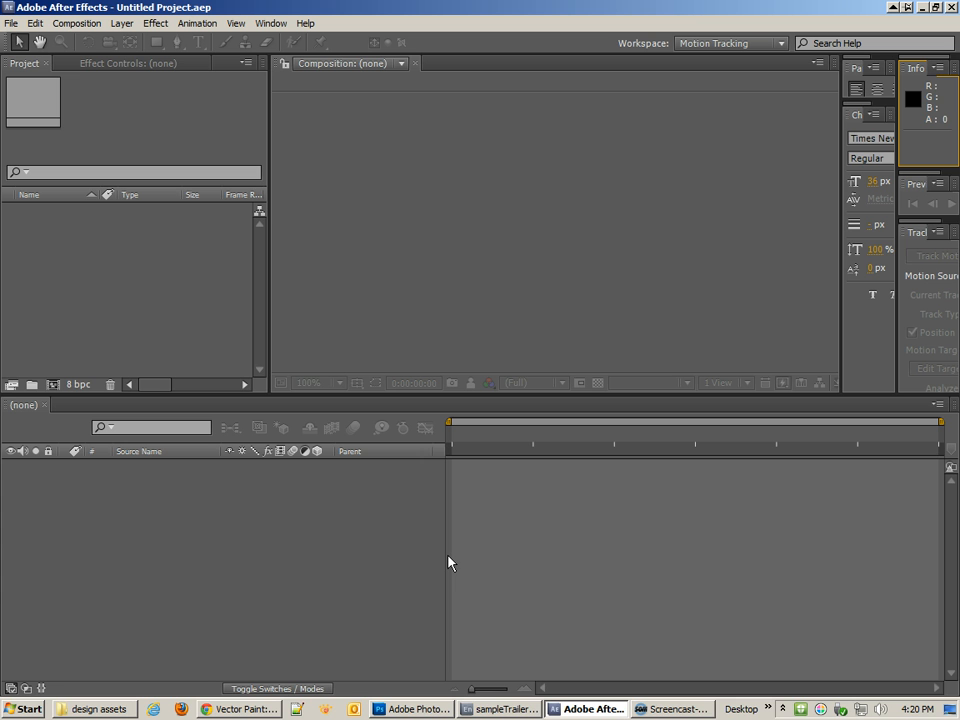
Switch to the design assets folder in Windows Explorer and delete NTSC_Gears Menu.psd.
click(43, 253)
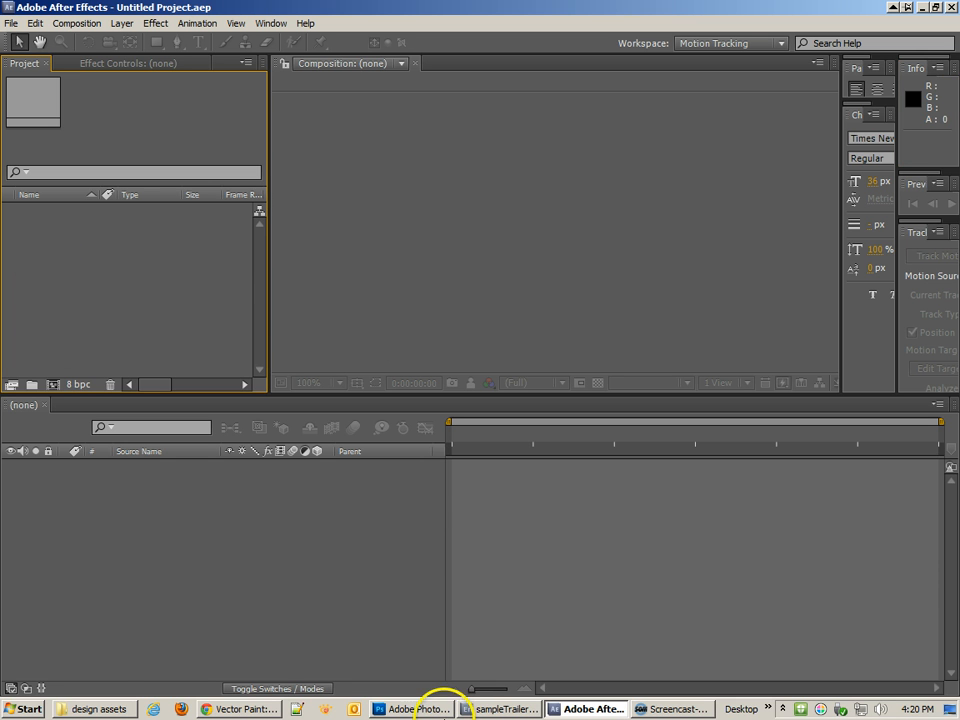
click(88, 709)
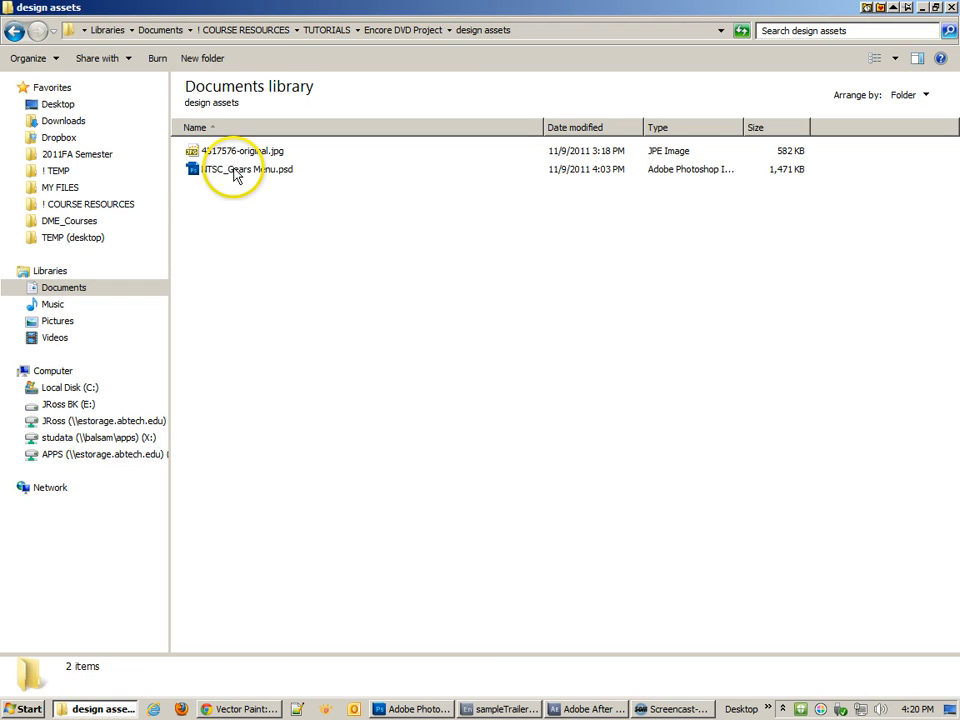
click(236, 171)
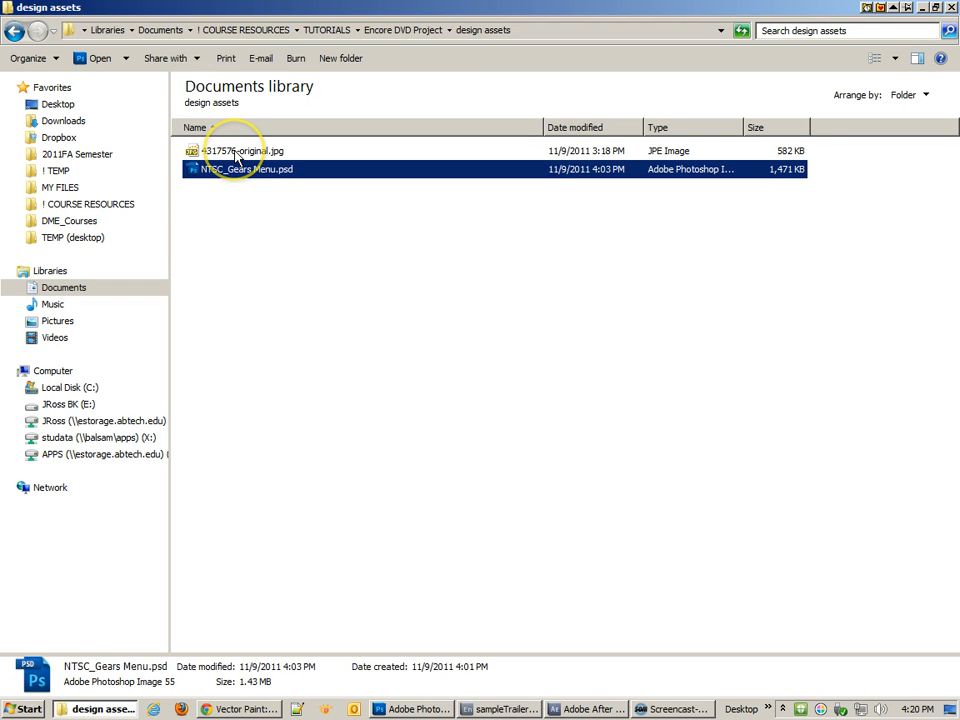
key(Delete)
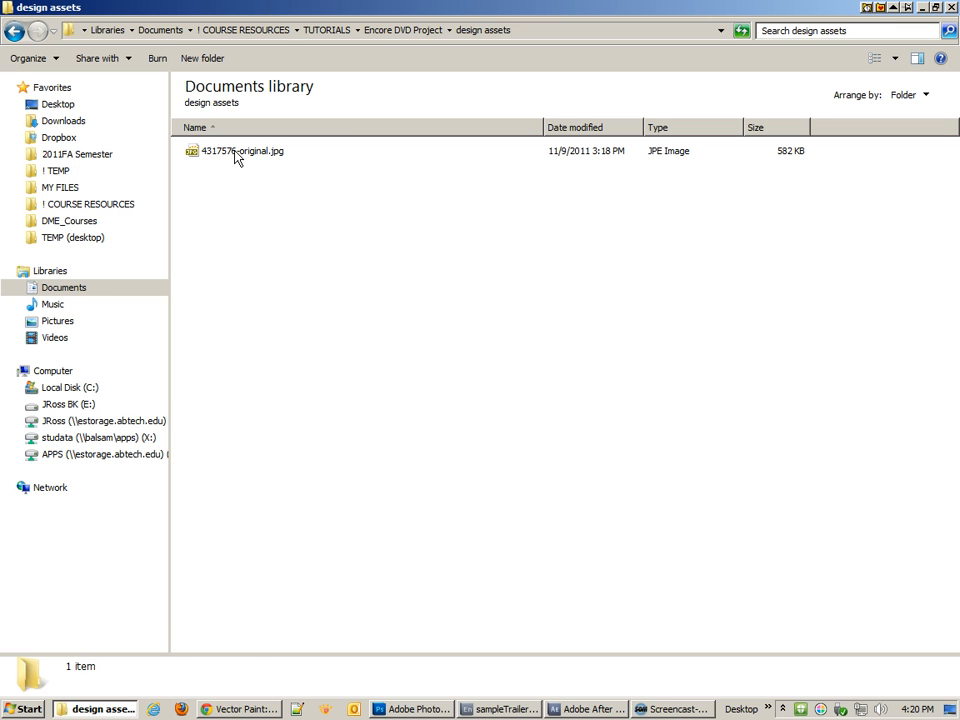
Browse to the Menus folder inside sampleTrailers > Sources and select NTSC_Blue Sky Menu WIDE.psd.
click(377, 37)
double_click(215, 188)
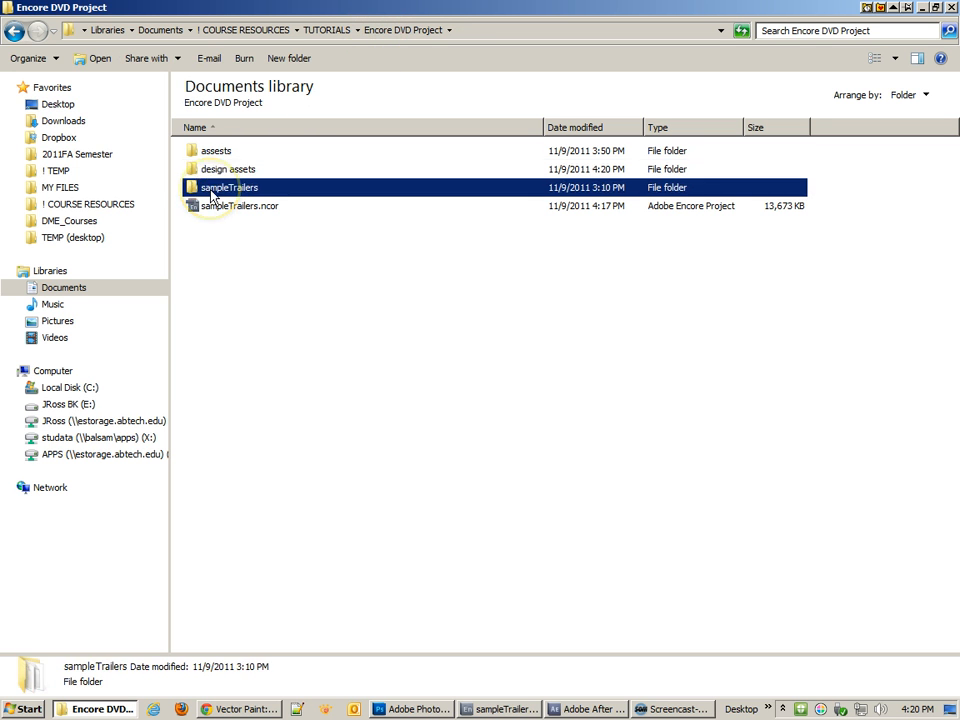
double_click(216, 169)
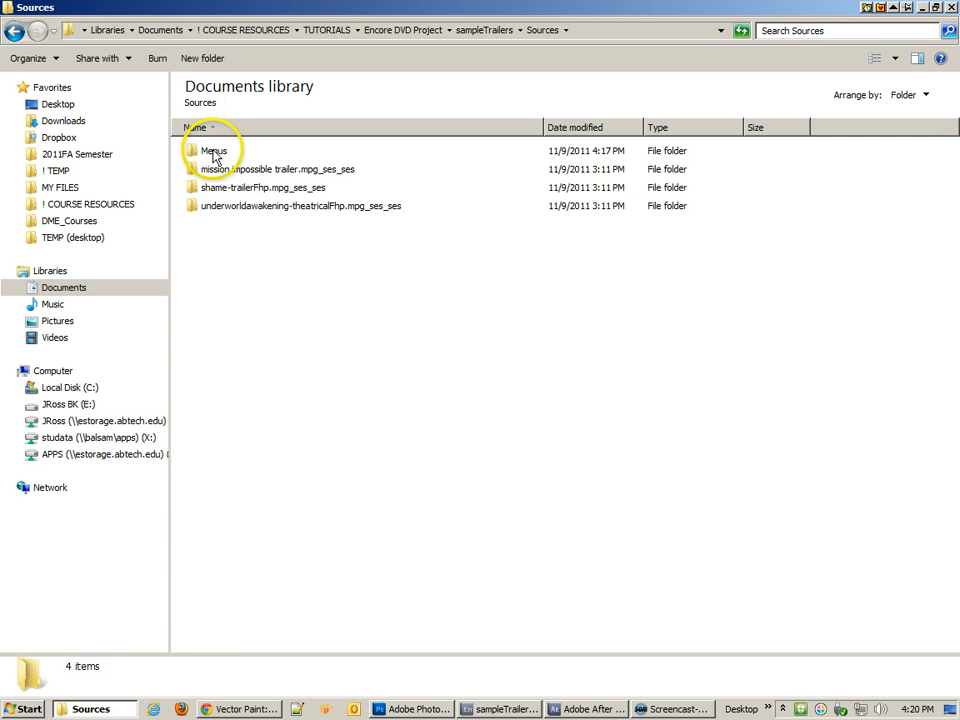
double_click(218, 150)
click(248, 152)
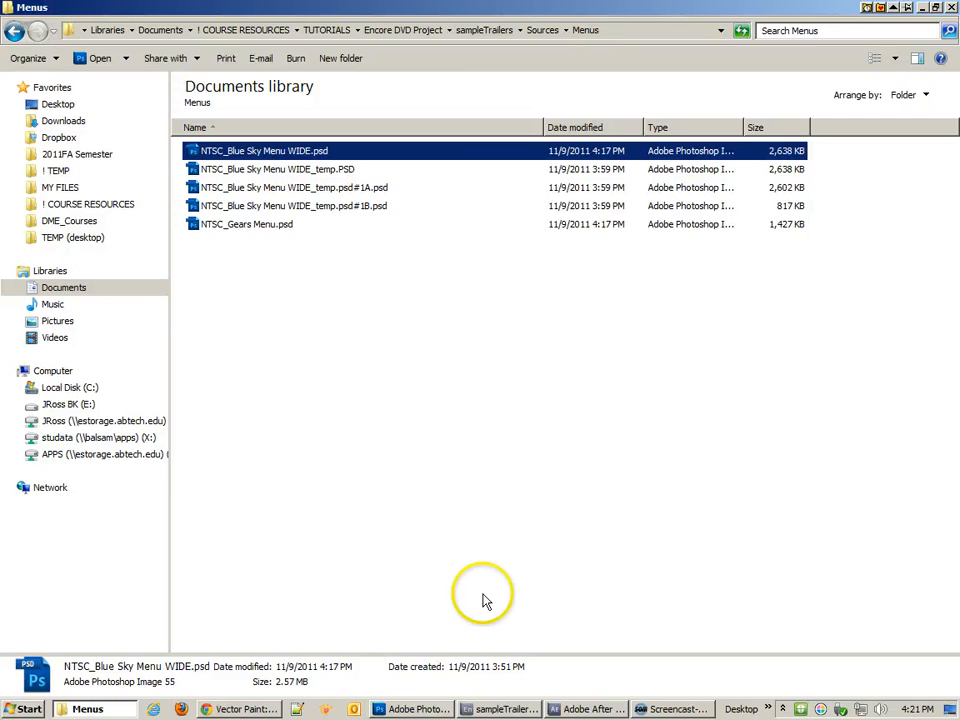
Switch to Adobe Encore and open the NTSC_Blue Sky Menu WIDE menu for viewing.
click(514, 707)
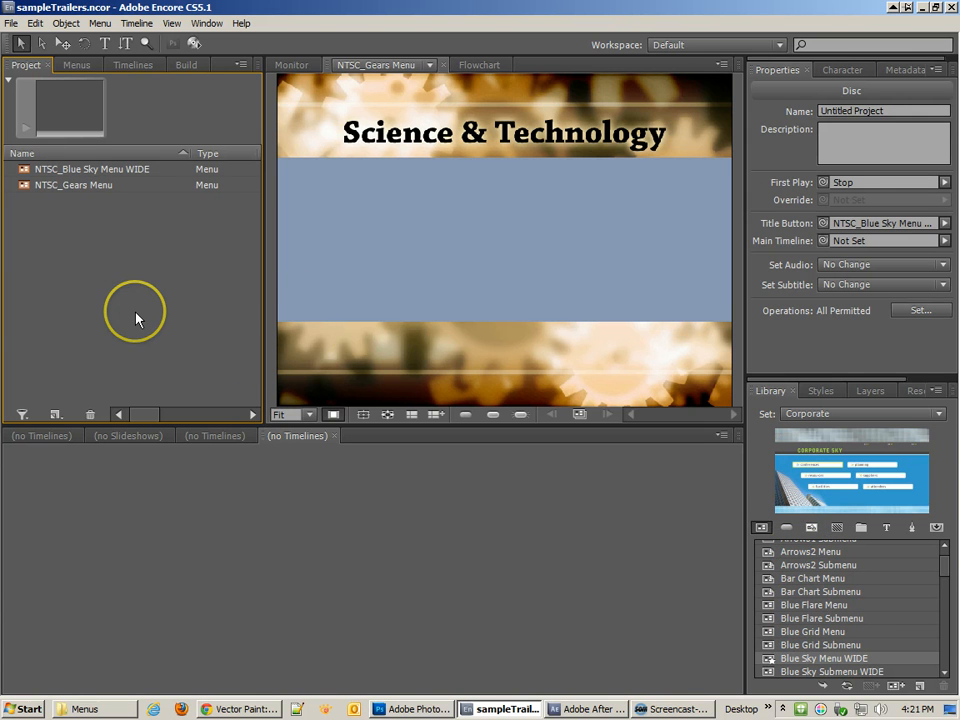
click(88, 172)
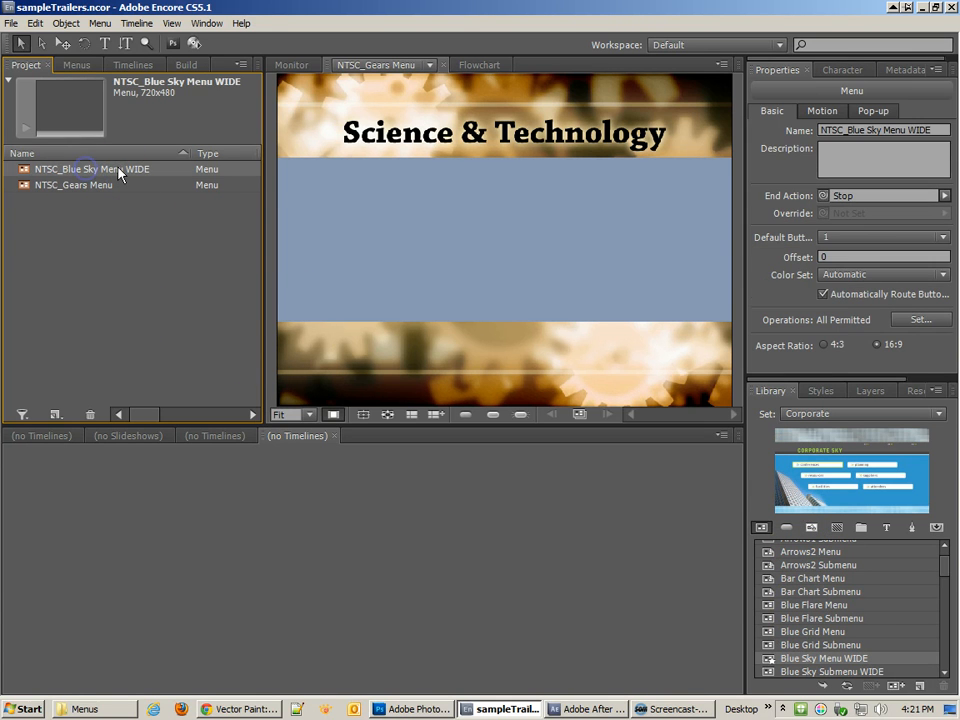
double_click(118, 170)
Rename the NTSC_Blue Sky Menu WIDE menu as "SampleTrailers-MAINMENU- DVwide" and widen the Name column to fit it.
right_click(117, 170)
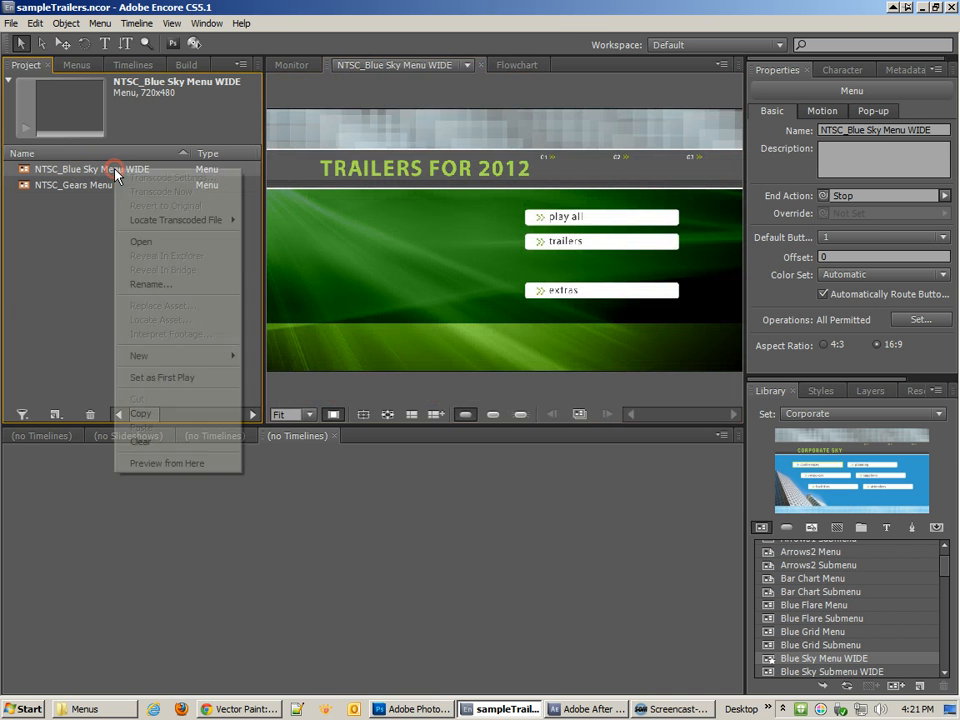
click(128, 283)
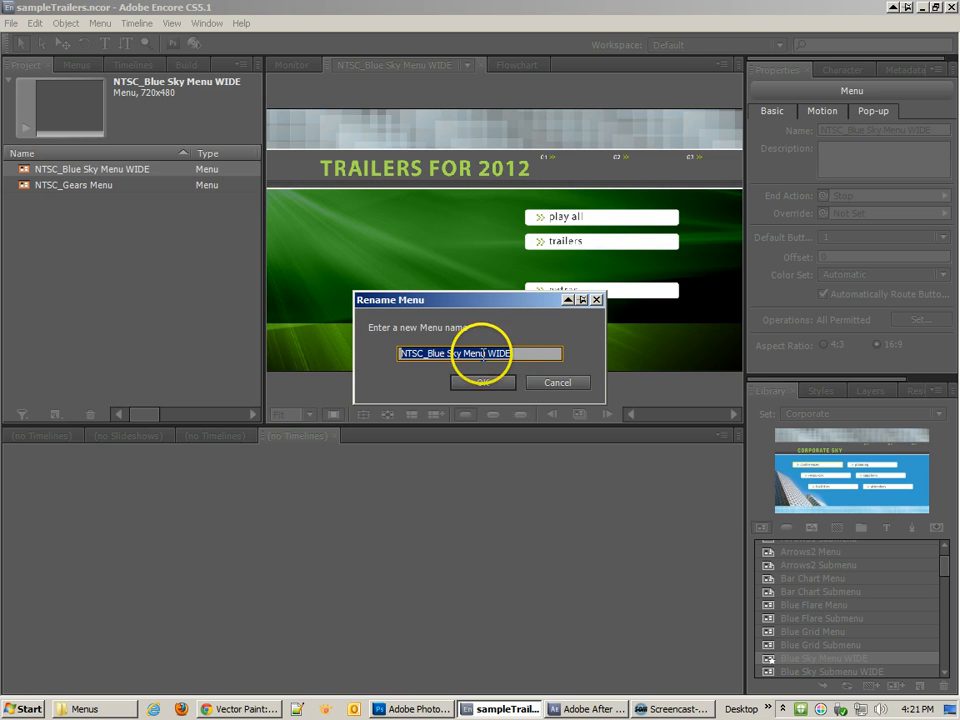
shift+click(486, 352)
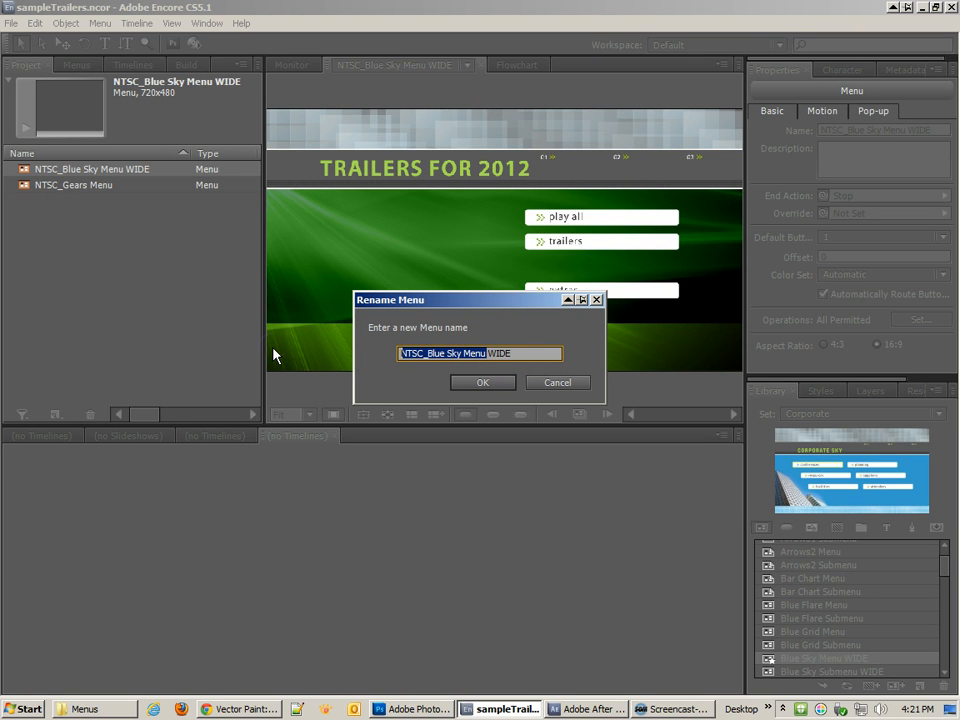
text(Sample)
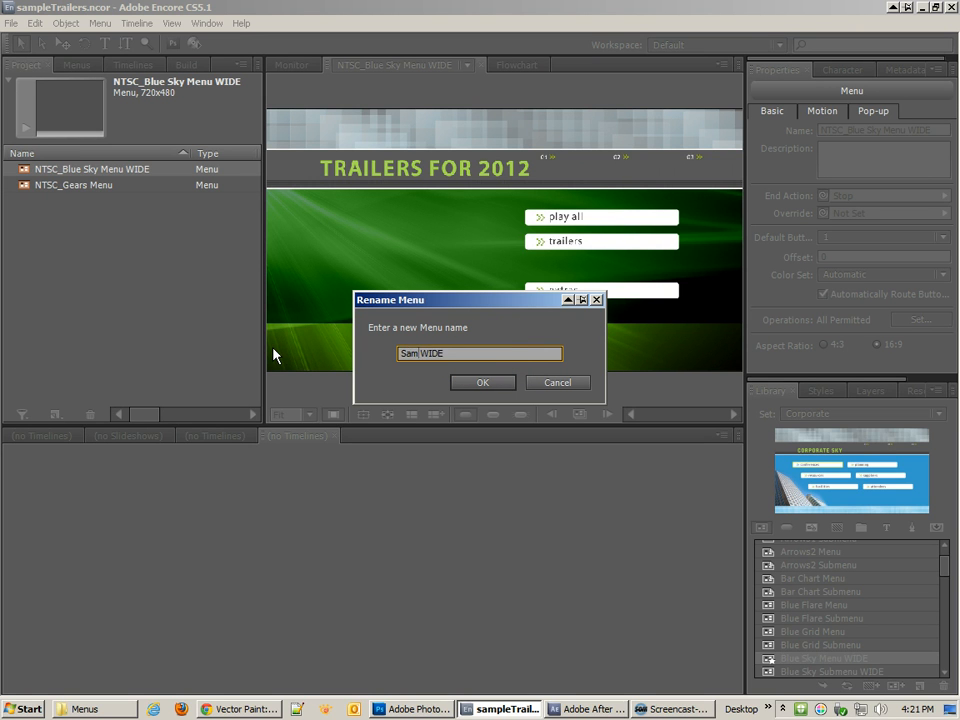
text(Trailers-MAN)
key(BackSpace)
text(INMENU-)
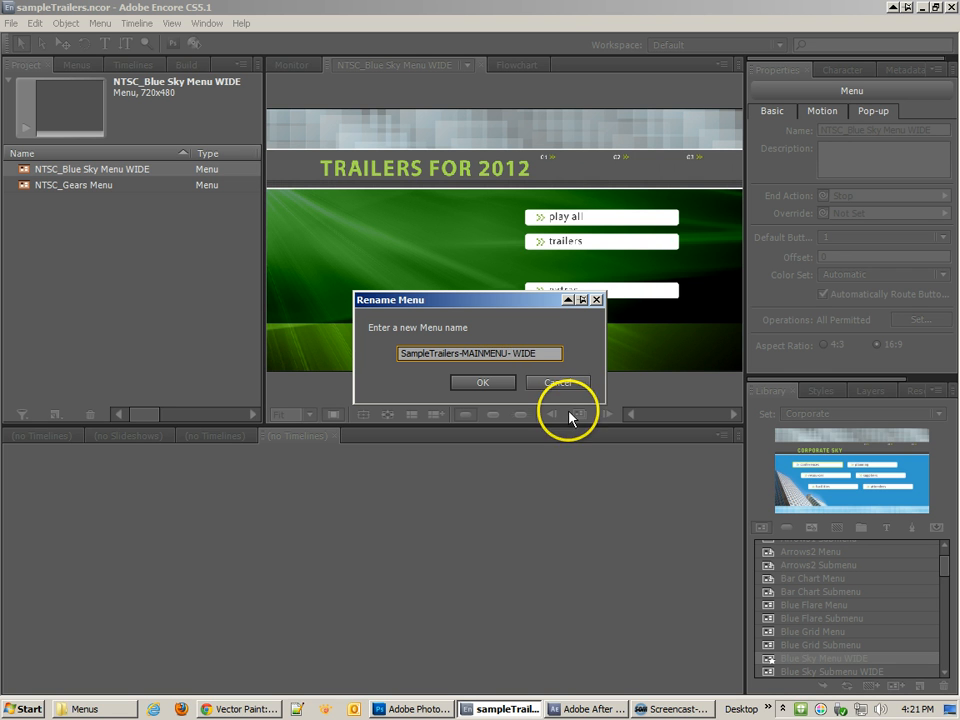
drag(521, 354, 588, 353)
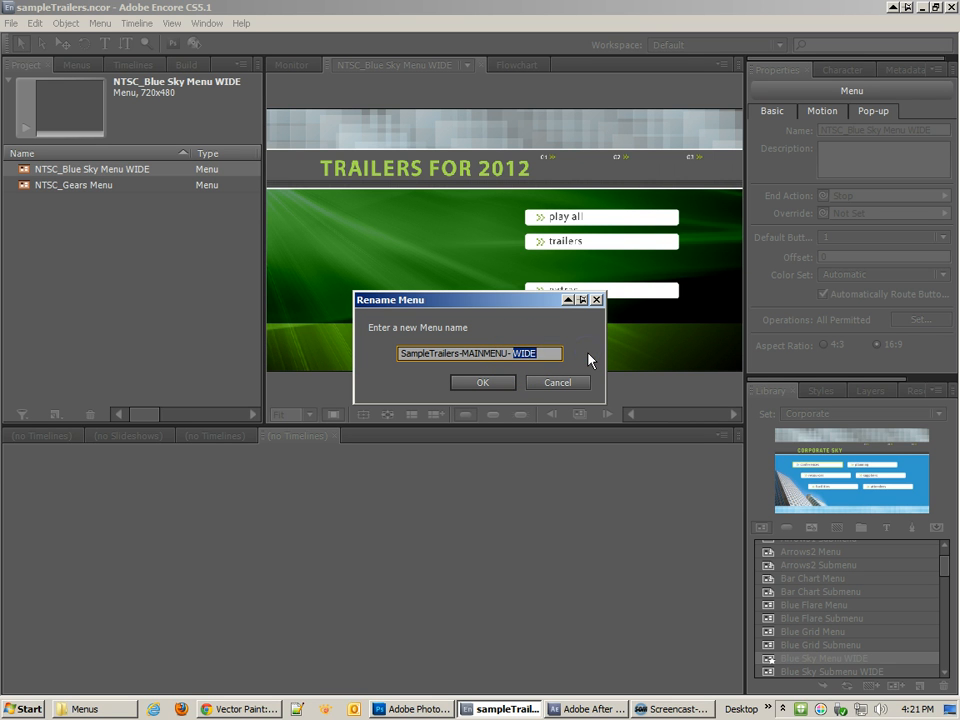
text(DVwide)
click(472, 385)
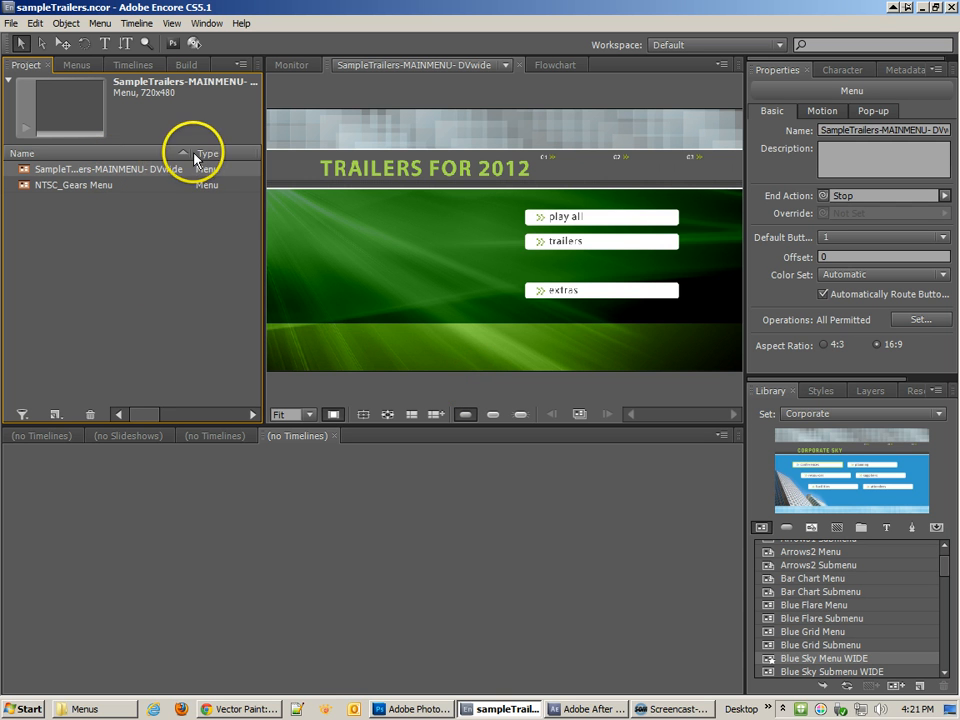
drag(190, 153, 215, 156)
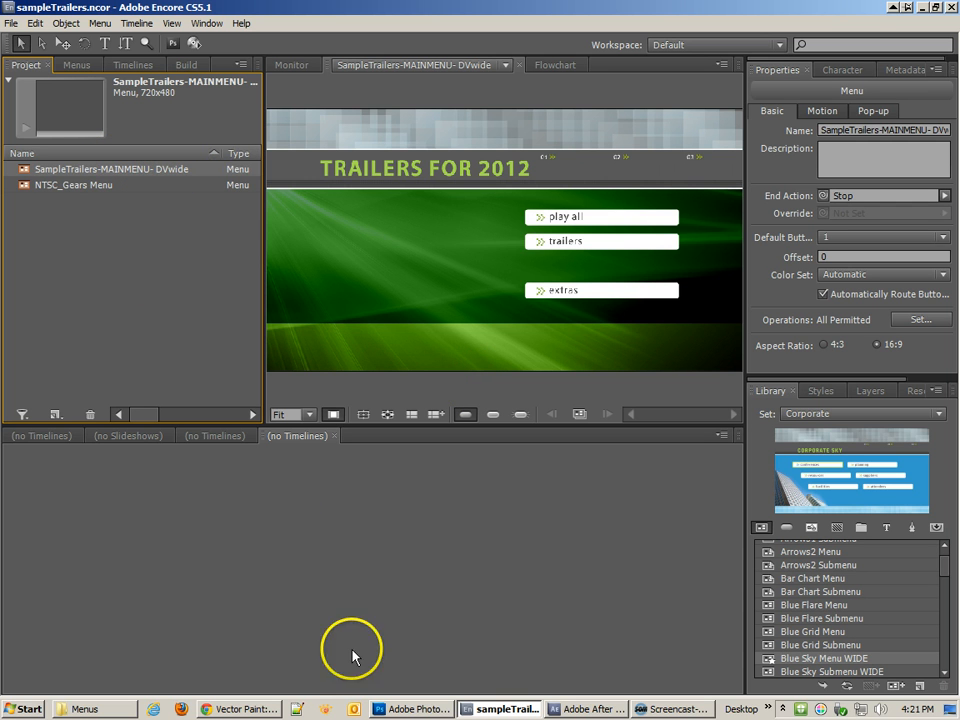
Switch to the Menus folder in Windows Explorer and refresh its listing to check the menu file names.
click(88, 708)
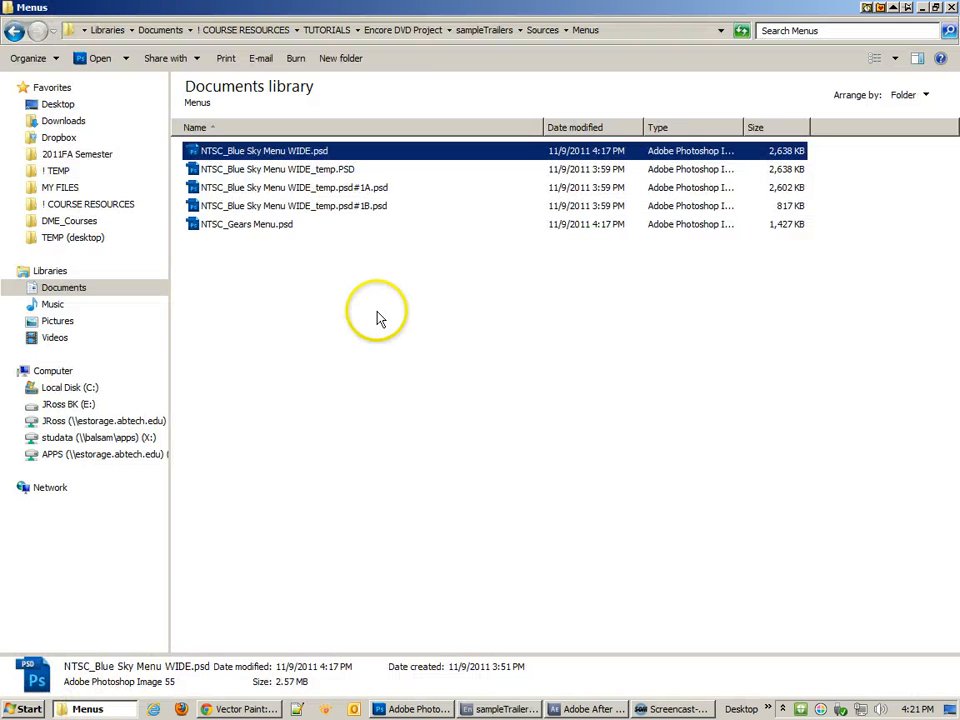
right_click(308, 276)
click(364, 348)
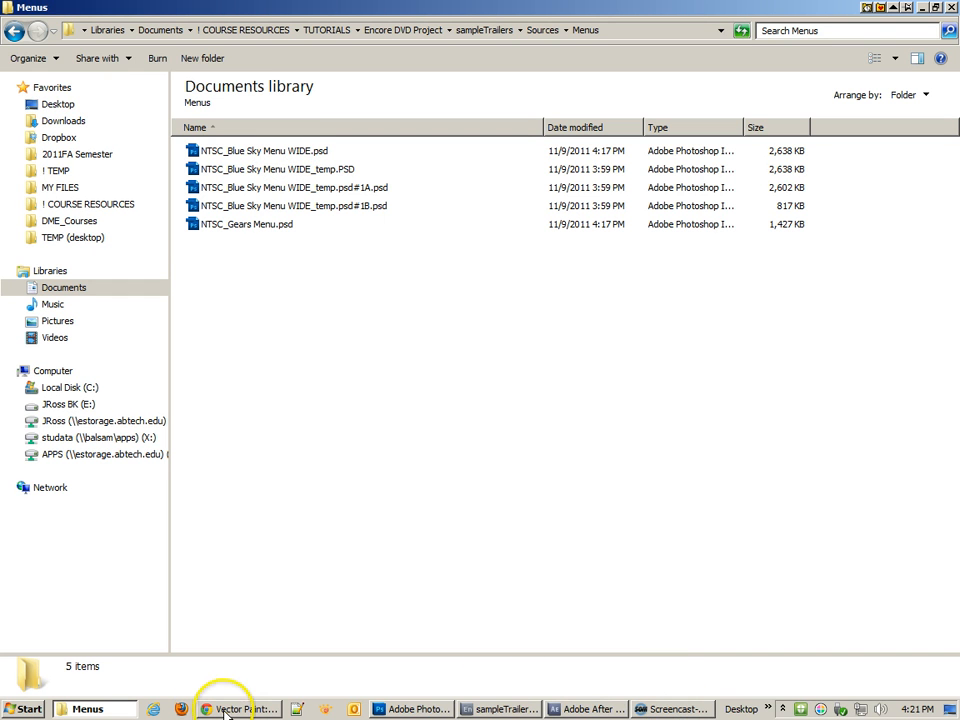
Switch back to Adobe Encore and delete both the SampleTrailers-MAINMENU- DVwide and NTSC_Gears Menu menus from the project.
click(576, 708)
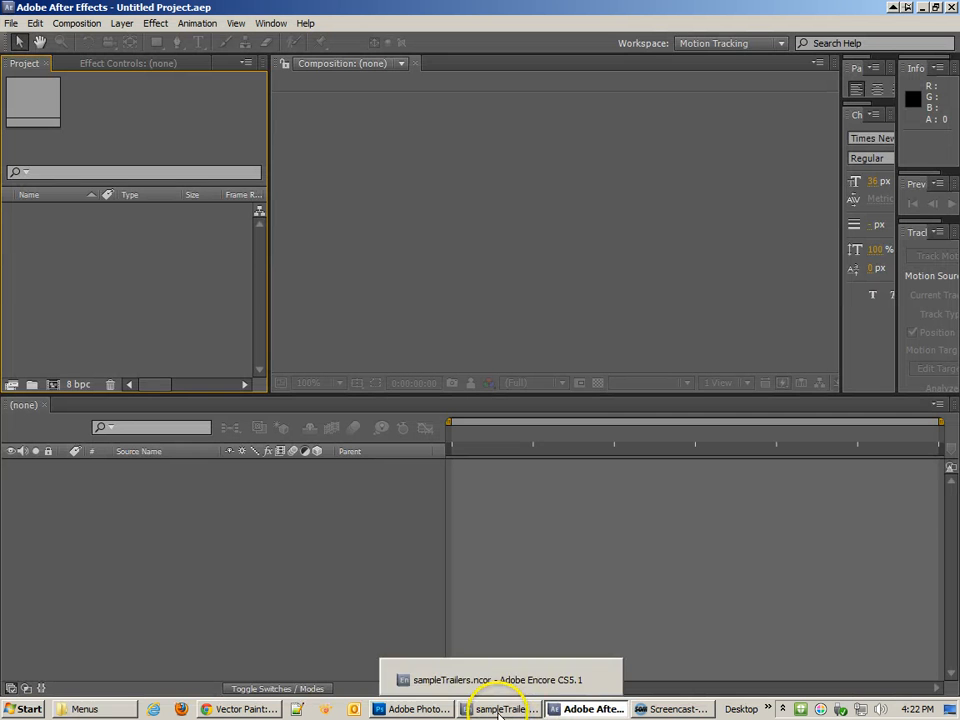
click(500, 709)
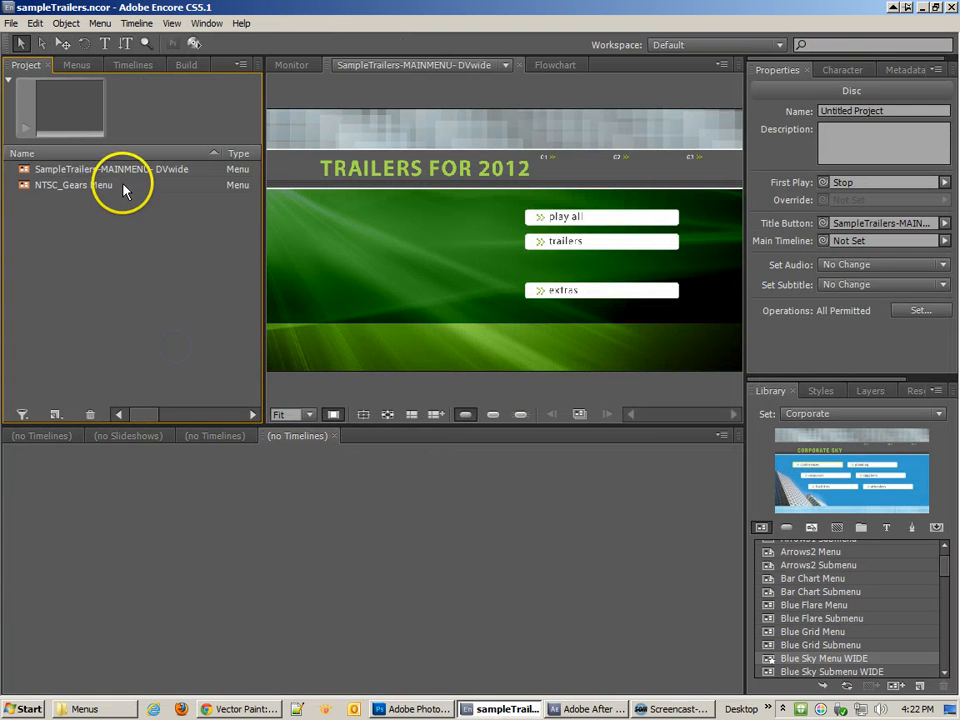
click(123, 172)
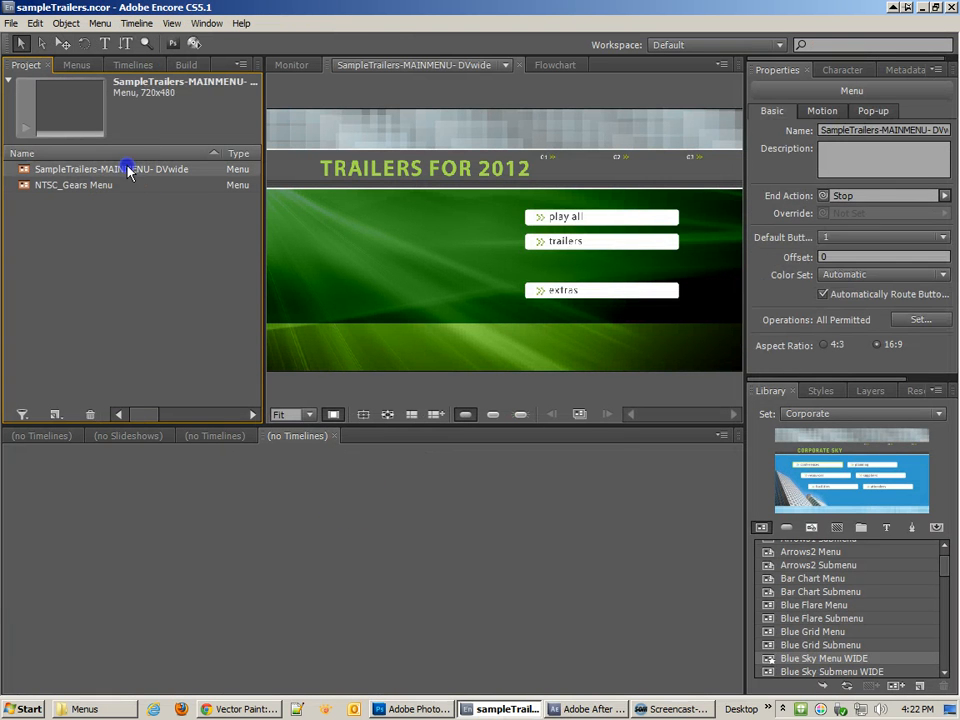
right_click(67, 175)
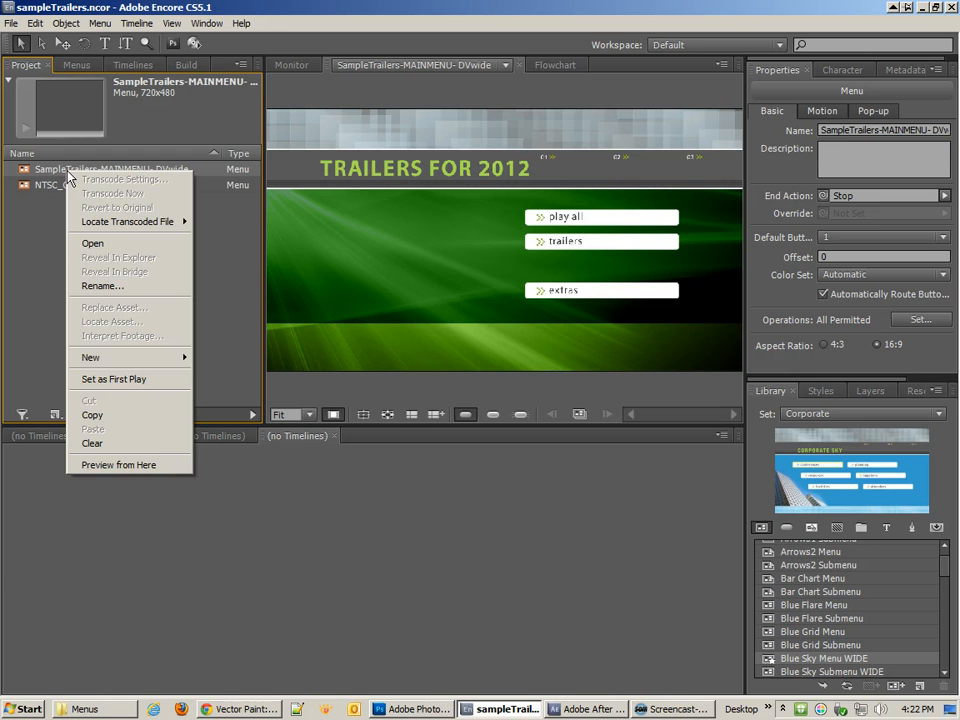
click(47, 229)
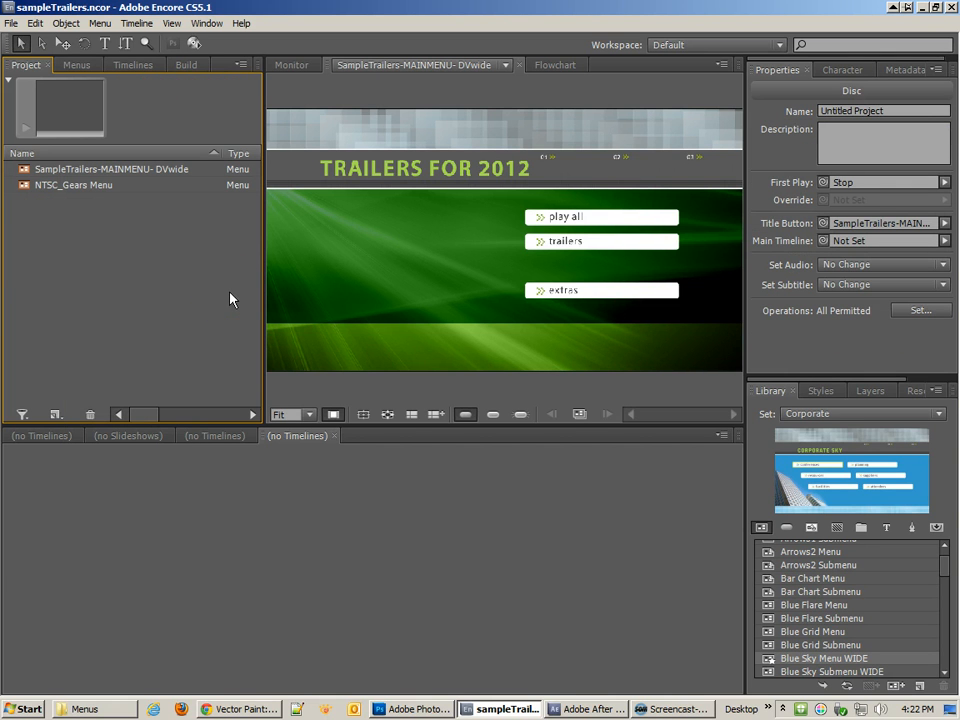
click(56, 170)
ctrl+click(57, 185)
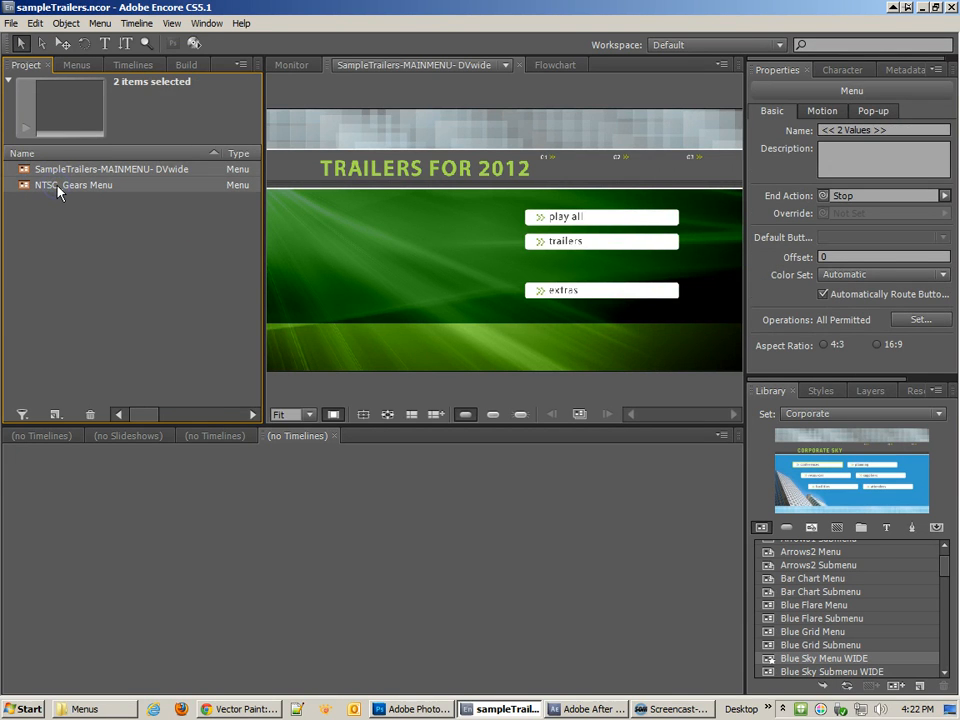
key(Delete)
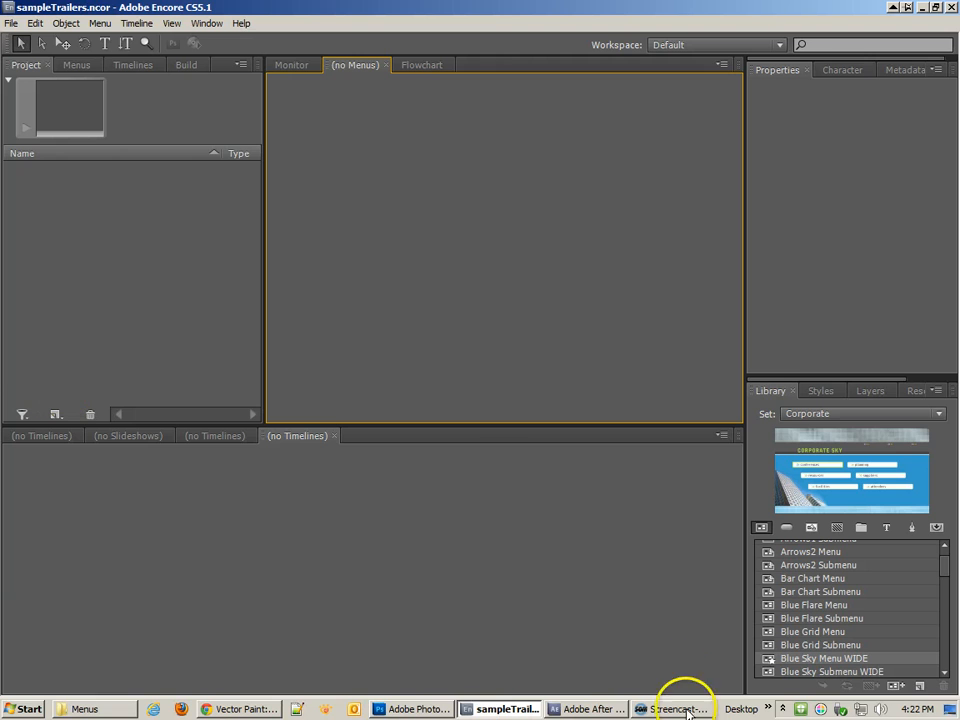
Switch to the Menus folder in Windows Explorer, rename NTSC_Blue Sky Menu WIDE.psd as SampleTrailers-MAINMENU-Dvwide.psd and leave it selected.
click(105, 709)
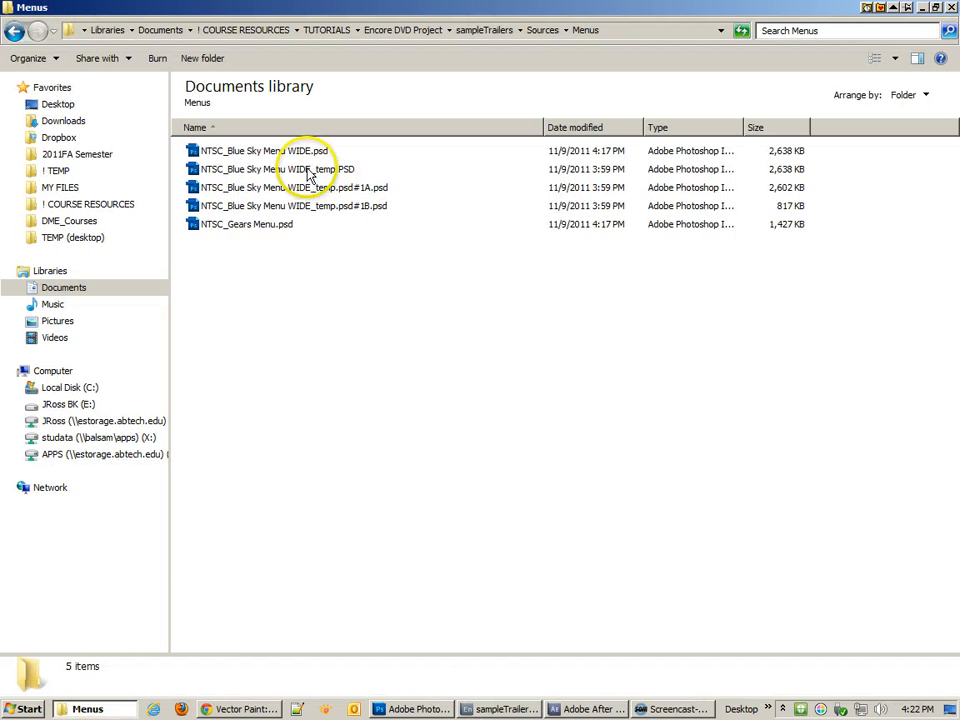
click(275, 158)
click(235, 151)
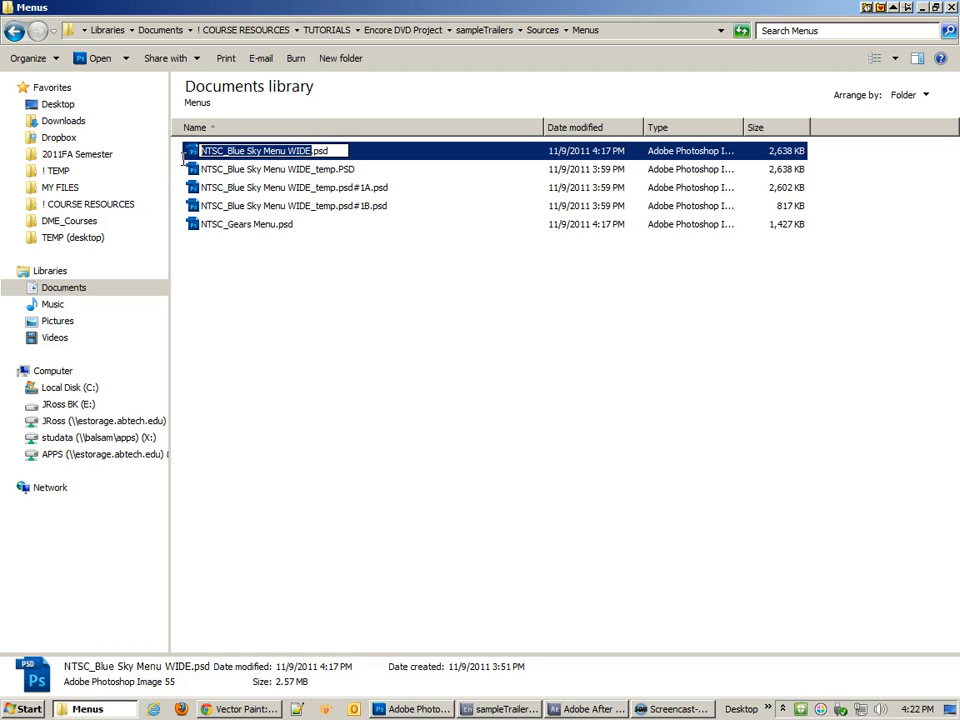
text(Trailer)
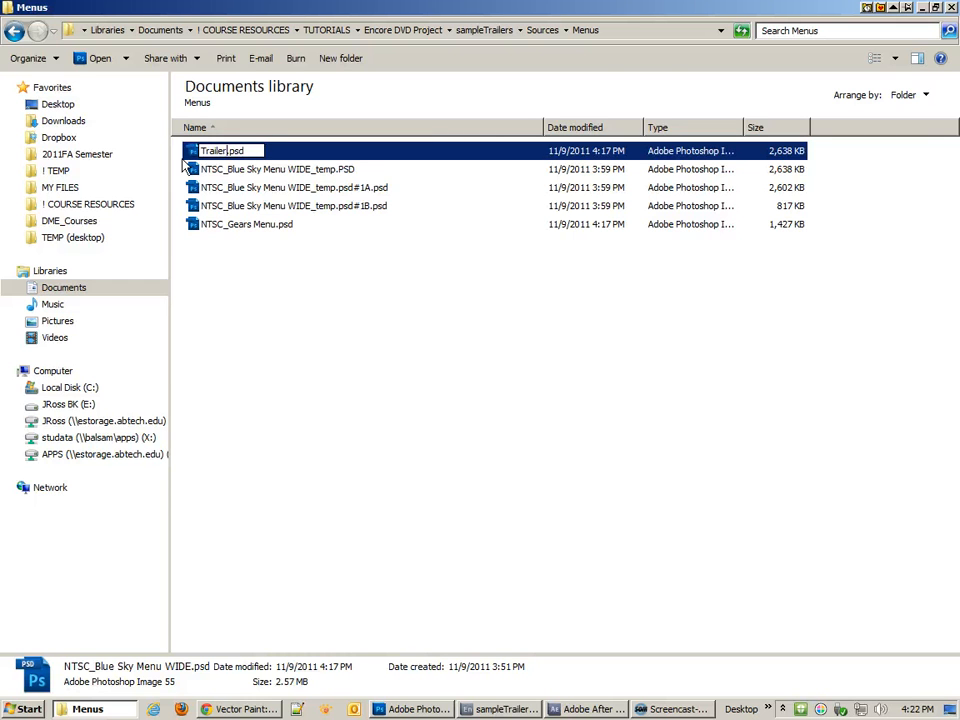
text(Sample)
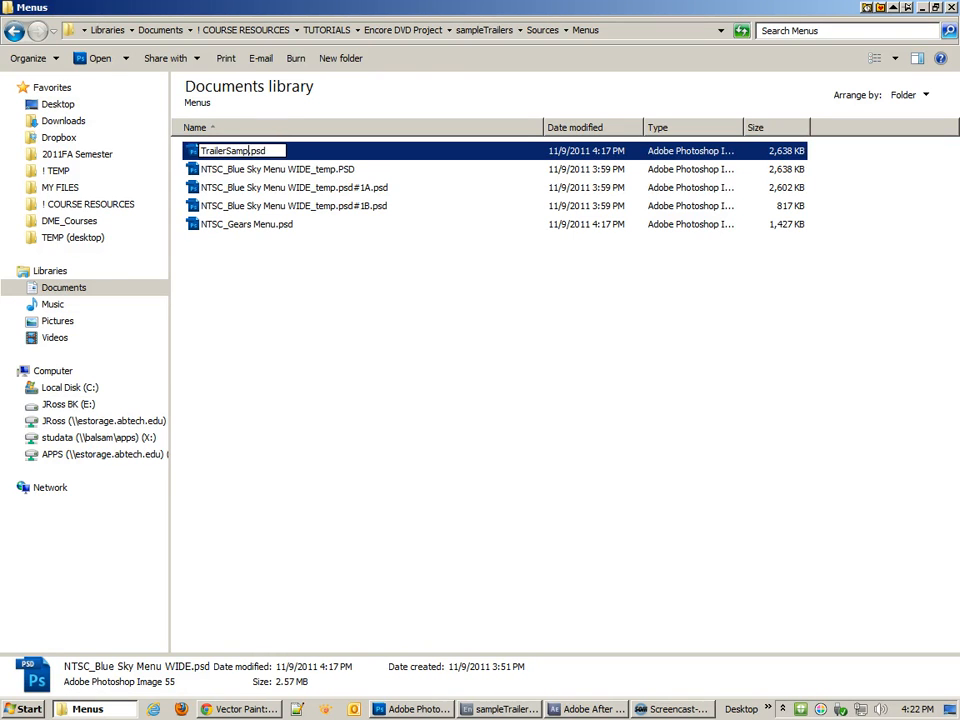
key(BackSpace)
key(BackSpace)
key(BackSpace)
key(BackSpace)
key(BackSpace)
key(BackSpace)
key(BackSpace)
key(BackSpace)
key(BackSpace)
key(BackSpace)
key(BackSpace)
key(BackSpace)
key(BackSpace)
text(SampleTrailers_)
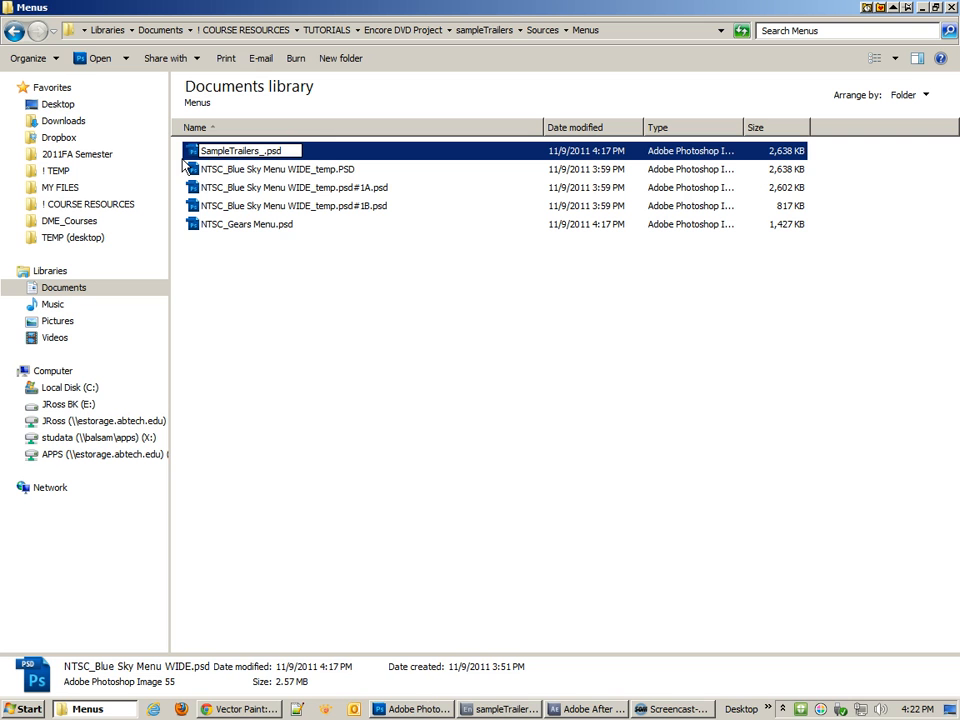
key(BackSpace)
text(-MAINM)
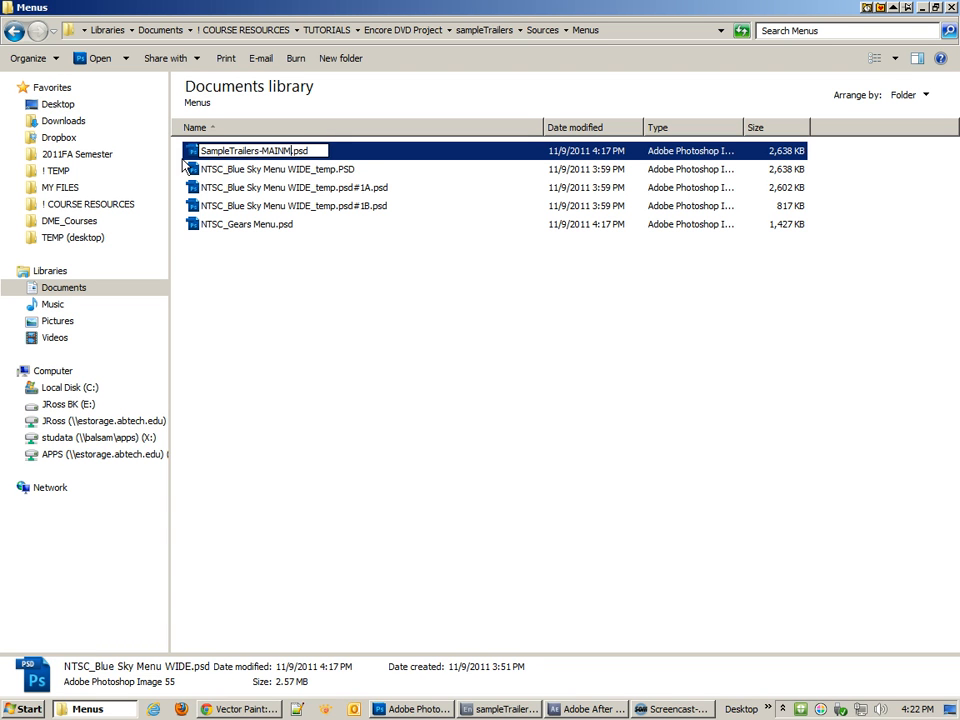
text(ENU-Dv)
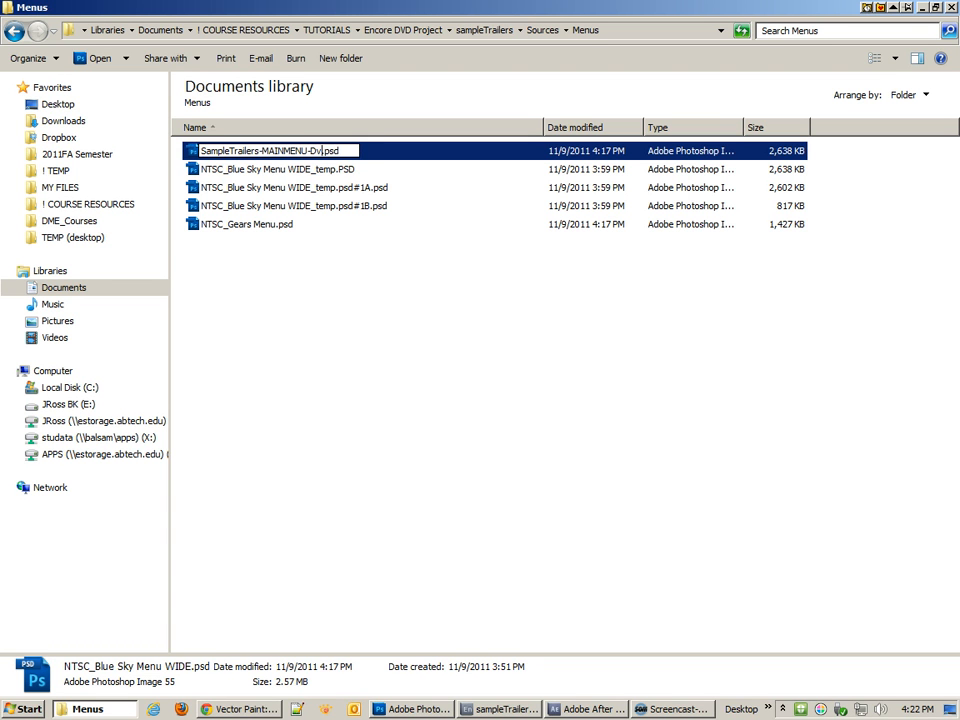
text(wide)
key(Return)
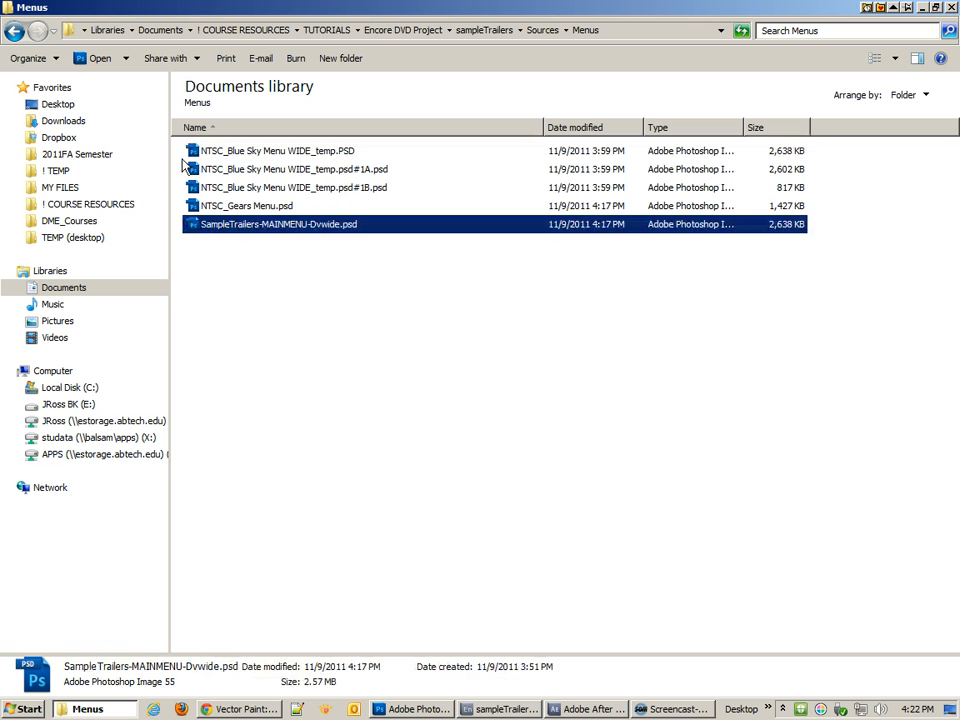
click(277, 310)
click(253, 230)
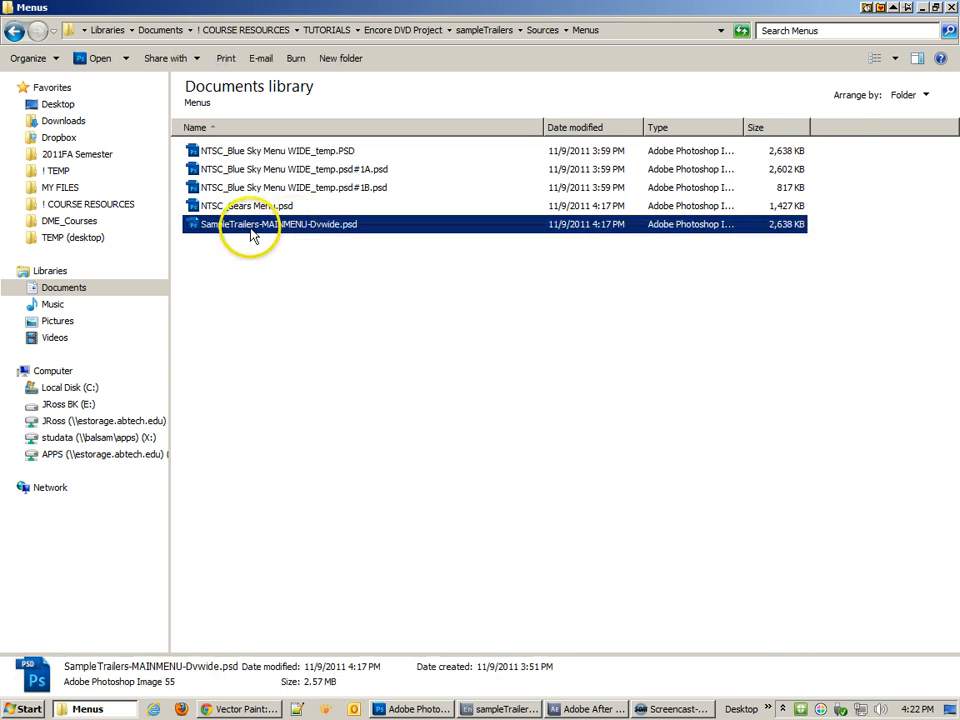
Open SampleTrailers-MAINMENU-Dvwide.psd in Photoshop to check its contents, close it and return to the Menus folder.
double_click(253, 230)
click(408, 266)
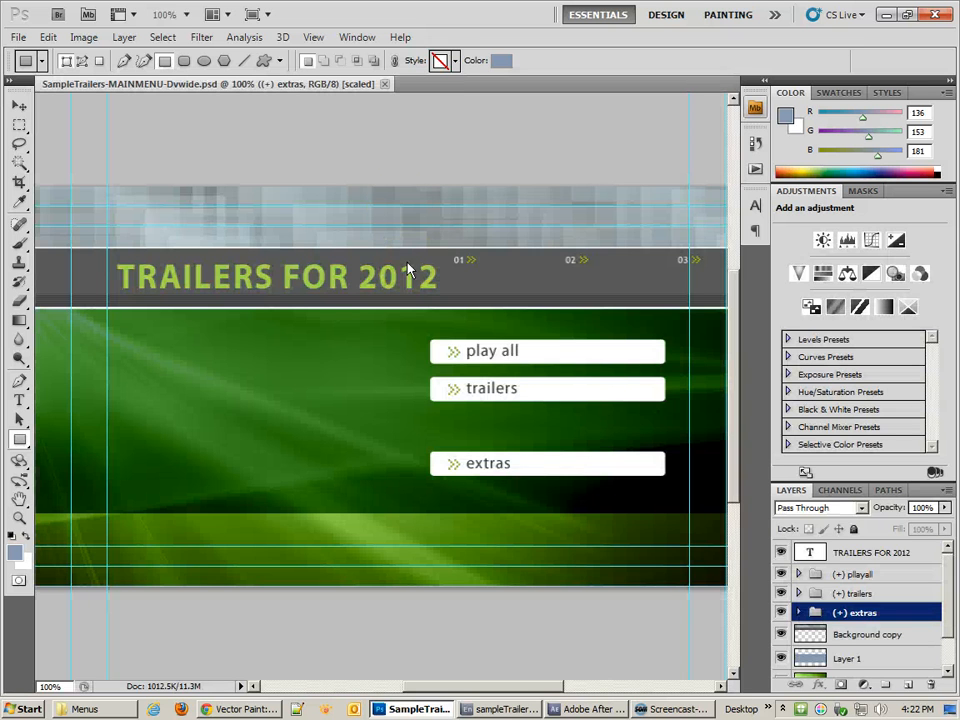
click(384, 84)
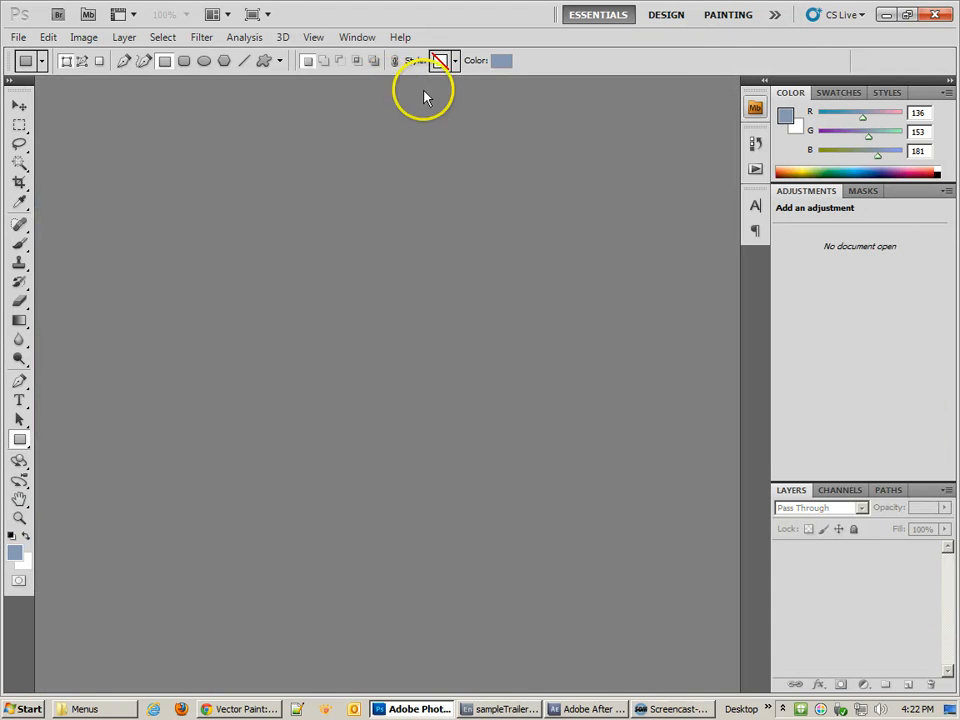
click(886, 14)
Delete the three NTSC_Blue Sky Menu WIDE_temp files from the Menus folder.
click(292, 188)
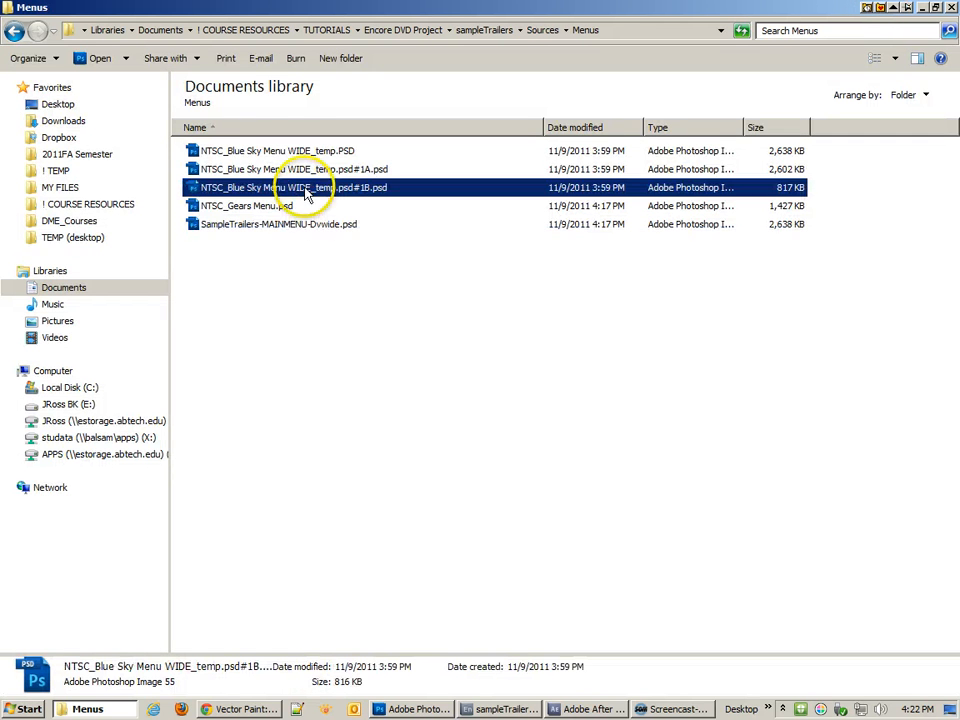
shift+click(302, 153)
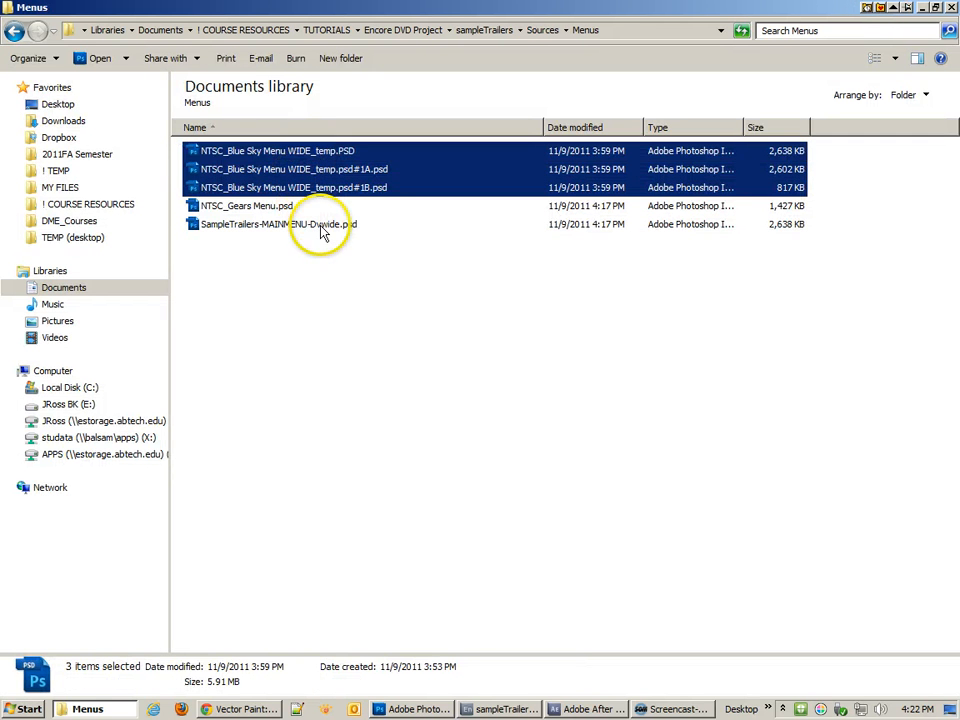
key(Delete)
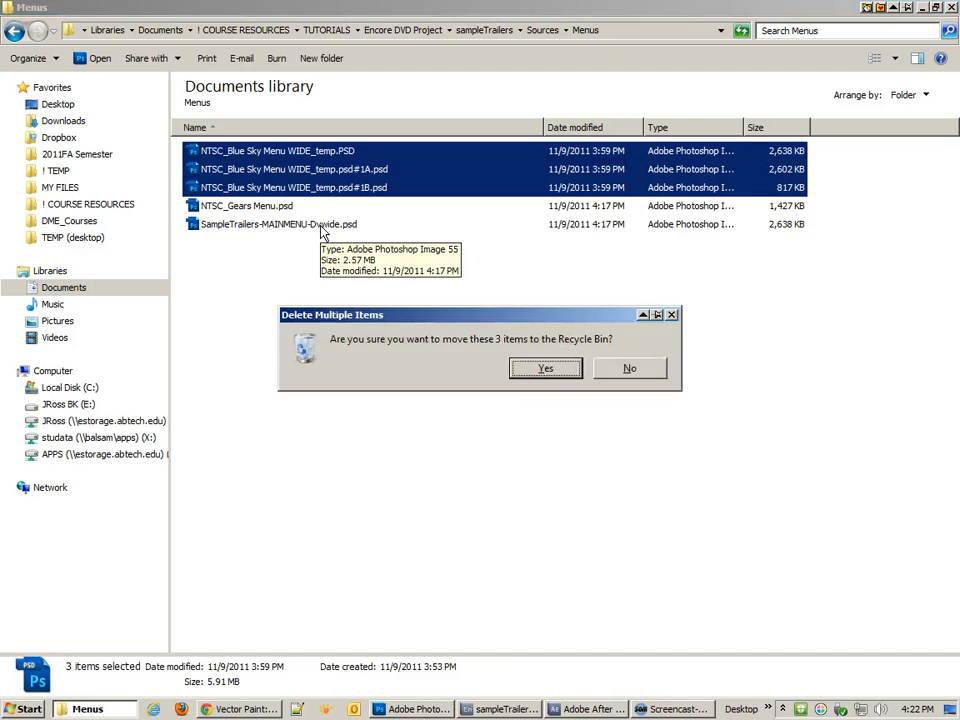
key(Return)
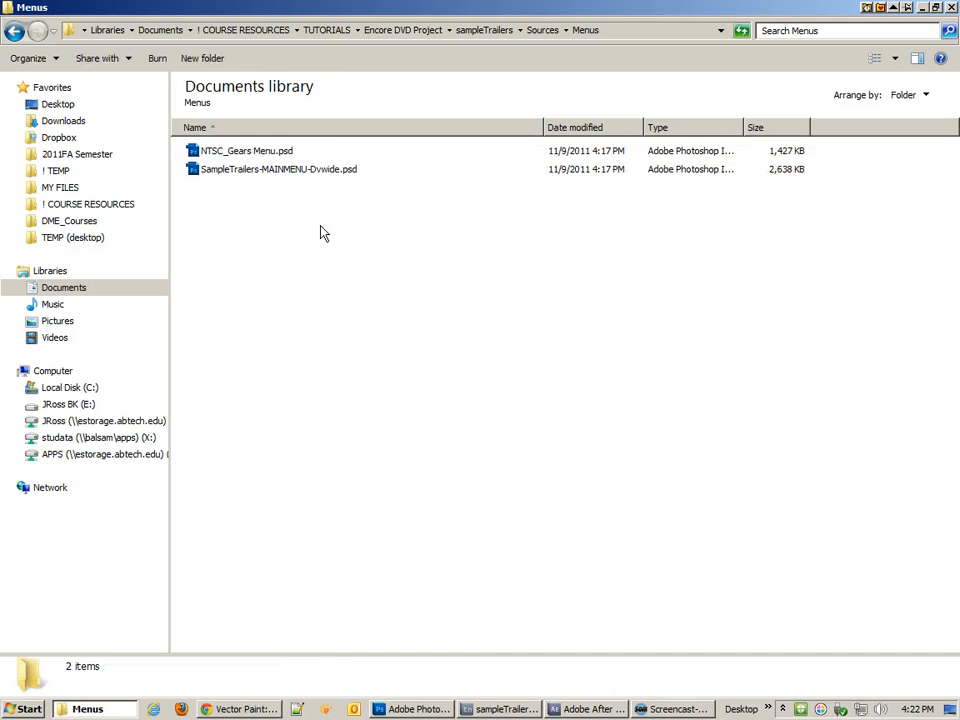
Copy NTSC_Gears Menu.psd and SampleTrailers-MAINMENU-Dvwide.psd from the Menus folder into the Encore DVD Project's design assets folder.
click(285, 176)
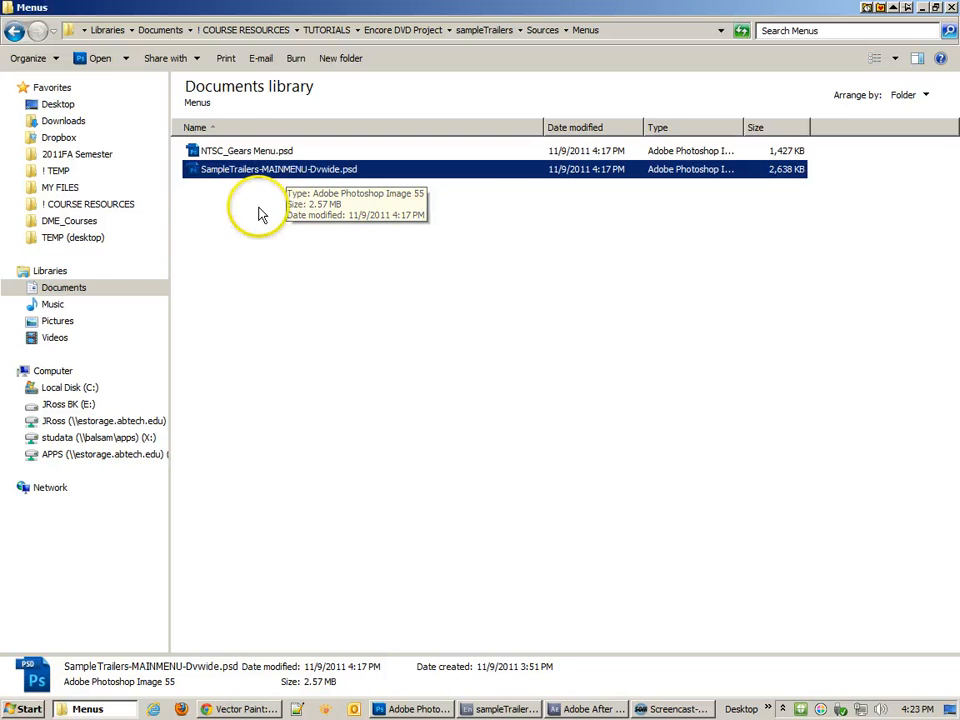
click(240, 152)
shift+click(248, 175)
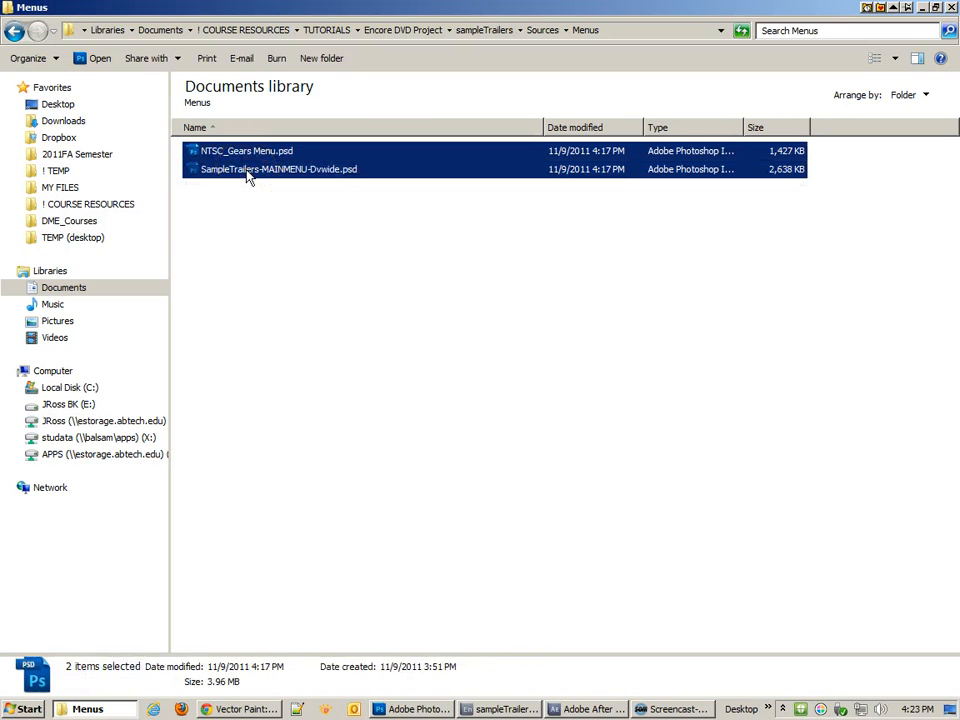
click(407, 34)
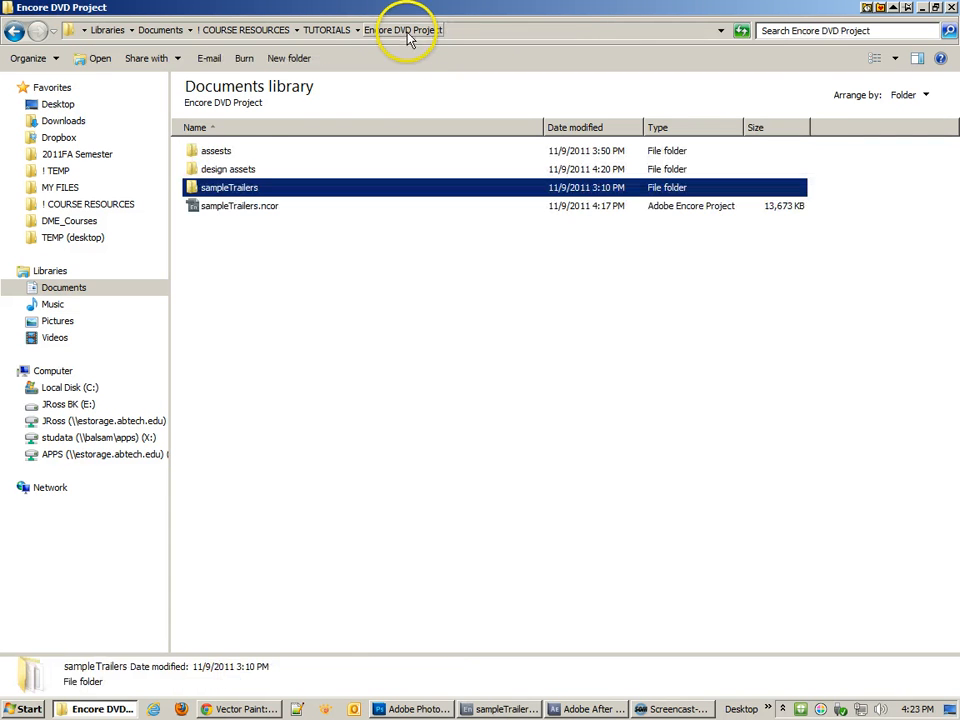
double_click(229, 170)
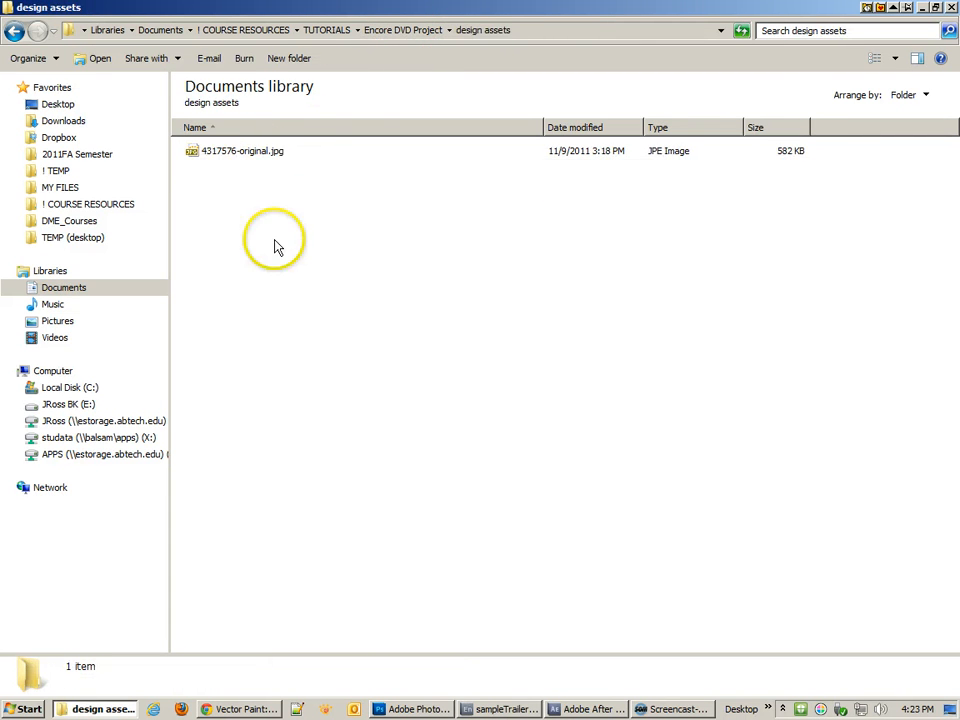
key(ctrl+v)
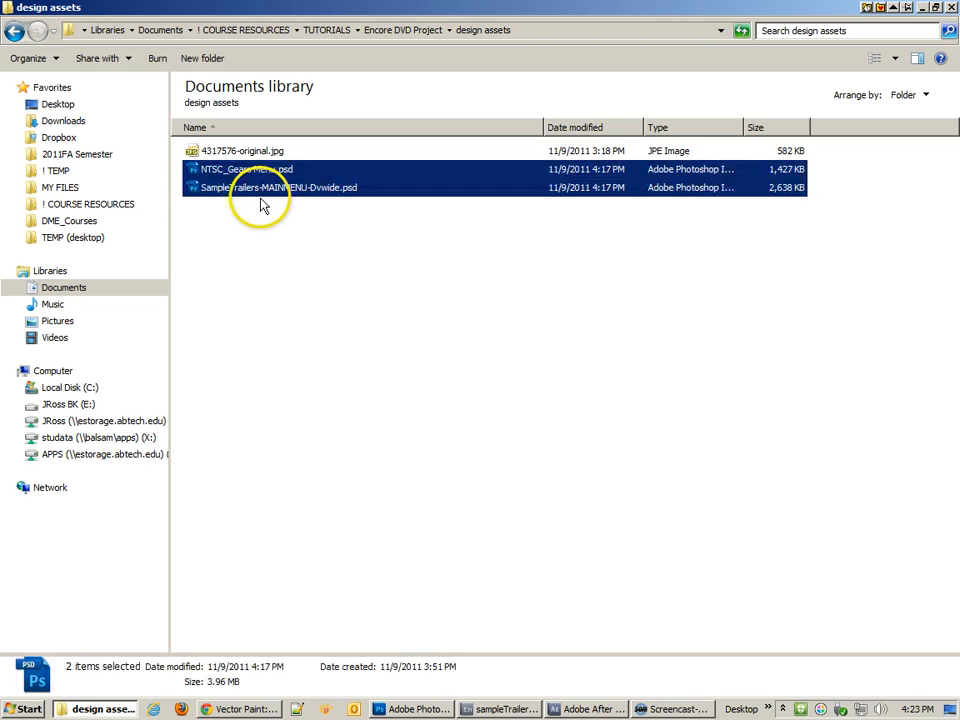
Delete the copied NTSC_Gears Menu.psd from the design assets folder.
click(240, 190)
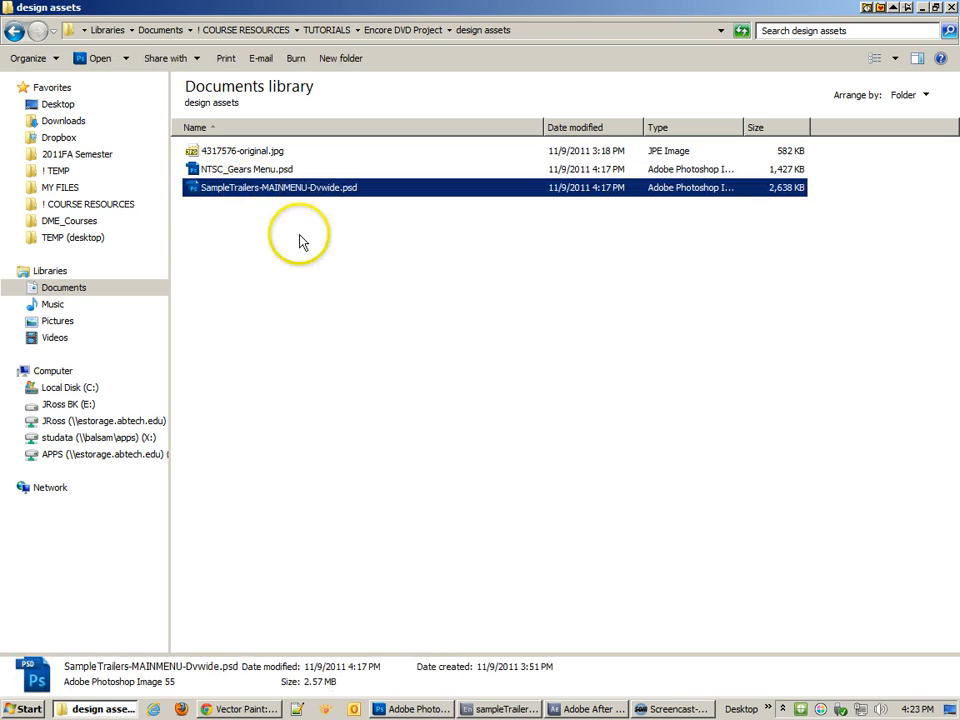
click(268, 172)
key(Delete)
key(Return)
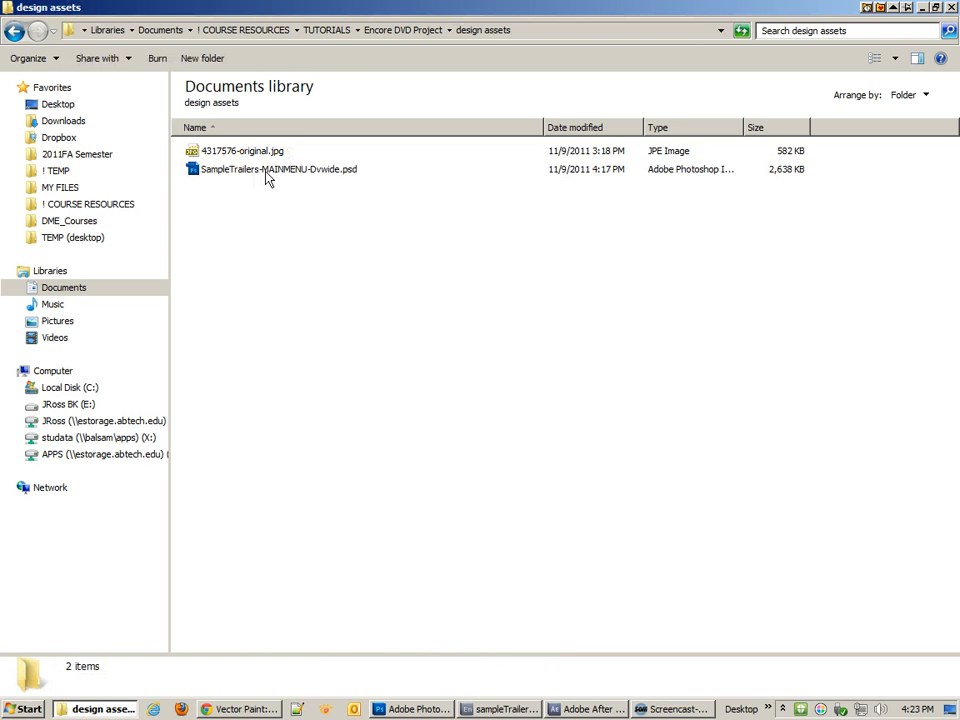
Open the design assets copy of SampleTrailers-MAINMENU-Dvwide.psd in Photoshop and accept the pixel aspect ratio notice.
click(267, 177)
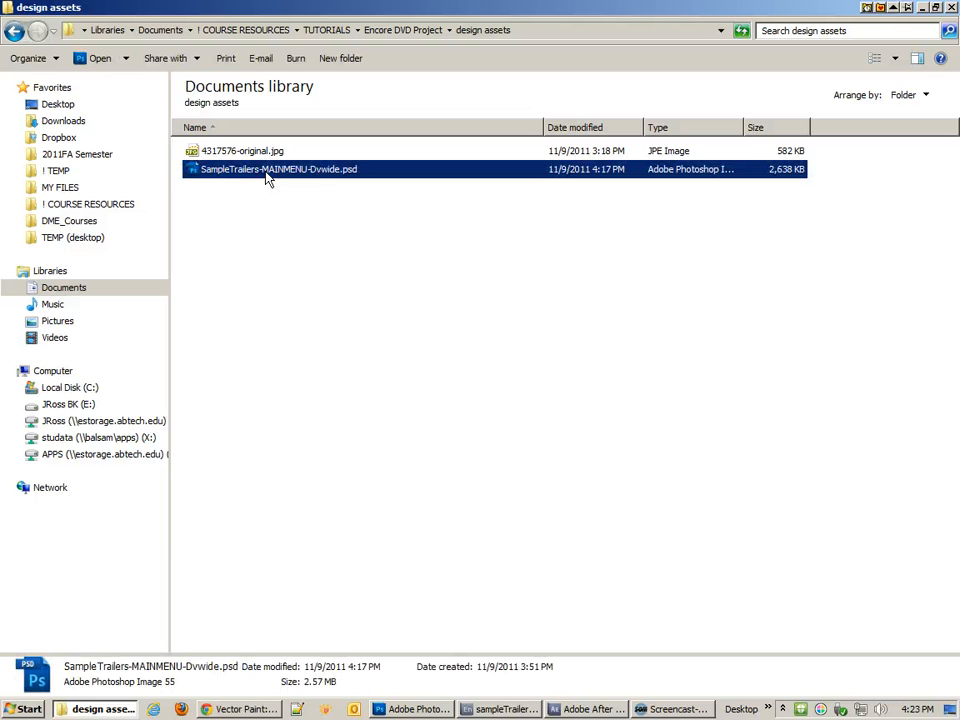
right_click(267, 177)
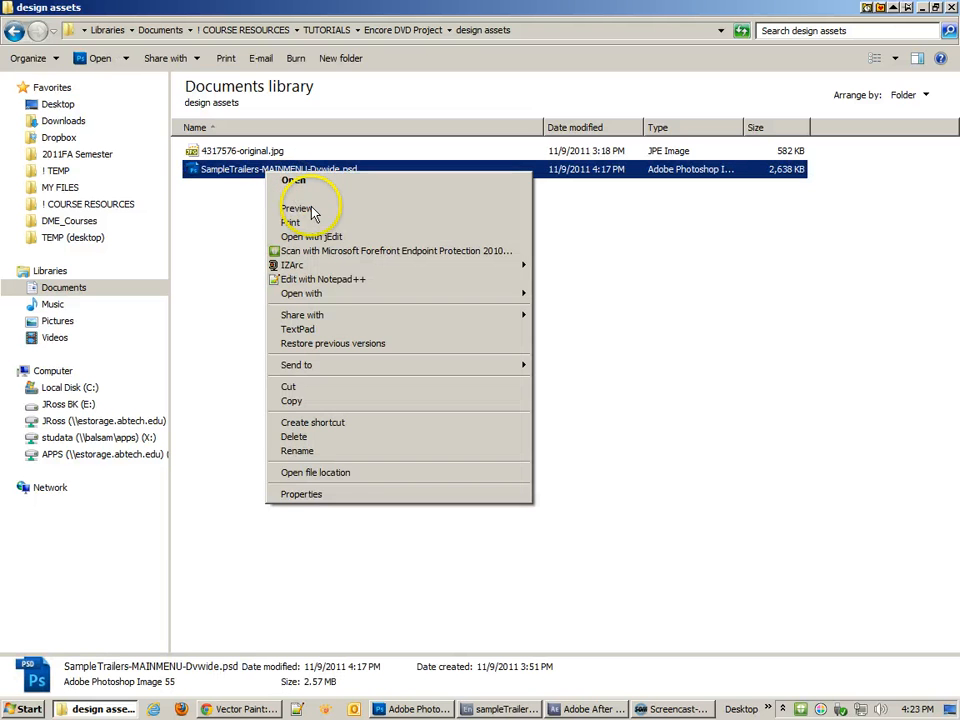
double_click(215, 173)
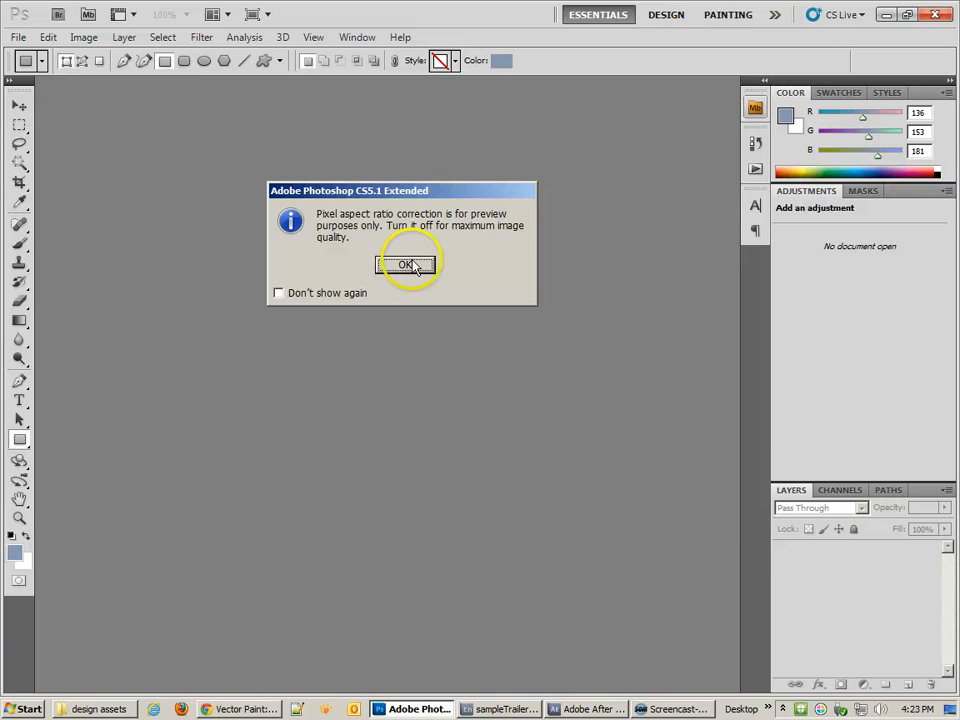
click(407, 263)
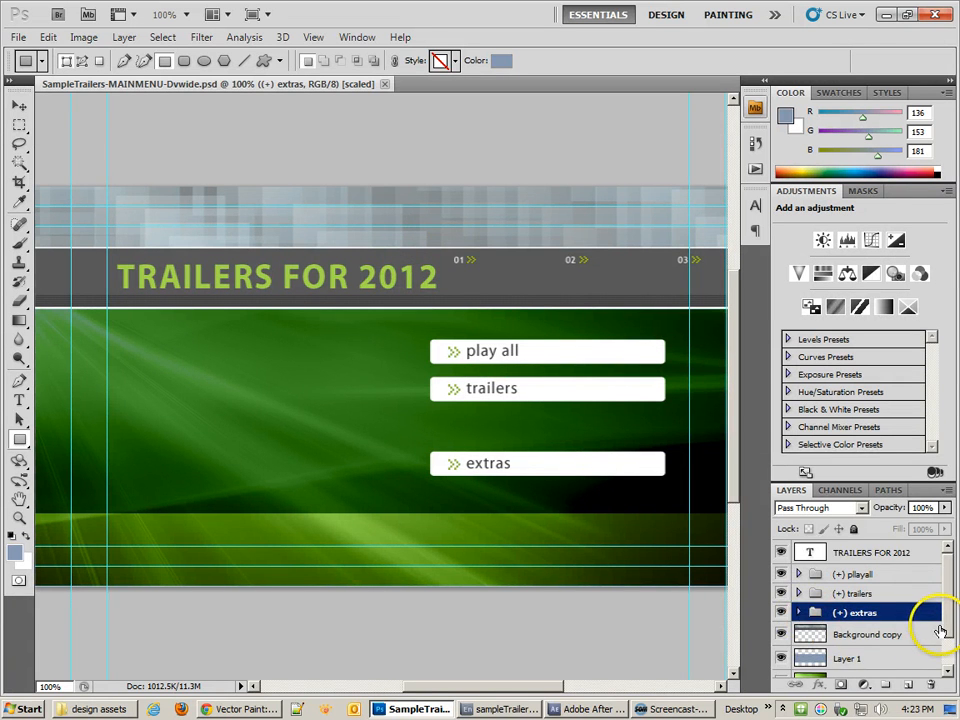
Rename the Background copy layer as "header bg".
scroll(920, 640, down, 2)
click(885, 597)
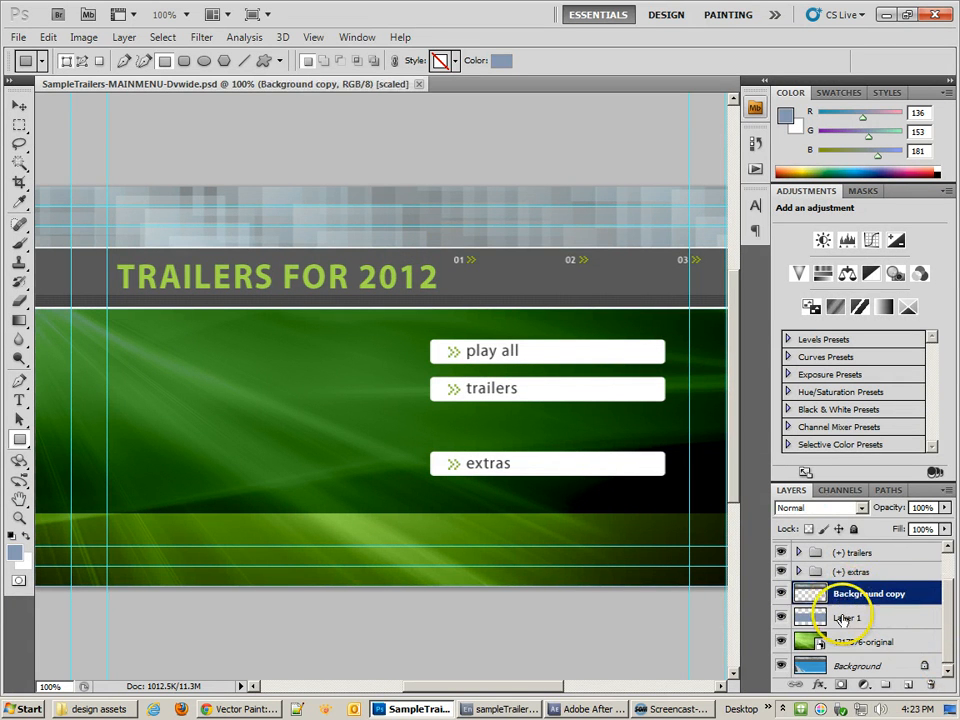
click(870, 617)
click(880, 600)
double_click(869, 594)
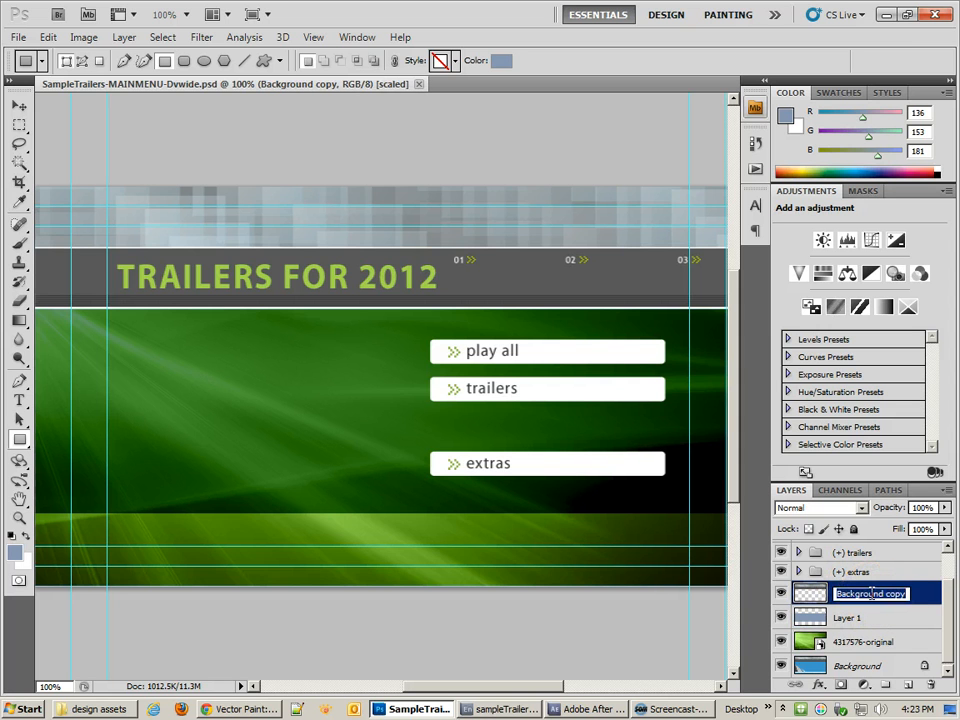
text(H)
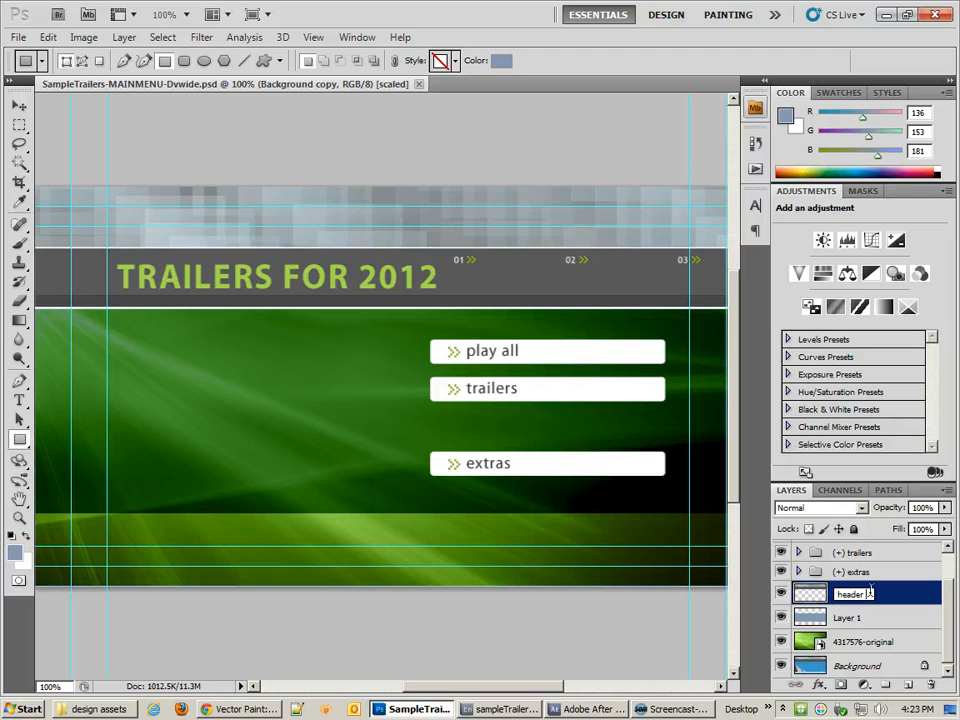
text(eader bg)
key(Return)
Rename Layer 1 as "wide bg".
double_click(849, 618)
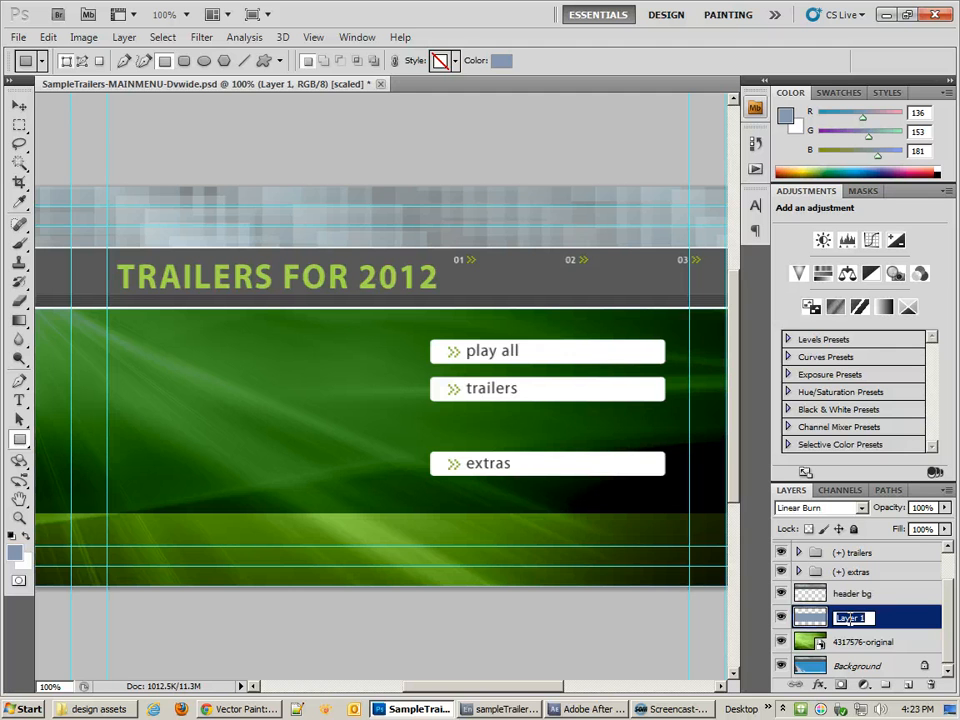
text(wh)
text(de bg)
key(Return)
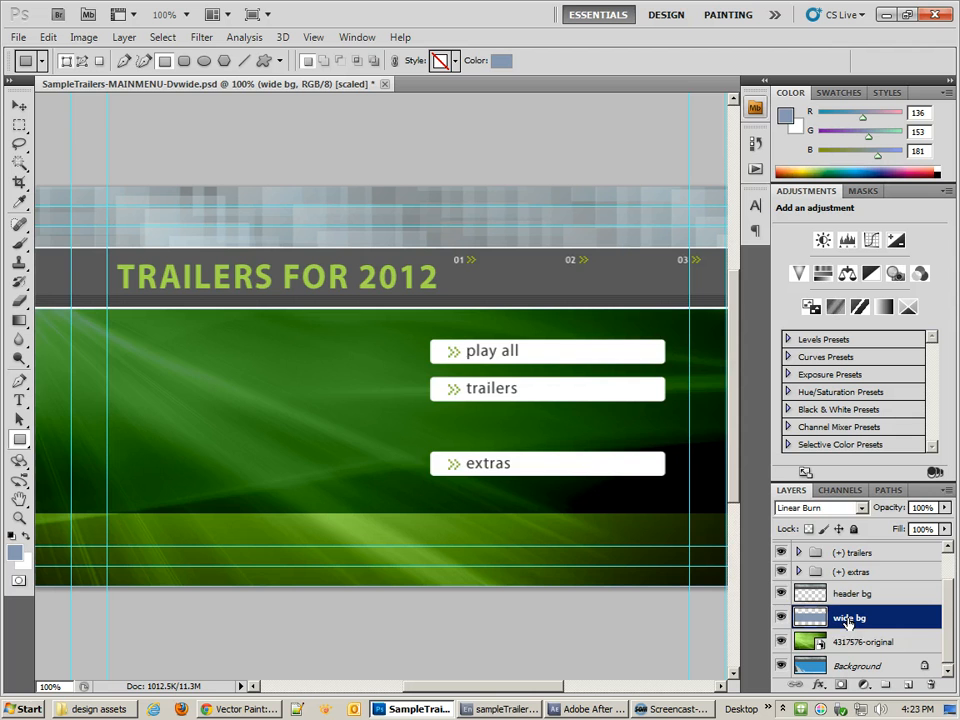
Briefly hide and reshow the wide bg and 4317576-original layers to check their content, leaving 4317576-original selected.
click(781, 618)
click(781, 618)
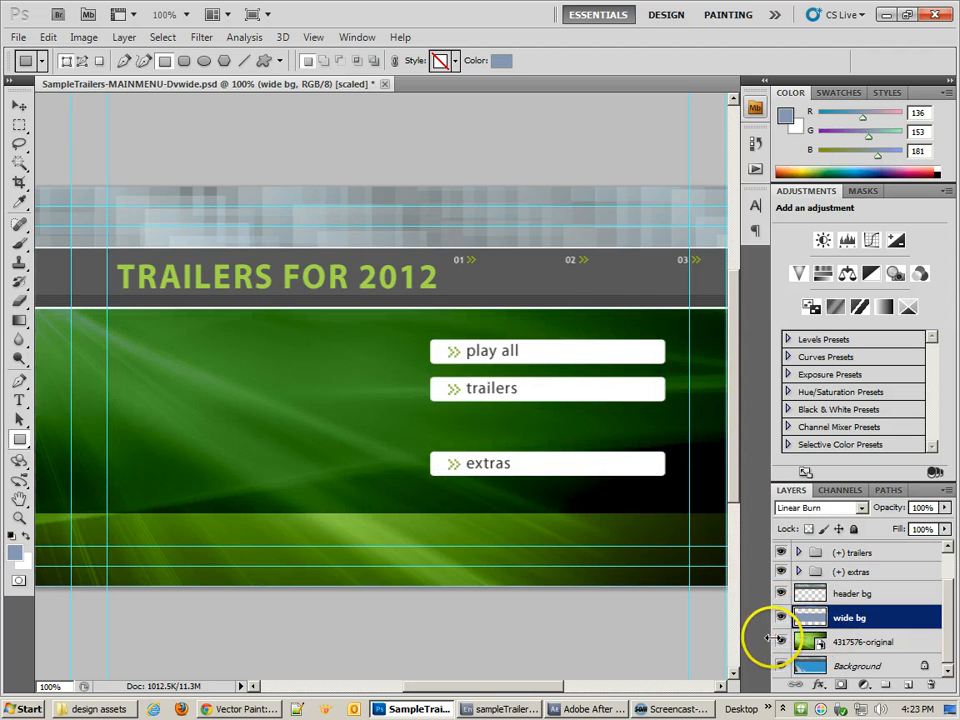
click(781, 641)
click(781, 641)
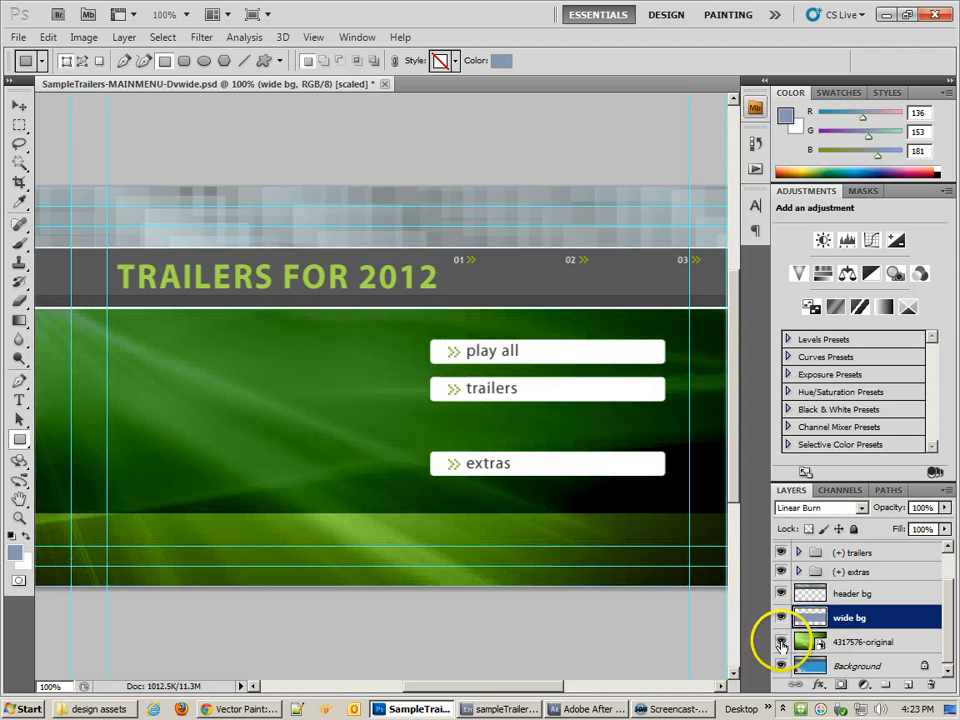
click(860, 642)
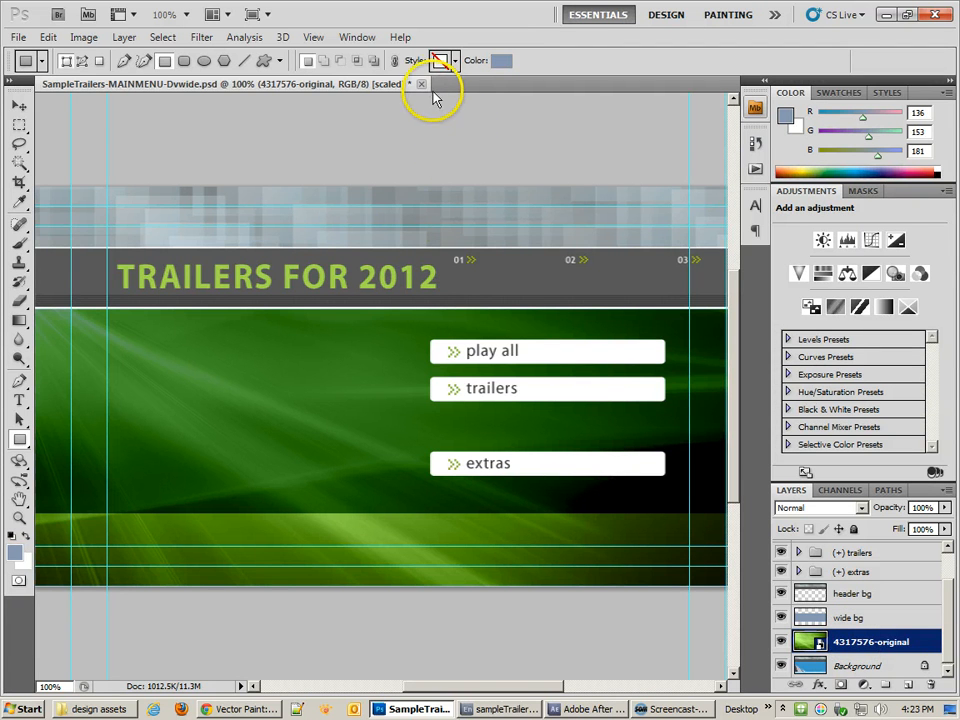
Save and close SampleTrailers-MAINMENU-Dvwide.psd, then minimize Photoshop.
key(ctrl+s)
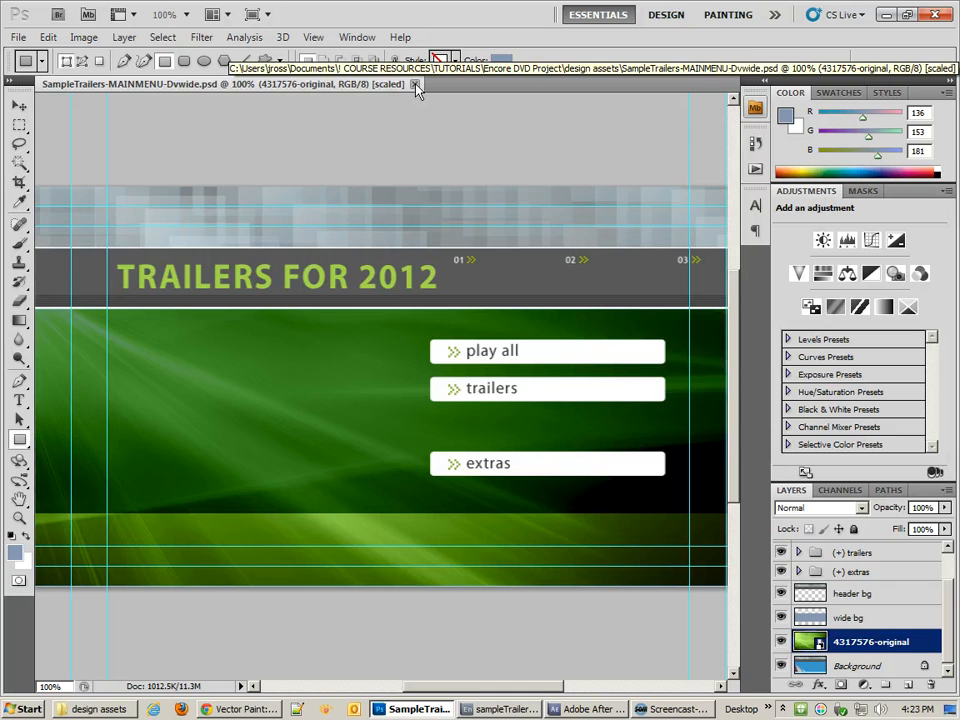
click(416, 84)
click(886, 15)
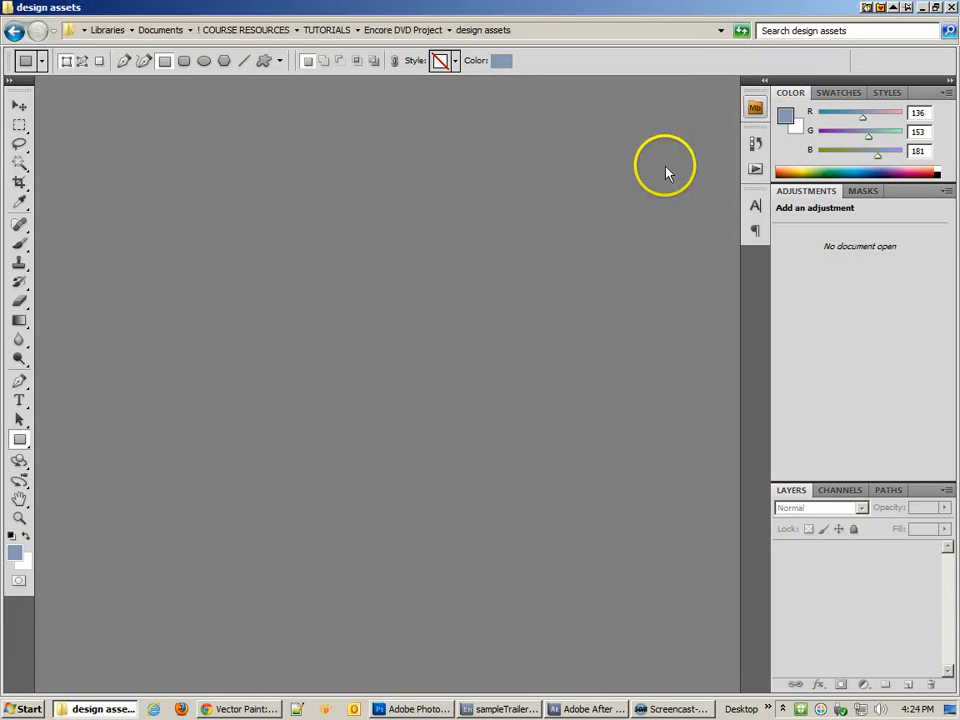
Switch to Chrome, go to the Google Images results for movies and open the sepia film reel image.
click(235, 709)
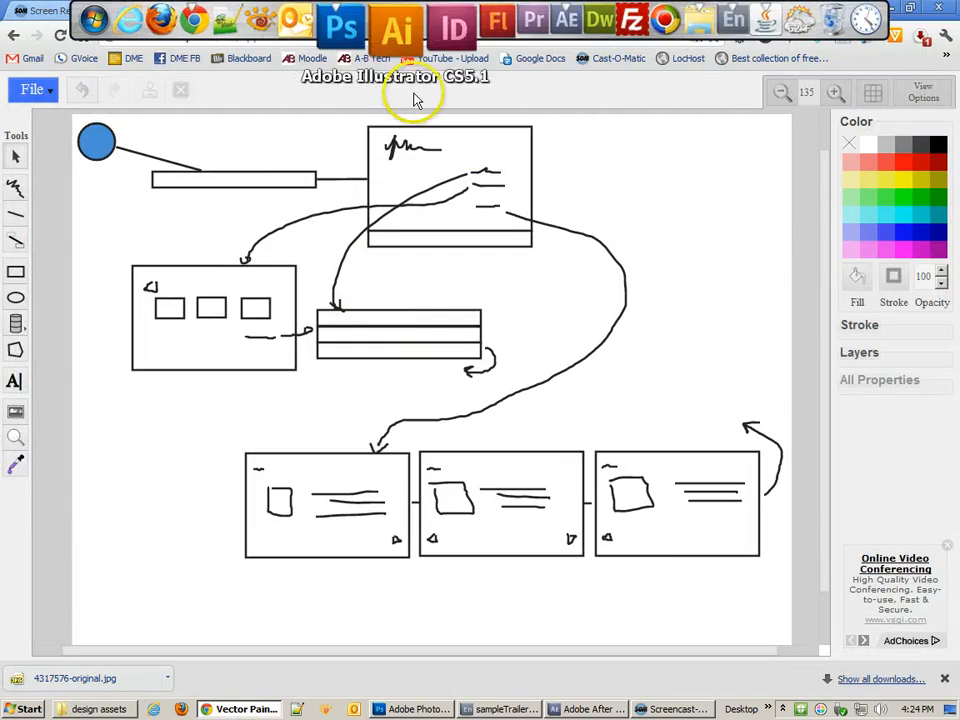
click(417, 17)
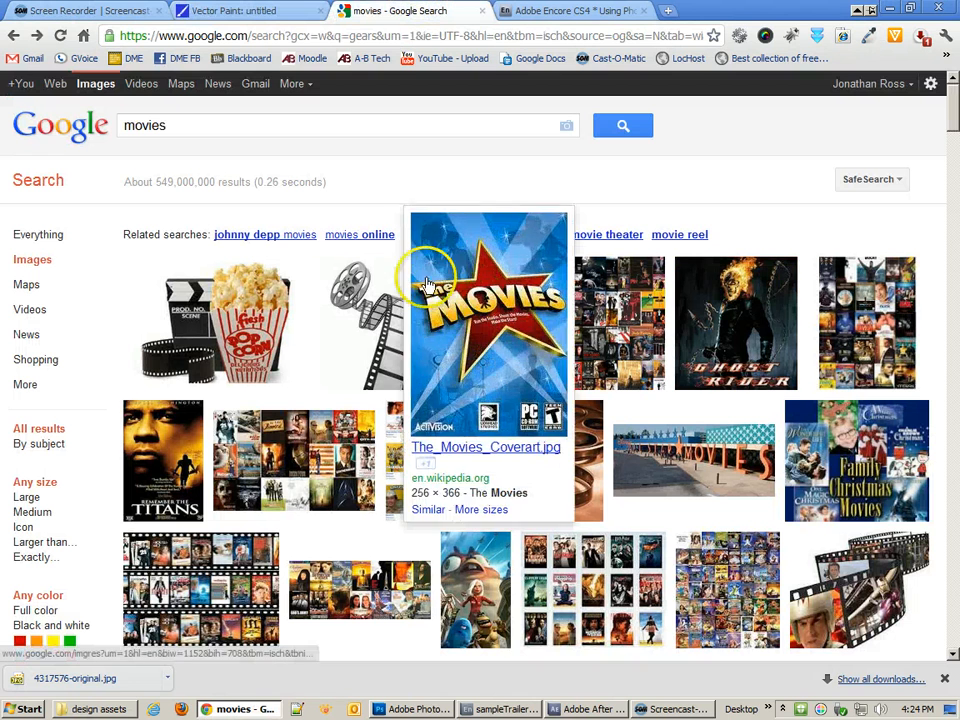
mouse_move(381, 325)
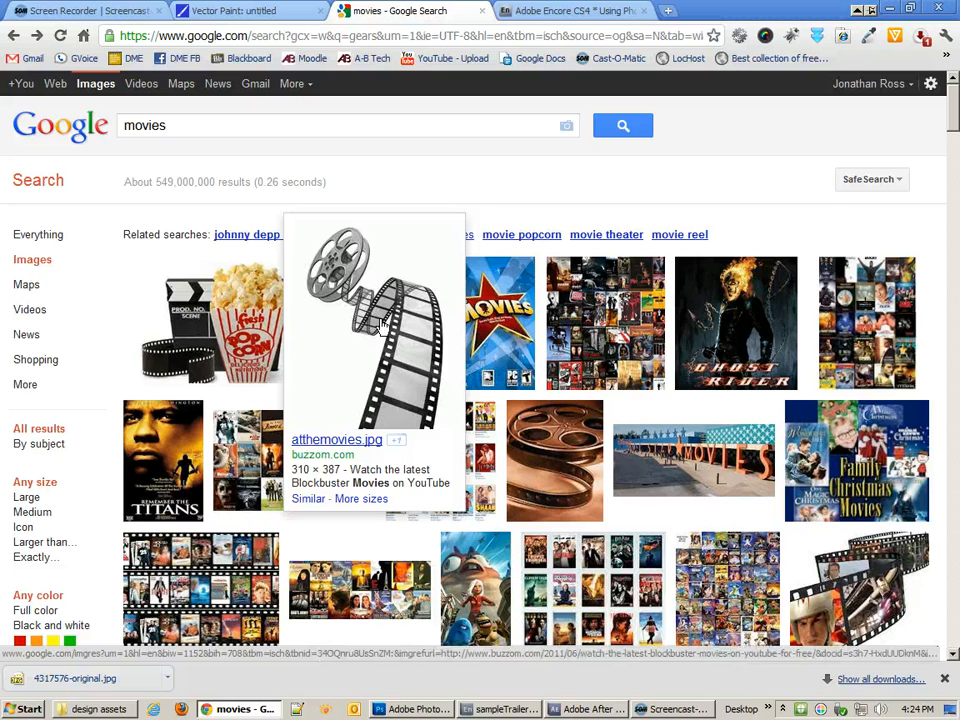
click(548, 500)
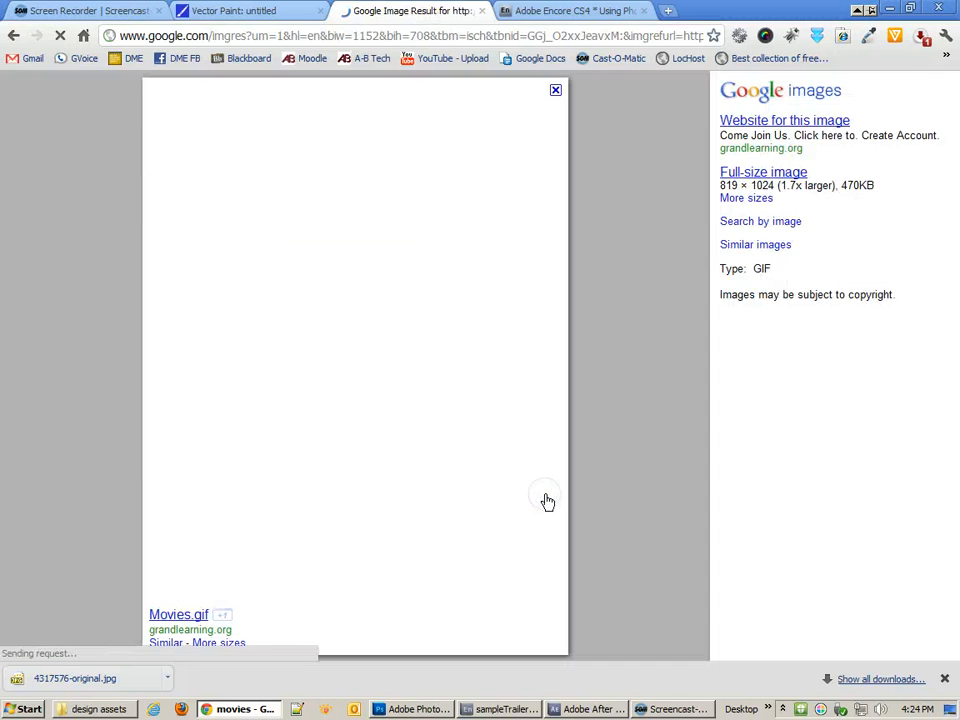
Save the film reel image as Movies.gif in the design assets folder and return to the image search results.
right_click(379, 226)
click(405, 230)
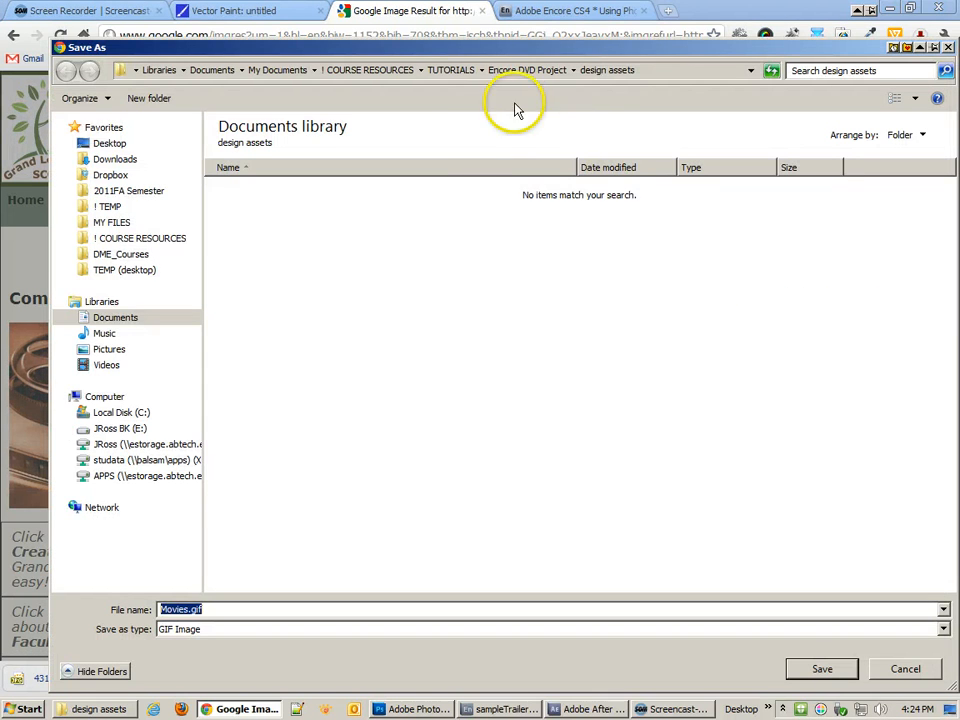
click(597, 73)
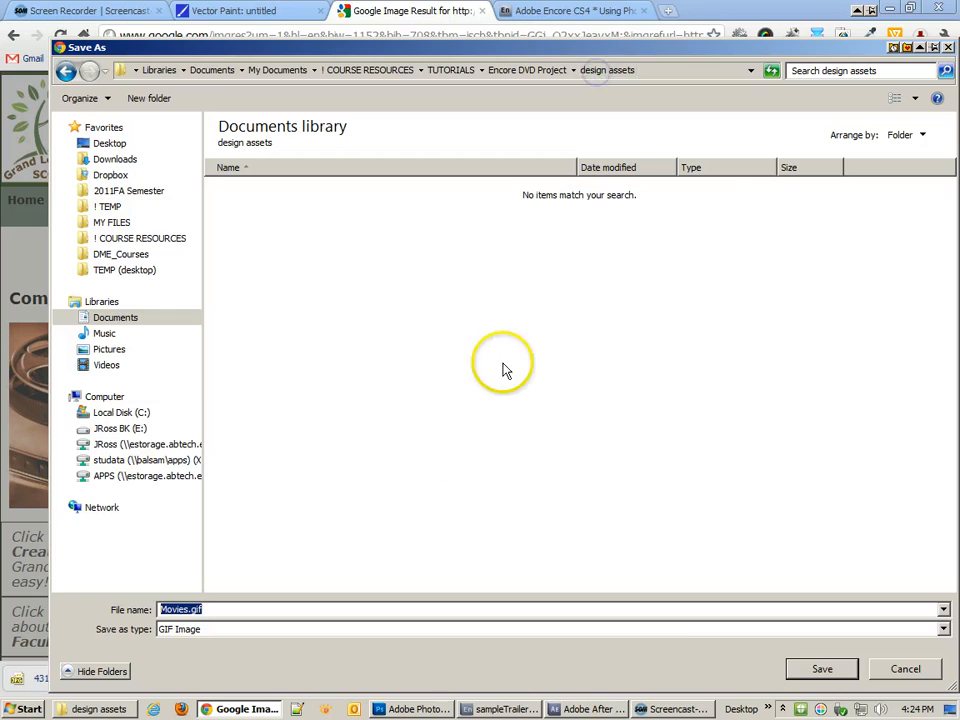
click(474, 459)
click(810, 668)
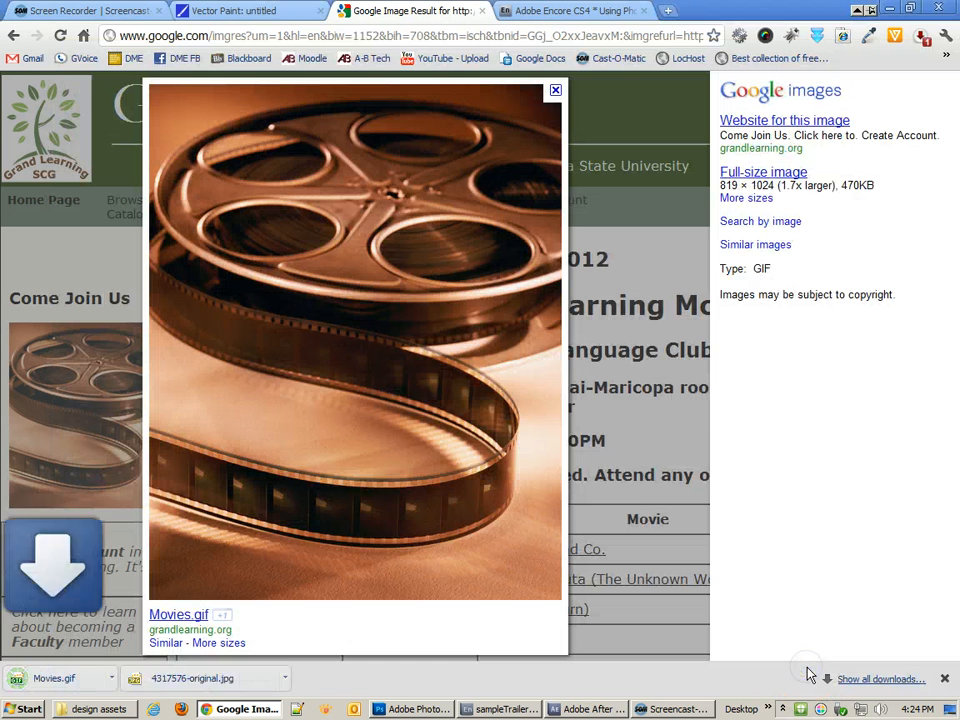
click(13, 37)
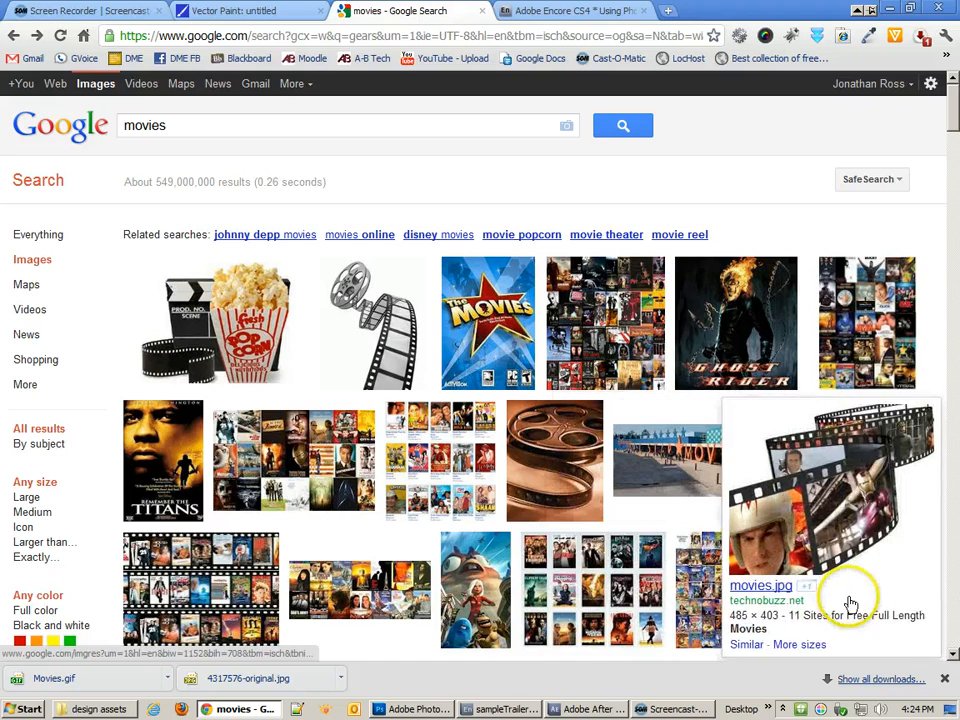
Save the curved filmstrip image from the results as movies.jpg in the design assets folder and return to the image results.
scroll(700, 570, down, 2)
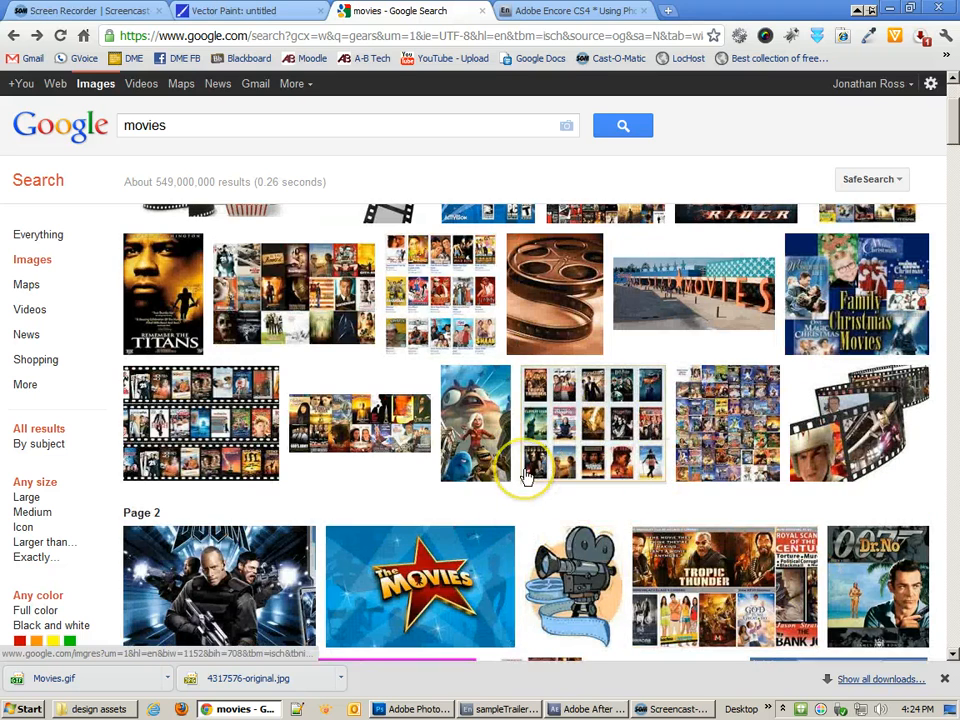
scroll(525, 476, down, 1)
mouse_move(822, 354)
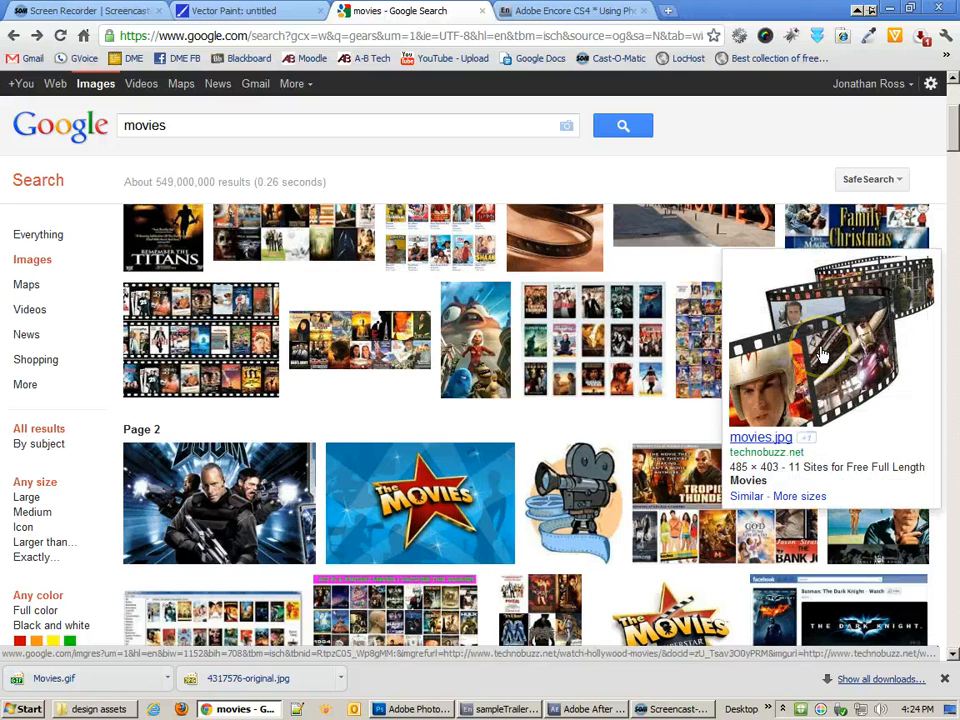
click(822, 354)
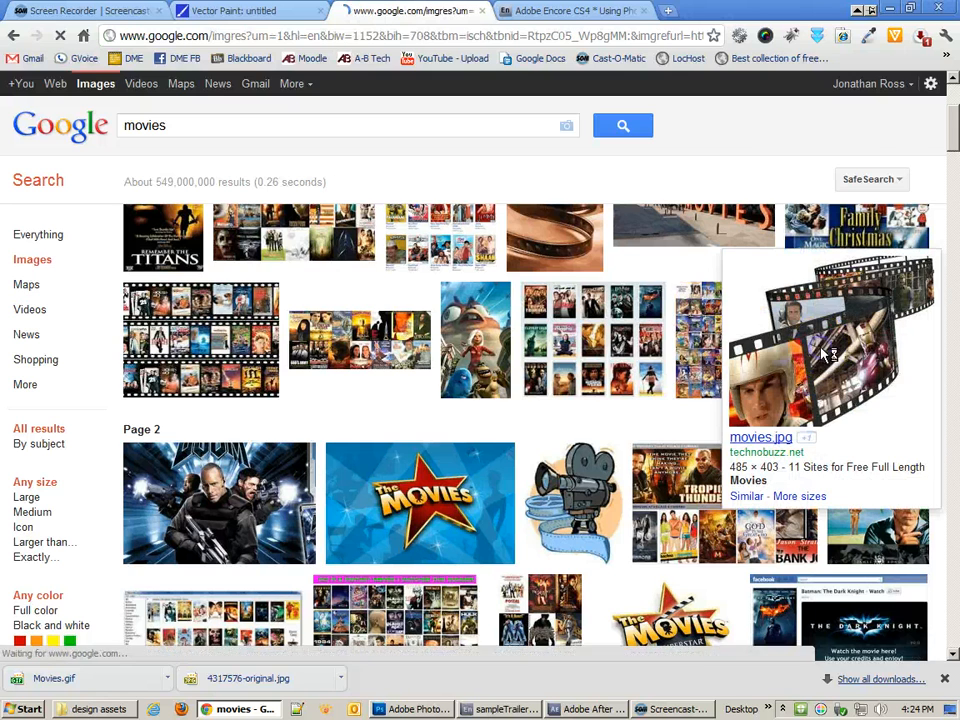
right_click(313, 361)
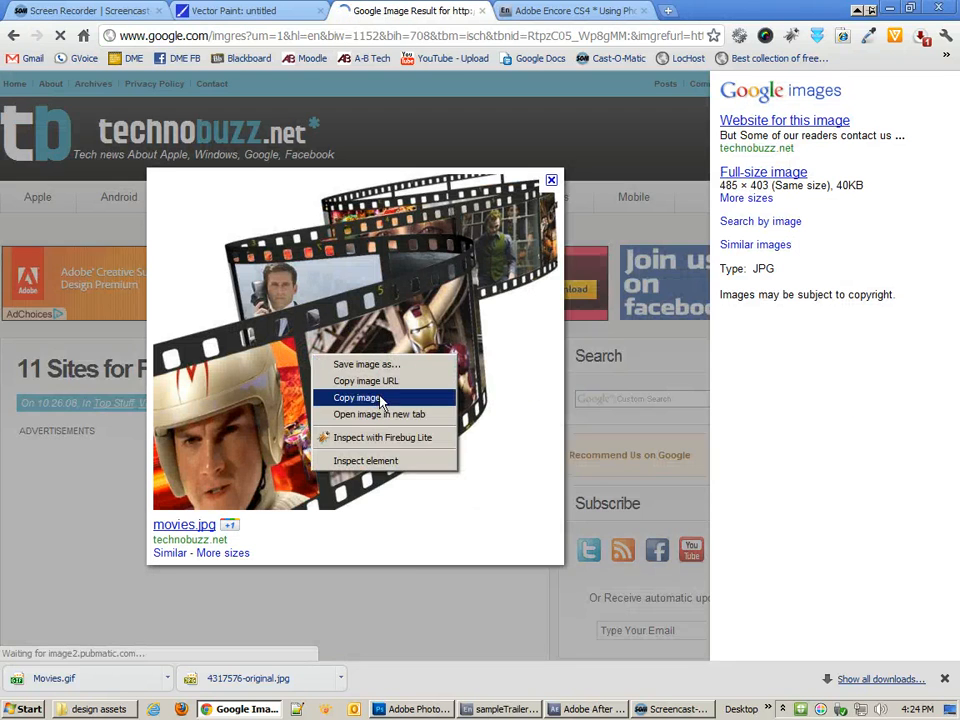
click(372, 365)
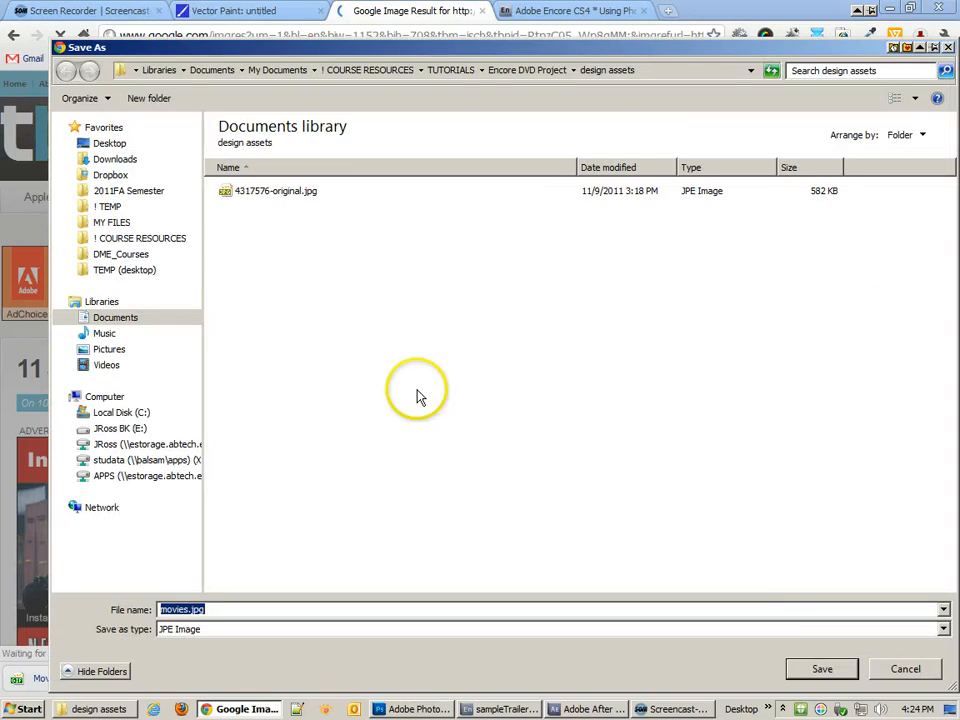
click(829, 670)
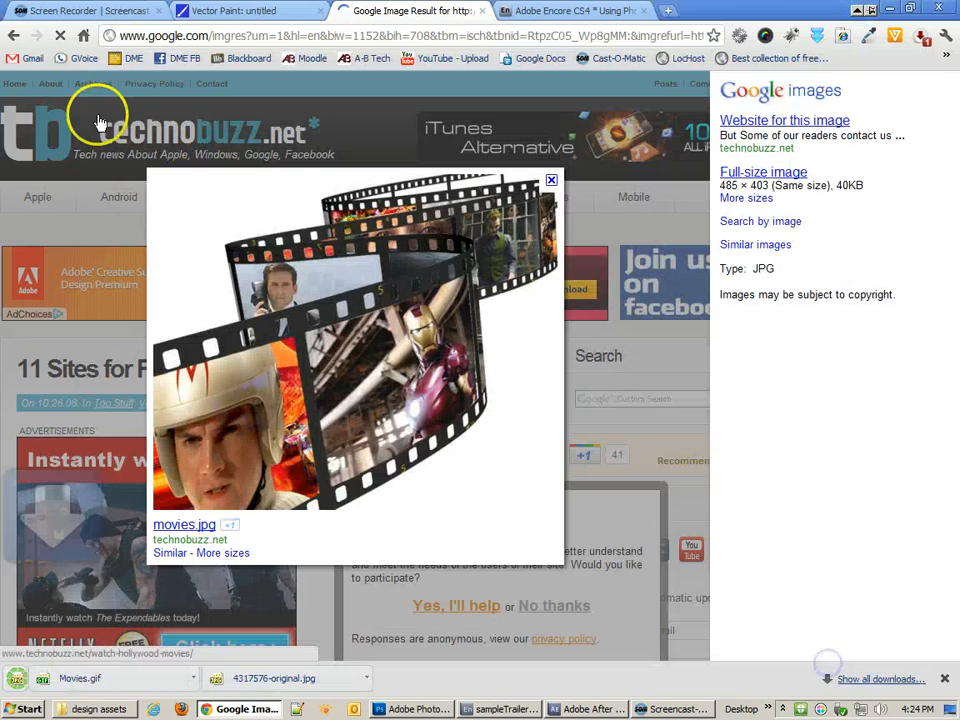
click(13, 36)
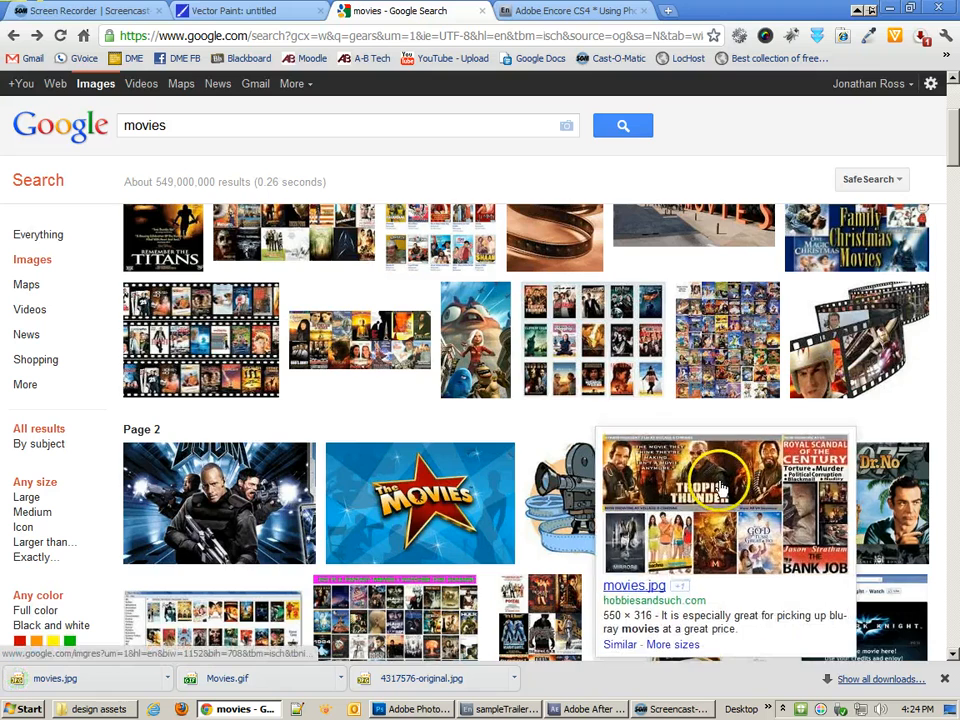
Save the Superstar Edition star logo image as Movies Icon.jpg in the design assets folder and return to the image results.
scroll(578, 522, down, 3)
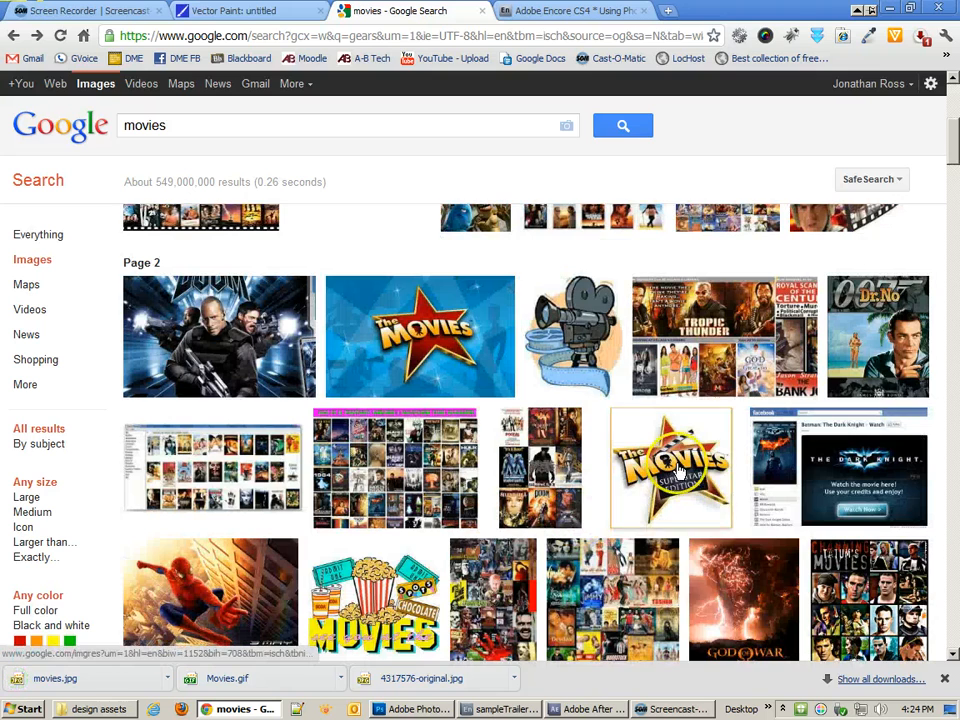
mouse_move(678, 468)
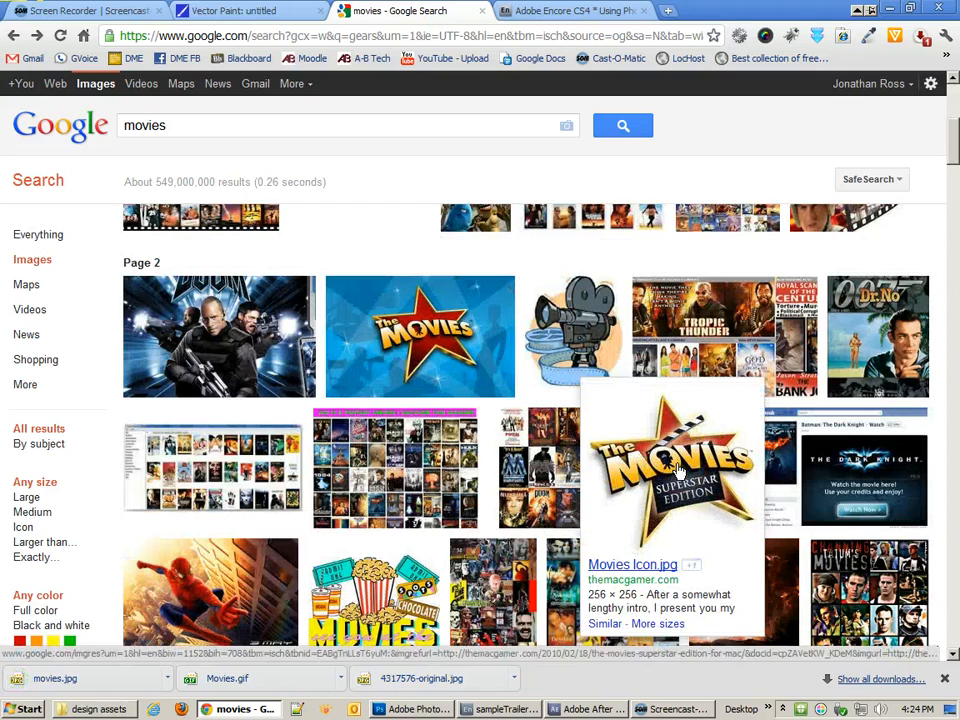
click(678, 468)
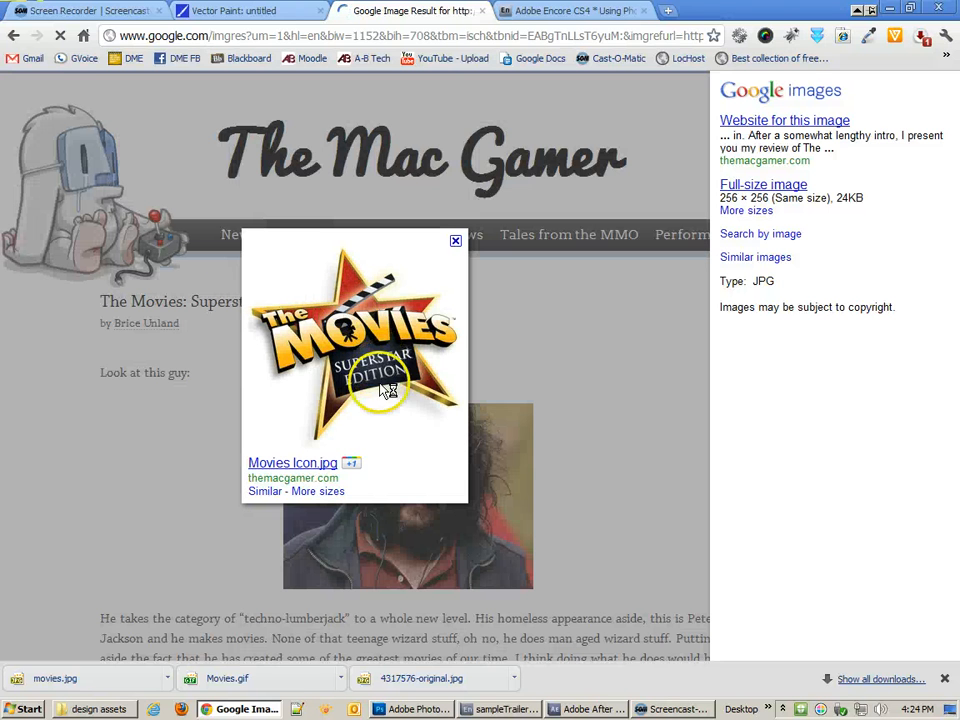
right_click(358, 322)
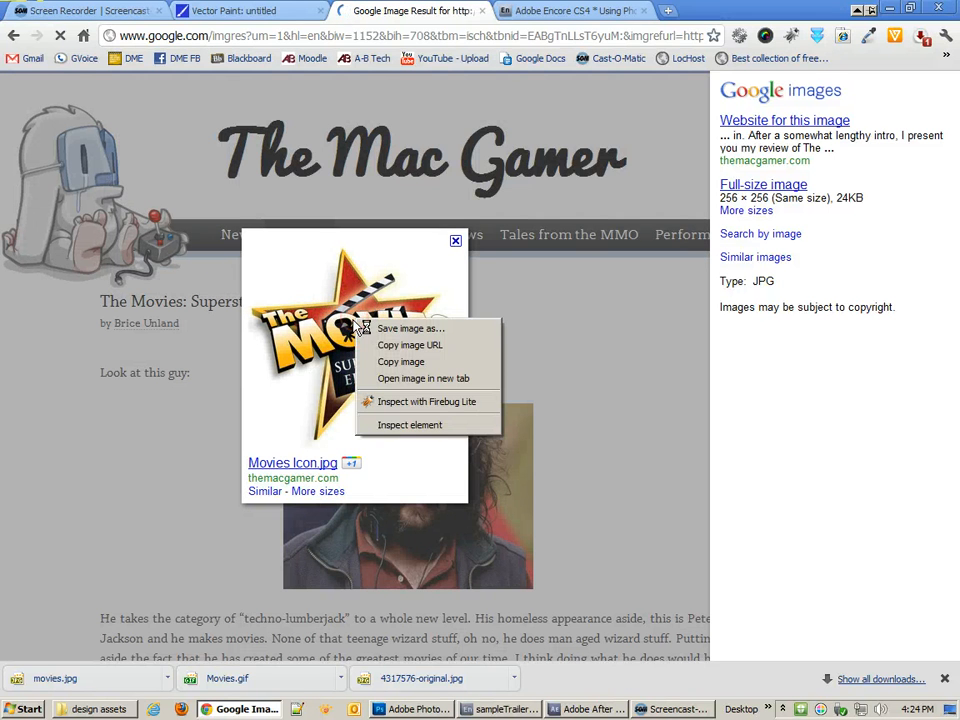
click(412, 330)
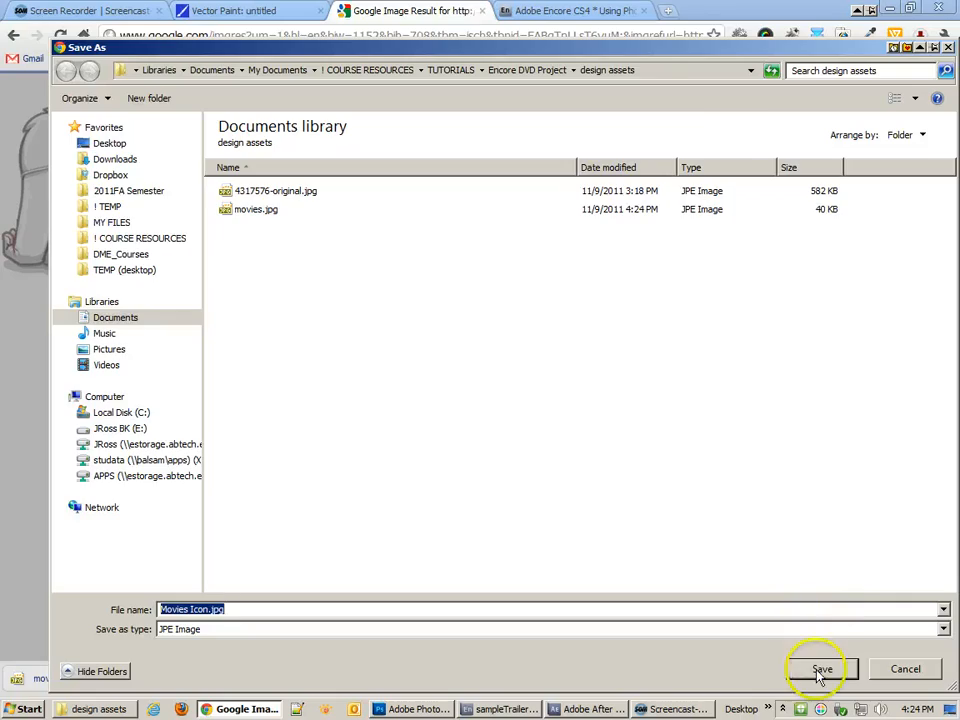
click(818, 674)
key(BackSpace)
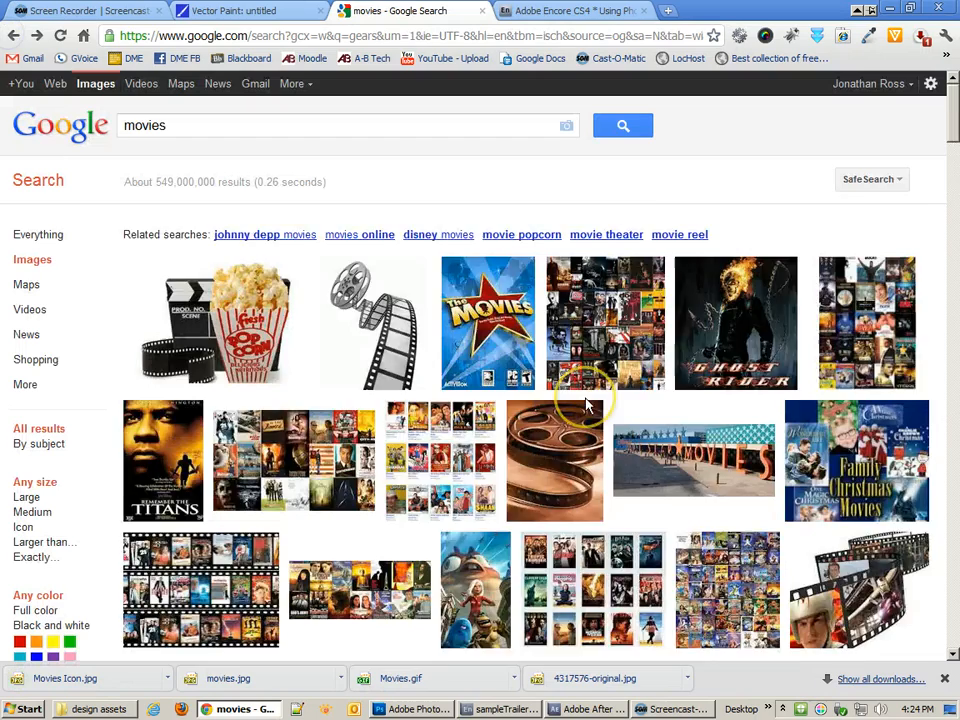
Save the Movie Lounge clapperboard image from page 5 as Movie Lounge.jpg in design assets and return to the image results.
scroll(587, 404, down, 7)
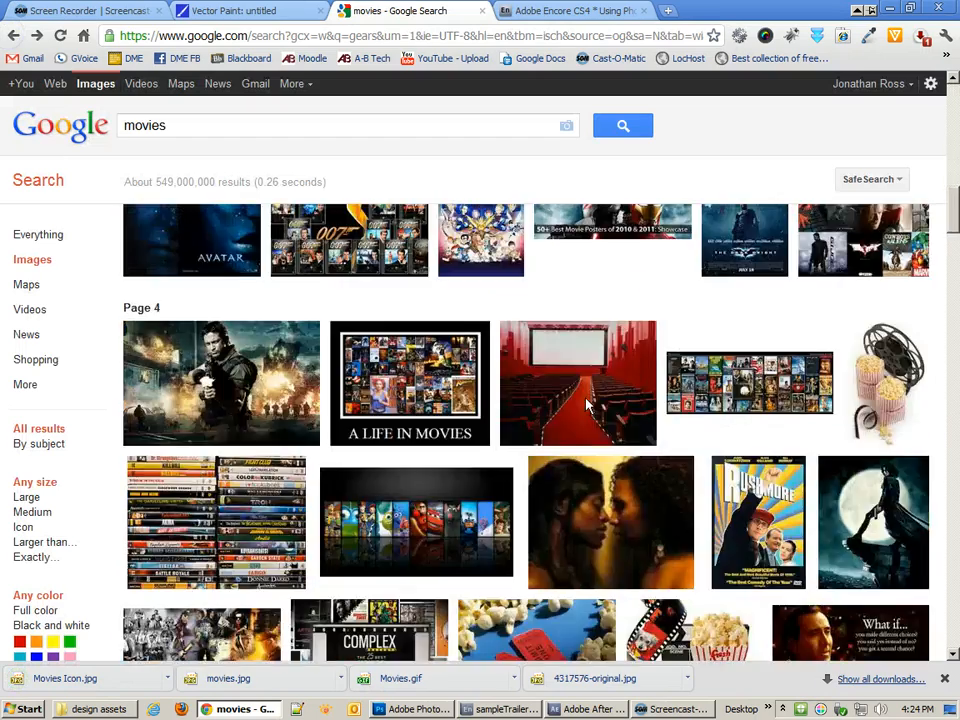
scroll(587, 404, down, 1)
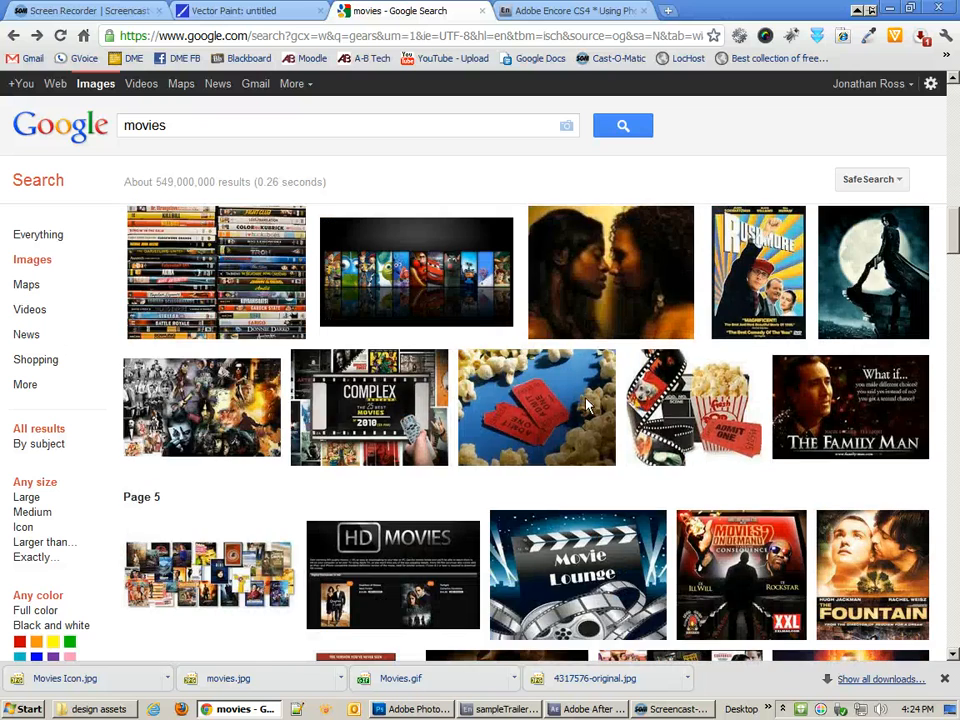
scroll(587, 404, down, 2)
click(580, 405)
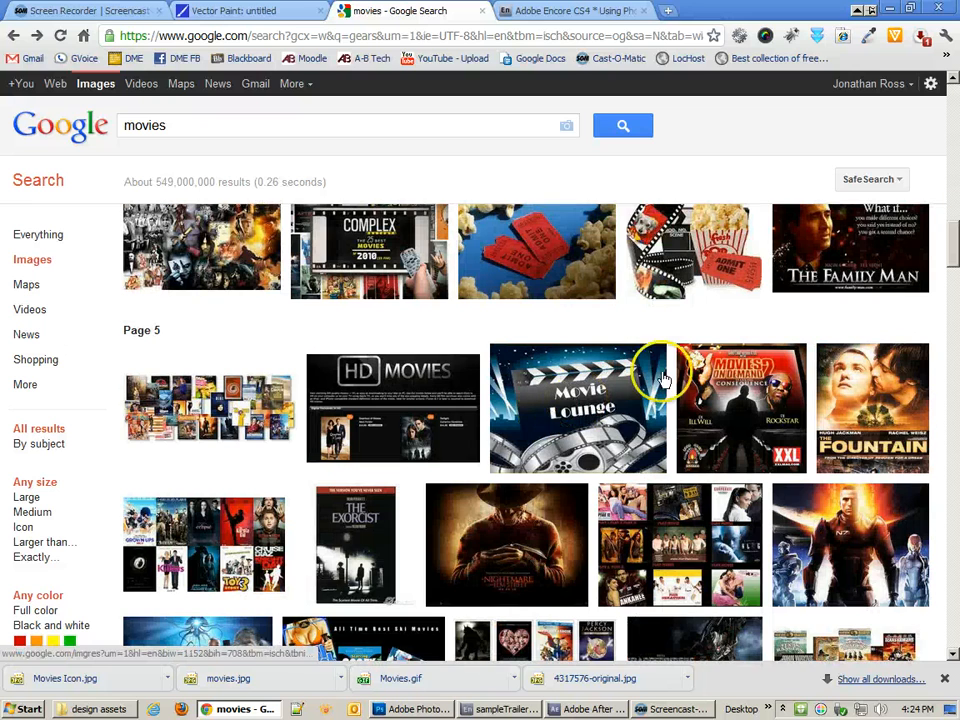
click(585, 430)
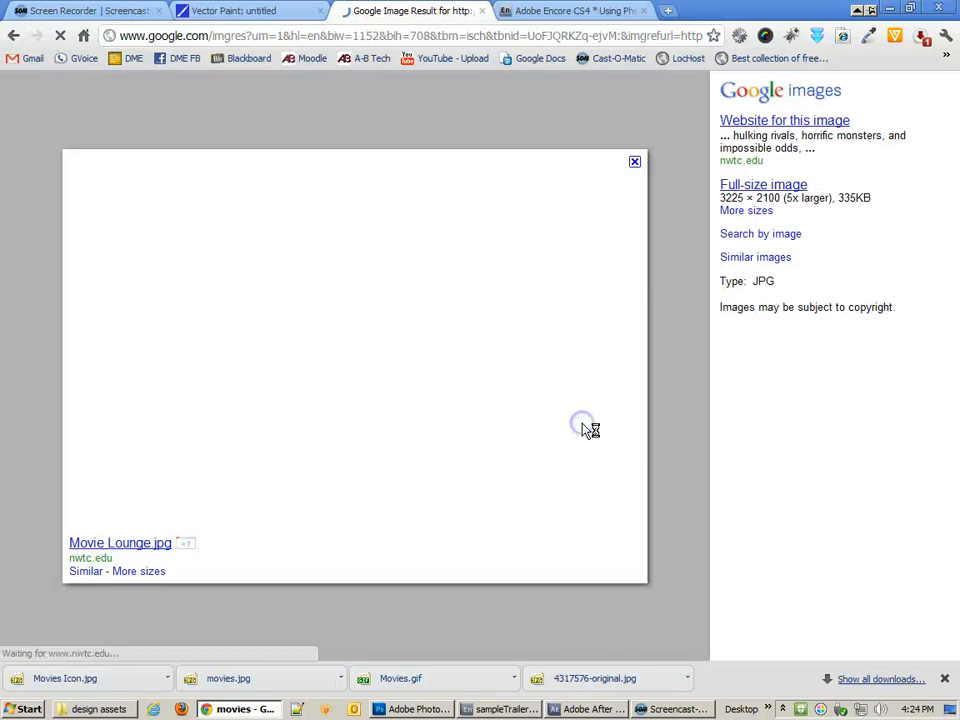
right_click(295, 325)
click(350, 331)
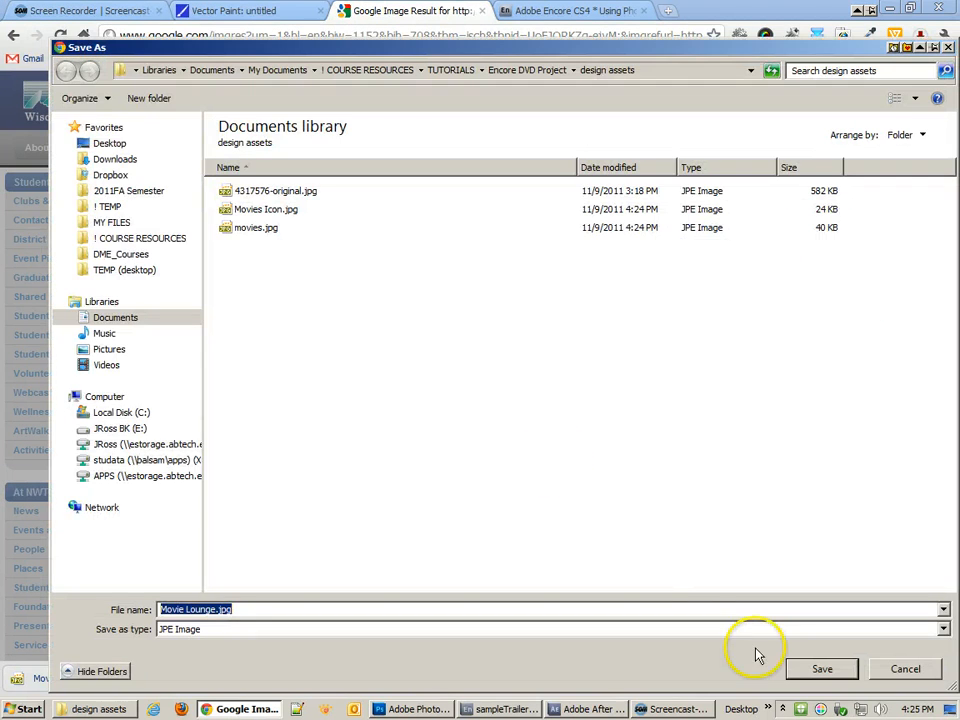
click(815, 669)
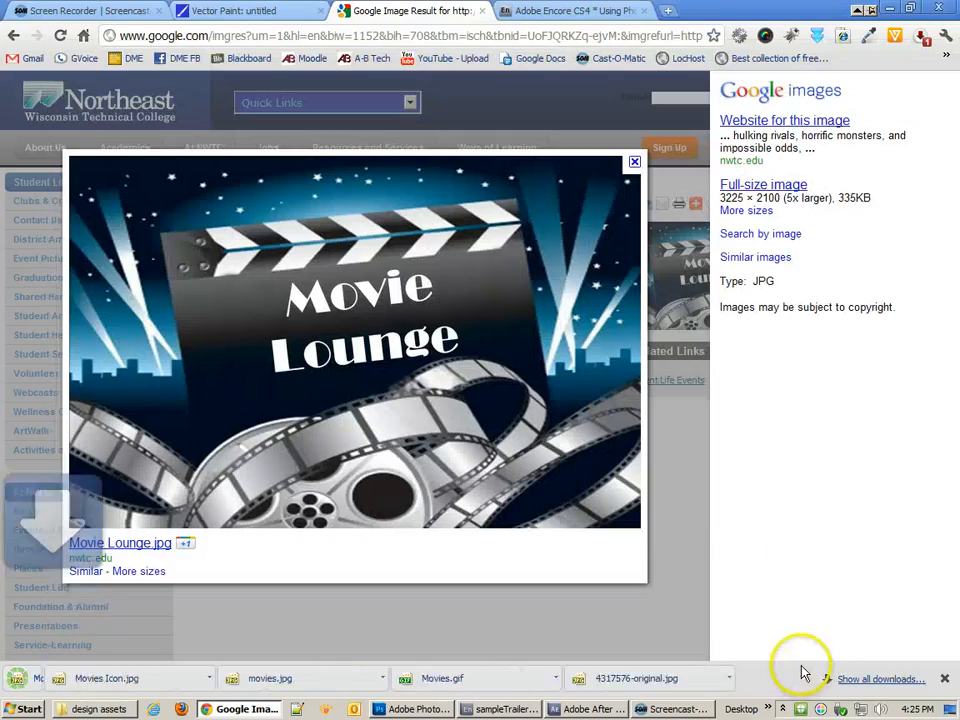
click(13, 35)
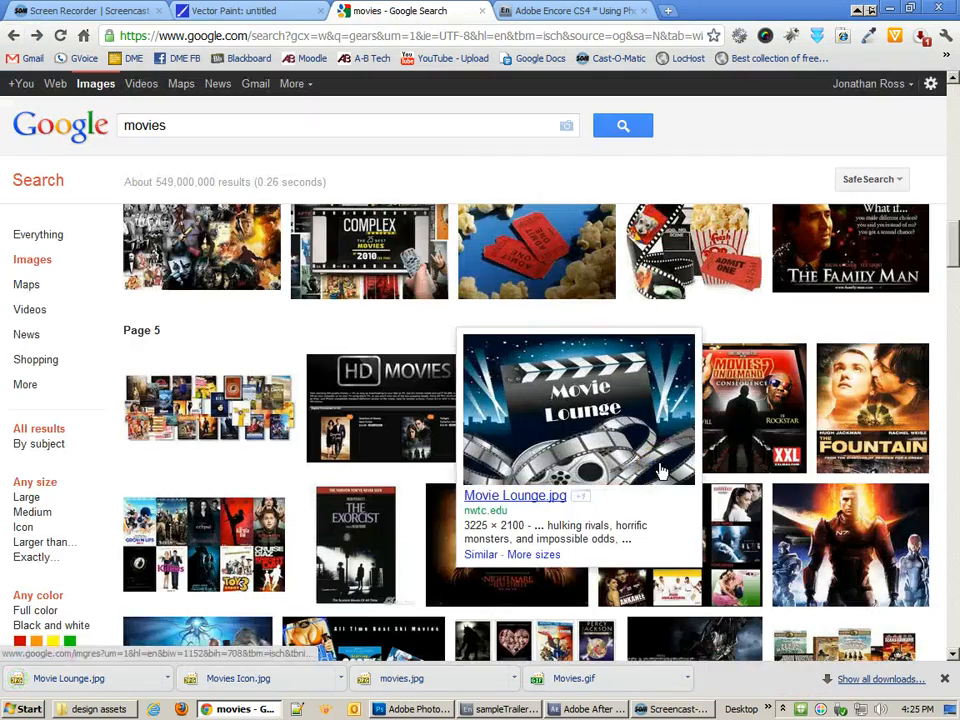
Save the red star The Movies logo from page 7 of the results as themovies01.jpg.
scroll(650, 450, down, 2)
scroll(660, 470, down, 5)
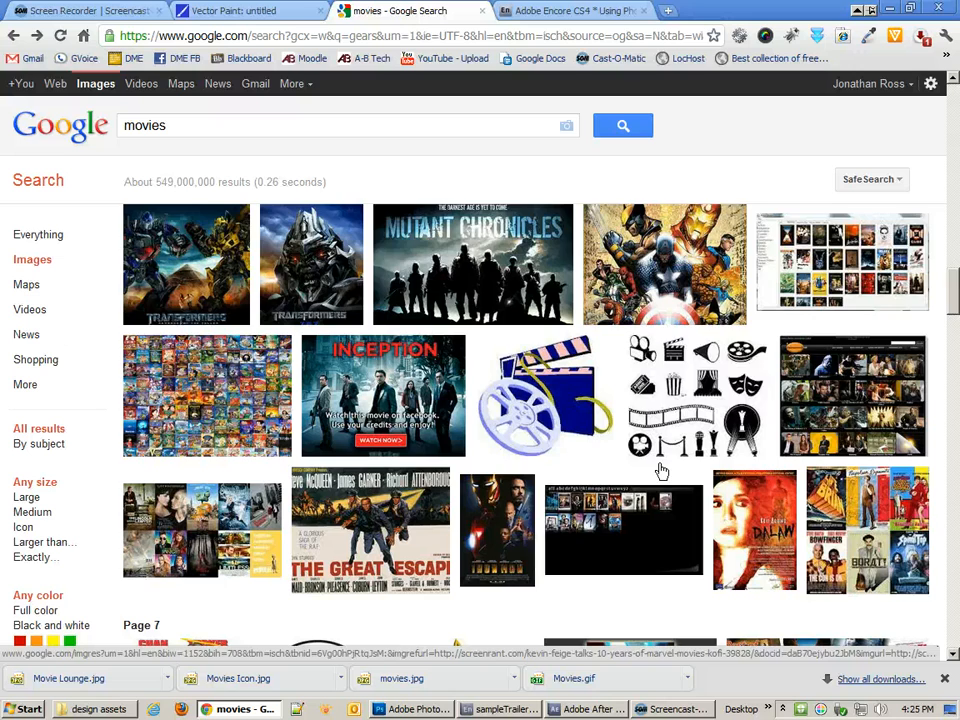
scroll(661, 471, down, 2)
scroll(660, 470, down, 2)
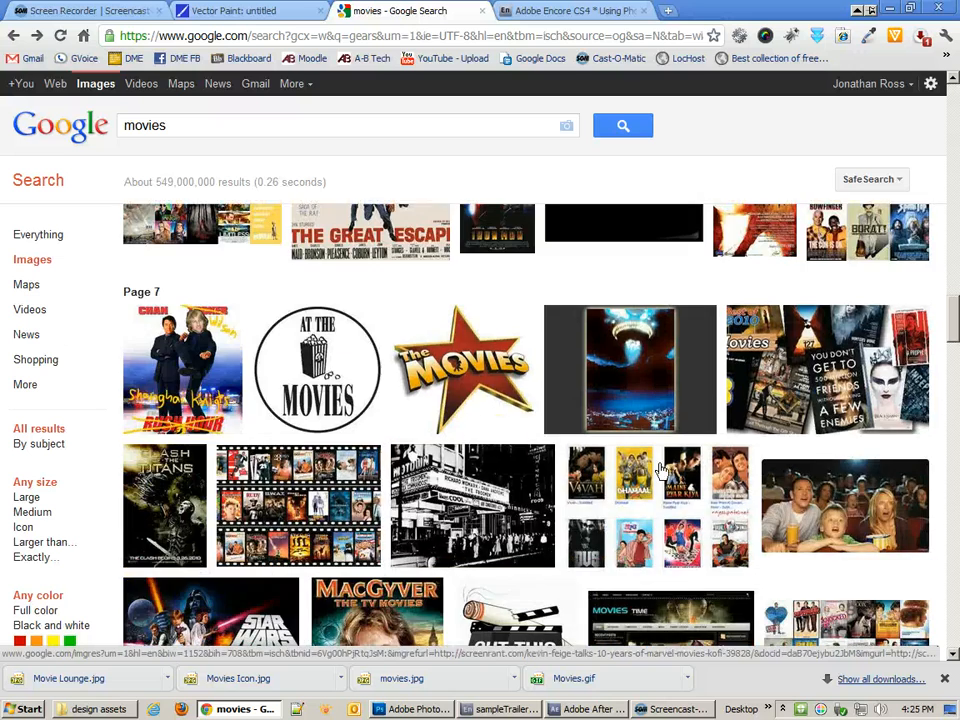
click(465, 383)
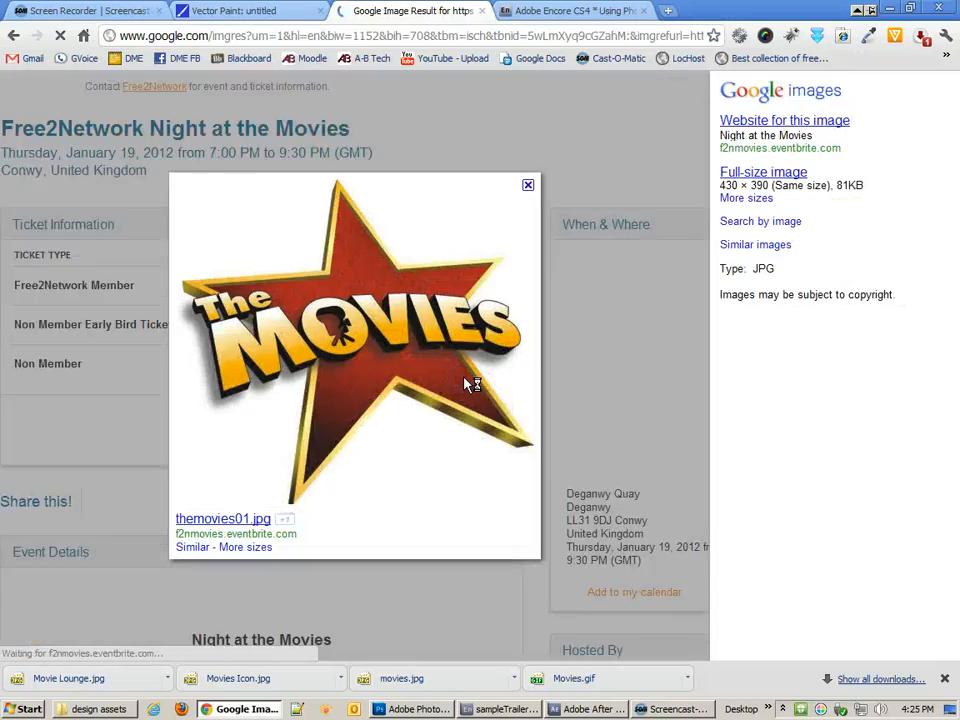
right_click(396, 346)
click(439, 350)
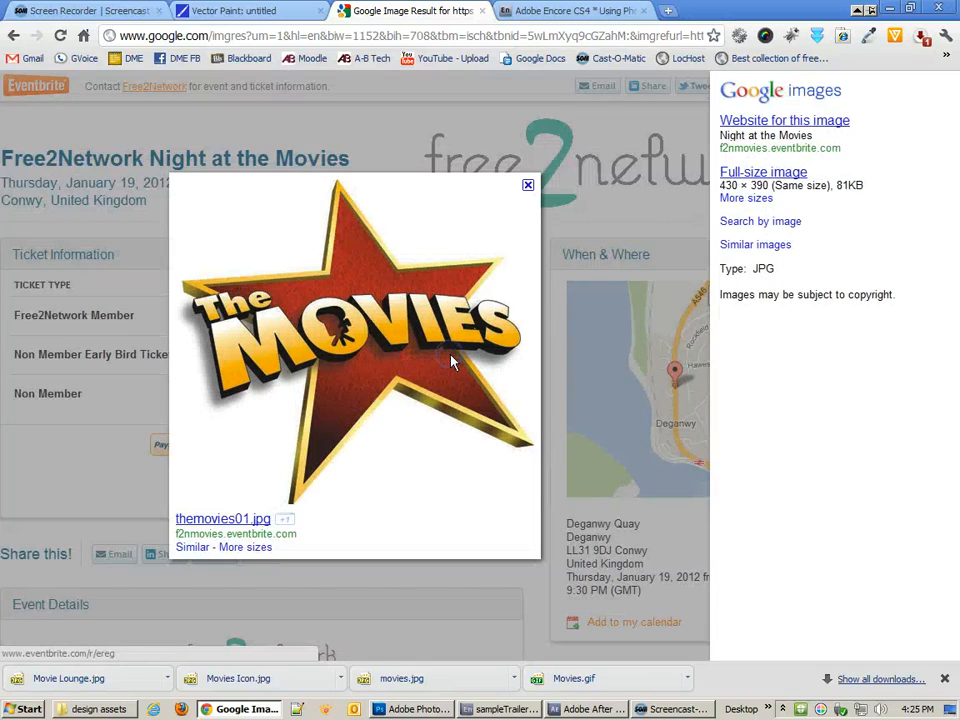
click(826, 671)
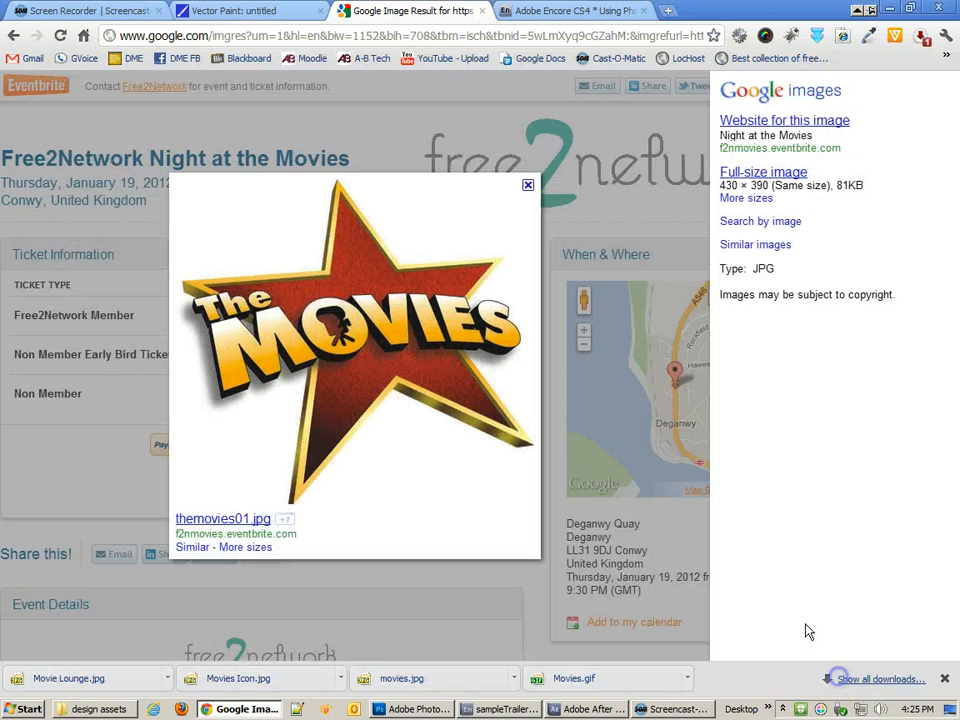
Run a Google search for "the movies png" and show its image results.
click(153, 38)
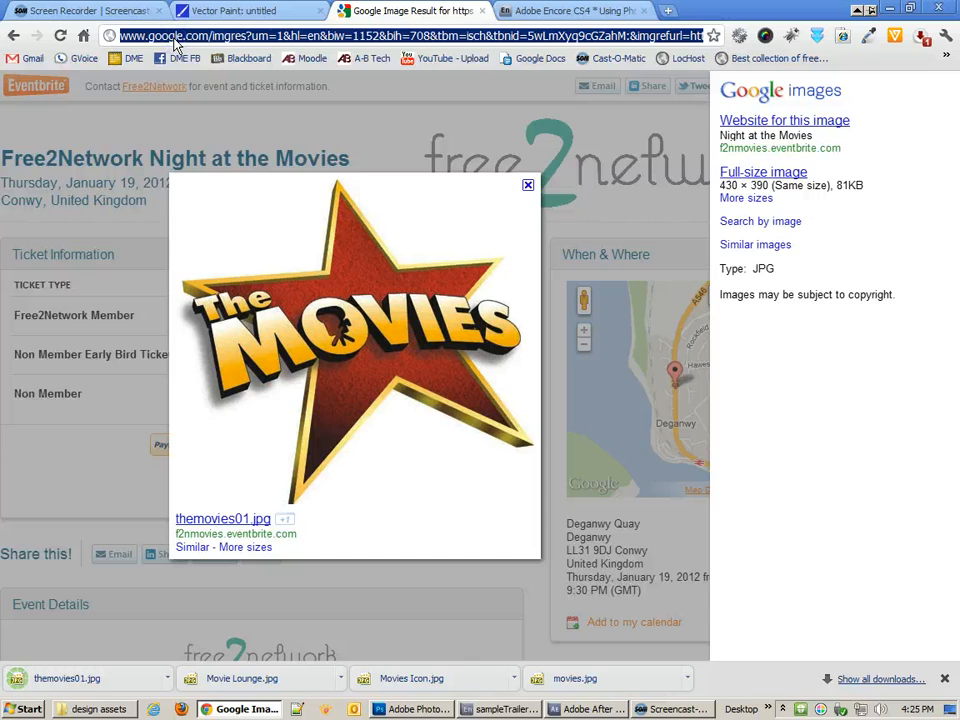
text(the moview p)
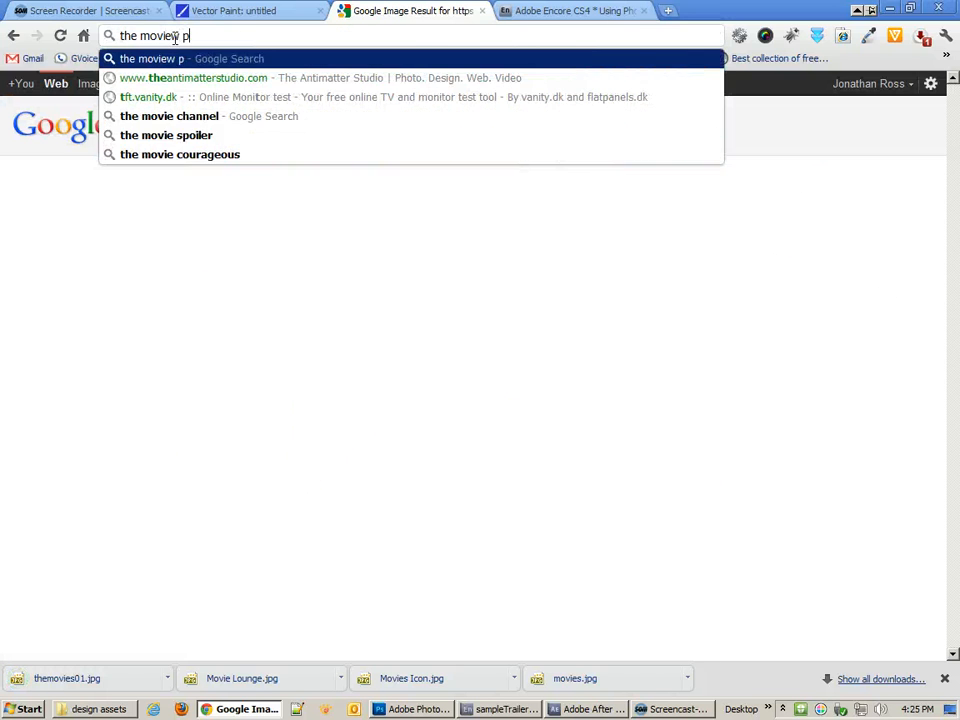
text(ng)
key(Return)
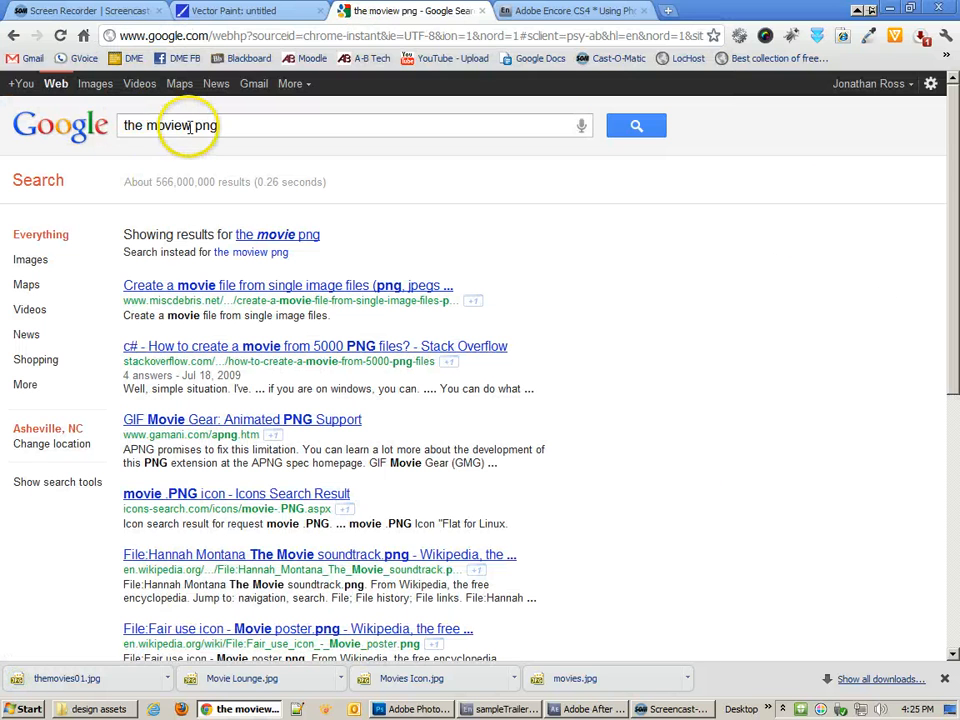
drag(190, 127, 176, 127)
text(s)
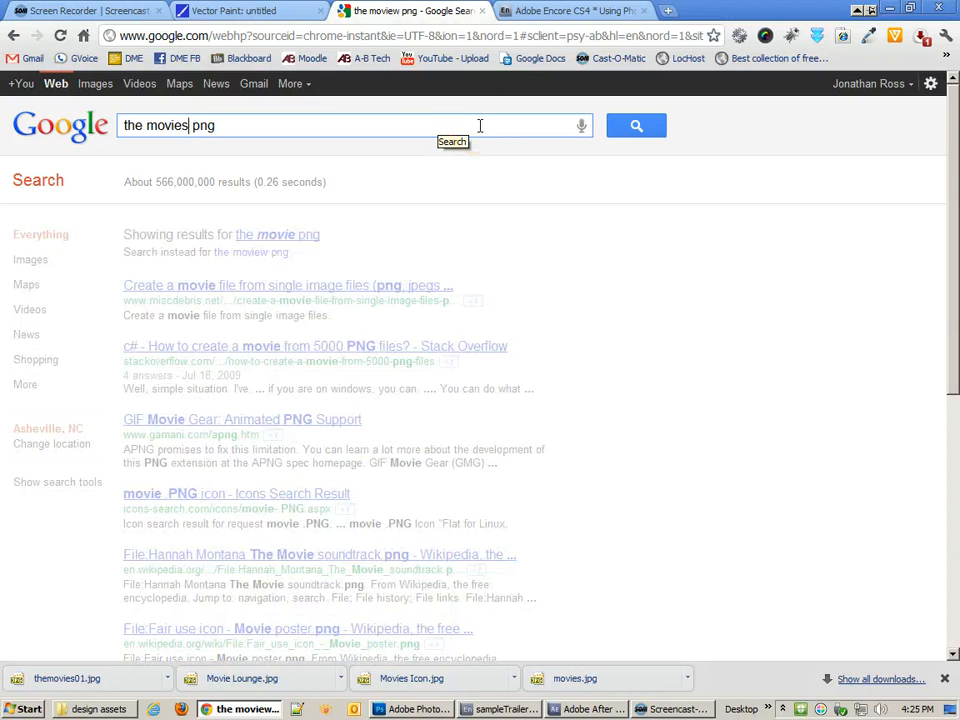
click(100, 84)
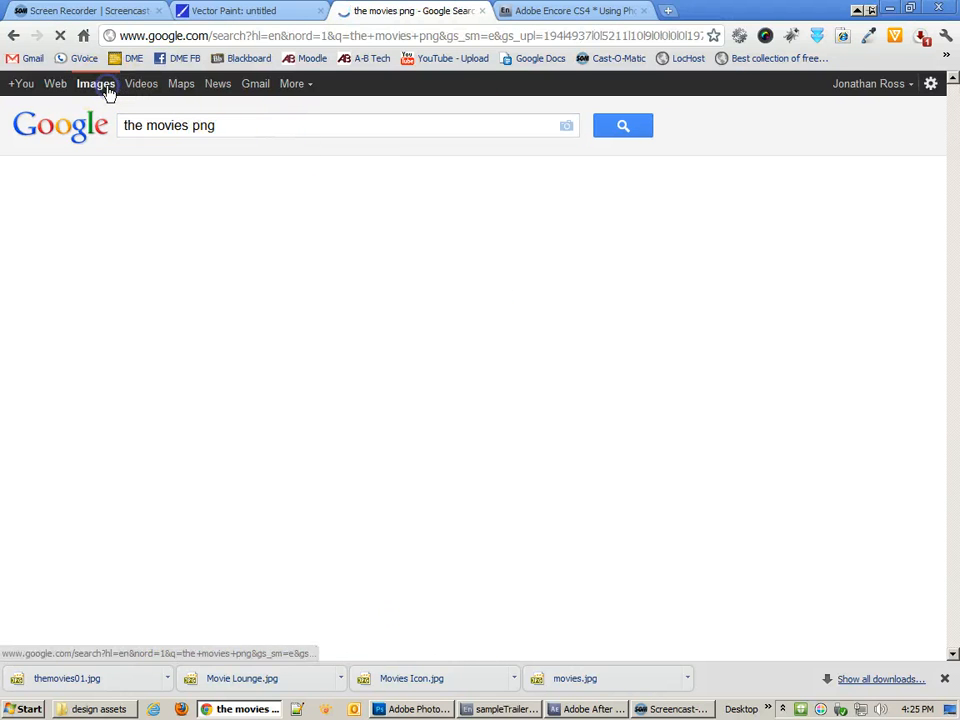
scroll(643, 510, down, 5)
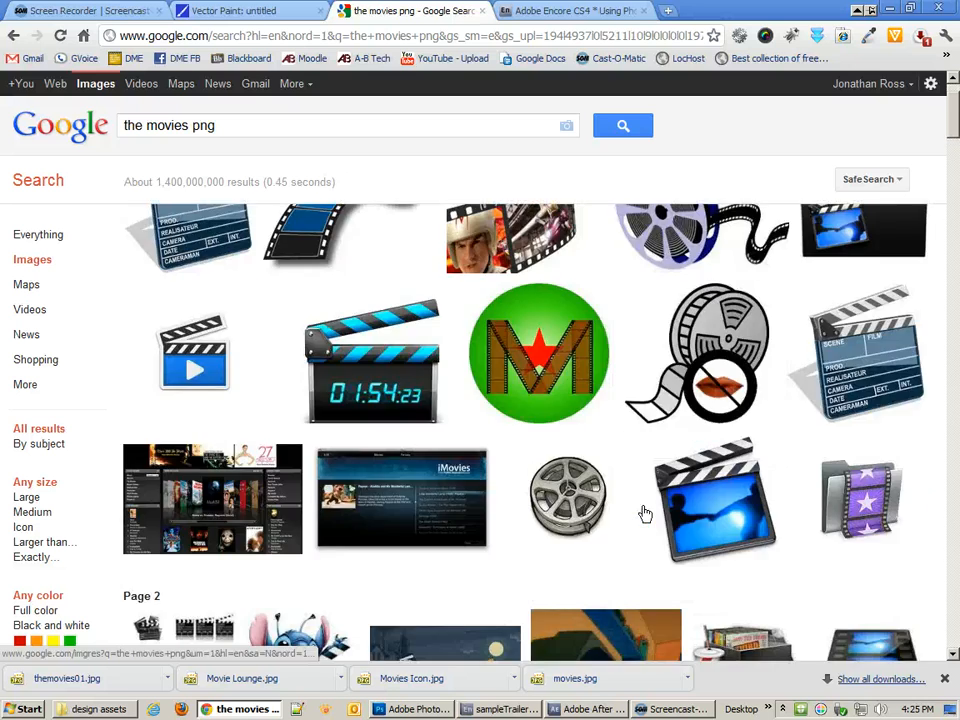
scroll(642, 510, down, 5)
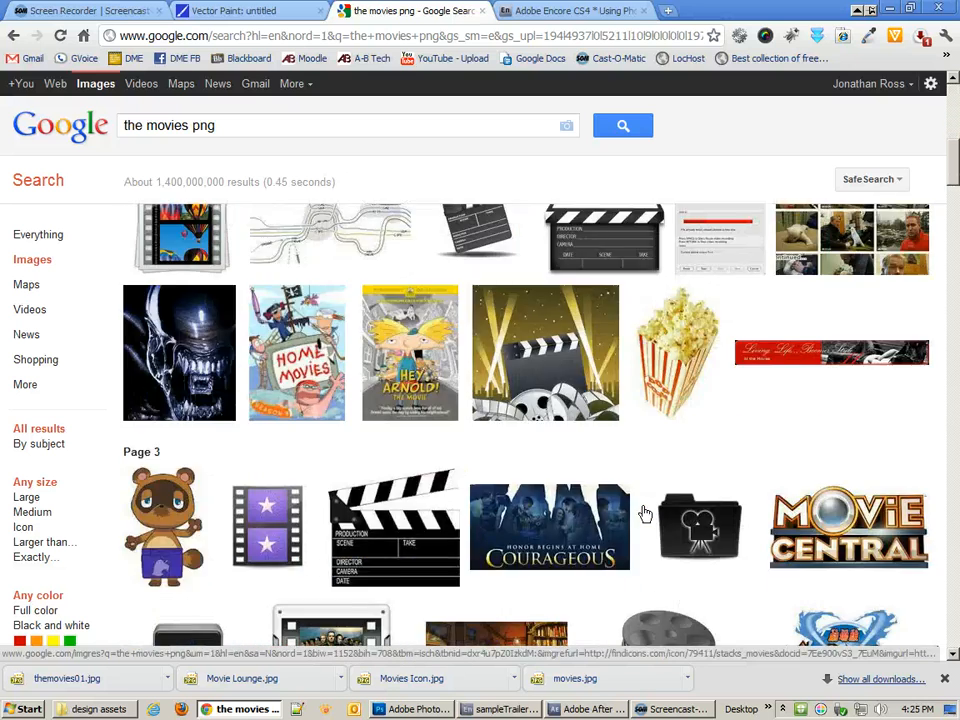
scroll(642, 512, up, 3)
click(590, 489)
mouse_move(480, 392)
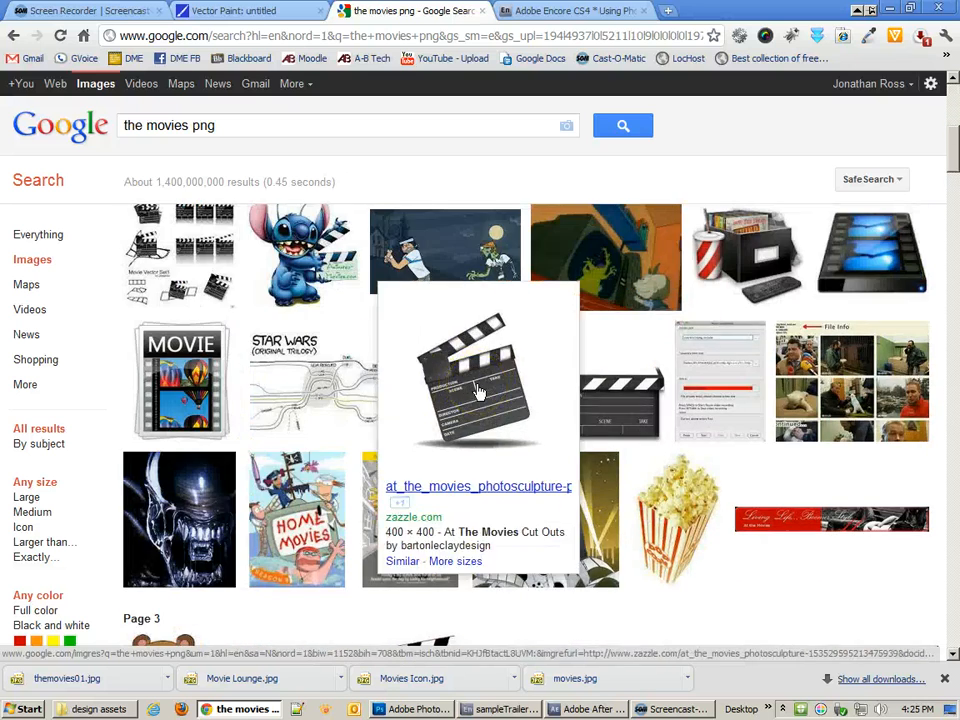
click(480, 392)
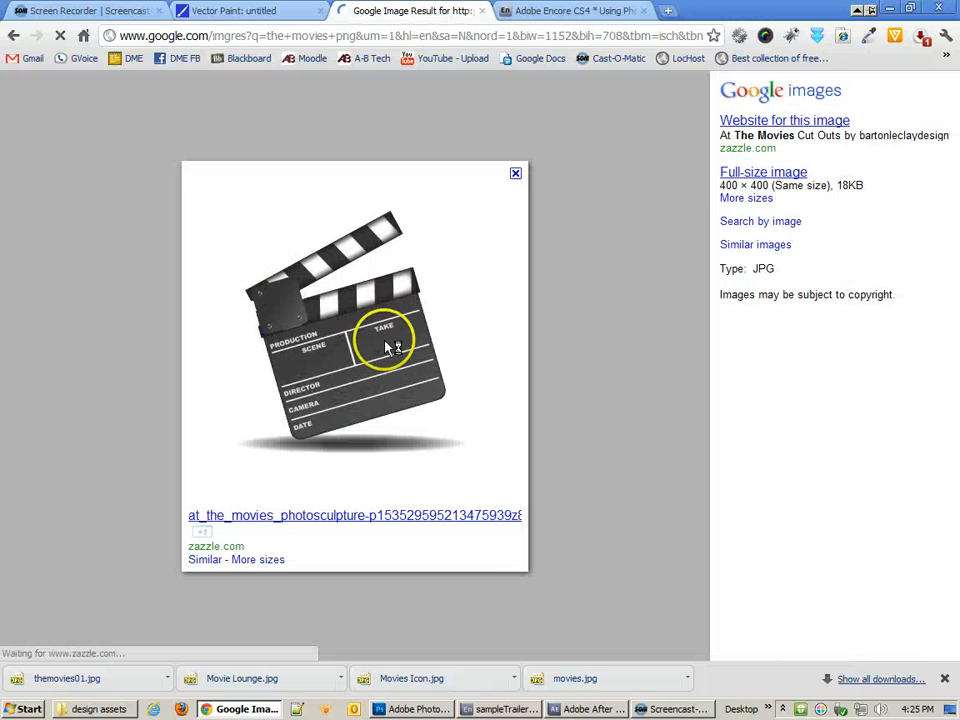
right_click(357, 345)
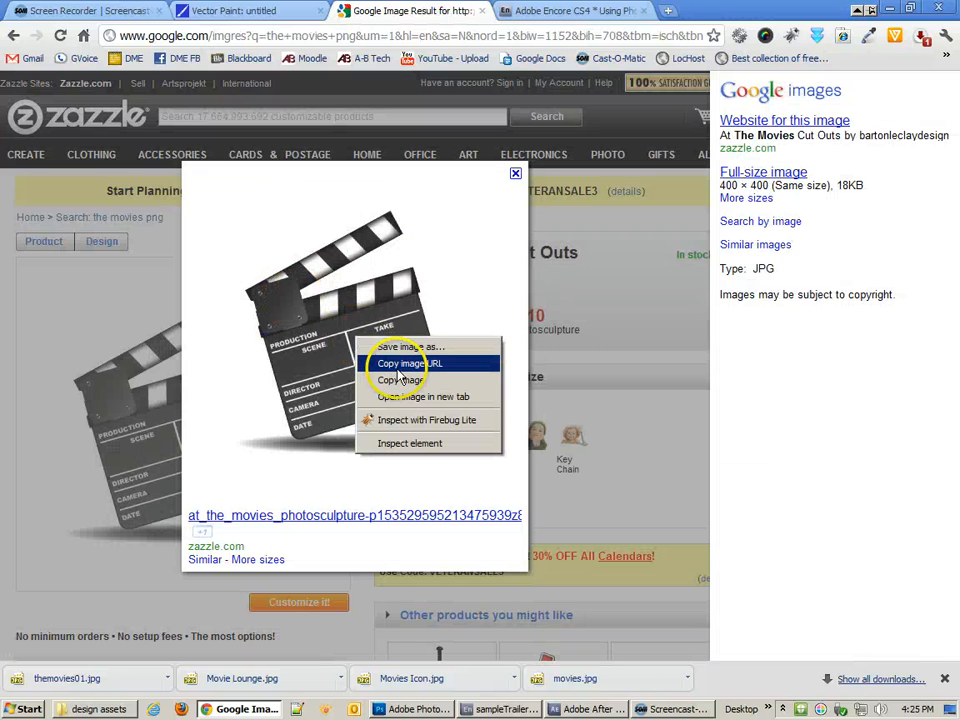
click(395, 347)
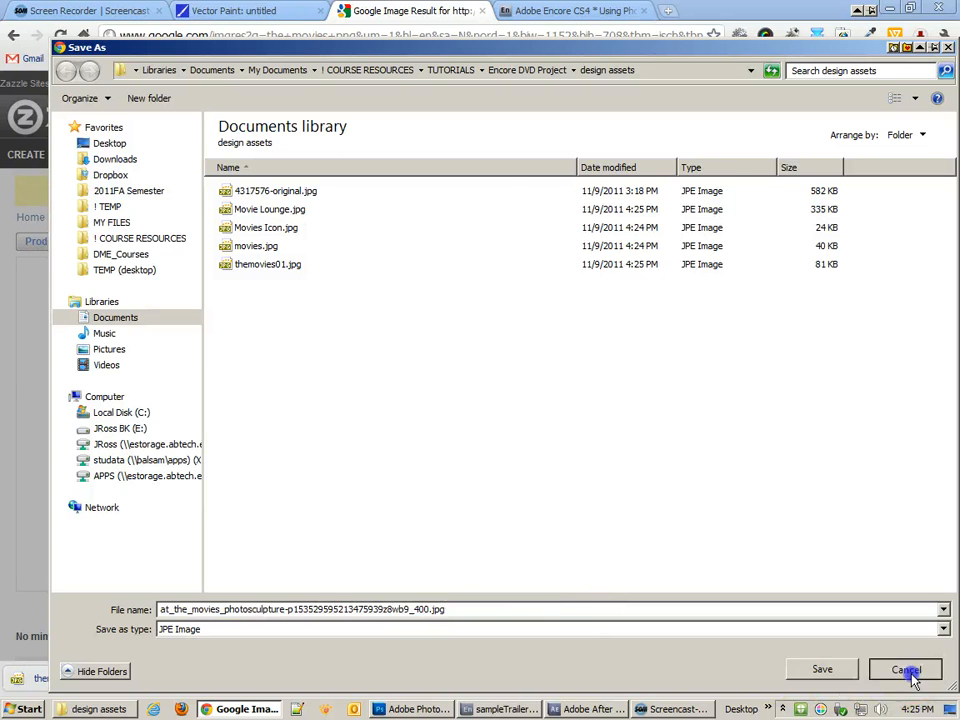
click(910, 670)
click(14, 36)
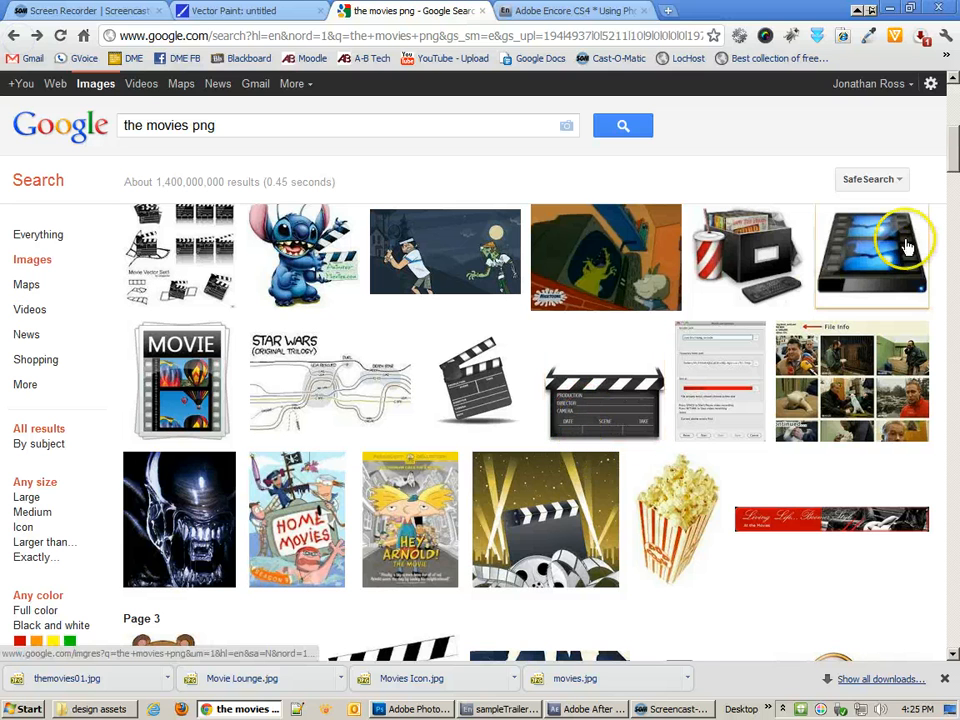
scroll(690, 445, down, 2)
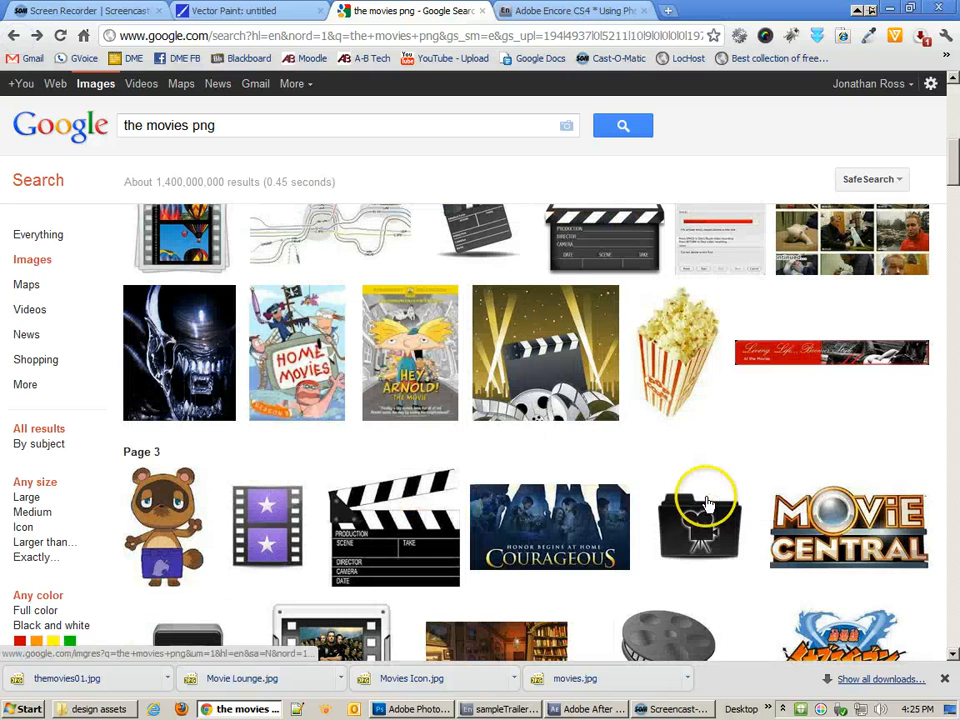
click(688, 346)
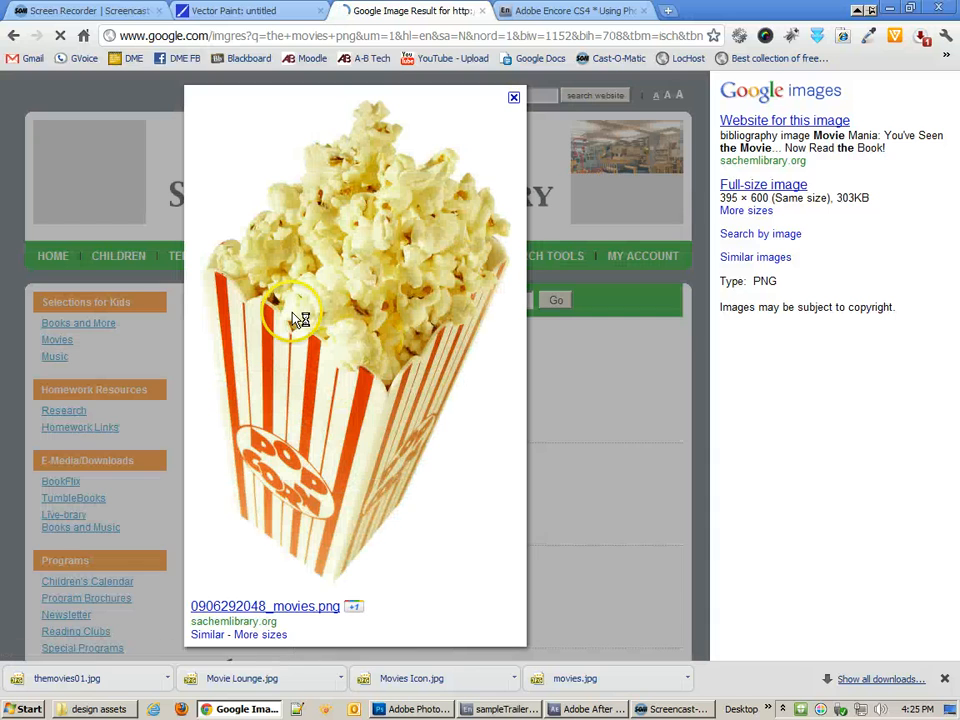
right_click(337, 336)
click(399, 358)
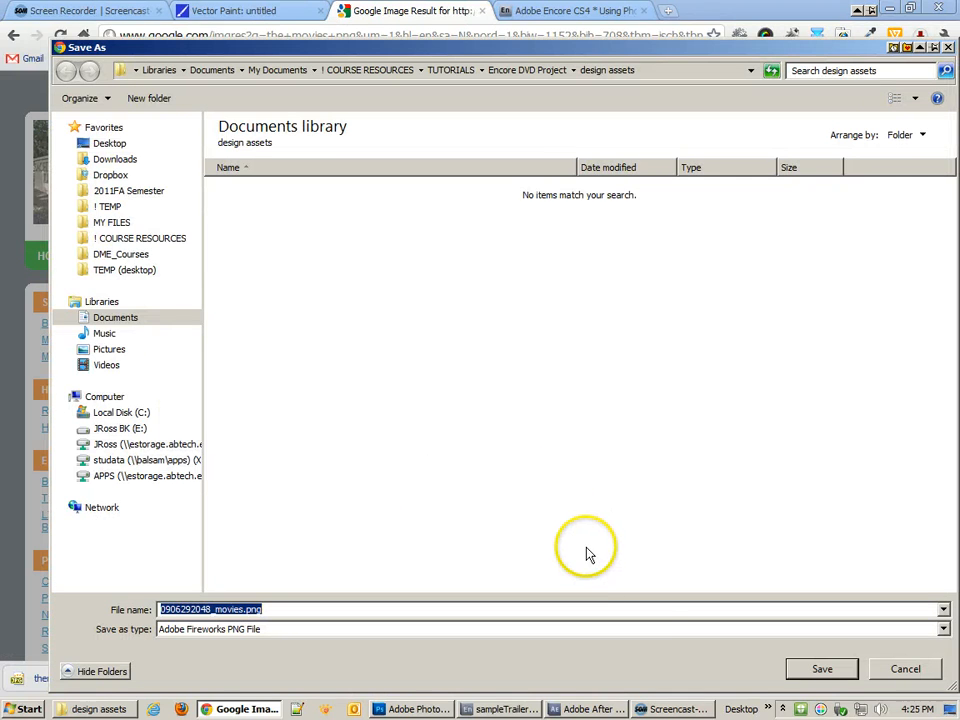
click(829, 668)
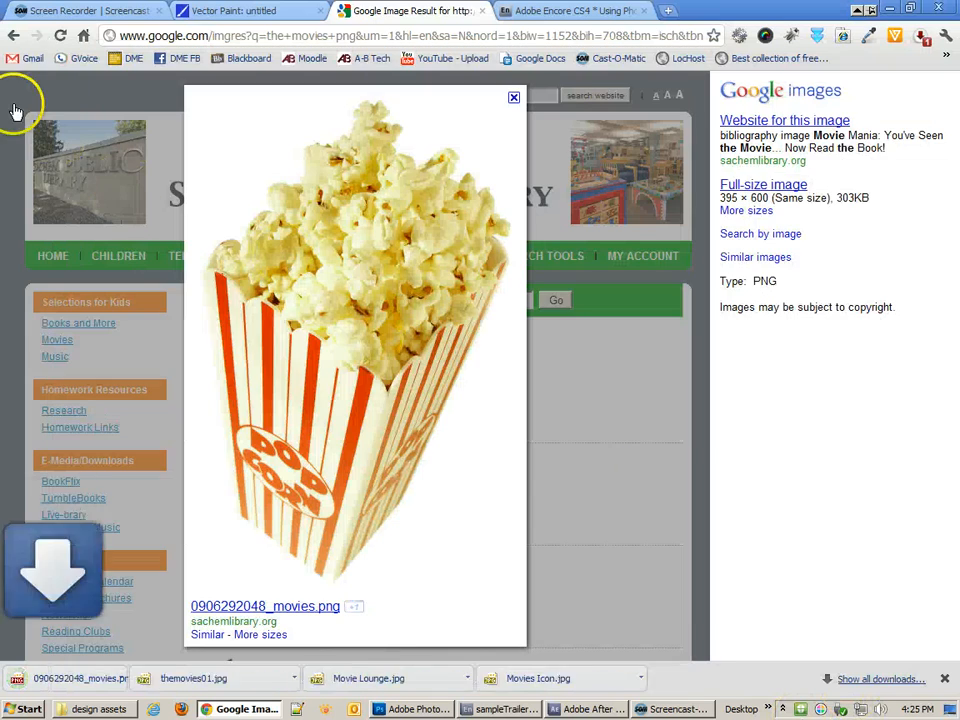
click(15, 35)
Save the curved blue film strip image from the first results as film_strip_blue.png in design assets and return to the image results.
scroll(260, 316, up, 10)
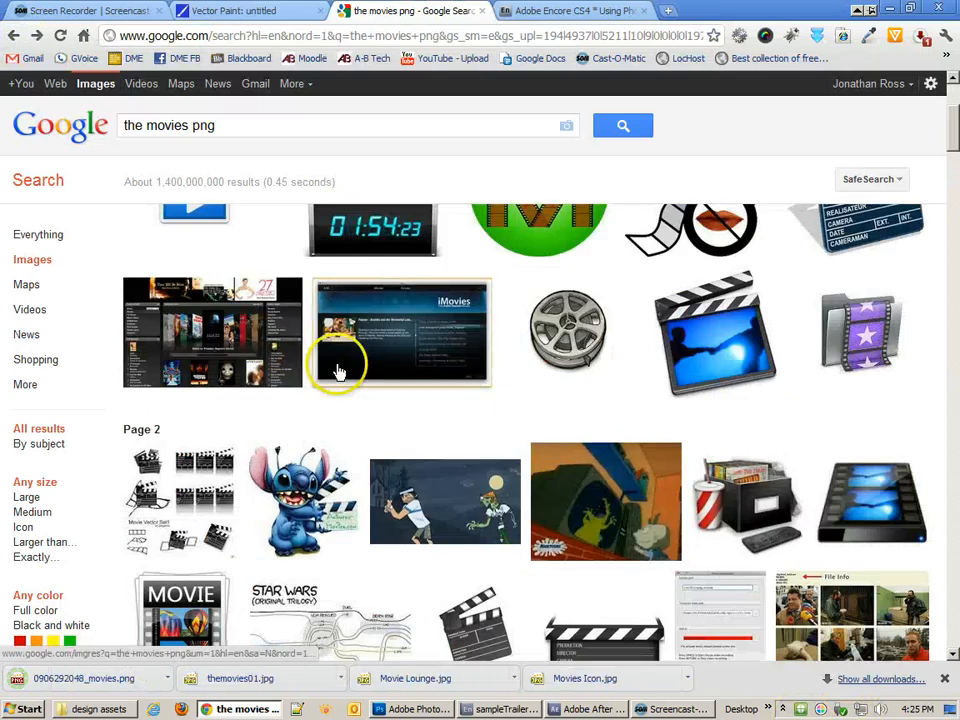
mouse_move(208, 280)
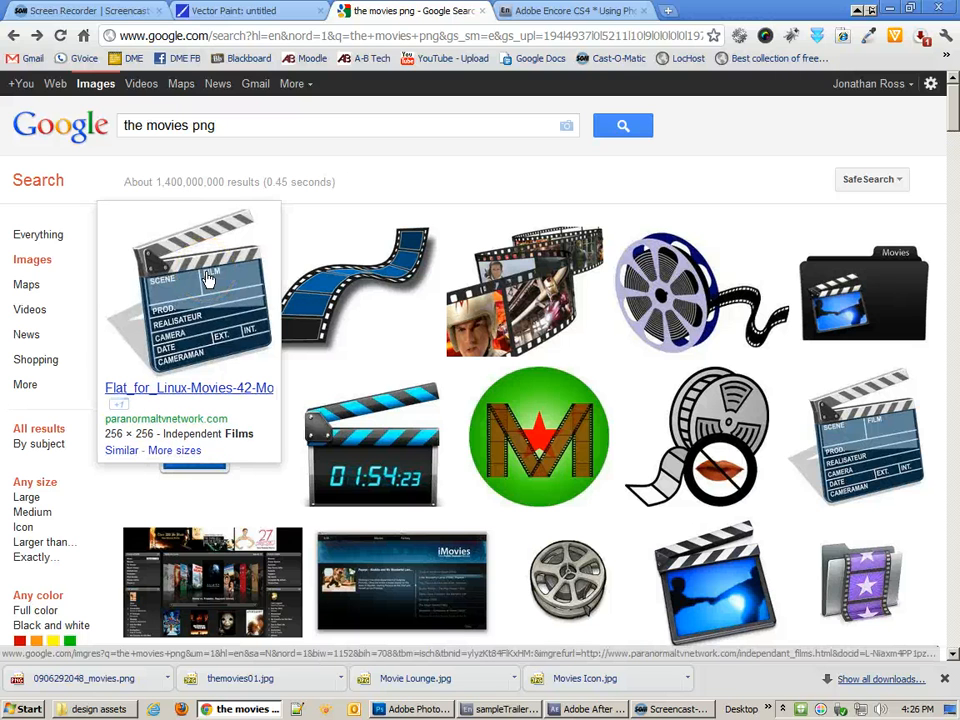
click(352, 285)
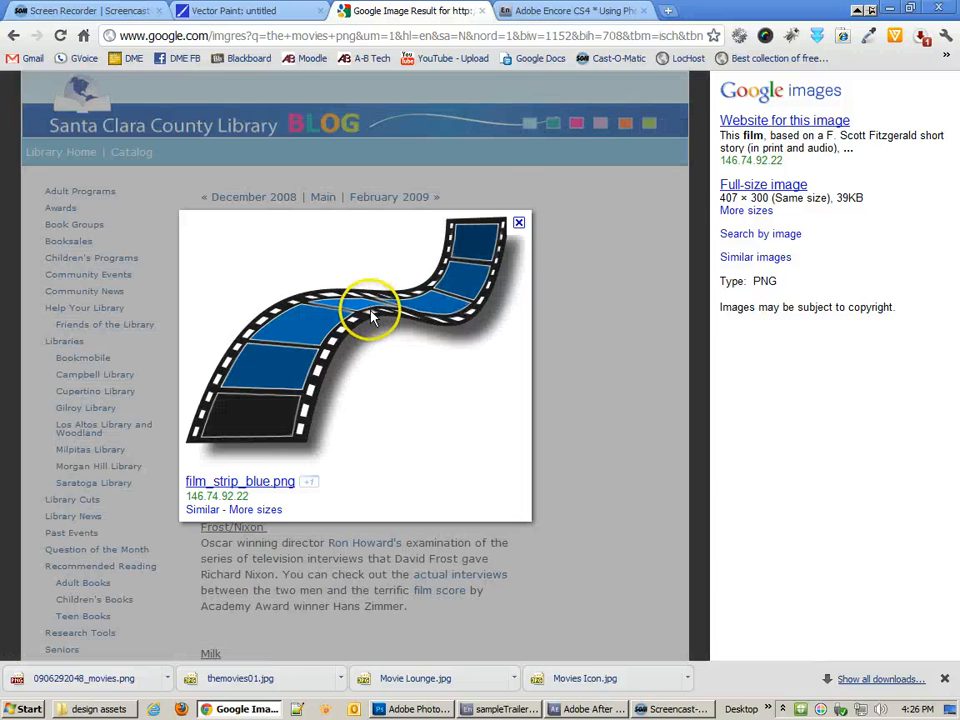
right_click(372, 316)
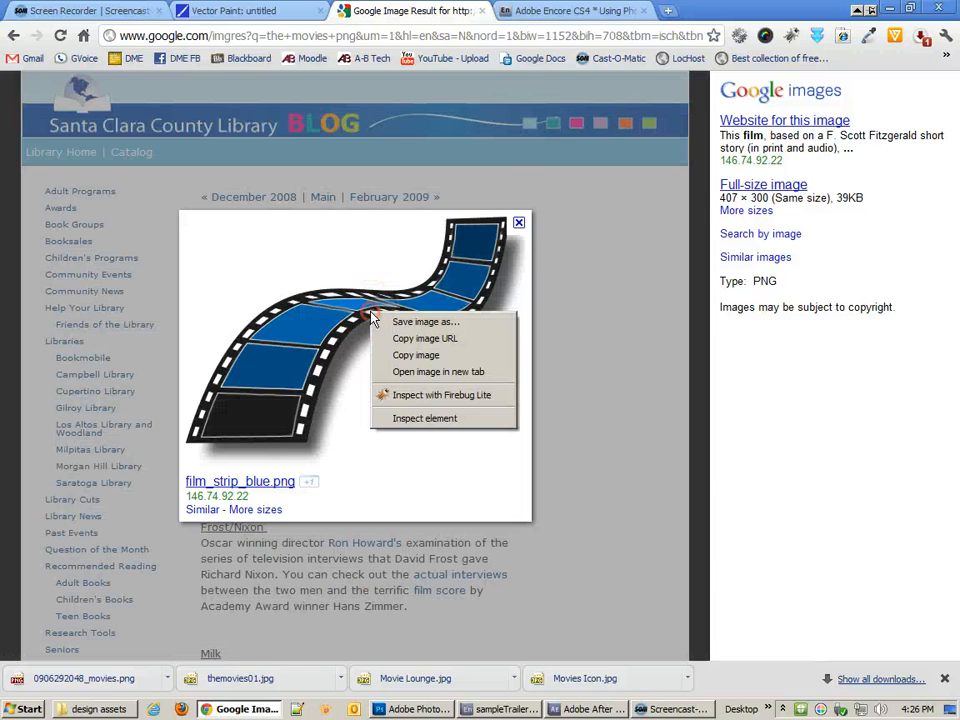
click(430, 321)
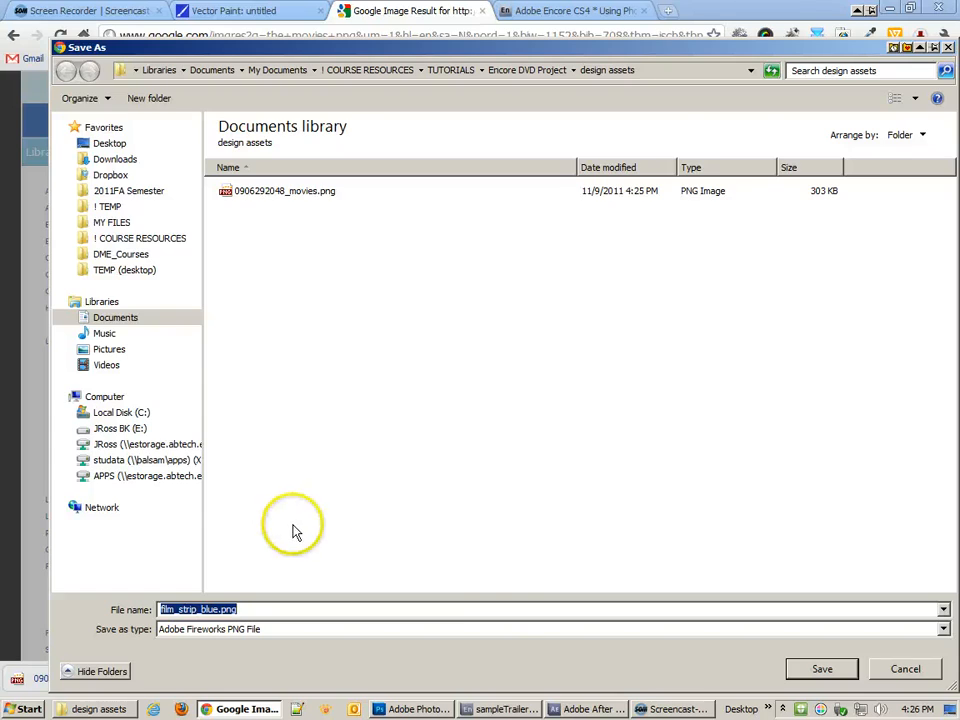
click(845, 680)
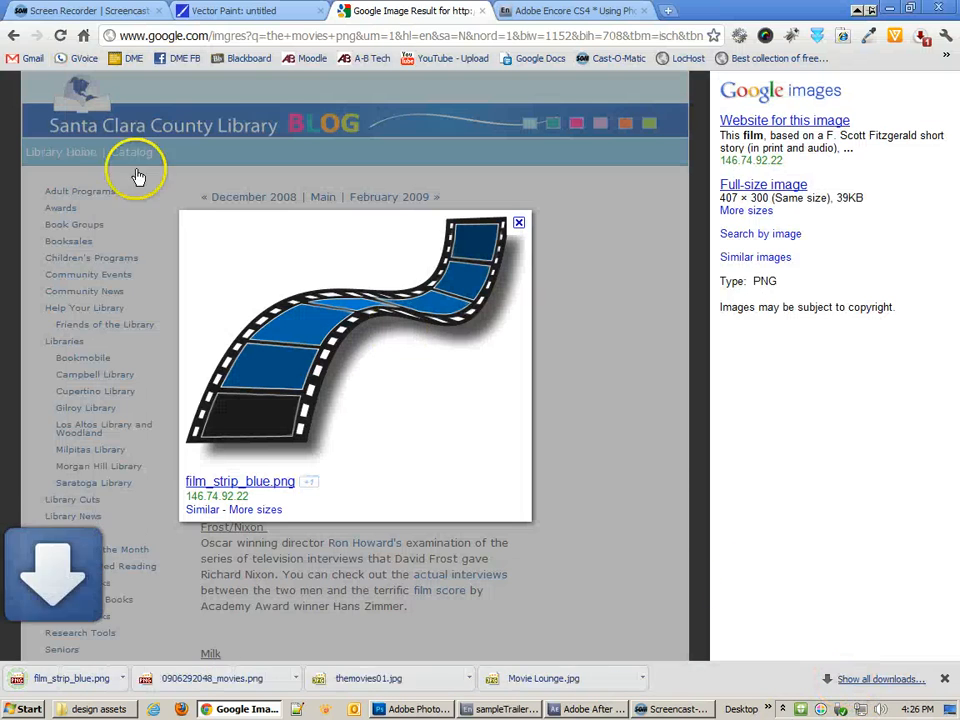
click(13, 35)
Look through the further pages of "the movies png" image results for more usable movie graphics.
scroll(604, 501, down, 15)
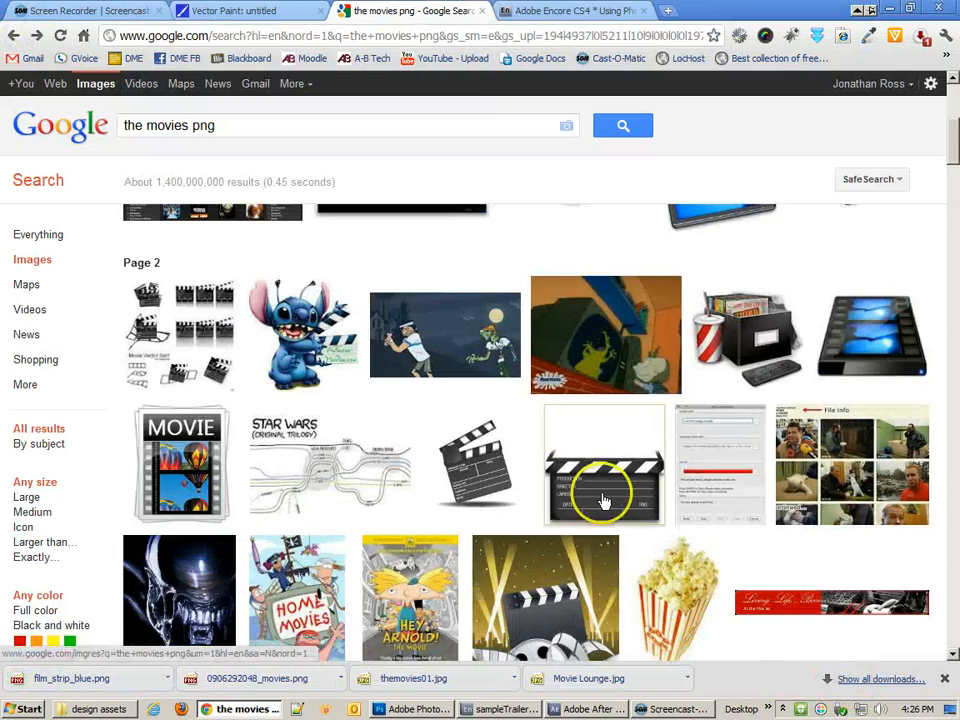
scroll(609, 510, down, 6)
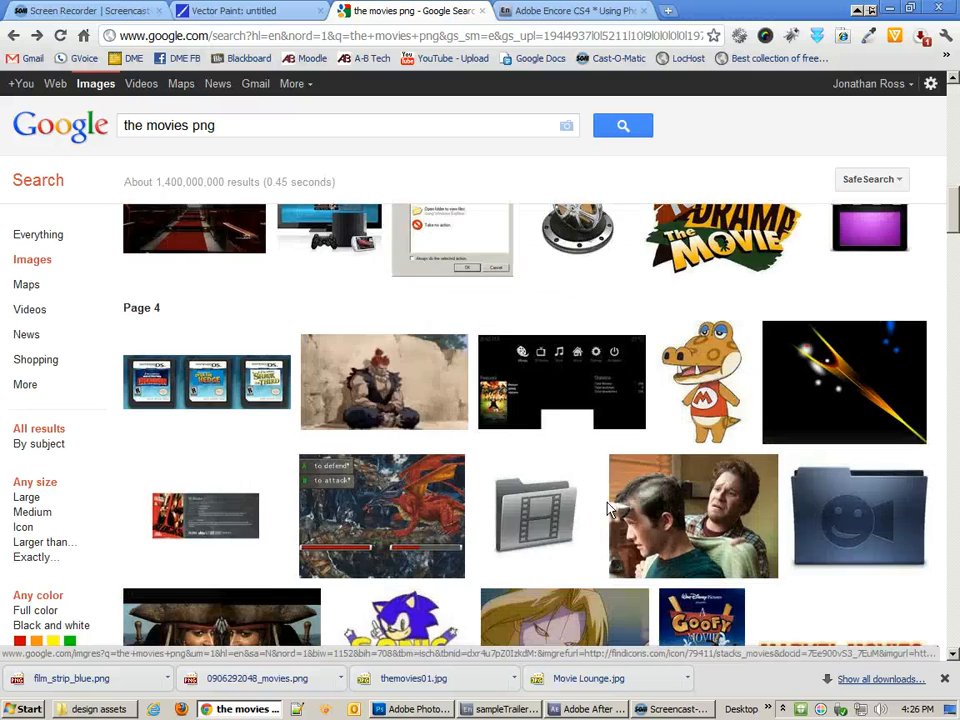
scroll(608, 508, up, 3)
scroll(610, 510, down, 6)
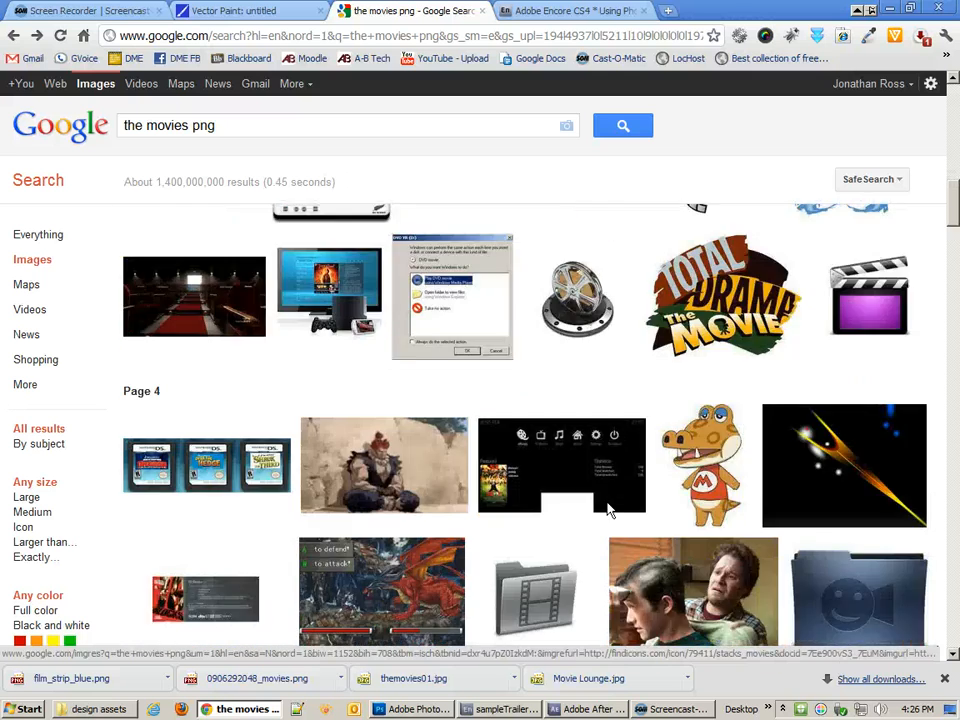
scroll(610, 510, down, 12)
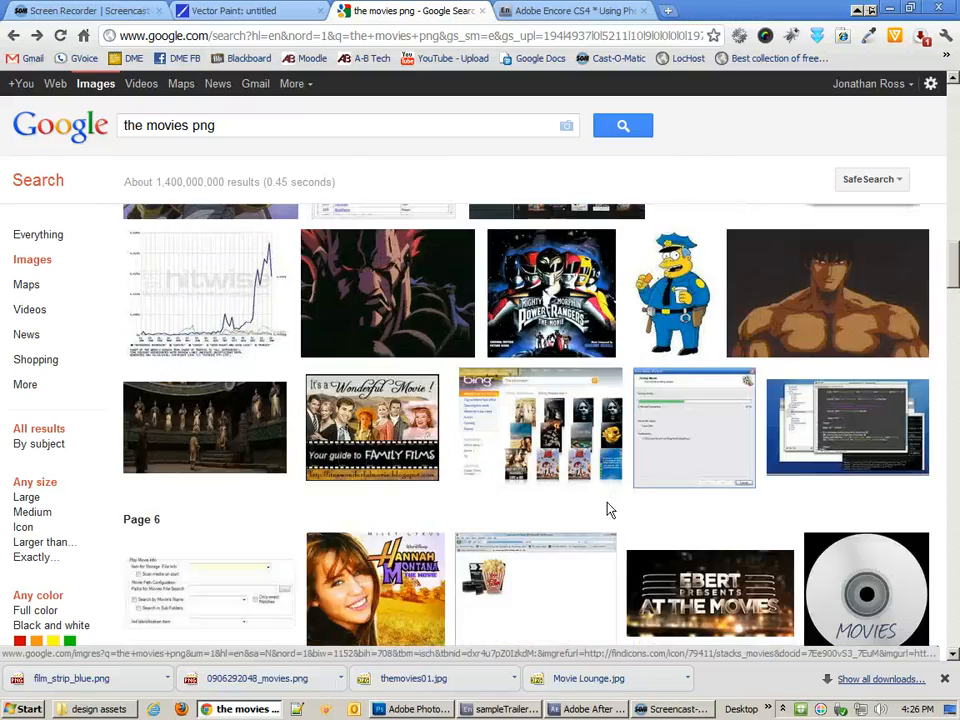
scroll(610, 510, down, 12)
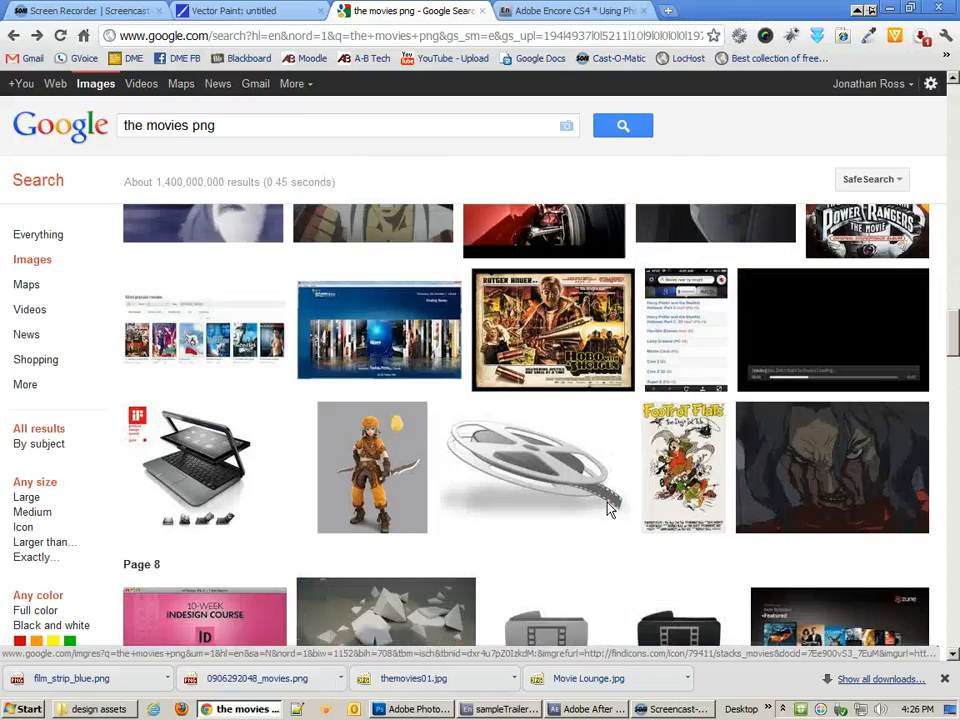
scroll(610, 510, down, 6)
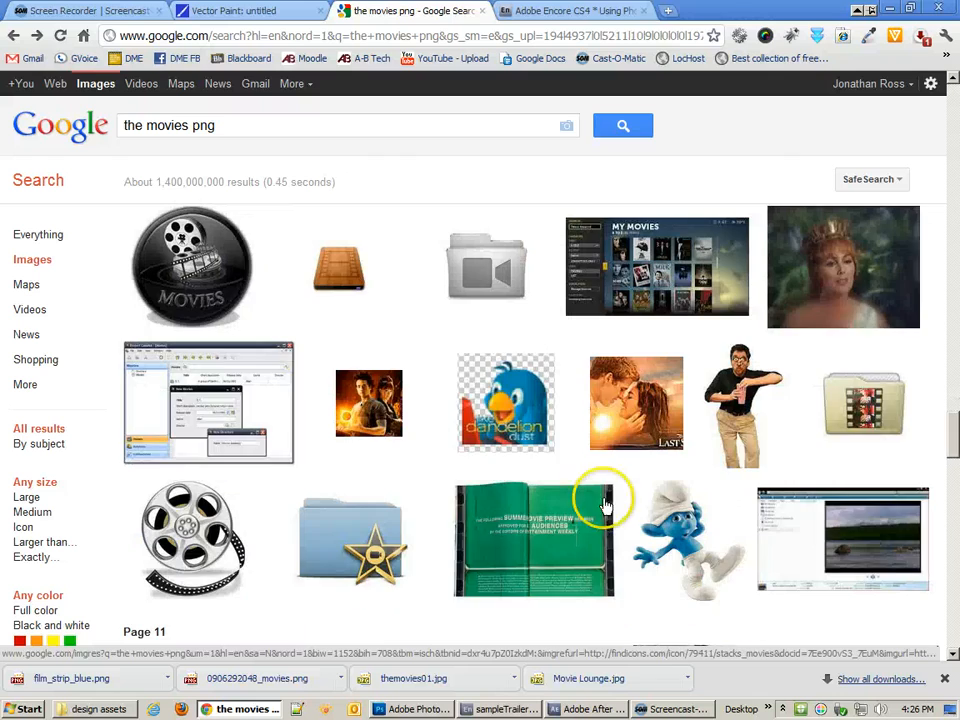
mouse_move(602, 497)
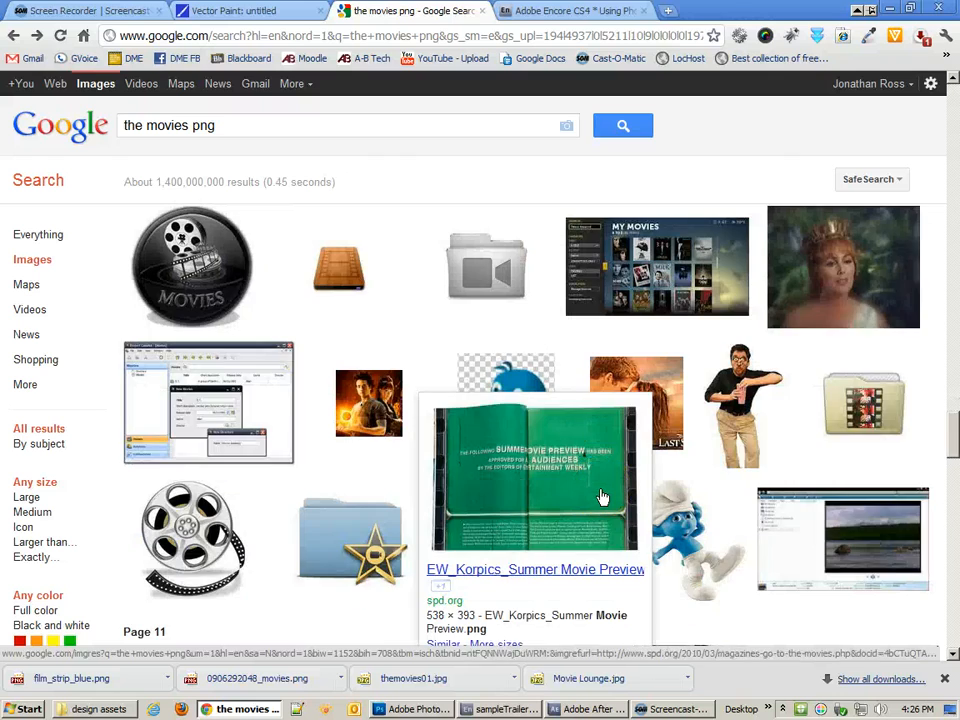
scroll(602, 497, up, 20)
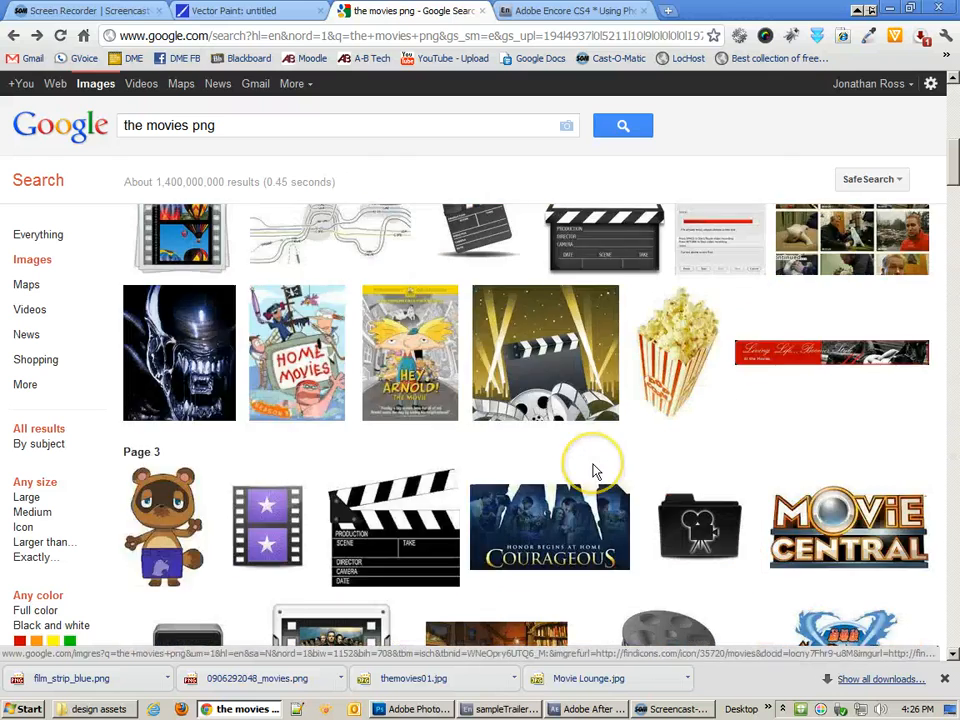
scroll(594, 470, up, 8)
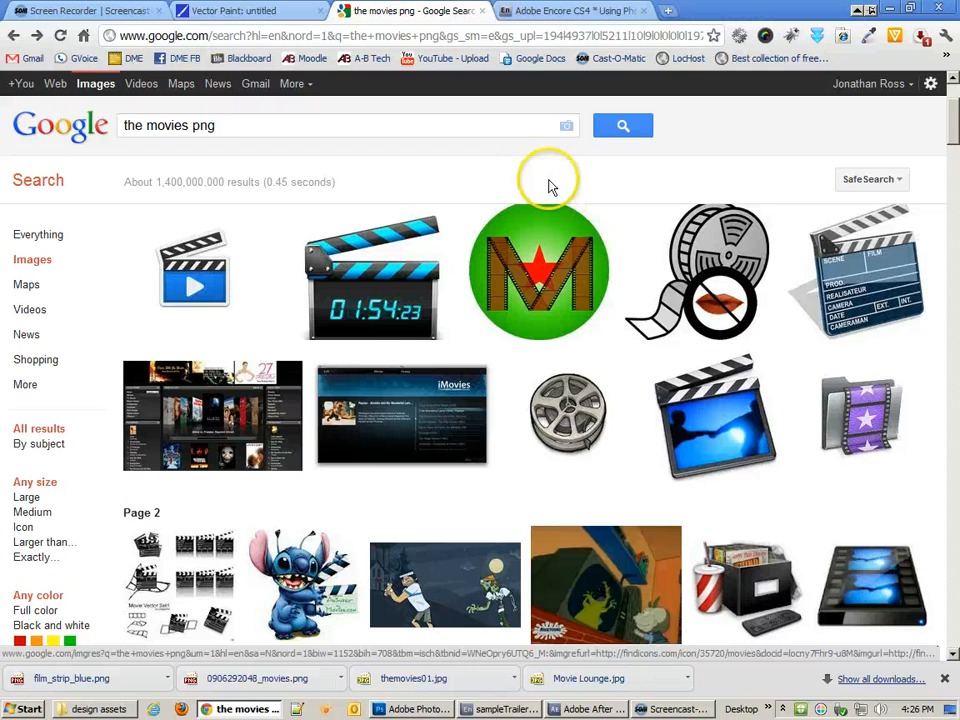
scroll(590, 228, up, 2)
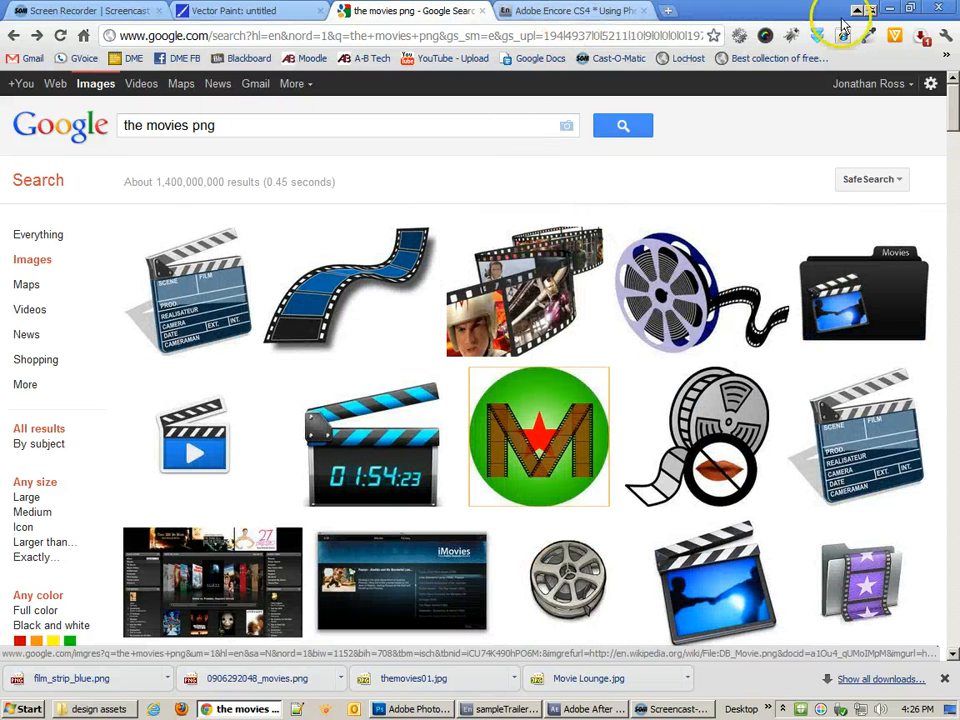
Open film_strip_blue.png from the design assets folder in XnView and go through the folder's images to Movie Lounge.jpg.
click(889, 11)
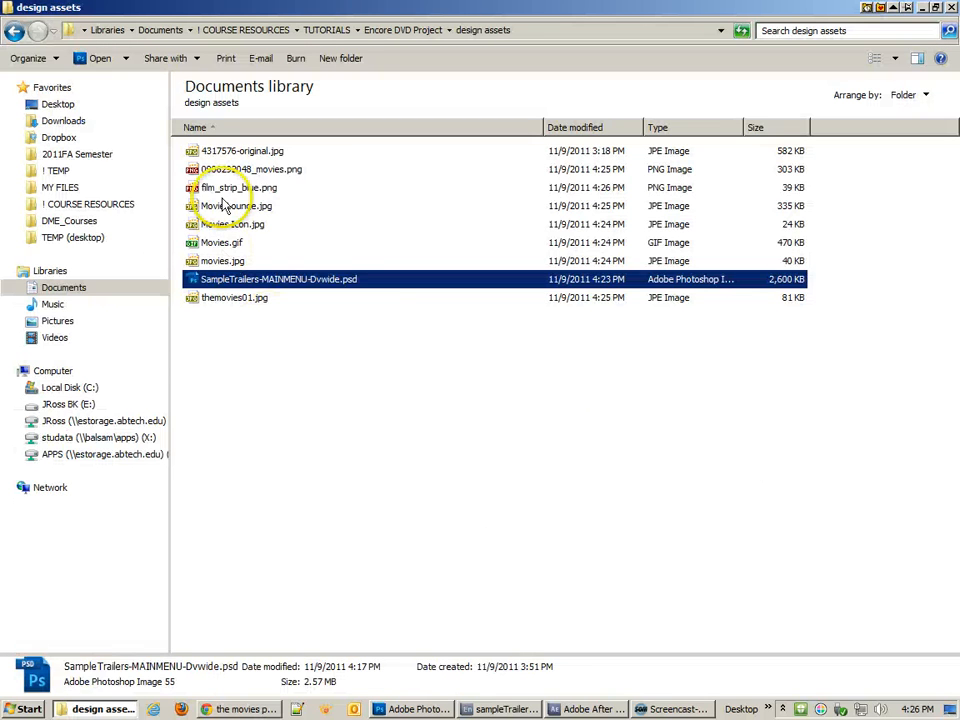
click(231, 188)
double_click(227, 190)
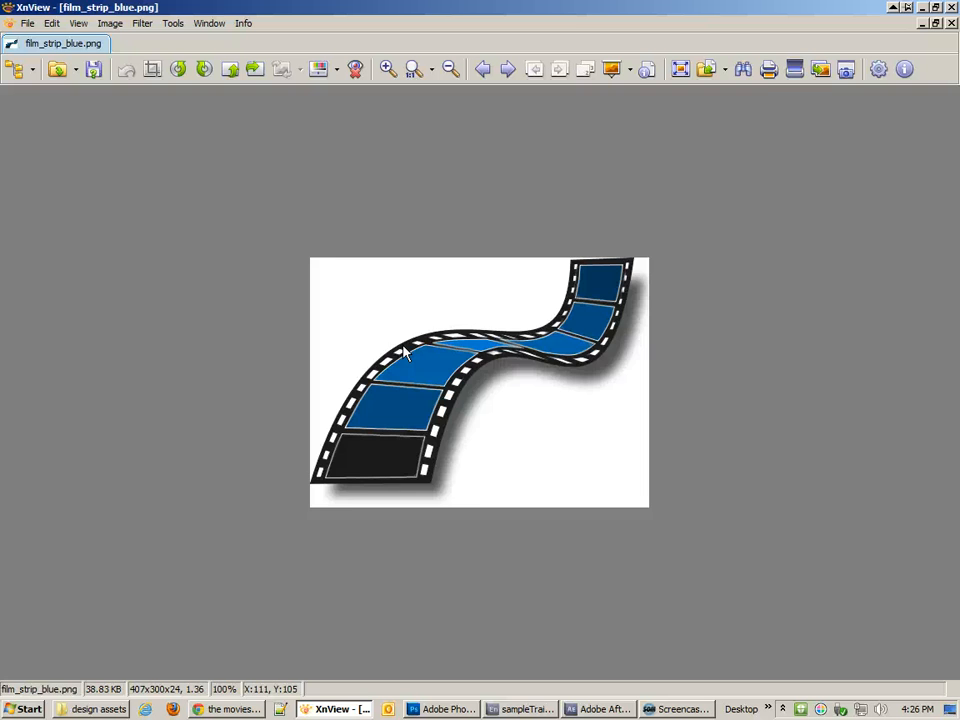
scroll(403, 346, up, 1)
scroll(403, 346, down, 4)
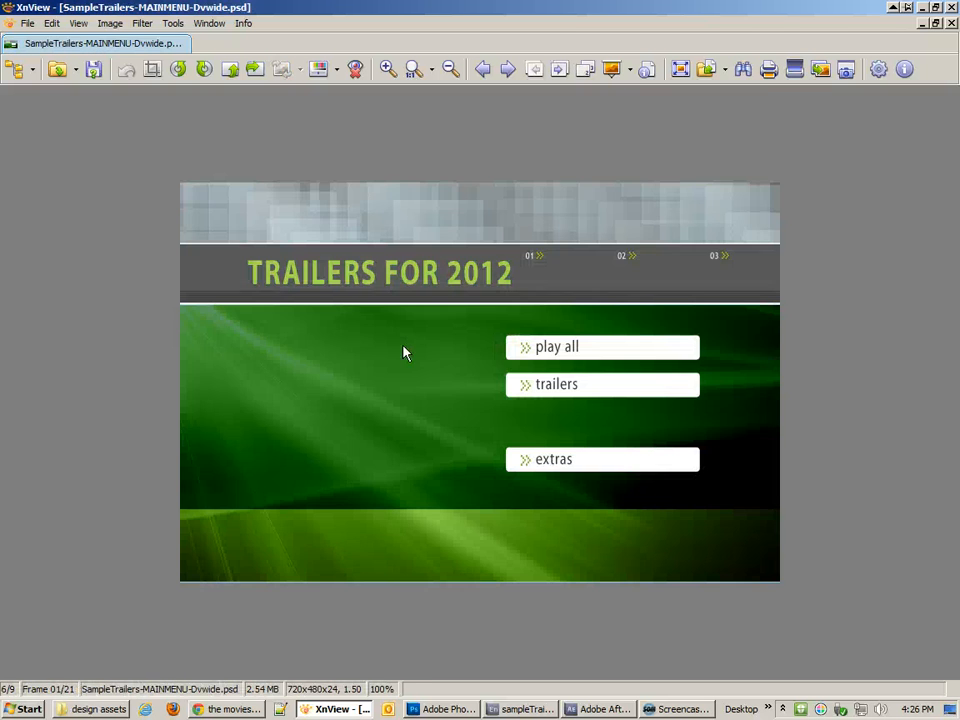
scroll(403, 351, down, 3)
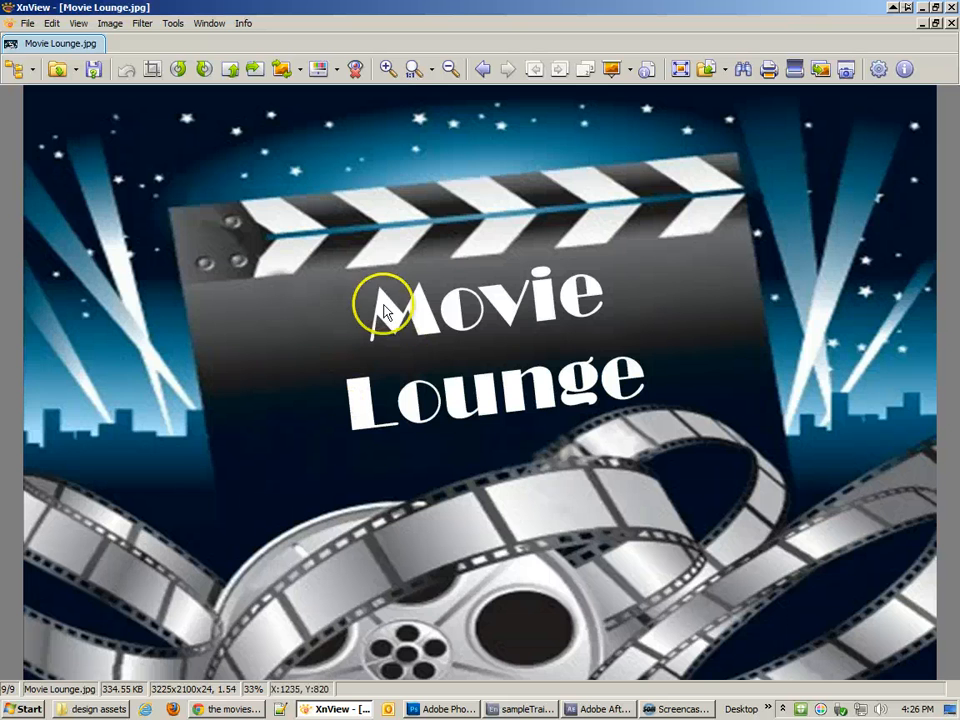
Resize Movie Lounge.jpg to 1000 pixels wide, overwrite the original, and open it from the design assets folder in Photoshop.
key(shift+s)
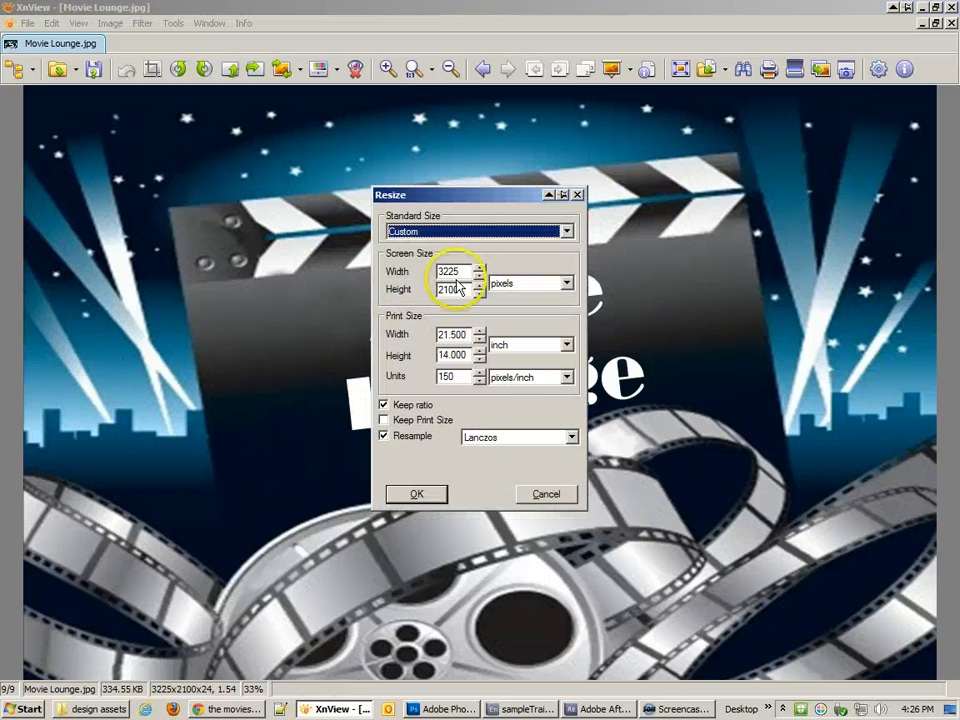
key(Tab)
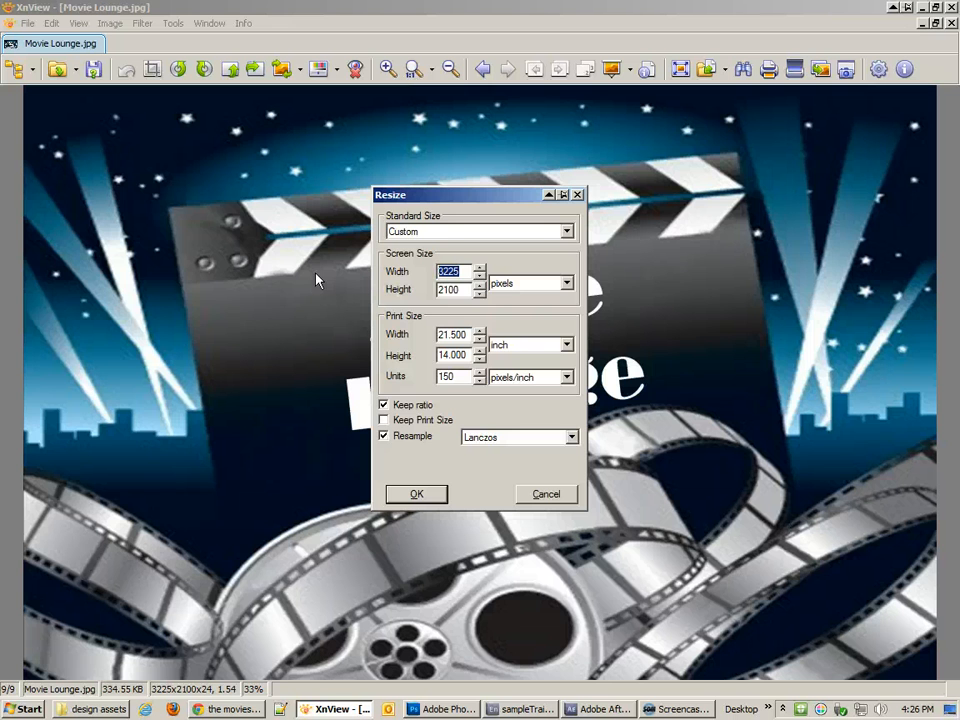
text(1000)
key(Return)
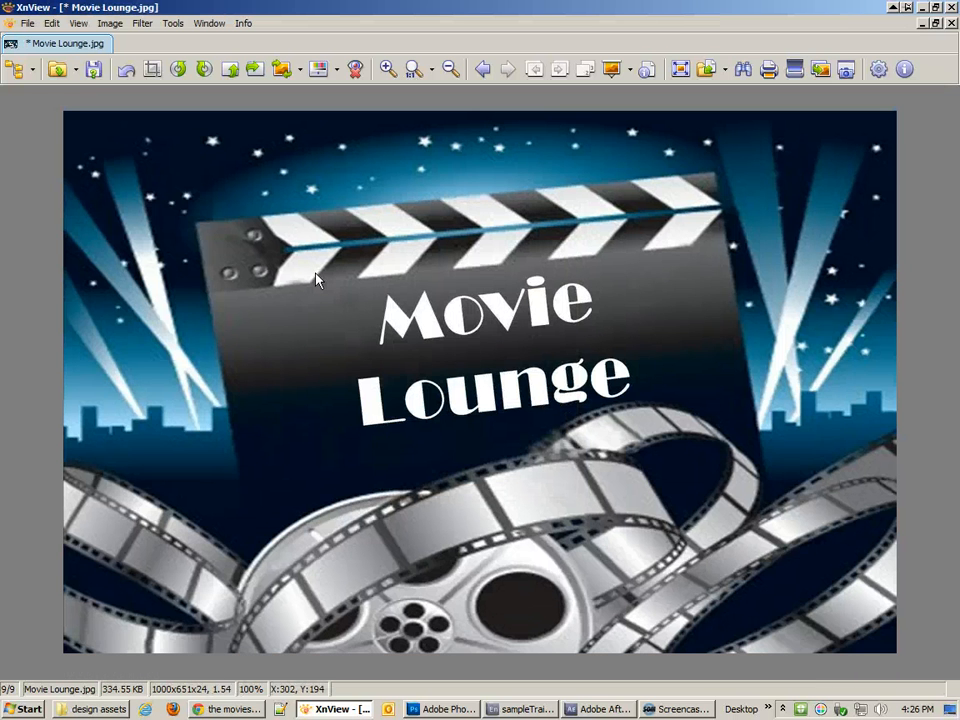
key(ctrl+s)
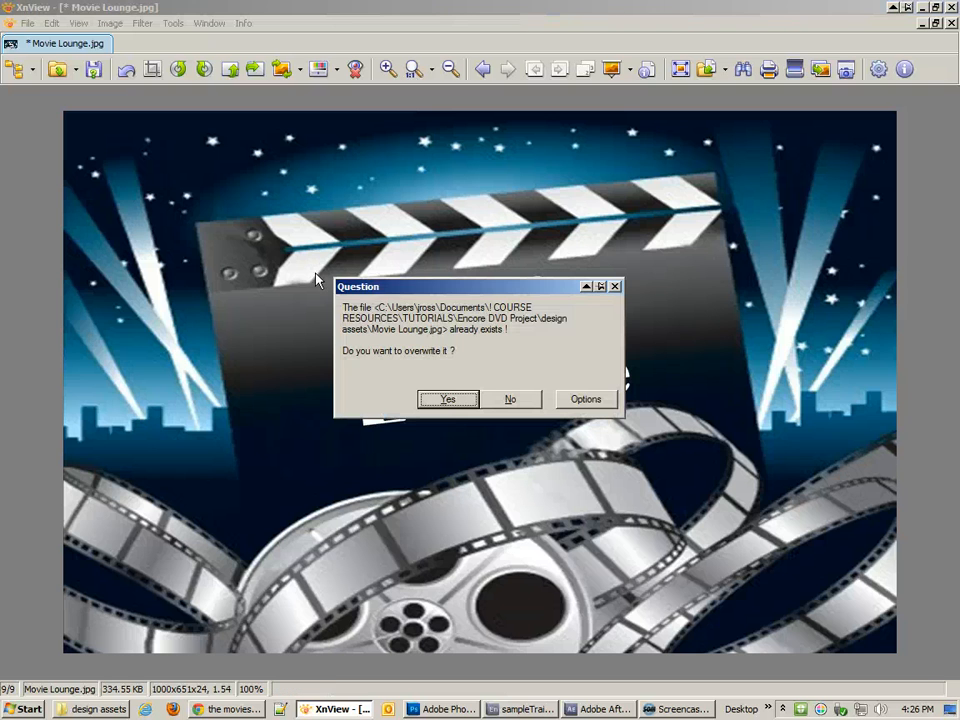
click(465, 401)
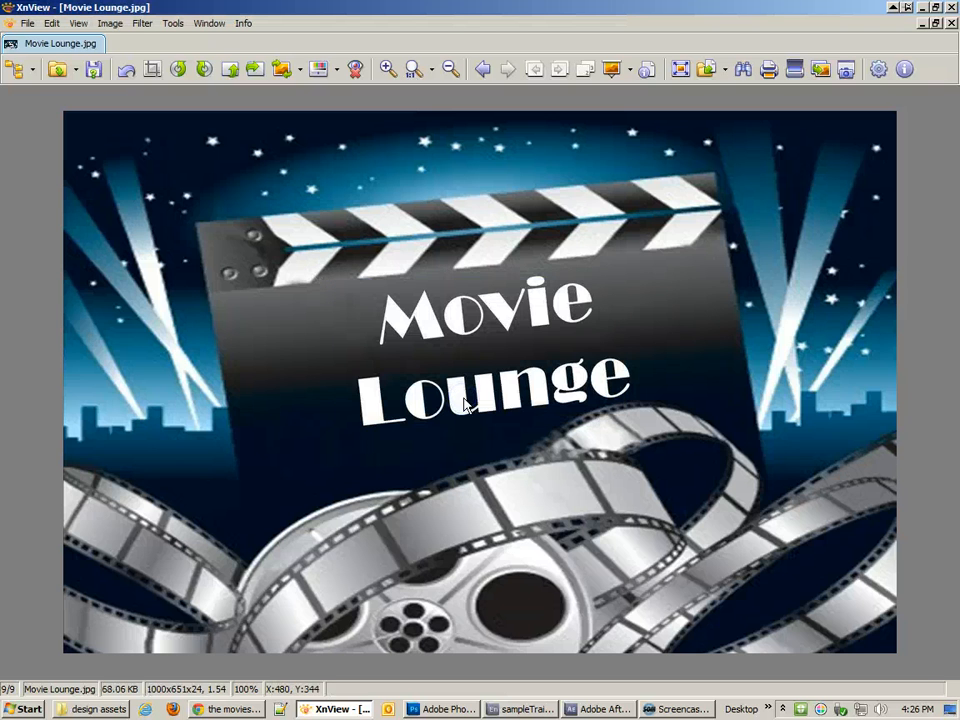
click(951, 8)
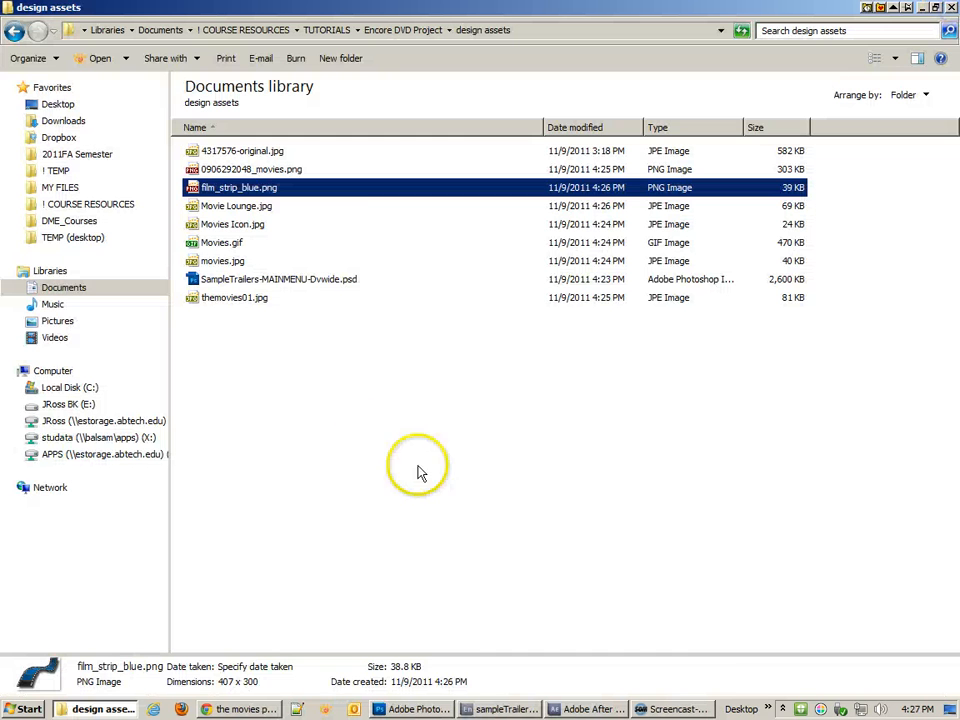
double_click(230, 206)
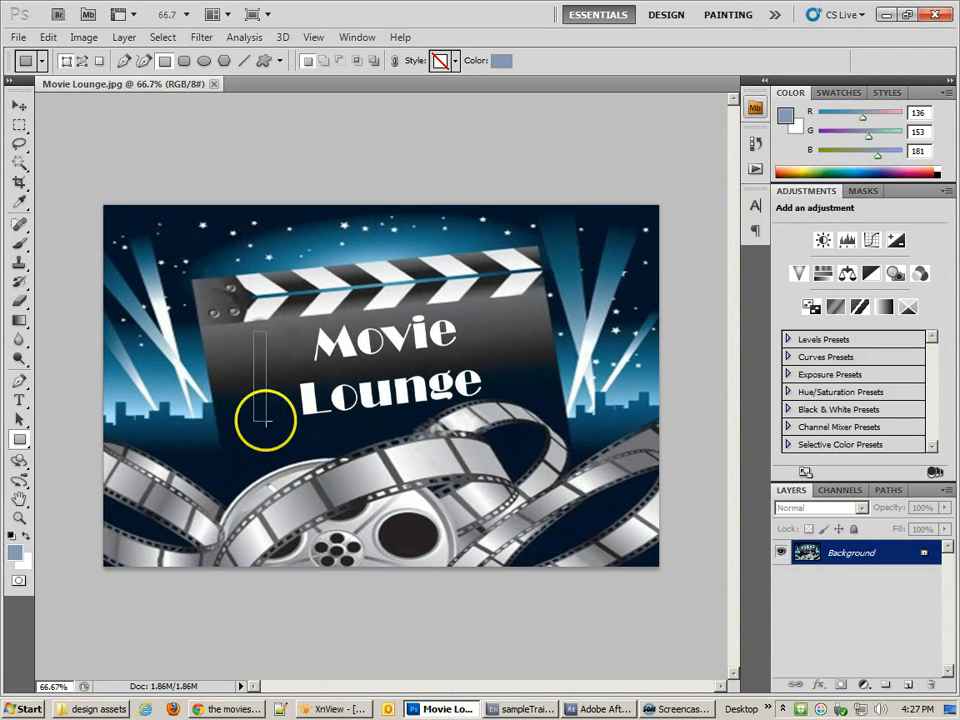
Select a narrow vertical strip of the slate beside the Movie Lounge lettering and rotate the selection -7.14 degrees.
drag(266, 420, 267, 422)
key(ctrl+z)
click(19, 124)
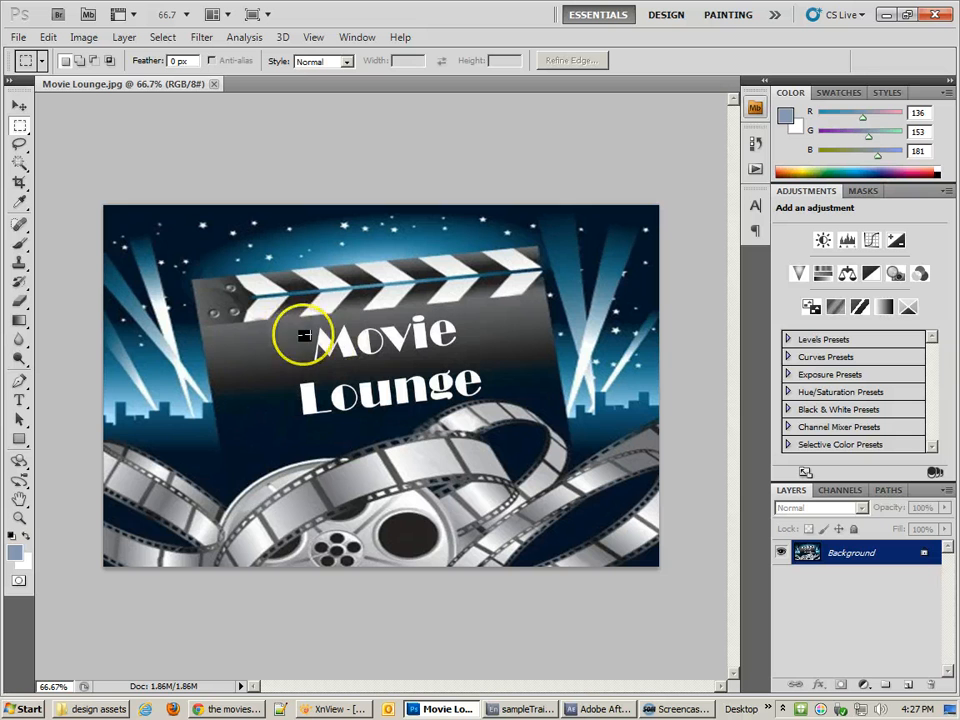
drag(292, 327, 298, 415)
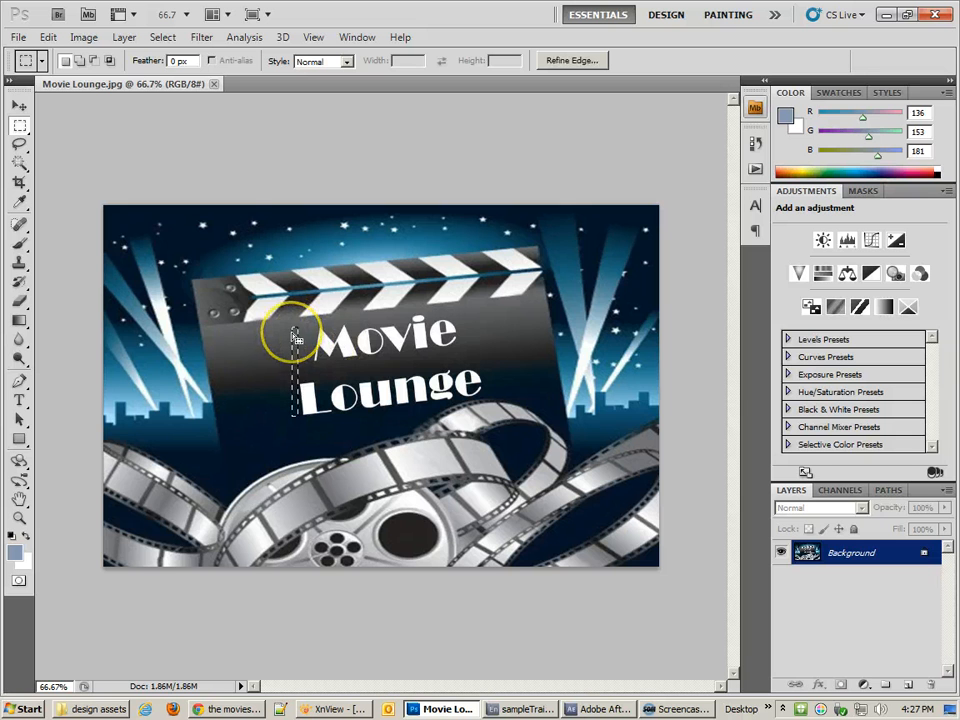
click(120, 38)
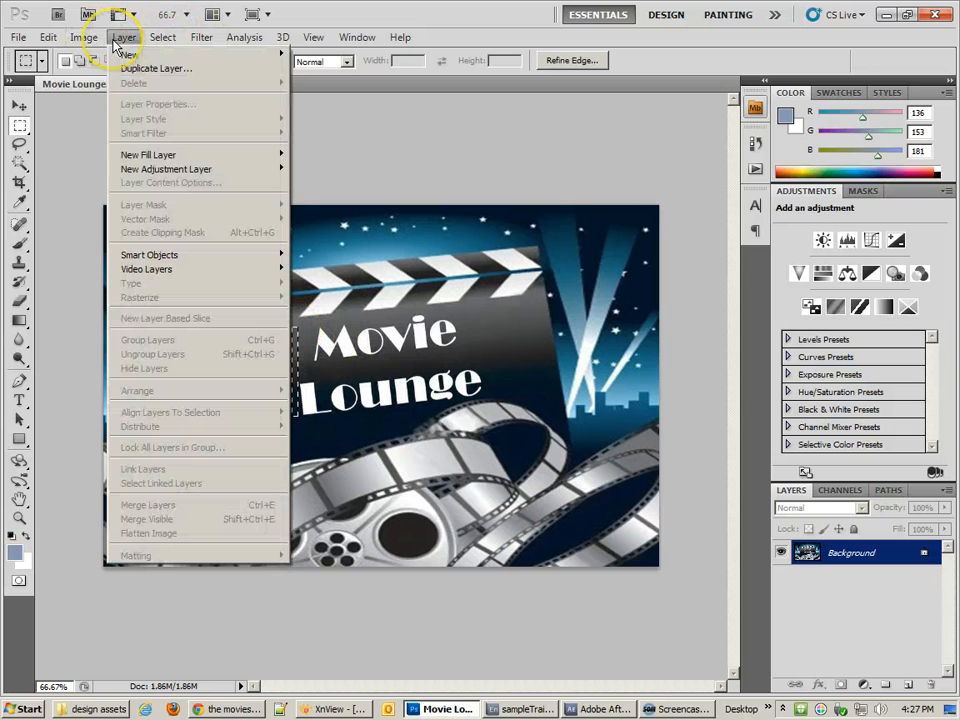
mouse_move(155, 43)
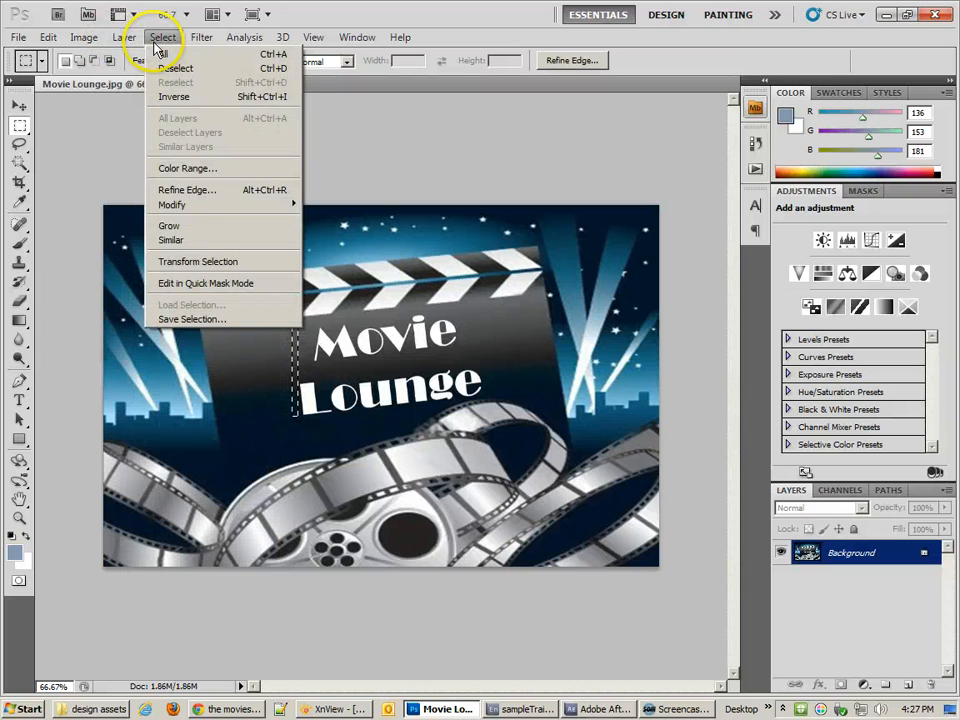
click(212, 261)
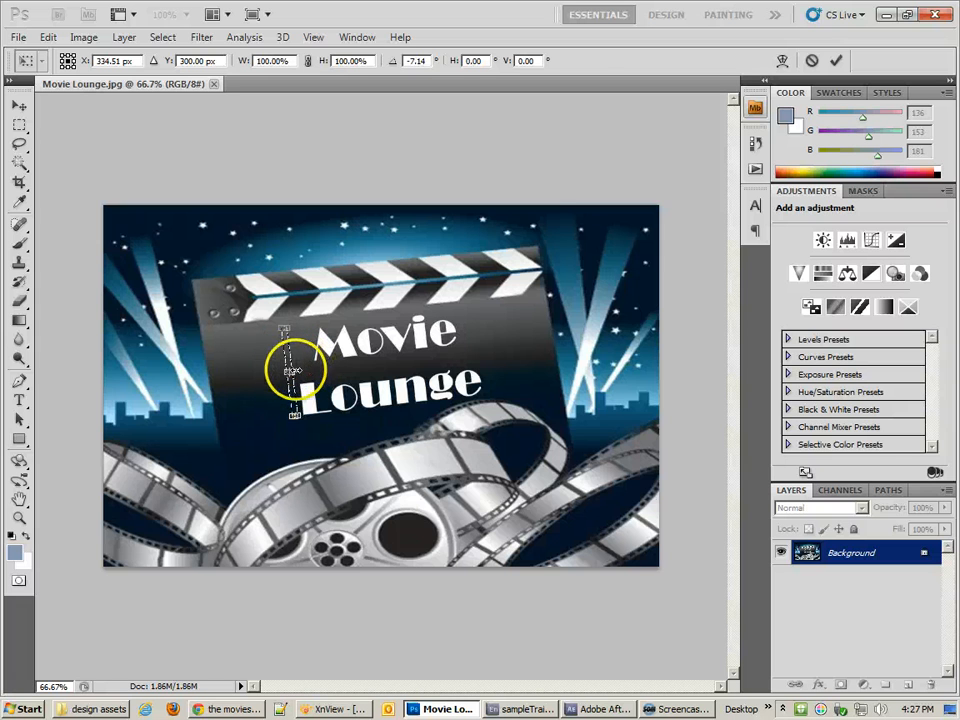
key(Return)
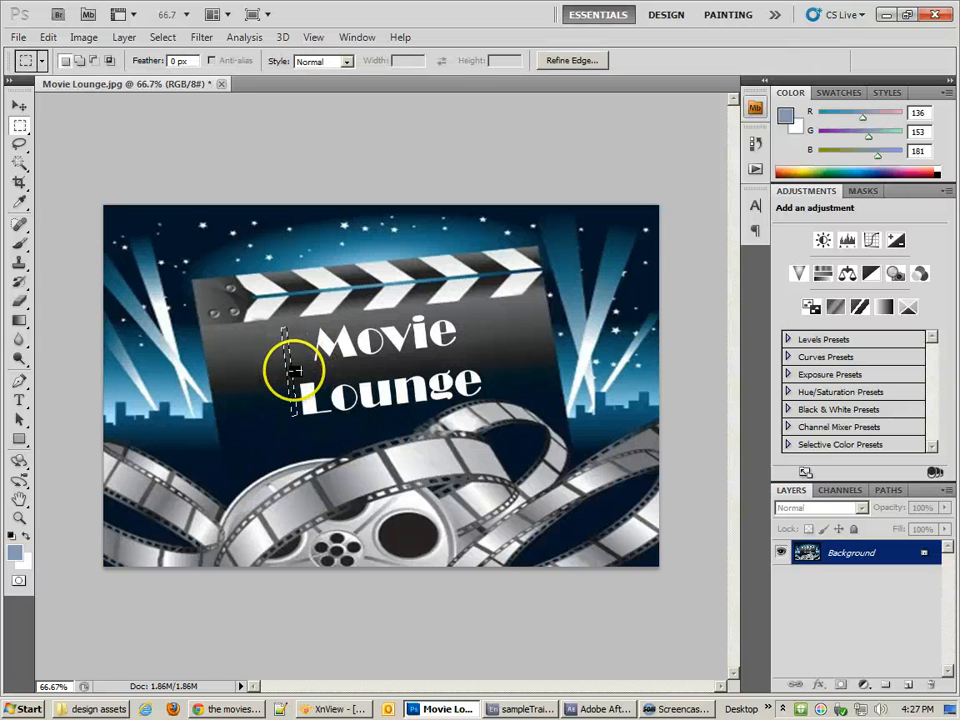
Try to stretch the selected slate strip sideways over the Movie Lounge lettering with Free Transform.
key(ctrl+t)
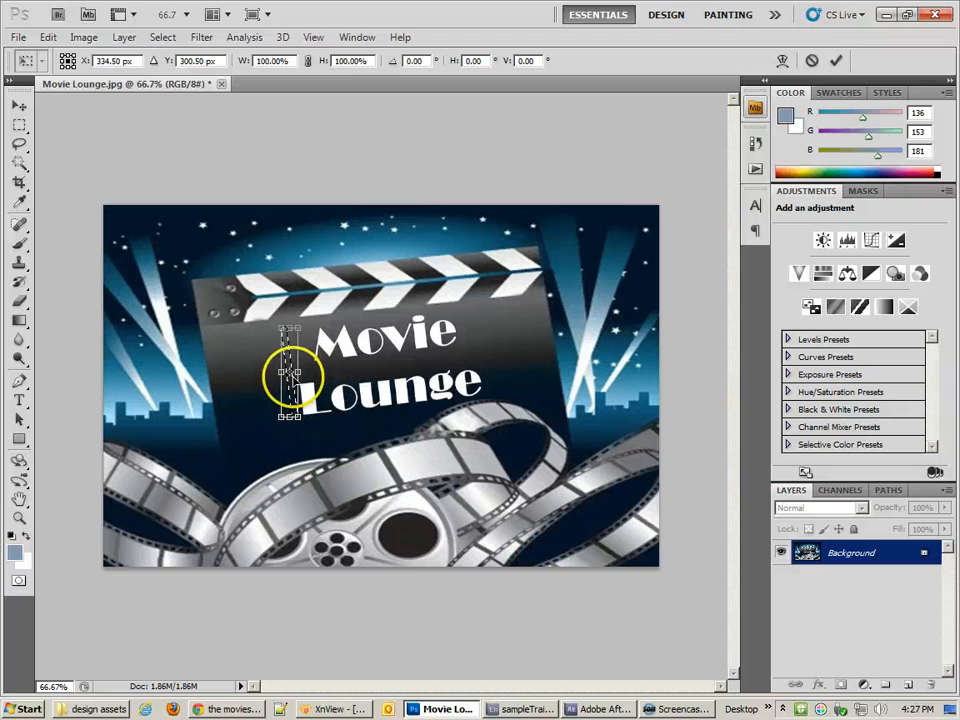
drag(351, 371, 388, 371)
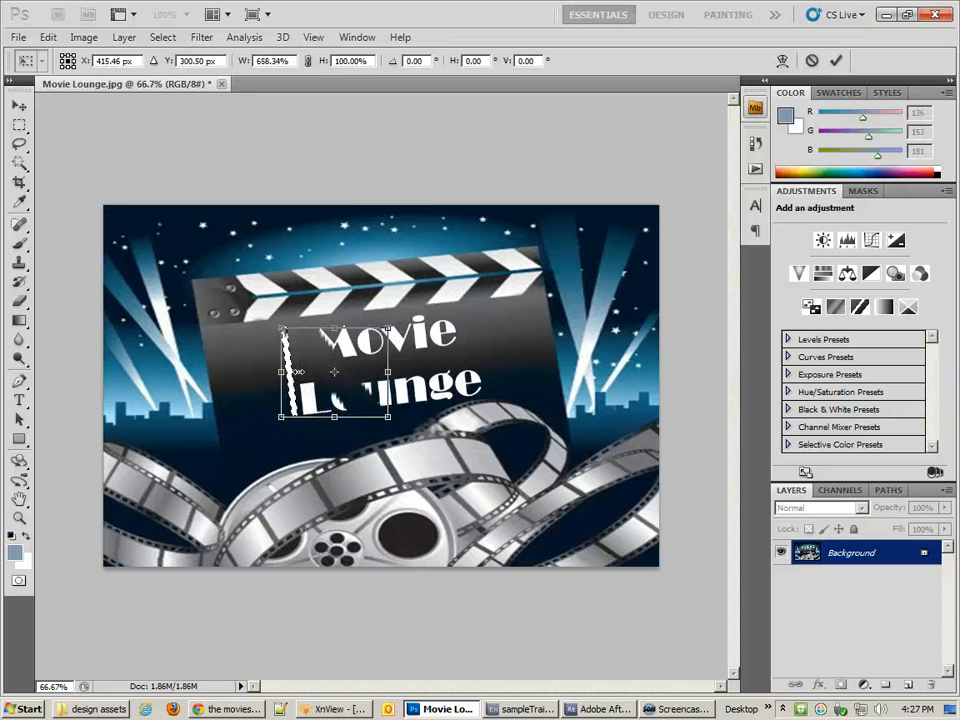
mouse_move(298, 371)
mouse_down()
mouse_move(285, 371)
mouse_move(295, 371)
mouse_up()
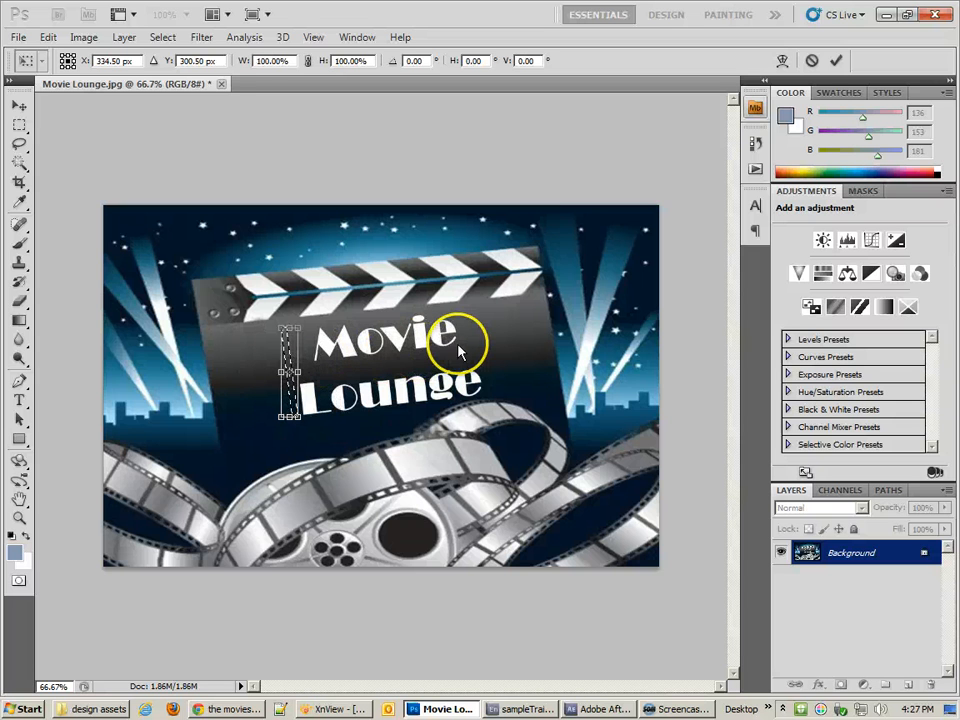
key(ctrl+plus)
key(ctrl+plus)
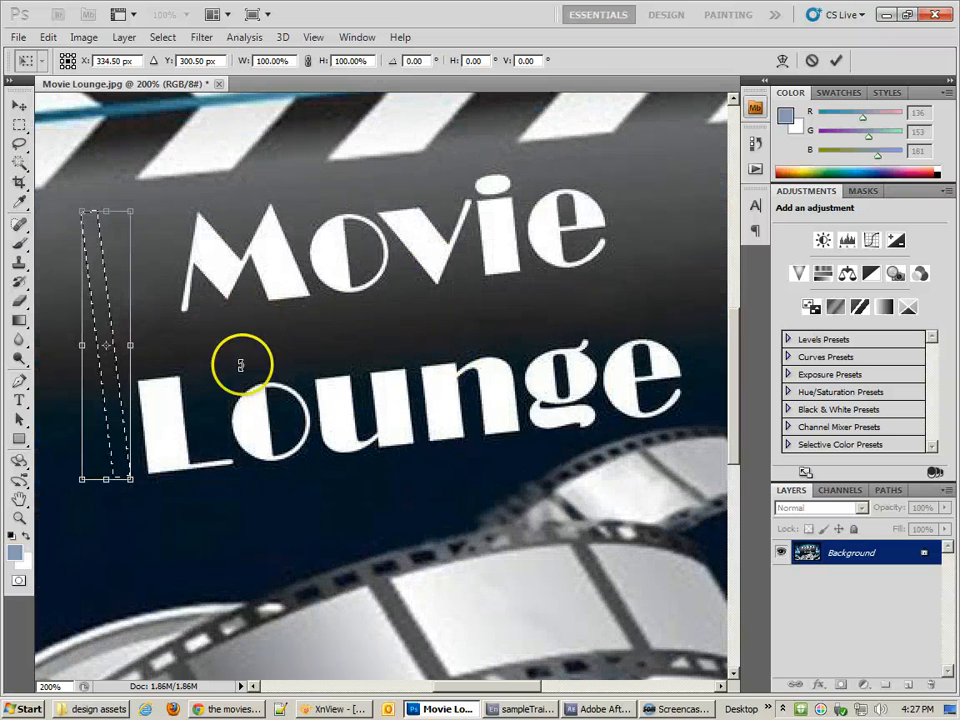
click(19, 125)
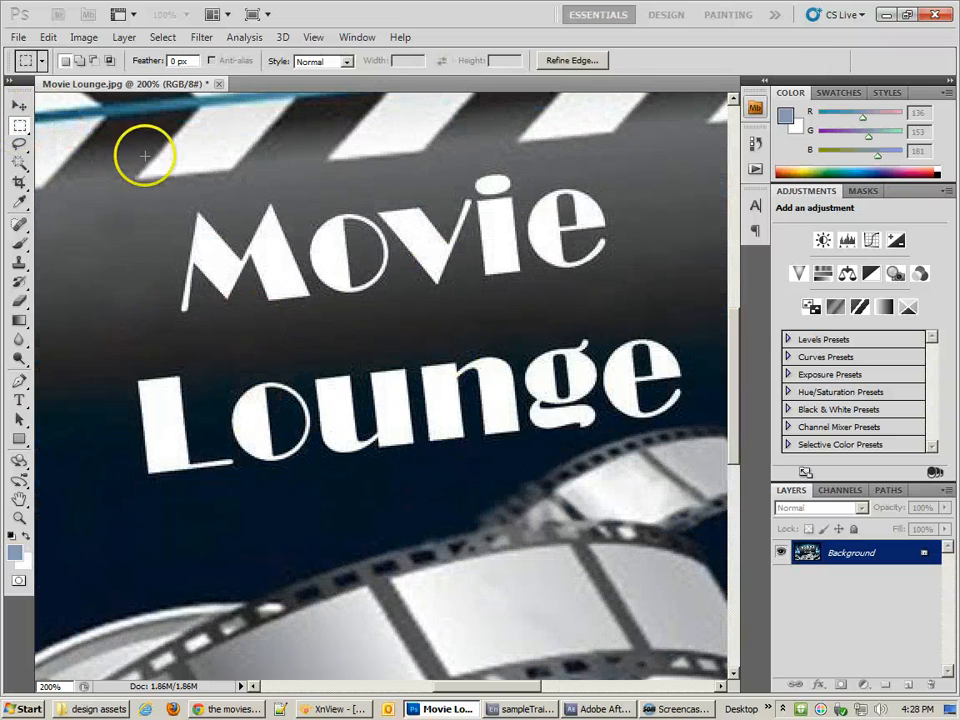
Cover the word Movie and the first letters of Lounge with cloned blank slate using a 70 px Clone Stamp brush.
drag(120, 345, 197, 326)
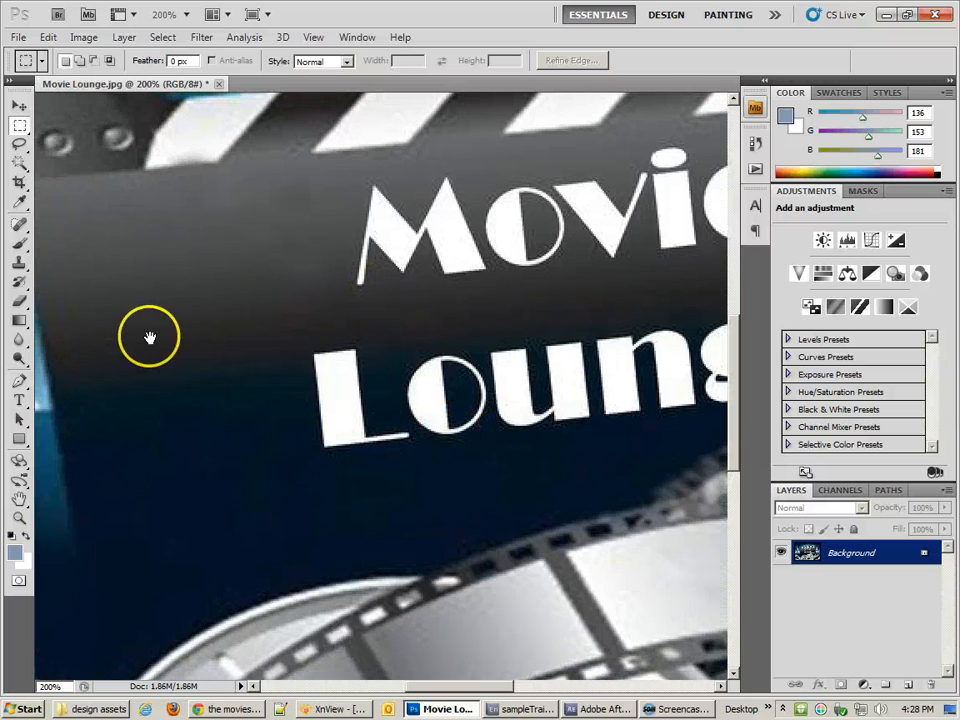
drag(306, 364, 47, 390)
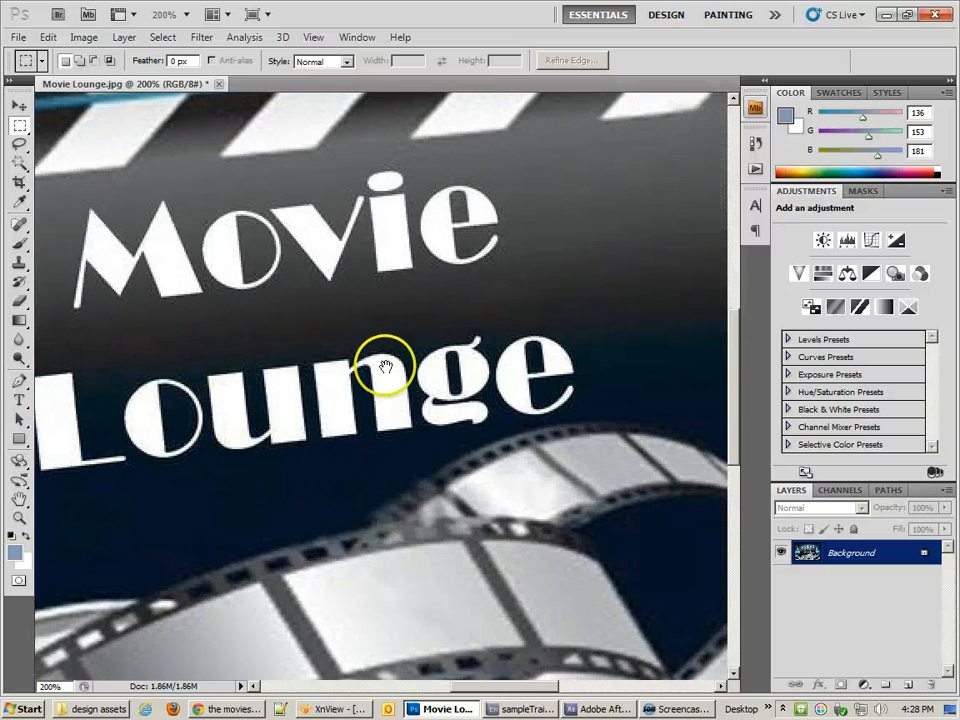
drag(386, 369, 622, 322)
click(19, 262)
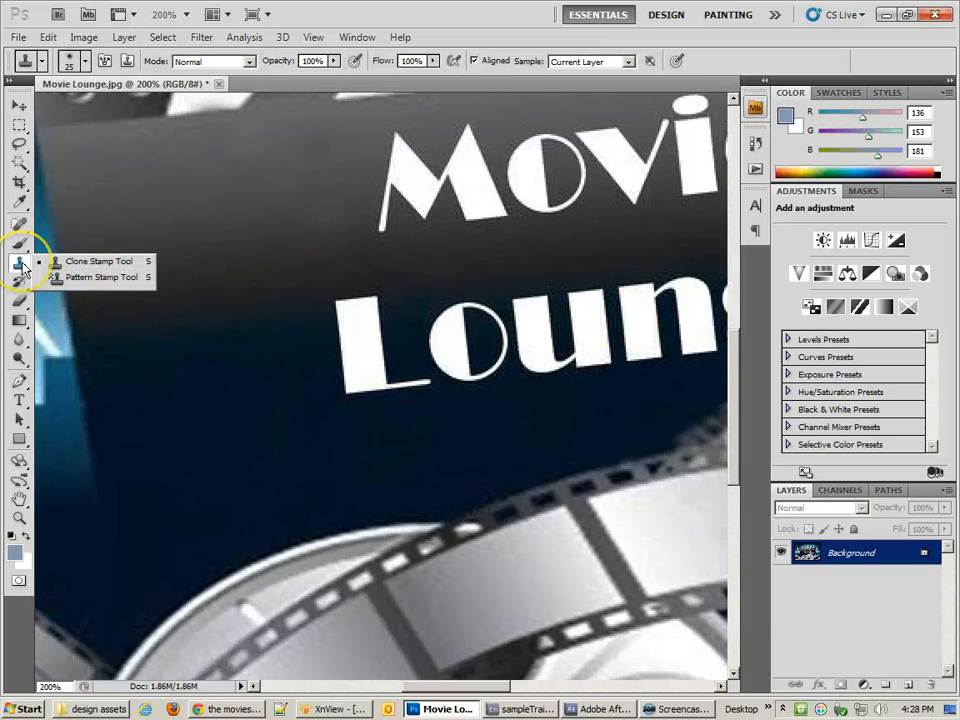
alt+click(246, 223)
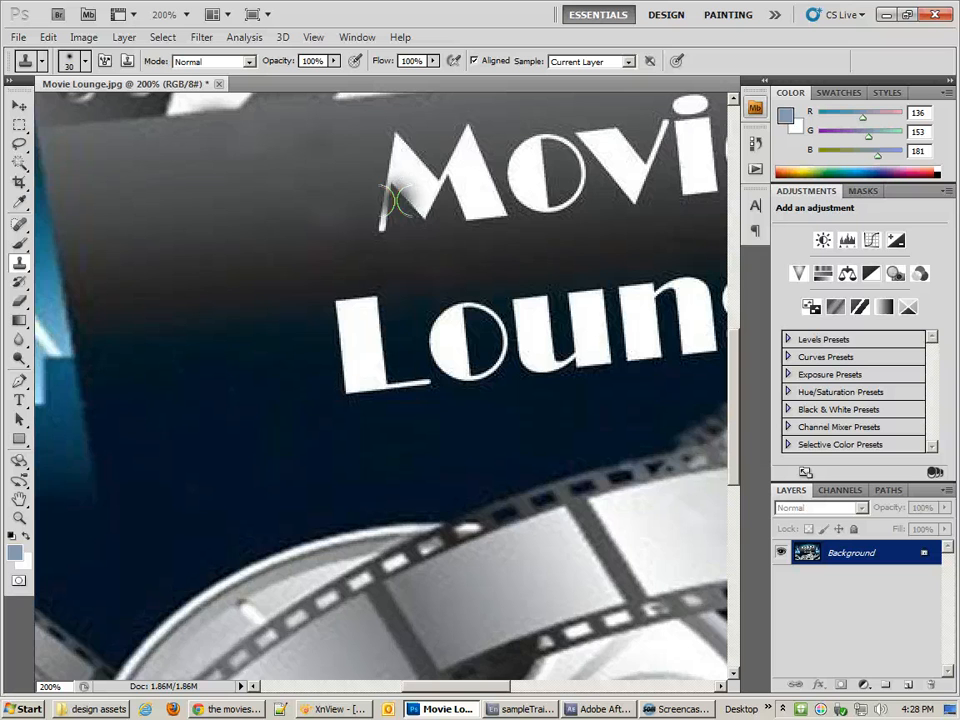
key(bracketright)
key(bracketright)
key(bracketright)
key(bracketright)
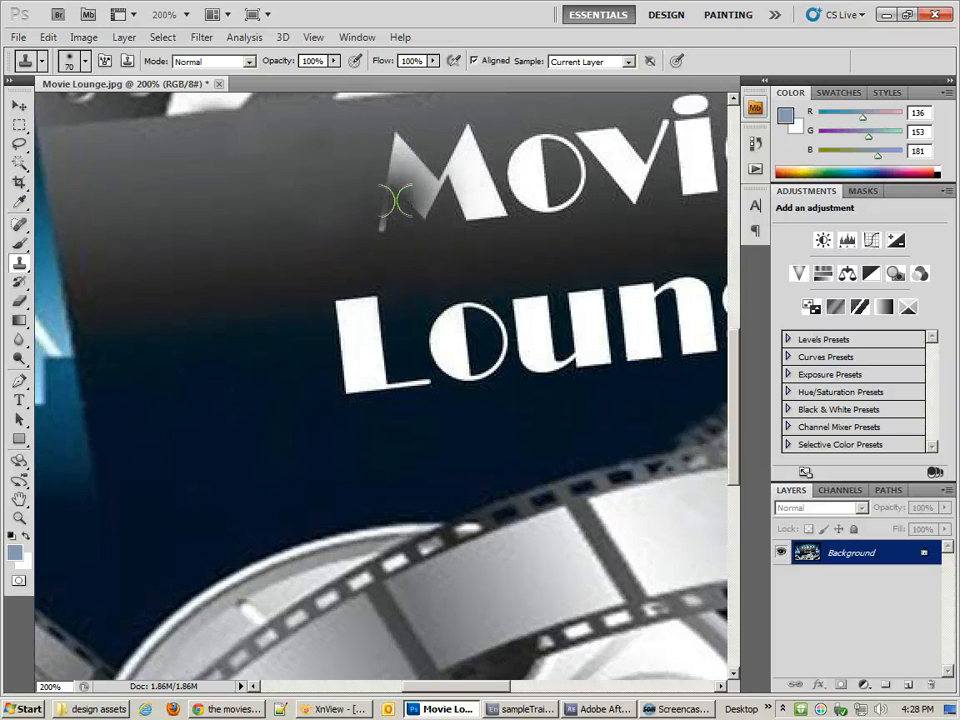
drag(396, 201, 377, 219)
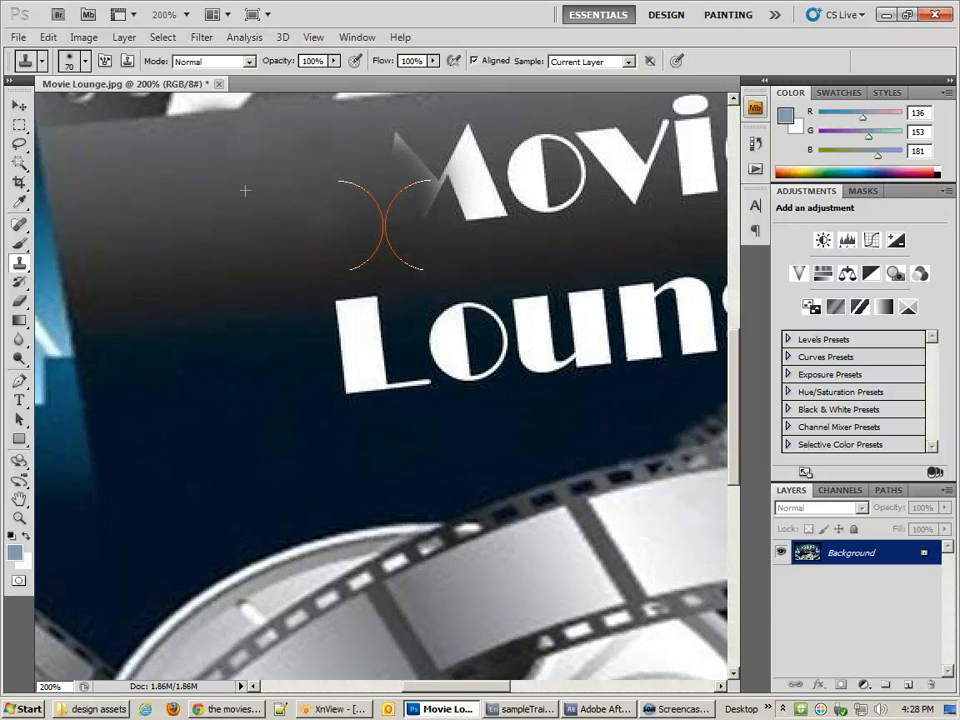
mouse_move(396, 165)
mouse_down()
mouse_move(409, 174)
mouse_move(409, 164)
mouse_move(366, 271)
mouse_move(370, 362)
mouse_up()
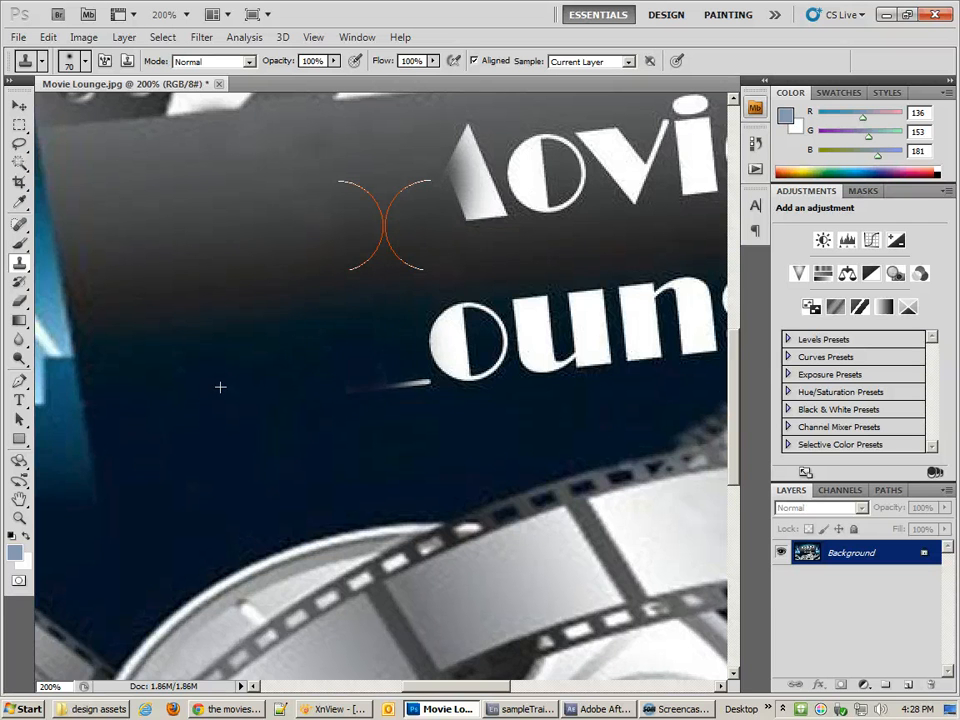
mouse_move(405, 410)
mouse_down()
mouse_move(414, 377)
mouse_move(491, 362)
mouse_move(528, 380)
mouse_move(506, 375)
mouse_move(486, 309)
mouse_move(529, 356)
mouse_move(527, 285)
mouse_move(611, 314)
mouse_move(583, 327)
mouse_move(420, 221)
mouse_move(435, 163)
mouse_move(429, 171)
mouse_move(487, 201)
mouse_move(444, 129)
mouse_move(525, 146)
mouse_move(541, 142)
mouse_move(559, 115)
mouse_move(584, 113)
mouse_move(600, 172)
mouse_move(413, 274)
mouse_move(305, 311)
mouse_up()
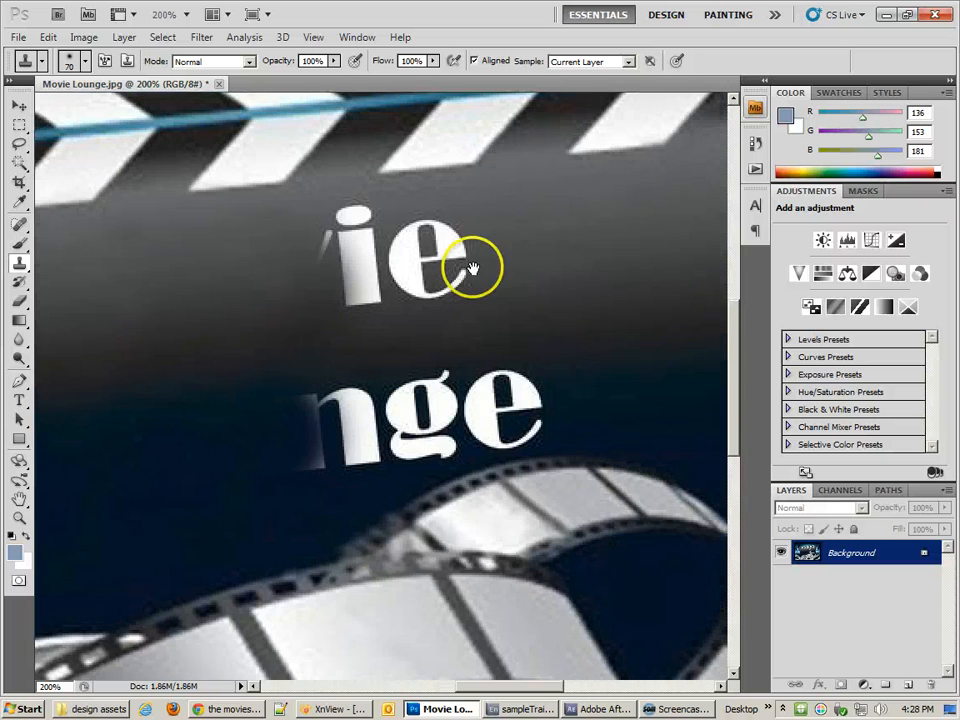
drag(472, 268, 590, 238)
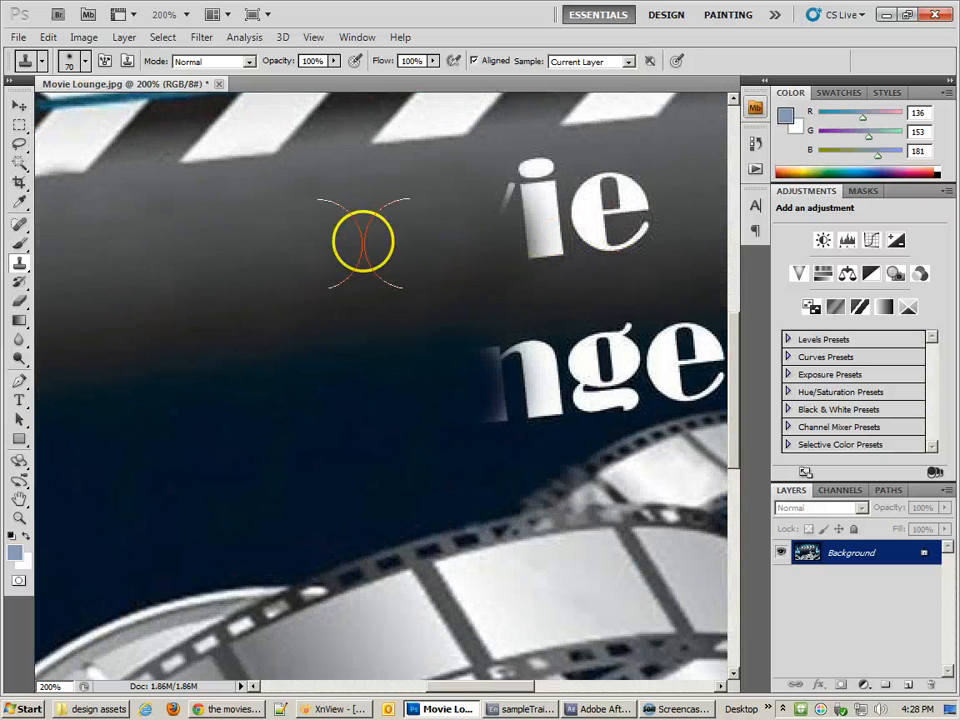
mouse_move(531, 221)
mouse_down()
mouse_move(535, 236)
mouse_move(534, 174)
mouse_move(538, 221)
mouse_move(525, 174)
mouse_move(538, 196)
mouse_move(602, 231)
mouse_move(618, 203)
mouse_move(583, 203)
mouse_up()
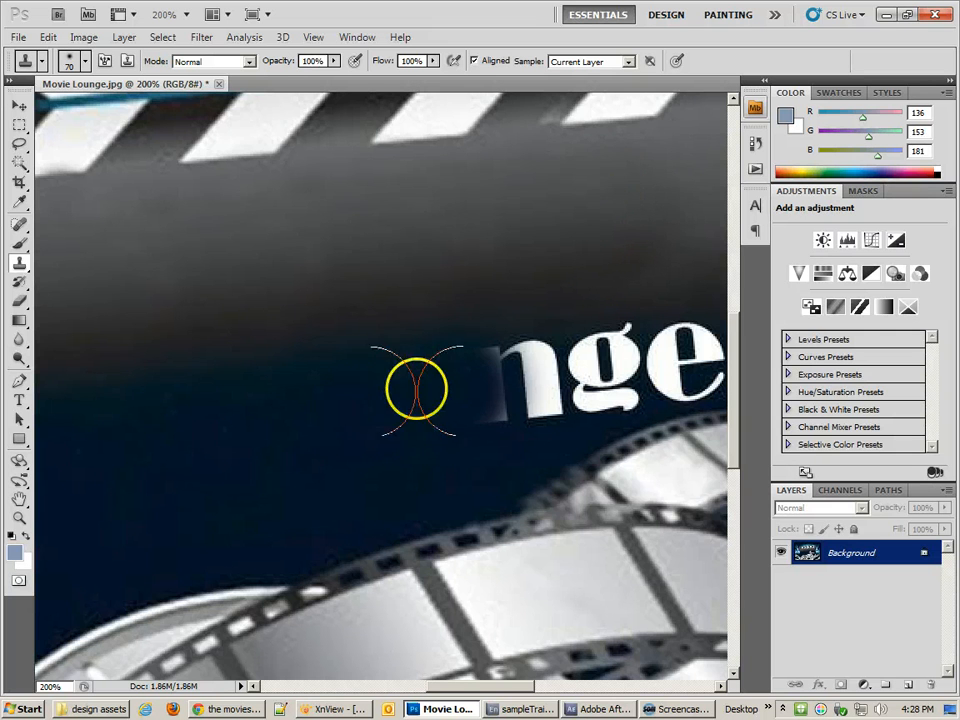
Clone blank slate over the remaining letters "nge" of Lounge with a 35 px brush, staying clear of the film strip.
key(bracketleft)
key(bracketleft)
key(bracketleft)
key(bracketleft)
key(bracketleft)
mouse_move(509, 376)
mouse_down()
mouse_move(492, 438)
mouse_move(516, 365)
mouse_move(500, 399)
mouse_move(393, 398)
mouse_move(534, 375)
mouse_move(534, 387)
mouse_move(571, 398)
mouse_move(554, 391)
mouse_move(534, 350)
mouse_move(577, 350)
mouse_up()
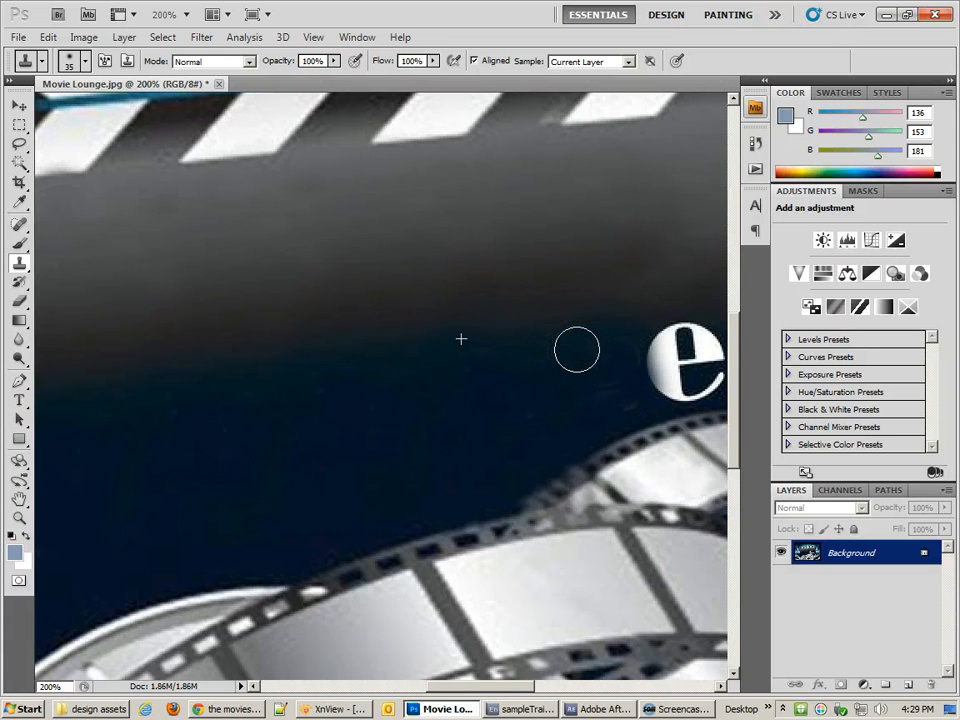
mouse_move(651, 343)
mouse_down()
mouse_move(379, 351)
mouse_move(392, 341)
mouse_up()
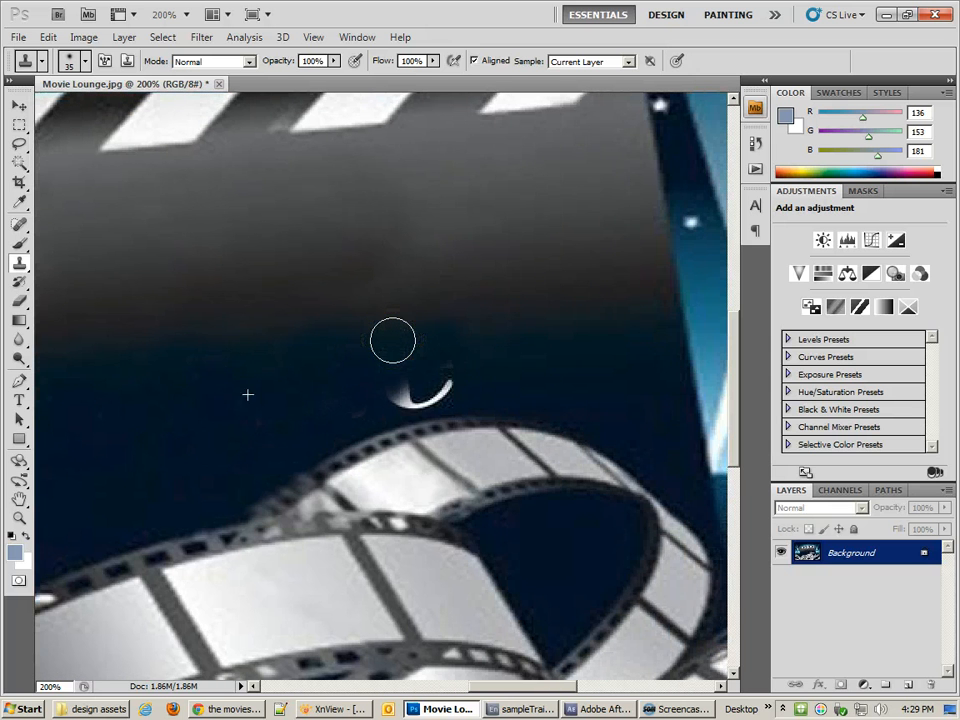
click(486, 175)
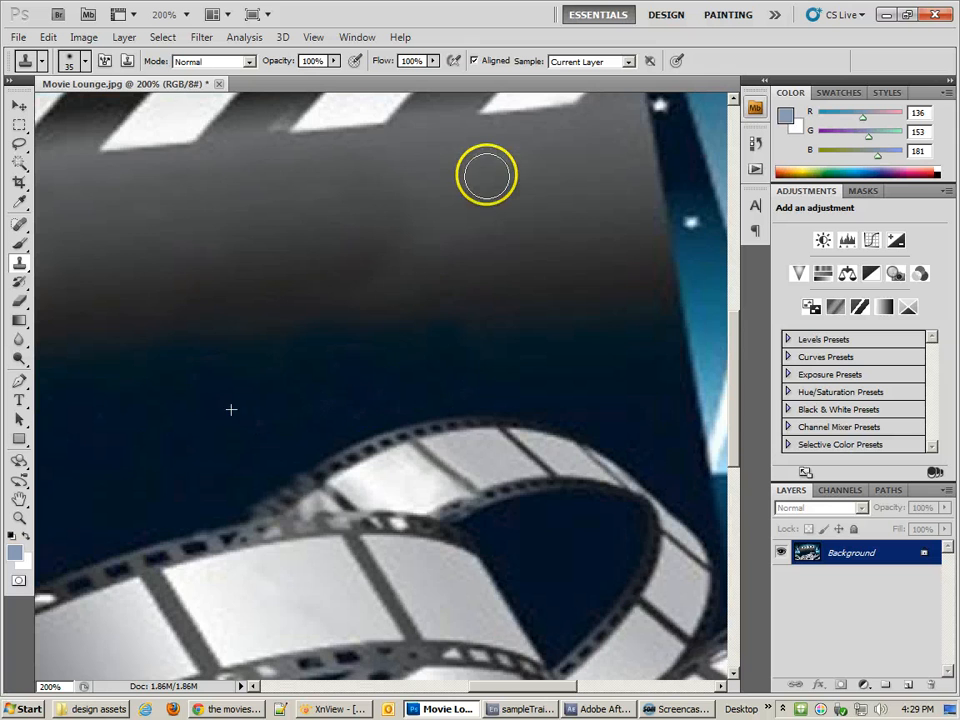
Enlarge the Clone Stamp brush to 90 px and smooth the uneven cloned patches across the clapperboard's slate.
scroll(486, 175, down, 2)
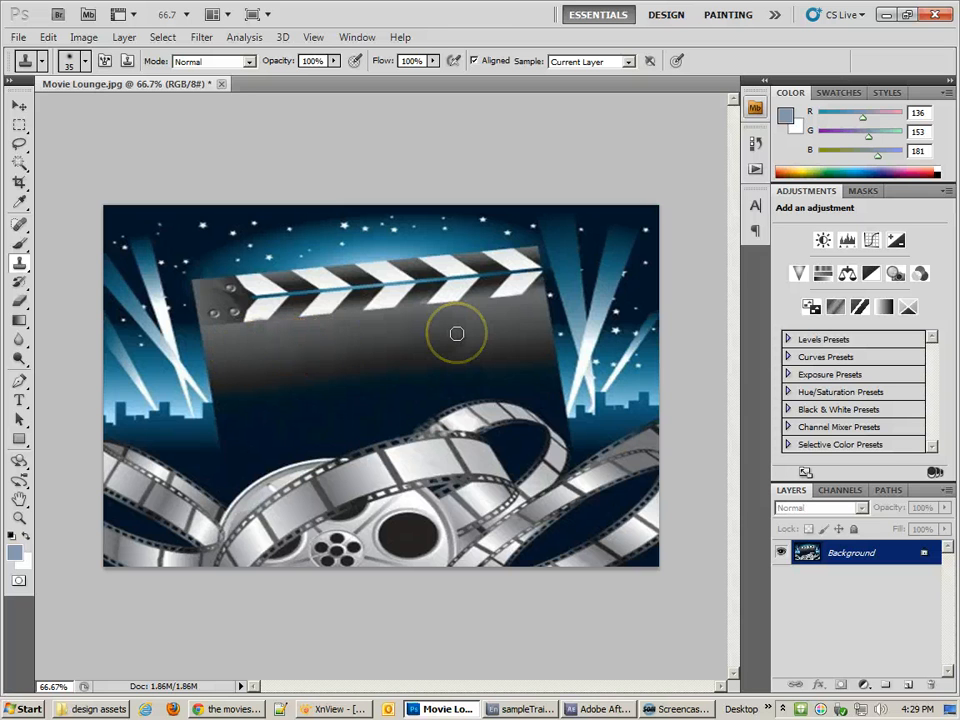
key(bracketright)
key(bracketright)
key(bracketright)
key(bracketright)
key(bracketright)
key(bracketright)
key(bracketright)
click(476, 334)
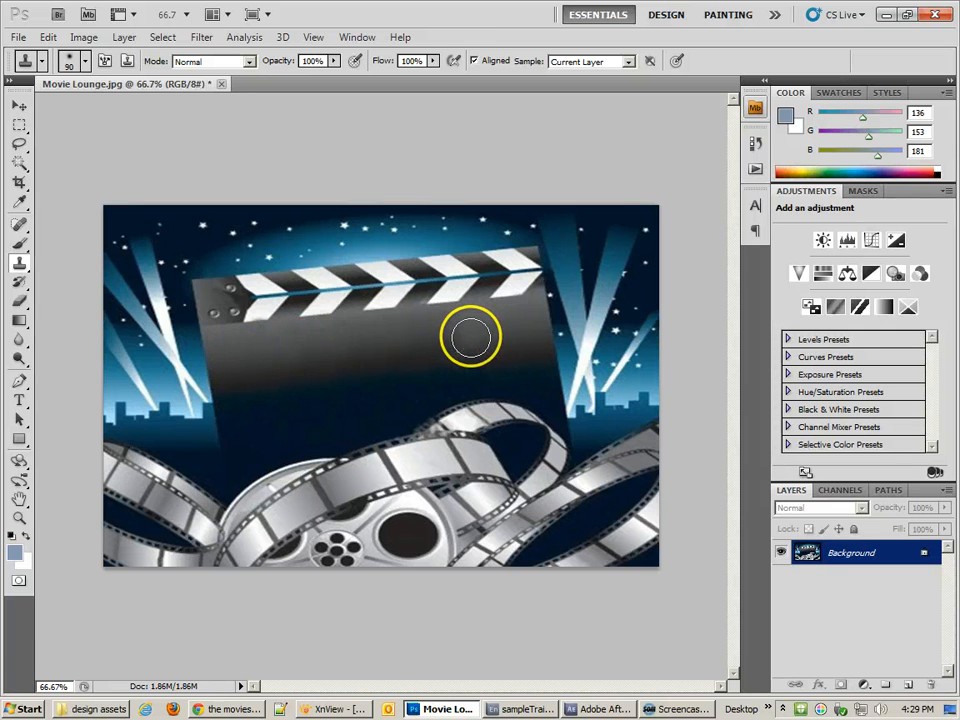
click(391, 365)
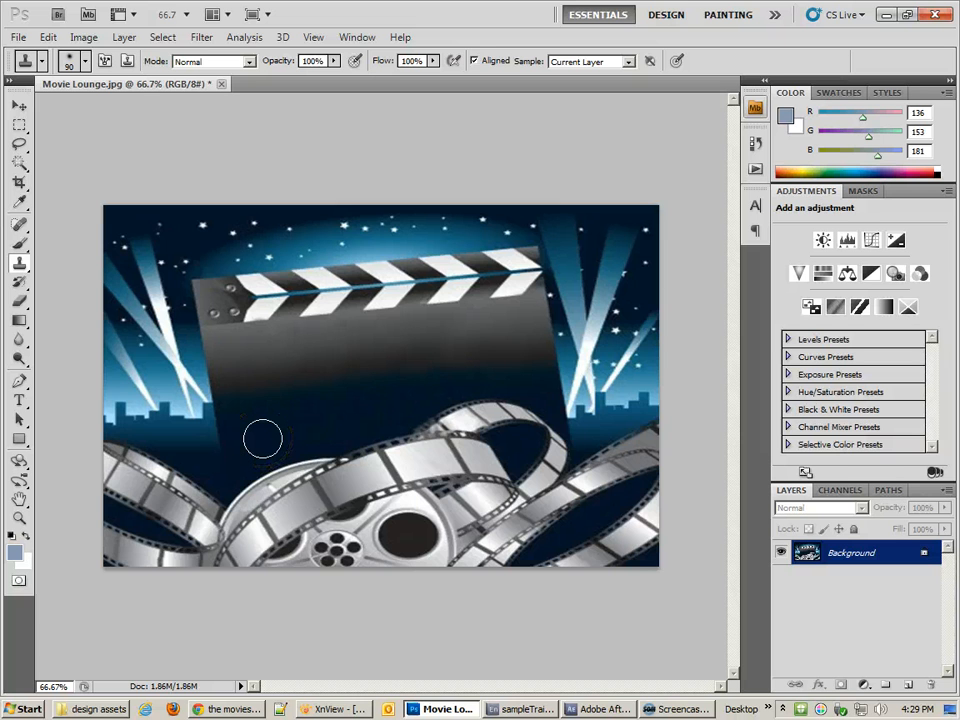
key(ctrl+plus)
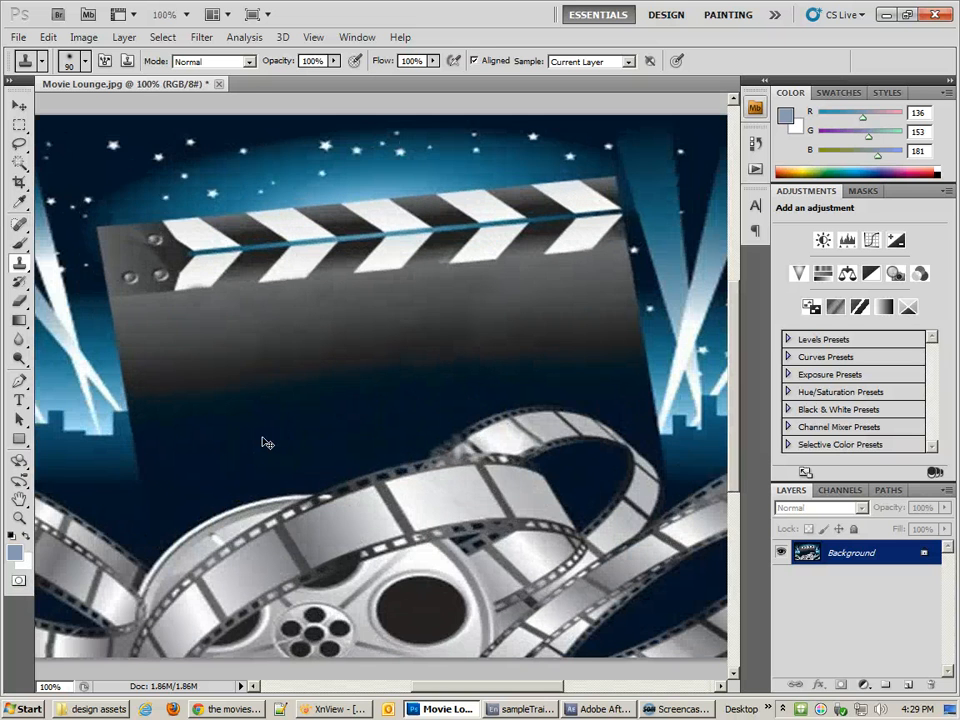
Save the retouched Movie Lounge picture as a JPEG at Maximum quality 12 and close the document.
key(ctrl+minus)
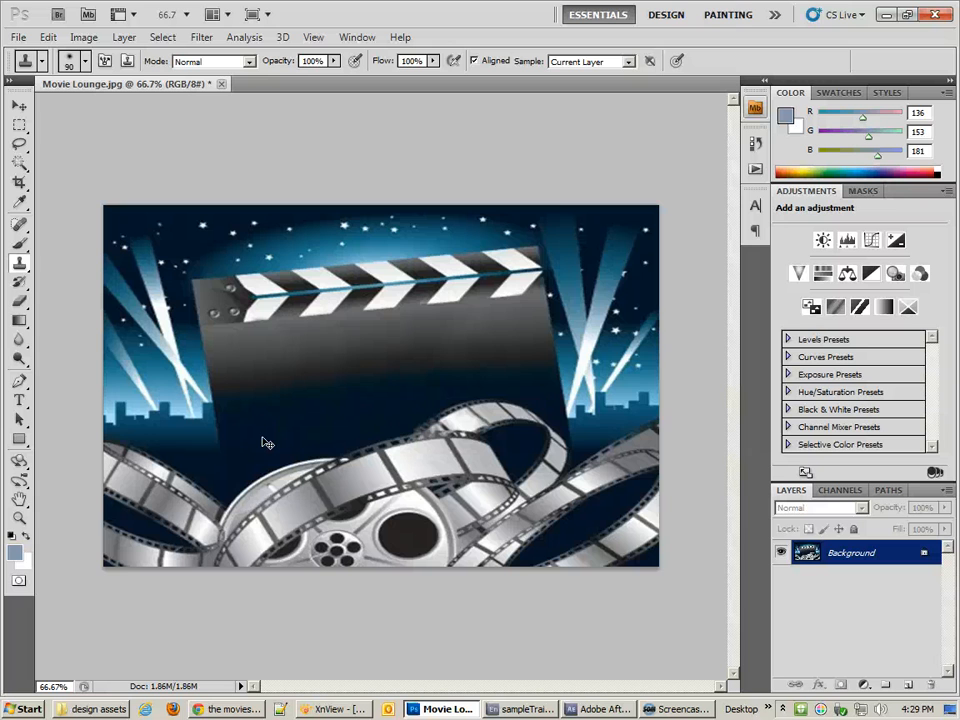
key(ctrl+s)
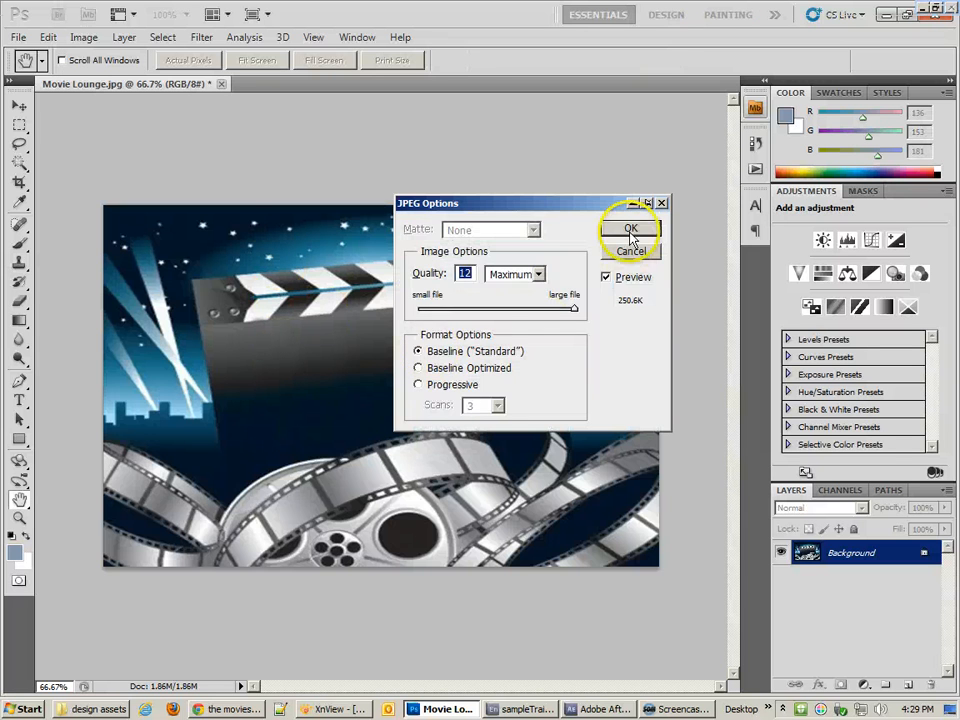
click(632, 226)
click(215, 84)
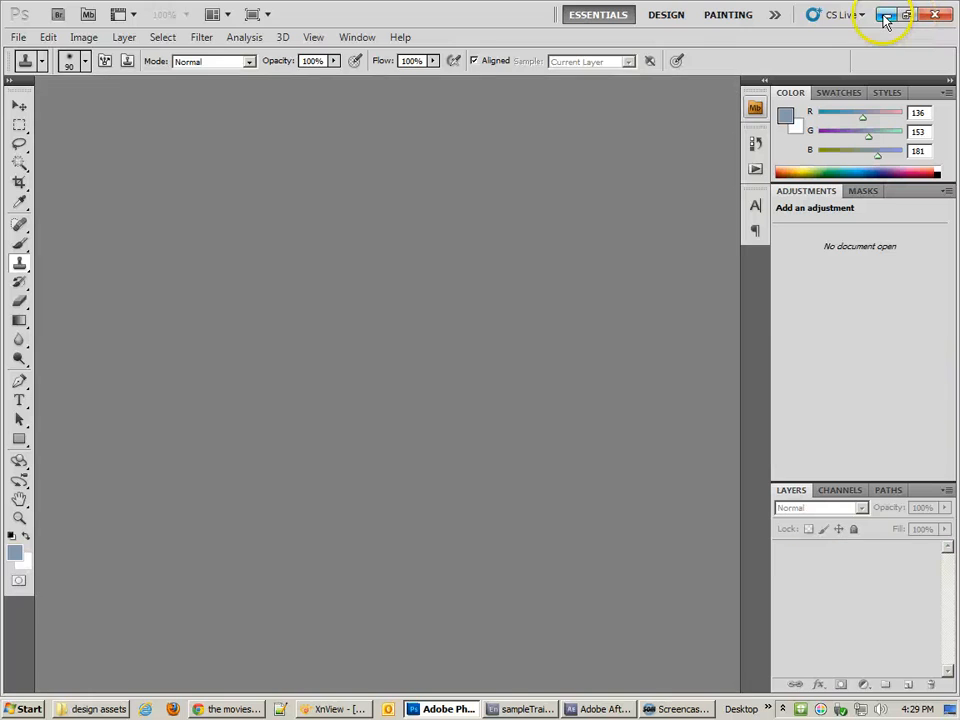
click(885, 15)
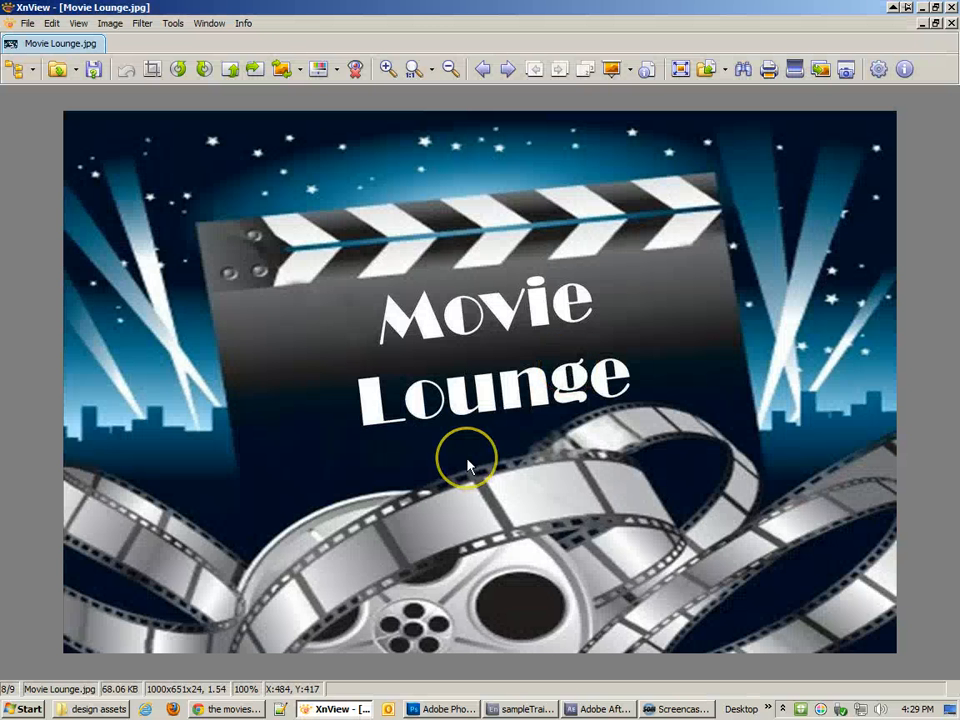
Check the saved Movie Lounge.jpg in XnView, close it and return to the design assets folder.
scroll(467, 460, down, 1)
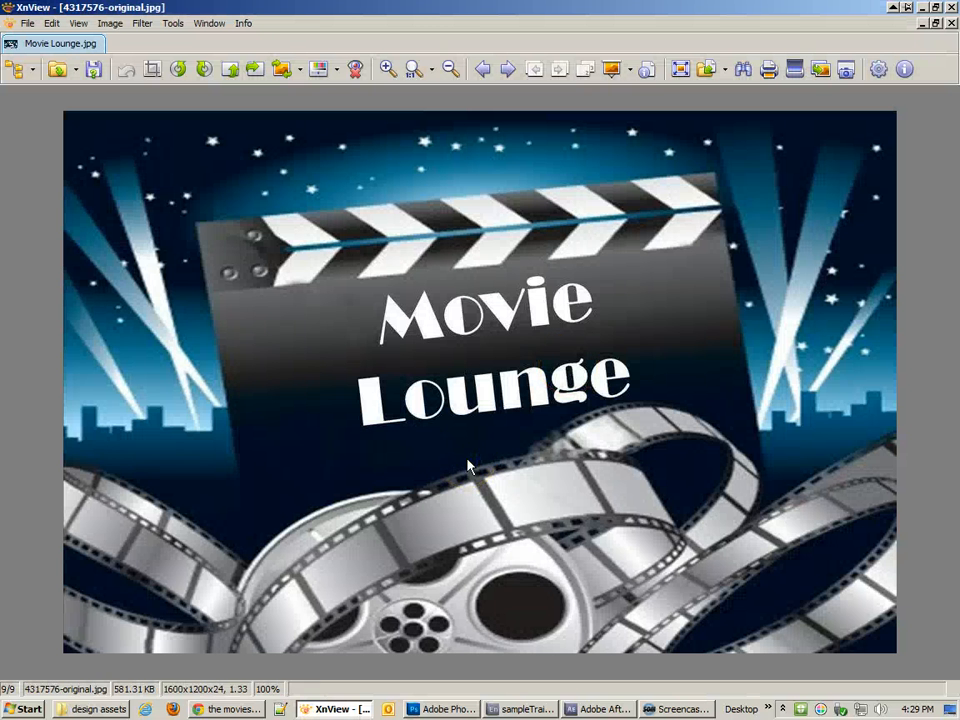
scroll(467, 460, up, 1)
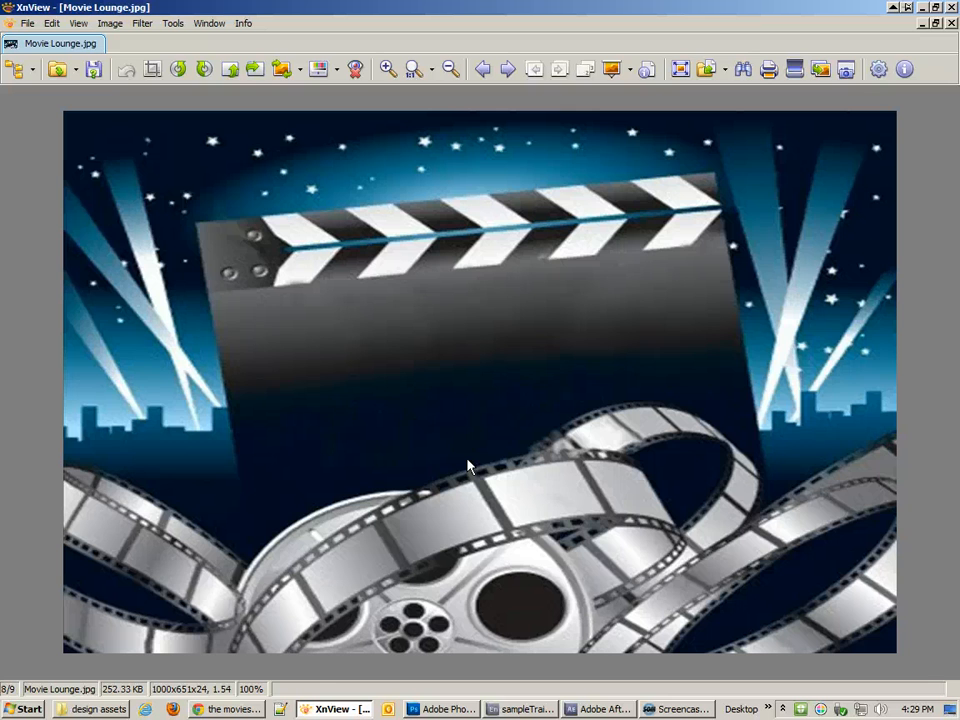
click(951, 24)
click(921, 9)
click(514, 388)
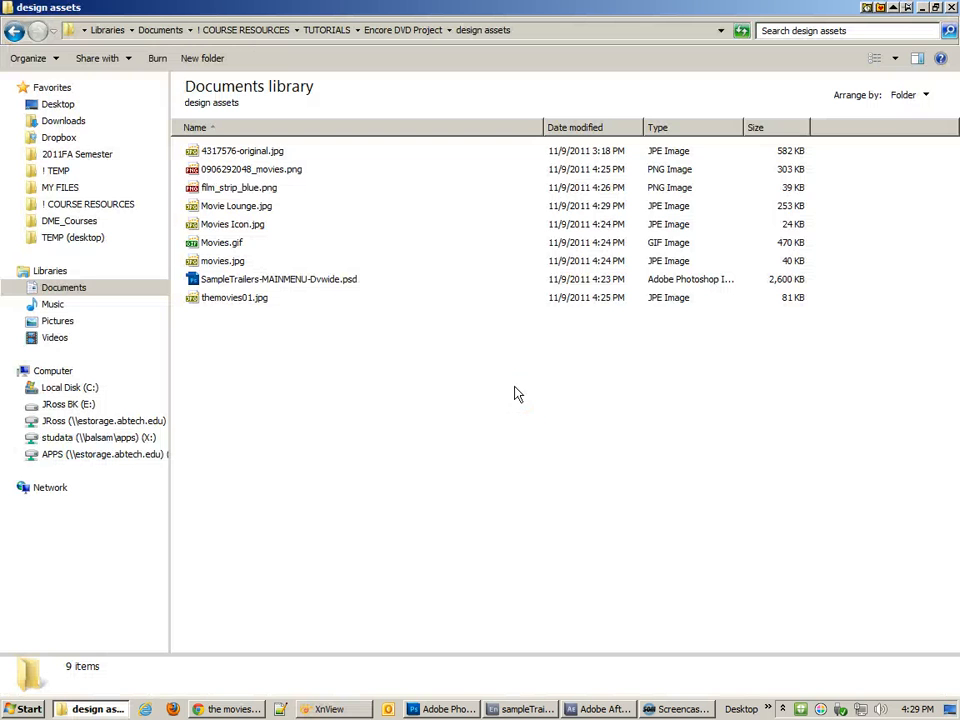
click(228, 280)
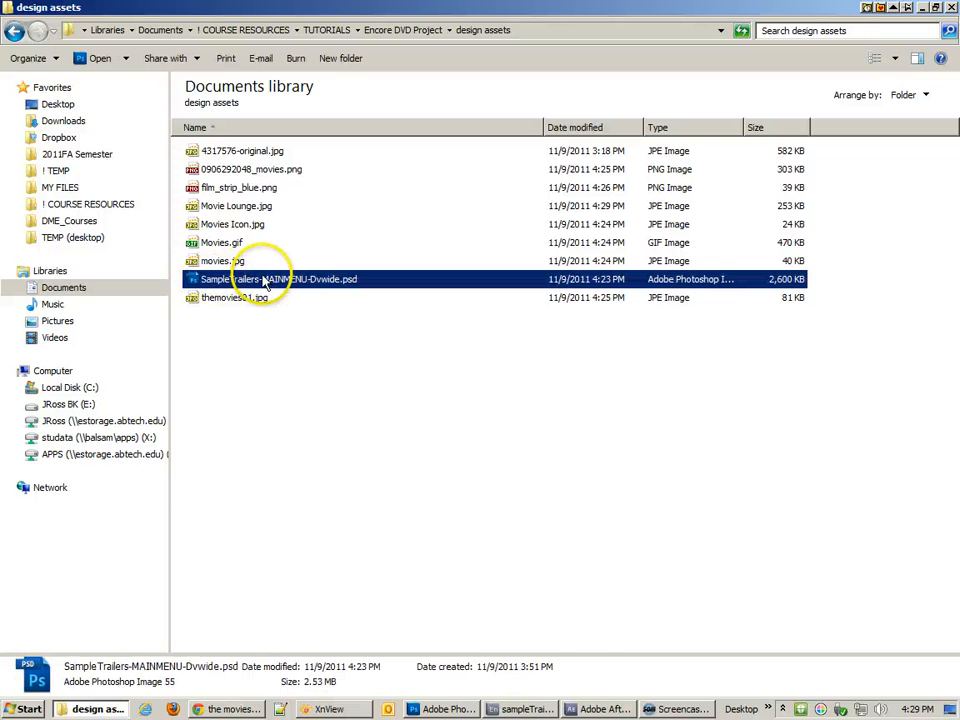
click(600, 709)
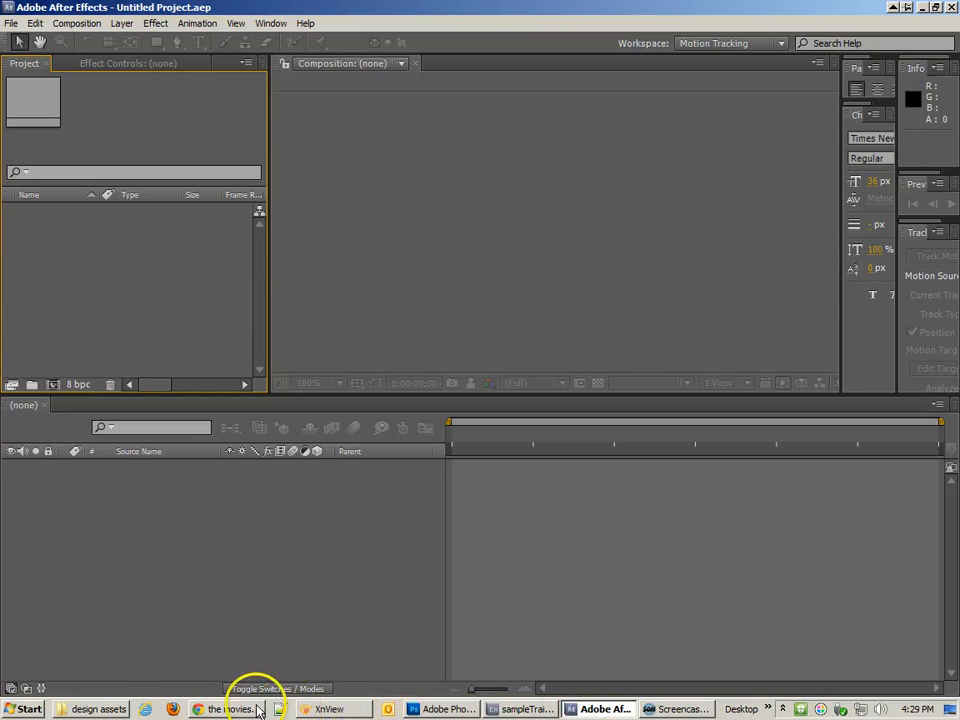
mouse_move(112, 710)
click(103, 681)
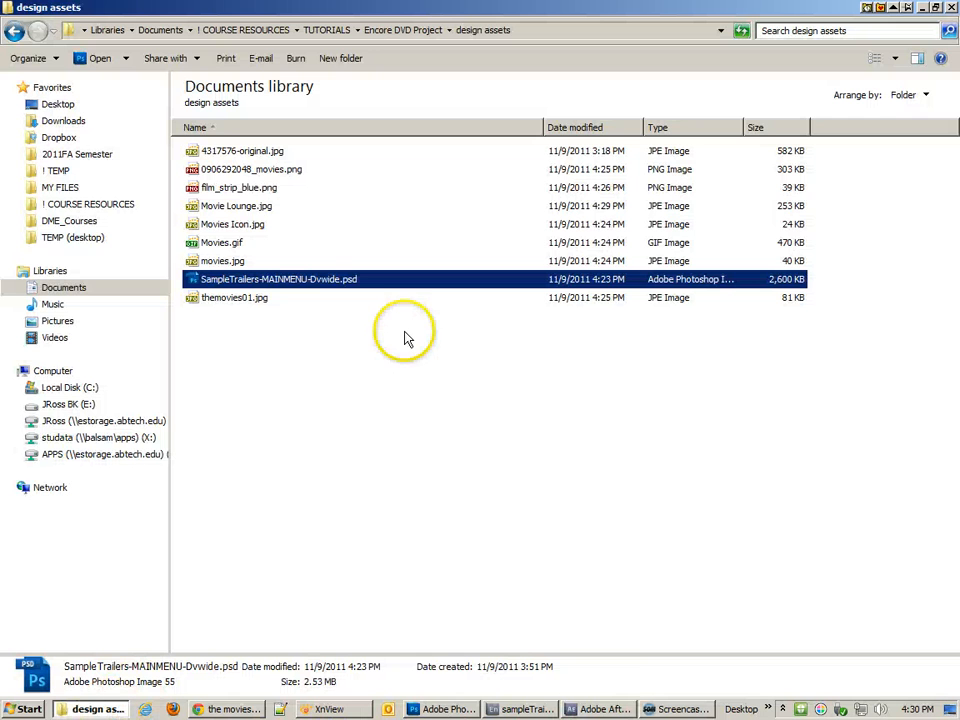
click(457, 397)
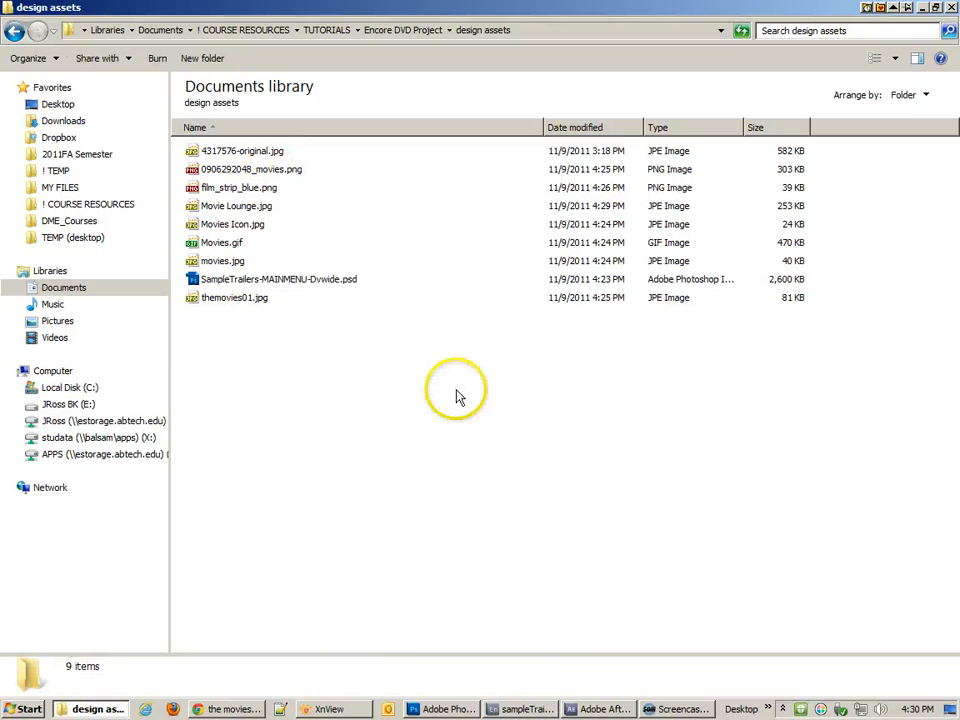
Import the whole design assets folder into the After Effects project and remove the SampleTrailers-MAINMENU-Dvwide.psd footage from it.
key(BackSpace)
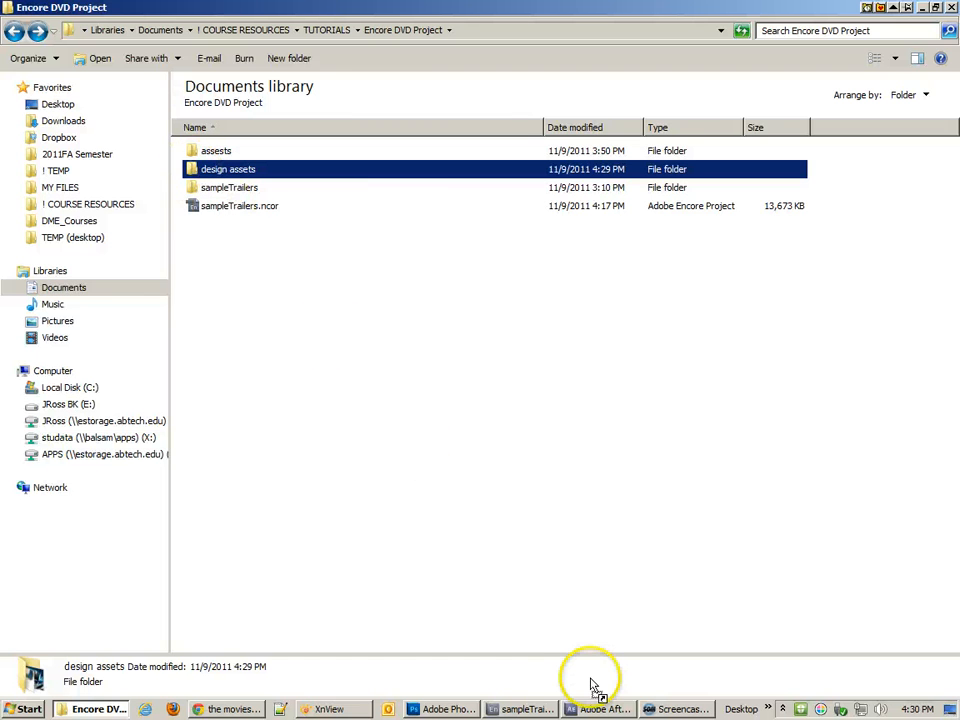
drag(600, 708, 69, 321)
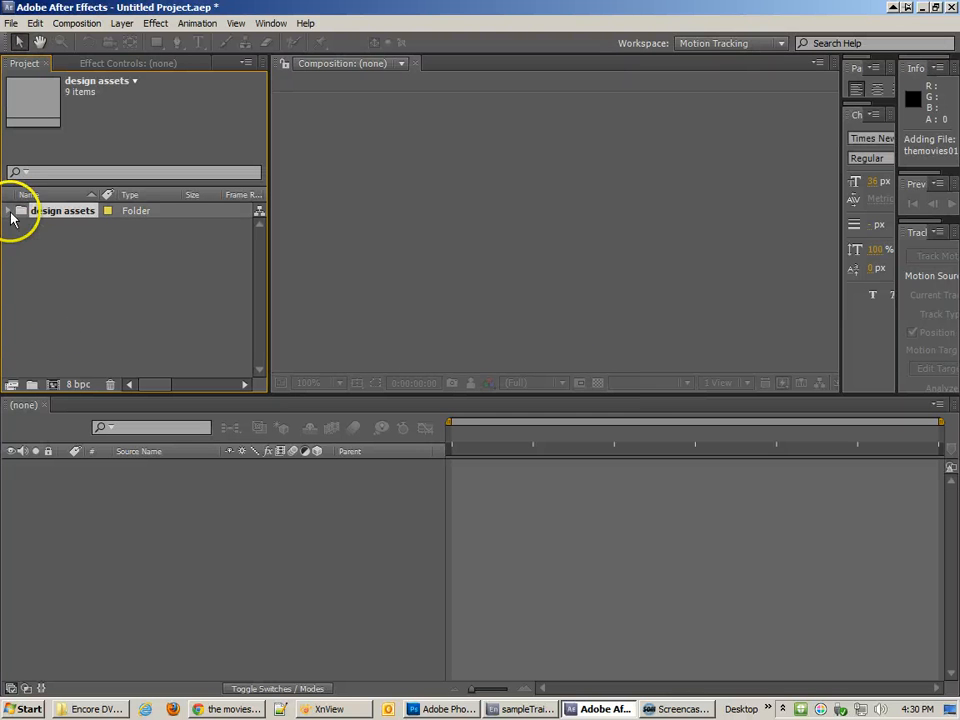
click(10, 213)
click(38, 340)
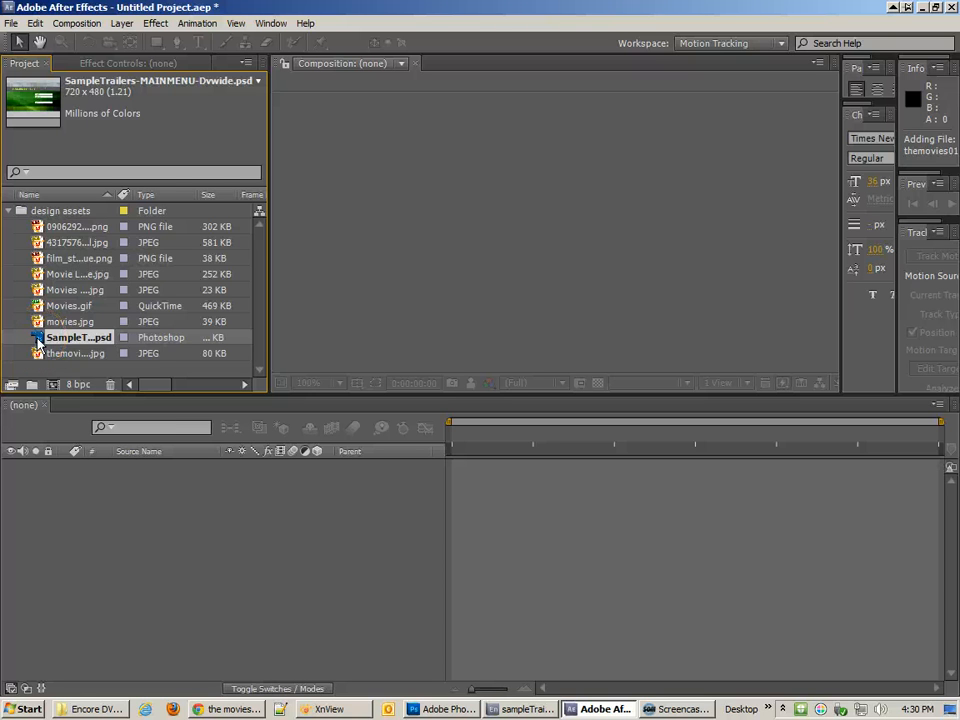
key(Delete)
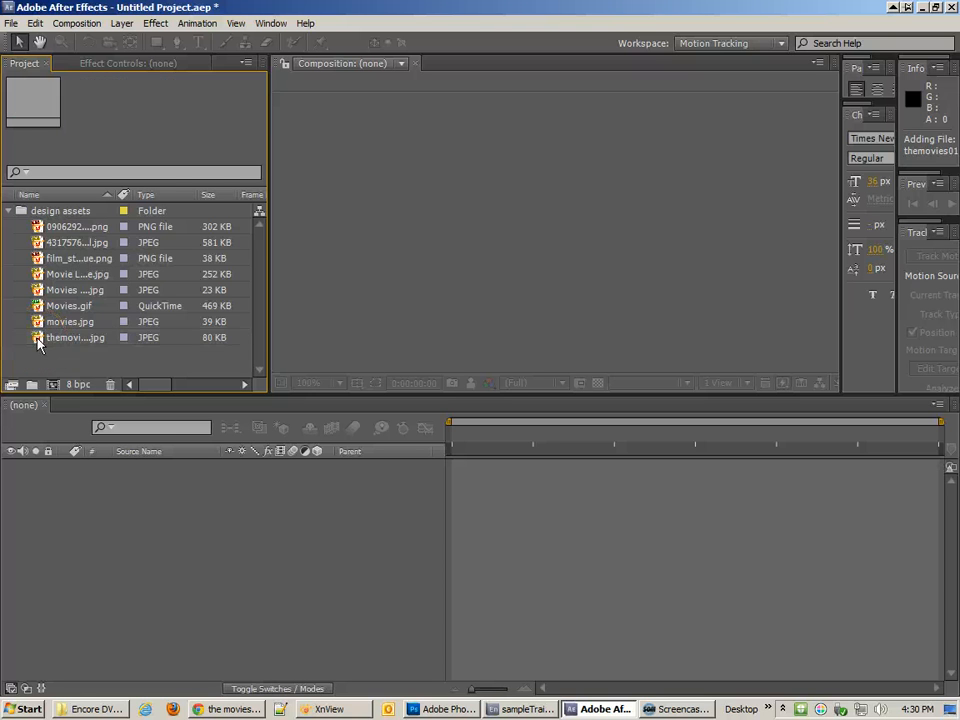
Import SampleTrailers-MAINMENU-Dvwide.psd from the design assets folder into After Effects as Composition - Retain Layer Sizes with editable layer styles.
click(537, 710)
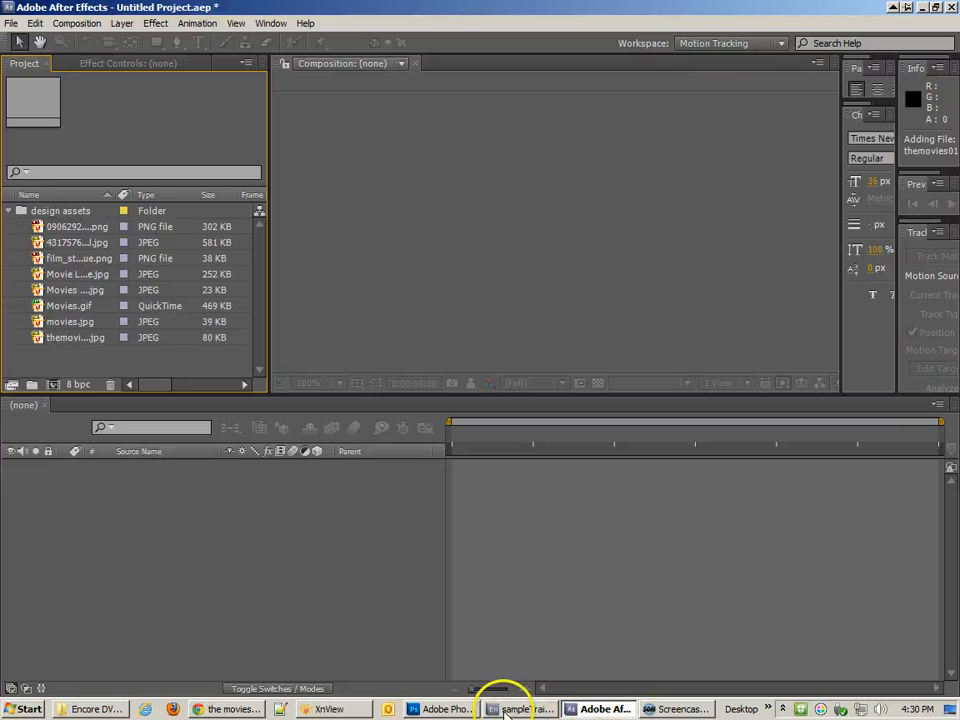
click(72, 712)
double_click(225, 177)
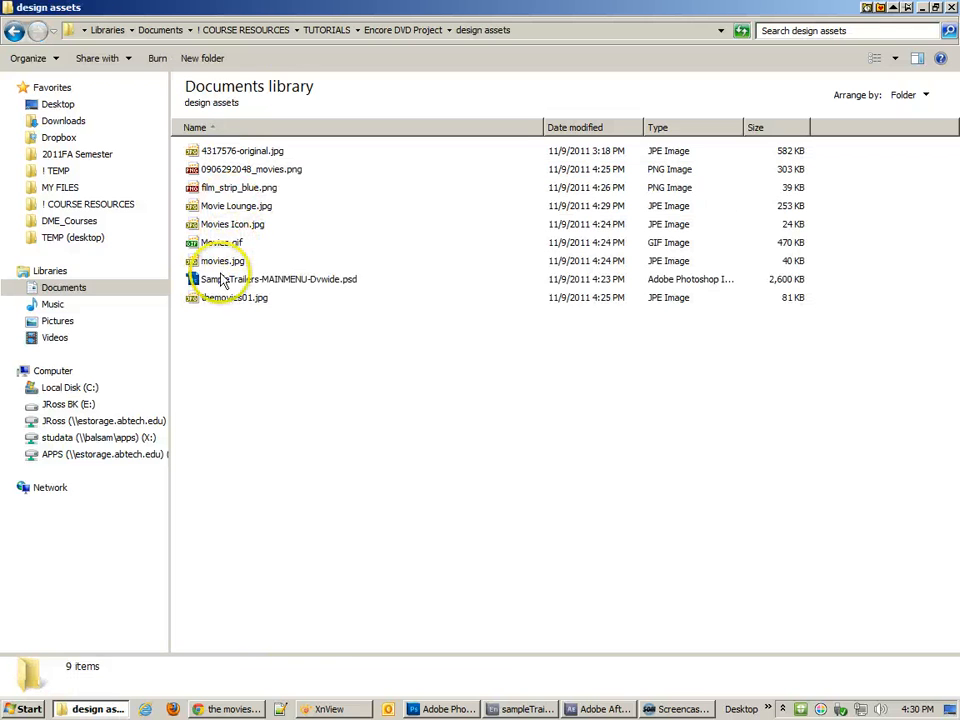
key(s)
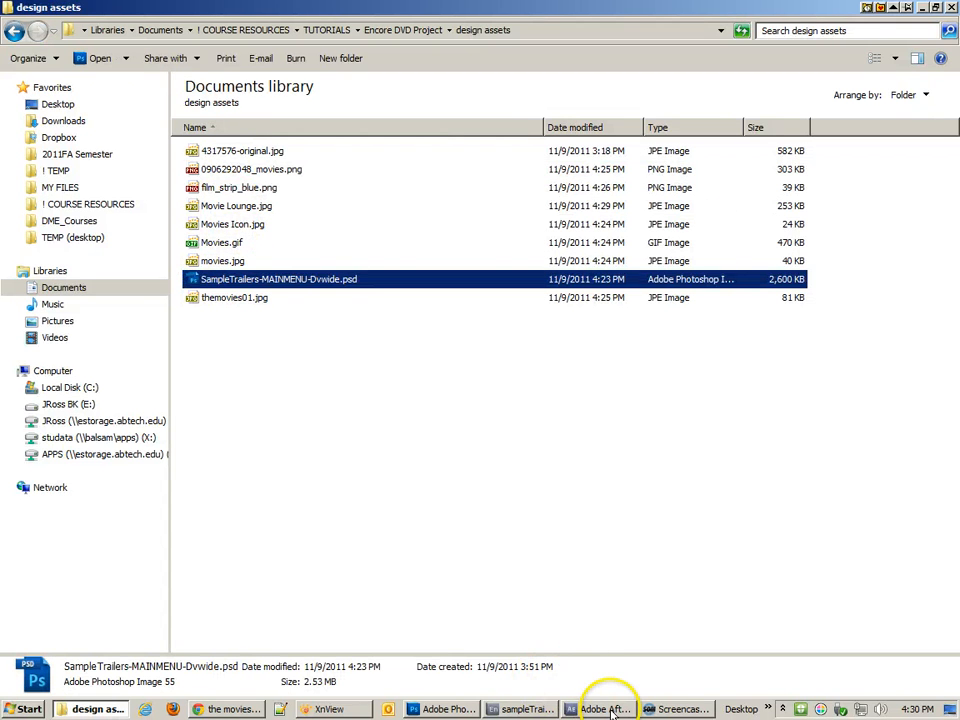
drag(611, 712, 64, 369)
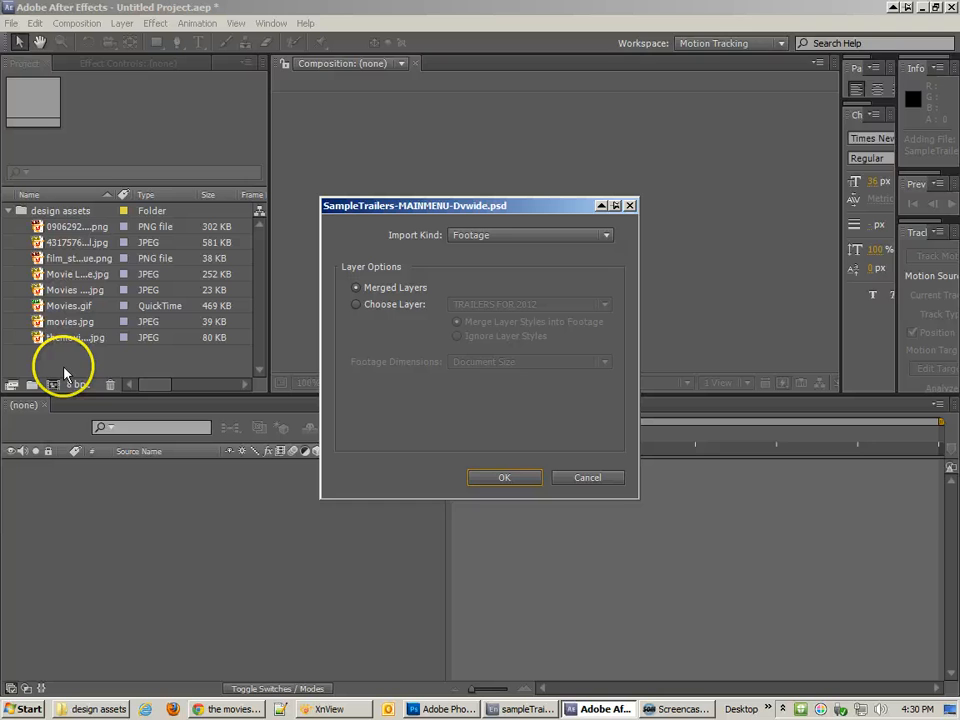
click(515, 237)
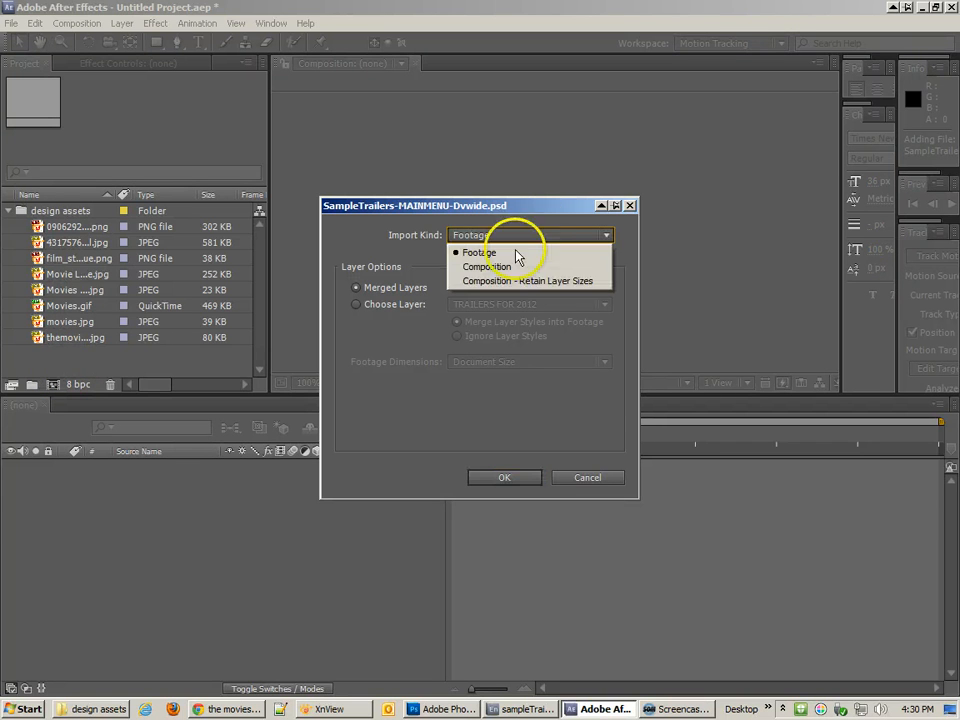
click(501, 282)
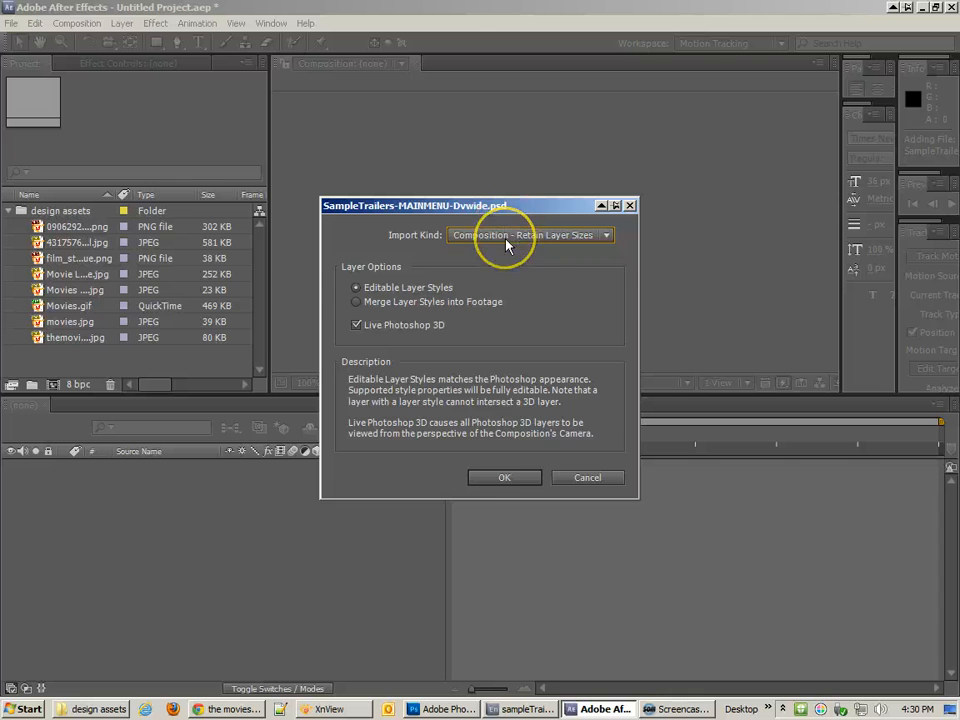
click(498, 478)
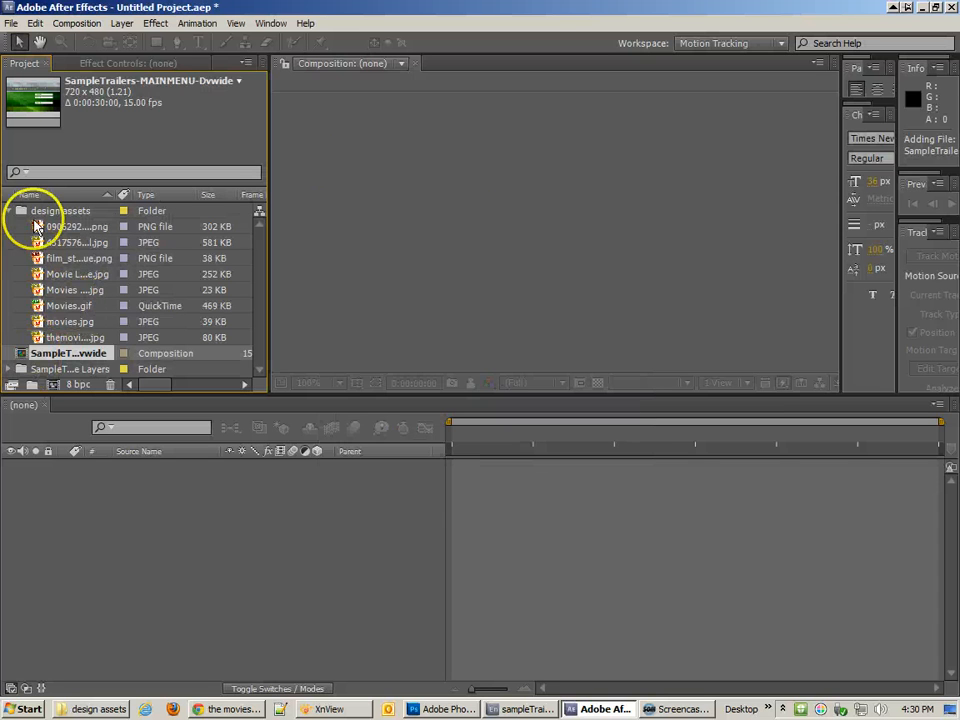
Collapse the design assets folder and move the SampleTrailers-MAINMENU-Dvwide Layers folder into it.
click(10, 212)
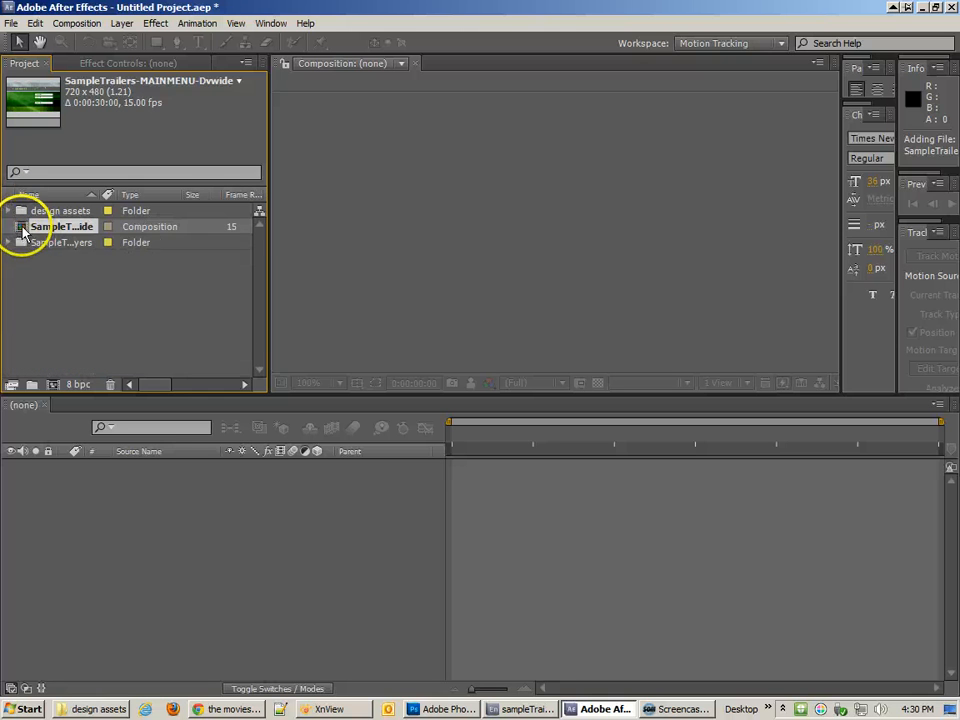
drag(22, 247, 21, 213)
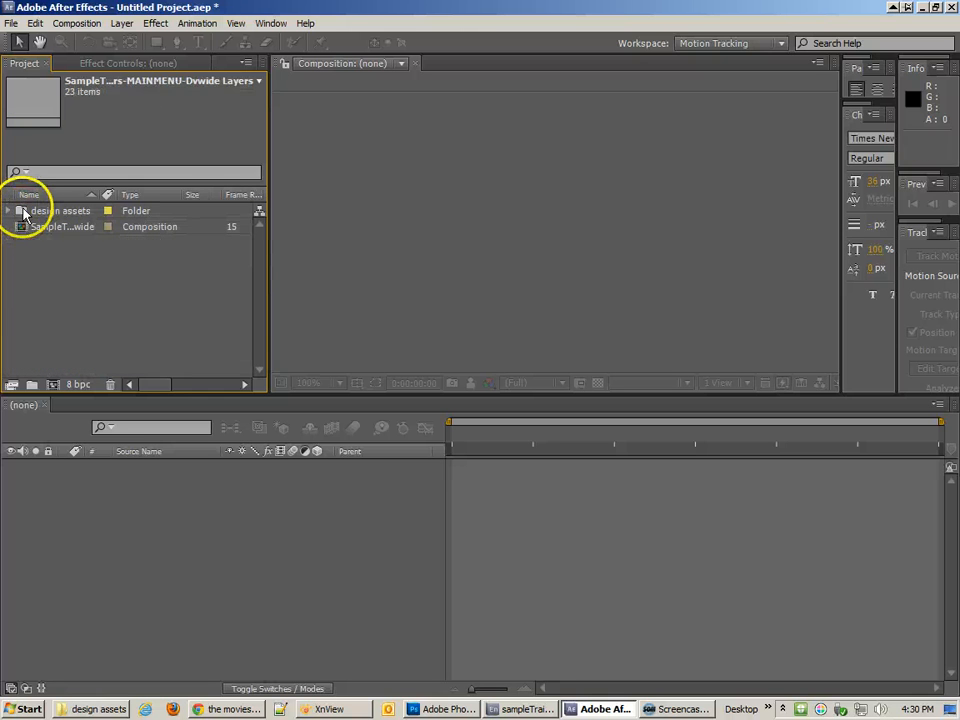
click(20, 228)
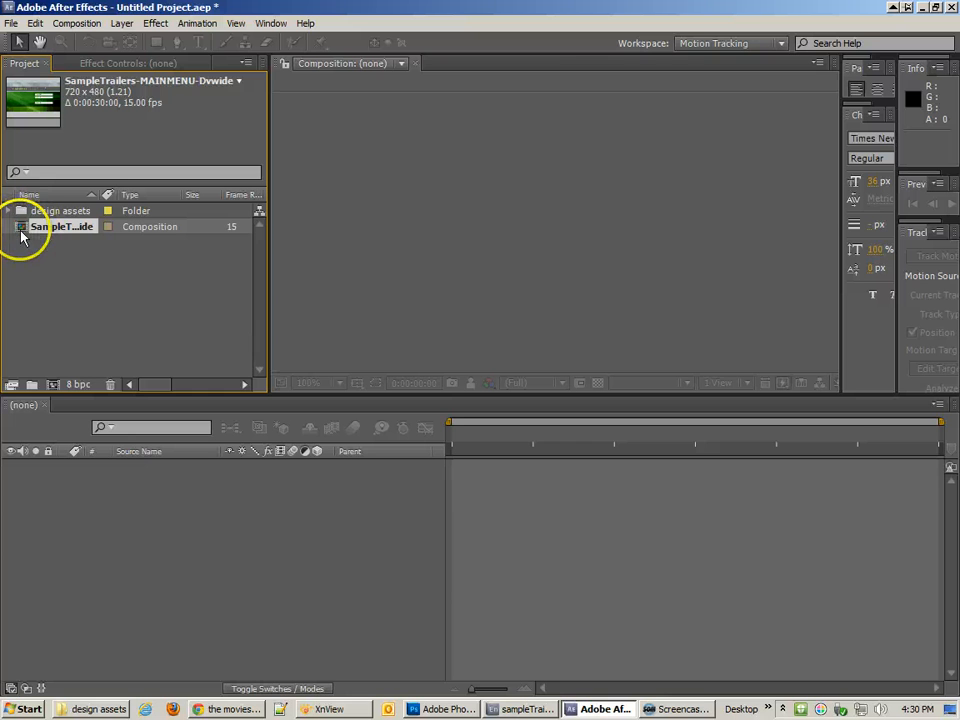
Open the SampleTrailers-MAINMENU-Dvwide composition and show it in a taller viewer with the 1 View layout.
double_click(58, 227)
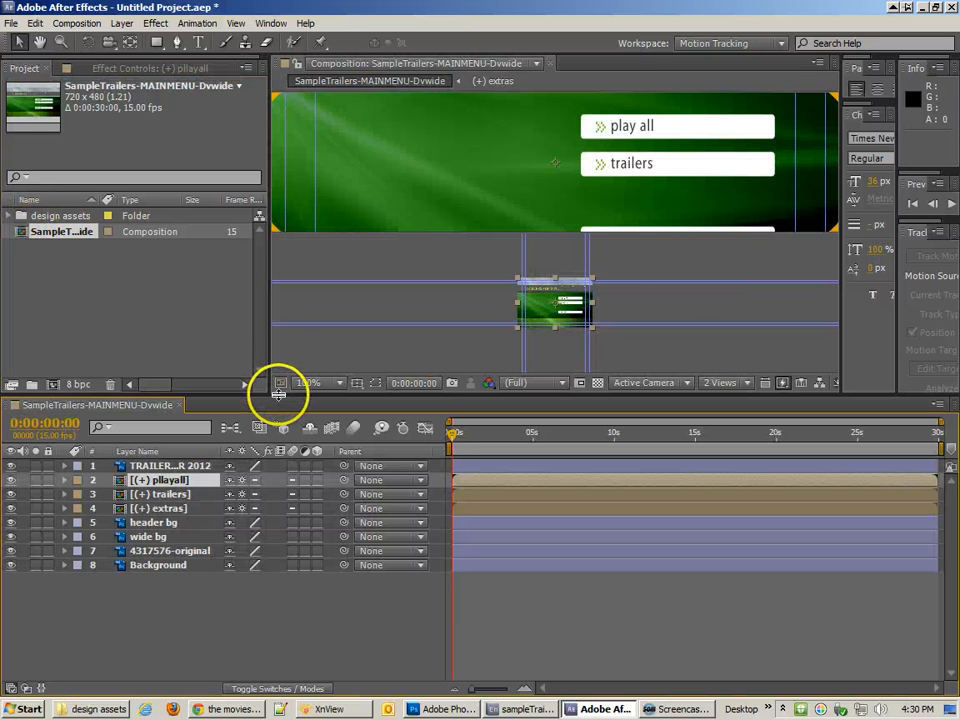
drag(278, 394, 275, 545)
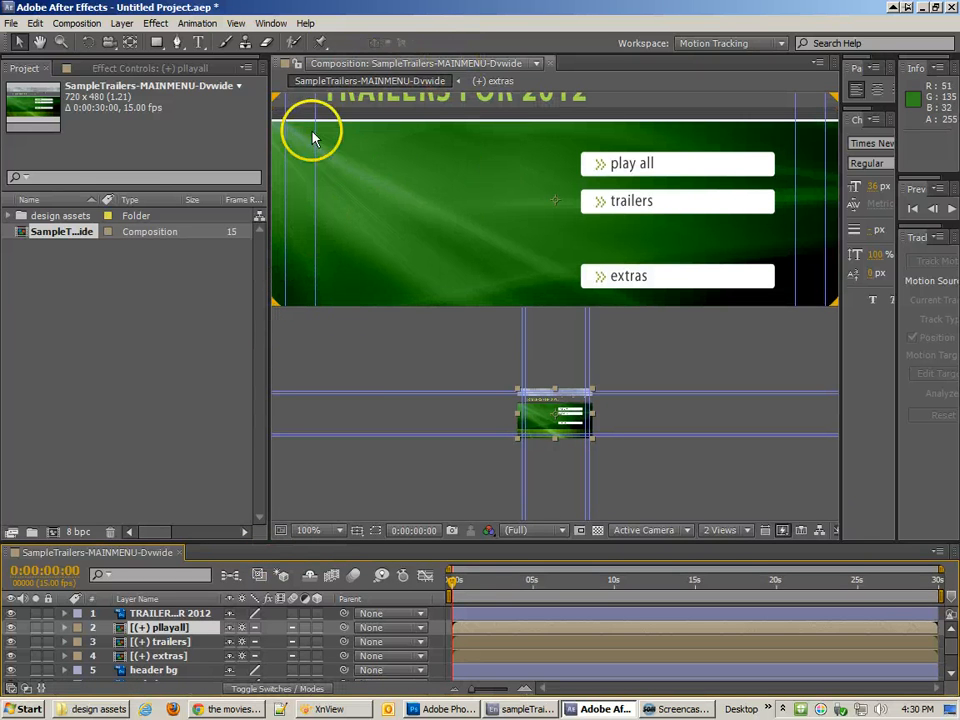
click(480, 81)
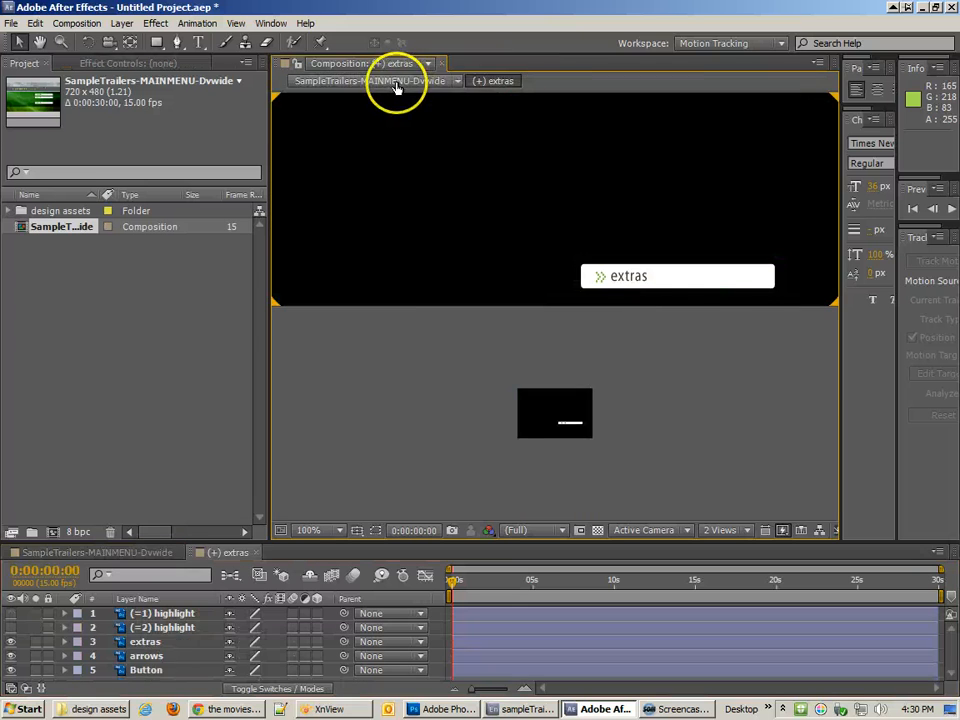
click(396, 80)
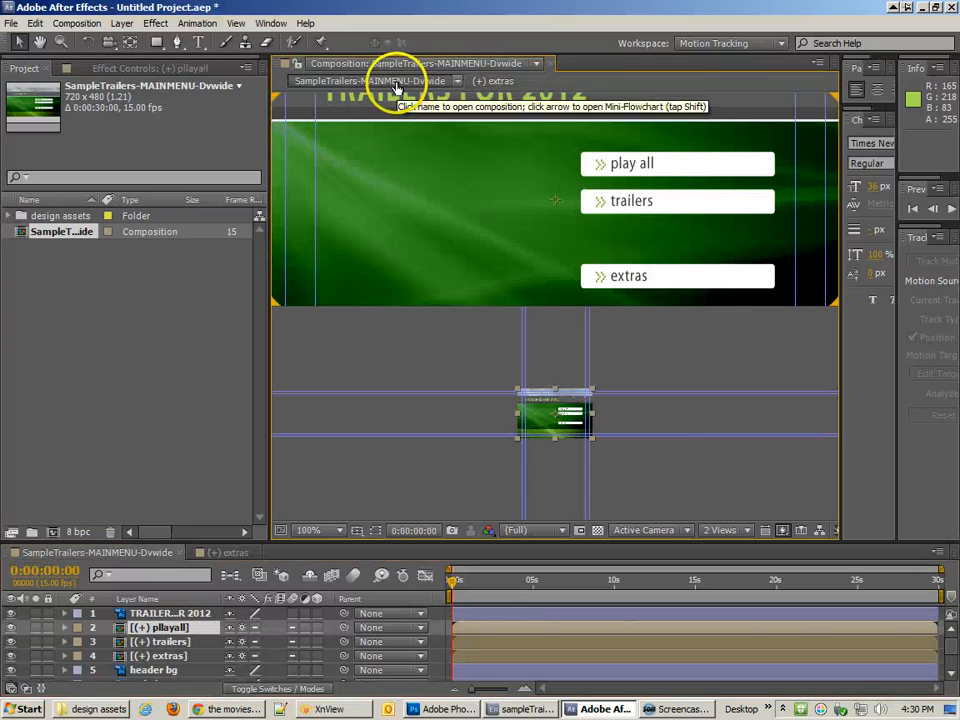
click(578, 410)
click(725, 531)
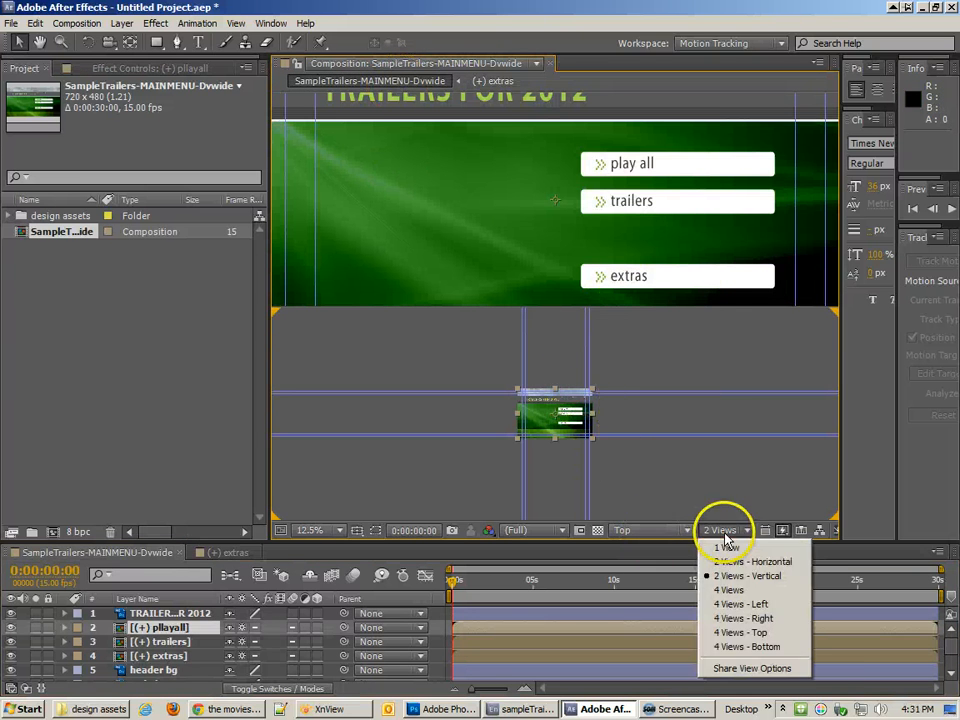
click(730, 548)
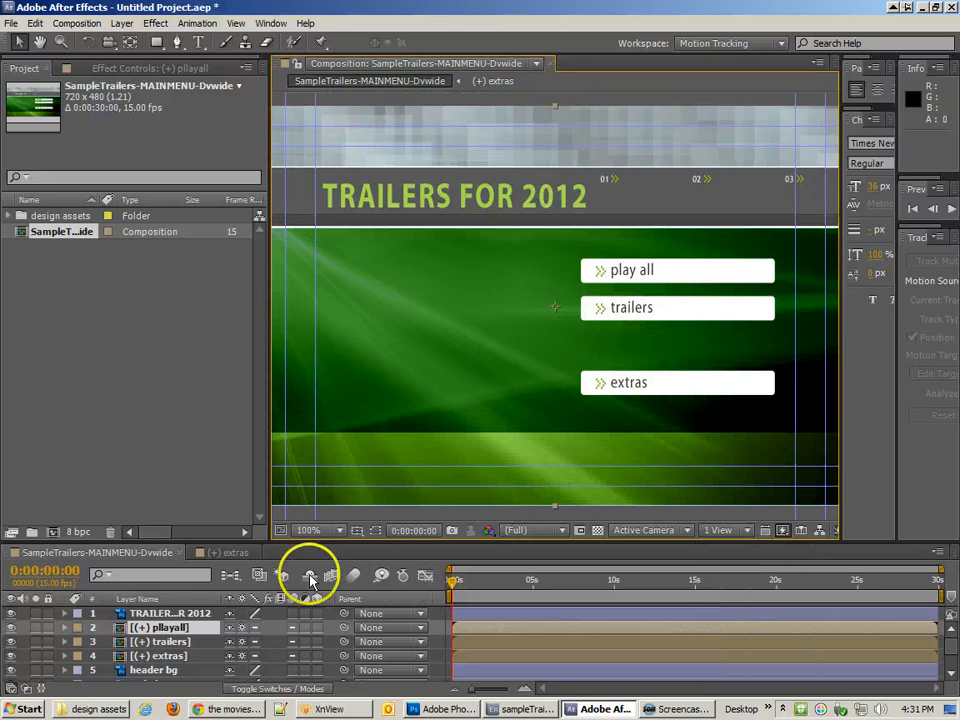
Examine the pllayall, trailers and extras button layers of the main menu composition, listing the layers by source name.
click(160, 642)
click(165, 655)
click(168, 642)
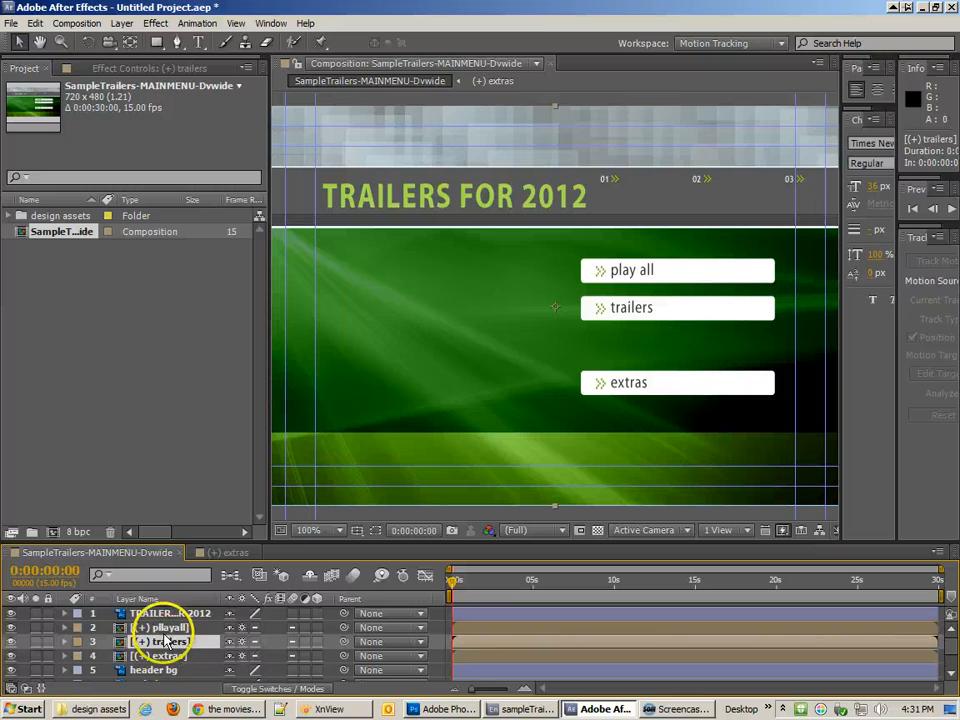
click(162, 628)
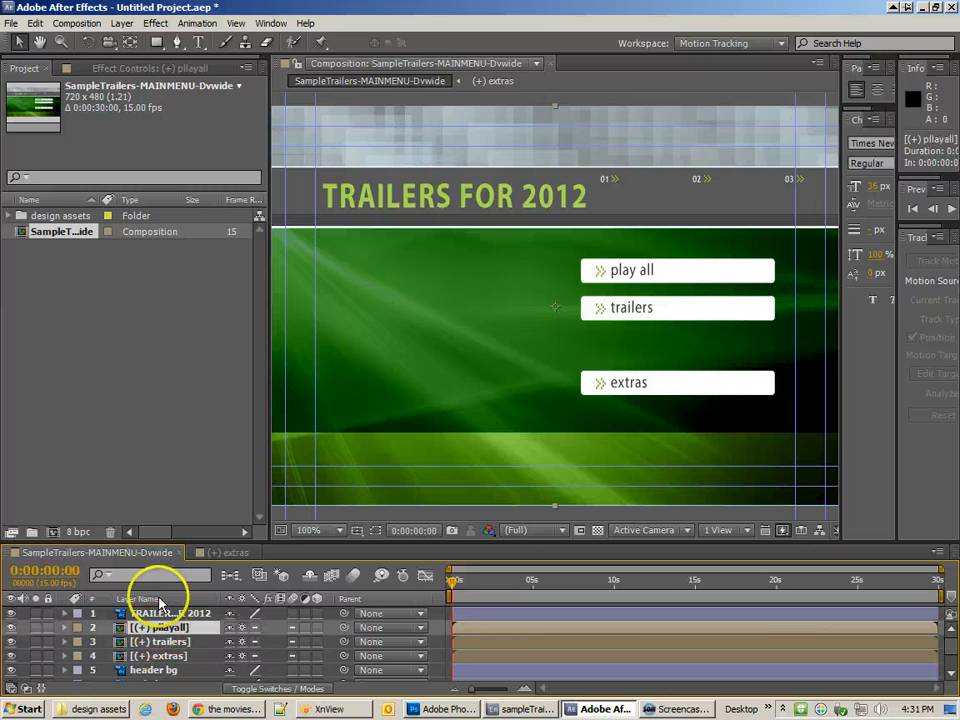
click(160, 599)
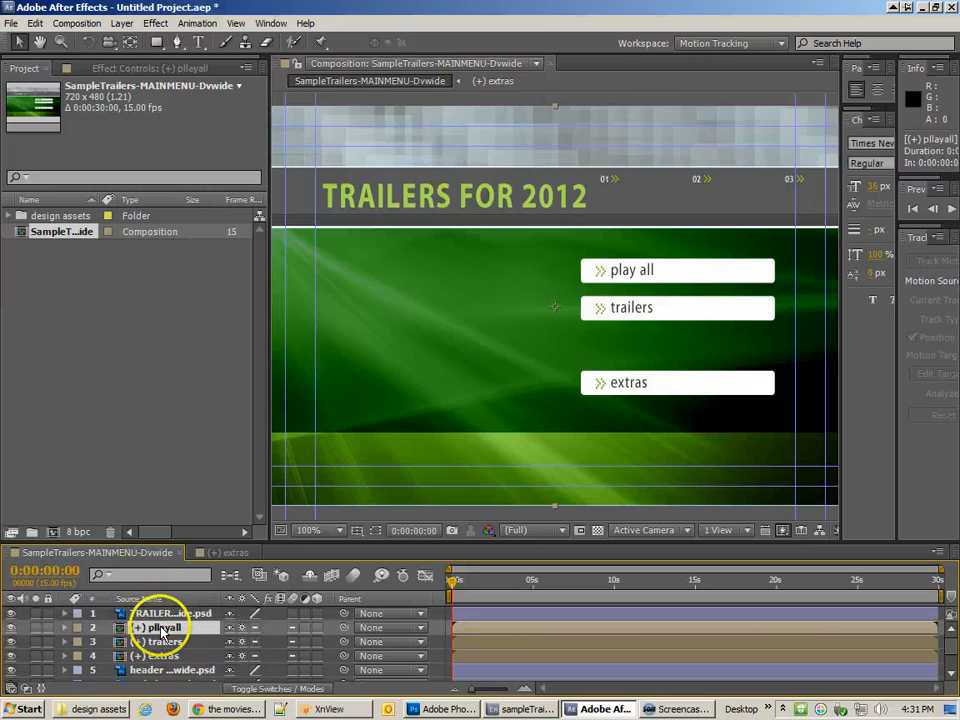
click(160, 655)
click(162, 628)
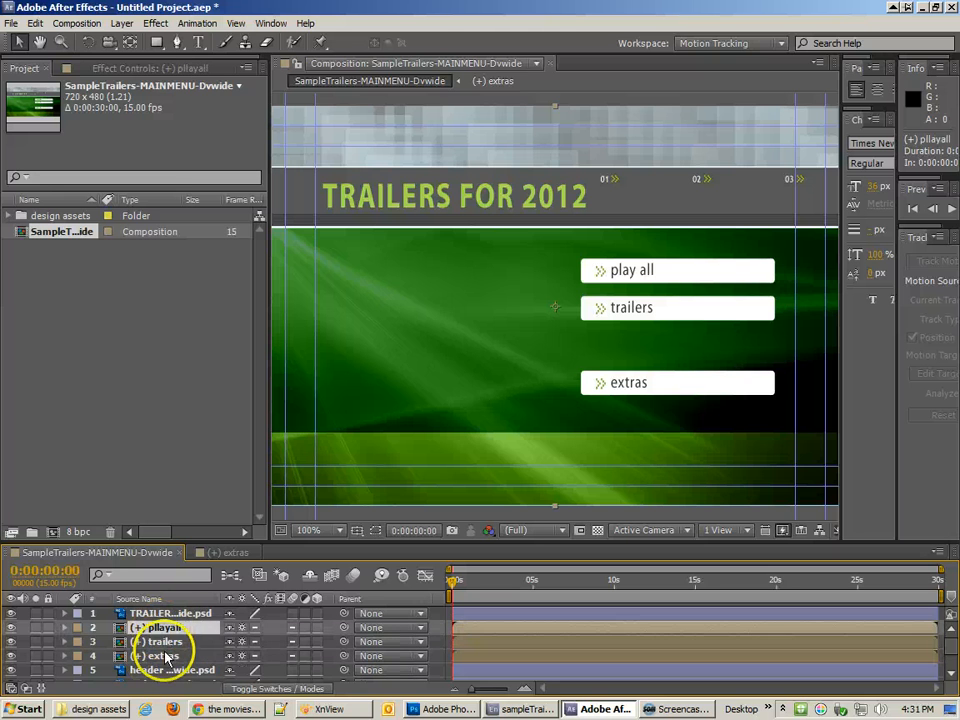
Move the extras, pllayall and trailers compositions out of the layers folder to the project's top level and collapse the design assets folder.
click(162, 641)
click(161, 656)
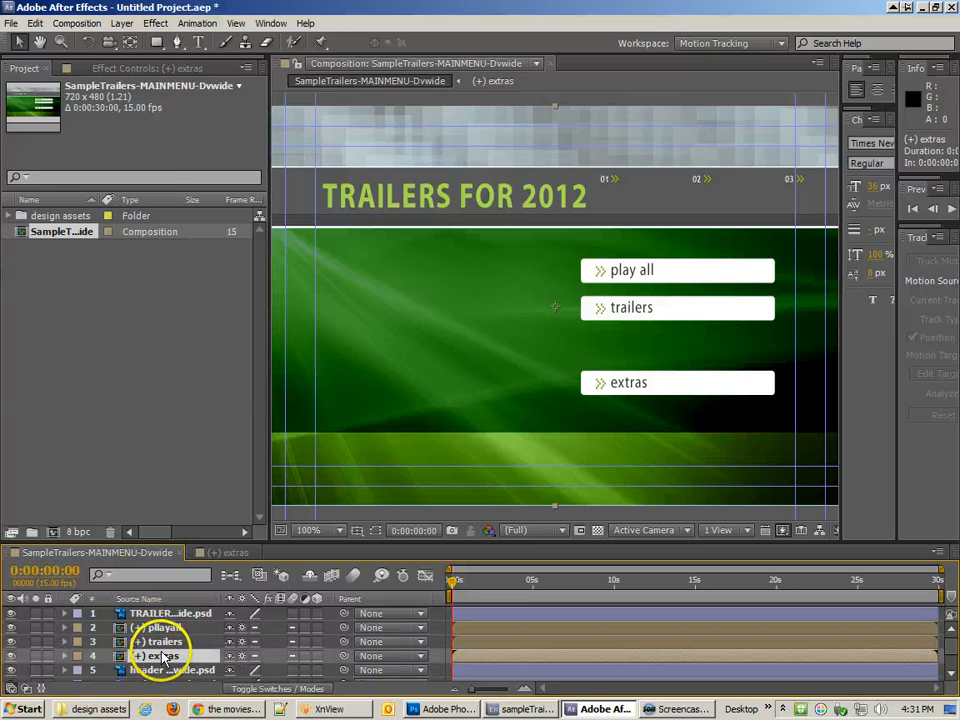
click(10, 219)
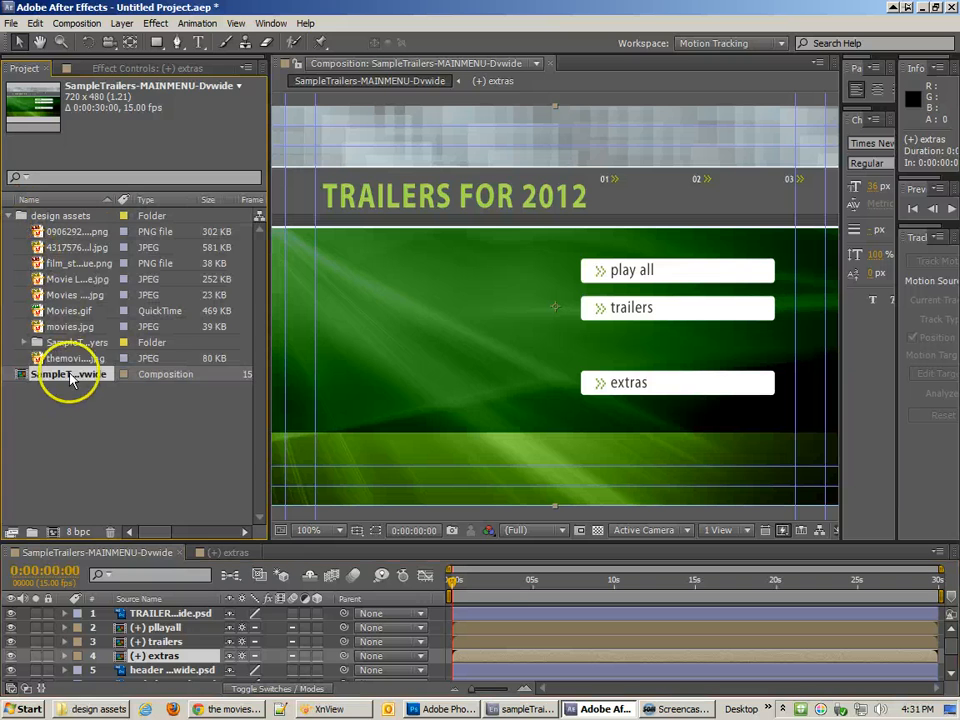
click(26, 347)
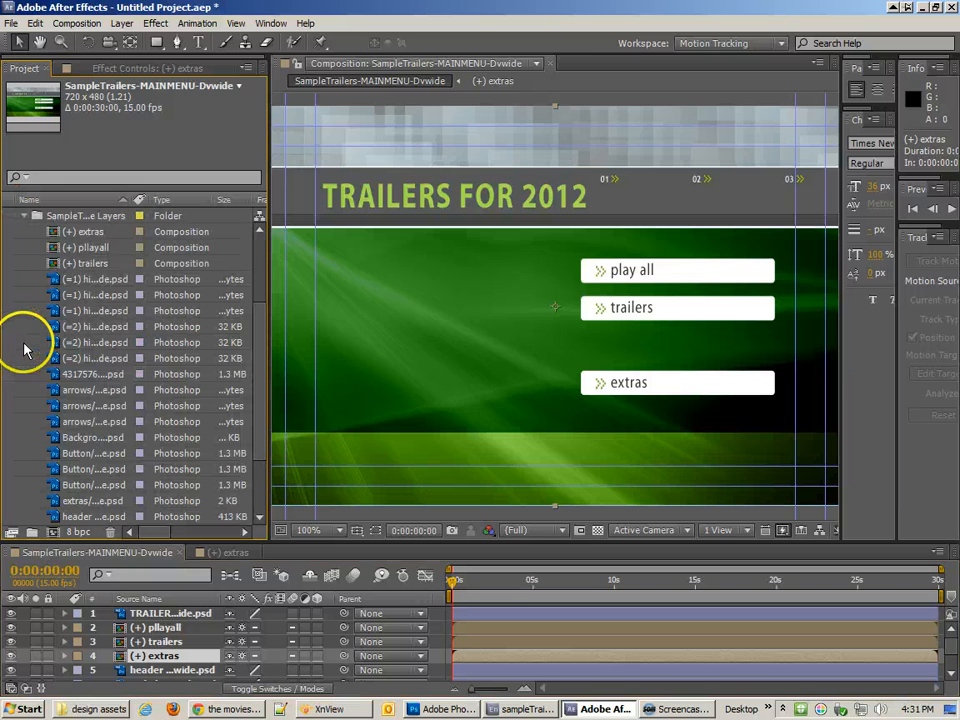
click(57, 264)
shift+click(57, 239)
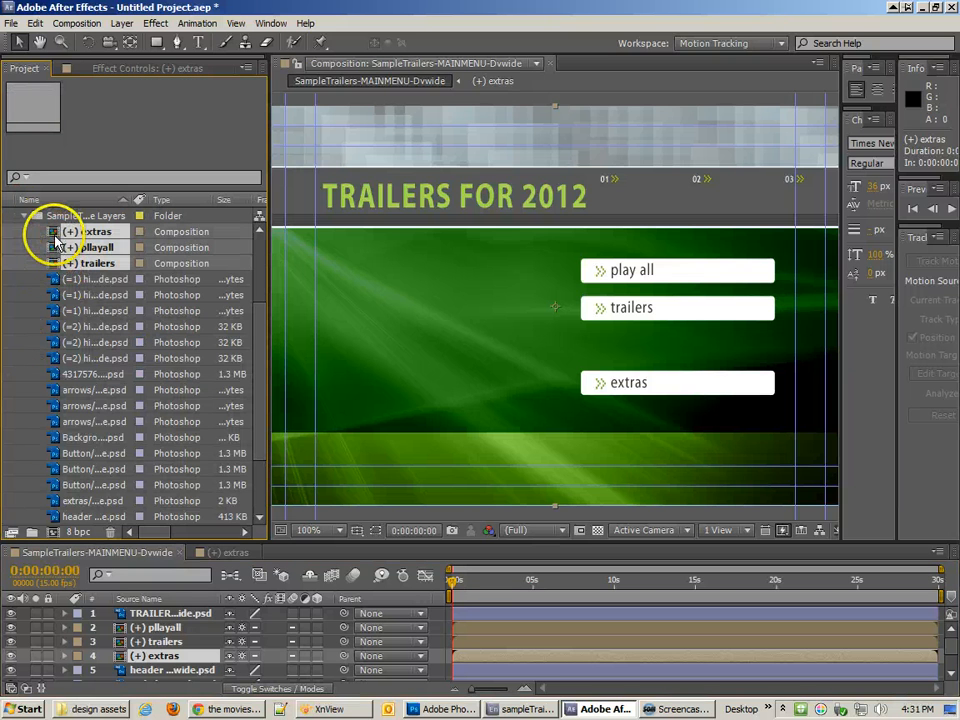
drag(57, 240, 14, 307)
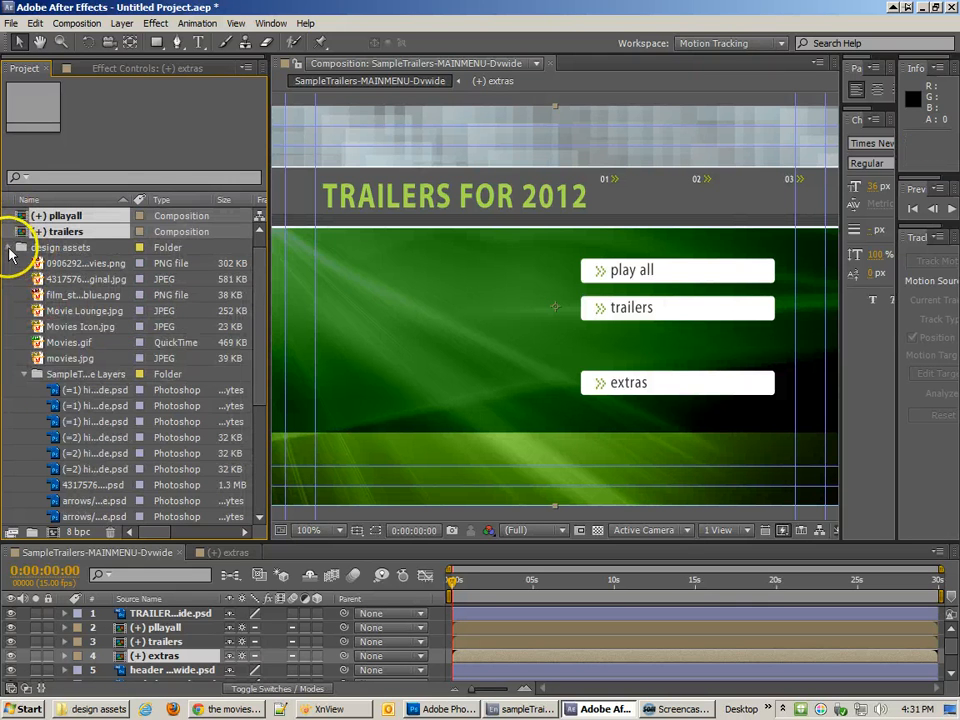
click(9, 248)
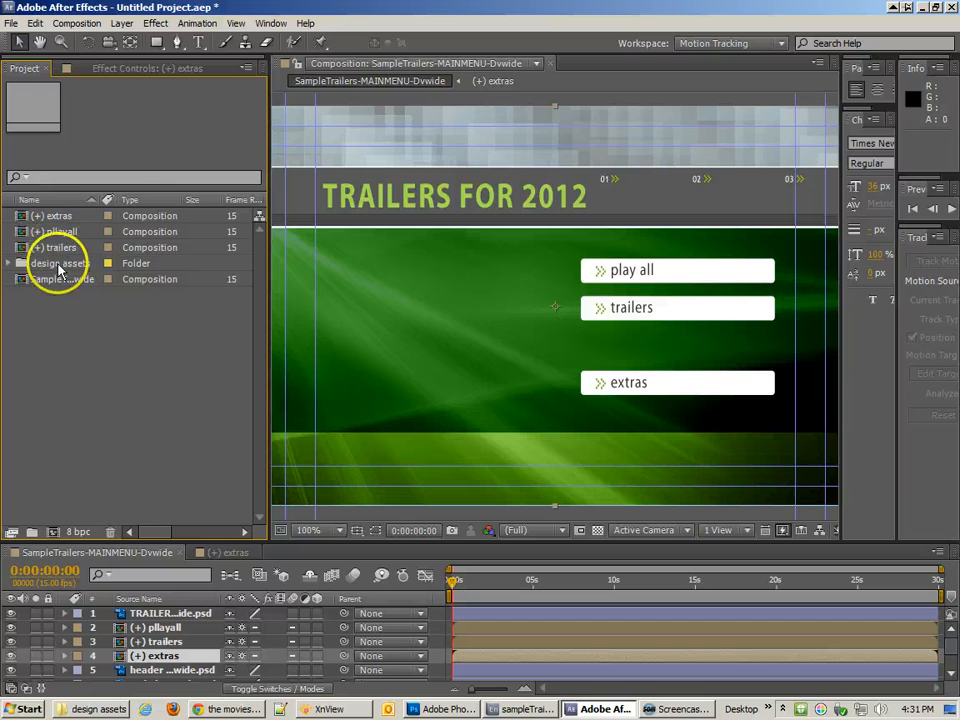
Create a project folder named PRECOMPS and move the extras, pllayall and trailers compositions into it.
click(32, 531)
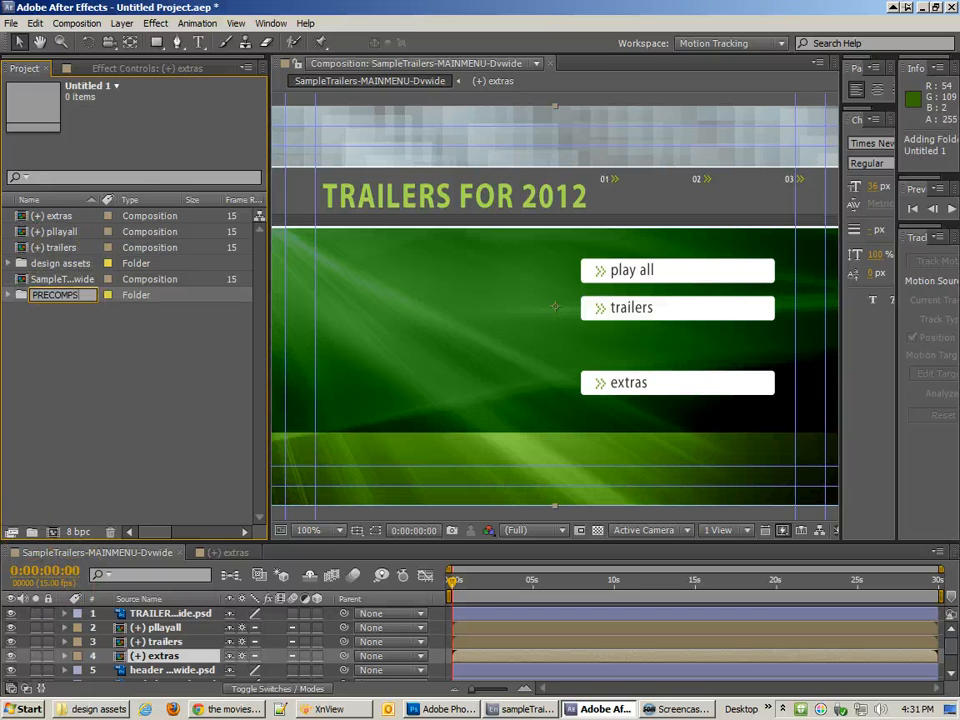
key(Return)
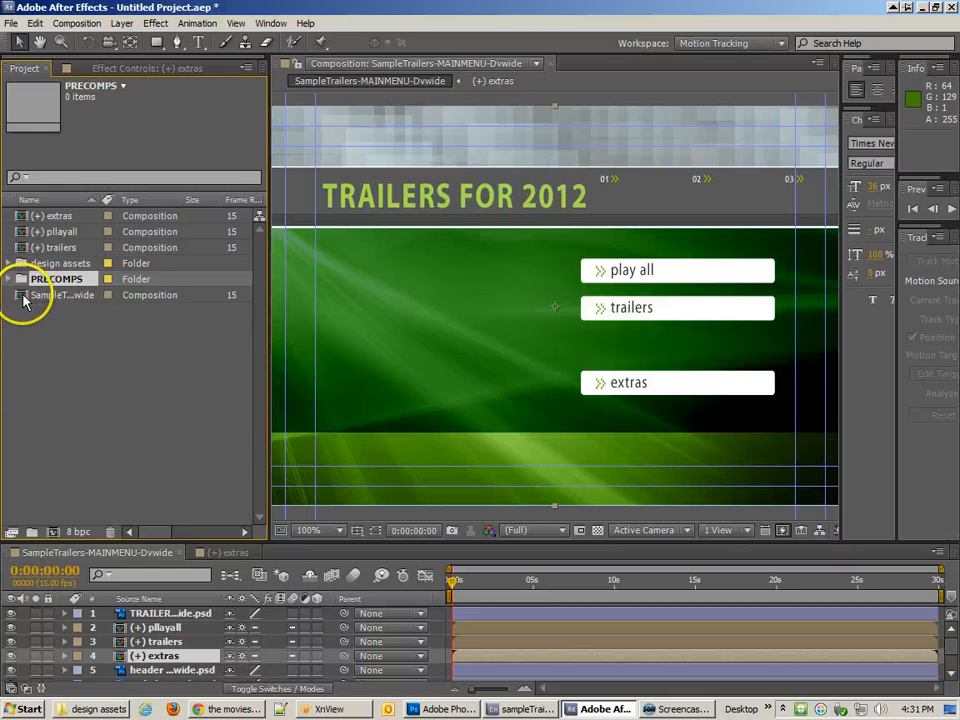
click(36, 246)
shift+click(55, 222)
drag(55, 222, 57, 280)
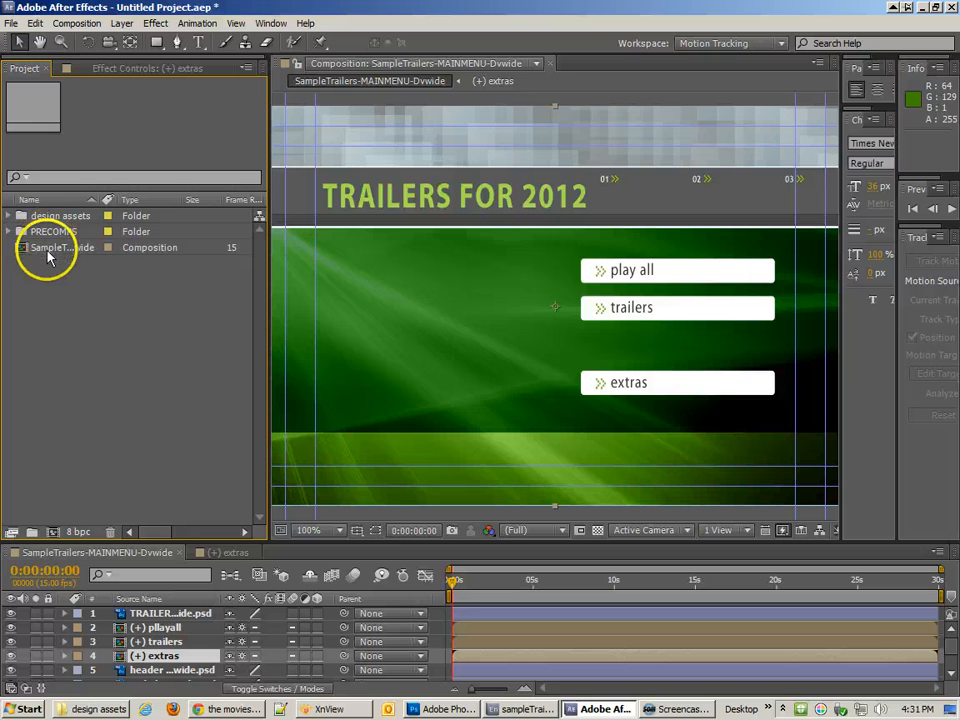
Widen the project's name column to show full item names and expand the design assets folder.
click(50, 248)
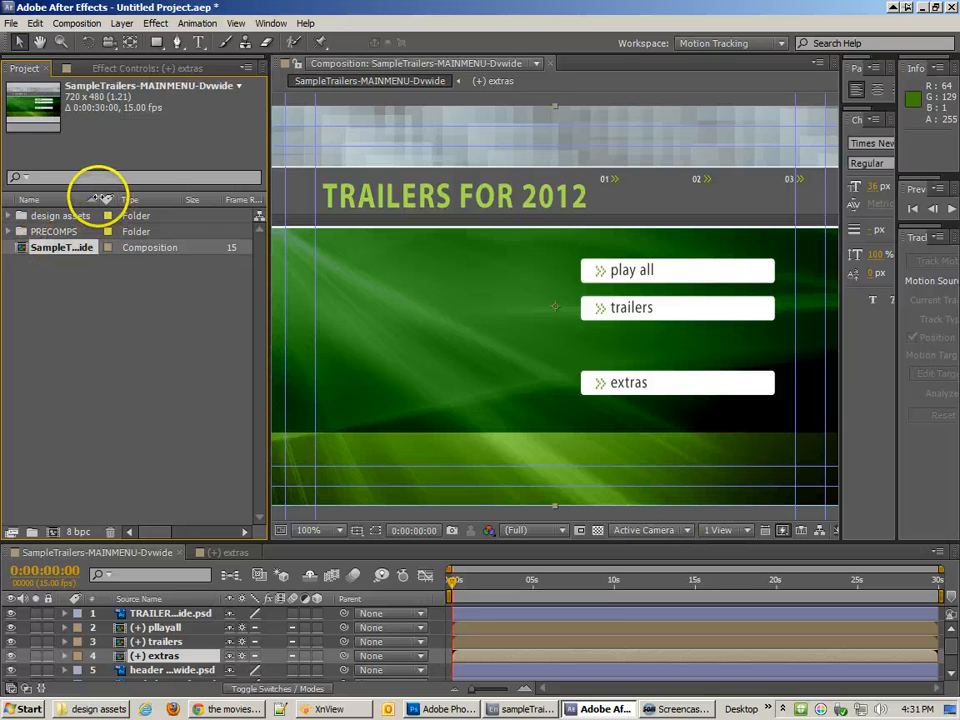
drag(97, 199, 200, 199)
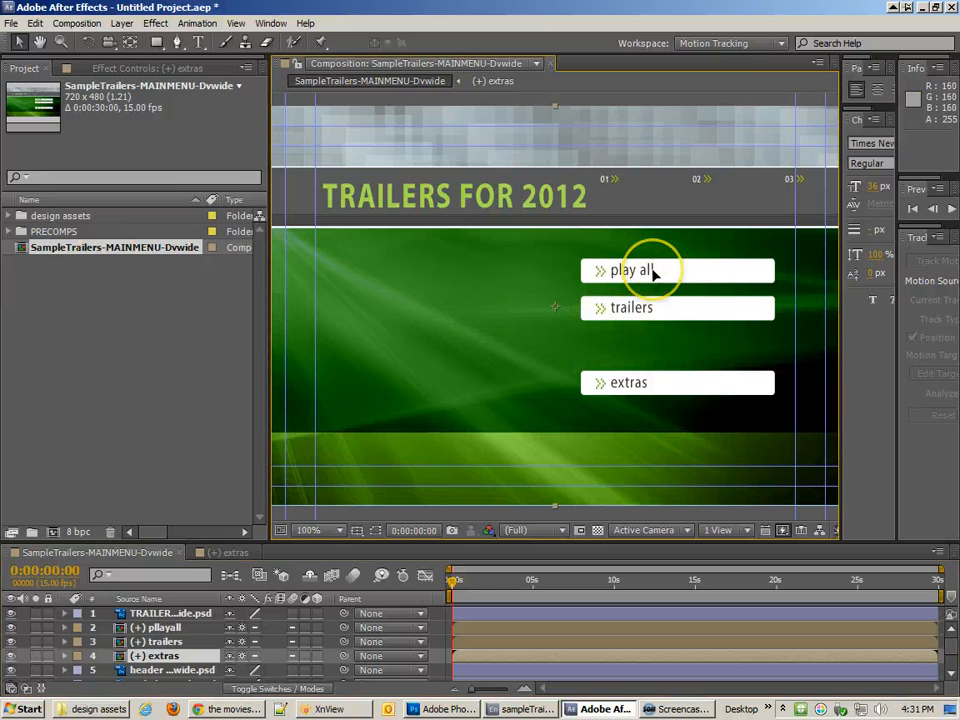
click(9, 216)
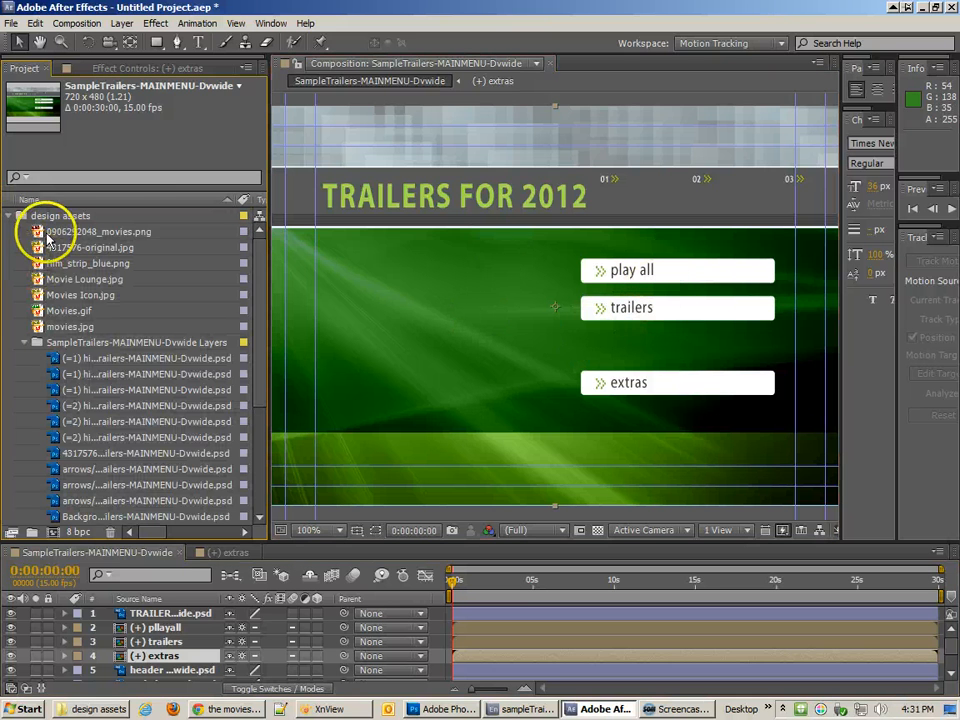
click(45, 231)
click(58, 250)
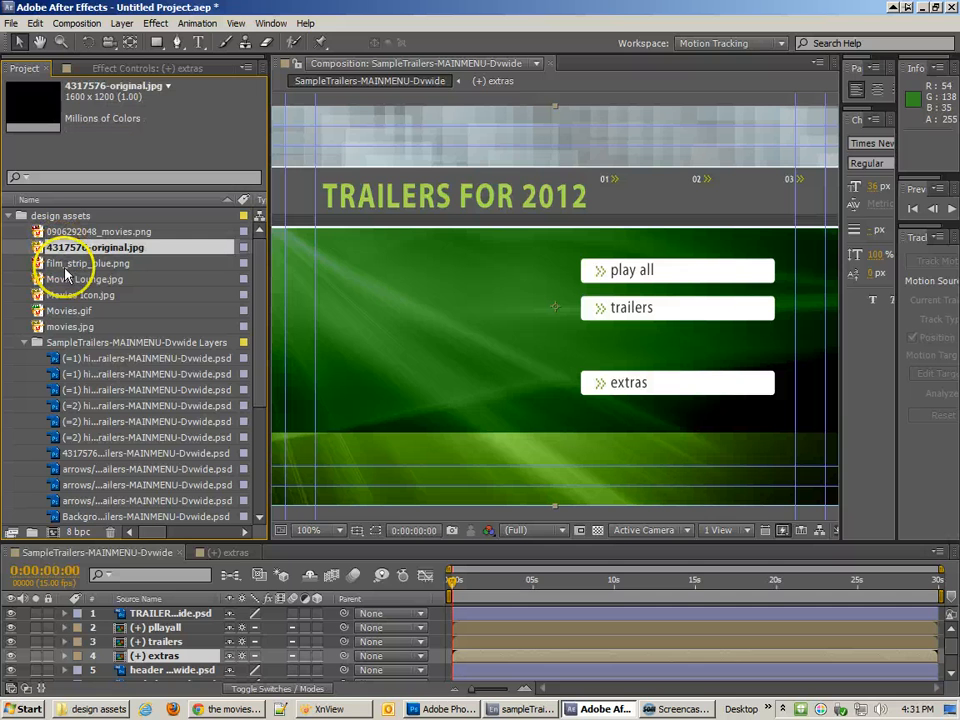
click(36, 232)
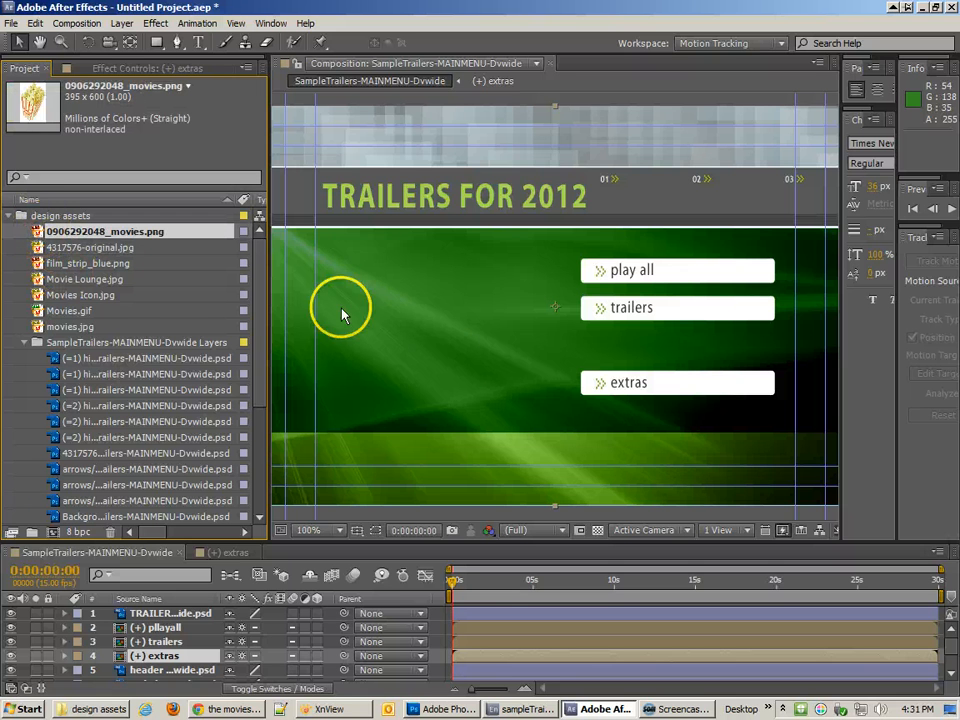
drag(341, 314, 468, 385)
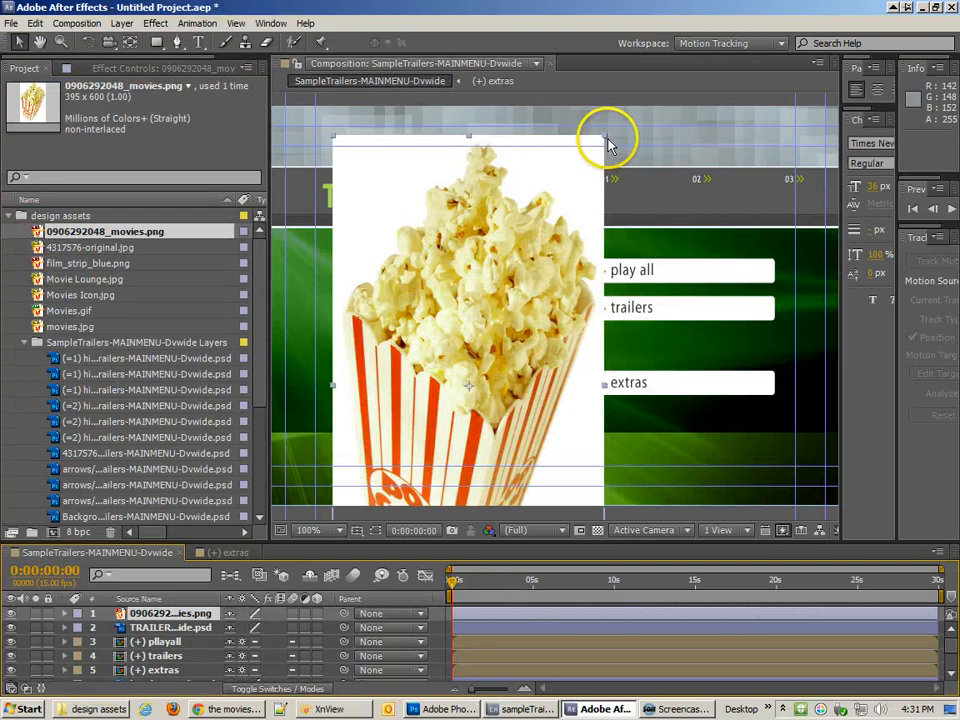
Scale the popcorn image to about 52%, move it up and left, and reduce its height so it clears the title text.
drag(604, 141, 542, 186)
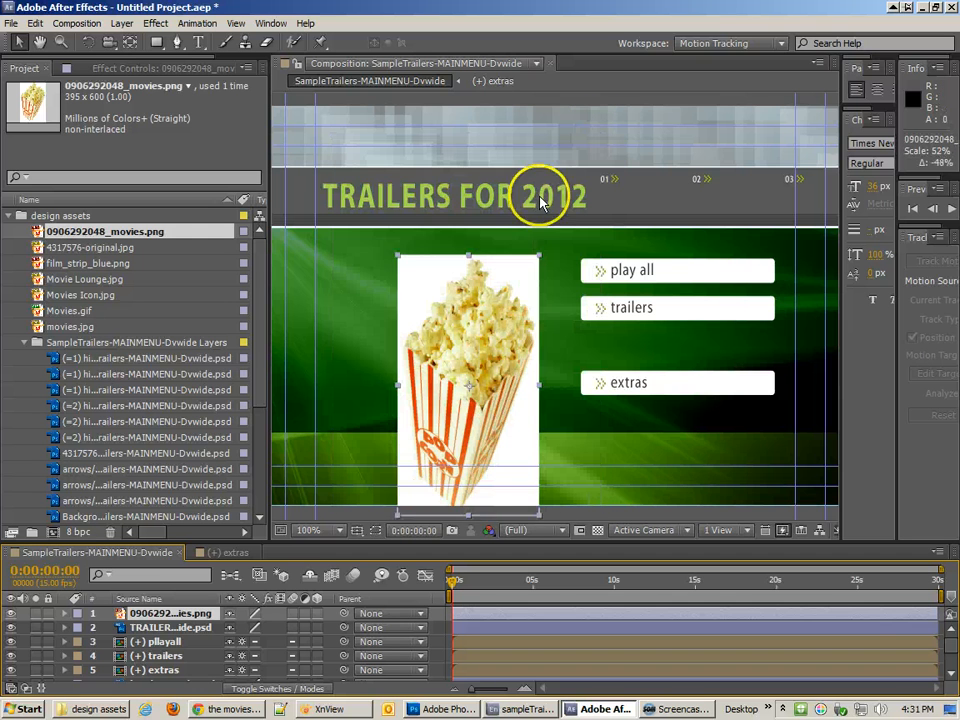
drag(516, 414, 483, 347)
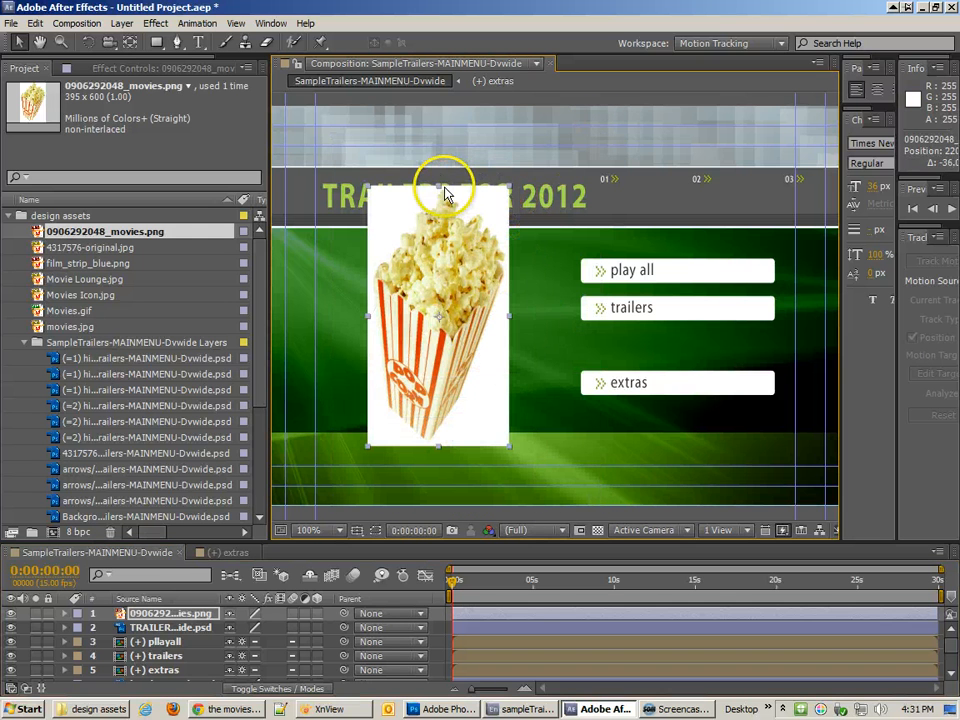
drag(438, 188, 441, 222)
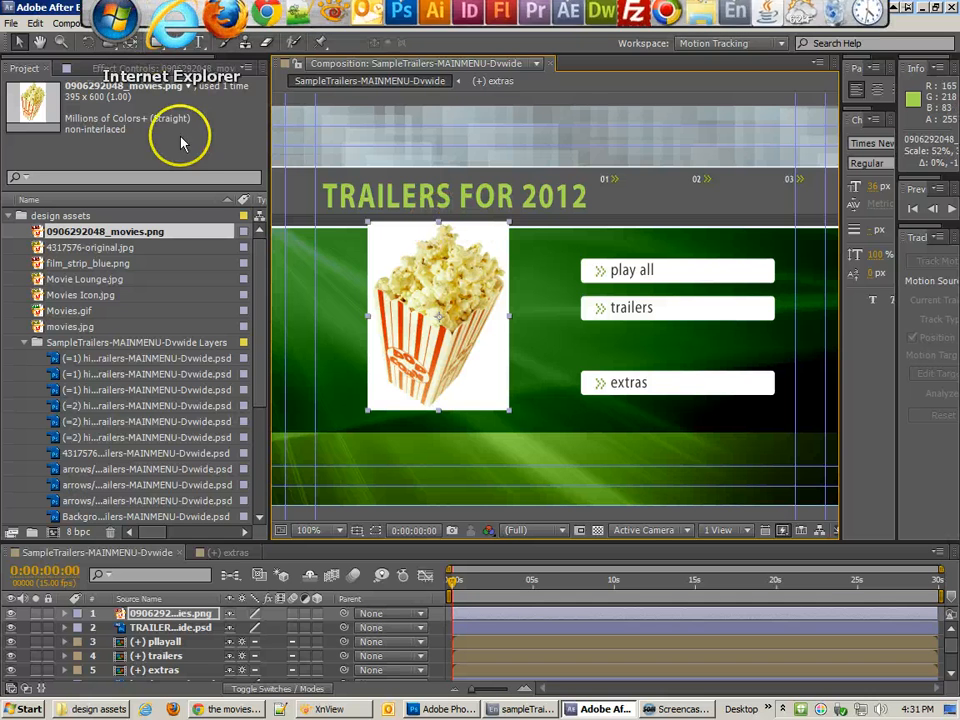
Key out the popcorn image's white background with Color Key at Color Tolerance 5, and move the image down closer to the menu buttons.
click(157, 25)
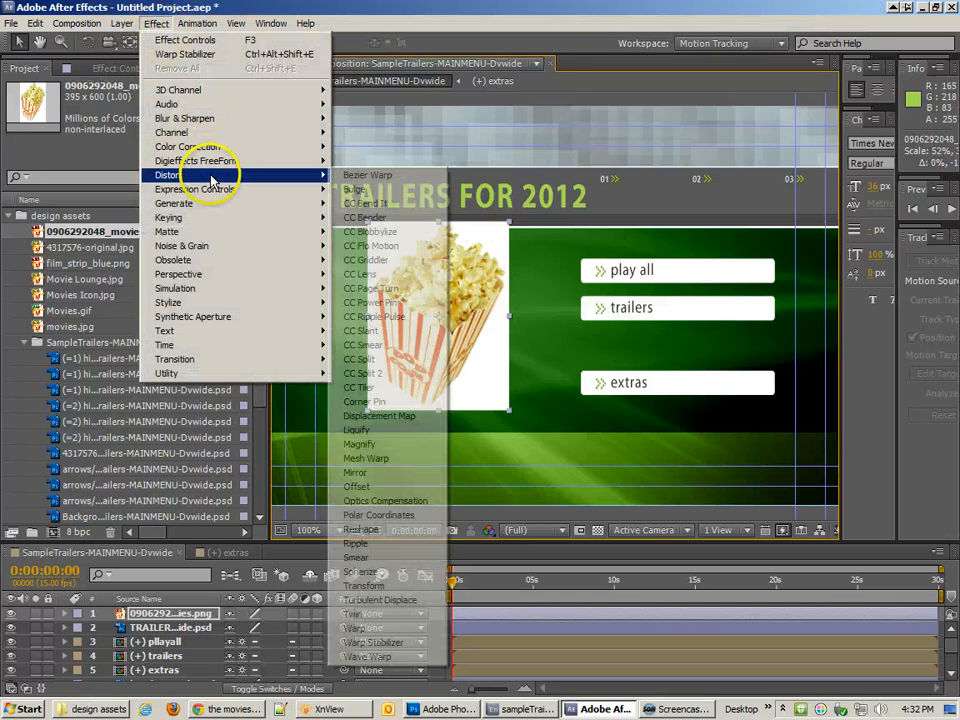
mouse_move(215, 150)
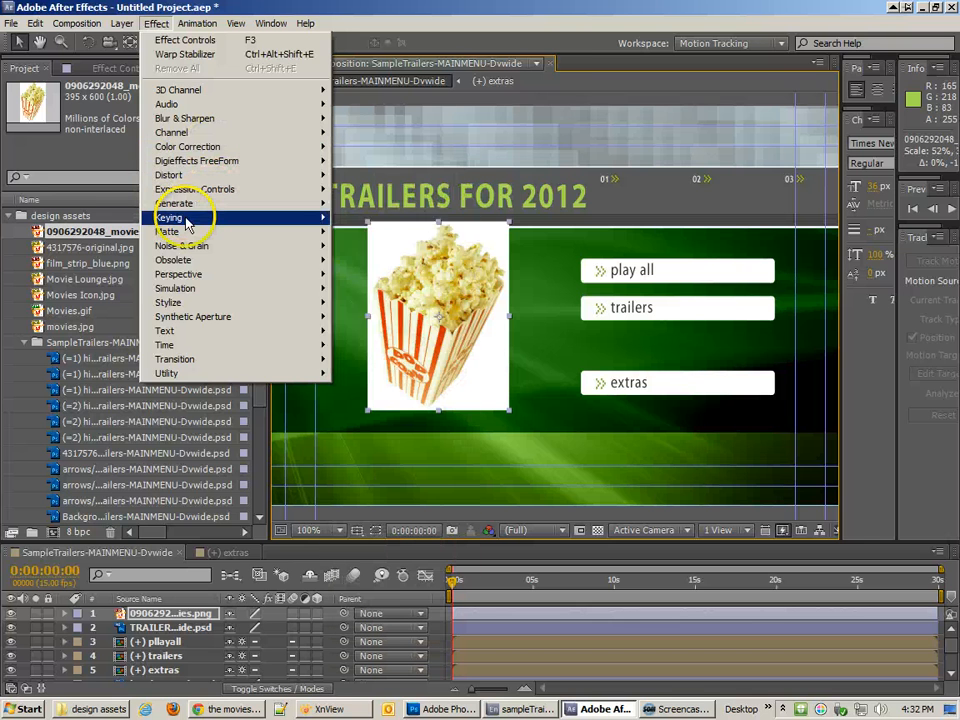
mouse_move(193, 217)
click(370, 246)
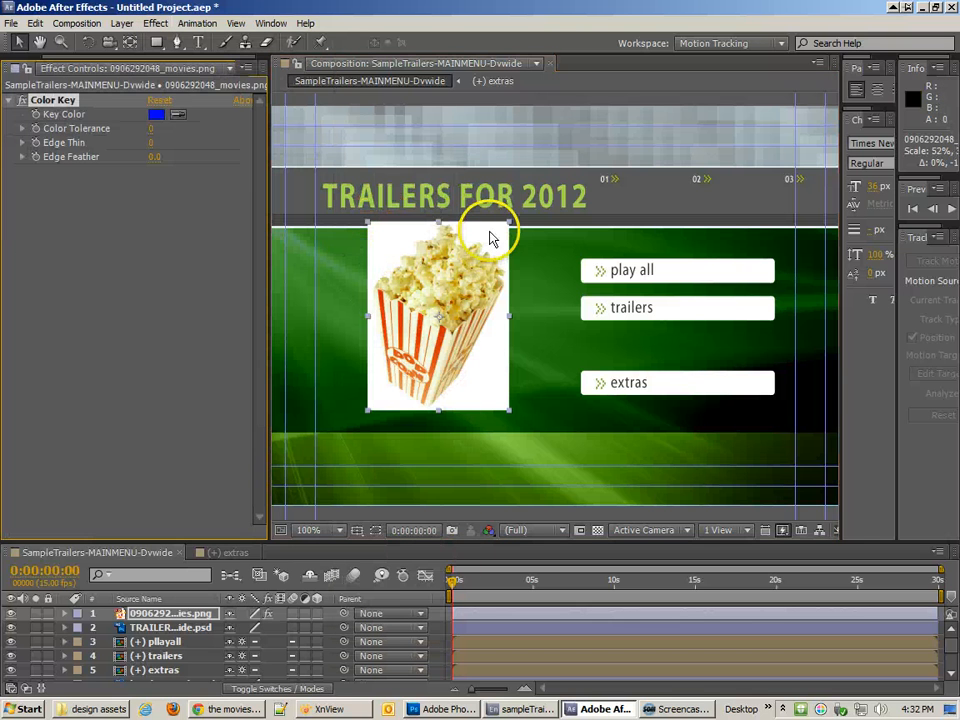
click(177, 116)
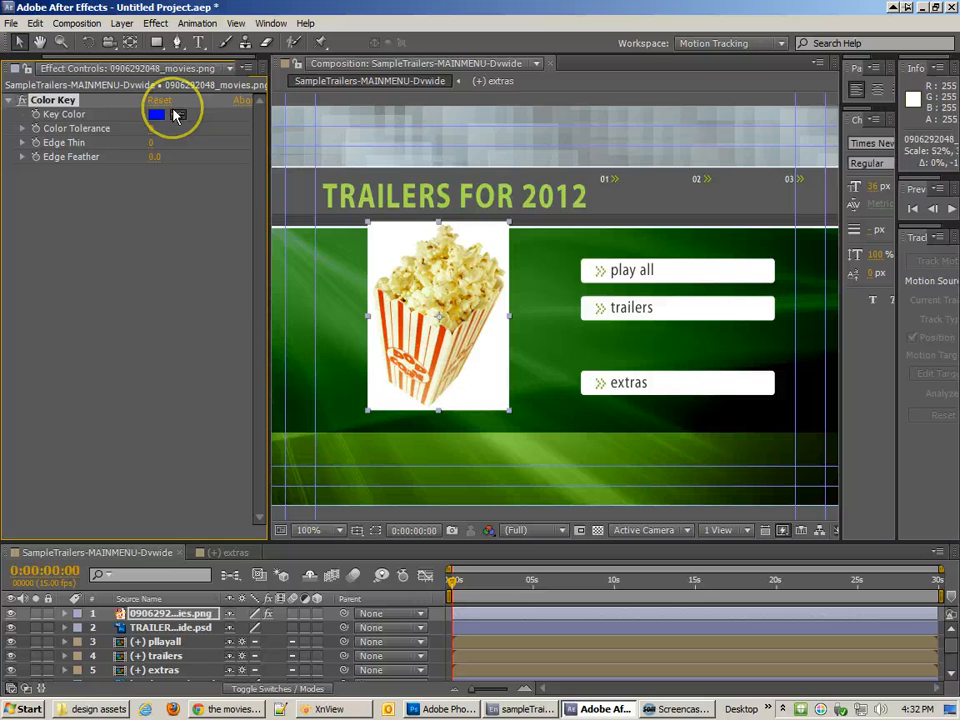
click(490, 228)
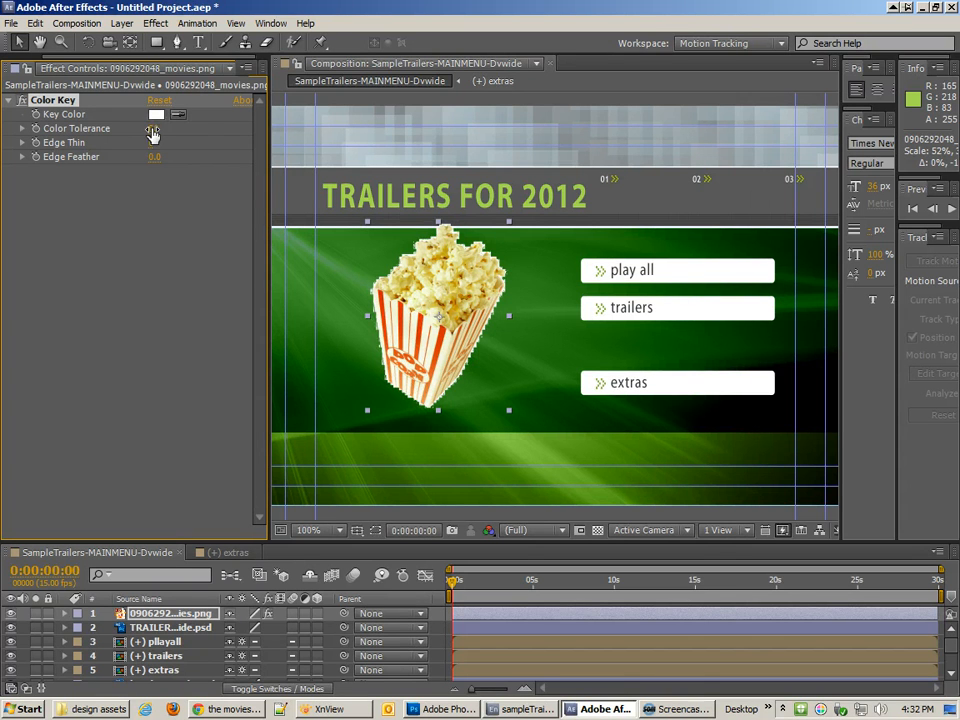
mouse_move(155, 128)
mouse_down()
mouse_move(152, 148)
mouse_move(147, 136)
mouse_up()
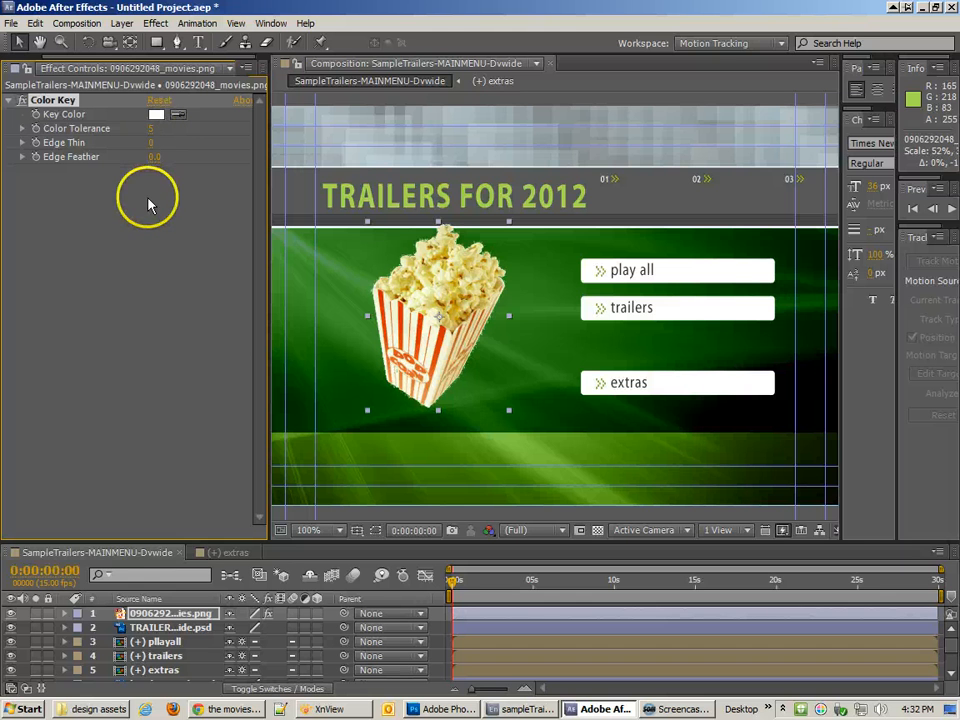
drag(470, 298, 526, 353)
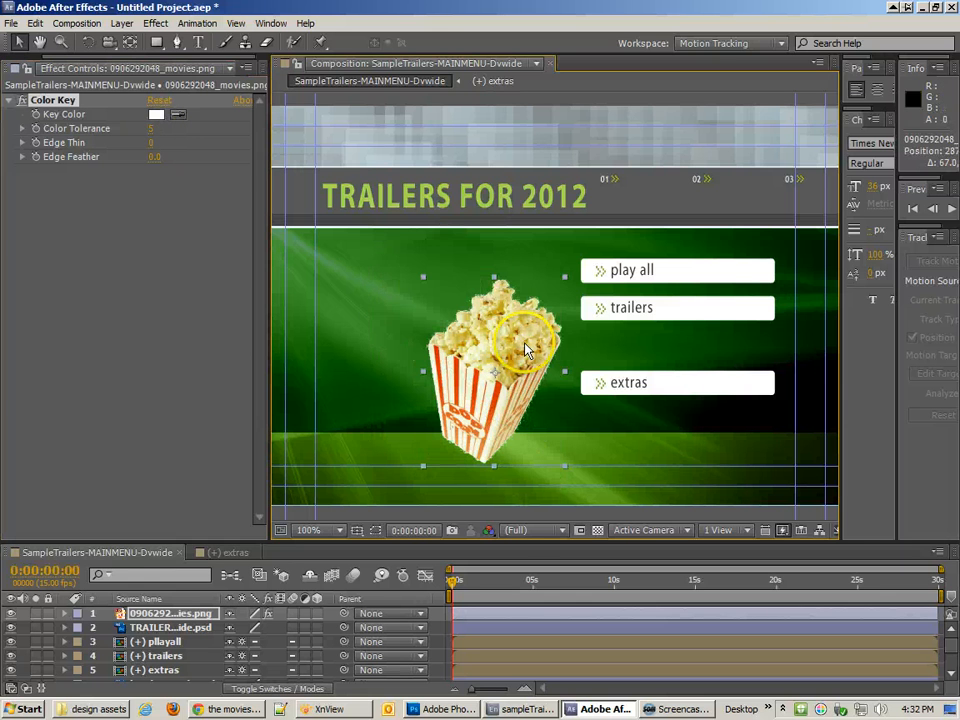
Apply a Drop Shadow effect to the popcorn image with a white shadow color and 100% opacity.
click(197, 23)
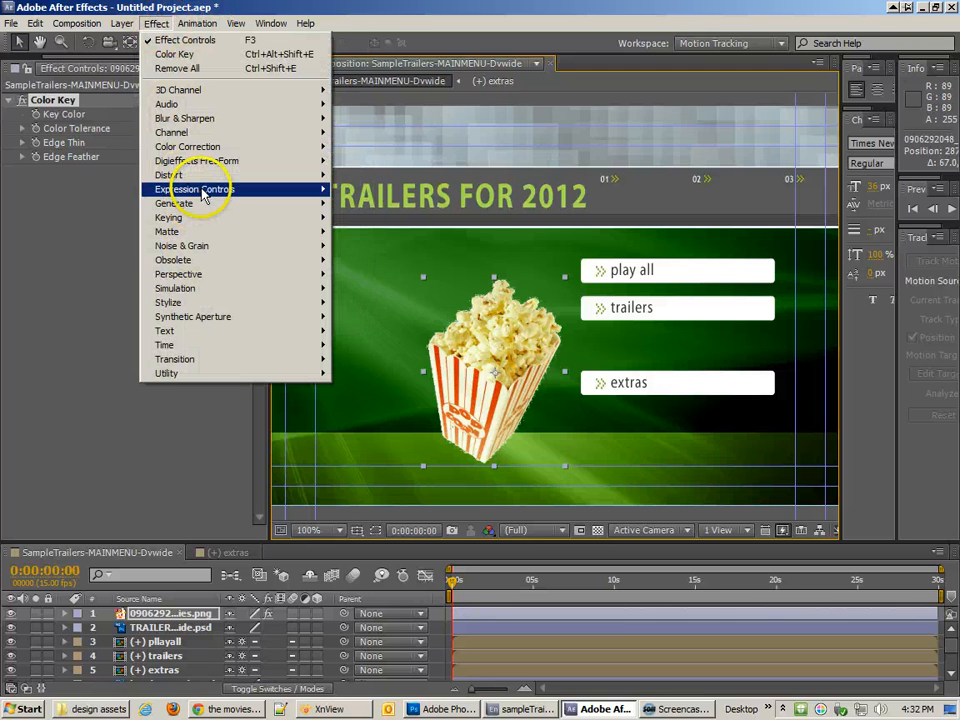
mouse_move(203, 195)
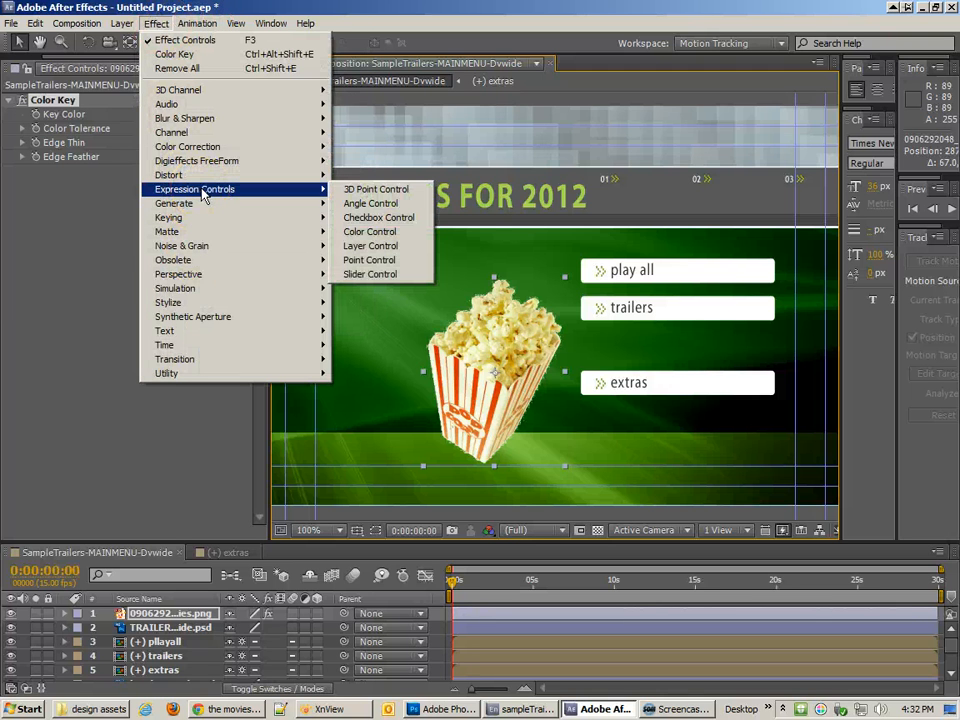
mouse_move(199, 289)
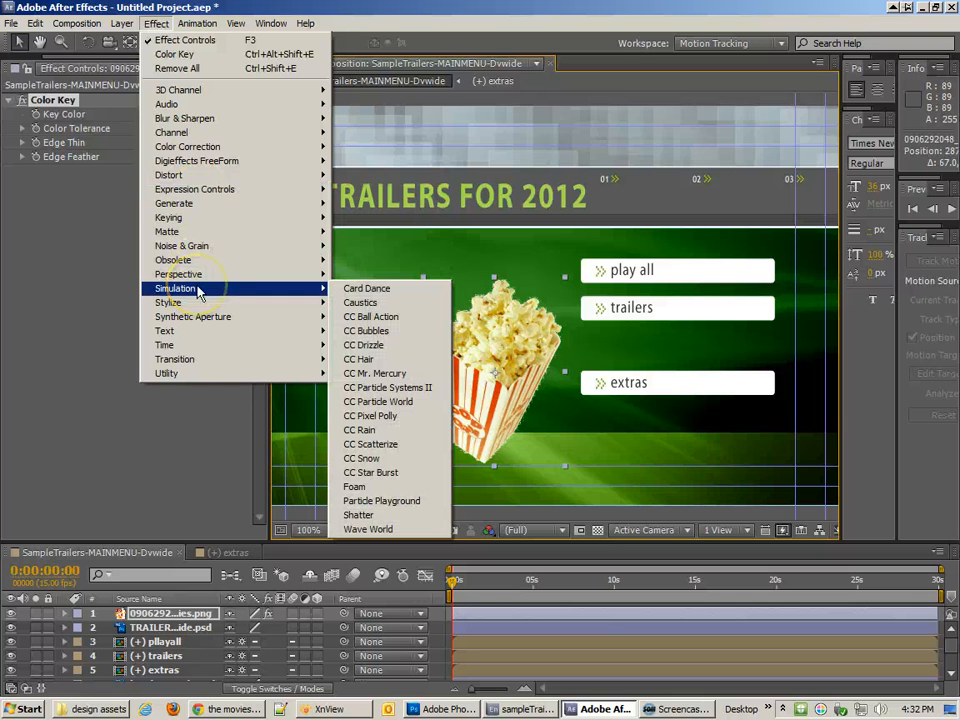
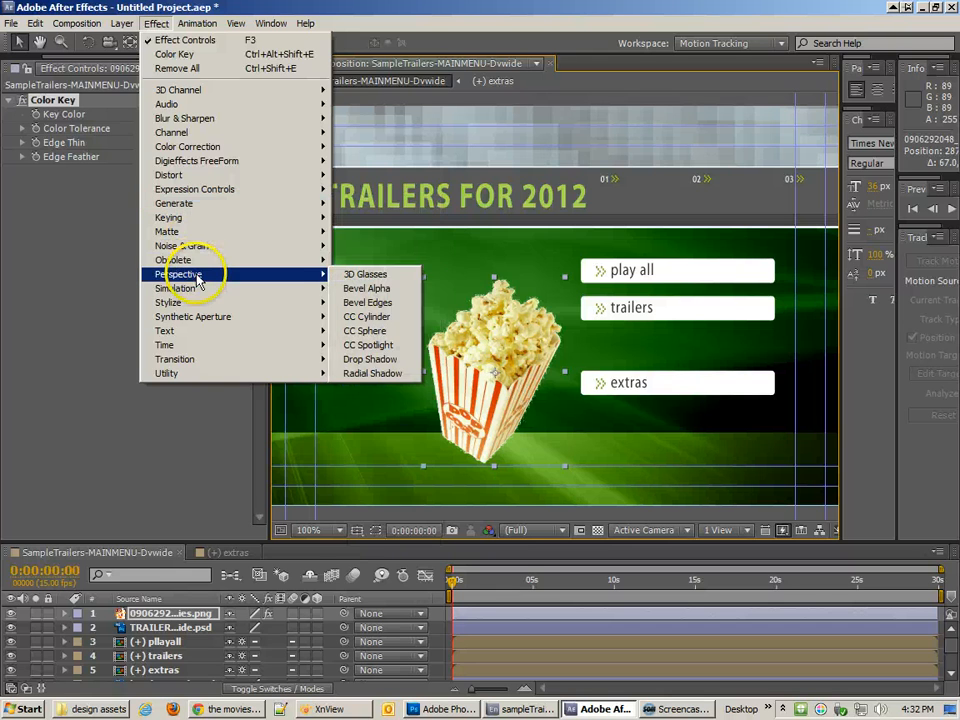
click(378, 360)
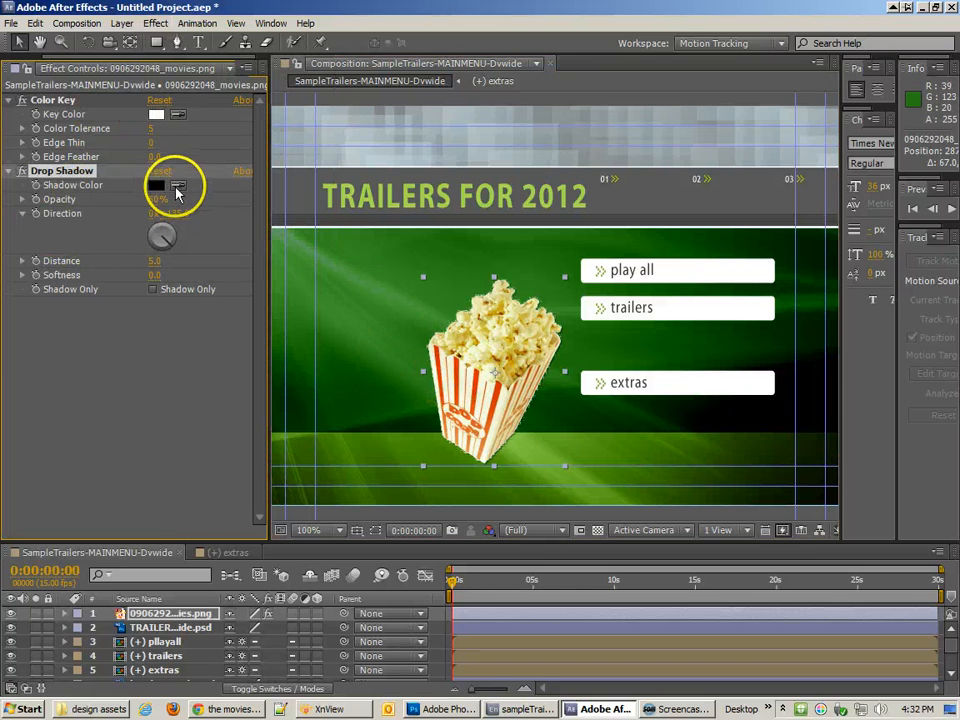
click(176, 192)
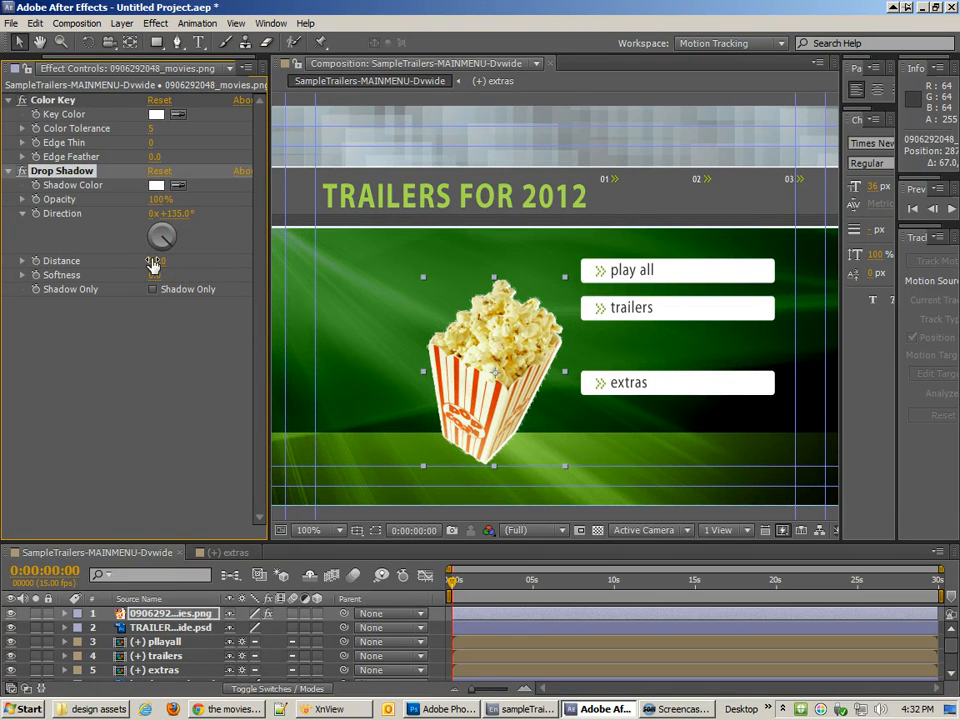
Turn the popcorn's drop shadow into a glow with Softness 89 and Distance 0, and move the image down to the composition's lower edge.
drag(157, 276, 200, 278)
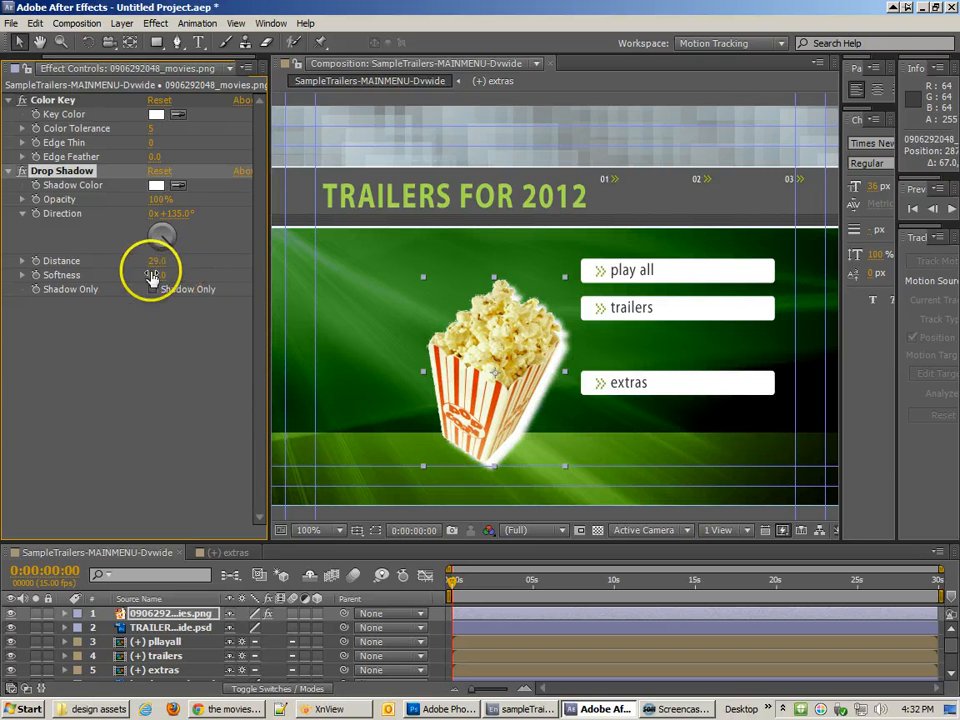
click(157, 261)
text(0)
key(Return)
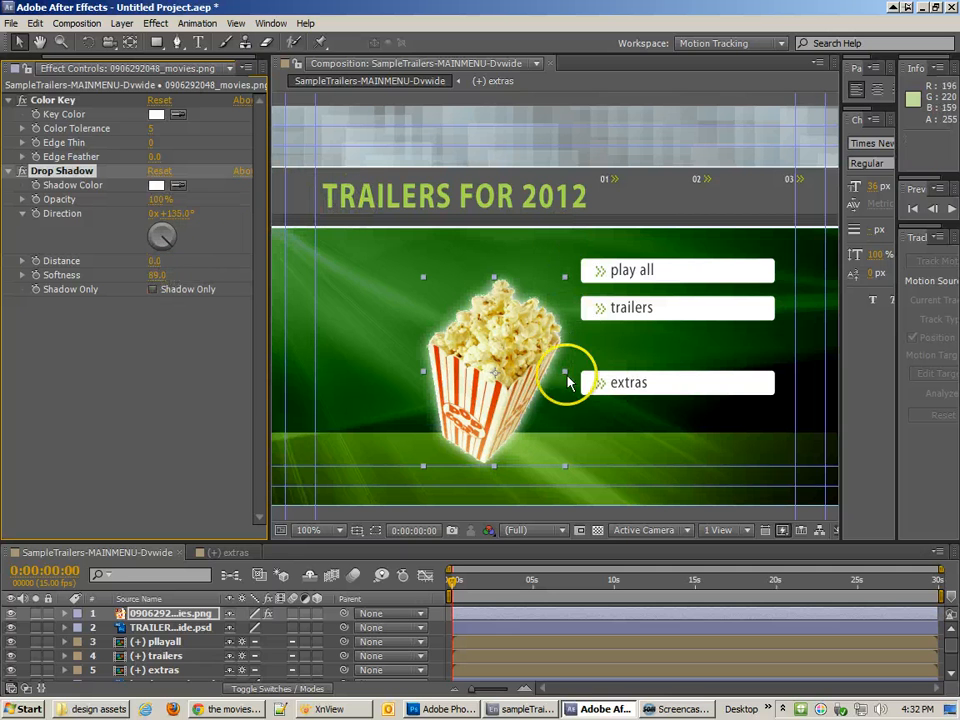
drag(524, 366, 519, 403)
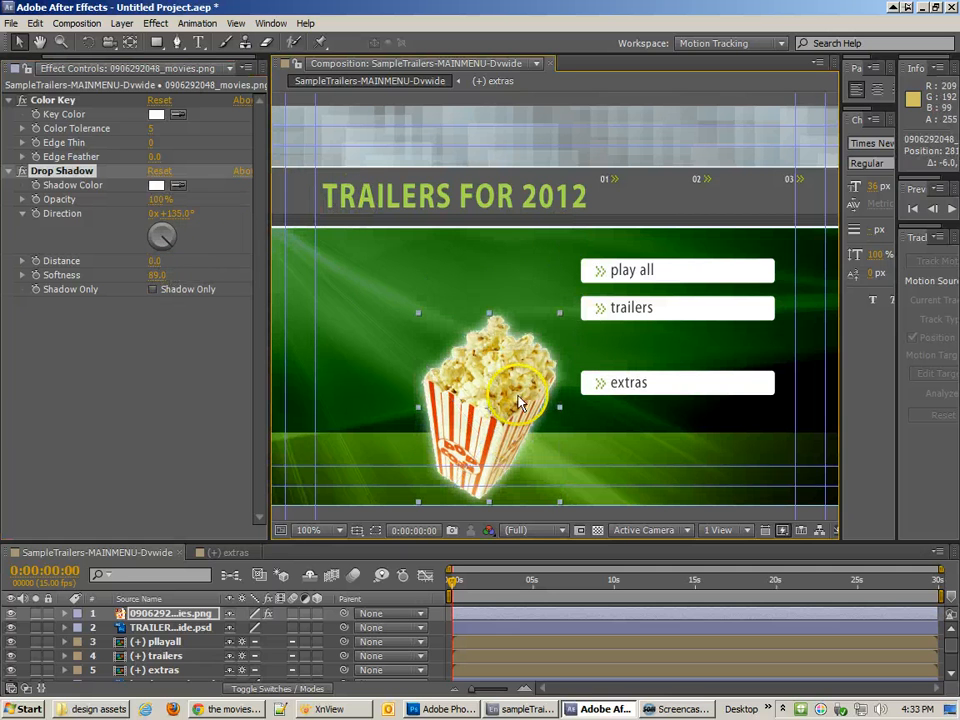
Change the popcorn's drop shadow color to yellow ECD409, and move the image to the left margin guide near the composition's lower edge.
click(156, 185)
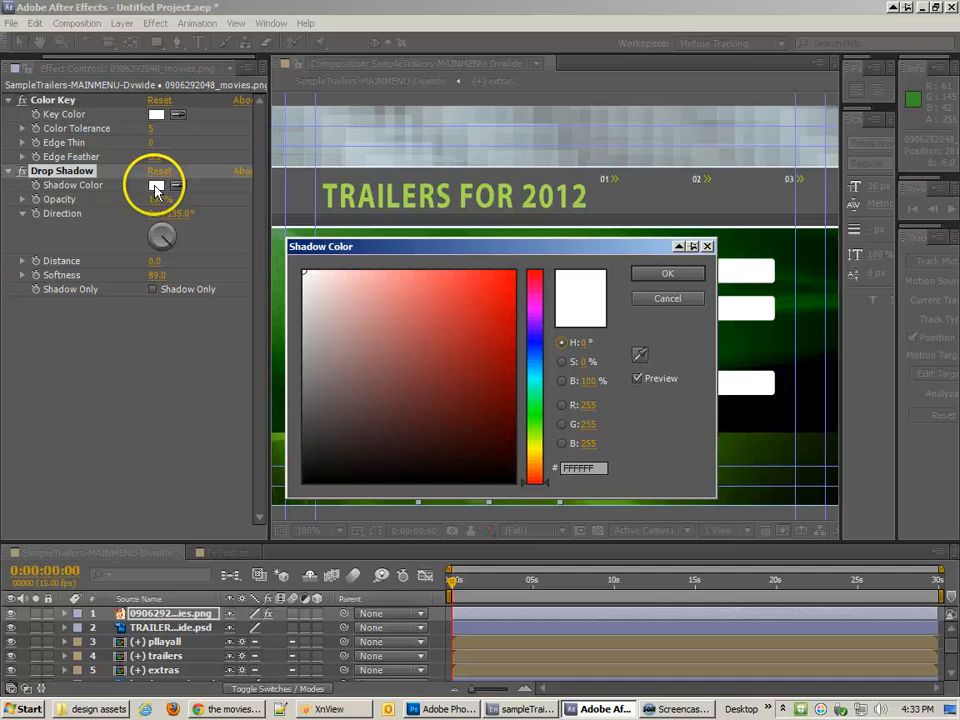
click(535, 450)
click(506, 288)
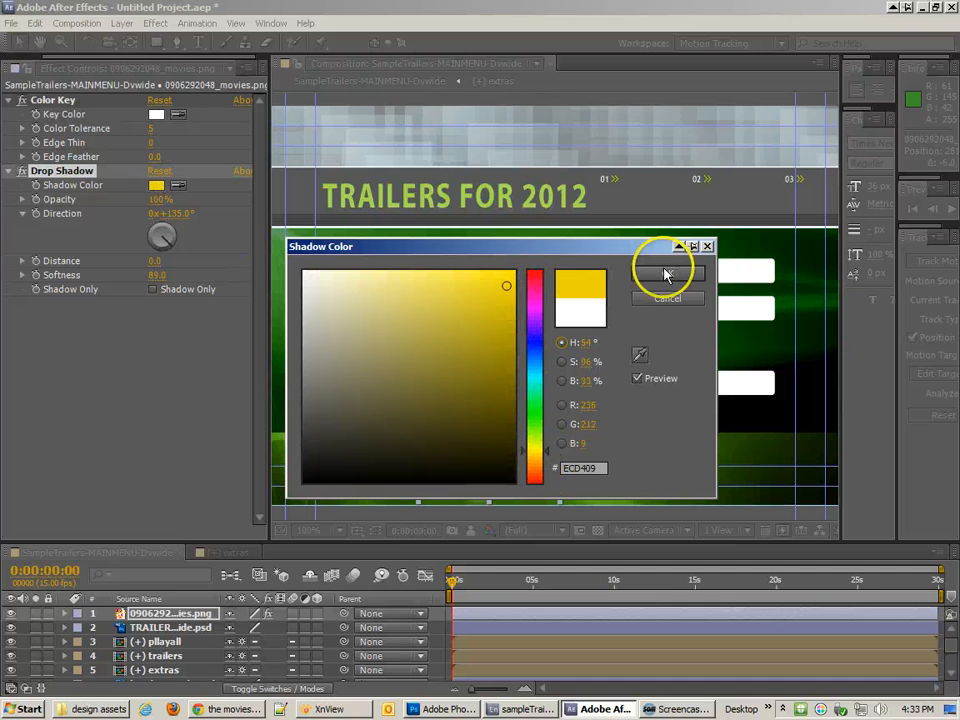
click(667, 273)
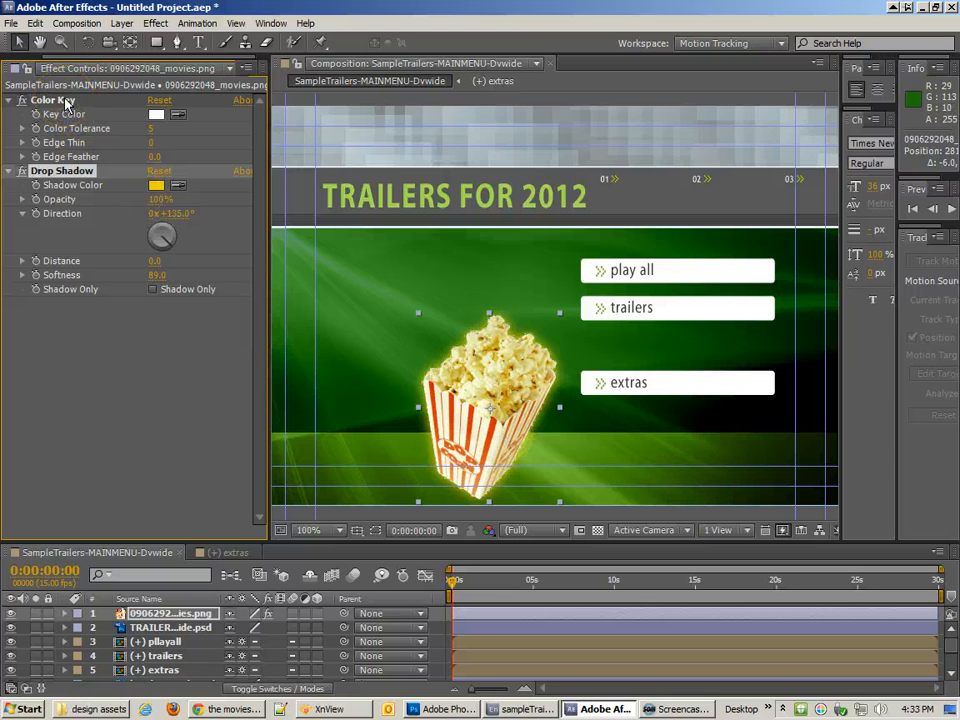
drag(510, 405, 418, 443)
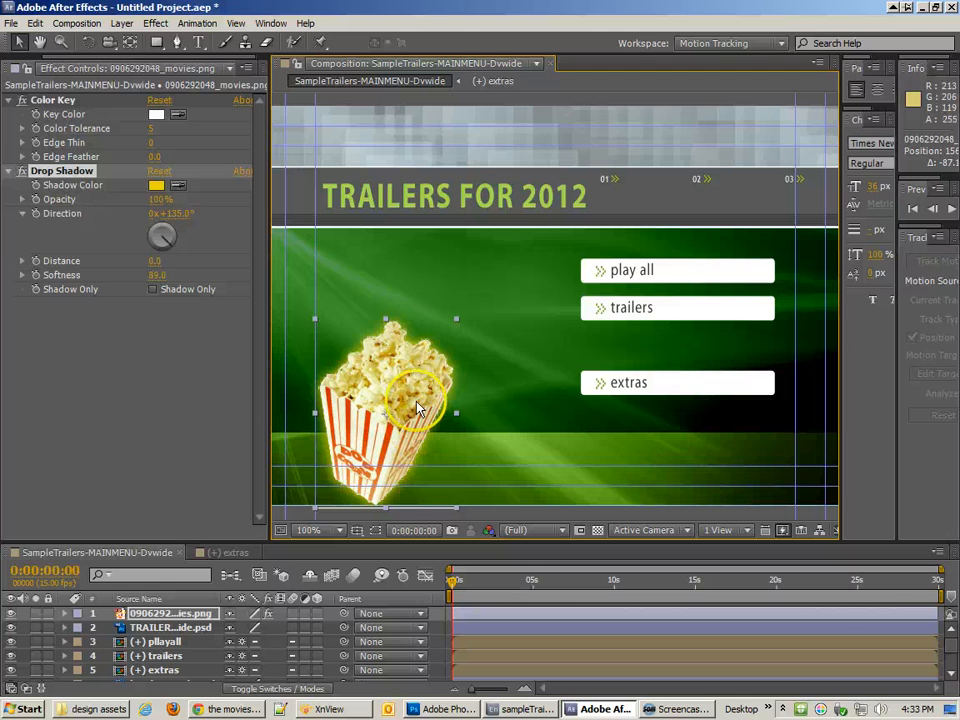
click(502, 205)
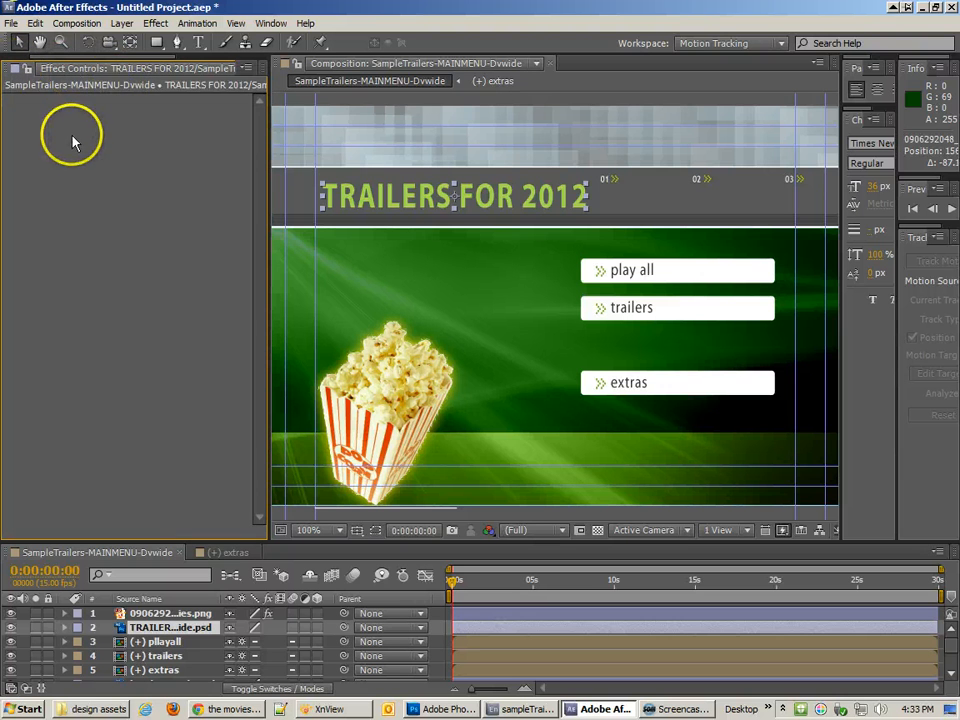
click(242, 68)
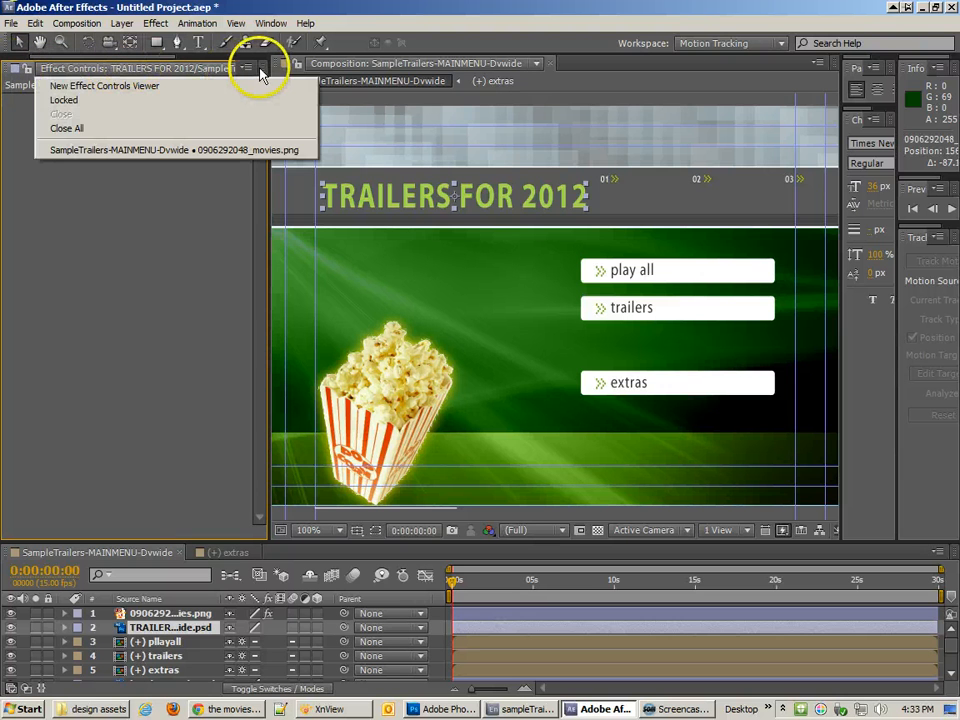
click(244, 67)
click(246, 69)
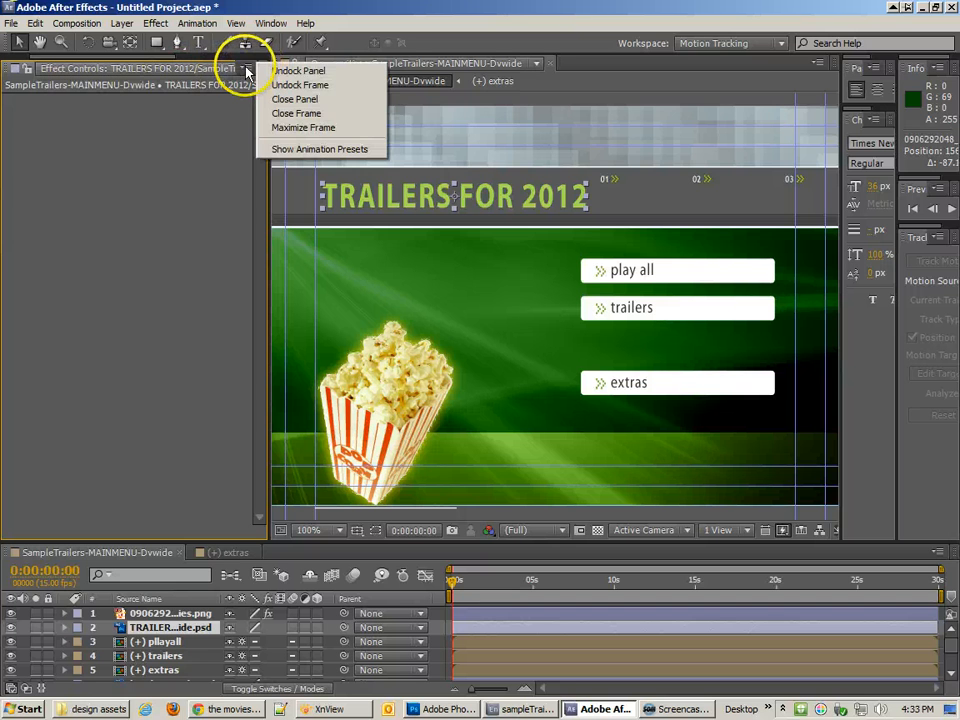
click(244, 70)
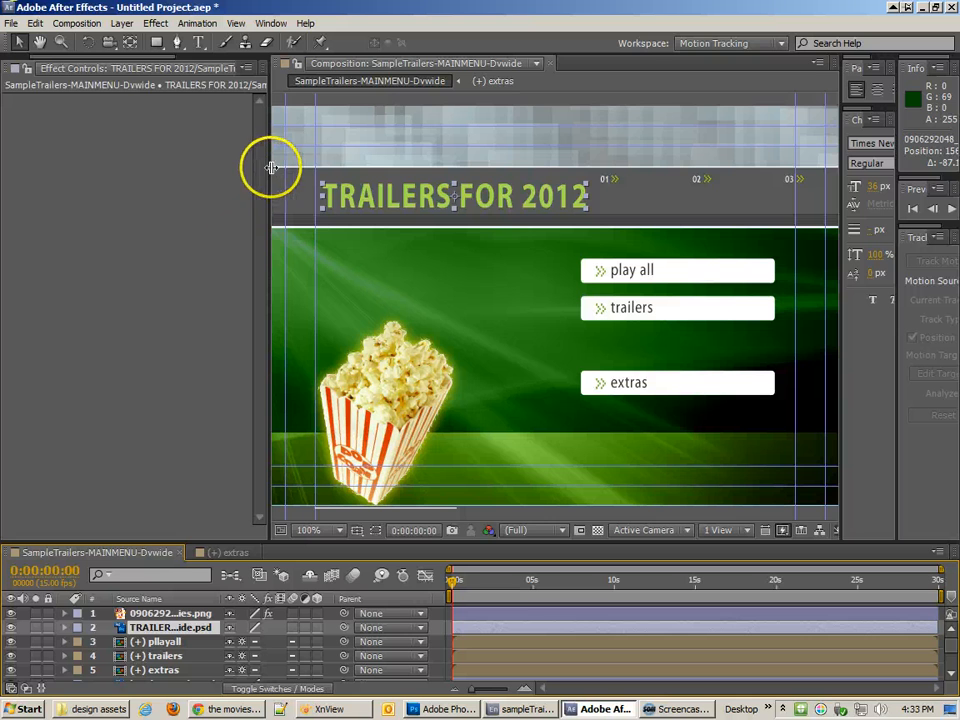
Preview the imported design assets and add Movies.gif to the main menu composition.
drag(270, 167, 422, 168)
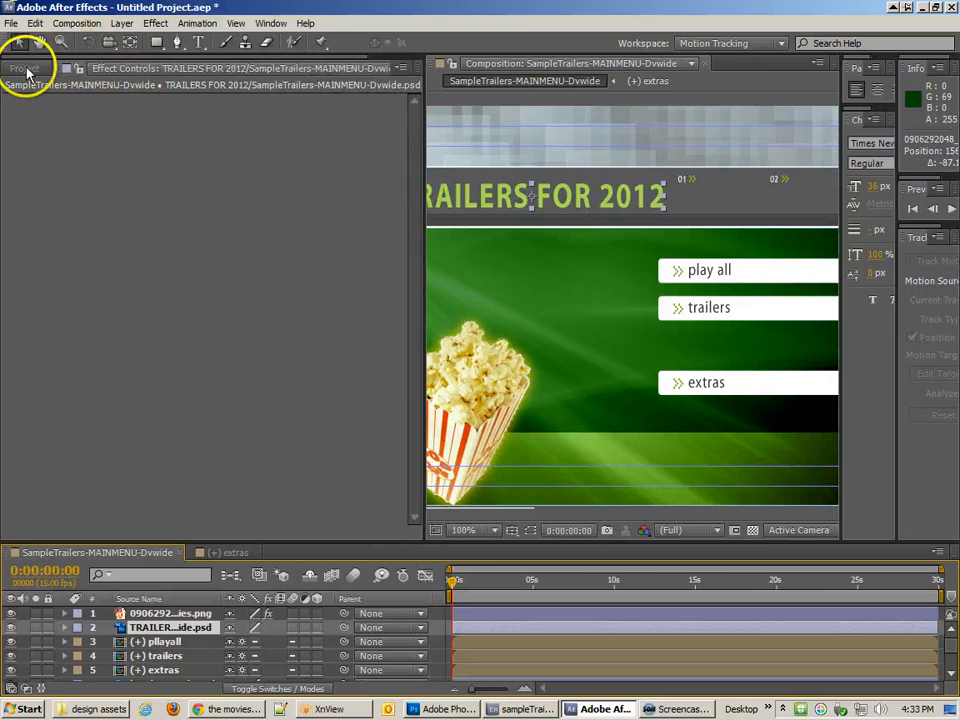
click(24, 67)
click(55, 263)
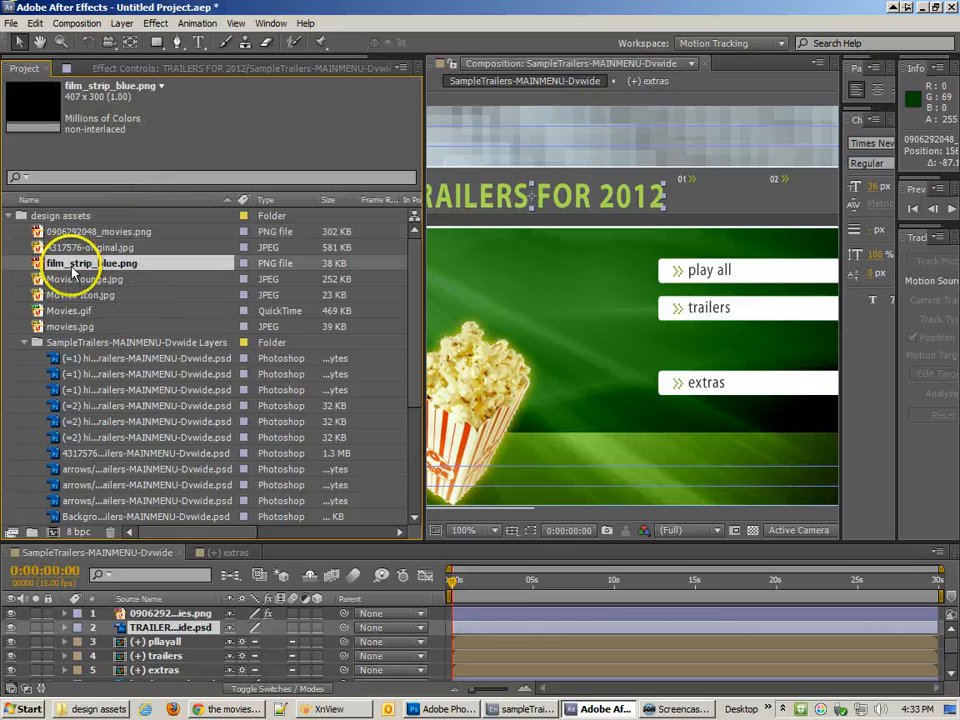
click(72, 281)
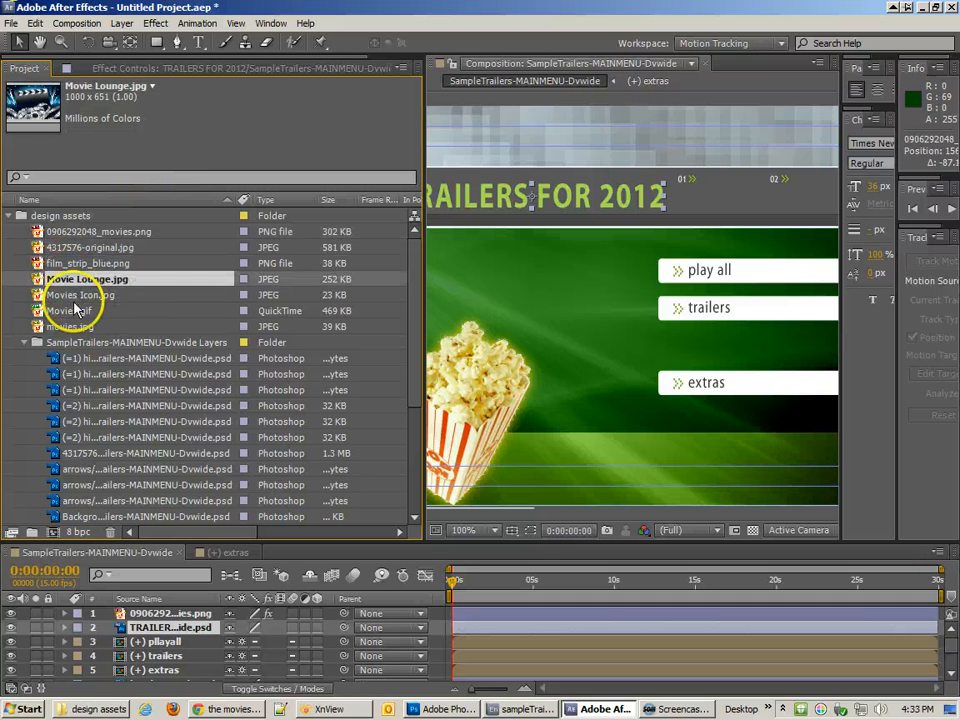
click(76, 296)
click(72, 314)
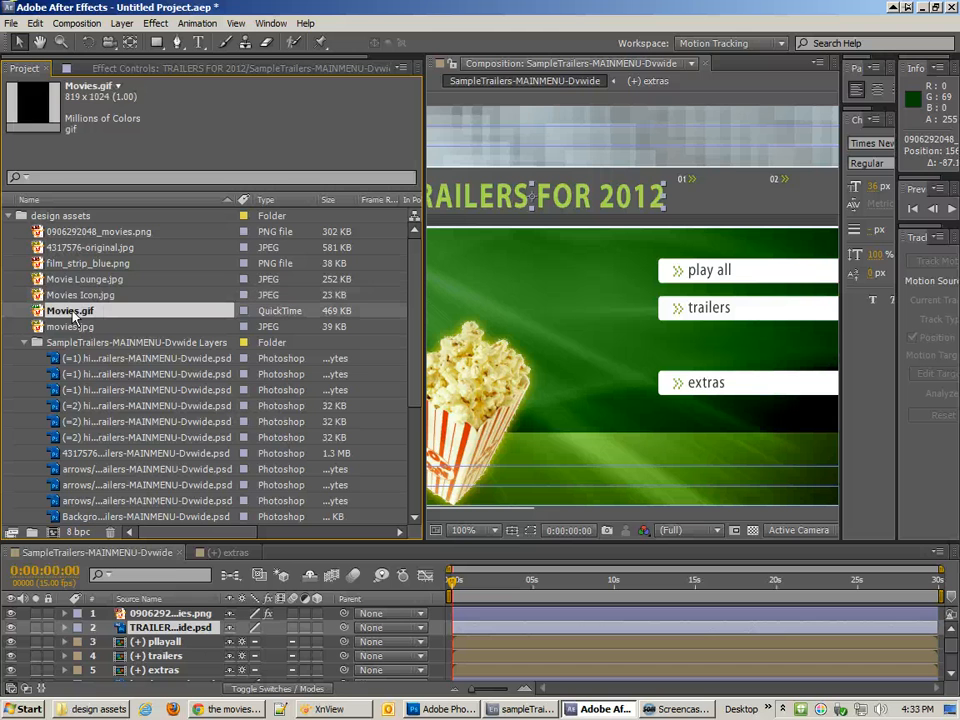
click(66, 297)
drag(70, 316, 596, 336)
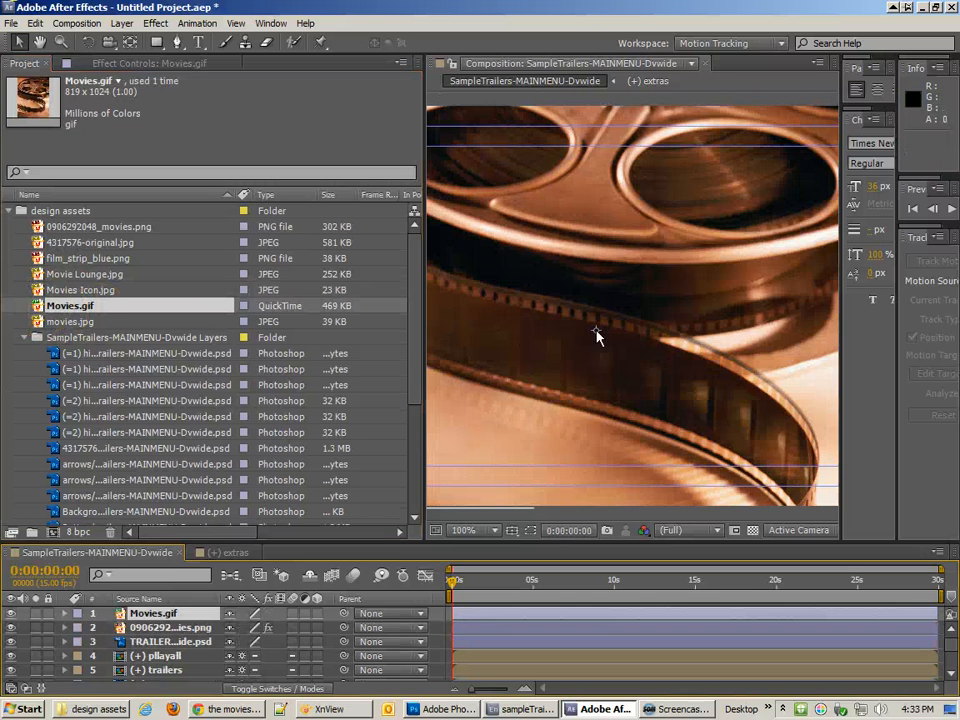
Resize the Movies.gif film reel image to about 109% width and reduce its height to roughly fit the composition frame.
scroll(596, 336, down, 2)
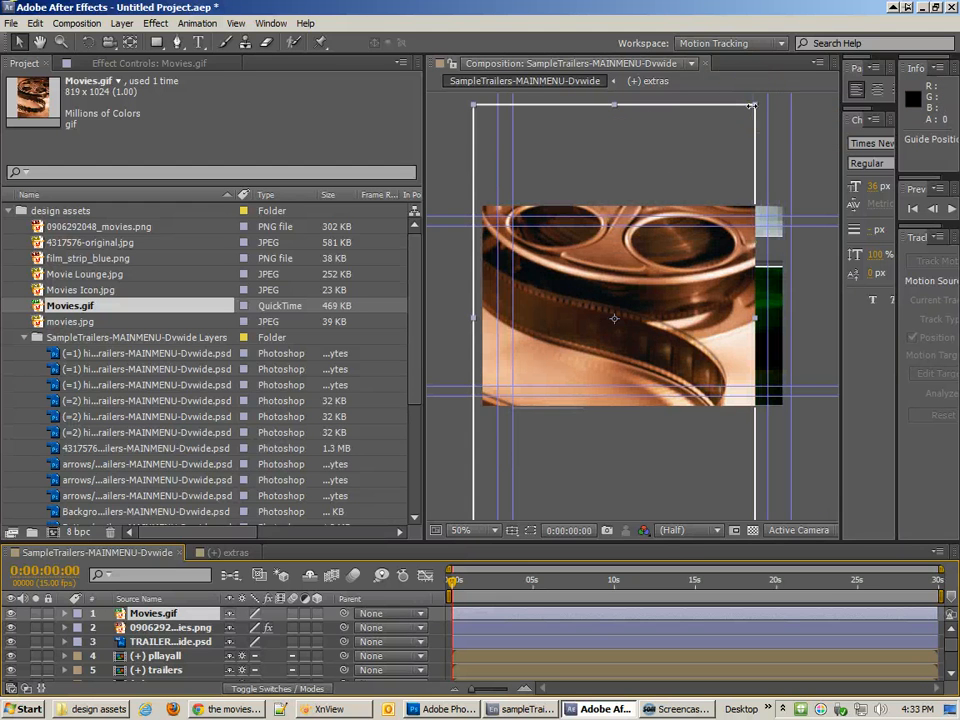
click(646, 163)
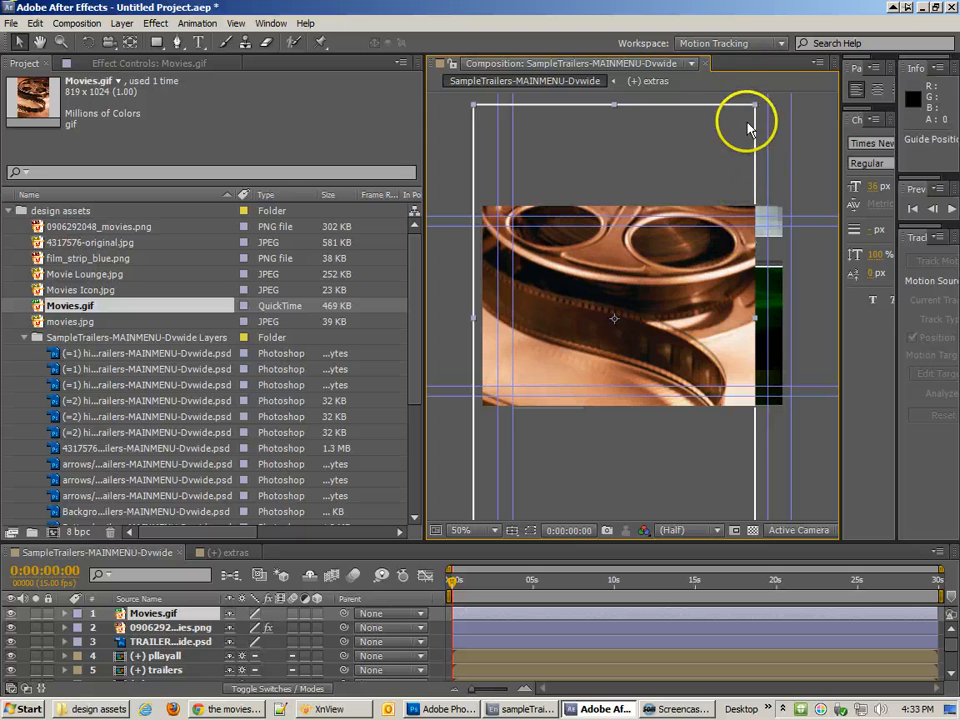
drag(754, 107, 758, 112)
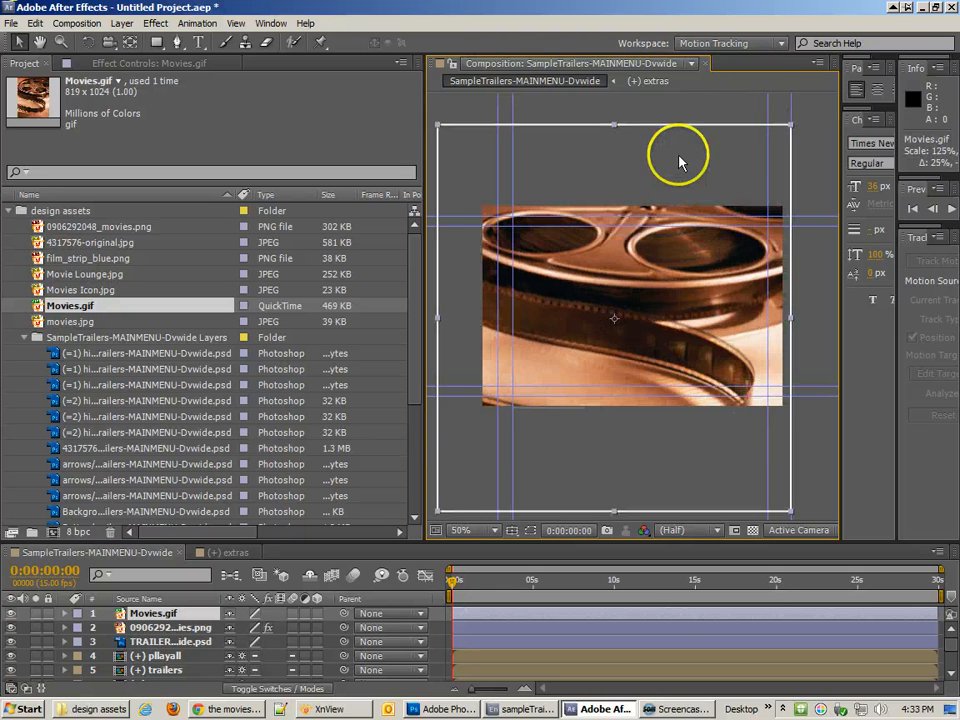
drag(677, 154, 705, 171)
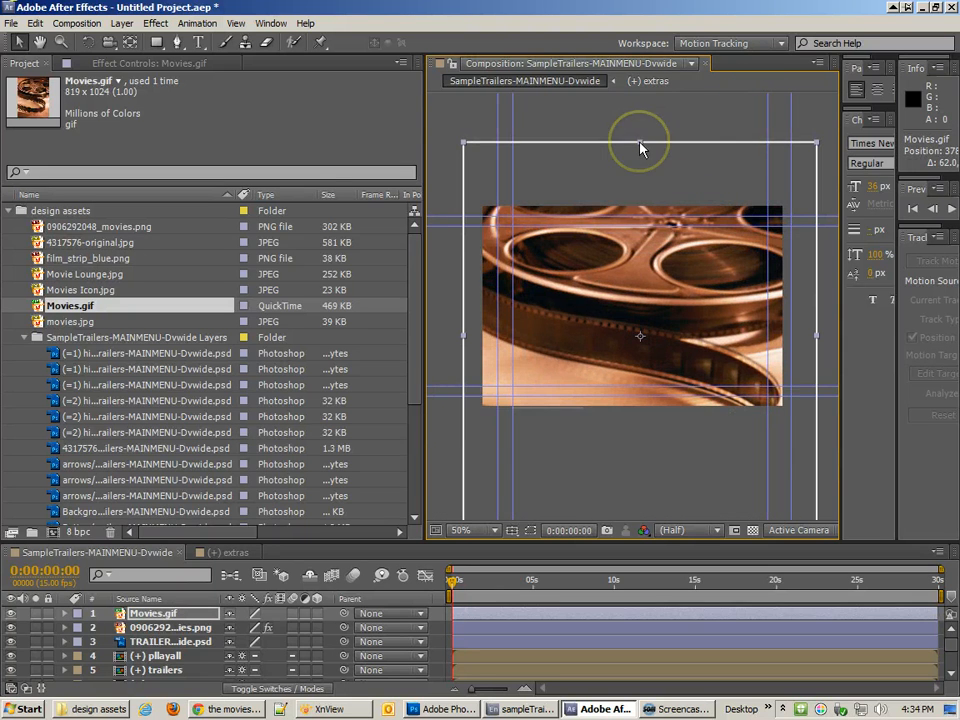
mouse_move(640, 142)
mouse_down()
mouse_move(640, 201)
mouse_move(640, 193)
mouse_up()
drag(463, 335, 472, 335)
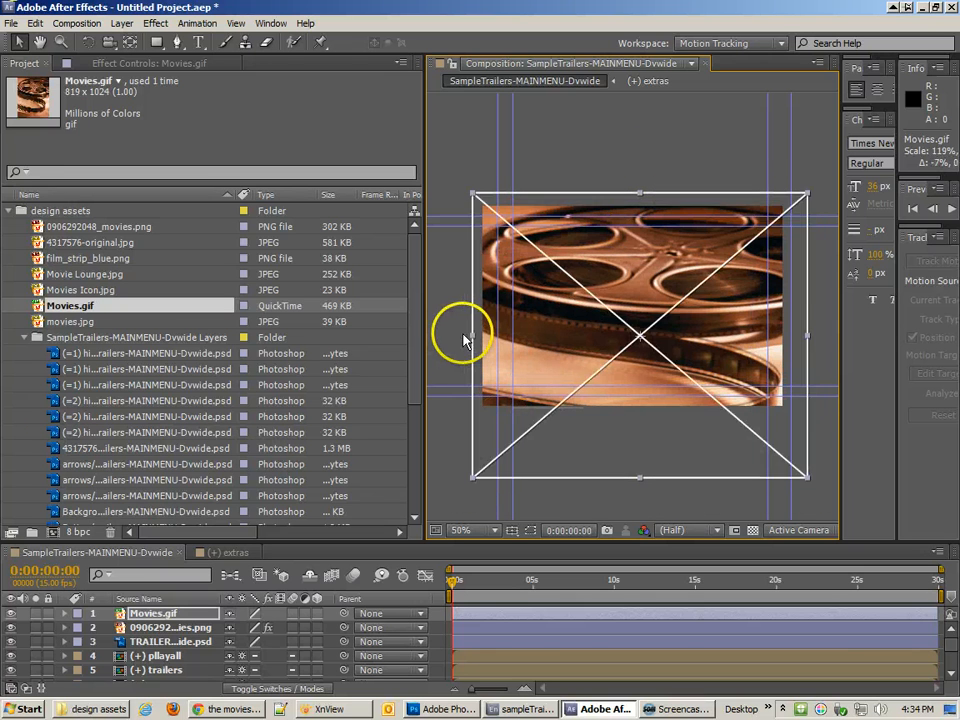
drag(808, 336, 795, 336)
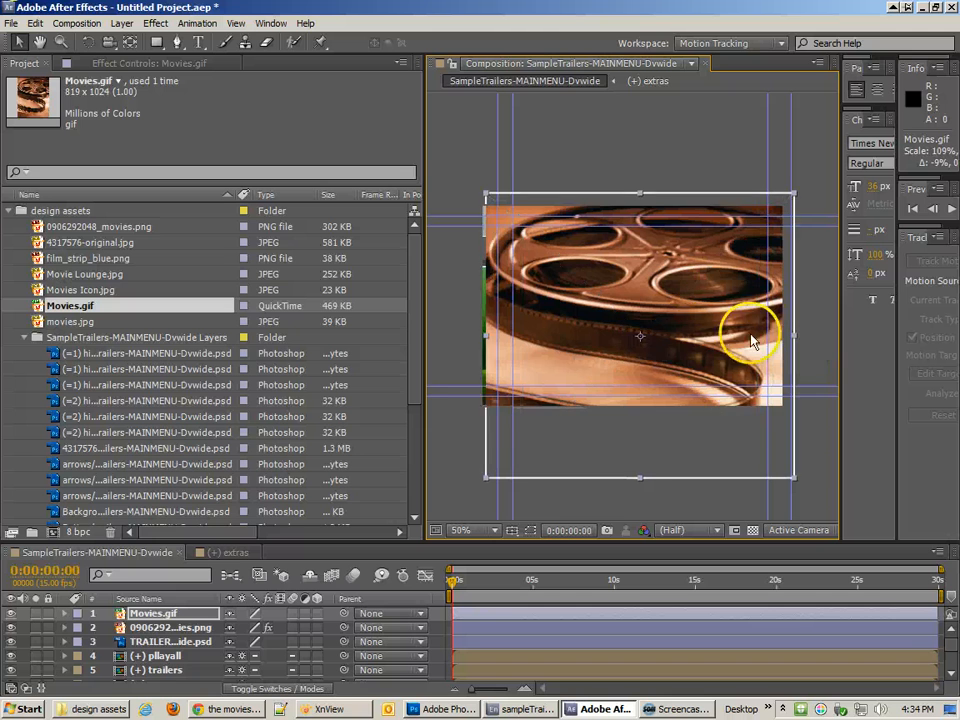
Move the film reel image slightly up and left so it covers the full width of the frame.
drag(695, 347, 699, 326)
key(Left)
key(Left)
key(Left)
key(Left)
key(Left)
key(Left)
key(Left)
key(Left)
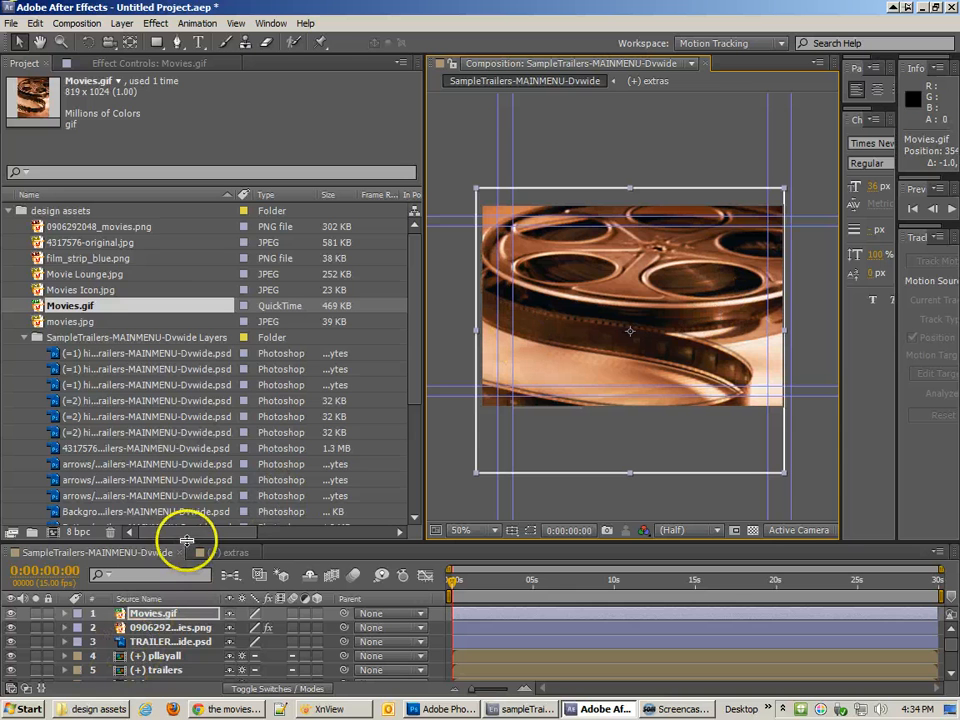
Reorder the Movies.gif layer to sit directly beneath the wide bg layer, behind the title, buttons and popcorn.
drag(197, 539, 167, 266)
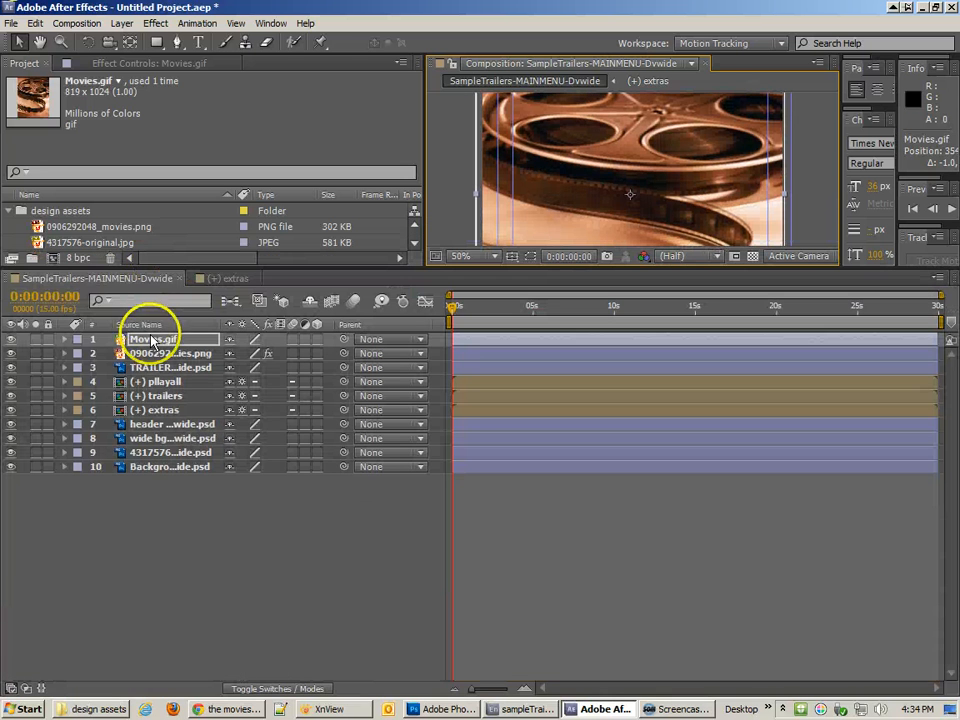
drag(161, 336, 180, 440)
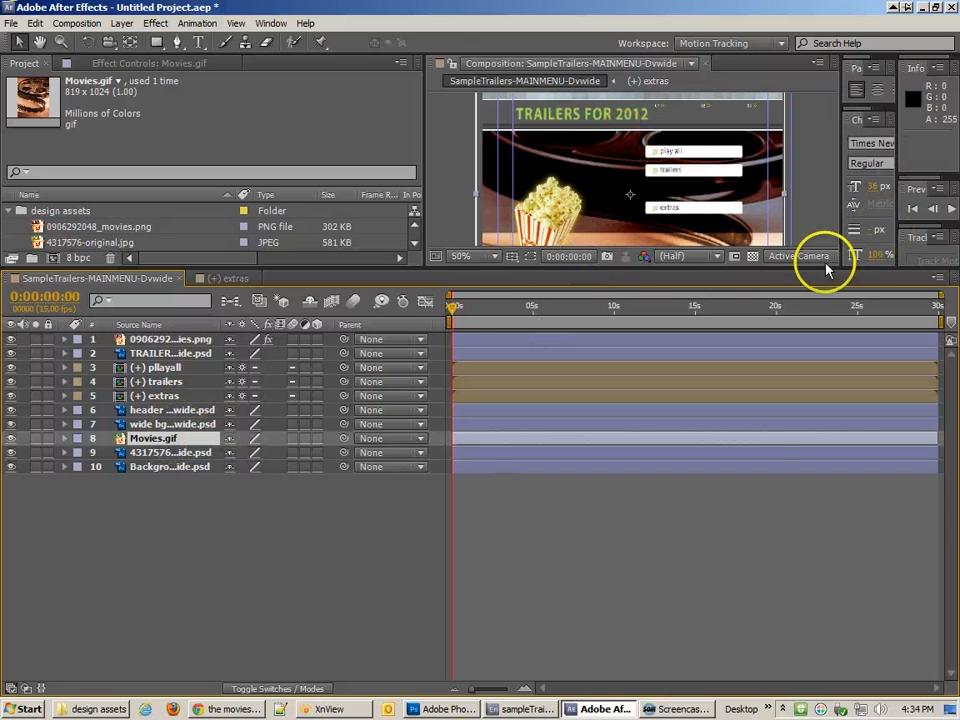
drag(791, 268, 778, 461)
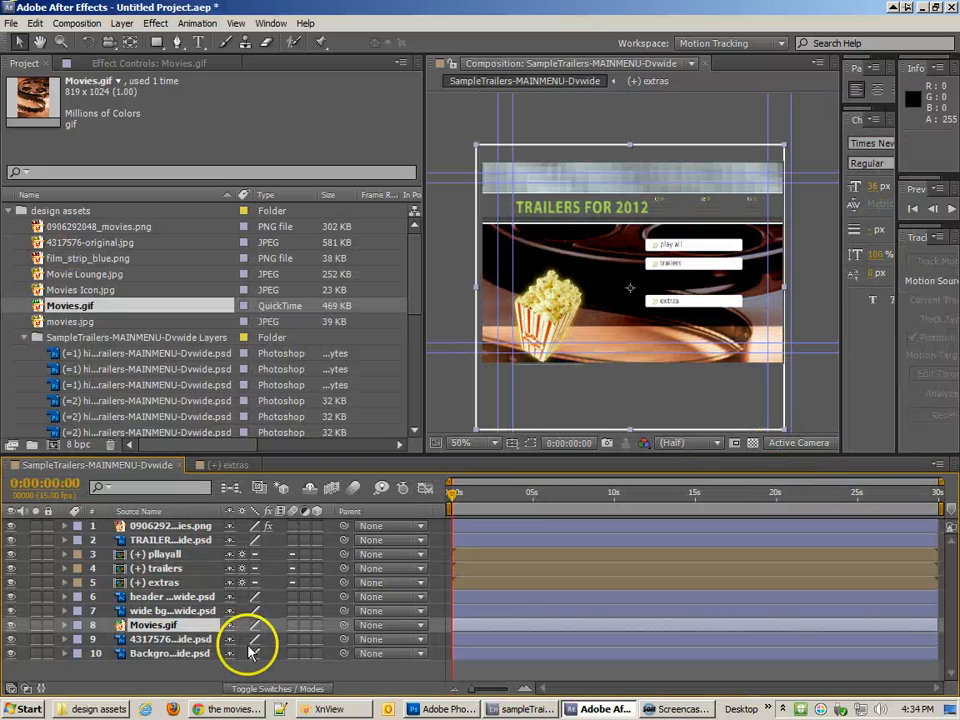
Try the Screen and Add blending modes on the Movies.gif layer, and set its mode to Overlay.
click(272, 687)
click(250, 625)
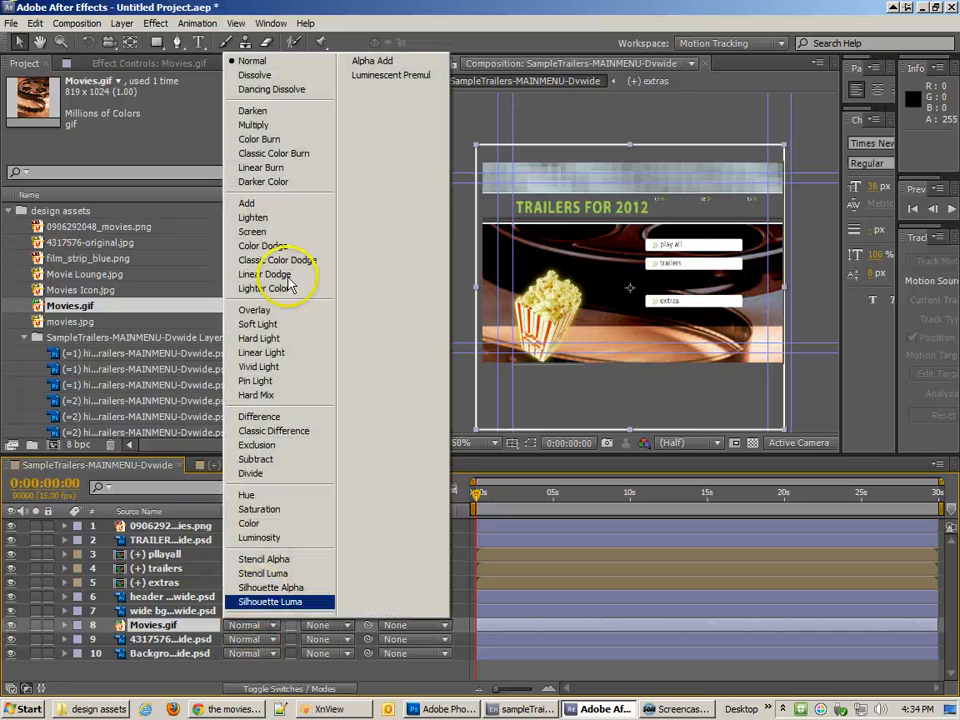
click(282, 233)
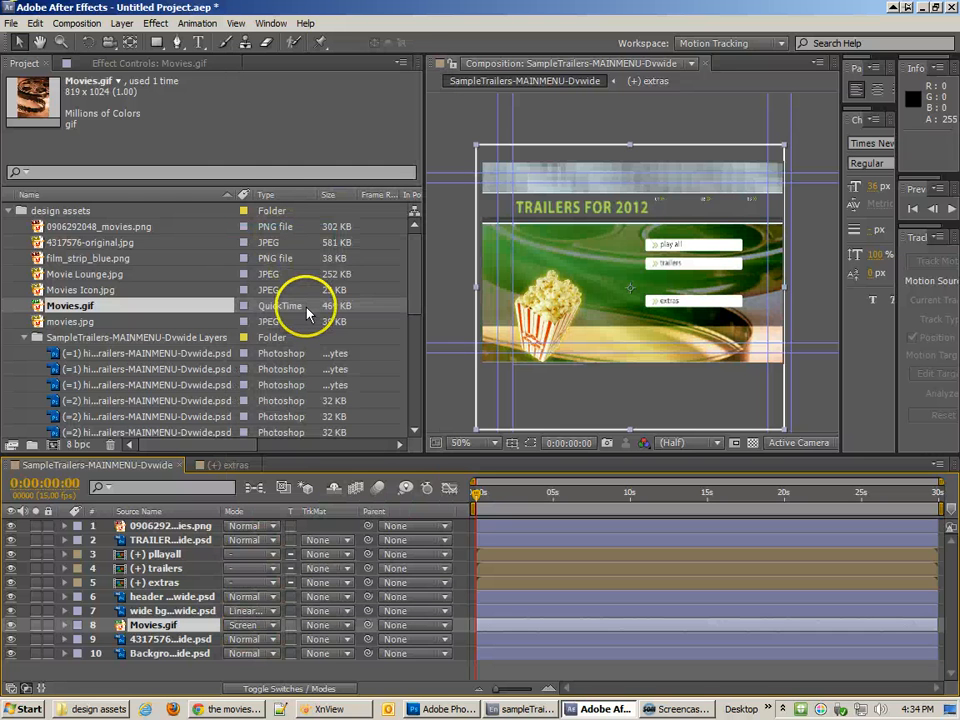
scroll(306, 311, down, 1)
click(248, 626)
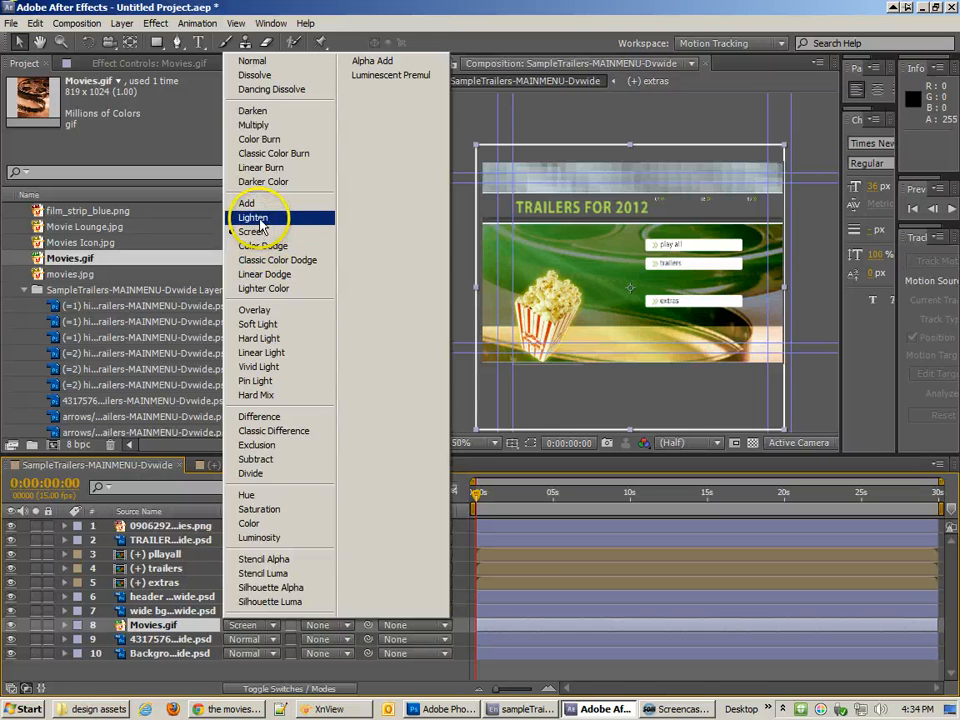
click(252, 204)
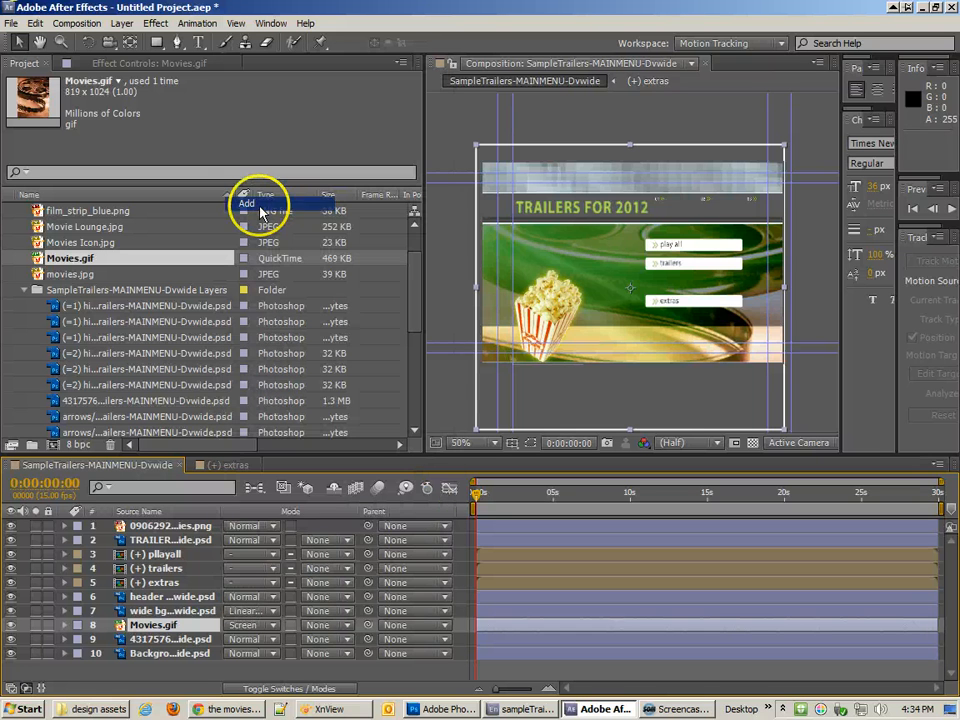
click(240, 632)
click(257, 310)
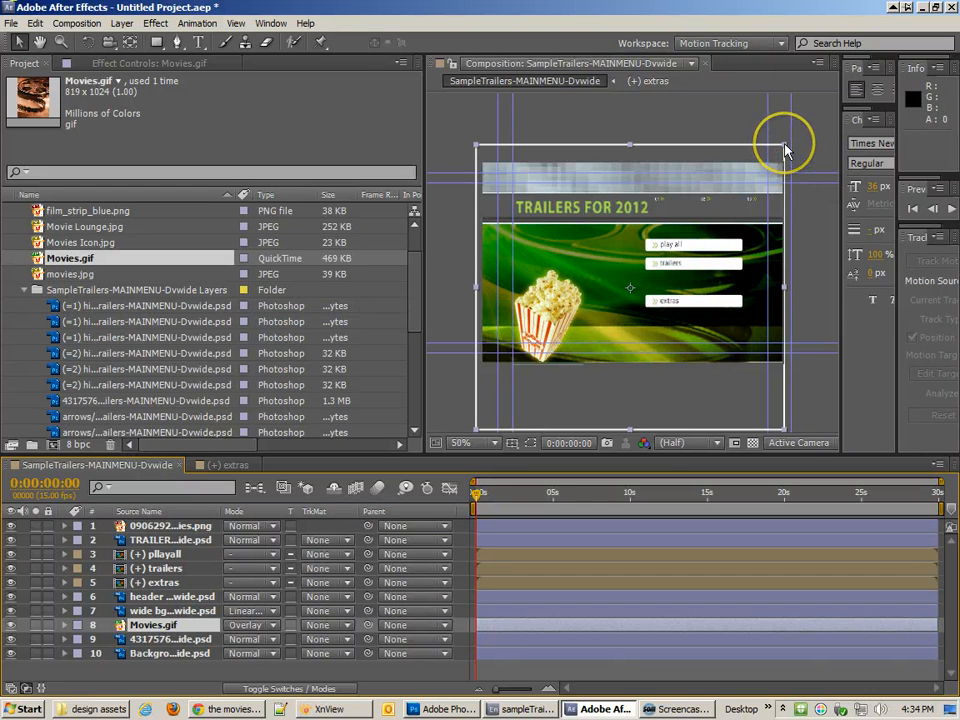
Scale the film reel image to about 115% width with a reduced height, and move it down below the title header.
drag(785, 150, 791, 200)
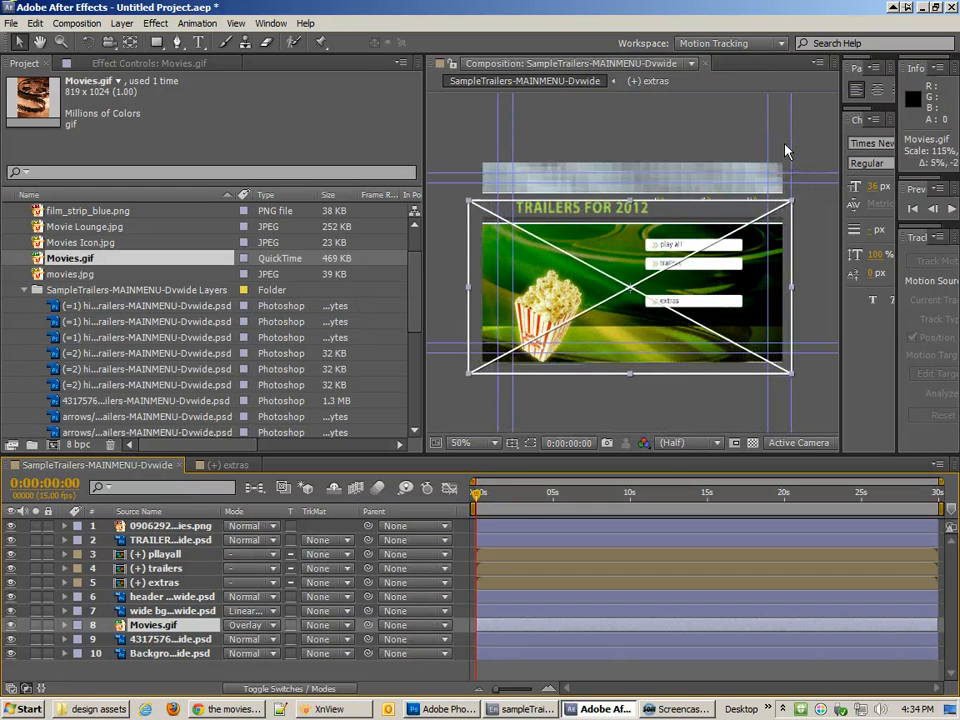
mouse_move(611, 259)
mouse_down()
mouse_move(615, 288)
mouse_move(615, 258)
mouse_up()
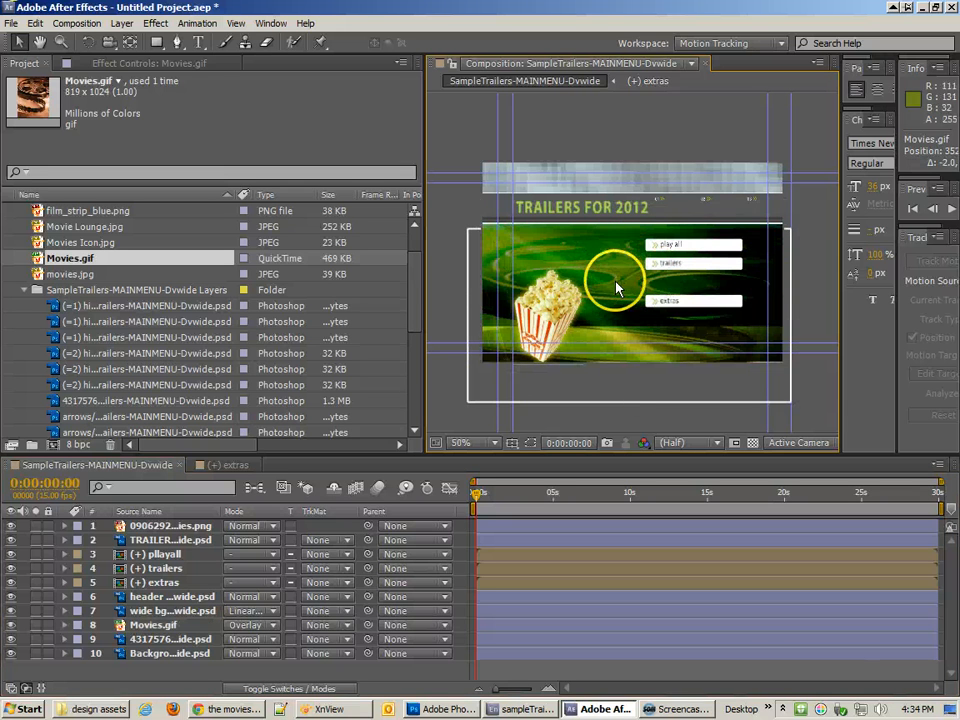
click(478, 285)
Apply the Hue/Saturation color correction effect to the Movies.gif layer.
click(154, 24)
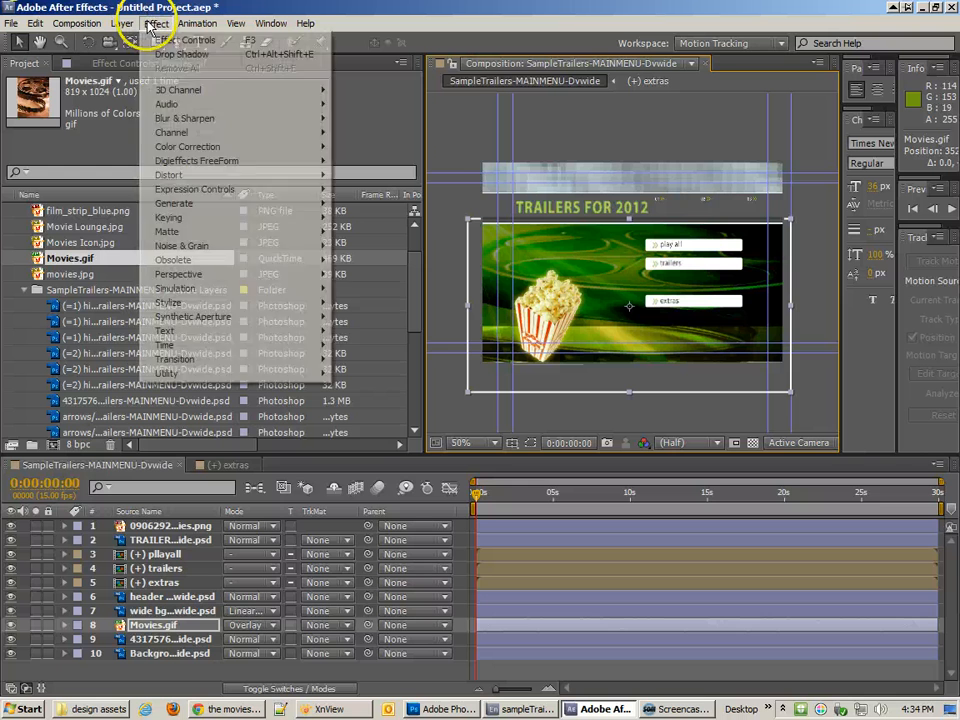
mouse_move(207, 125)
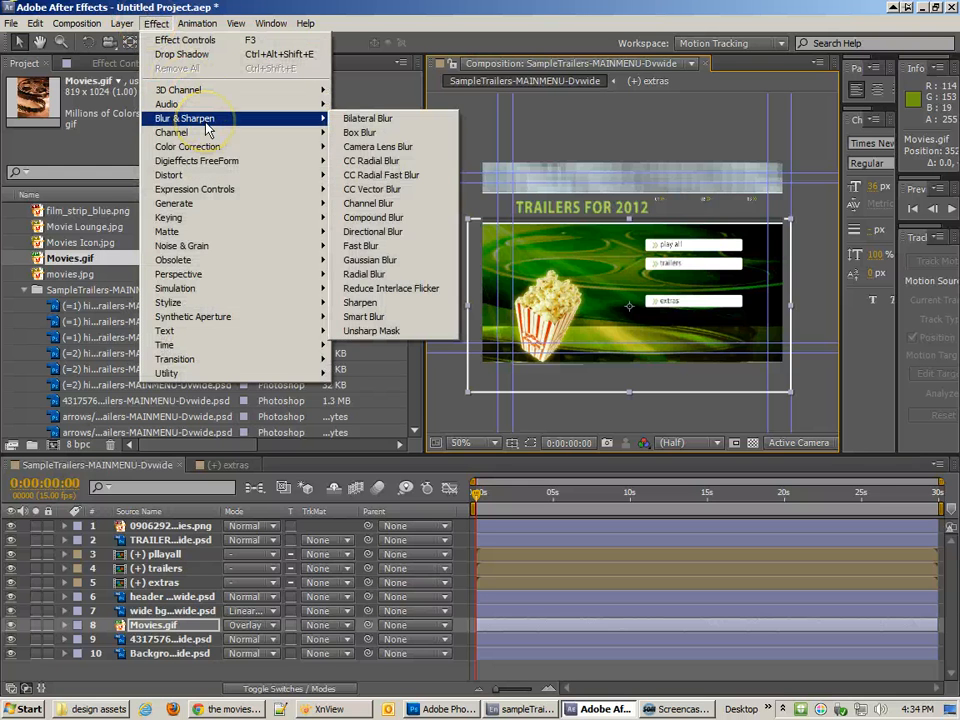
mouse_move(207, 150)
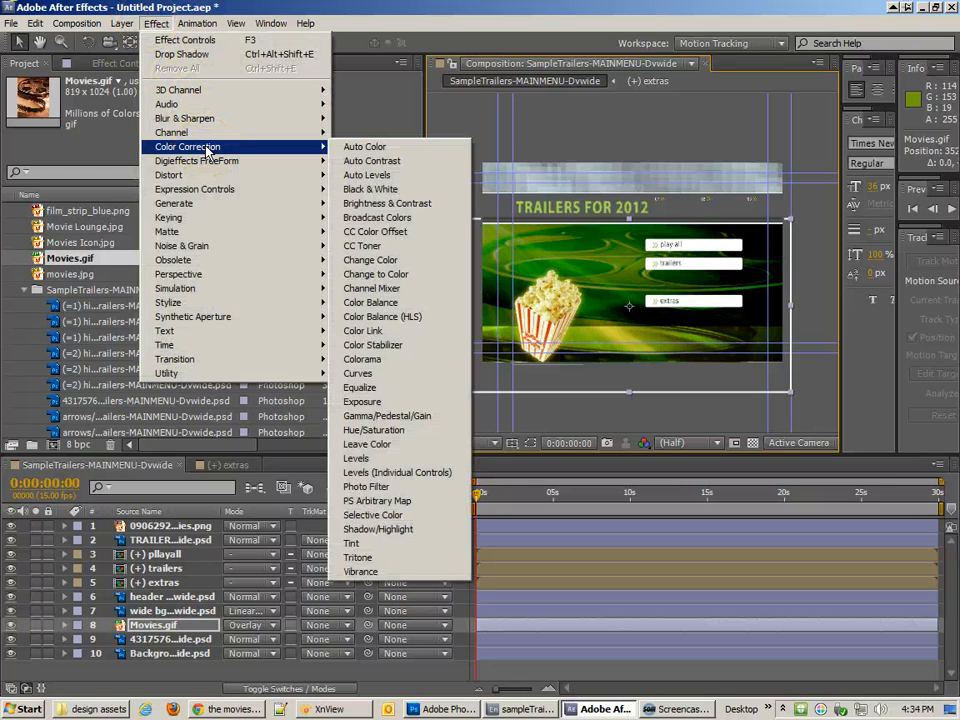
click(380, 180)
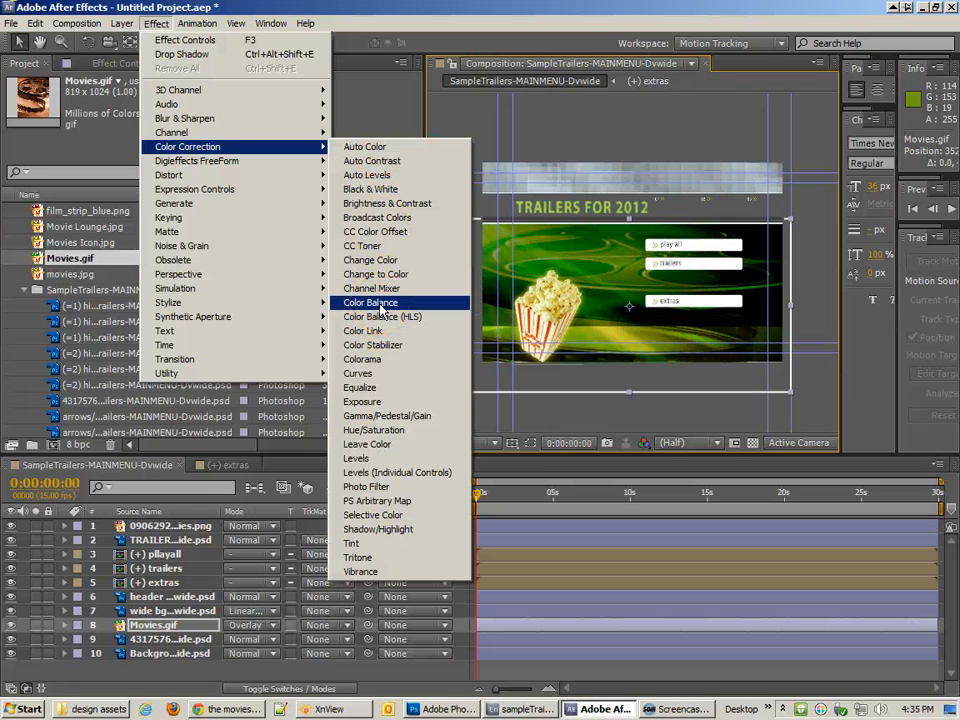
click(385, 430)
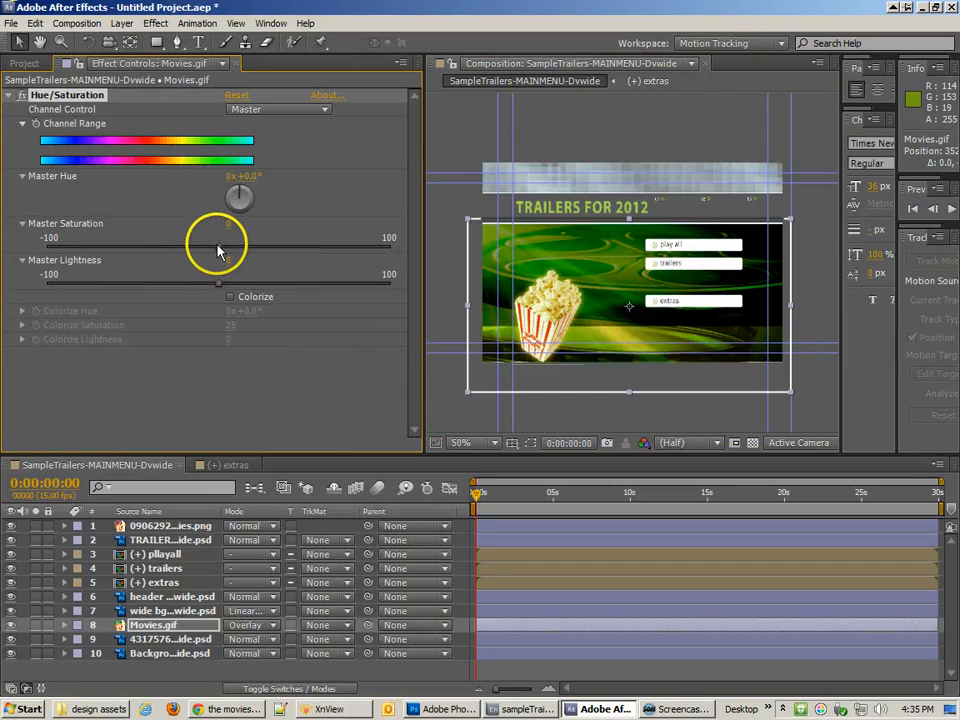
Set the Movies.gif layer's master saturation to -100 and narrow the film reel image to about 109% width.
drag(219, 250, 76, 246)
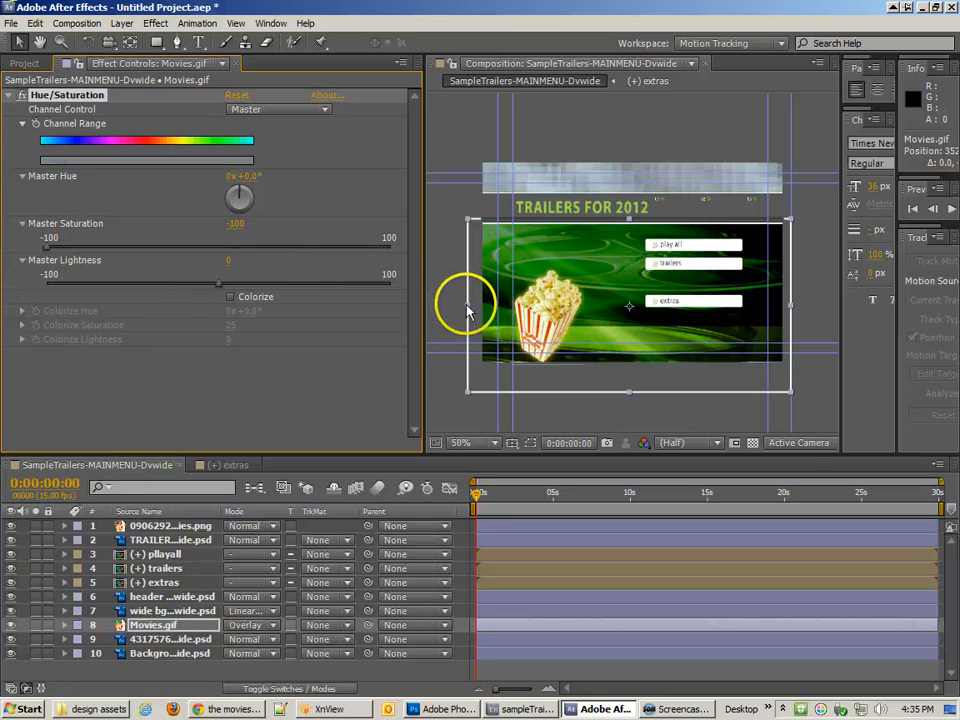
drag(466, 311, 476, 311)
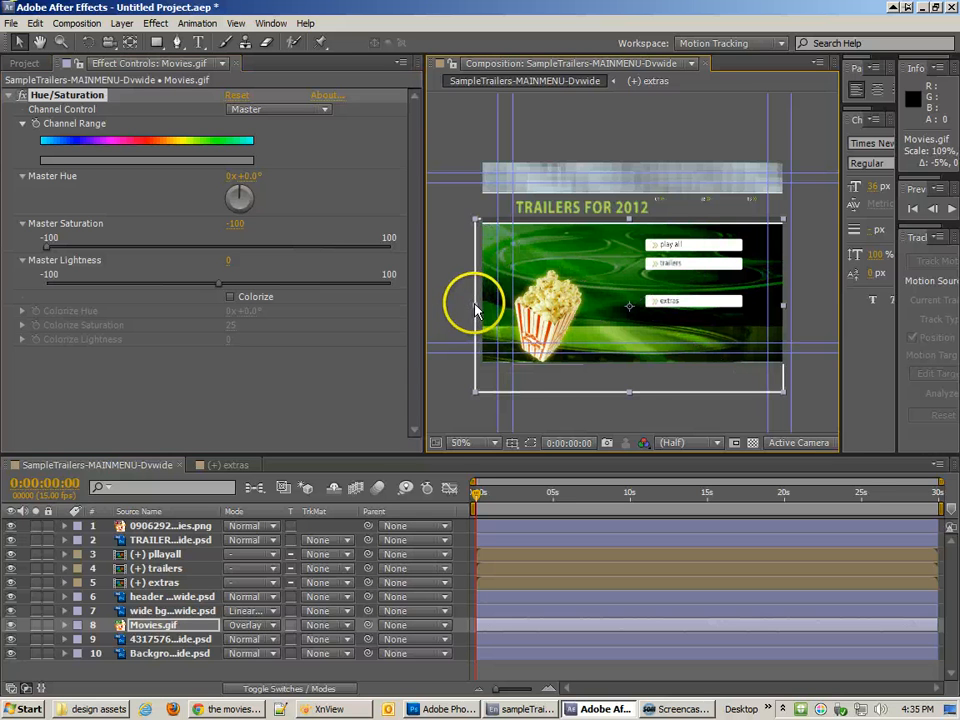
Try the Multiply and Add blending modes on Movies.gif, shift the image slightly right, and set its mode to Soft Light.
click(247, 624)
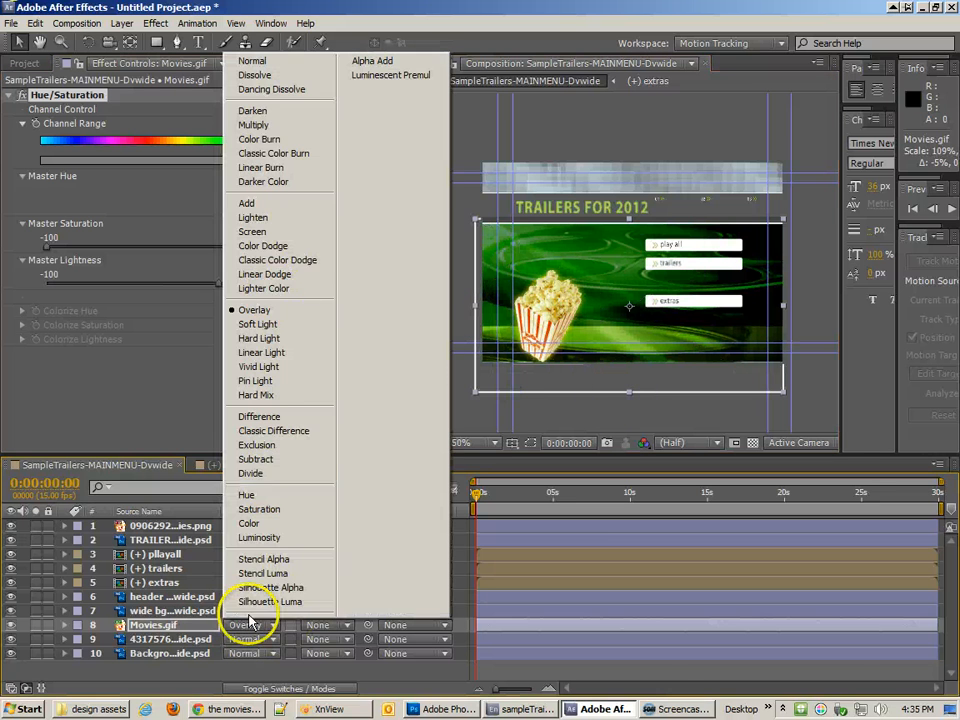
click(256, 125)
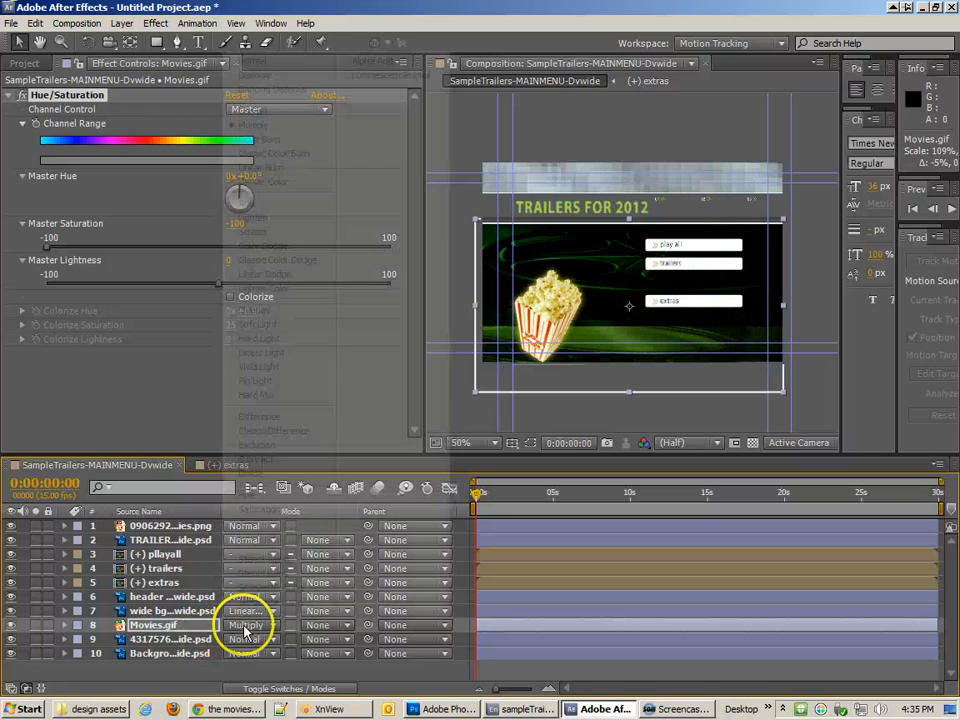
click(244, 623)
click(250, 204)
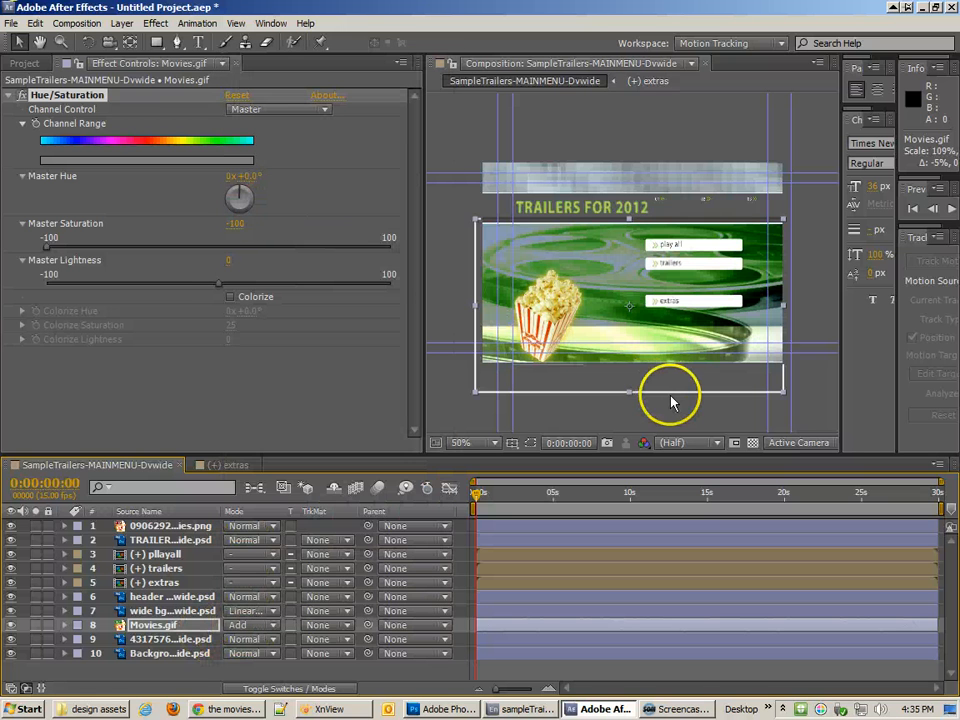
drag(736, 386, 744, 386)
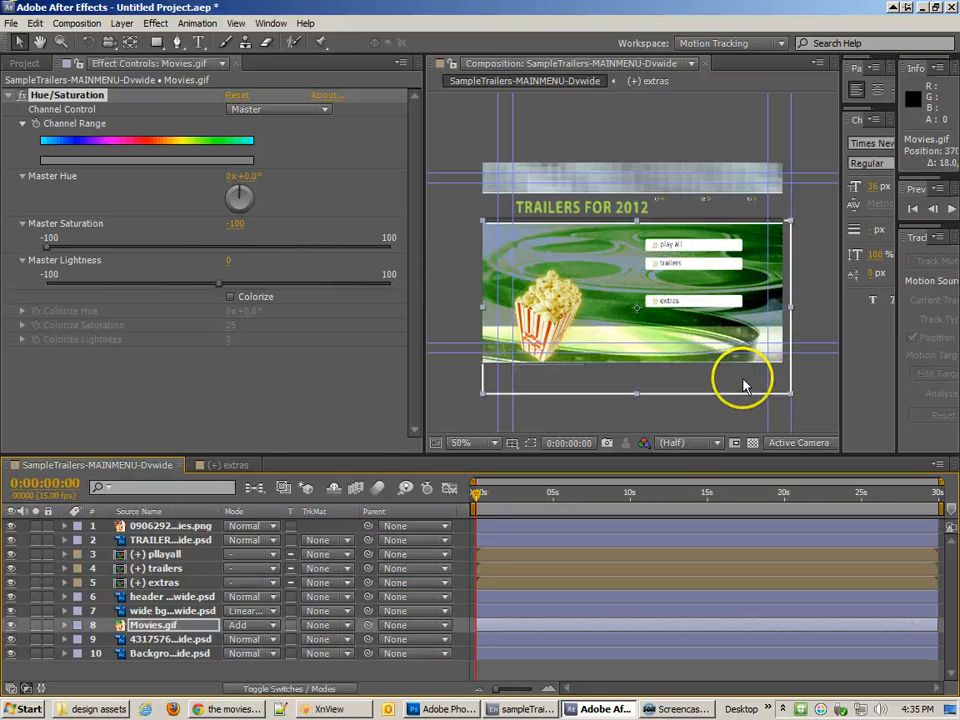
click(240, 625)
click(280, 324)
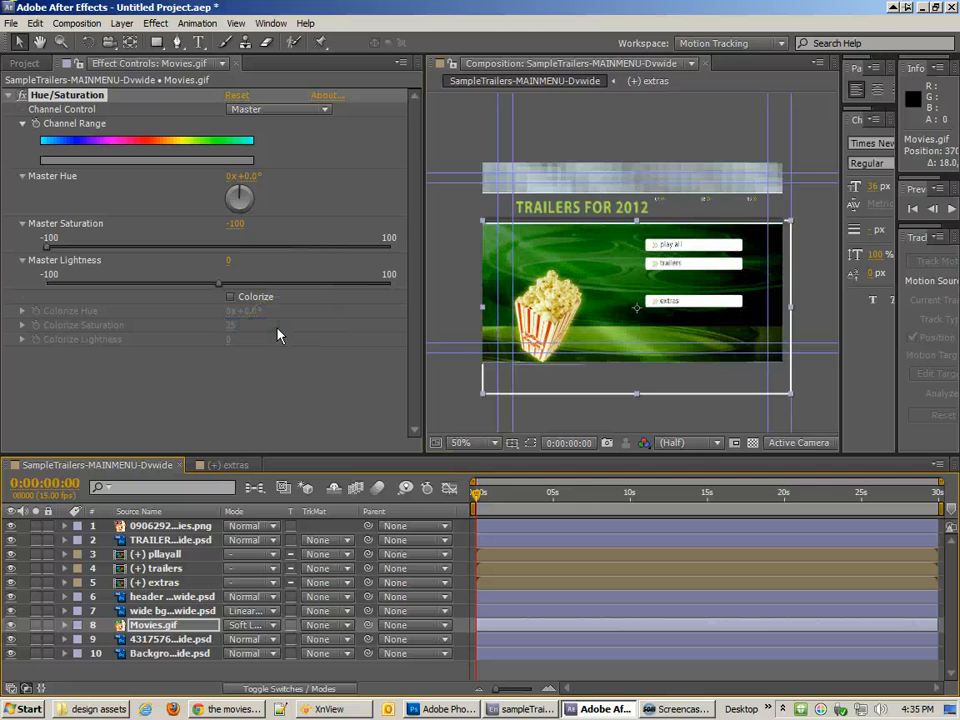
Stretch the film reel image taller and move it slightly down, and compare the background with the wide bg layer hidden and shown.
key(slash)
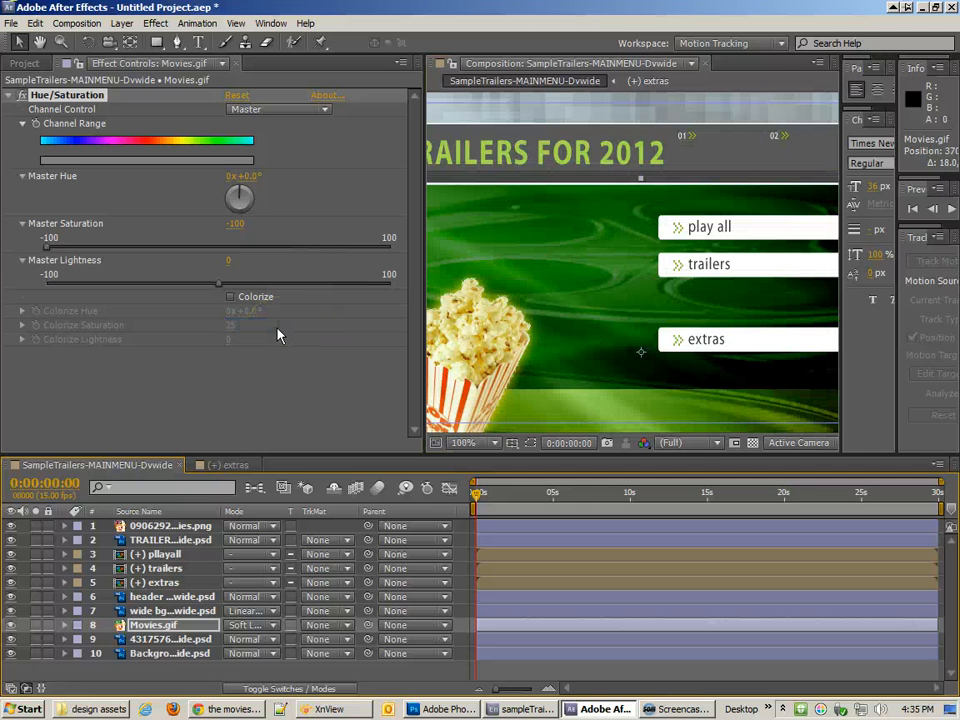
key(comma)
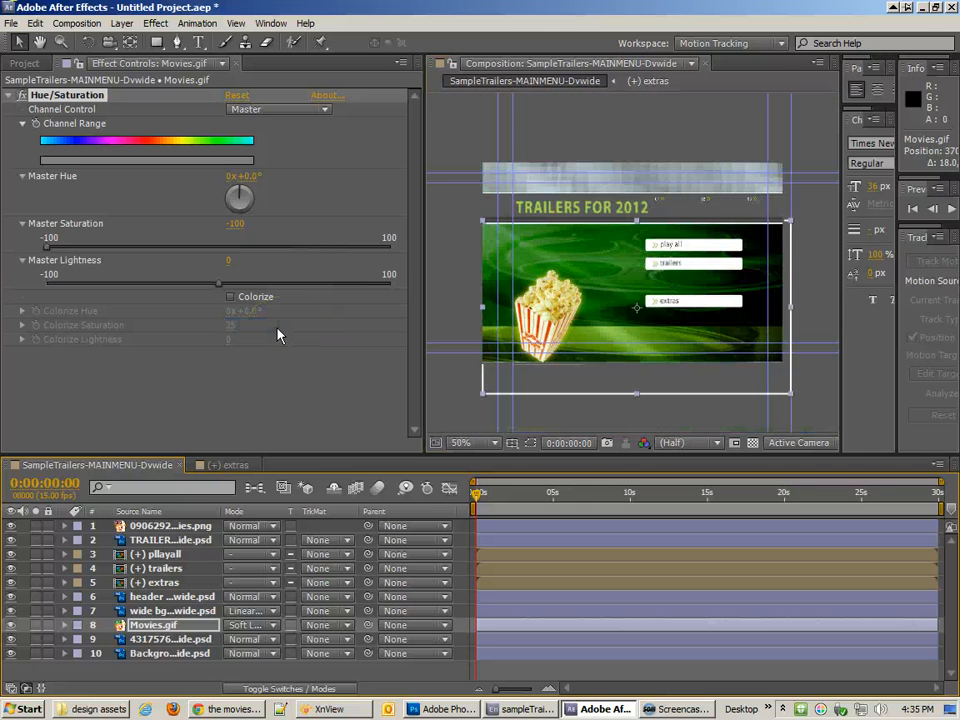
mouse_move(636, 228)
mouse_down()
mouse_move(636, 208)
mouse_move(637, 228)
mouse_up()
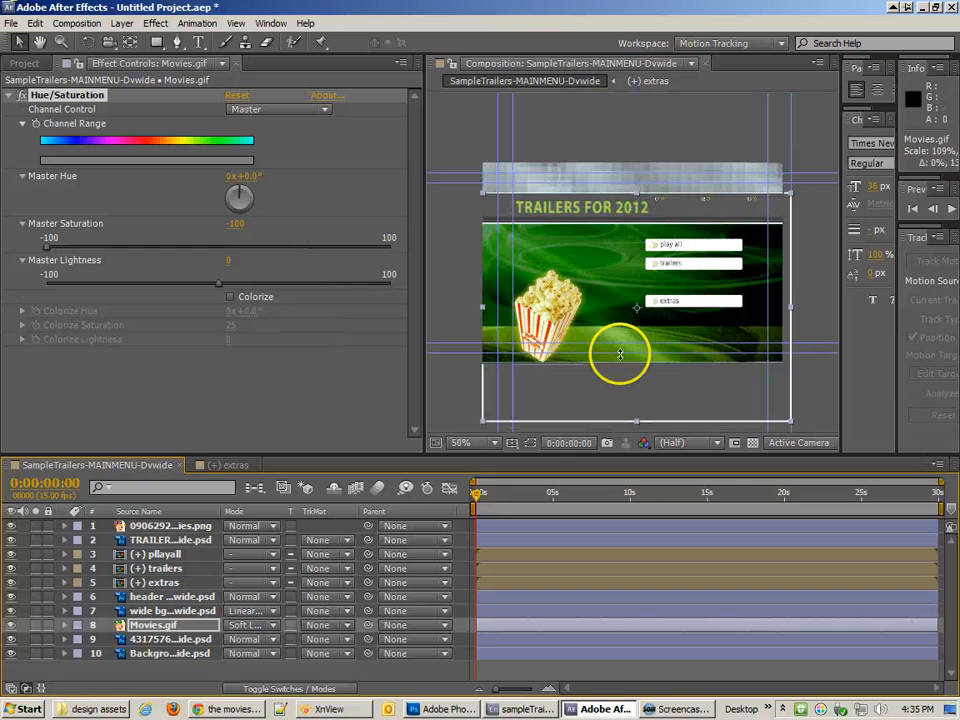
mouse_move(638, 385)
mouse_down()
mouse_move(638, 373)
mouse_move(634, 390)
mouse_up()
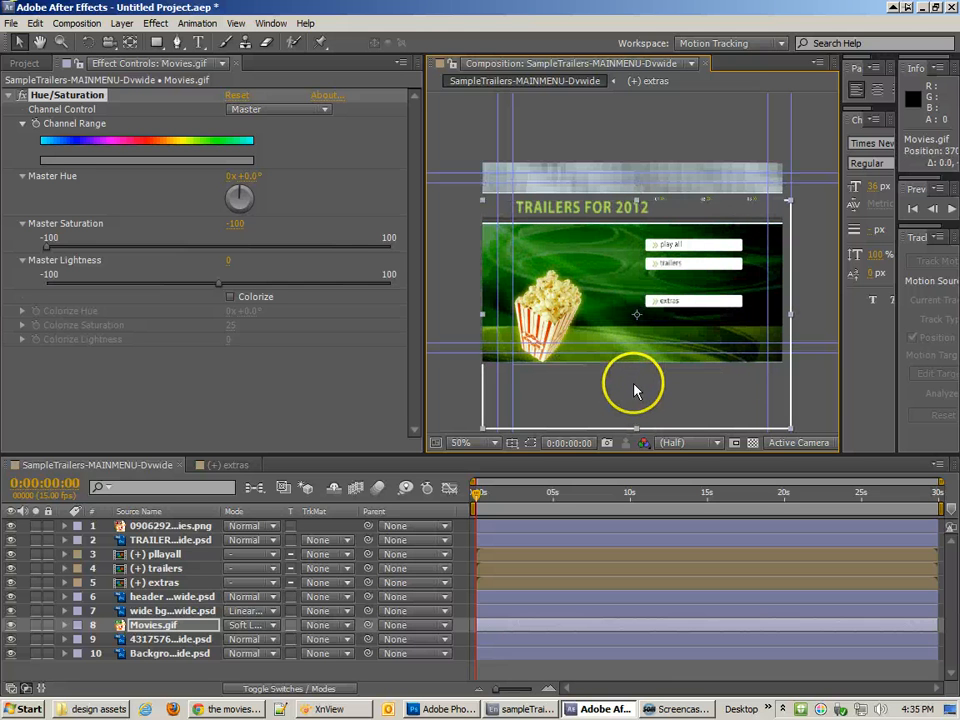
click(11, 611)
click(11, 611)
click(11, 611)
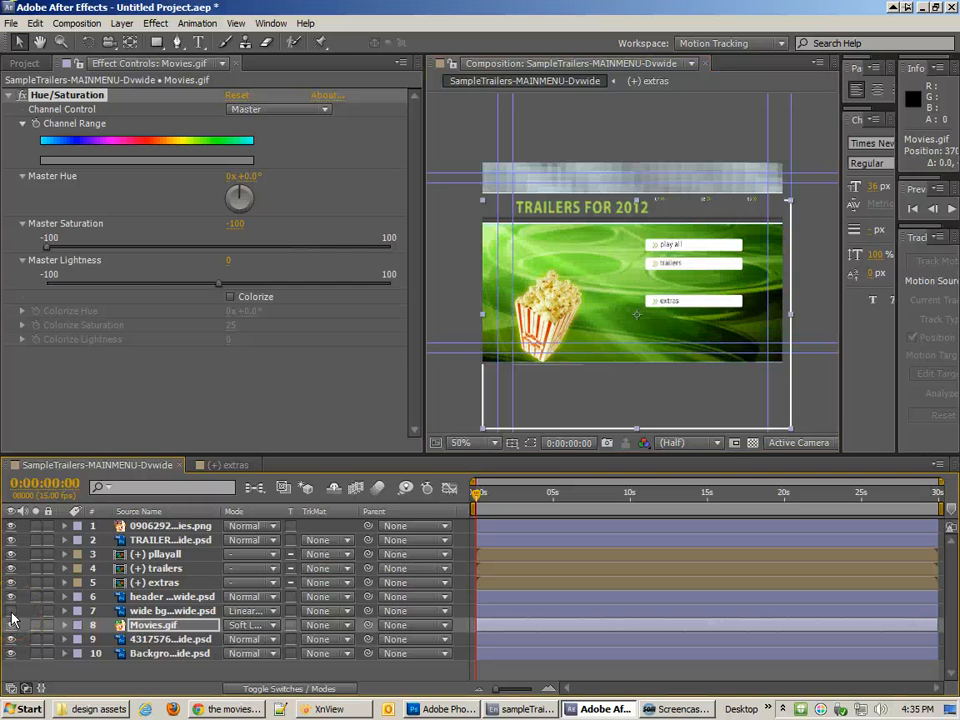
click(11, 611)
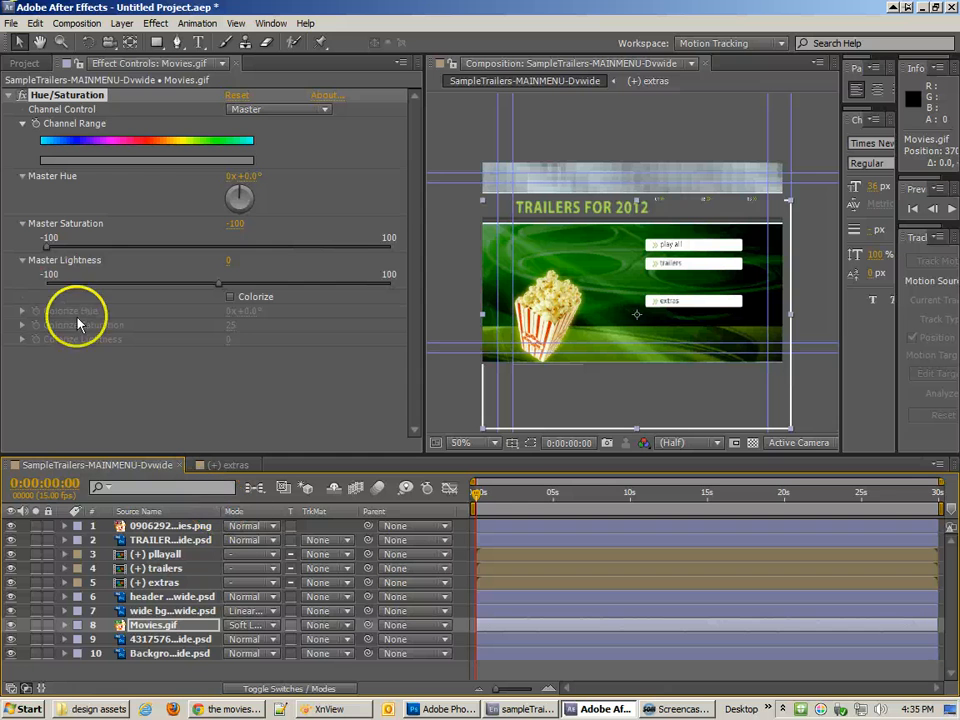
Add Movies Icon.jpg from the project footage to the main menu composition, placing it over the header as the top layer.
click(24, 63)
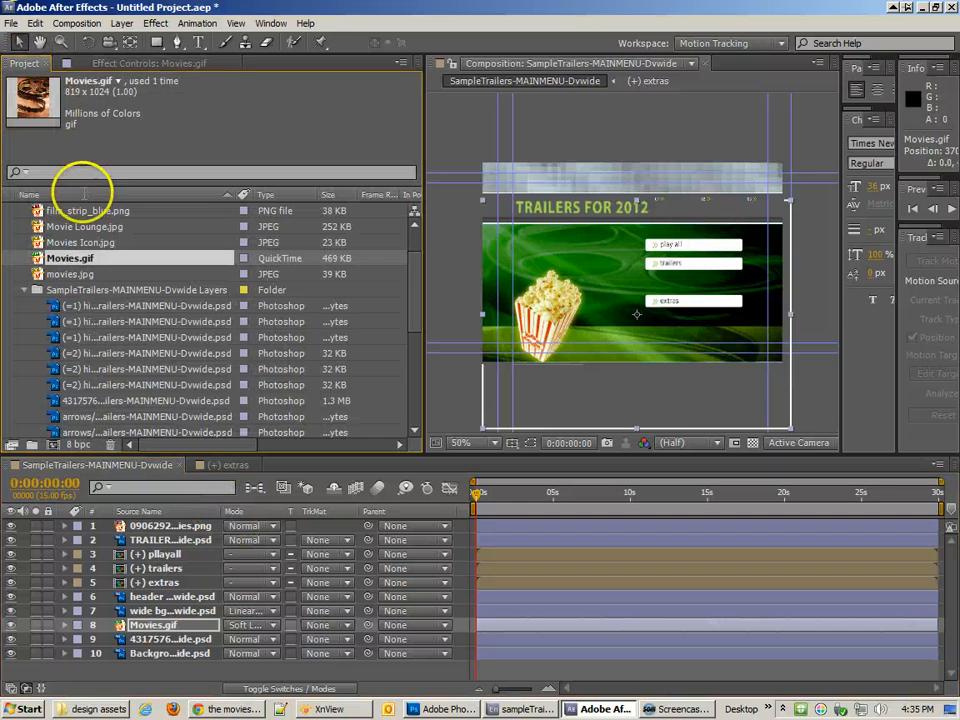
click(42, 243)
click(42, 245)
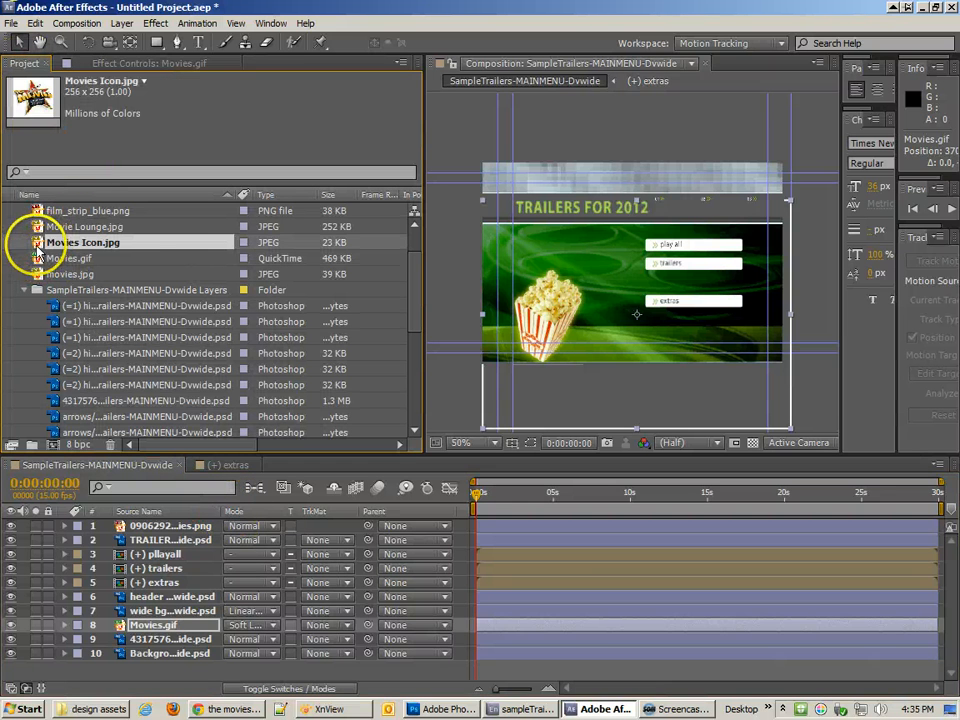
drag(38, 243, 628, 205)
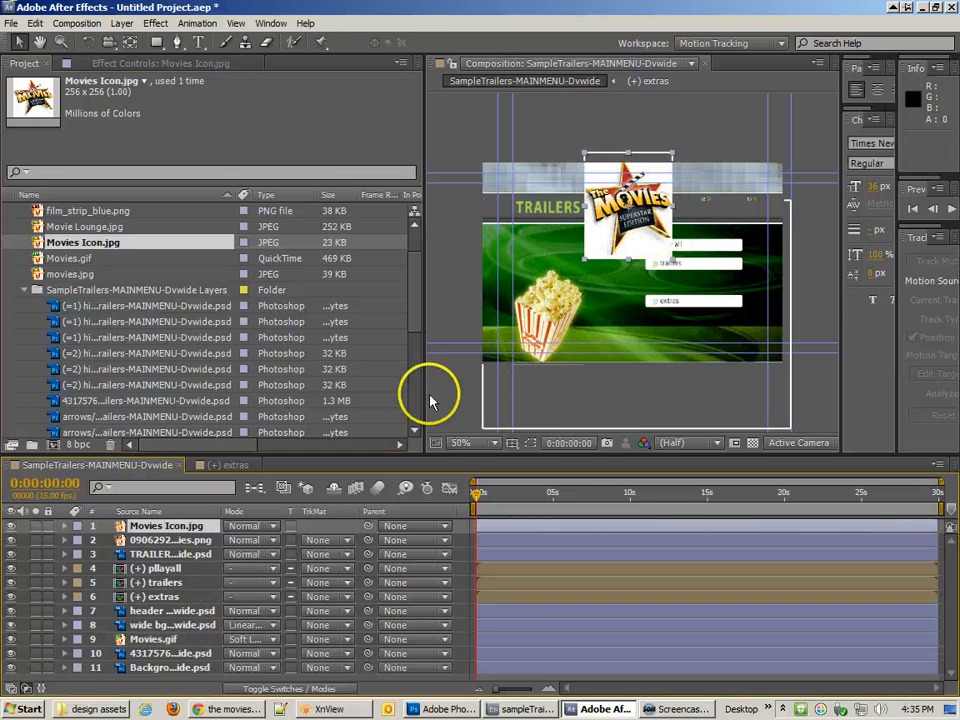
Copy the Color Key and Drop Shadow effects from the popcorn layer onto the Movies Icon.jpg layer.
click(553, 327)
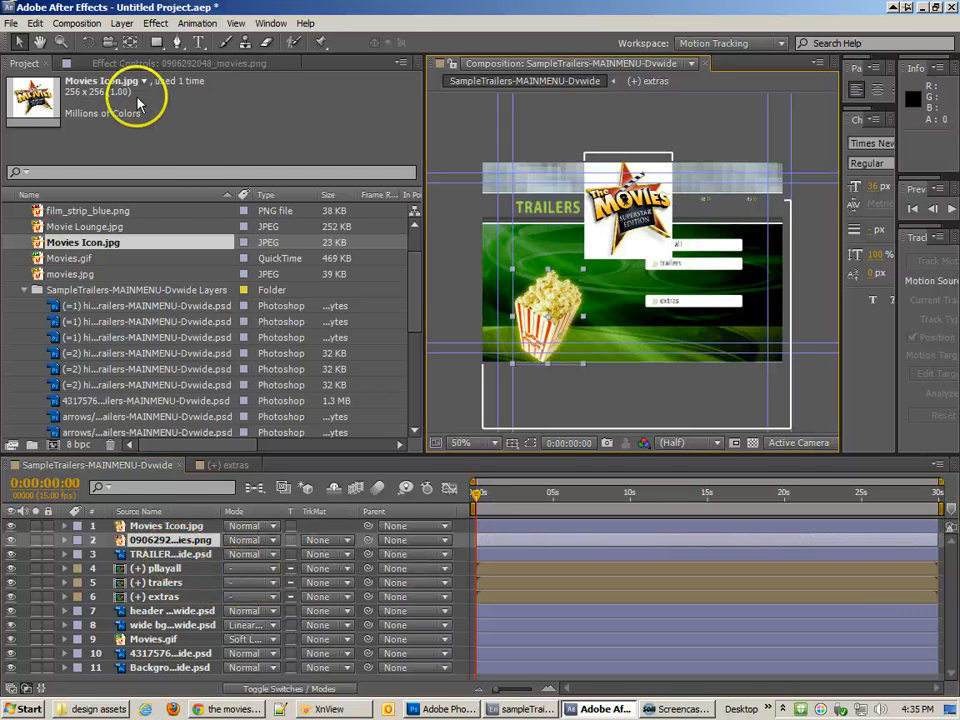
click(155, 66)
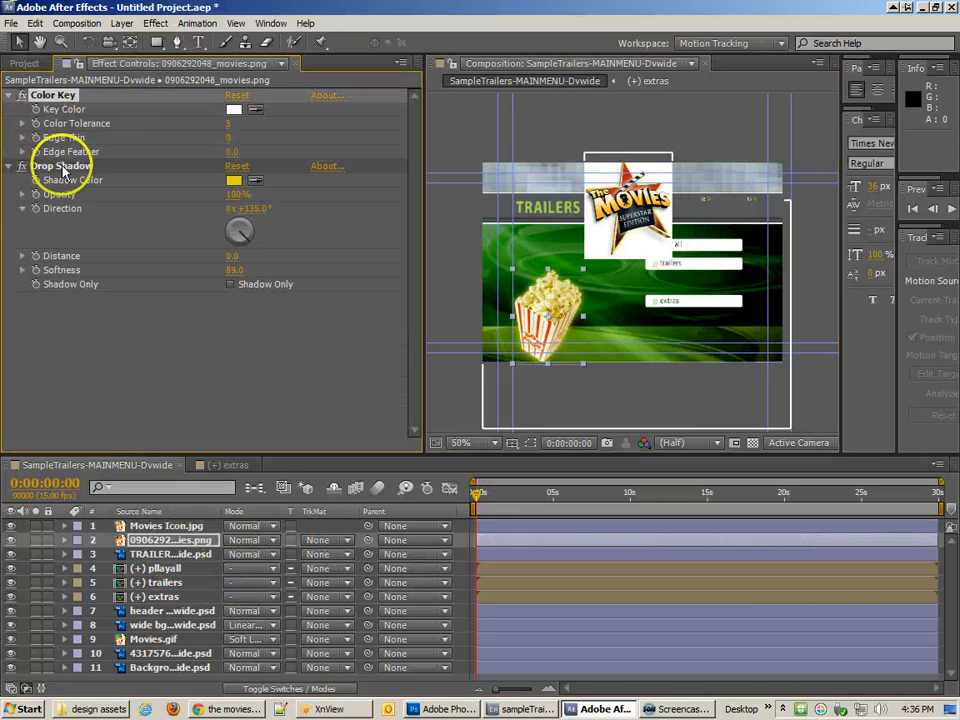
click(646, 189)
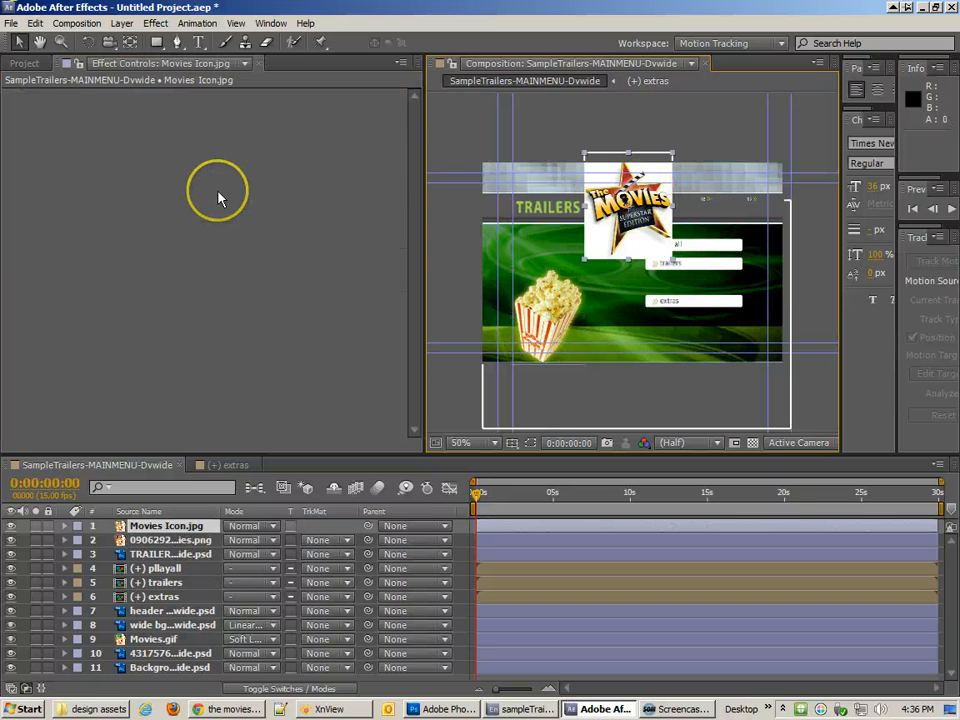
key(ctrl+v)
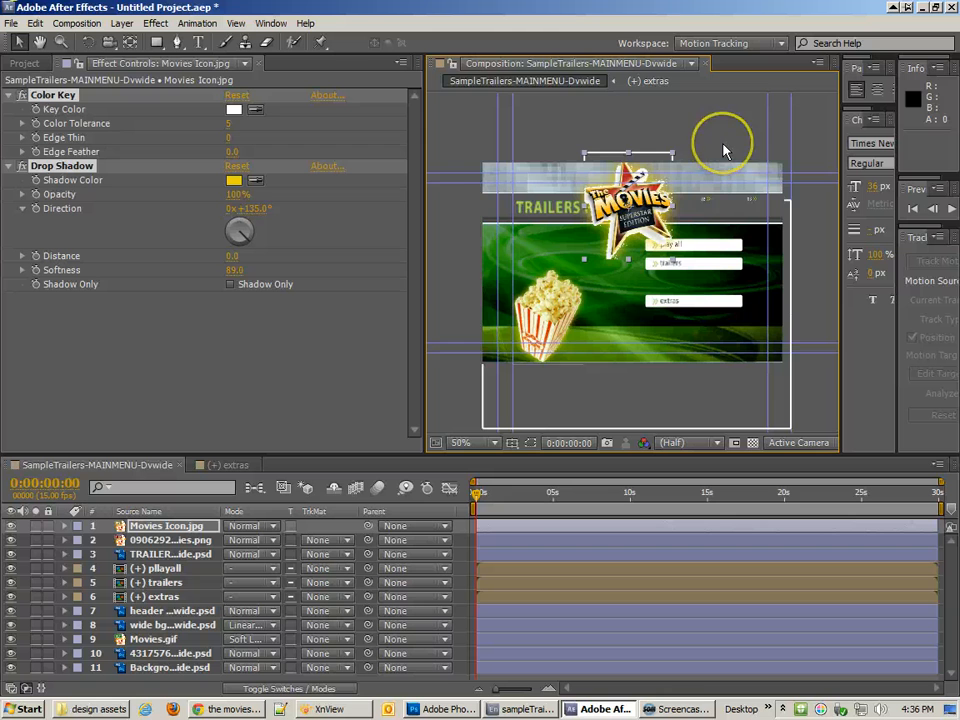
Scale the Movies Icon logo to 75%, move it beside the buttons, and set its Color Key tolerance to 13.
key(period)
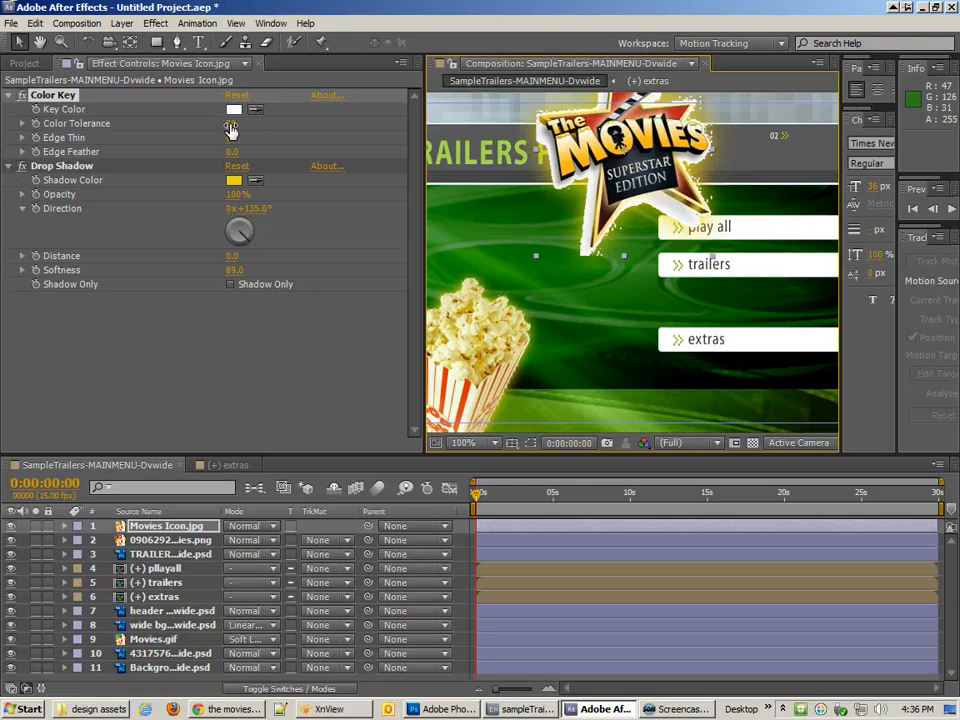
drag(231, 130, 233, 130)
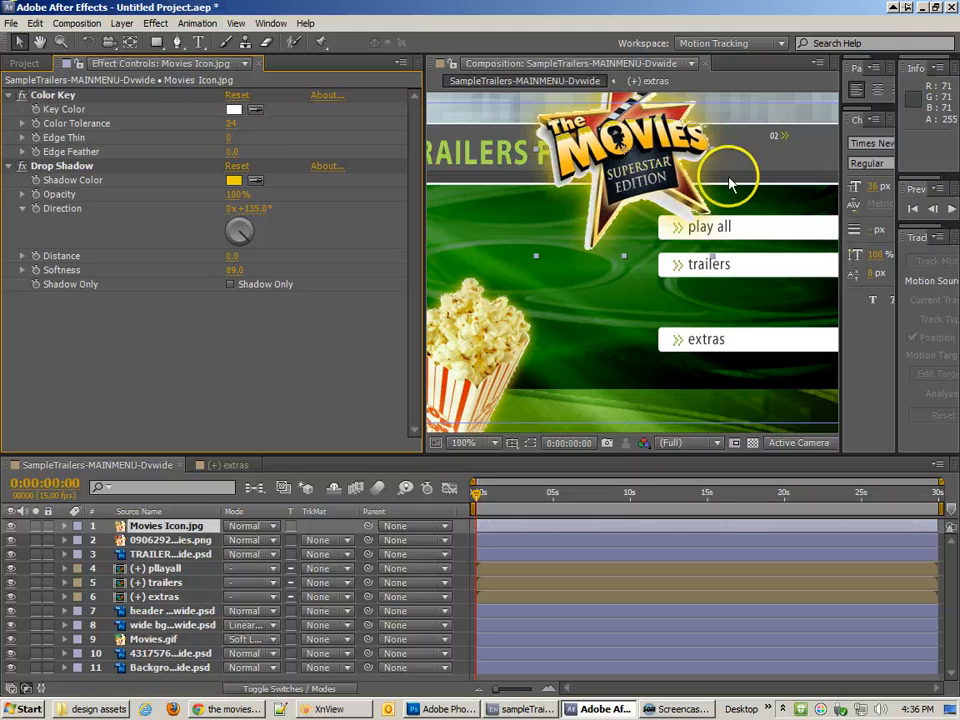
drag(655, 173, 620, 226)
drag(683, 122, 660, 134)
drag(240, 133, 221, 131)
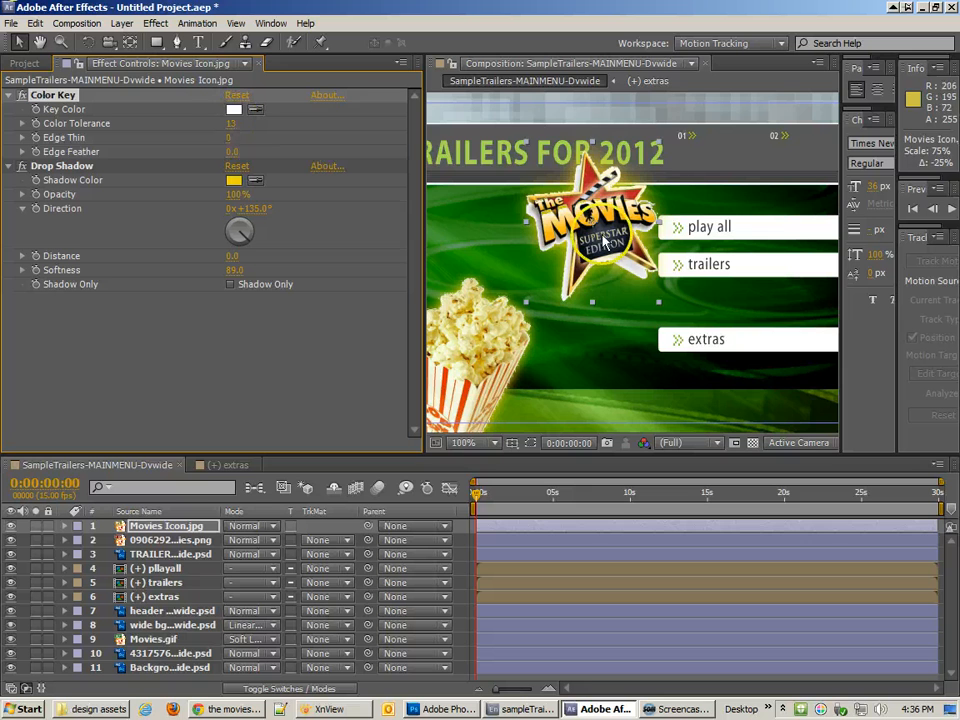
Move the Movies Icon logo to the right end of the header above the buttons and scale it slightly smaller.
drag(603, 240, 692, 223)
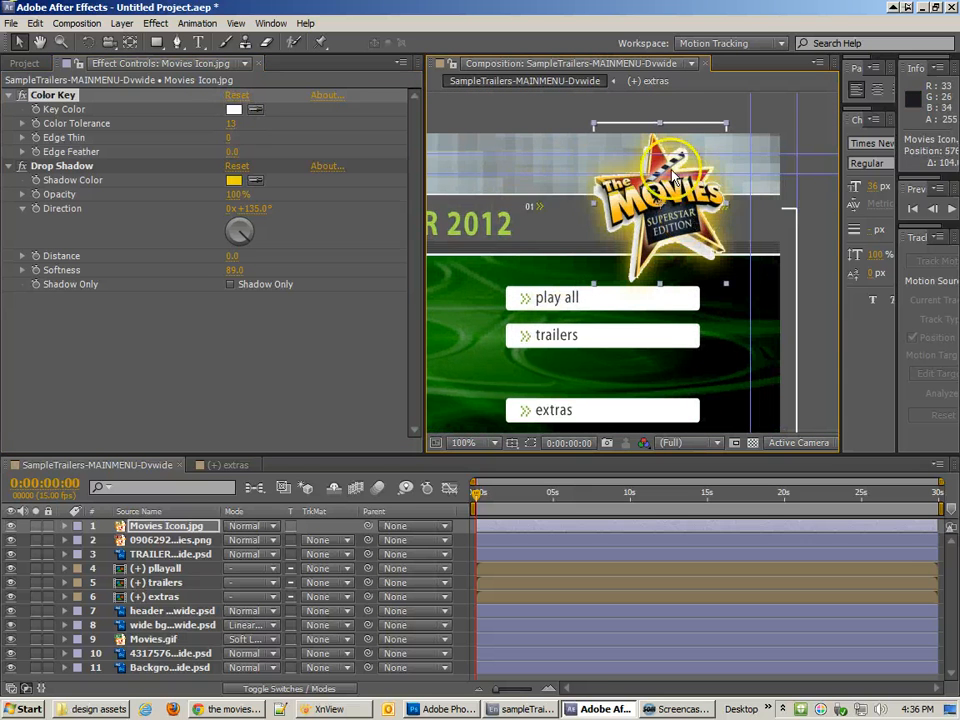
drag(727, 123, 722, 131)
drag(676, 208, 665, 215)
key(space)
drag(640, 431, 707, 347)
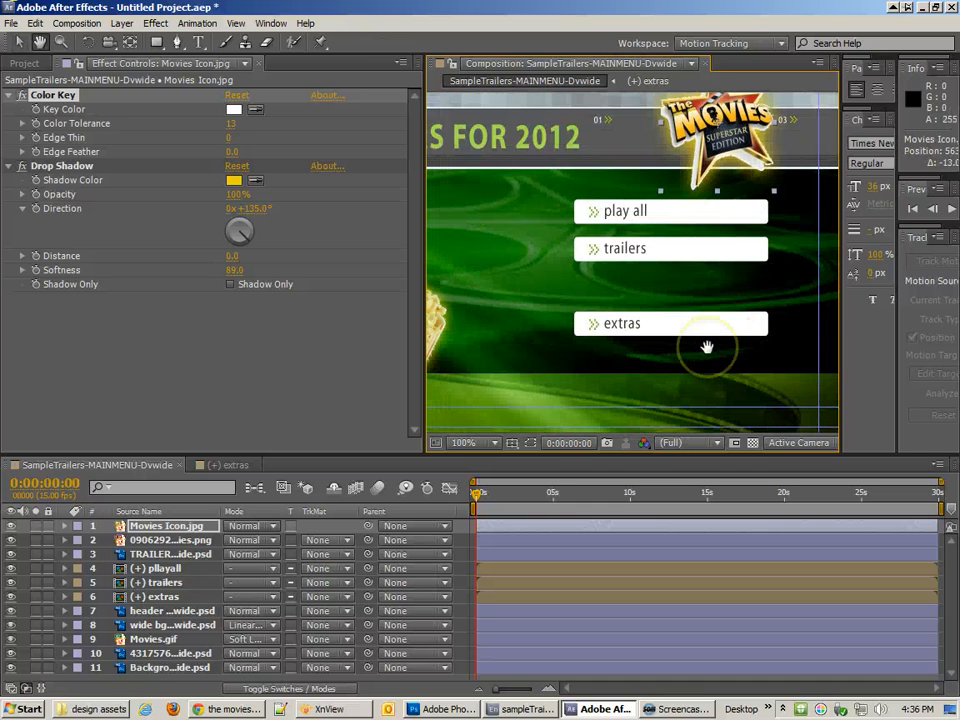
drag(694, 157, 776, 260)
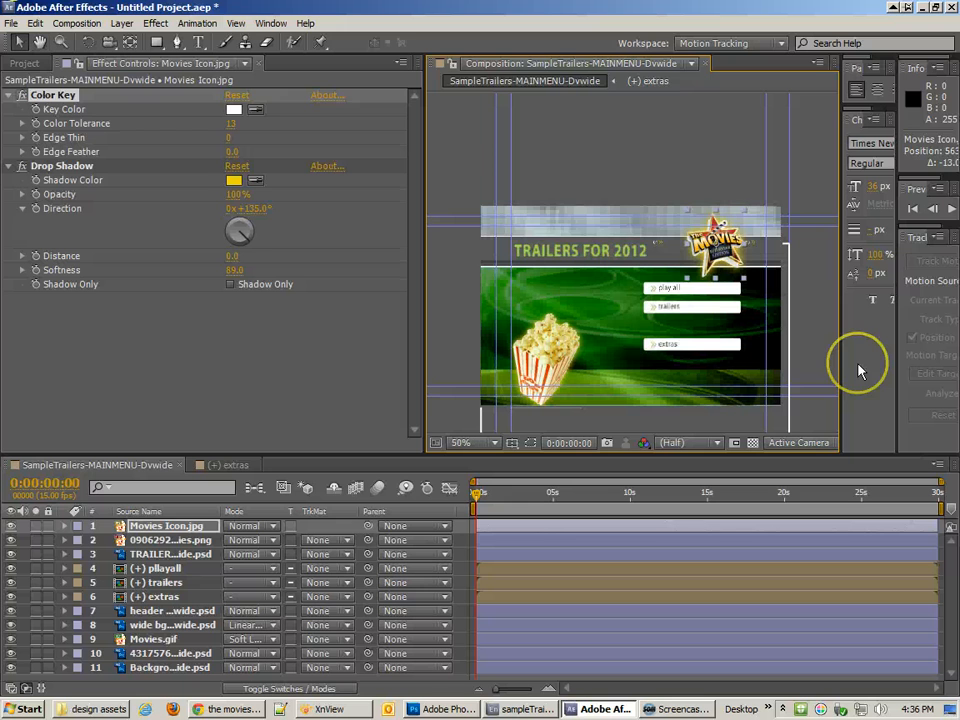
click(462, 138)
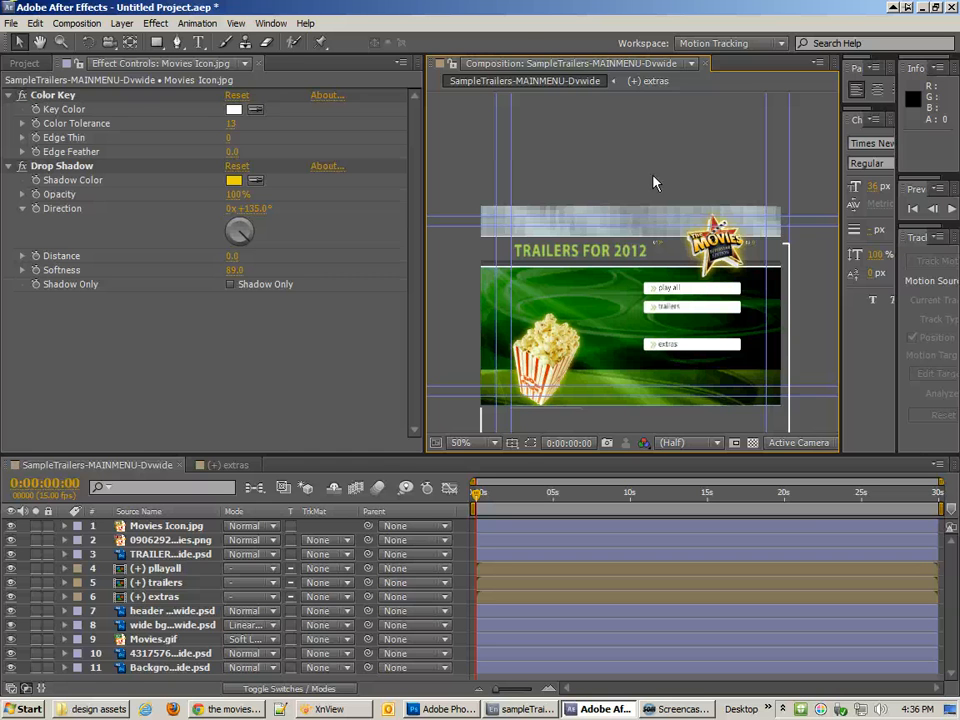
Save the project as SampleTrailers in the sampleTrailers folder inside TUTORIALS > Encore DVD Project.
key(ctrl+s)
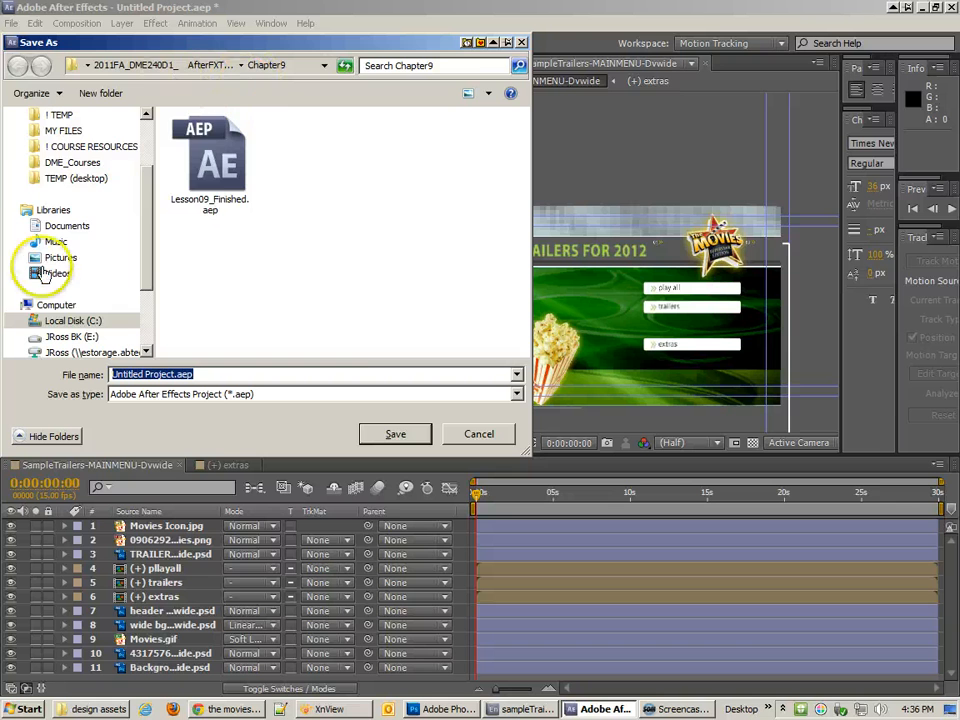
click(95, 146)
double_click(212, 314)
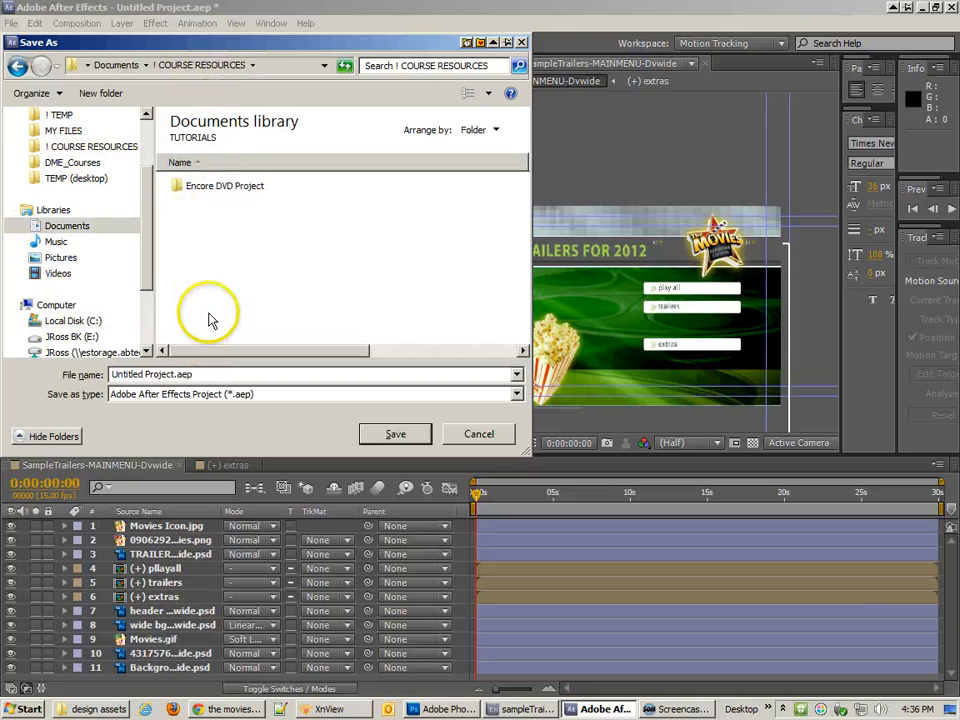
double_click(214, 187)
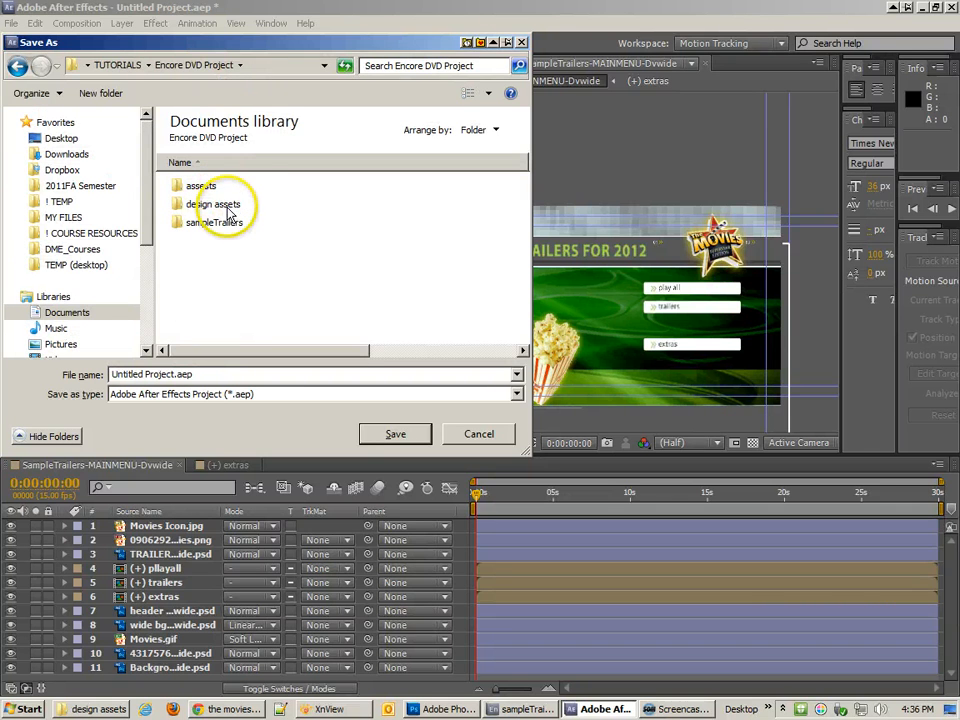
click(202, 376)
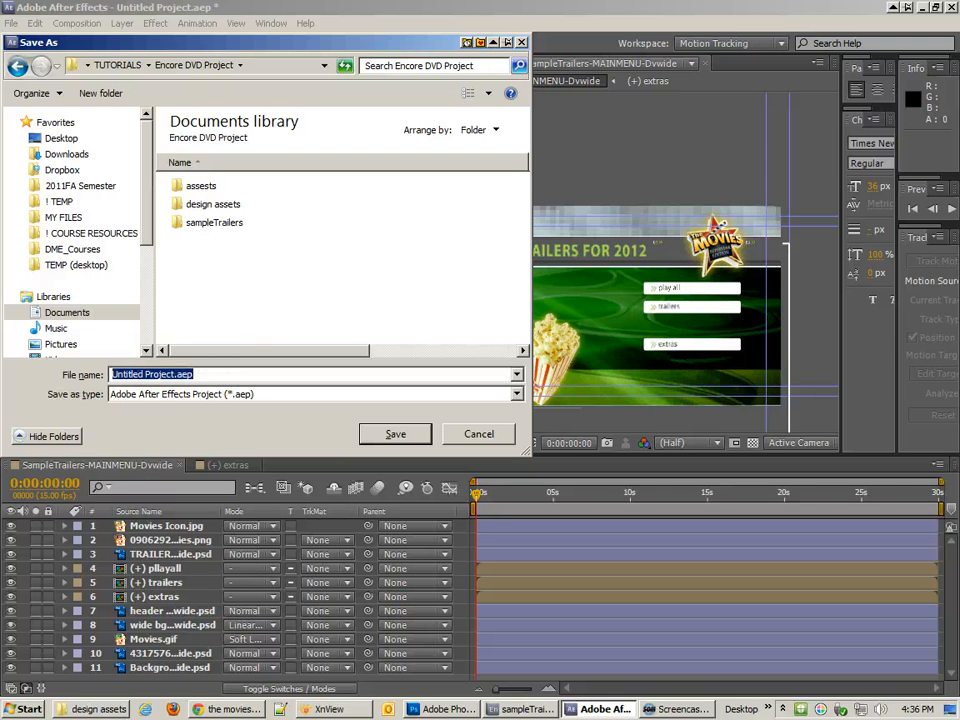
text(SampleT)
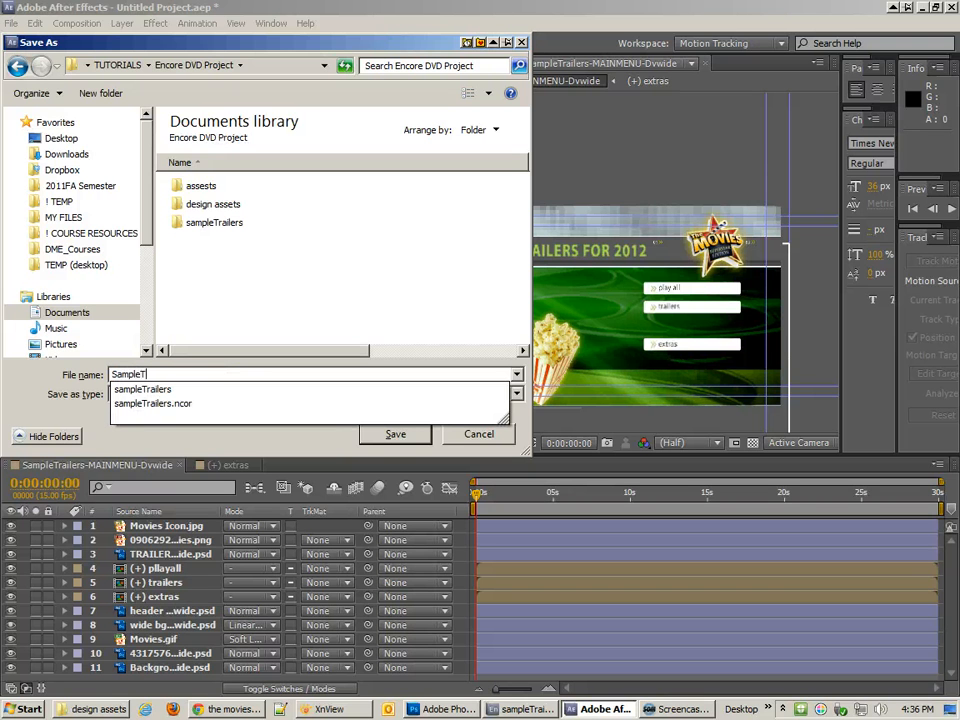
text(railers)
key(Return)
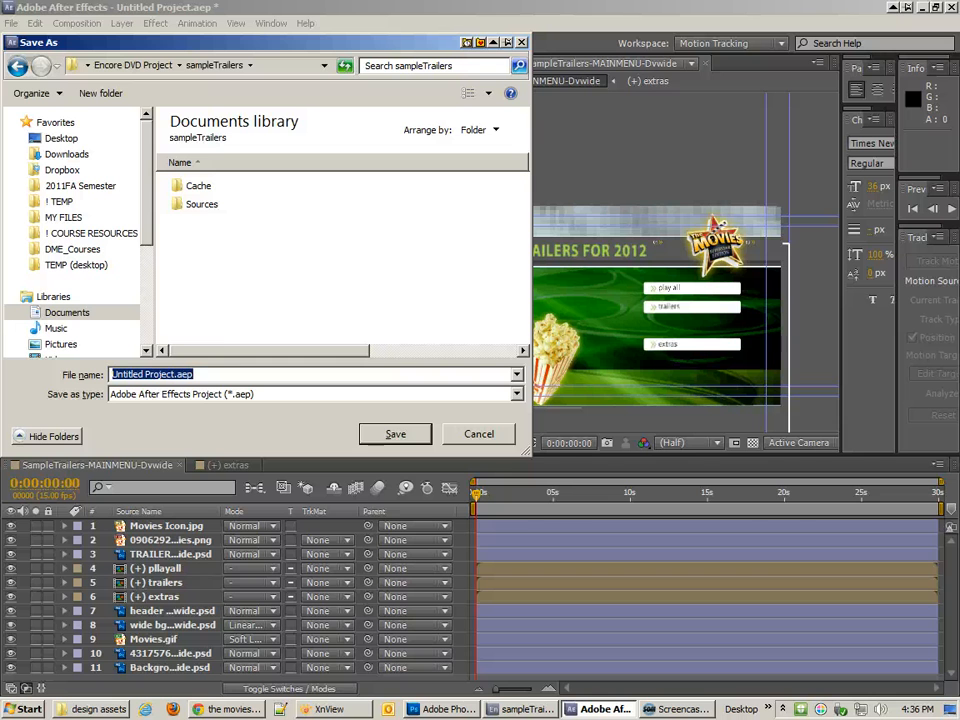
text(S)
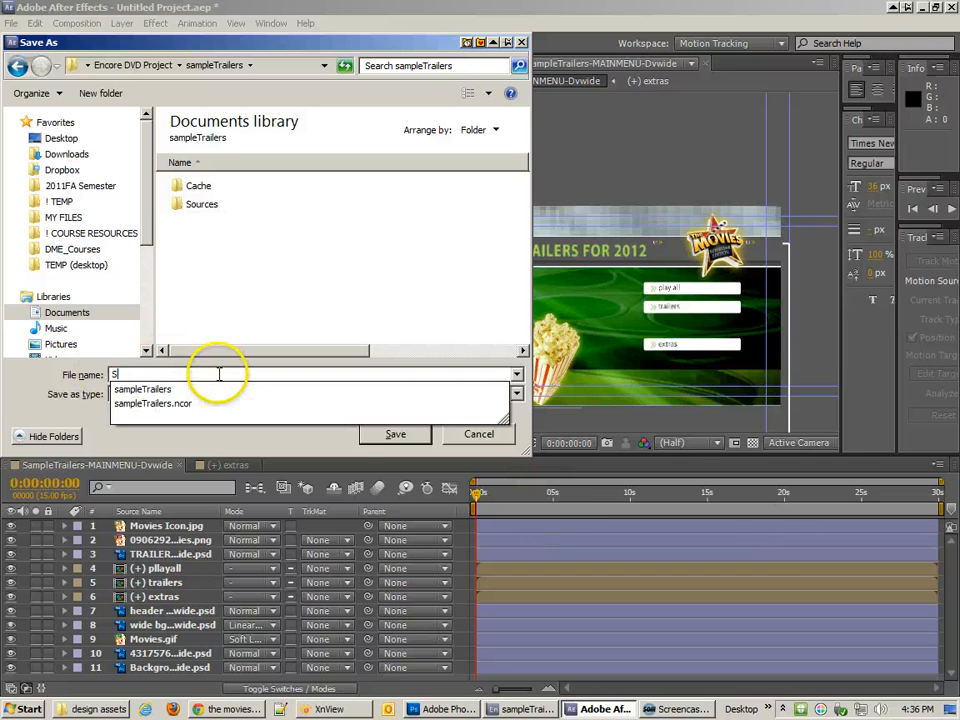
text(ampleTrailers)
key(Return)
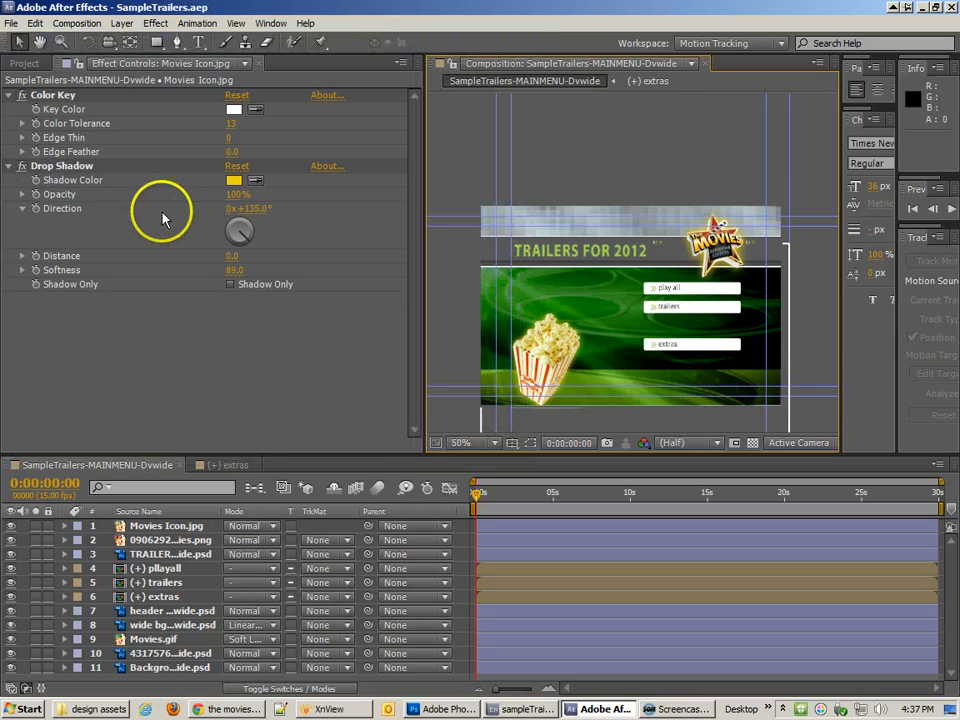
Collapse the SampleTrailers-MAINMENU-Dvwide Layers folder in the project and select the SampleTrailers-MAINMENU-Dvwide composition.
click(25, 63)
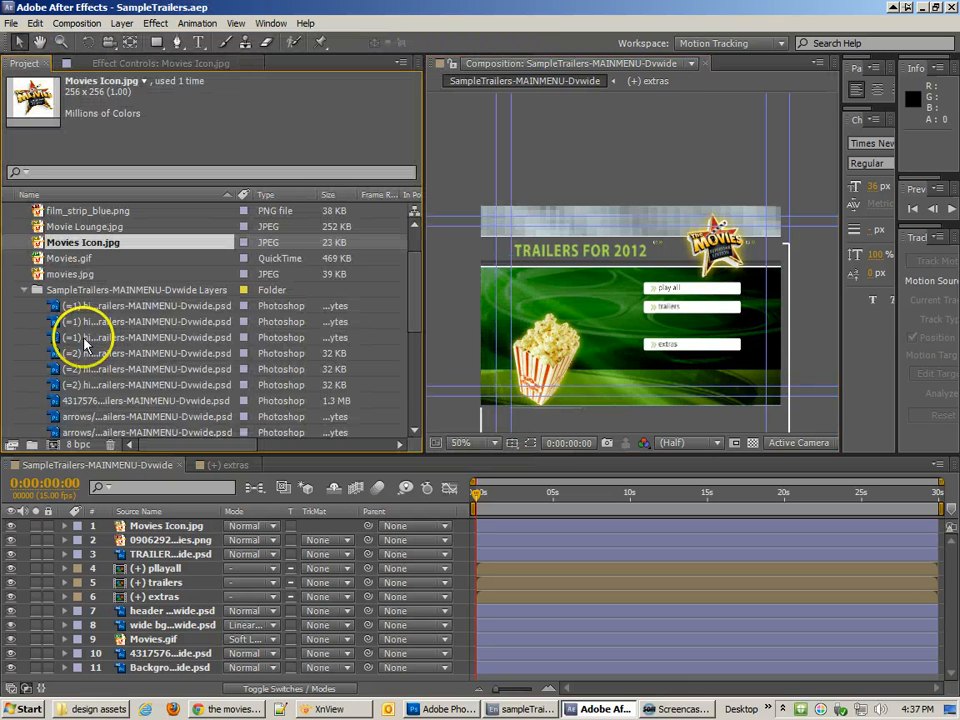
click(24, 290)
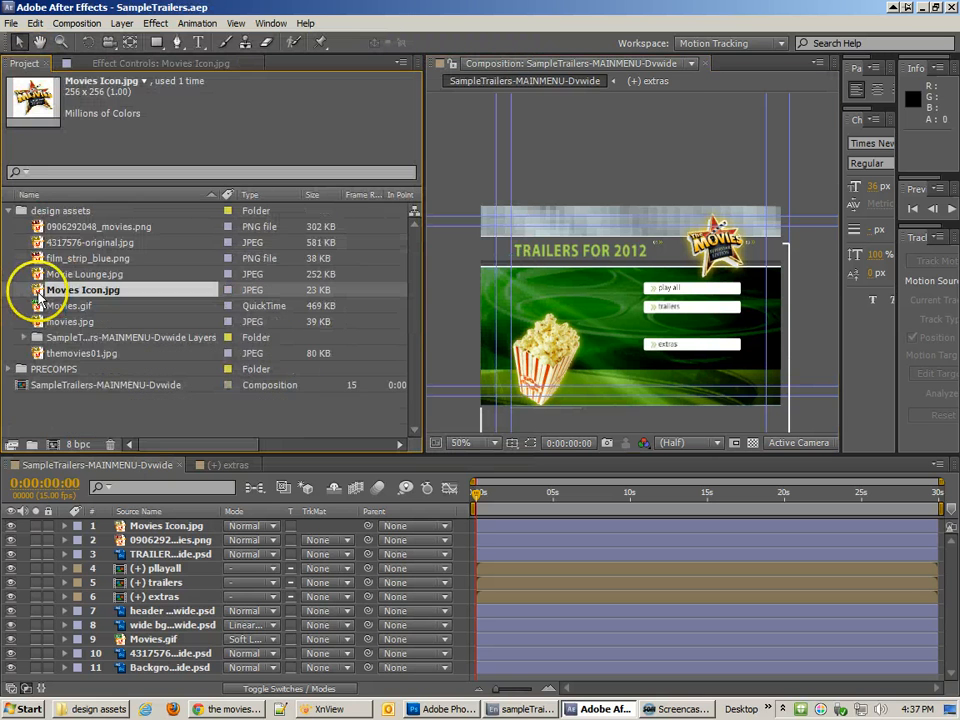
click(105, 386)
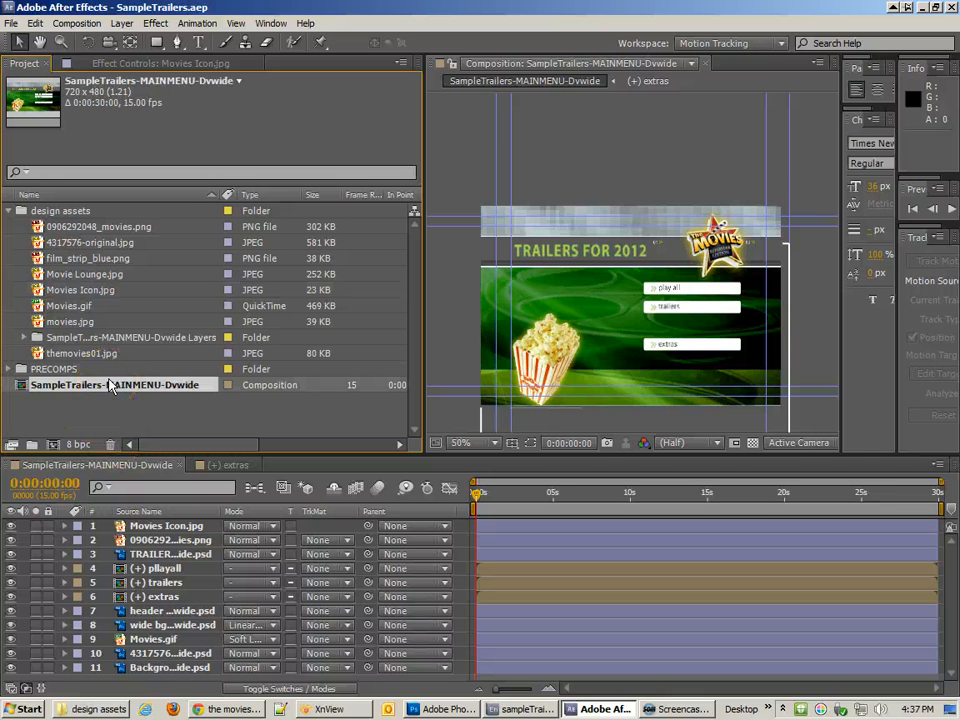
Check which button the (+) pllayall layer holds by hiding it and showing it again, comparing it with the trailers and extras layers.
click(11, 568)
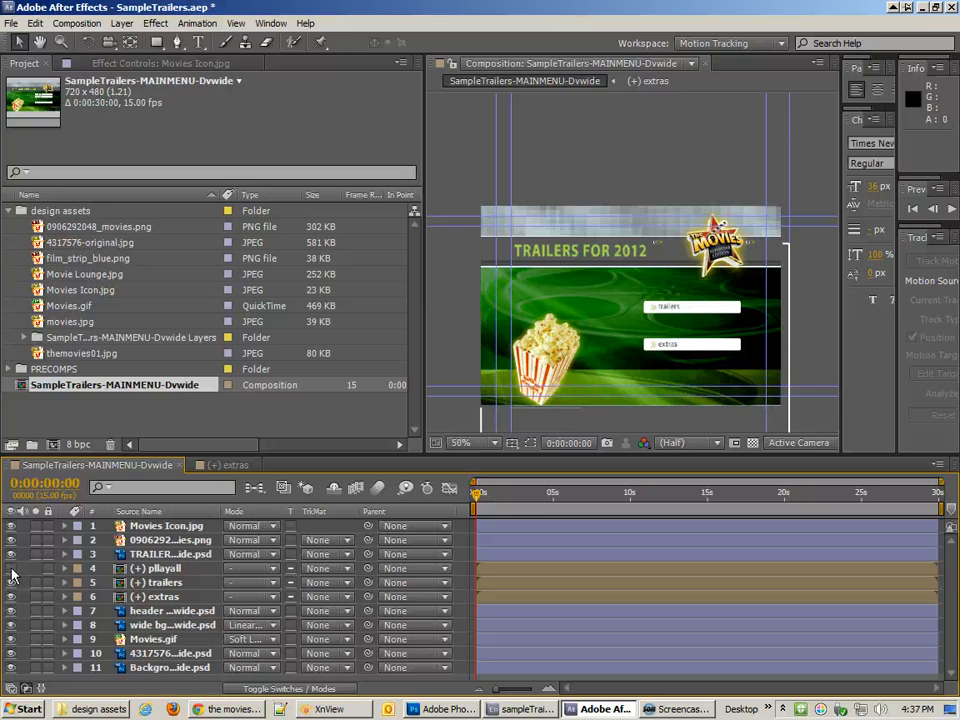
click(158, 568)
click(160, 583)
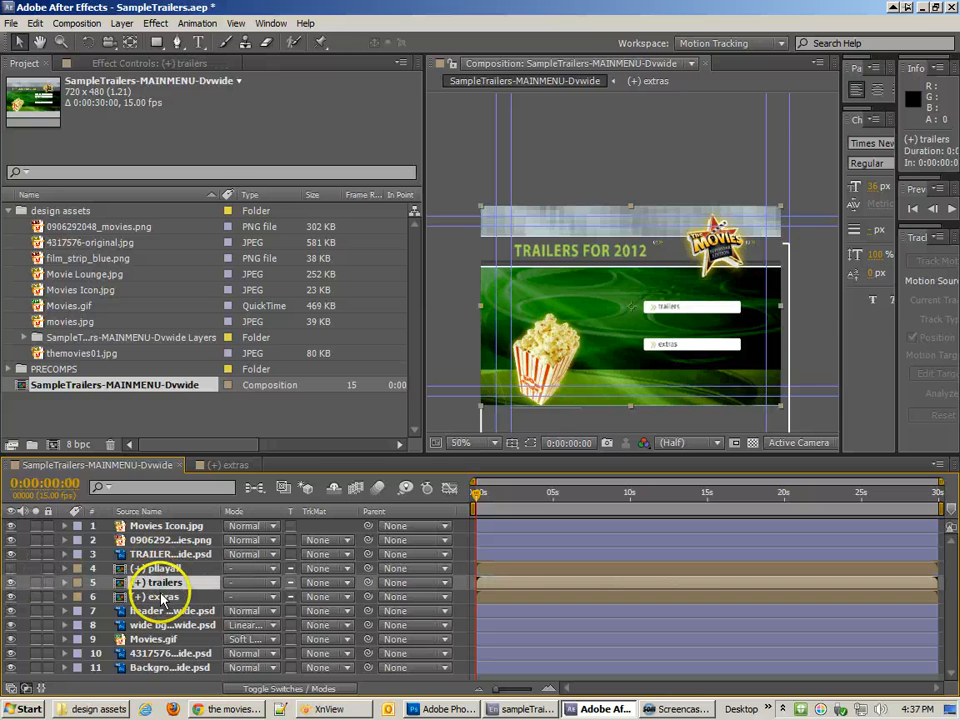
click(163, 597)
key(ctrl+Up)
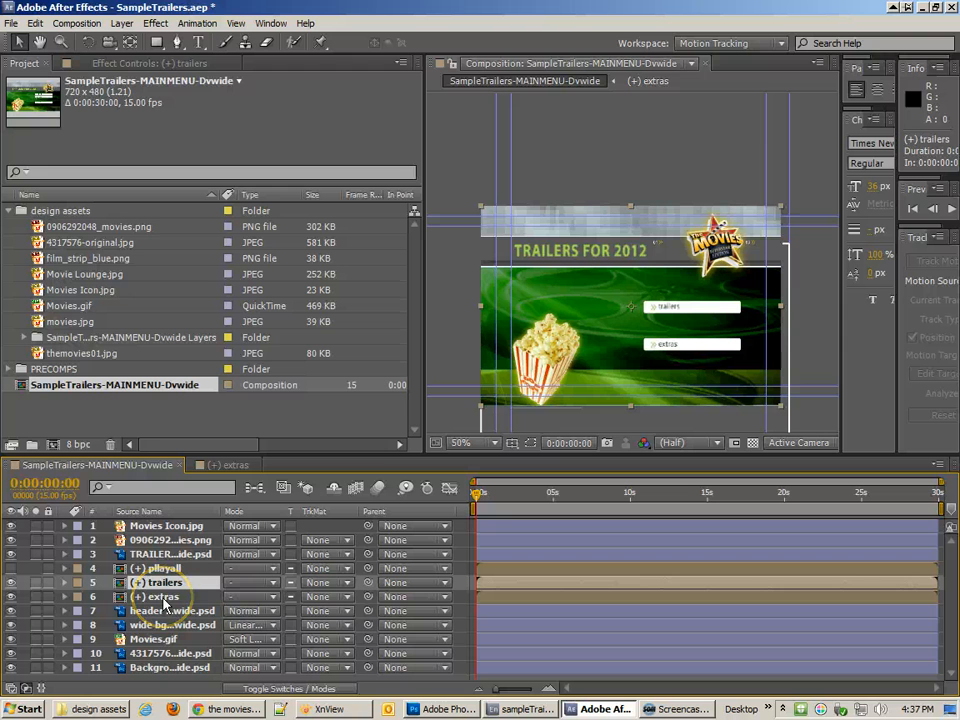
click(11, 568)
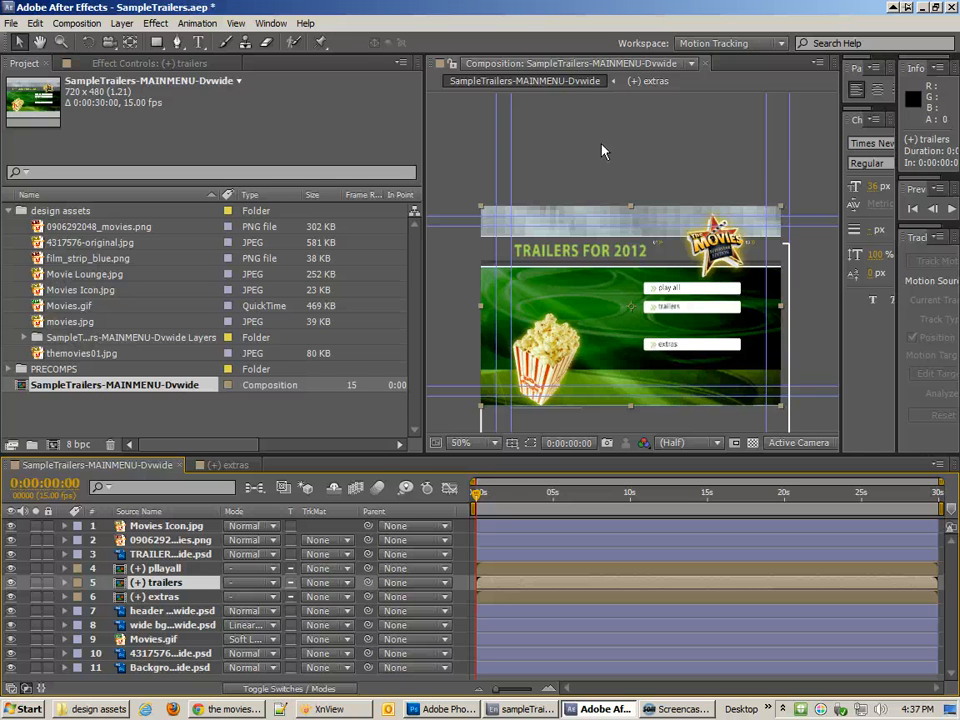
click(178, 567)
click(177, 582)
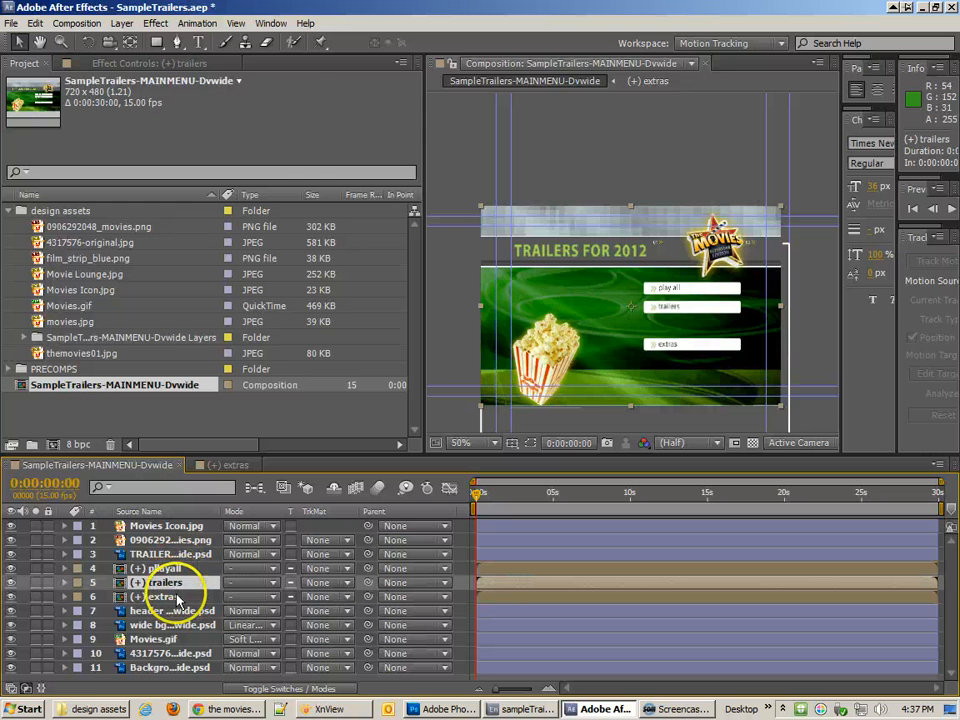
Duplicate the SampleTrailers-MAINMENU-Dvwide composition in the project and open the copy.
click(24, 386)
key(ctrl+d)
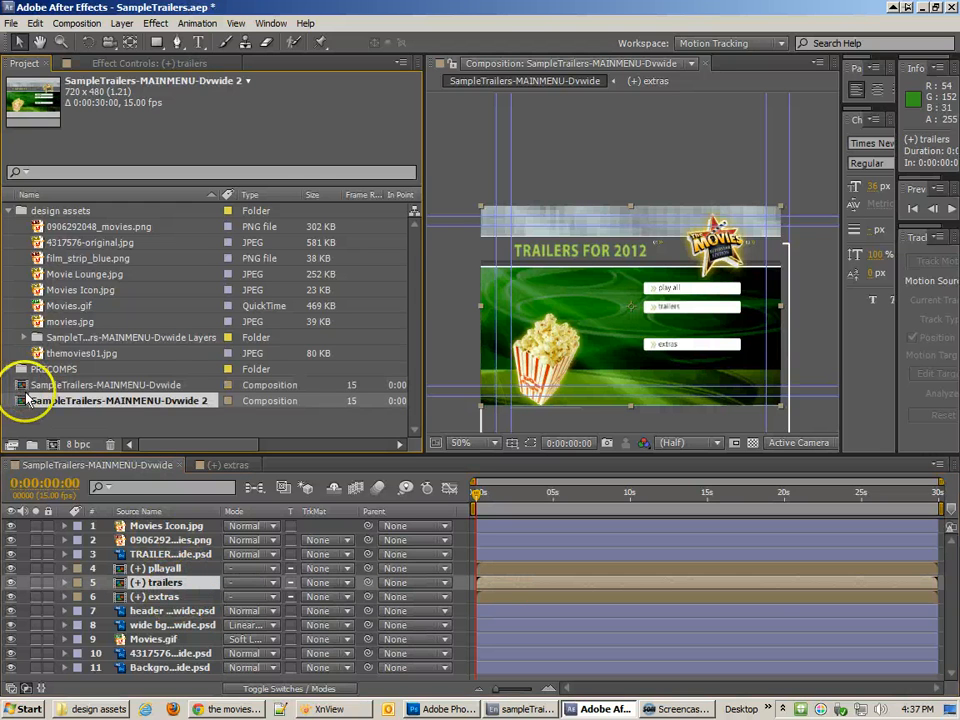
double_click(24, 401)
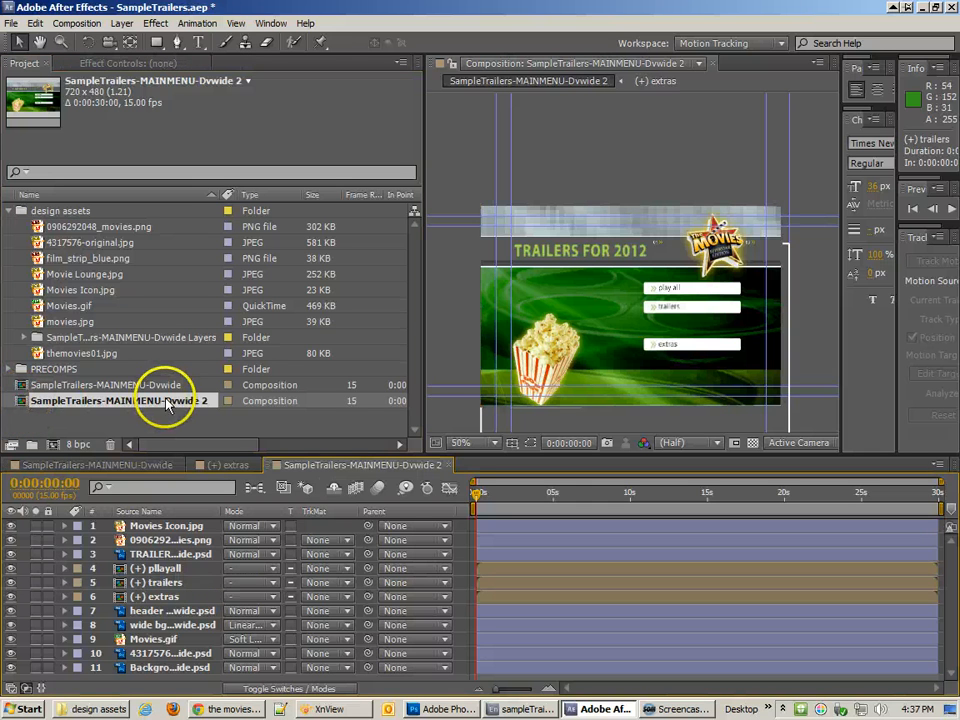
Delete the (+) trailers and (+) extras layers from the duplicated main menu composition.
click(705, 293)
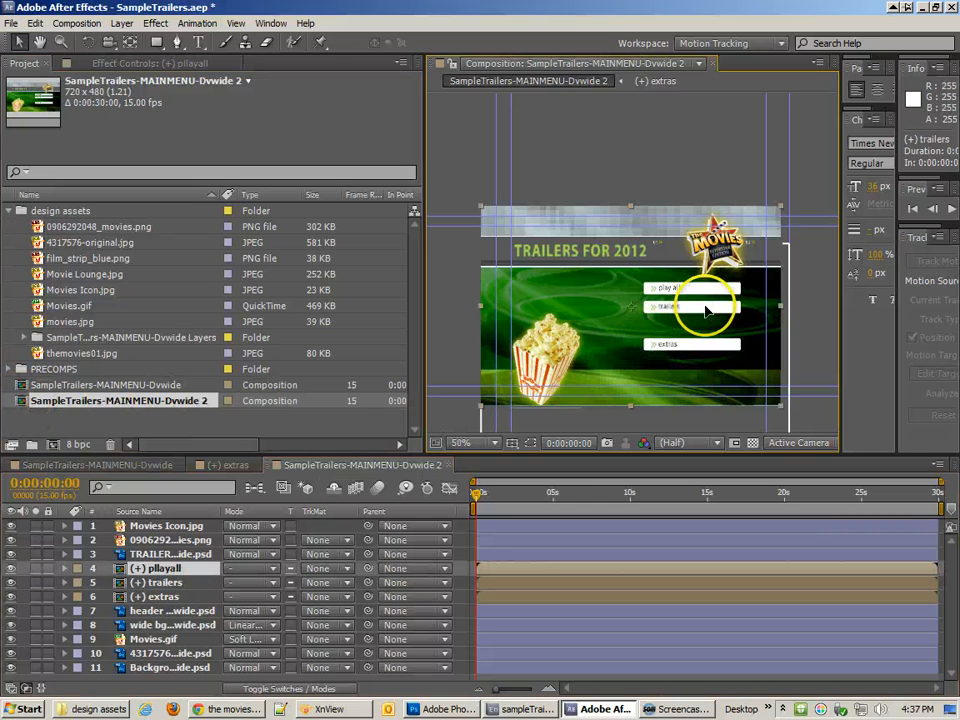
click(160, 583)
shift+click(172, 600)
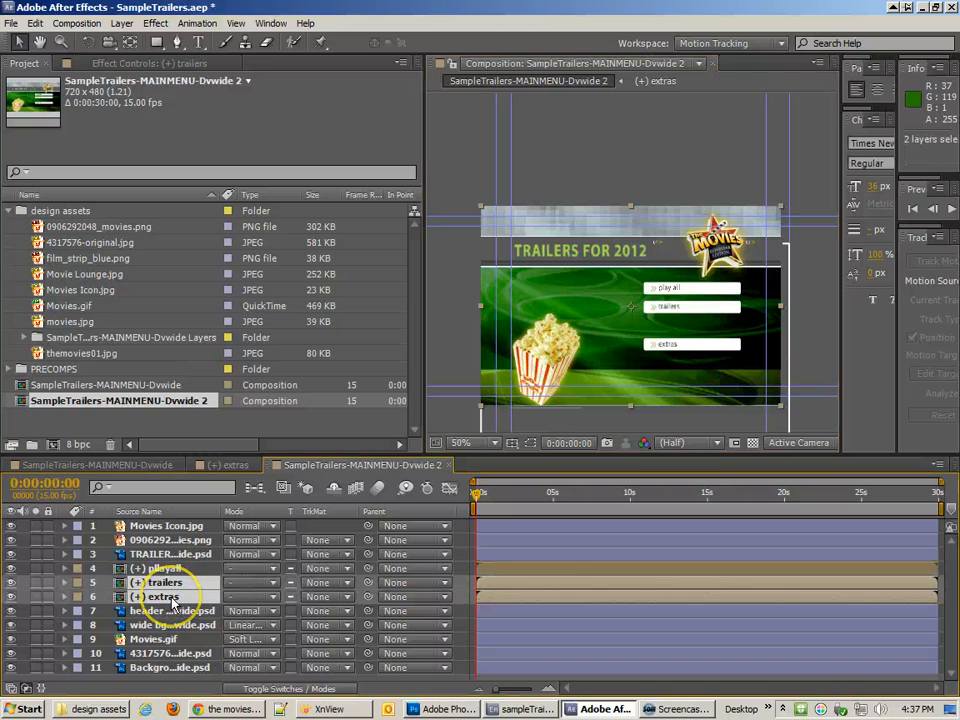
key(Delete)
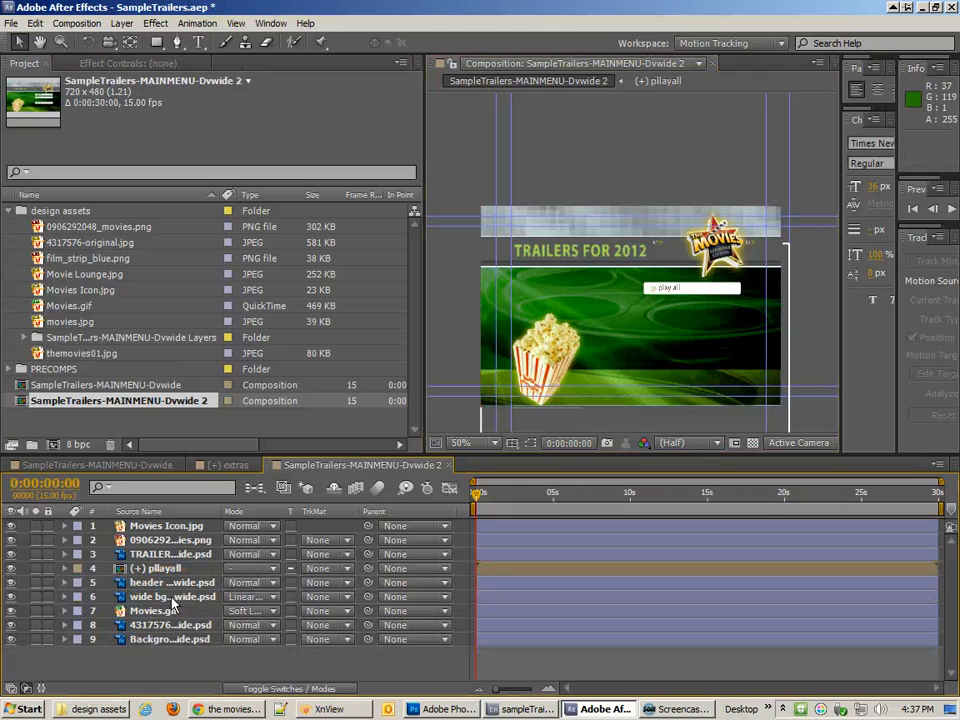
Move the (+) pllayall layer slightly up so the play all button sits just under the Movies logo.
click(698, 298)
mouse_move(698, 298)
mouse_down()
mouse_move(707, 237)
mouse_move(701, 279)
mouse_up()
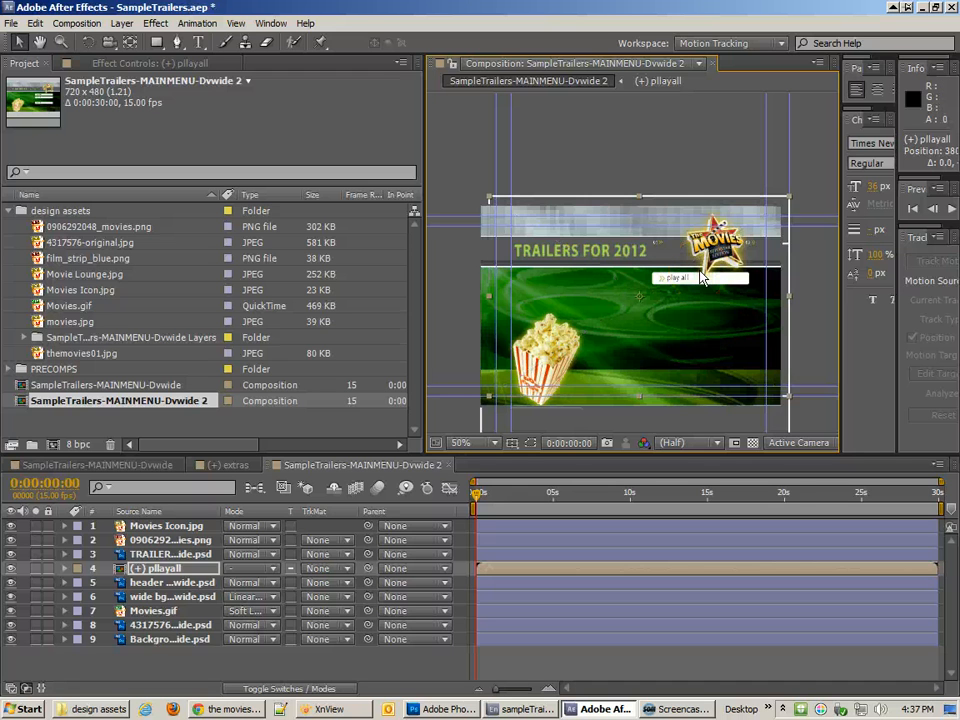
click(697, 282)
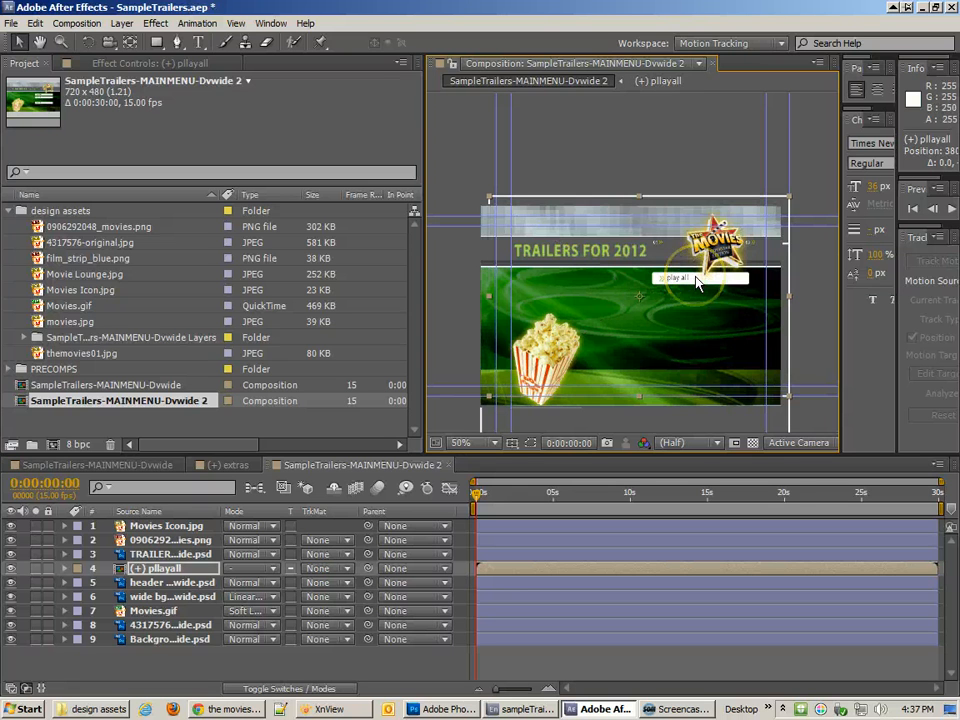
mouse_move(697, 283)
mouse_down()
mouse_move(630, 192)
mouse_move(703, 272)
mouse_move(687, 290)
mouse_up()
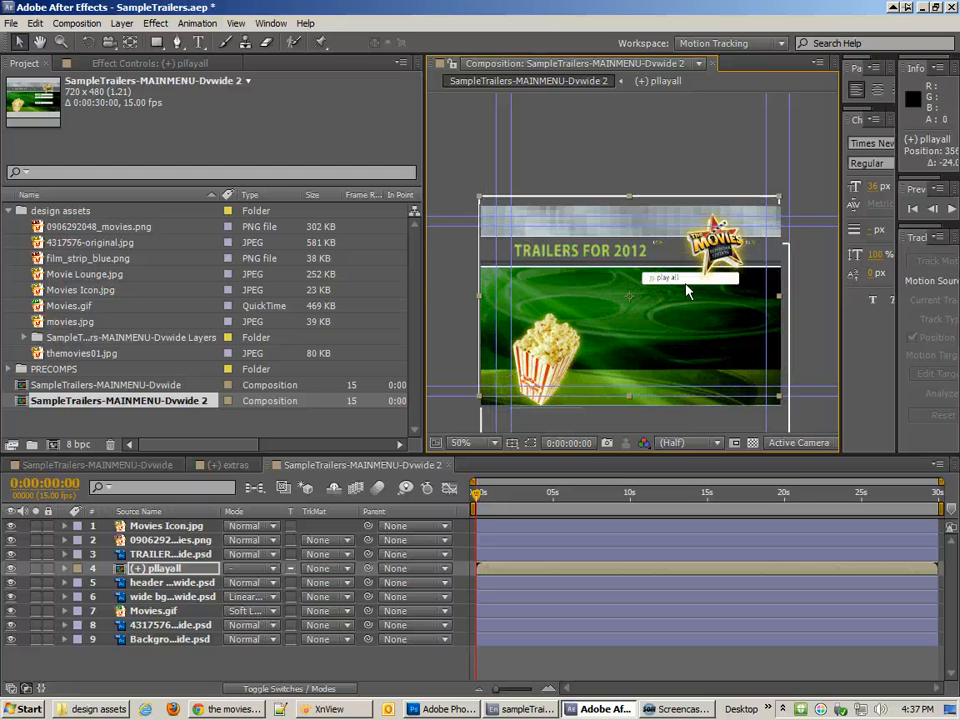
click(682, 286)
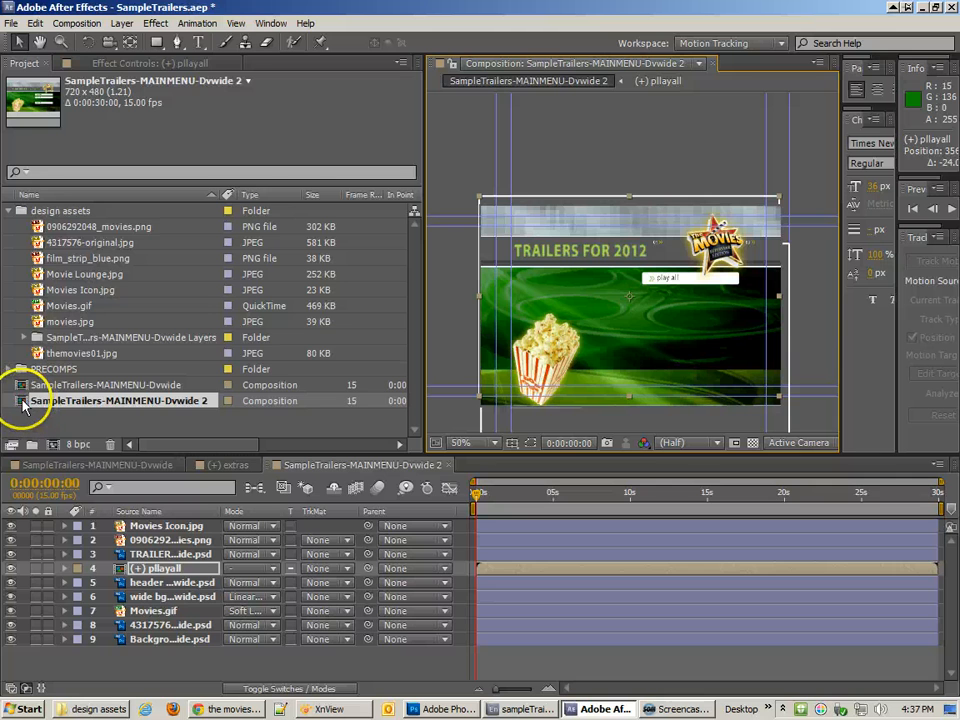
Open the (+) pllayall precomp and move its play all, arrows and Button layers together to the frame's upper-left corner.
double_click(606, 321)
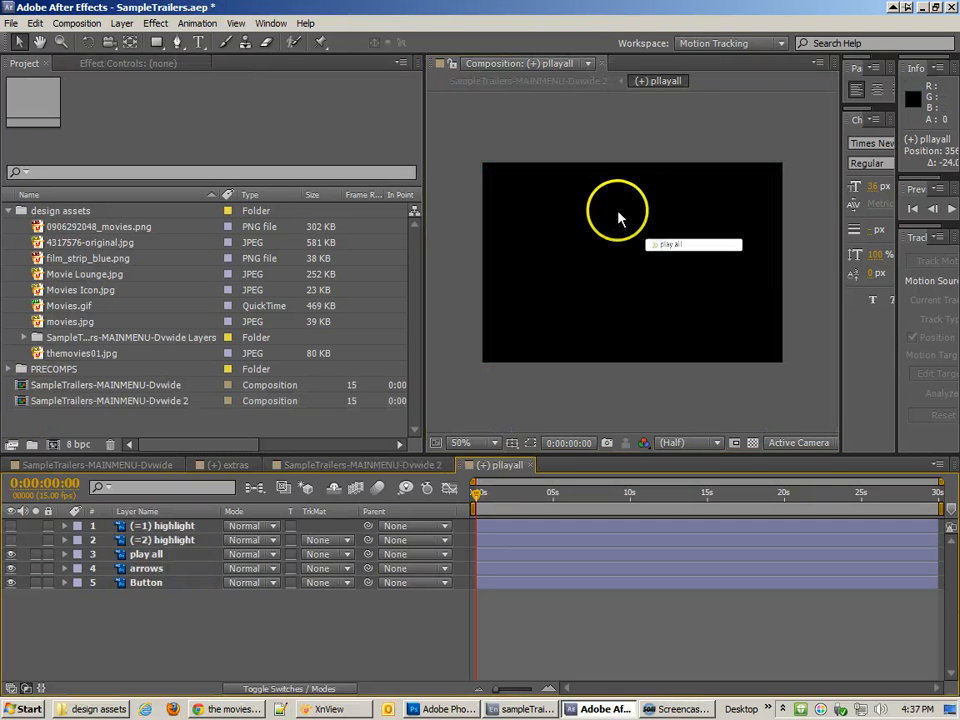
click(722, 256)
drag(722, 256, 566, 171)
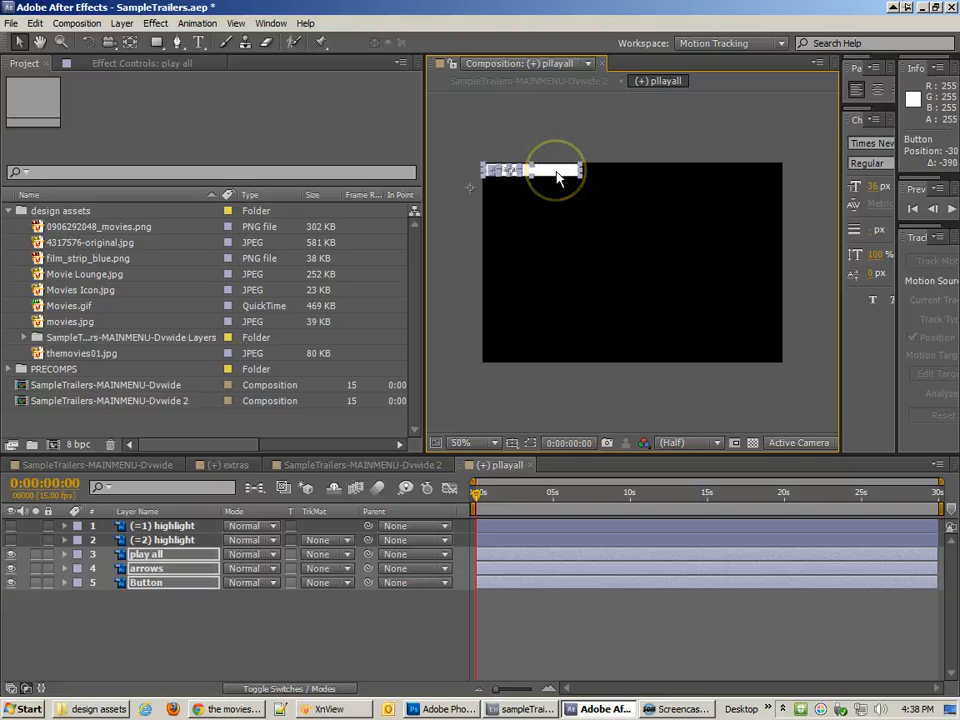
Show the (=1) highlight and (=2) highlight layers in the (+) pllayall precomp, and undo showing (=2) highlight.
key(period)
key(h)
click(555, 186)
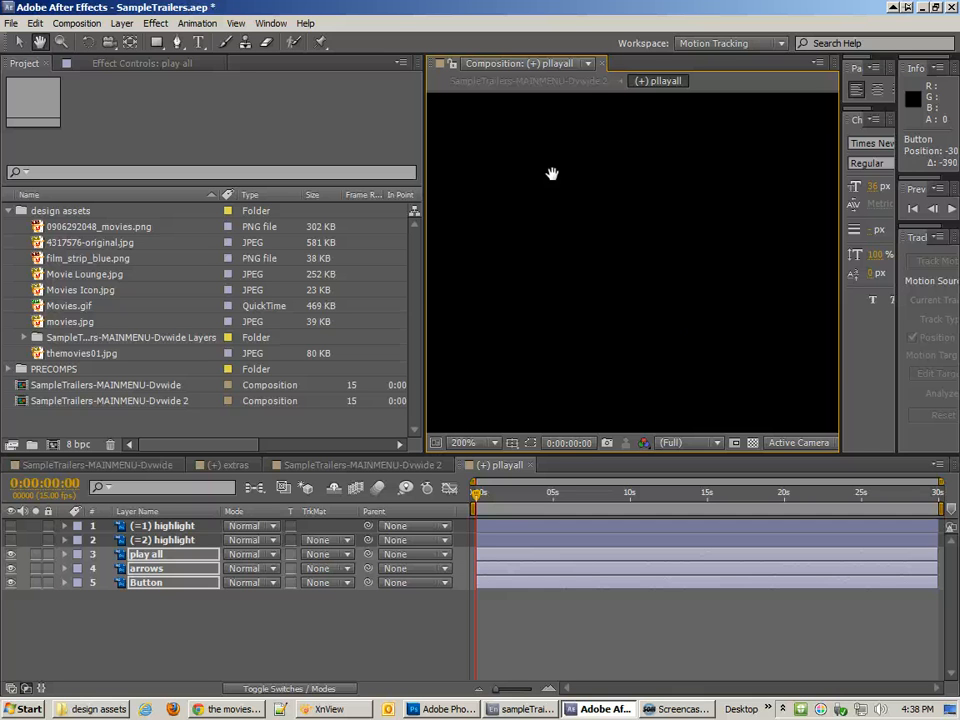
drag(551, 174, 729, 343)
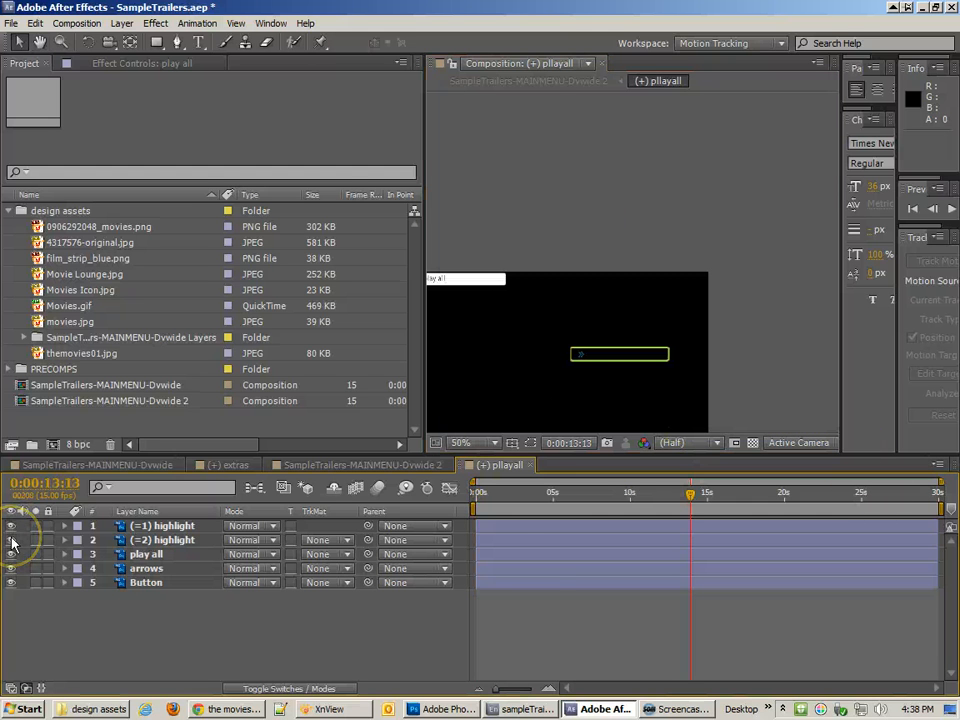
key(ctrl+z)
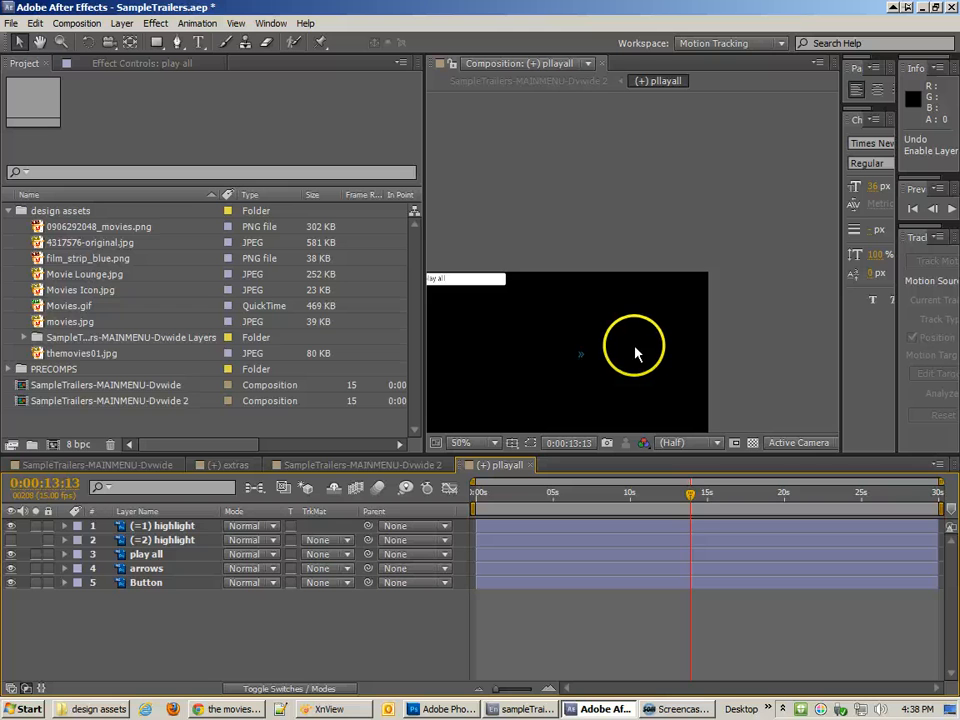
Undo the recent changes to the button layers and make both highlight layers visible.
key(ctrl+z)
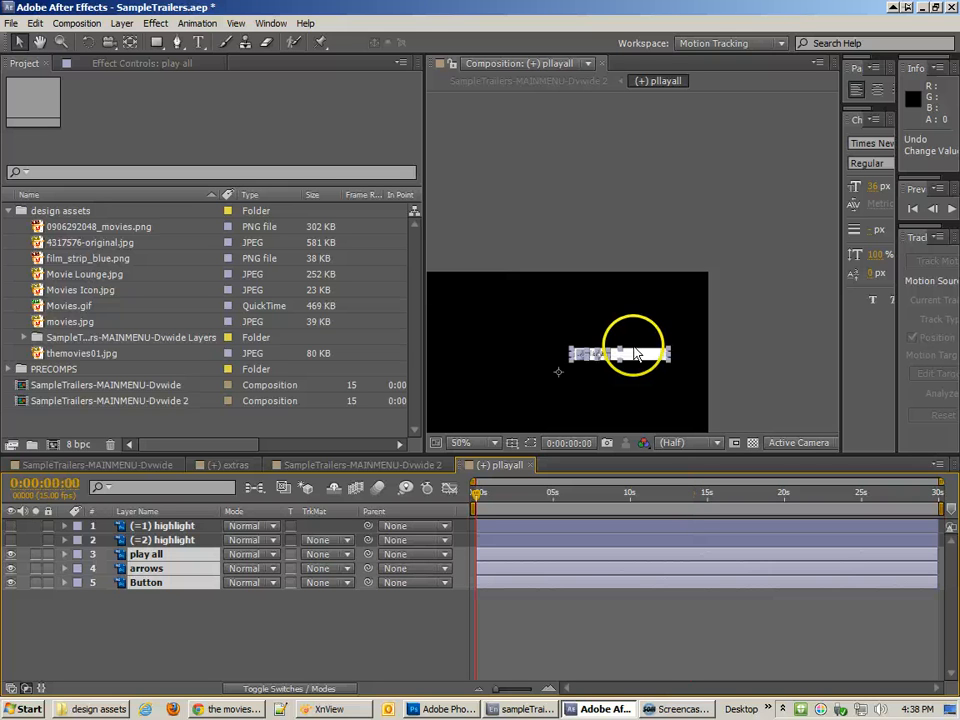
click(12, 540)
click(550, 350)
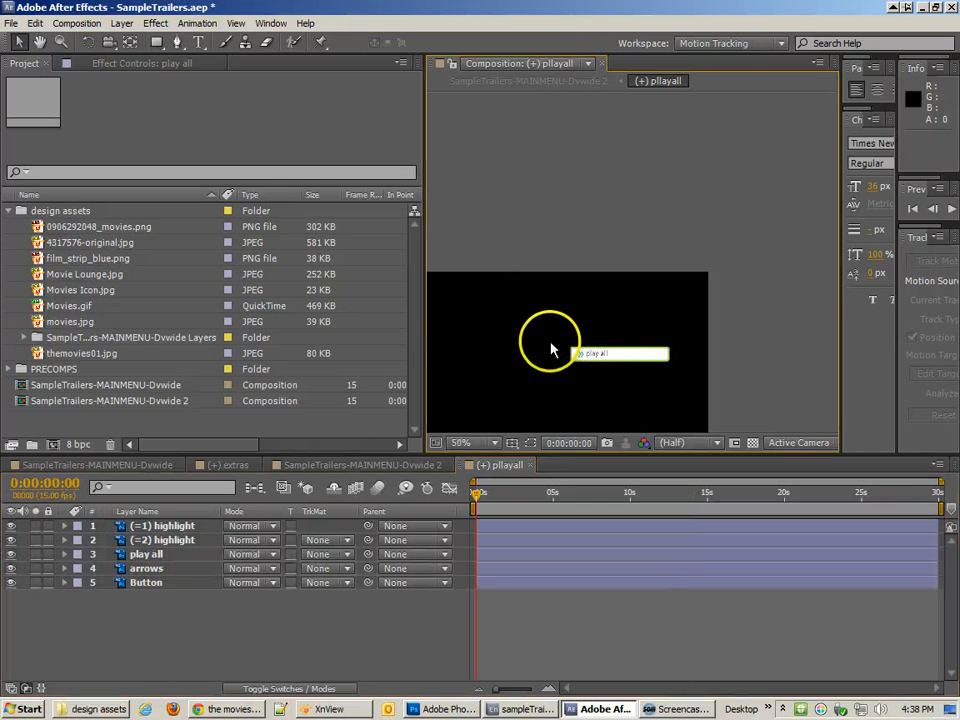
Examine the transform properties of the second highlight layer in the play all button composition.
click(652, 351)
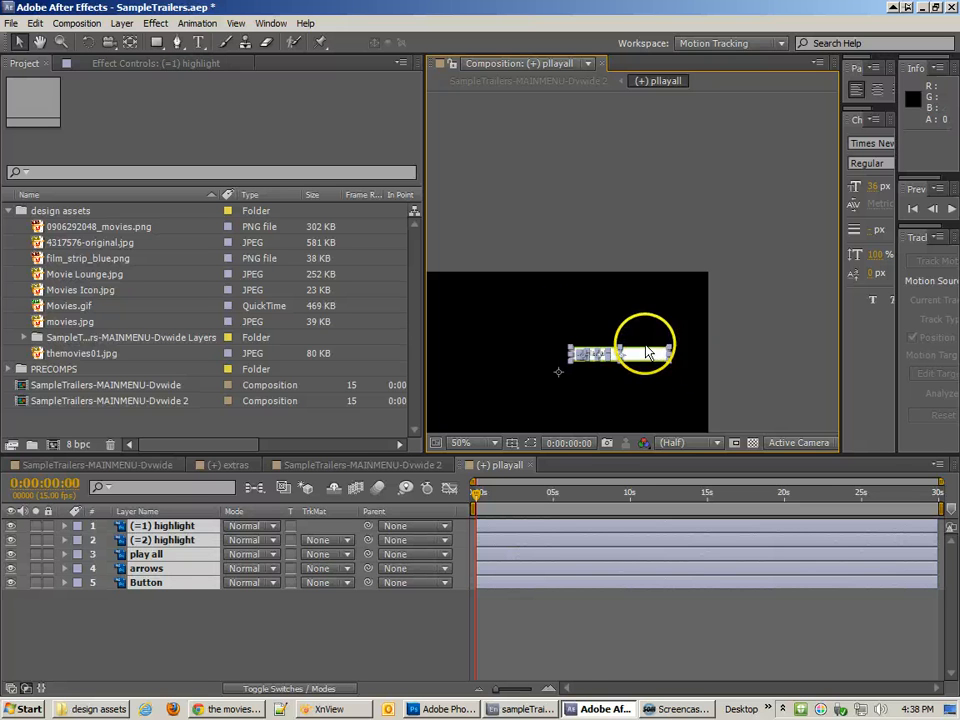
right_click(647, 353)
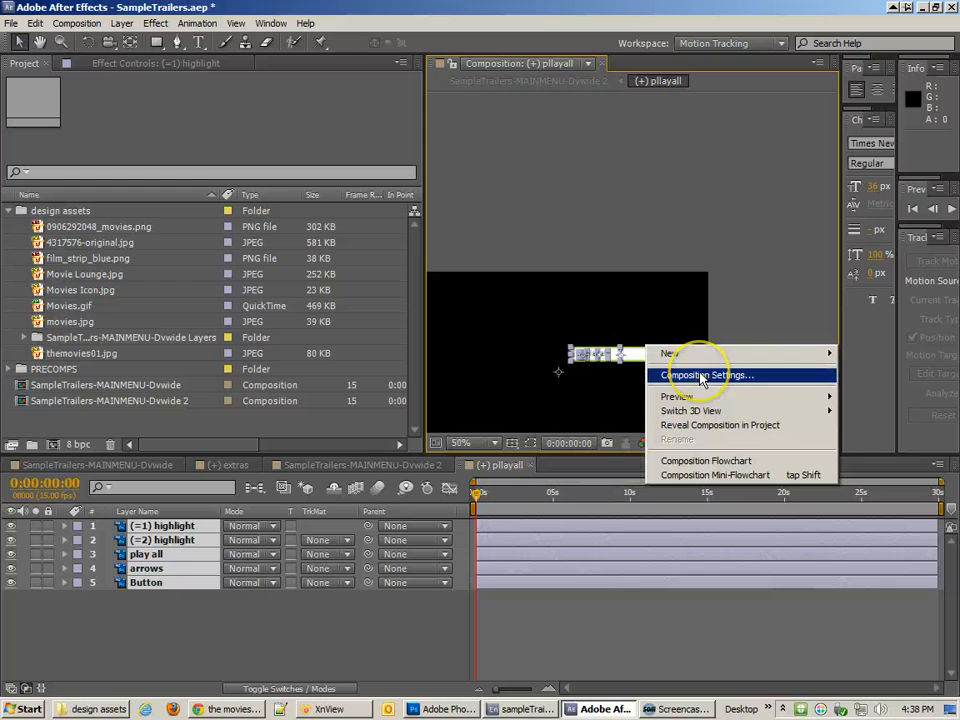
click(634, 304)
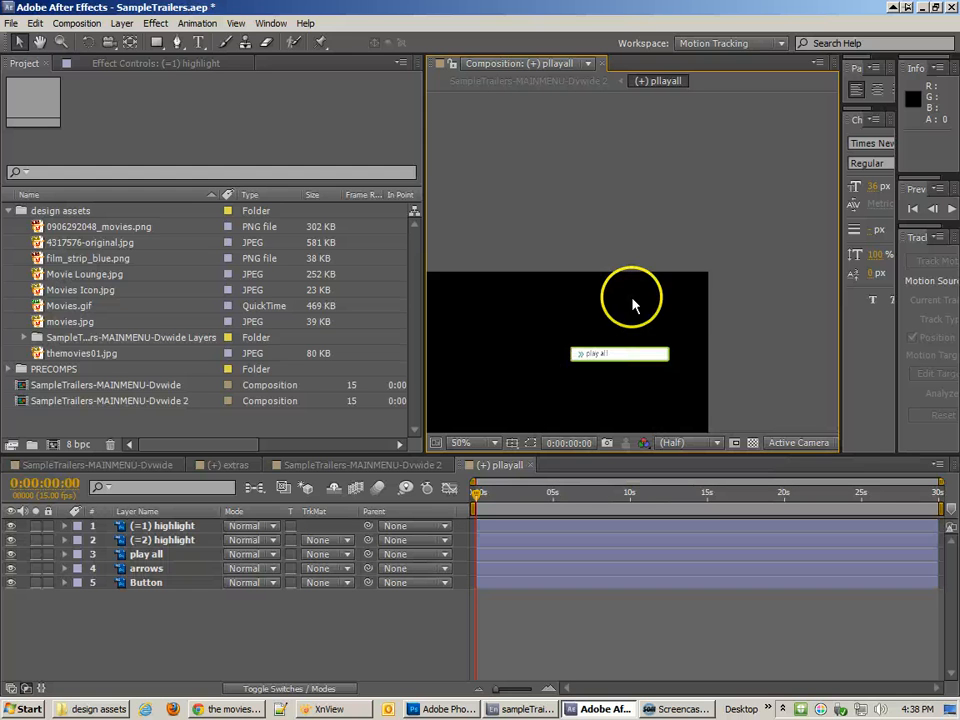
click(664, 356)
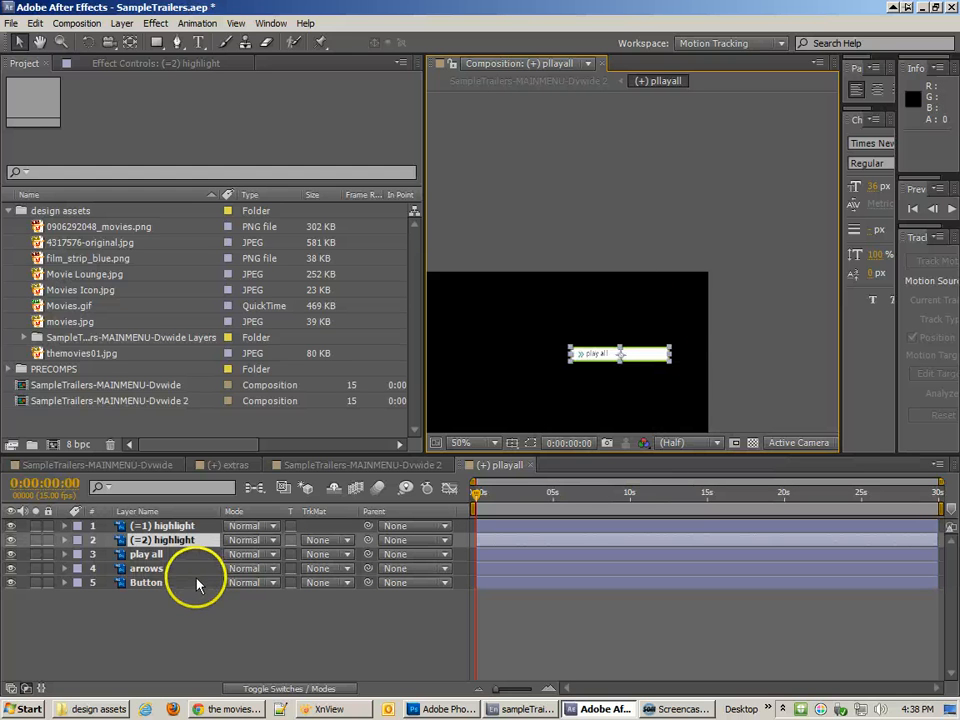
key(s)
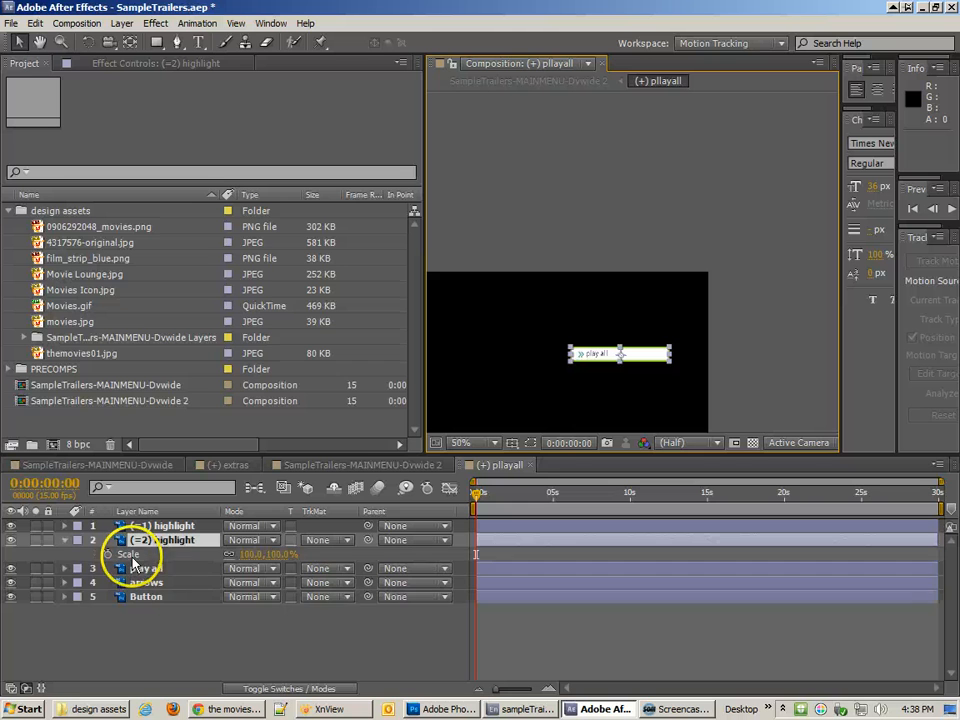
click(65, 542)
click(65, 542)
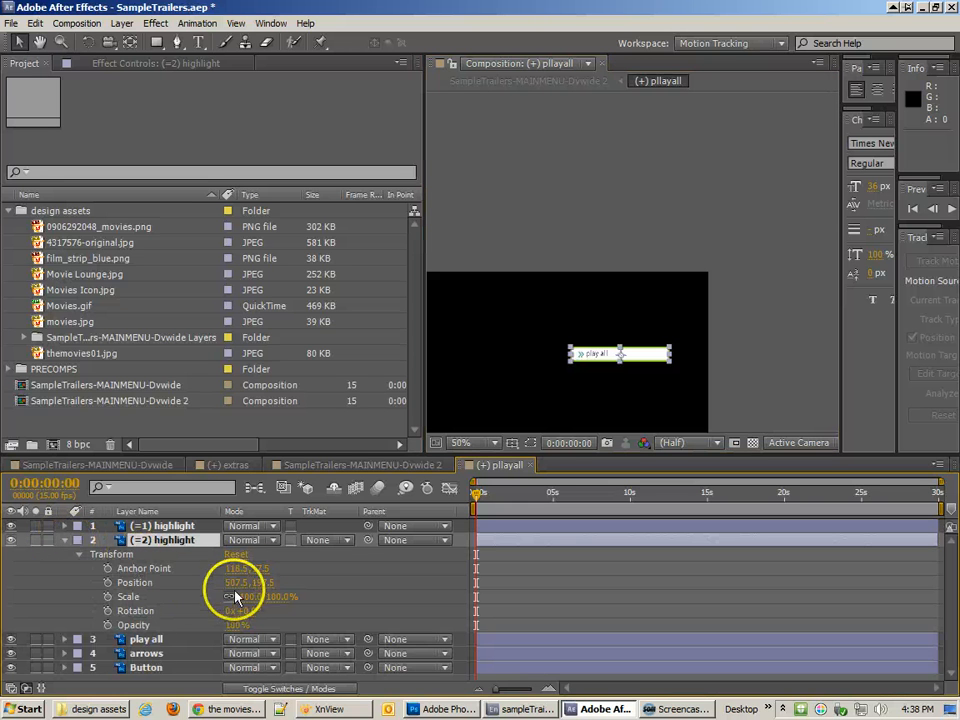
click(540, 337)
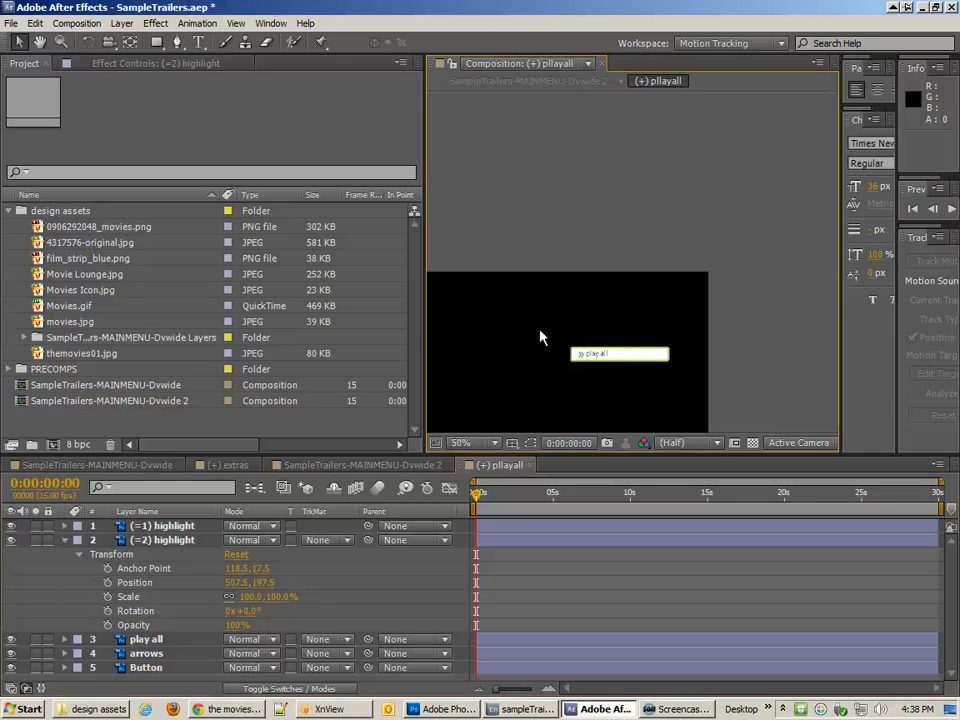
Resize the button composition to 300 px wide and 60 px high with the aspect ratio unlocked.
key(h)
drag(525, 300, 583, 300)
right_click(583, 300)
click(652, 325)
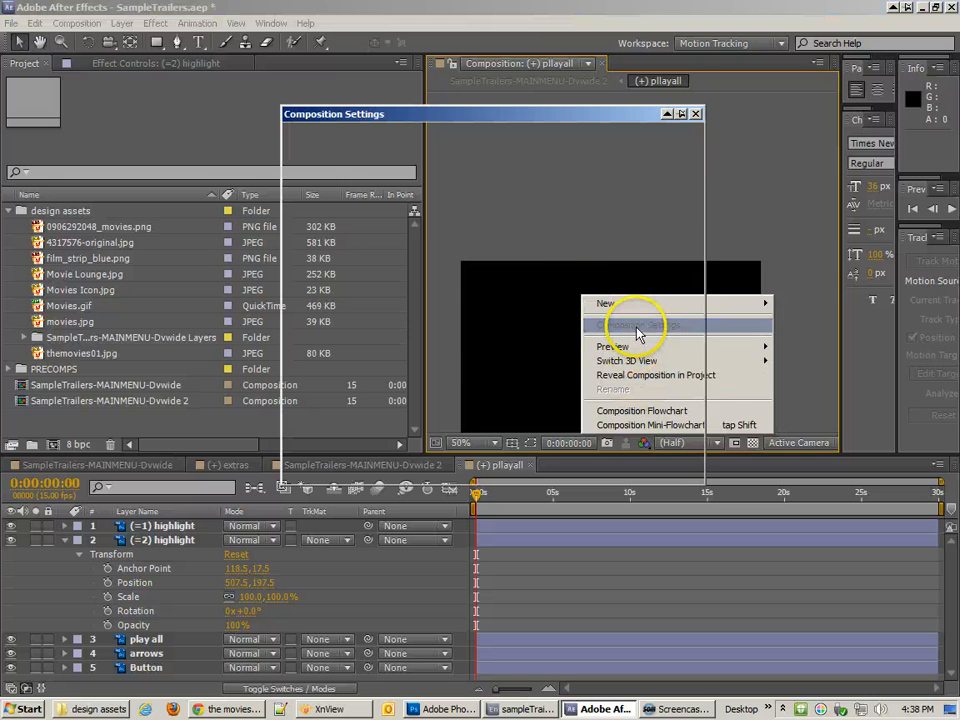
click(405, 220)
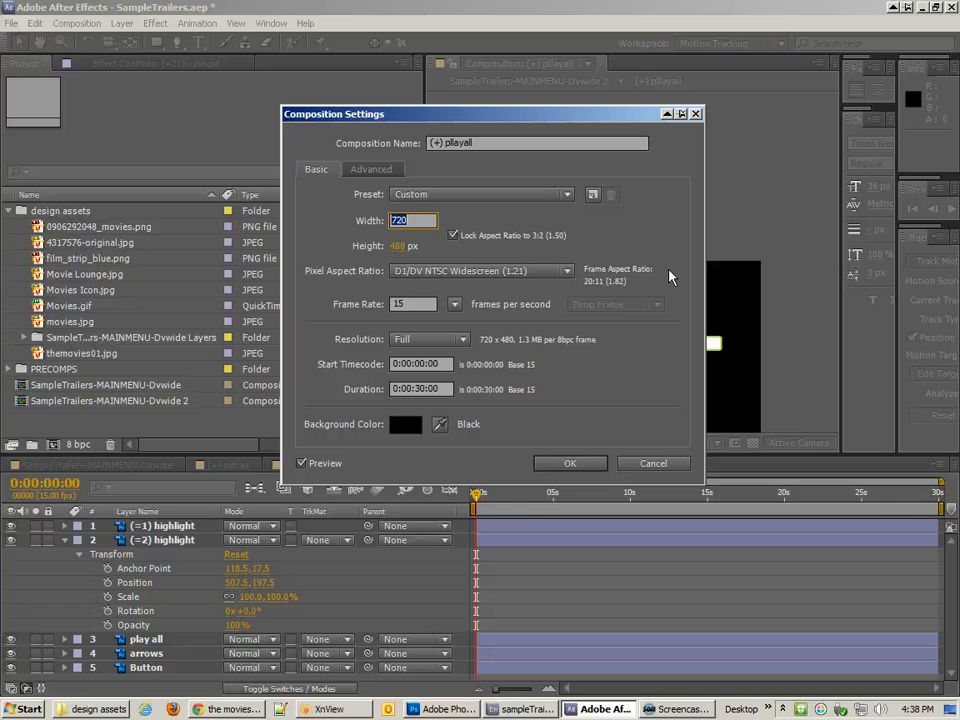
text(300)
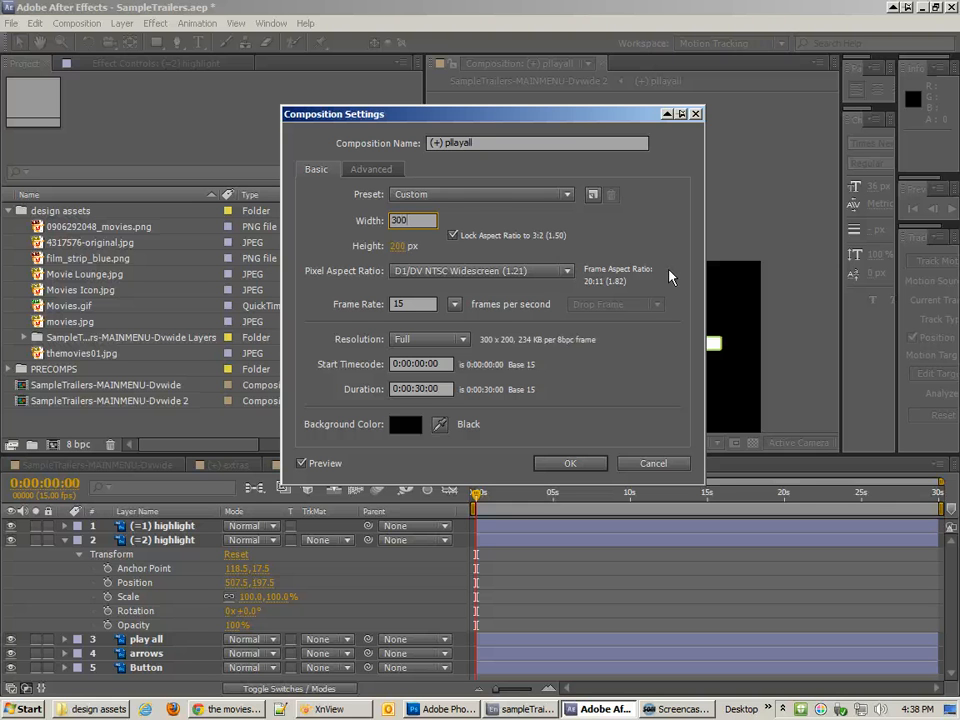
click(453, 235)
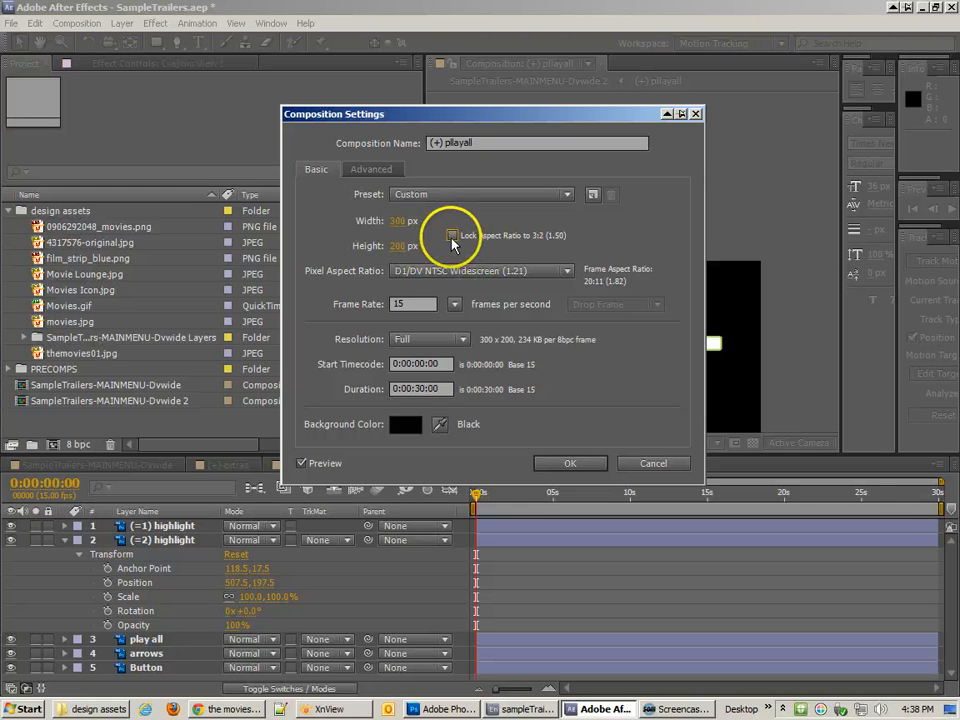
click(403, 245)
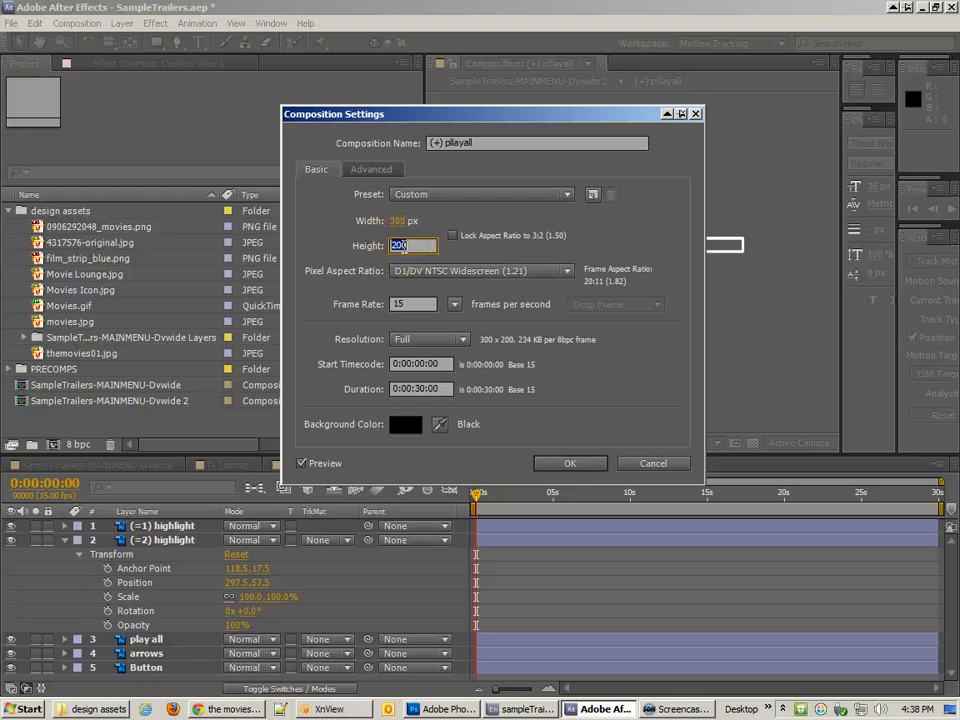
text(60)
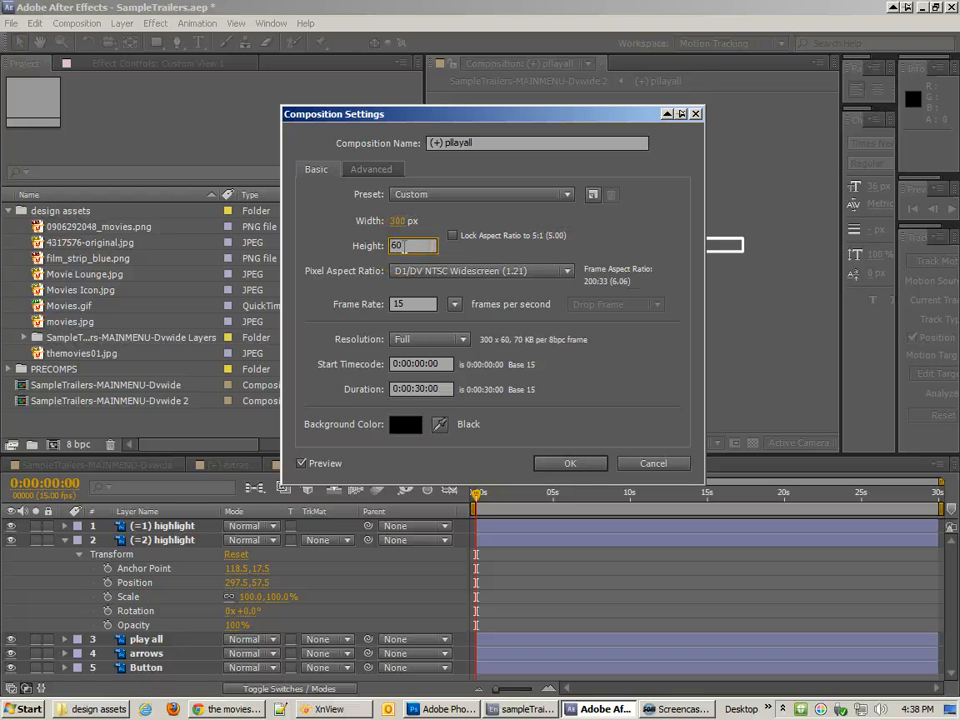
key(Return)
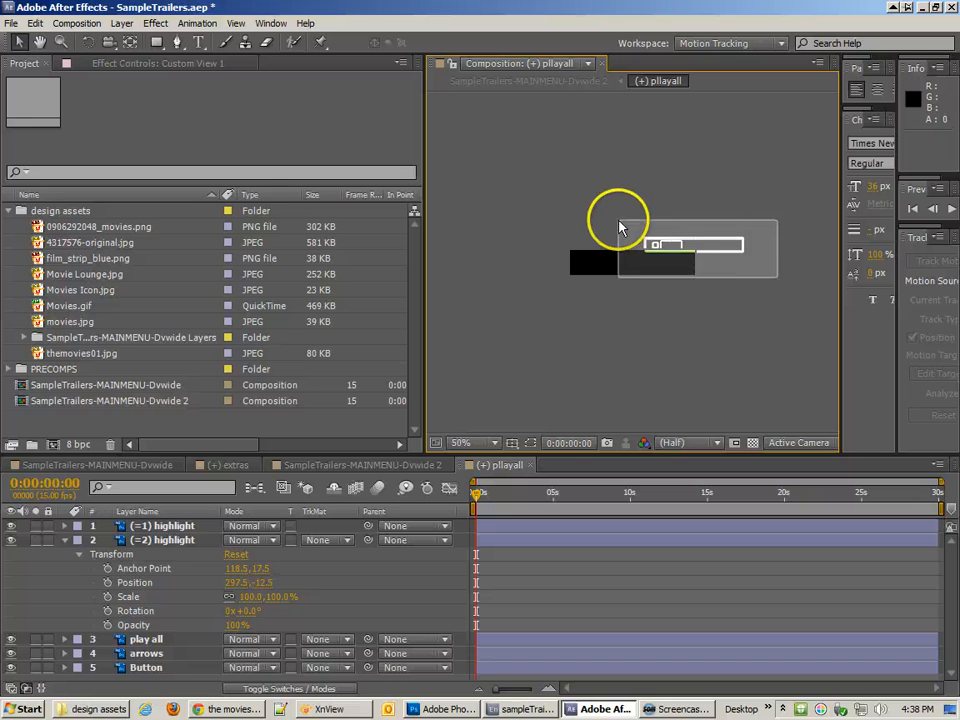
Move all five button layers together onto the resized composition frame, placing the second highlight at about 135.5, 29.5.
drag(619, 222, 777, 277)
drag(724, 249, 657, 267)
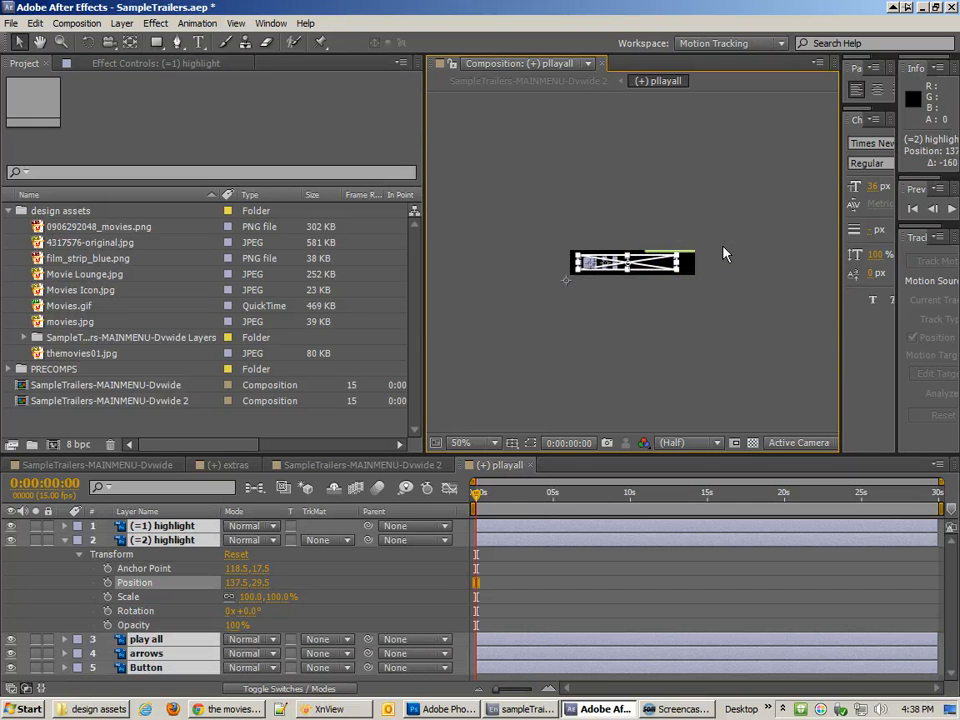
click(618, 224)
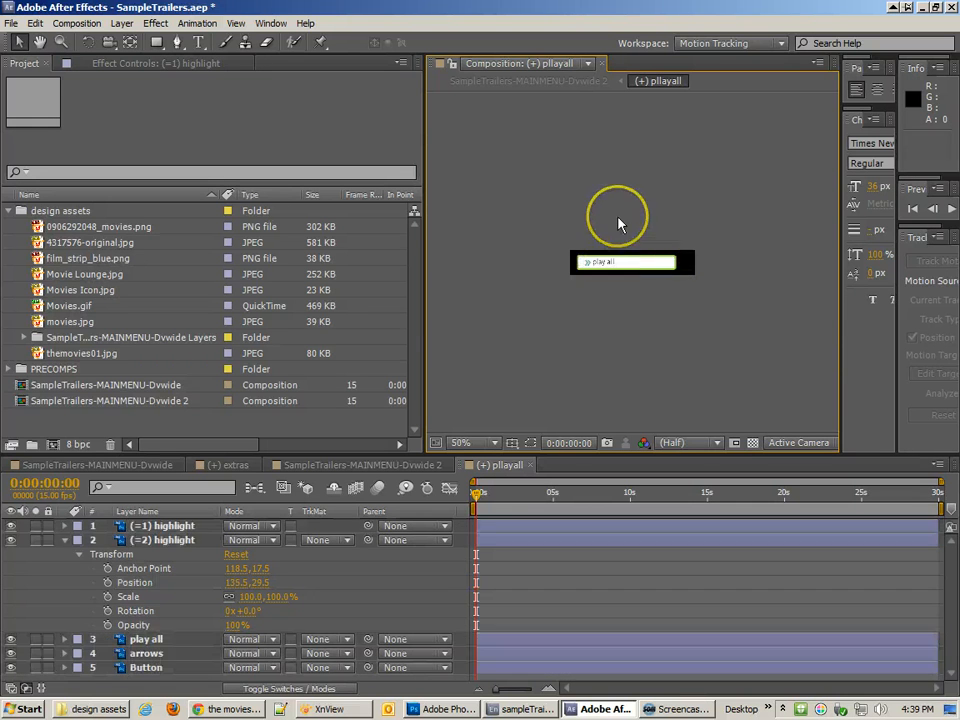
Nudge all five button layers 8 px to the left within the composition.
scroll(619, 224, up, 1)
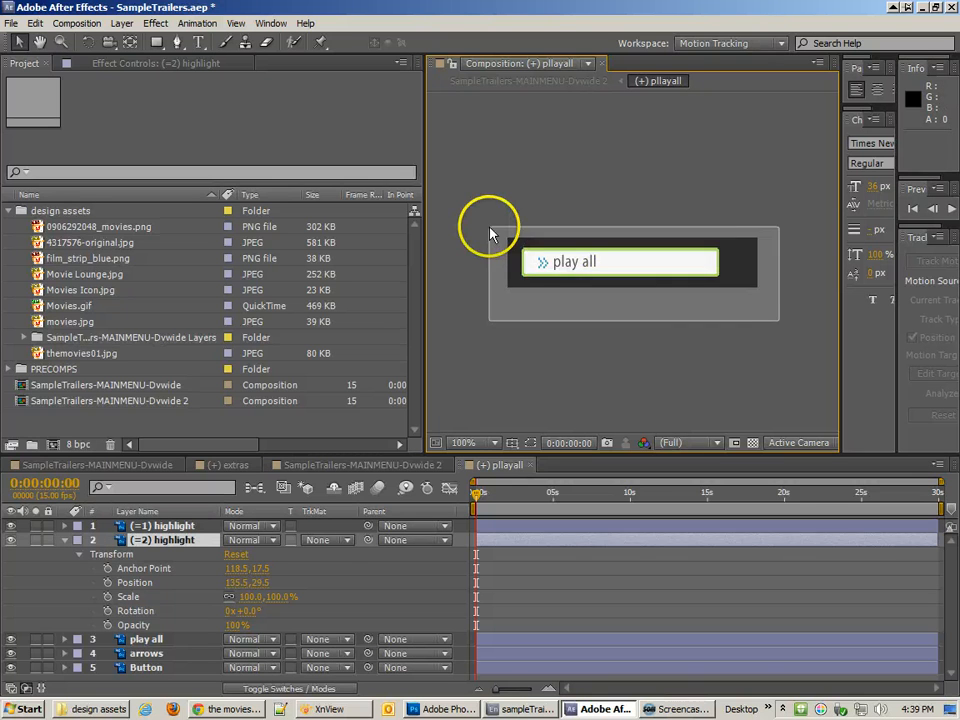
drag(490, 231, 778, 326)
key(Left)
key(Left)
key(Left)
key(Left)
key(Left)
key(Left)
key(Left)
key(Left)
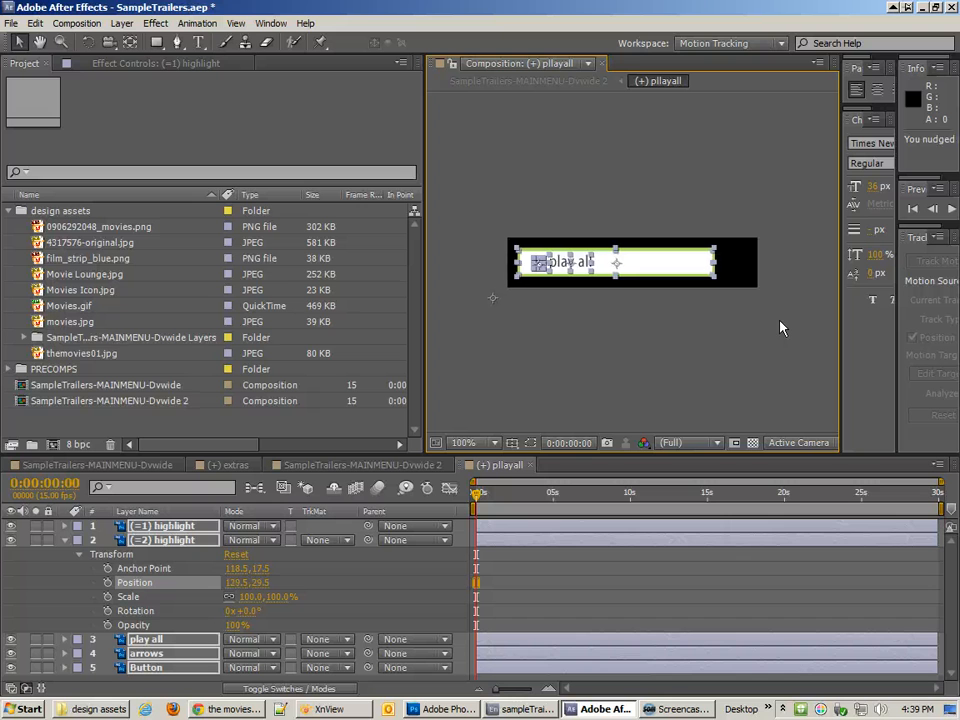
click(733, 188)
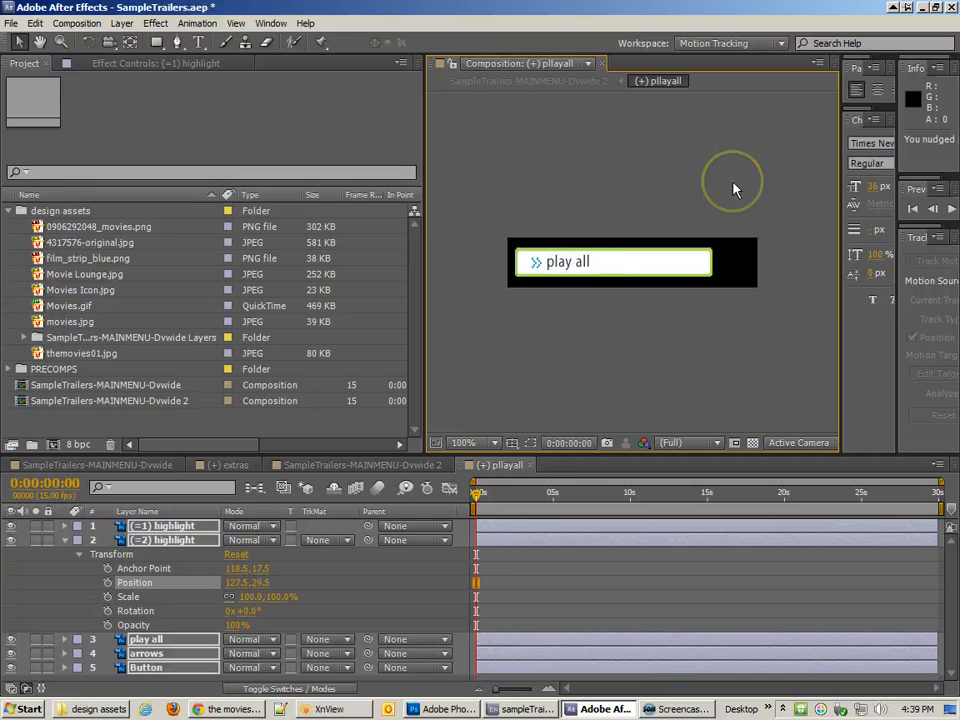
click(727, 190)
Set the button composition's width to 280 px.
right_click(568, 199)
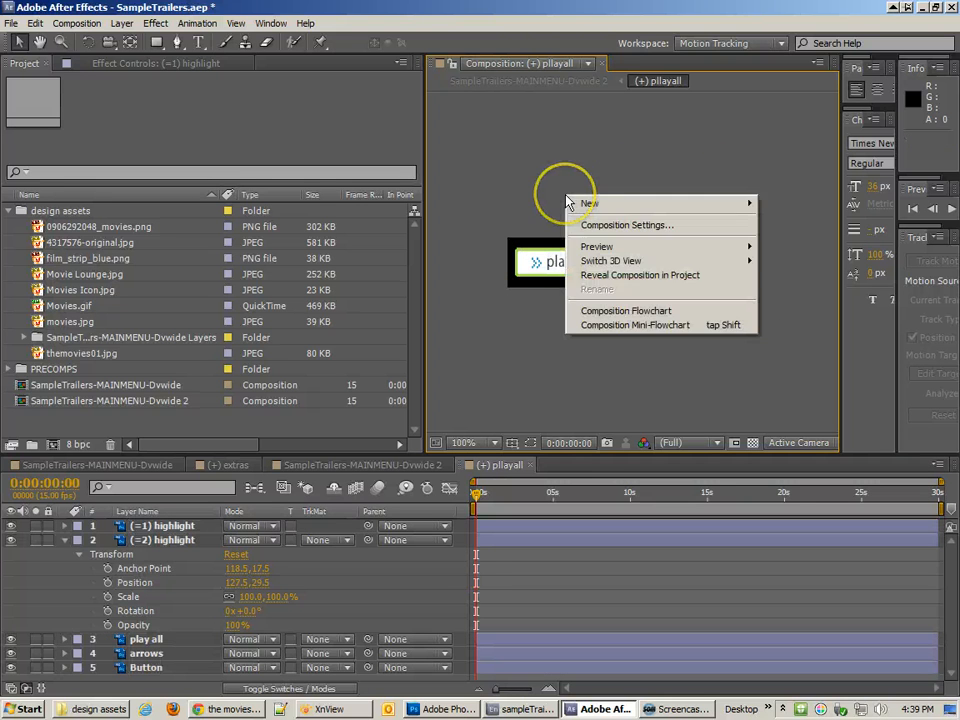
click(520, 196)
key(ctrl+k)
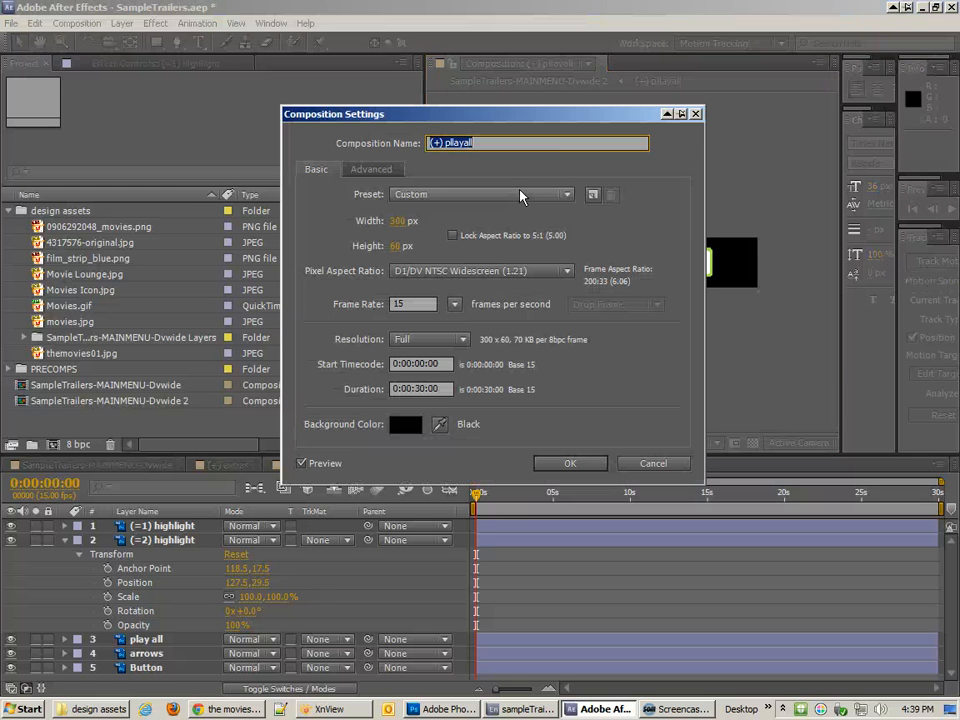
click(398, 221)
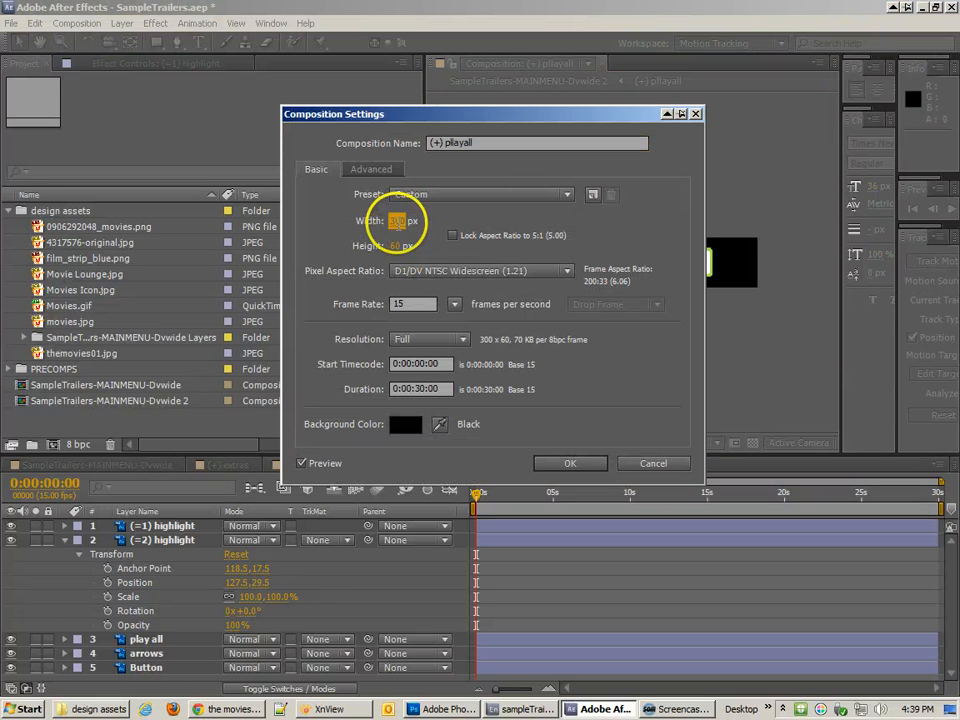
text(280)
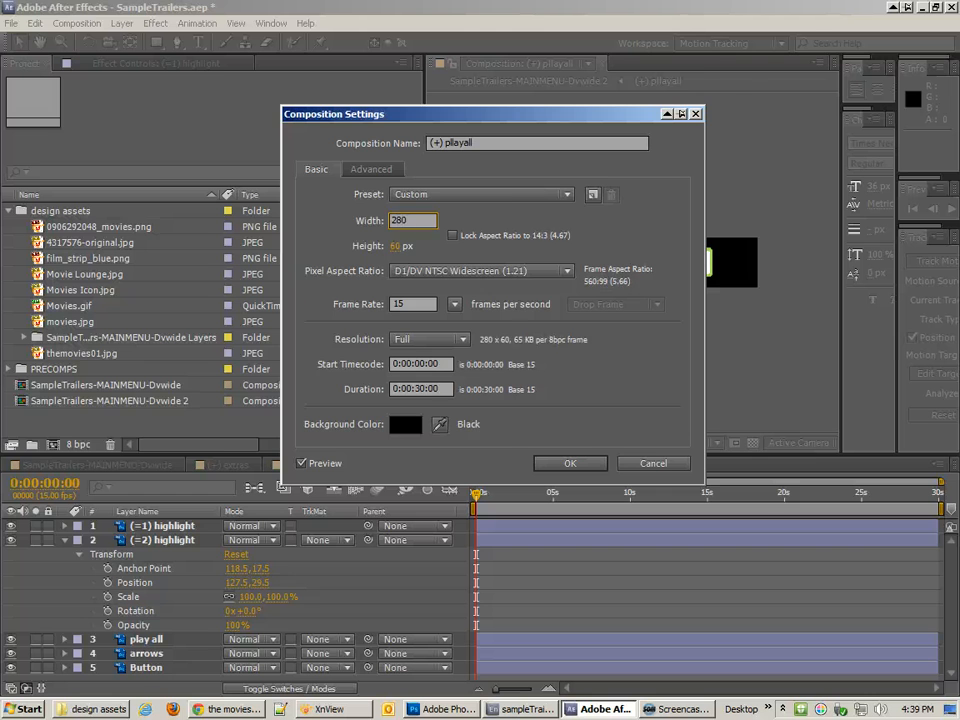
key(Return)
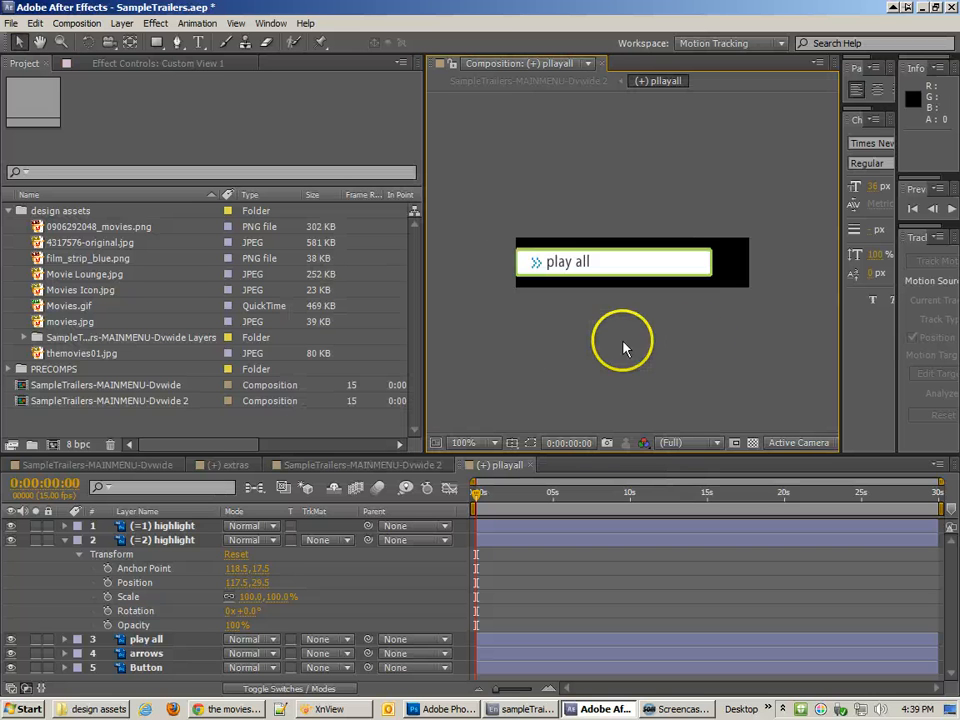
Nudge all button layers 13 px to the right so the button sits nearly centred in the frame.
key(ctrl+a)
key(shift+Right)
key(shift+Right)
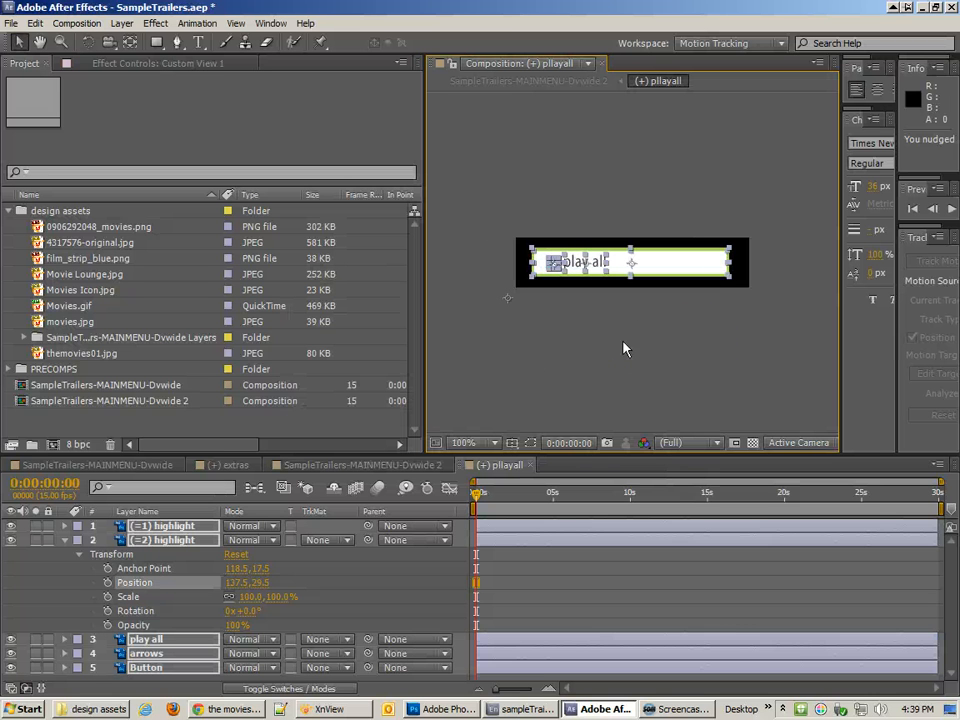
key(shift+Left)
key(Right)
key(Right)
key(Right)
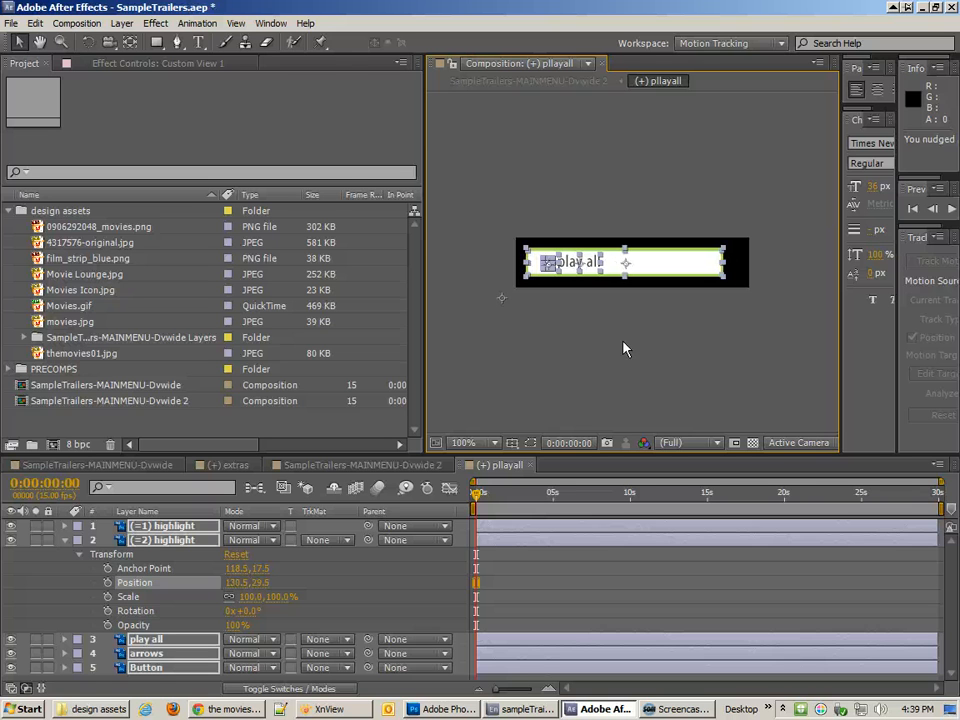
click(625, 186)
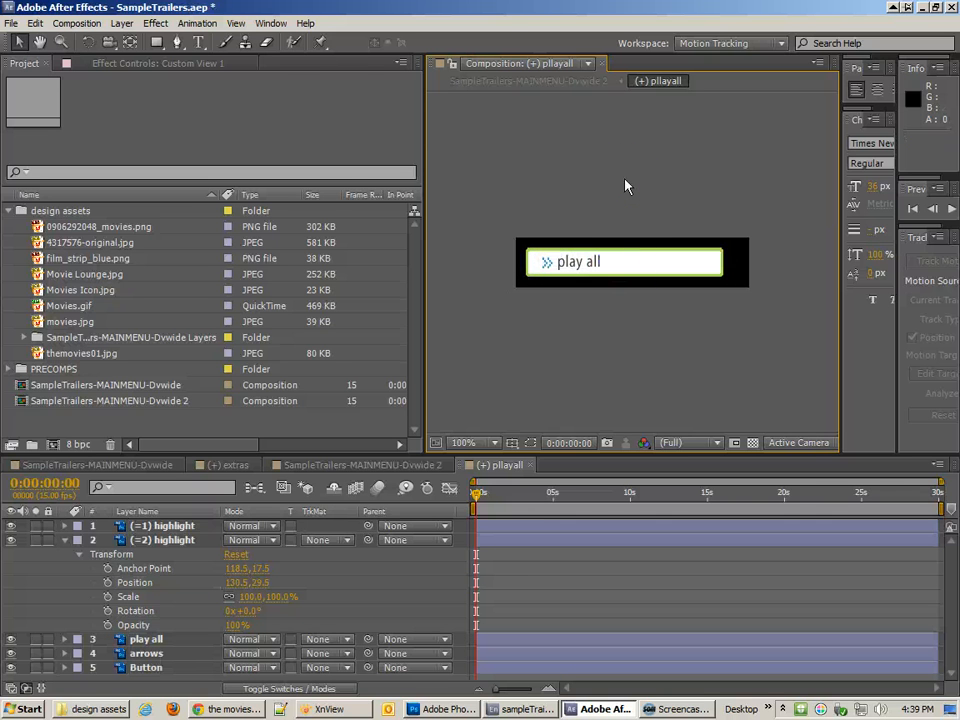
Hide both highlight layers and collapse their properties.
click(64, 527)
click(12, 526)
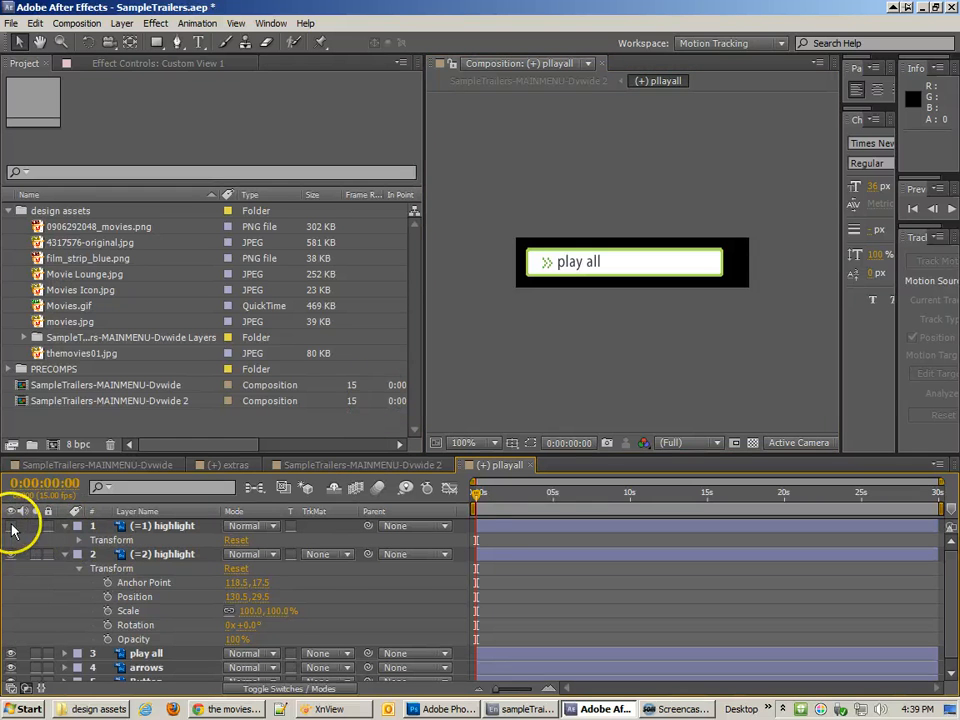
click(12, 554)
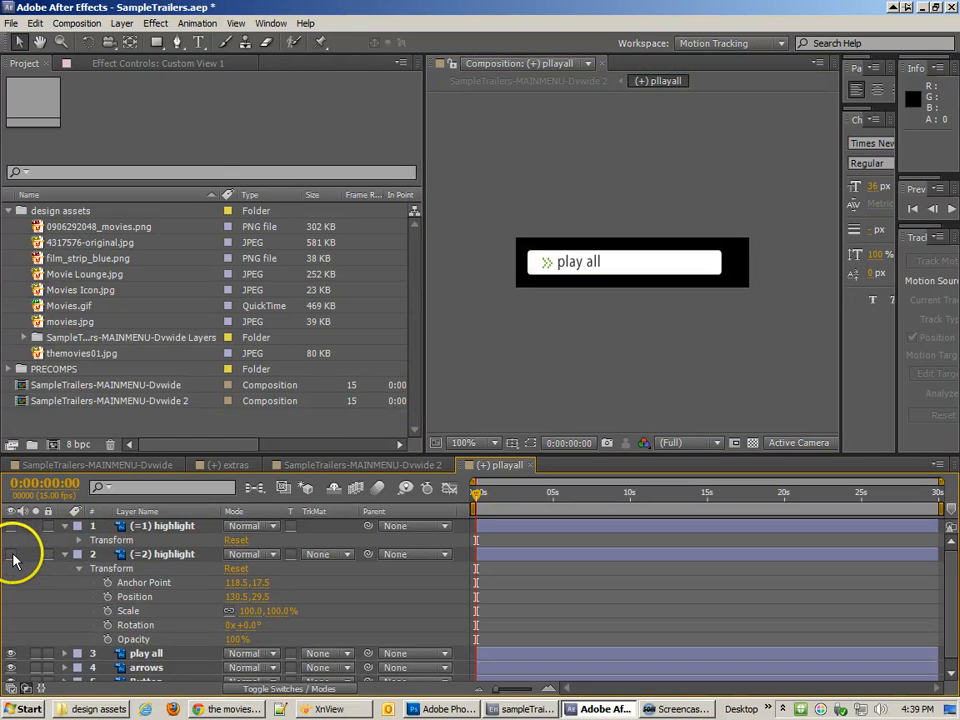
click(65, 554)
click(65, 530)
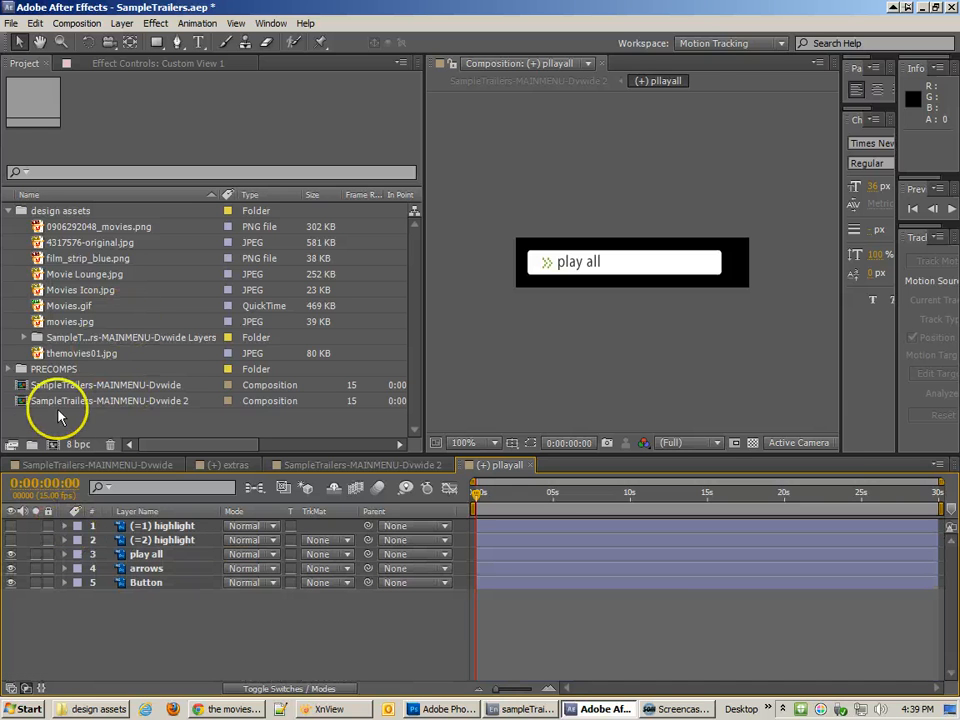
In the SampleTrailers-MAINMENU-Dvwide 2 composition, move the play all button down and right, below the movies logo.
double_click(96, 402)
click(656, 296)
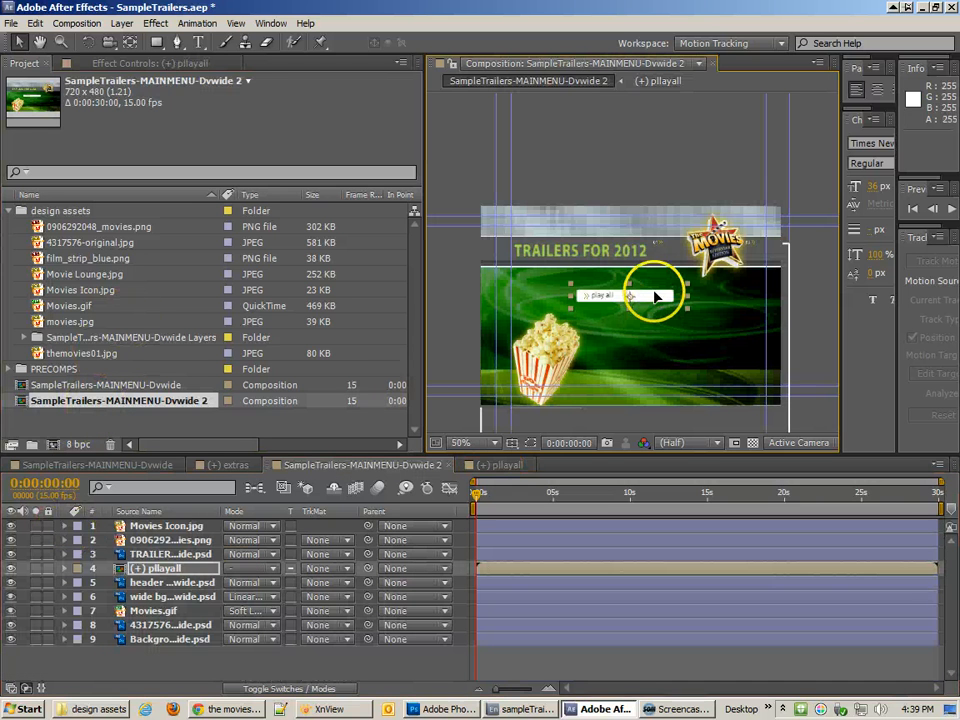
drag(652, 298, 724, 353)
Duplicate the play all button layer twice and arrange the three buttons in an evenly spaced vertical stack.
key(ctrl+d)
key(ctrl+d)
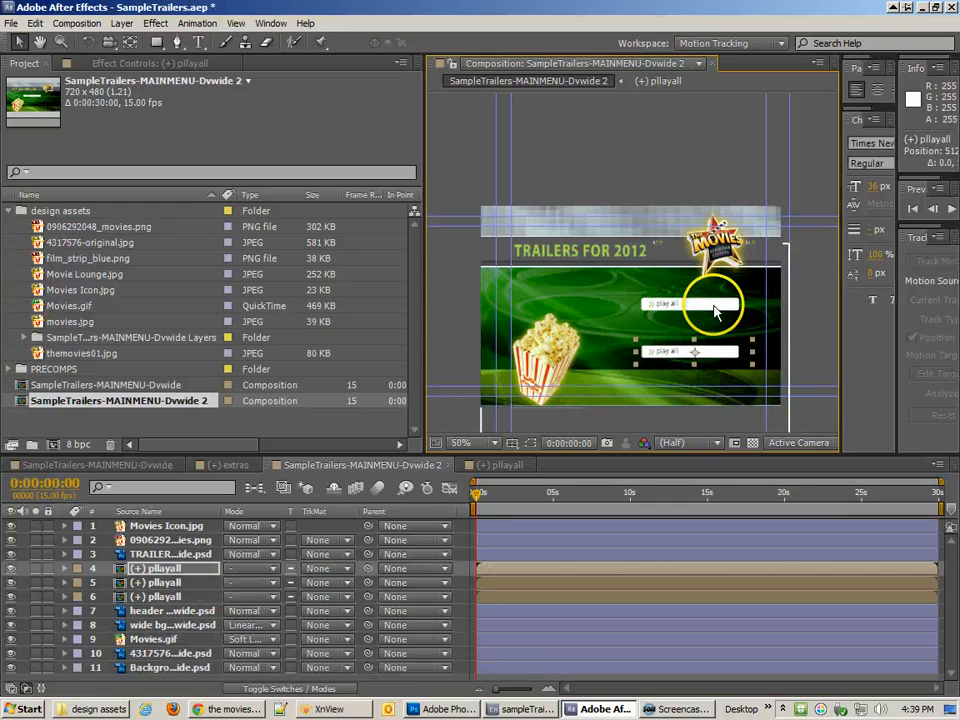
drag(714, 307, 714, 332)
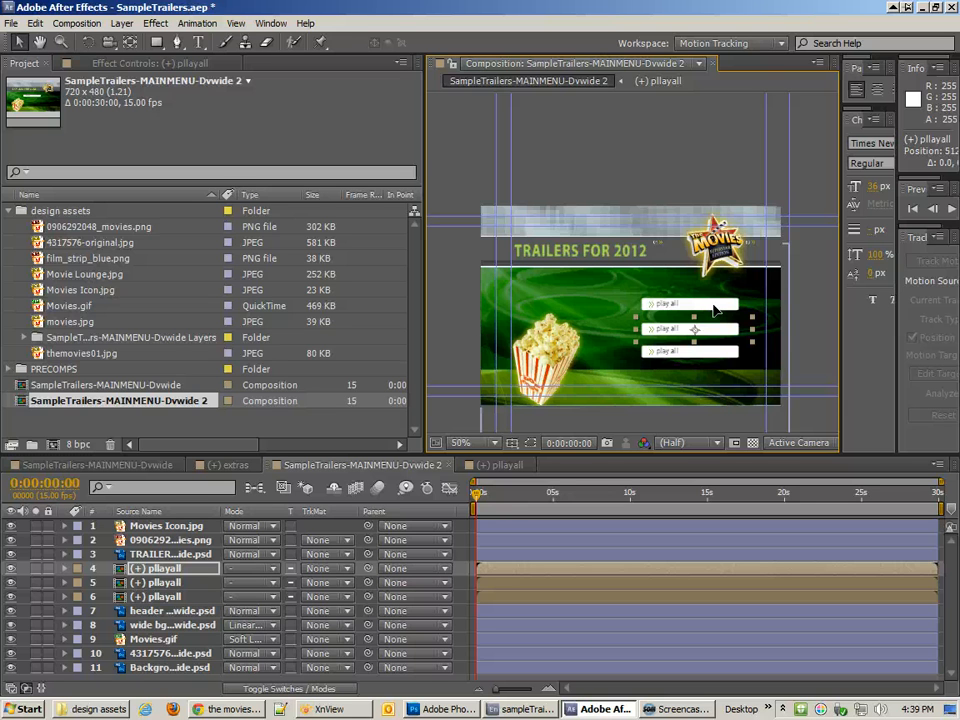
Inspect the three play all buttons at 100% zoom, selecting each one to identify its layer.
click(675, 155)
key(period)
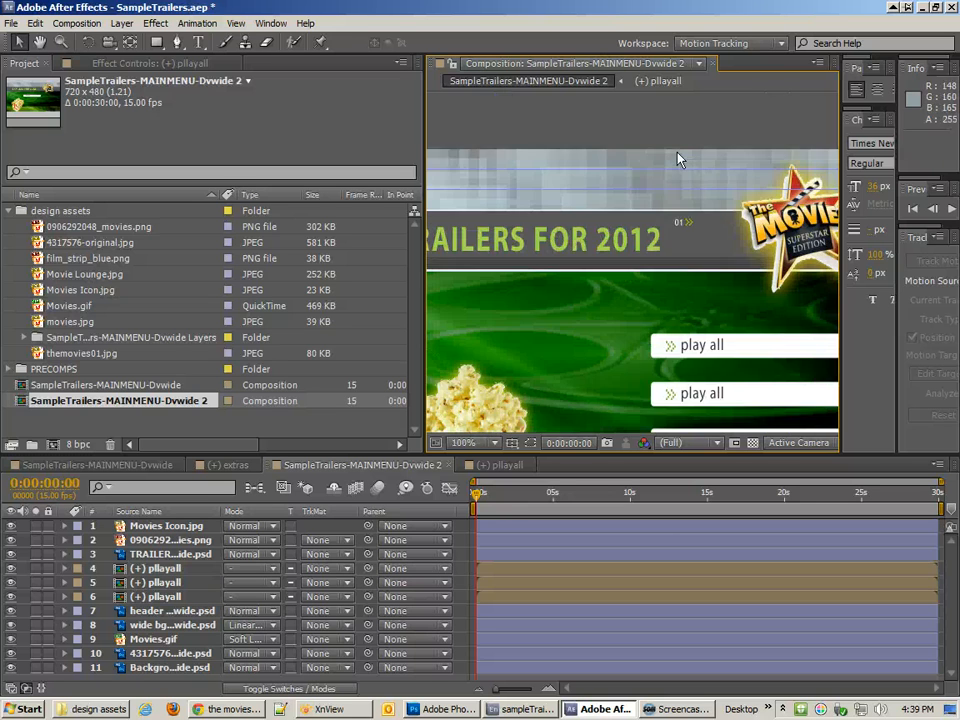
key(h)
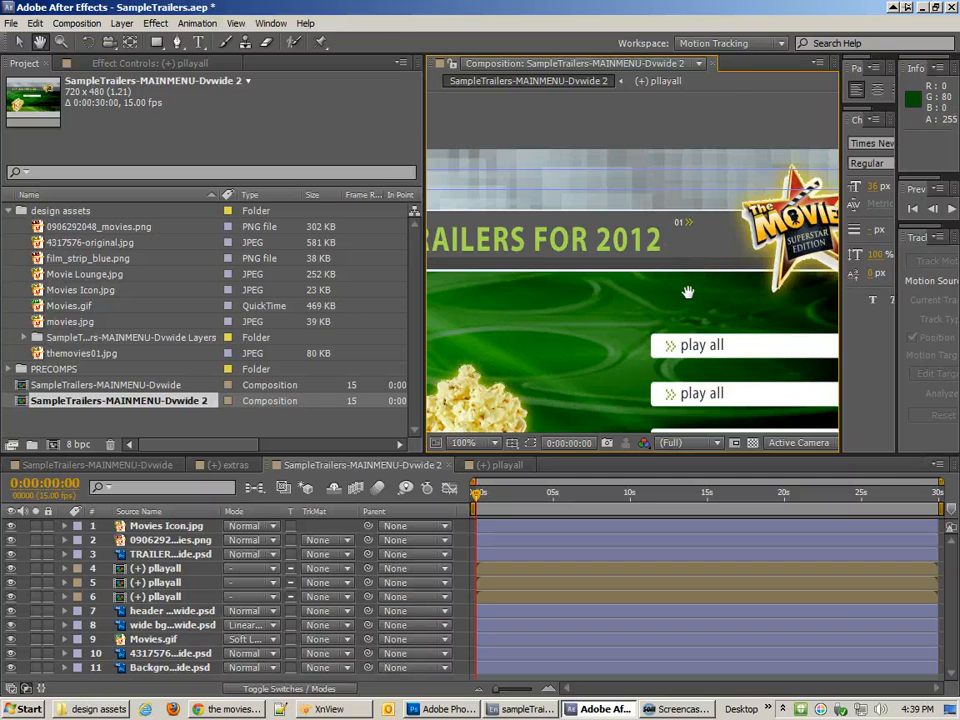
drag(688, 292, 679, 335)
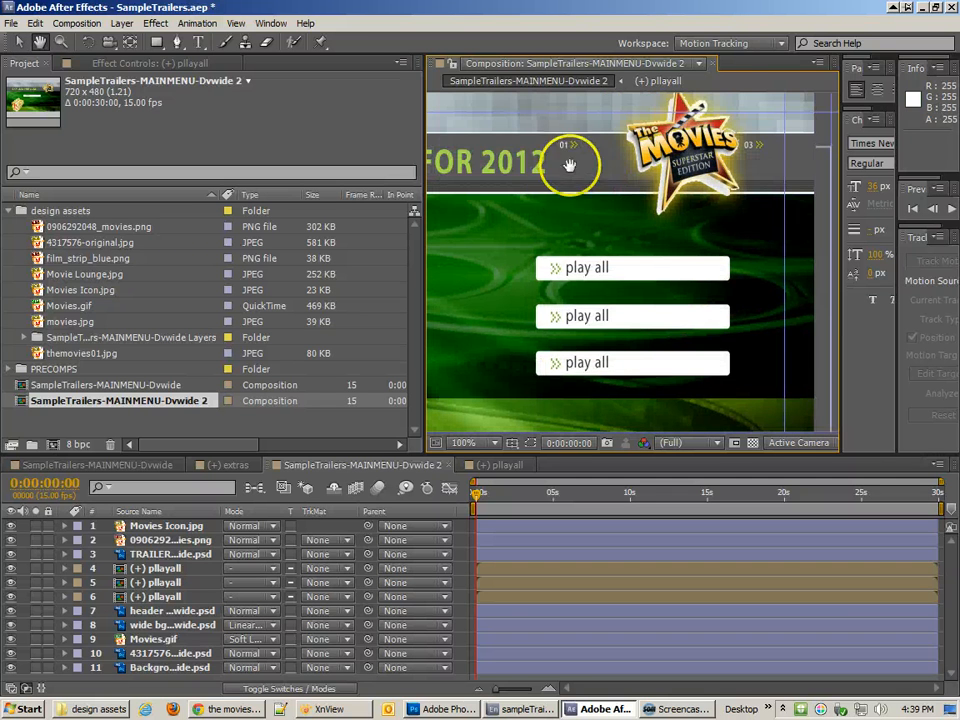
key(v)
click(598, 278)
click(585, 315)
click(606, 362)
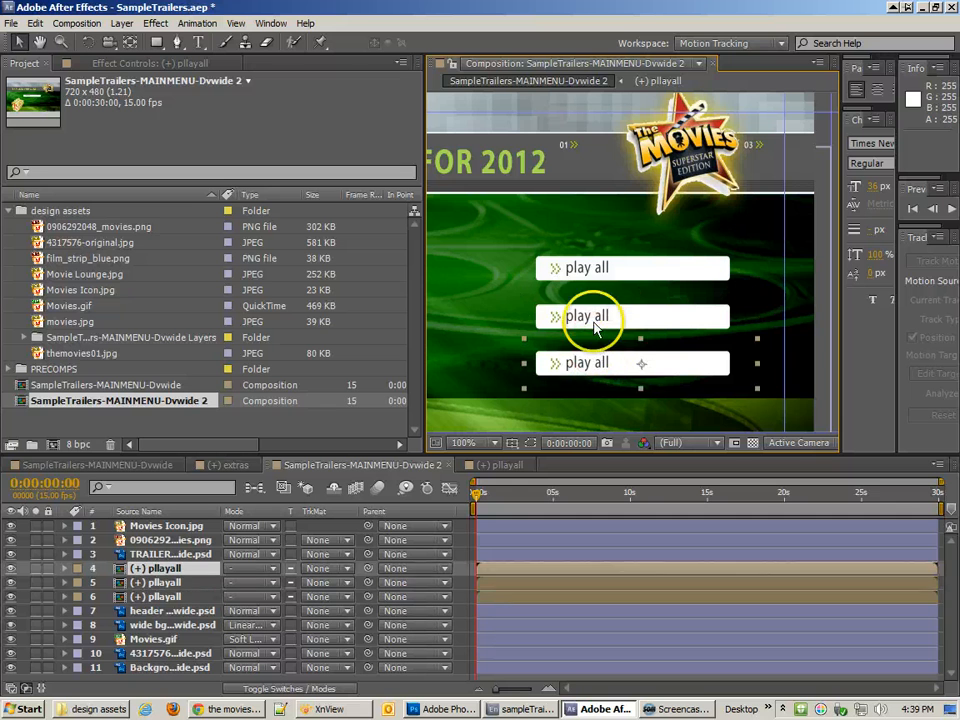
click(585, 317)
click(590, 262)
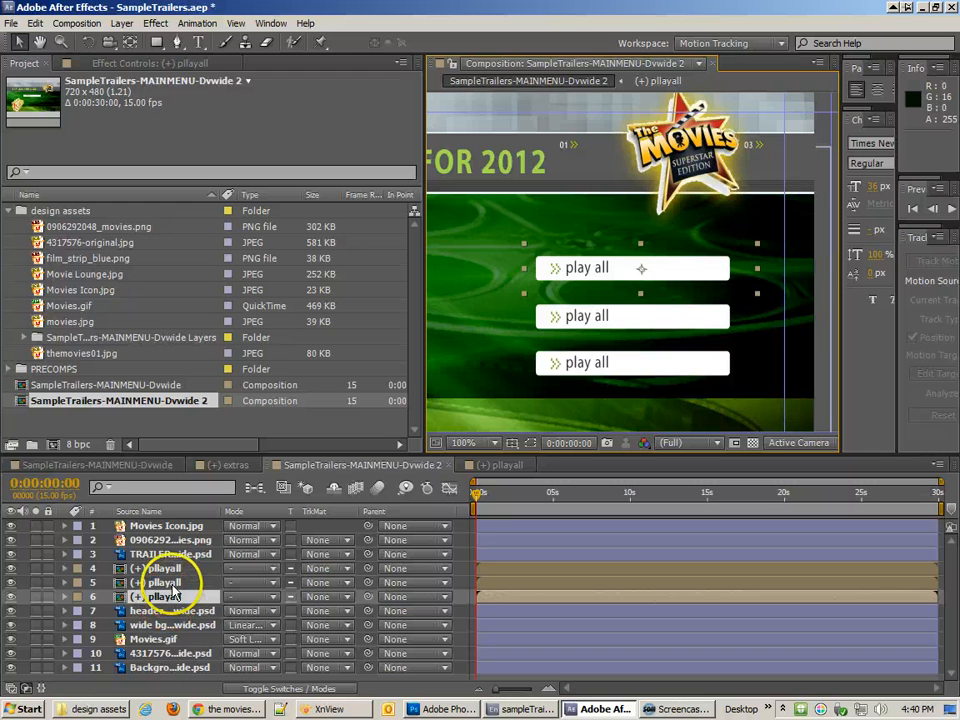
Nudge the middle play all button up 10 px, and move the upper and middle buttons together up another 10 px.
click(652, 321)
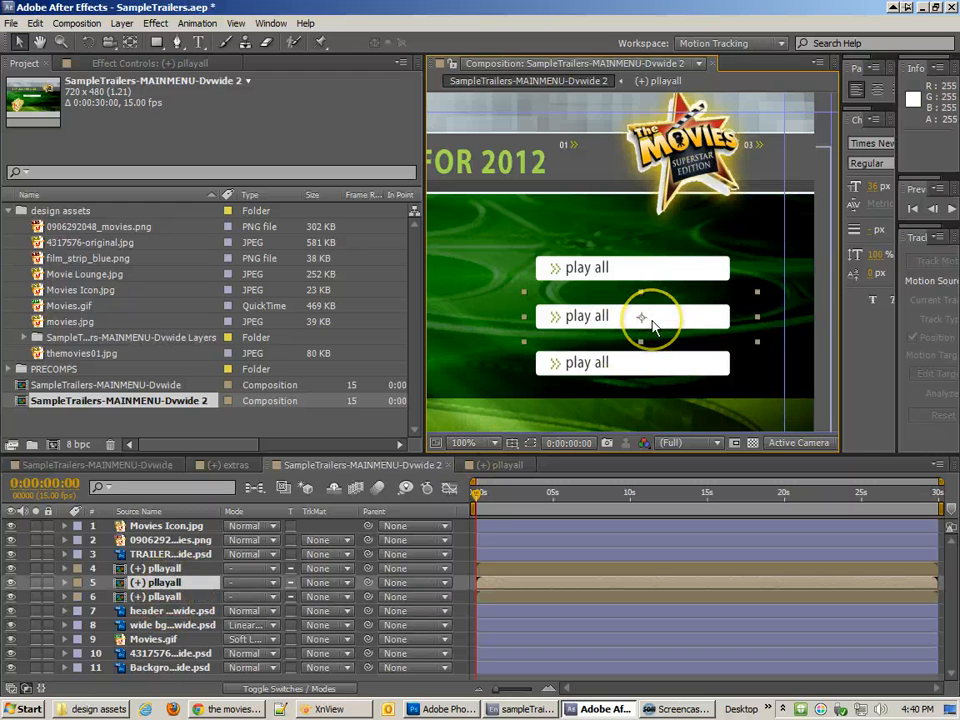
key(shift+Up)
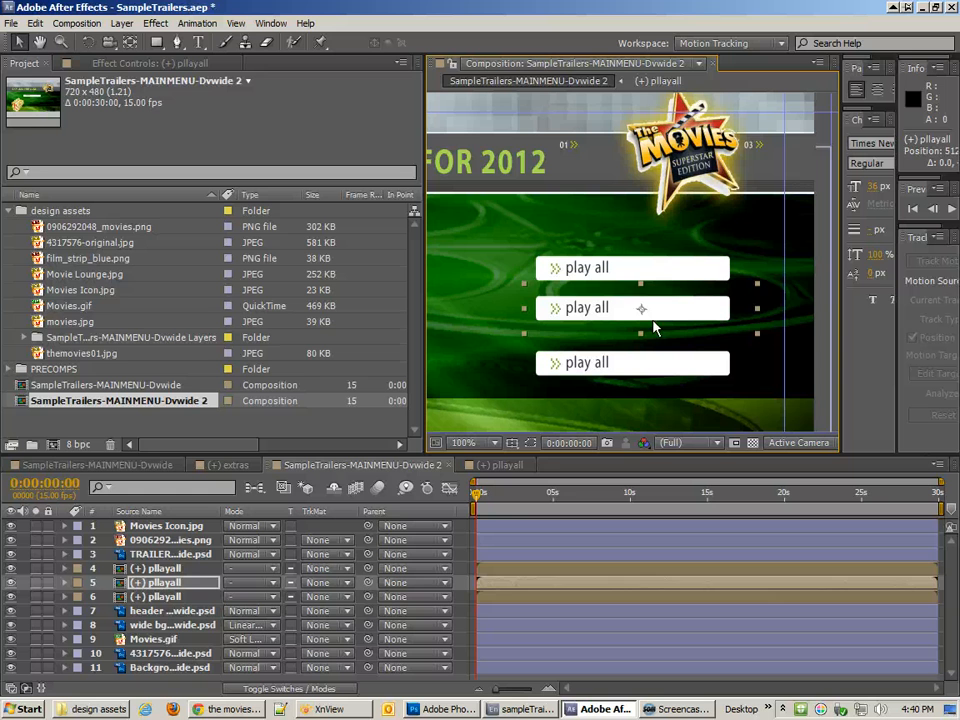
shift+click(664, 268)
key(shift+Up)
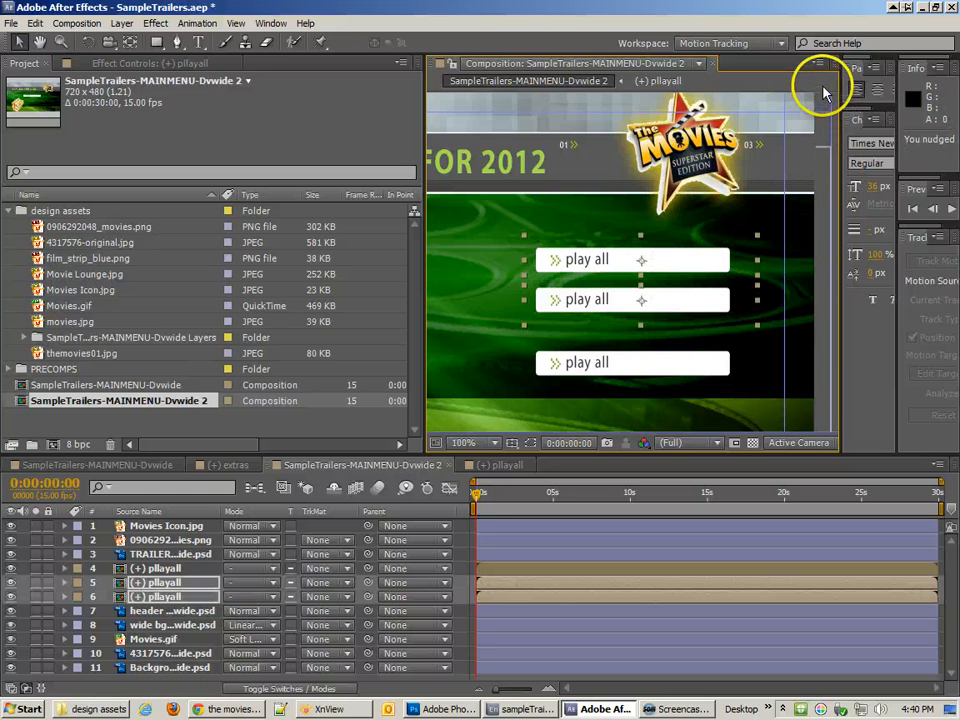
Lock the Movies.gif layer so it does not get selected instead of the buttons.
click(825, 431)
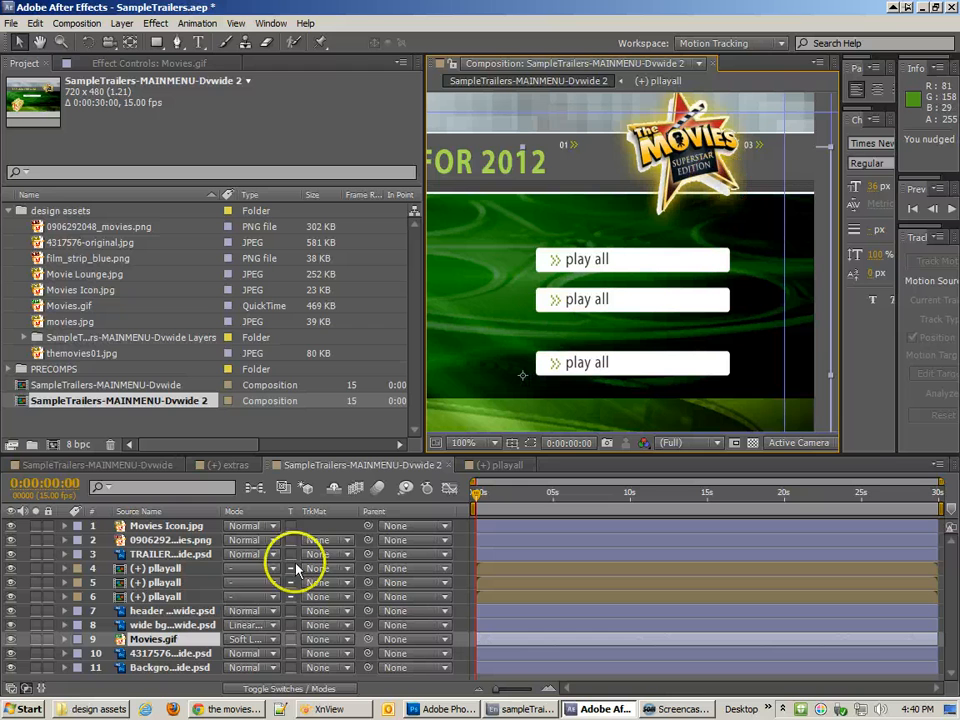
click(48, 640)
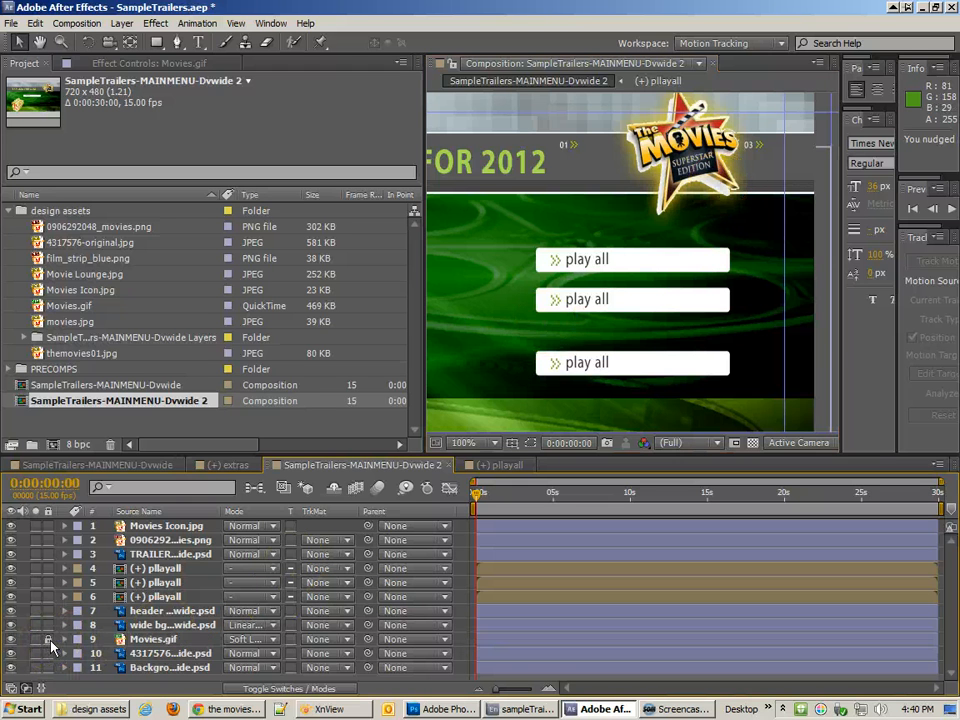
click(574, 298)
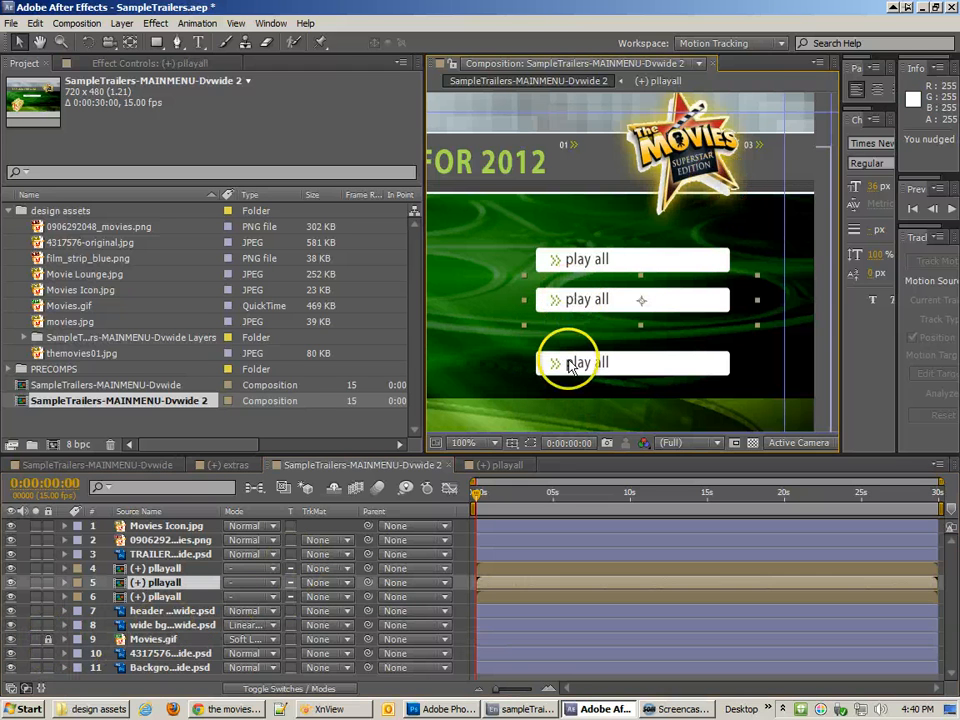
click(570, 366)
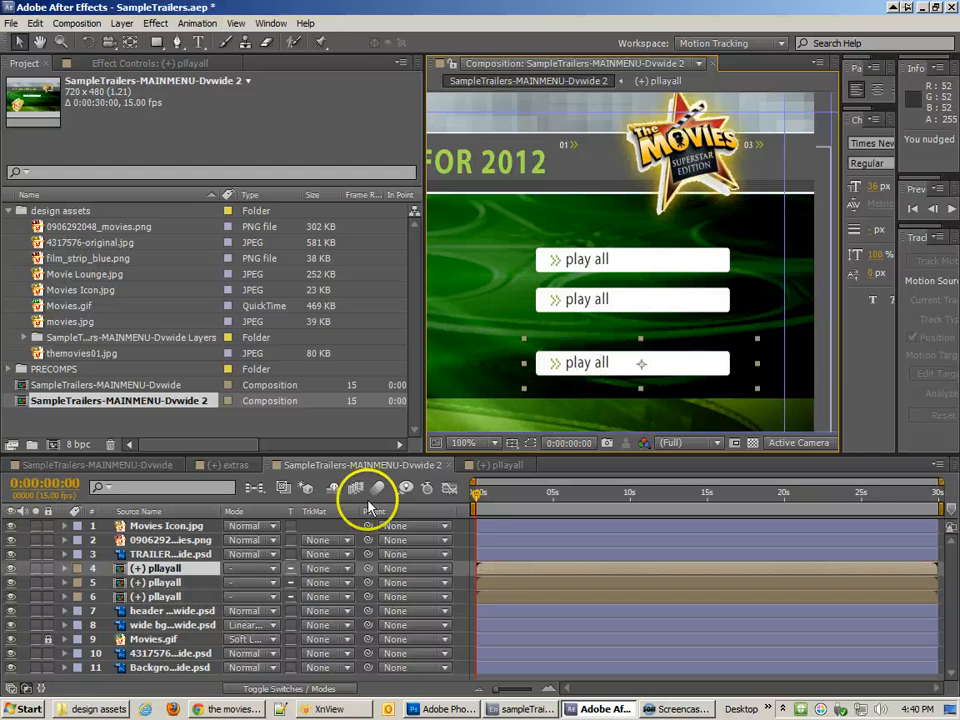
Rename the middle button's layer as (+) trailers.
click(170, 584)
key(Return)
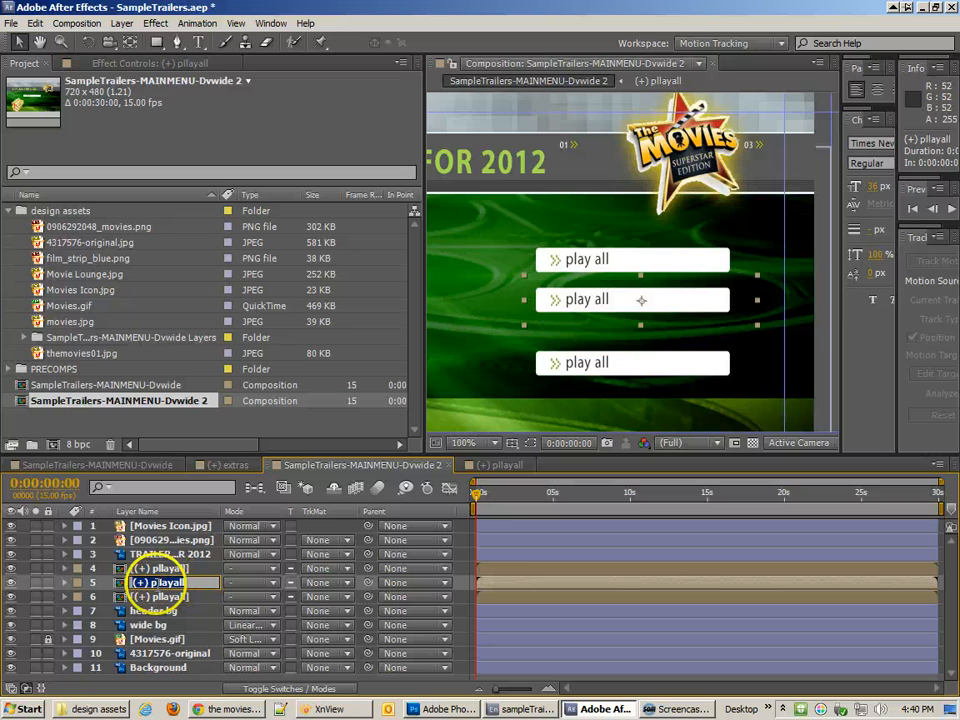
drag(151, 583, 212, 580)
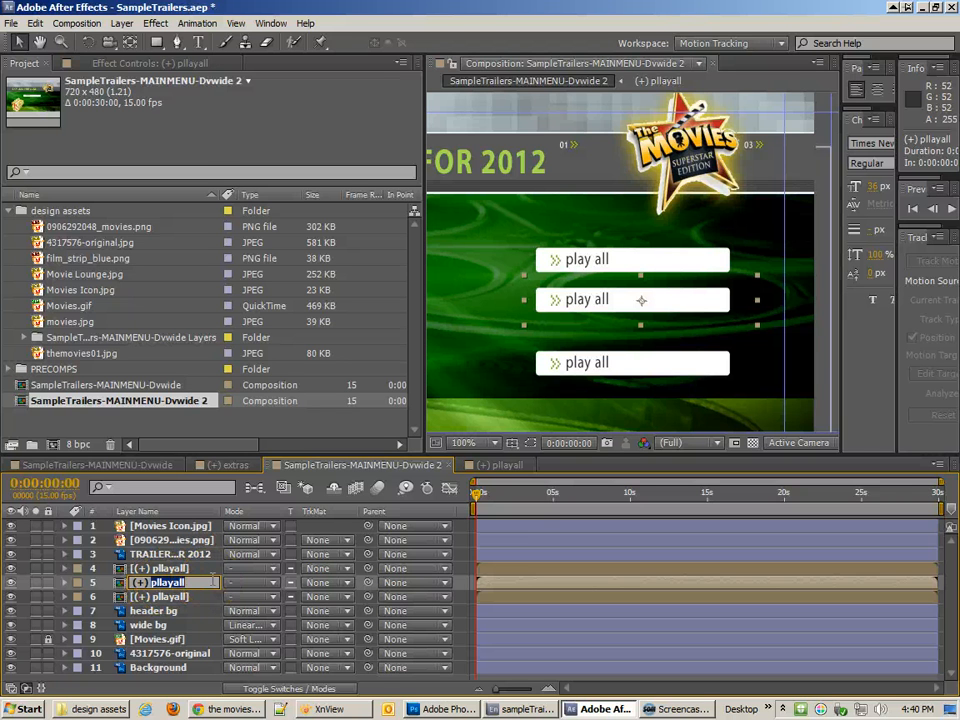
text(trailers)
key(Return)
Reorder the button layers to match their on-screen order and rename the lower button's layer as (+) extras.
drag(165, 600, 176, 563)
drag(119, 601, 183, 604)
click(122, 588)
key(Return)
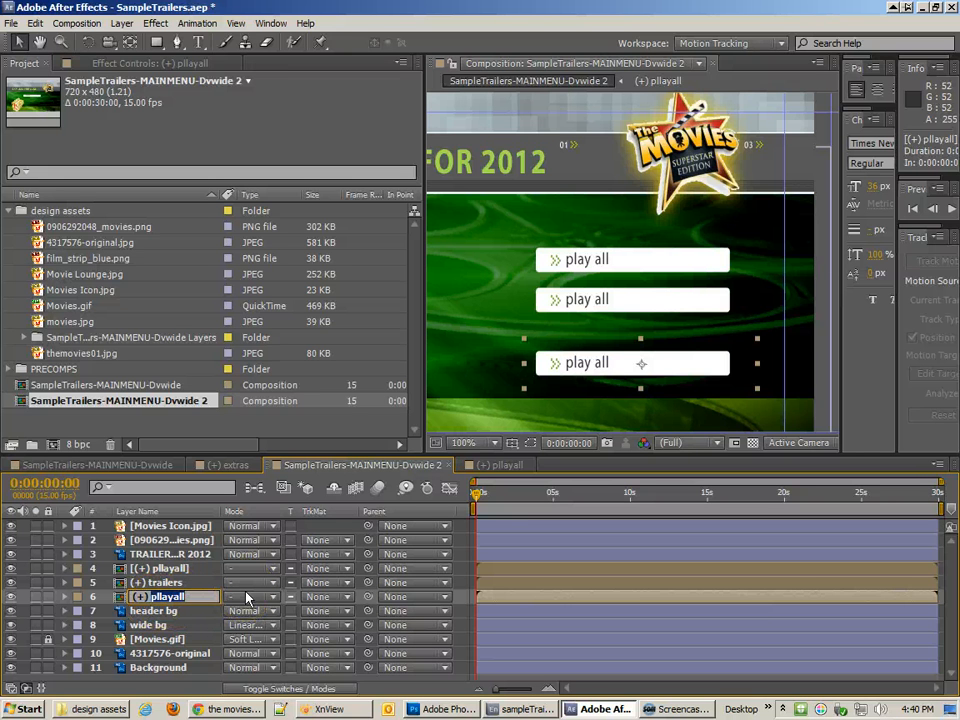
text(extras)
key(Return)
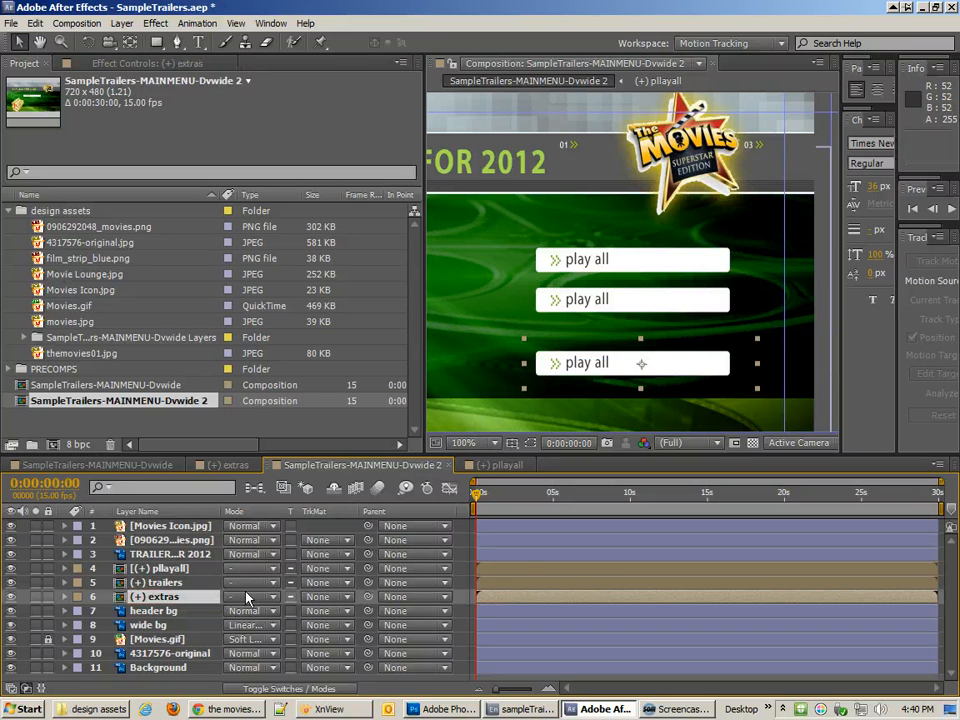
Check which layer each of the three buttons belongs to and save the project.
click(764, 408)
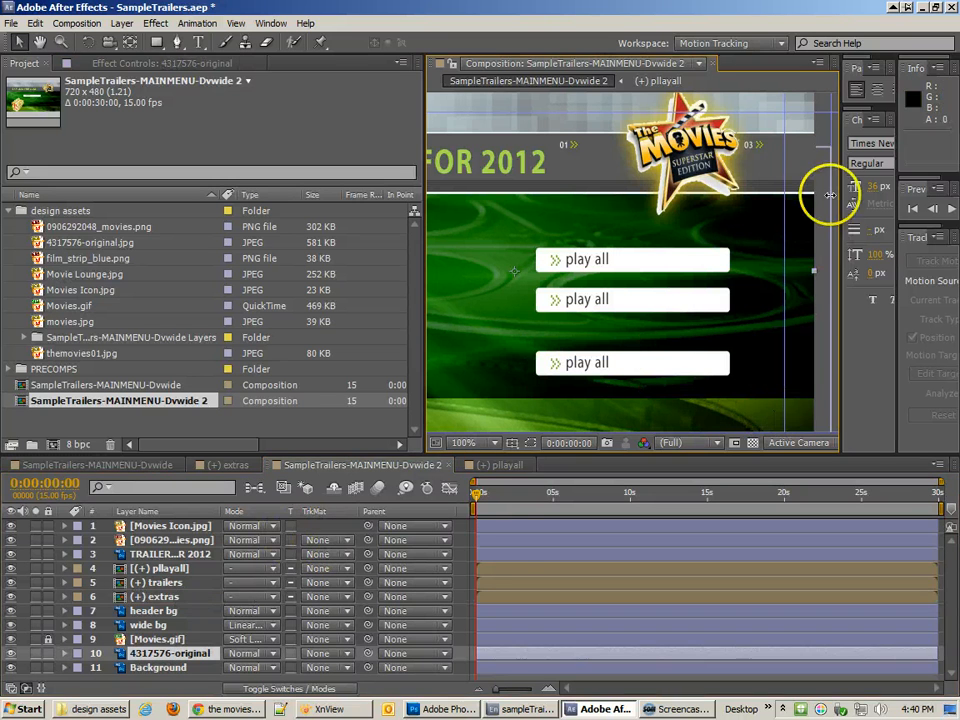
click(826, 126)
click(606, 261)
click(626, 300)
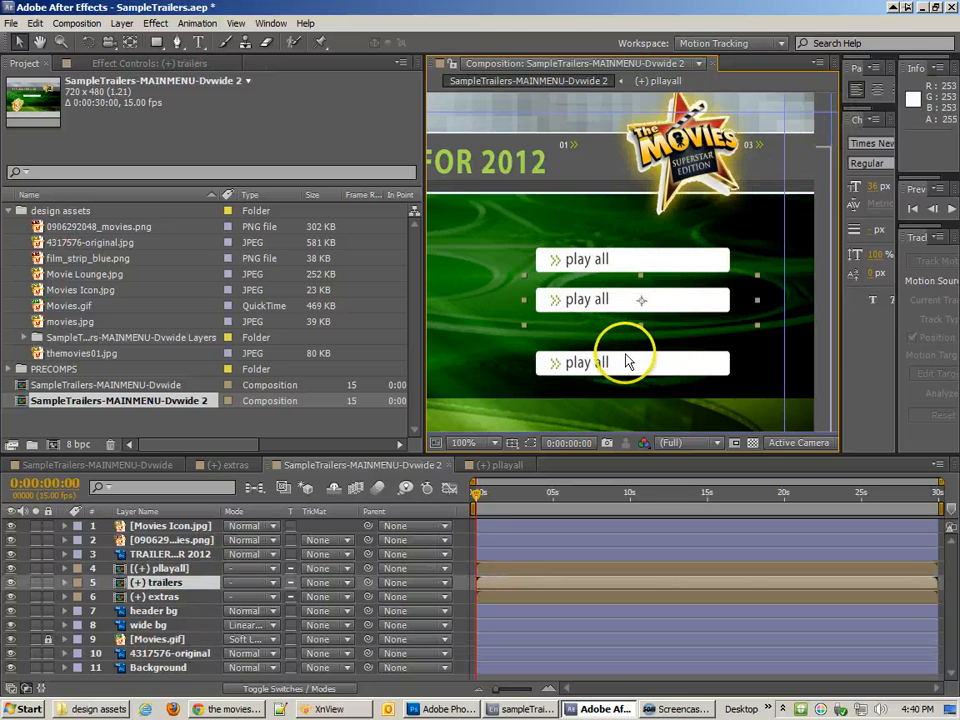
click(630, 365)
key(ctrl+s)
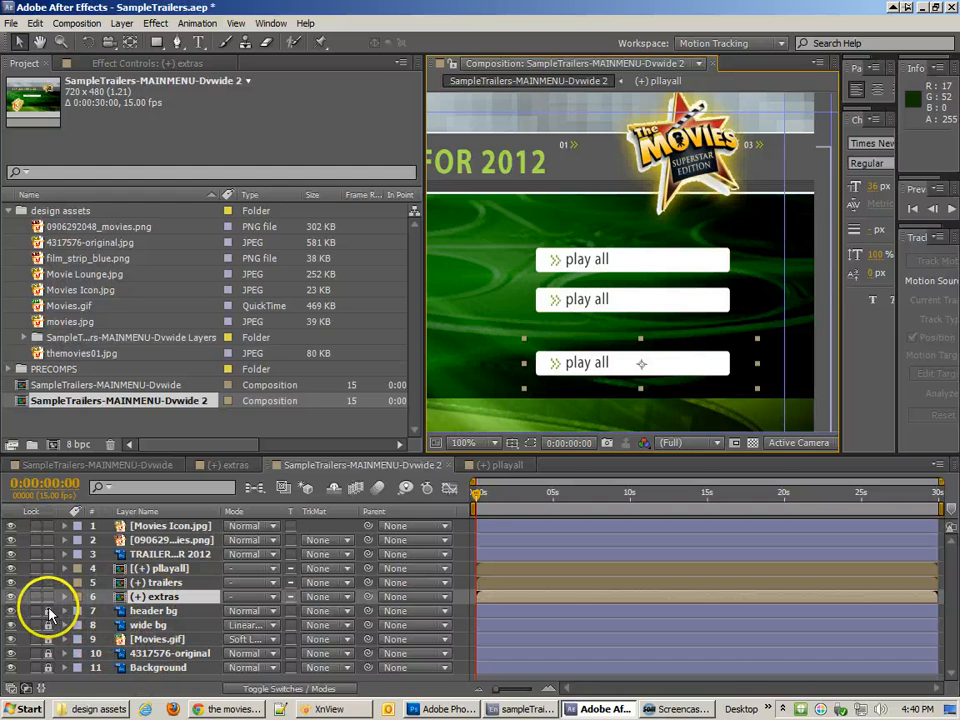
drag(48, 622, 160, 617)
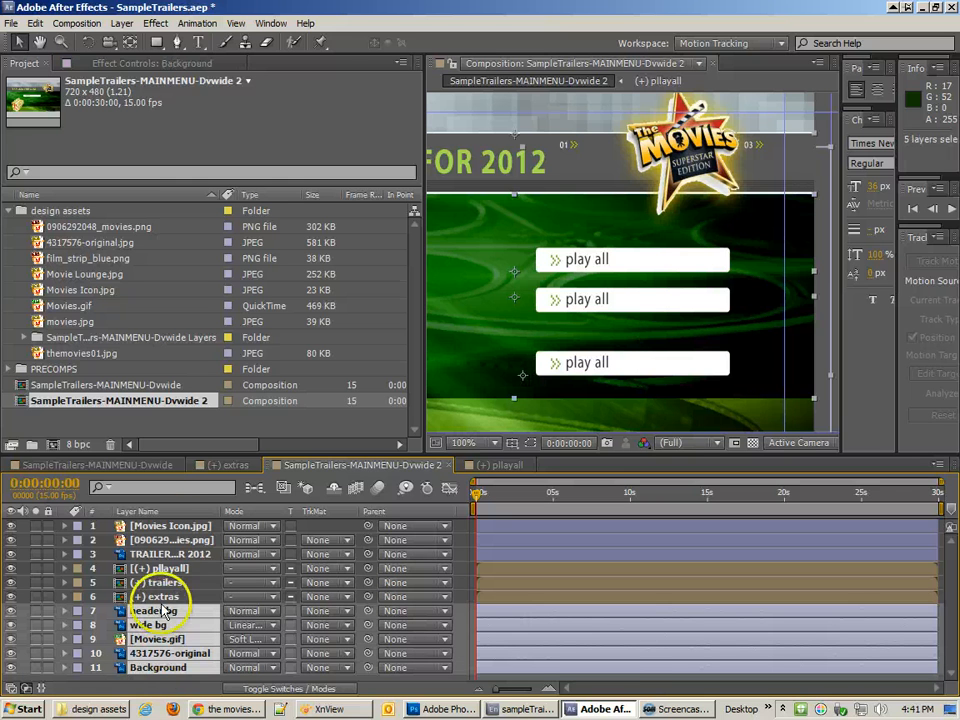
click(168, 526)
shift+click(165, 555)
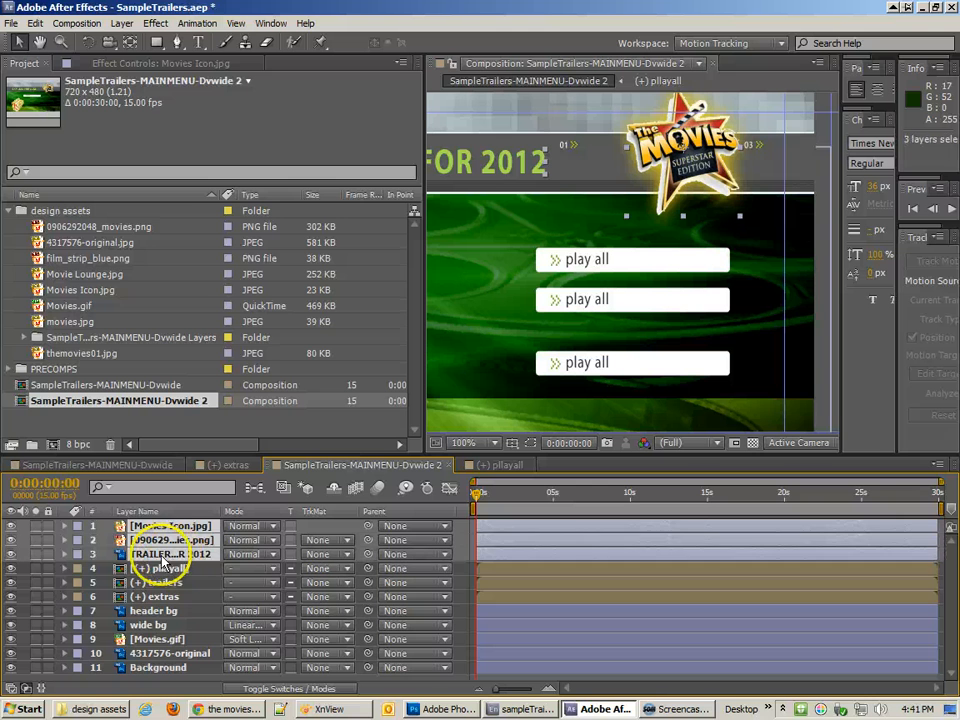
drag(160, 562, 167, 606)
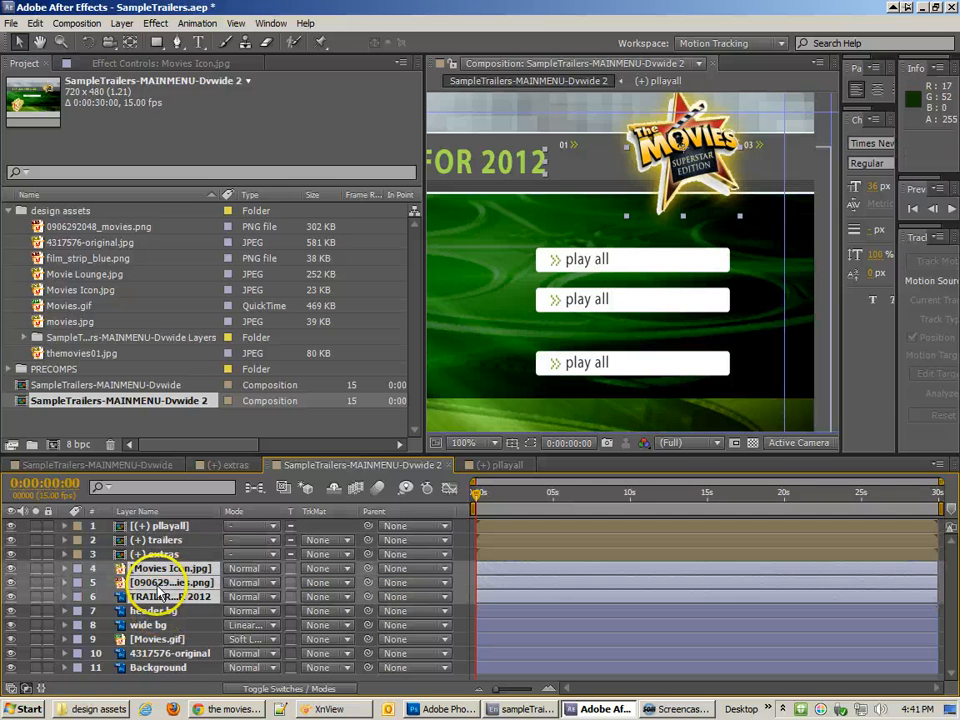
Pre-compose all eight layers from Movies Icon.jpg to Background into a composition named MAINMENU BG, moving all attributes into it.
click(160, 665)
shift+click(163, 572)
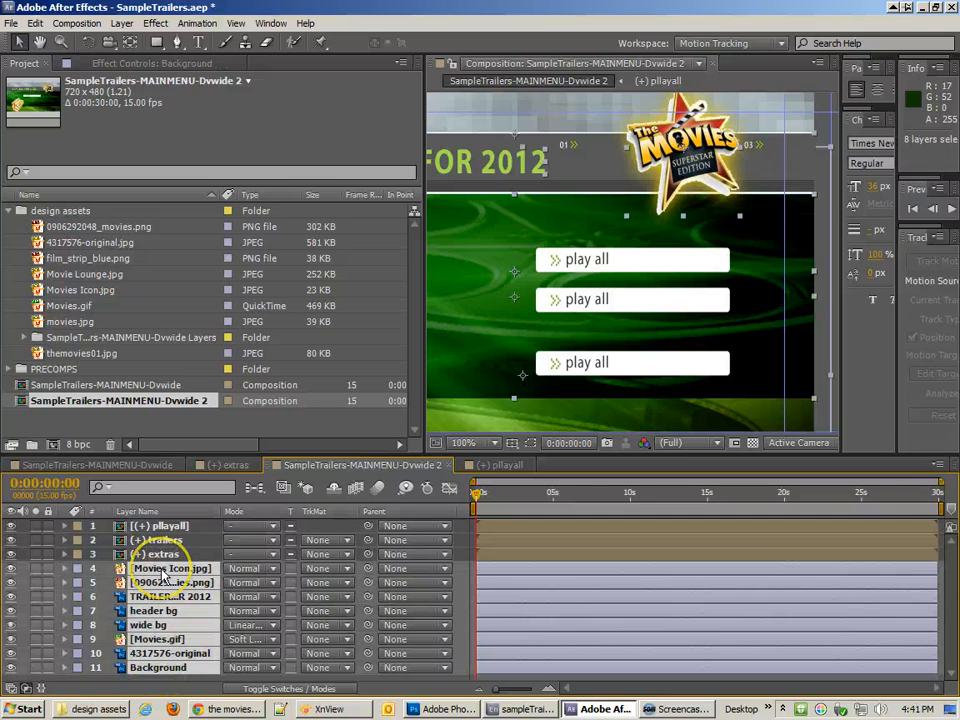
right_click(163, 577)
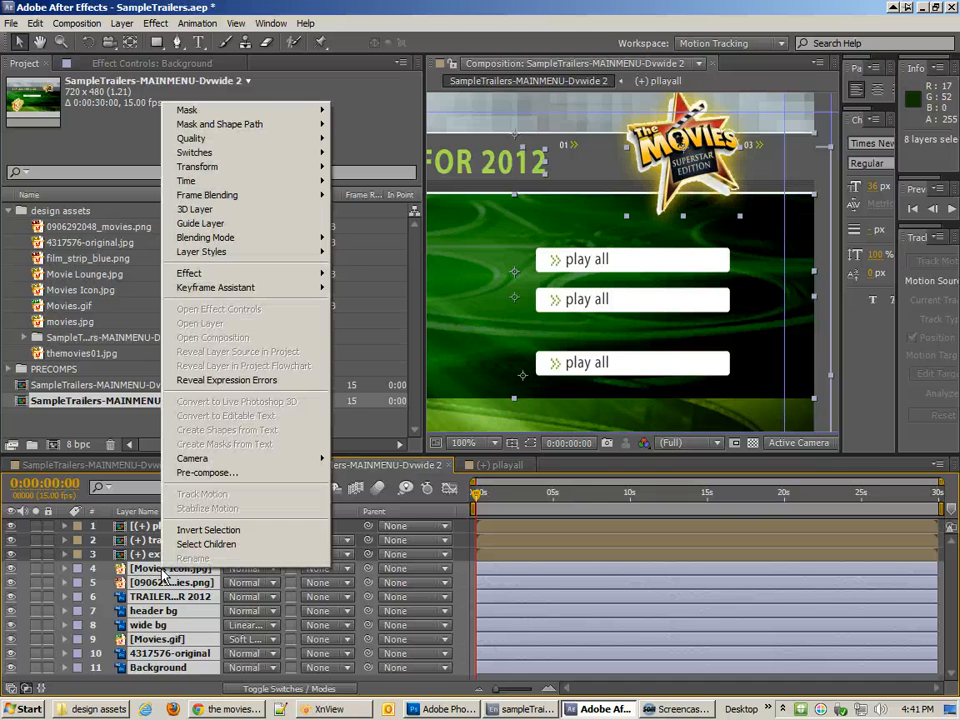
click(503, 283)
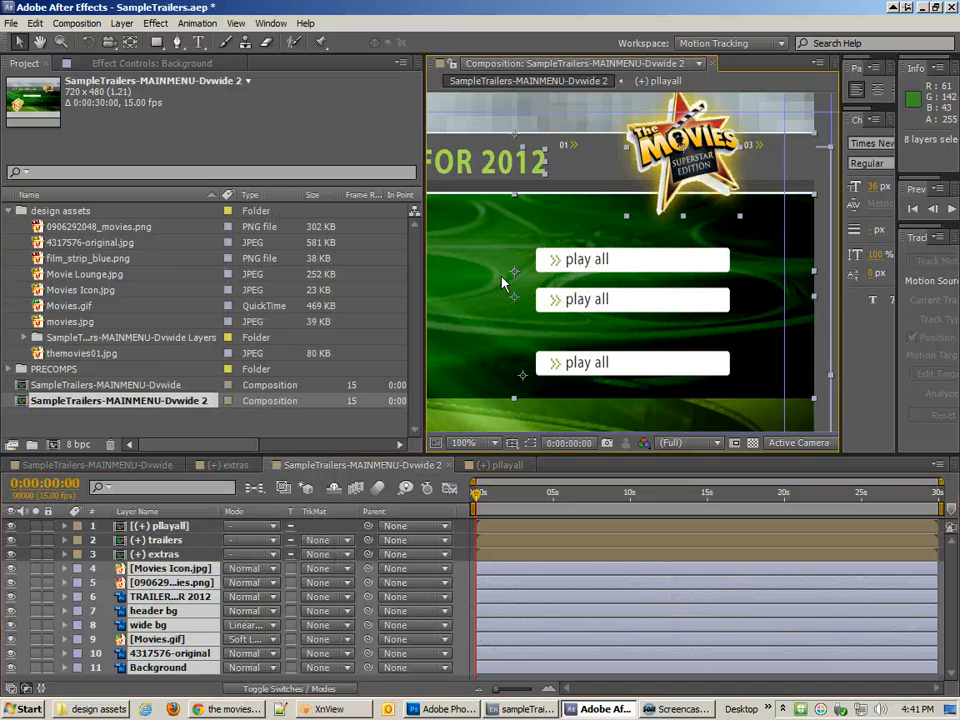
key(ctrl+shift+c)
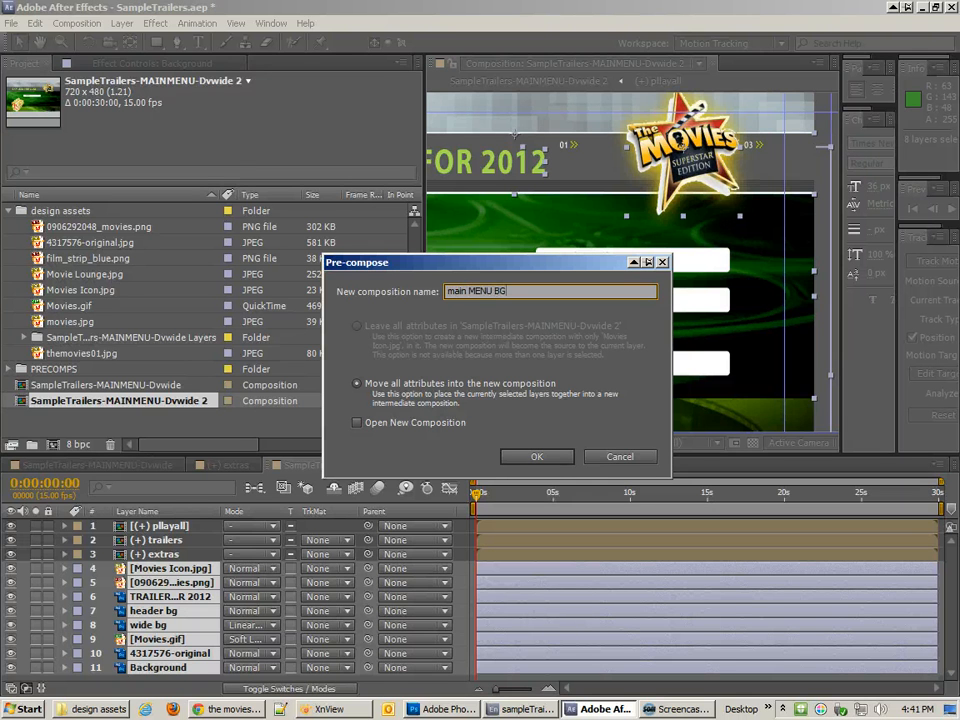
click(472, 290)
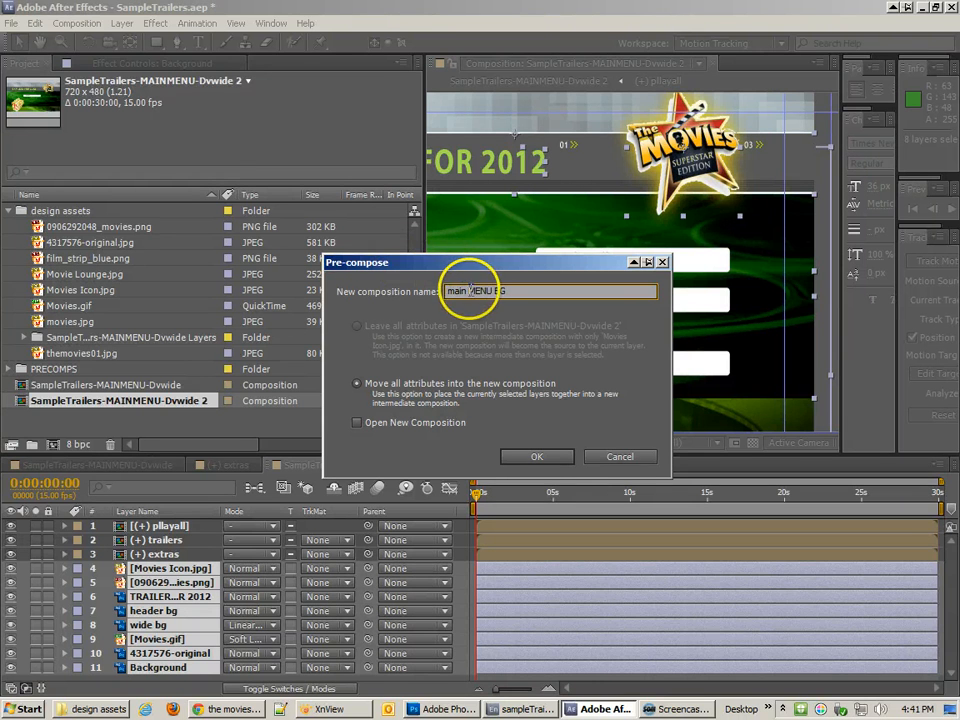
drag(470, 290, 356, 288)
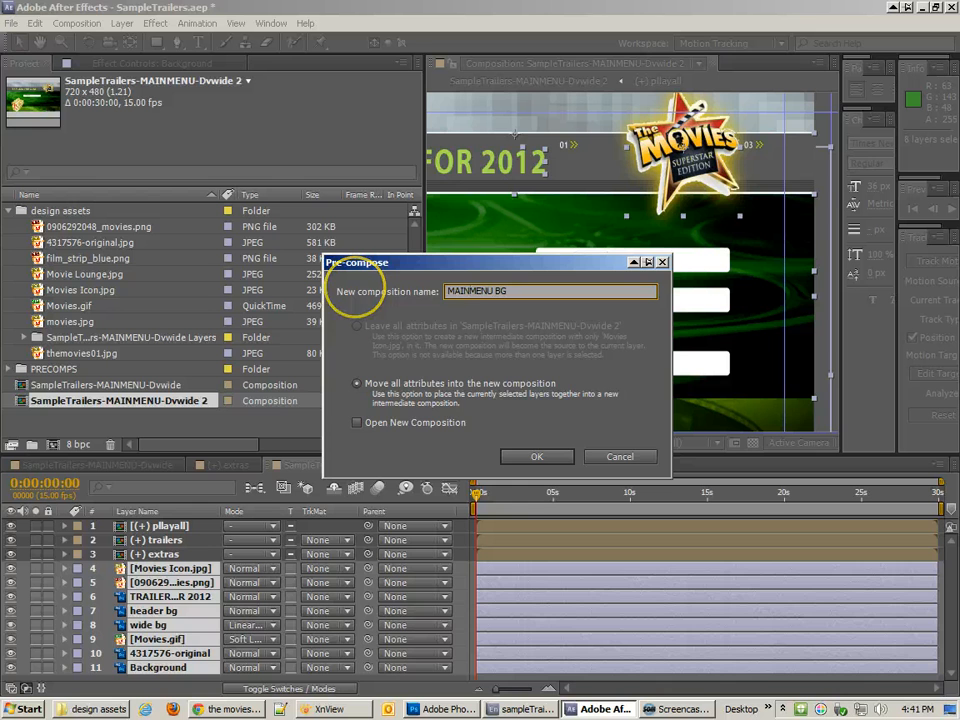
key(Return)
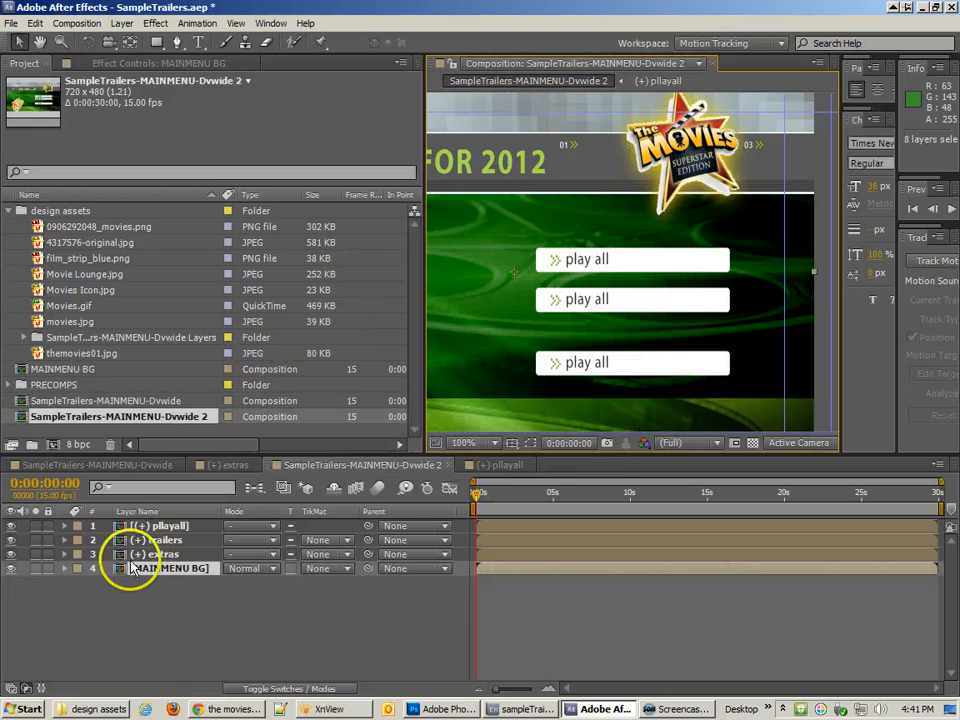
Open the MAINMENU BG composition and set the current time to 0:00:00:14.
double_click(118, 568)
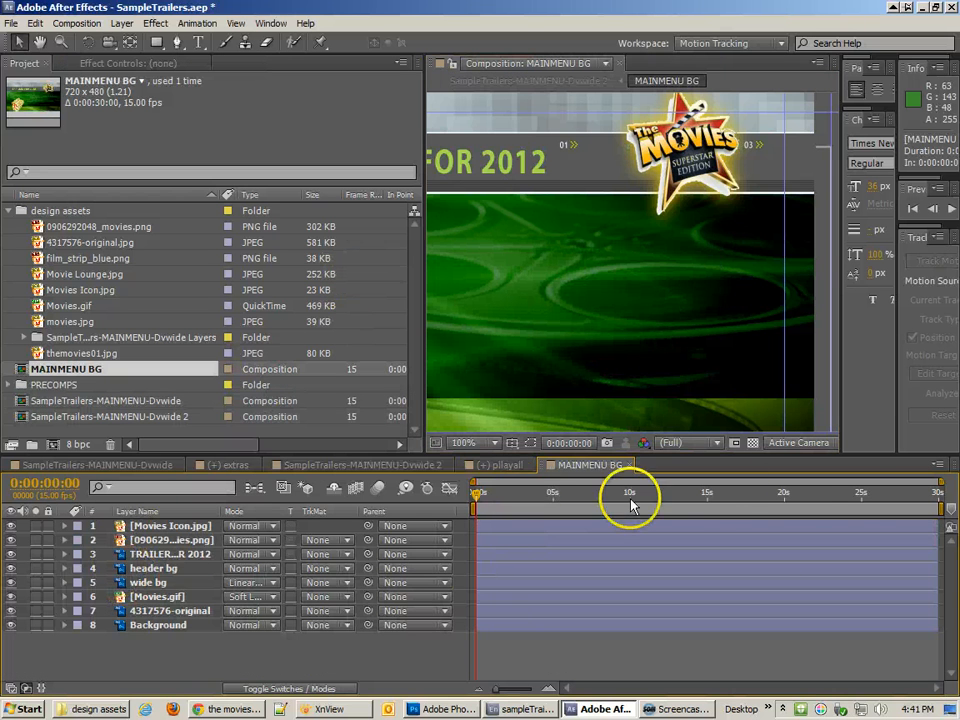
click(809, 500)
click(490, 495)
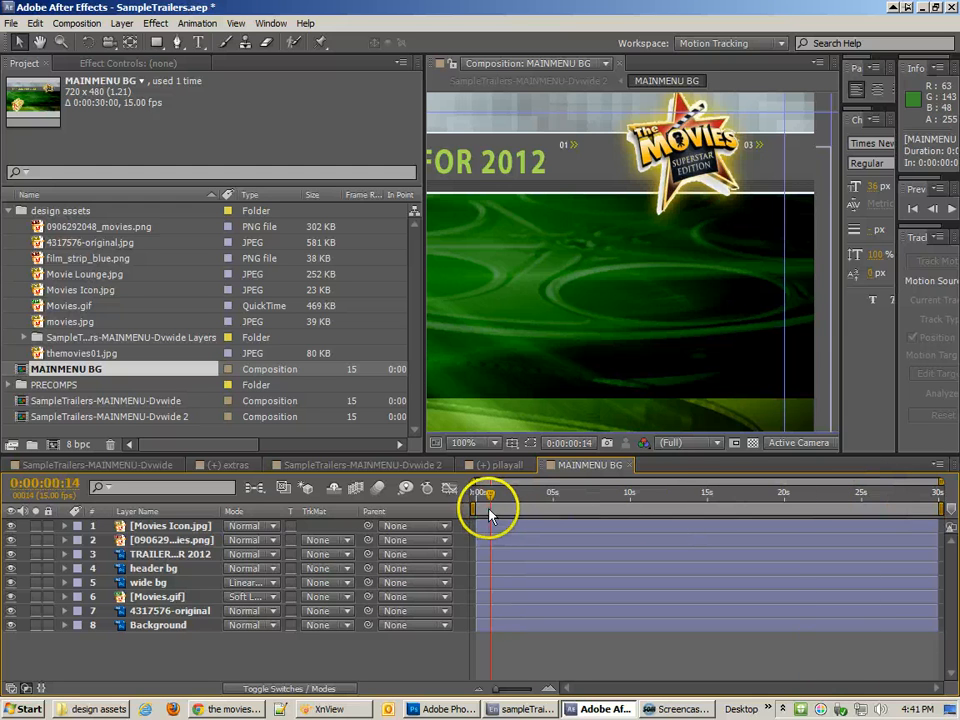
Temporarily hide the five layers from Movies Icon.jpg to wide bg to view the footage beneath, and show them again.
click(175, 526)
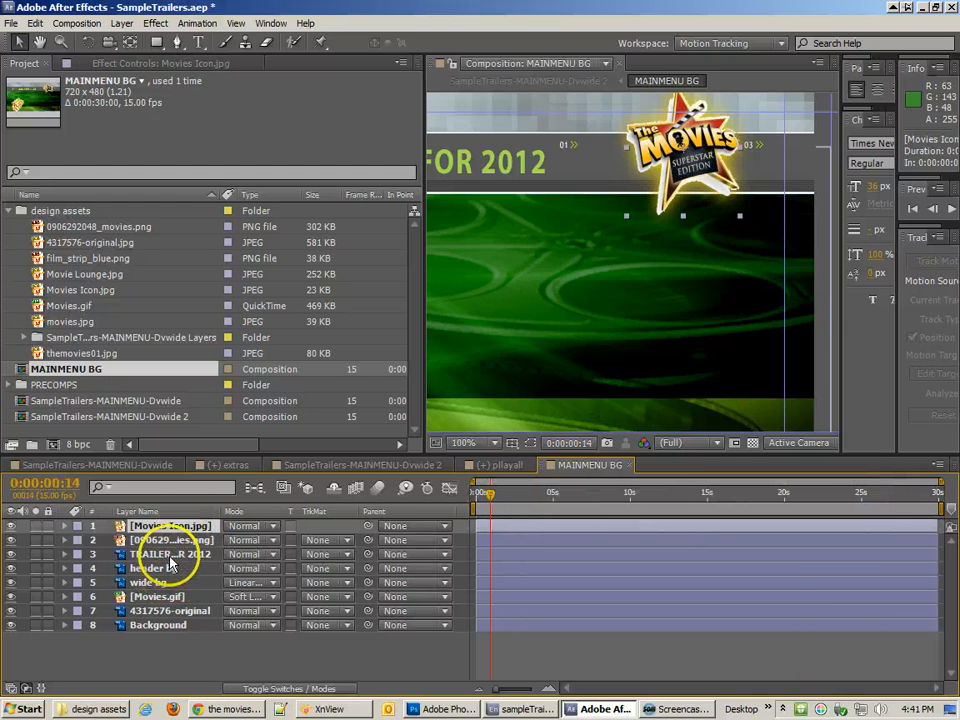
shift+click(169, 557)
shift+click(152, 568)
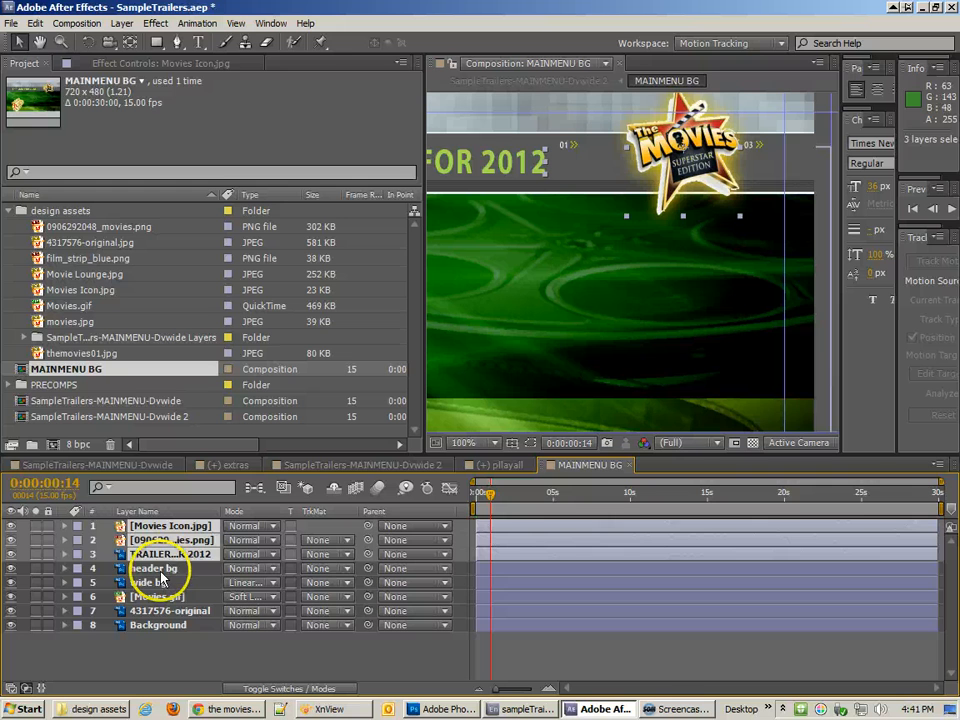
drag(14, 576, 14, 543)
click(12, 582)
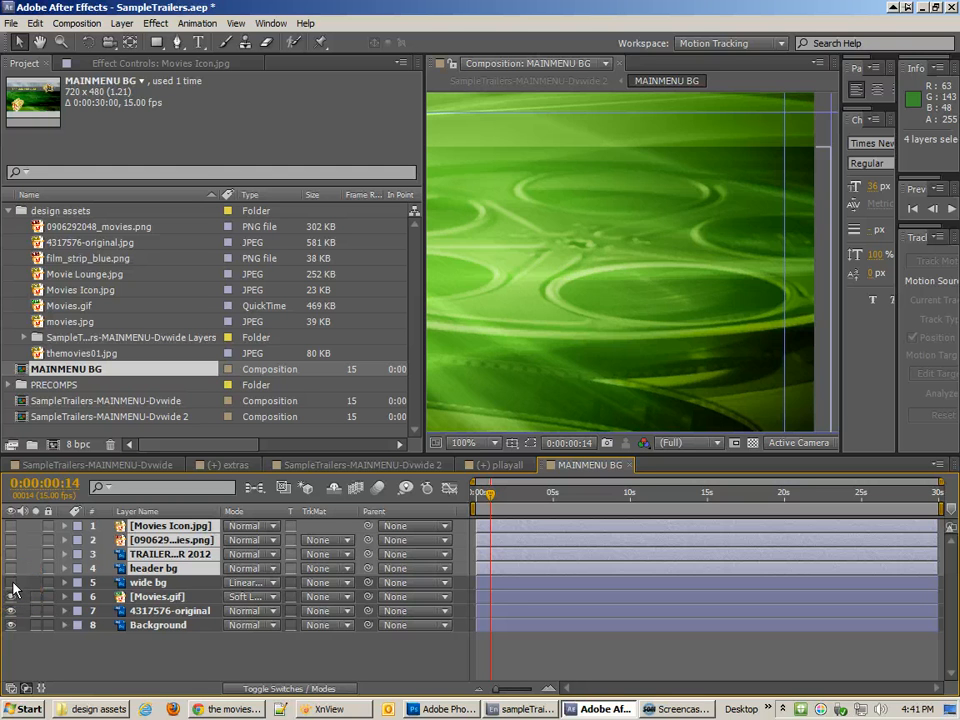
drag(12, 582, 12, 526)
Cut the five layers from Movies Icon.jpg to wide bg out of MAINMENU BG and paste them into SampleTrailers-MAINMENU-Dvwide 2.
click(148, 582)
shift+click(140, 526)
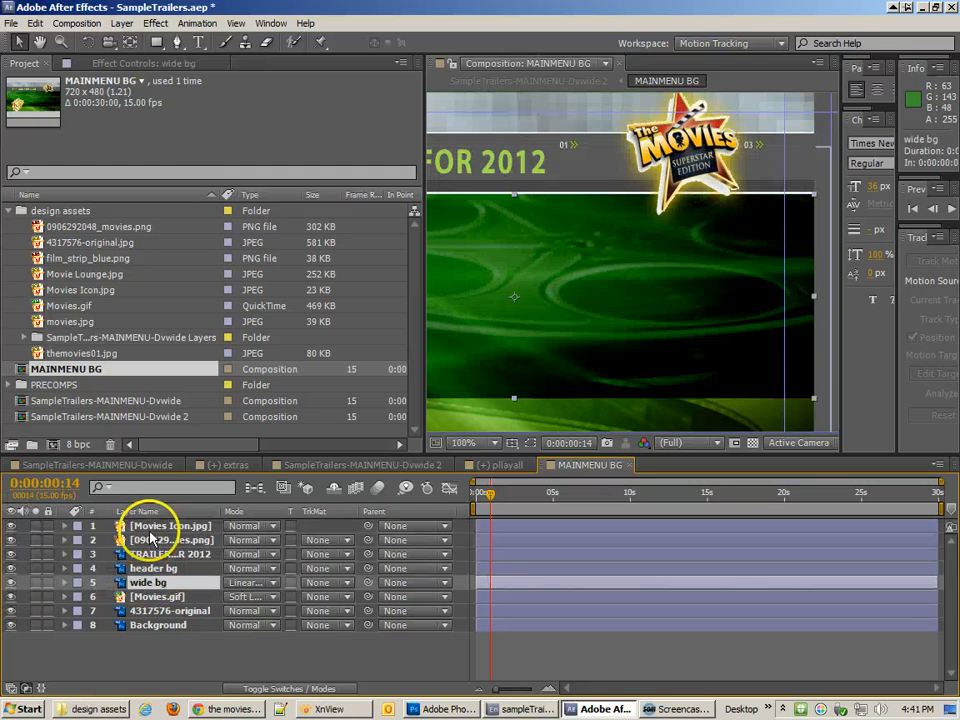
key(ctrl+x)
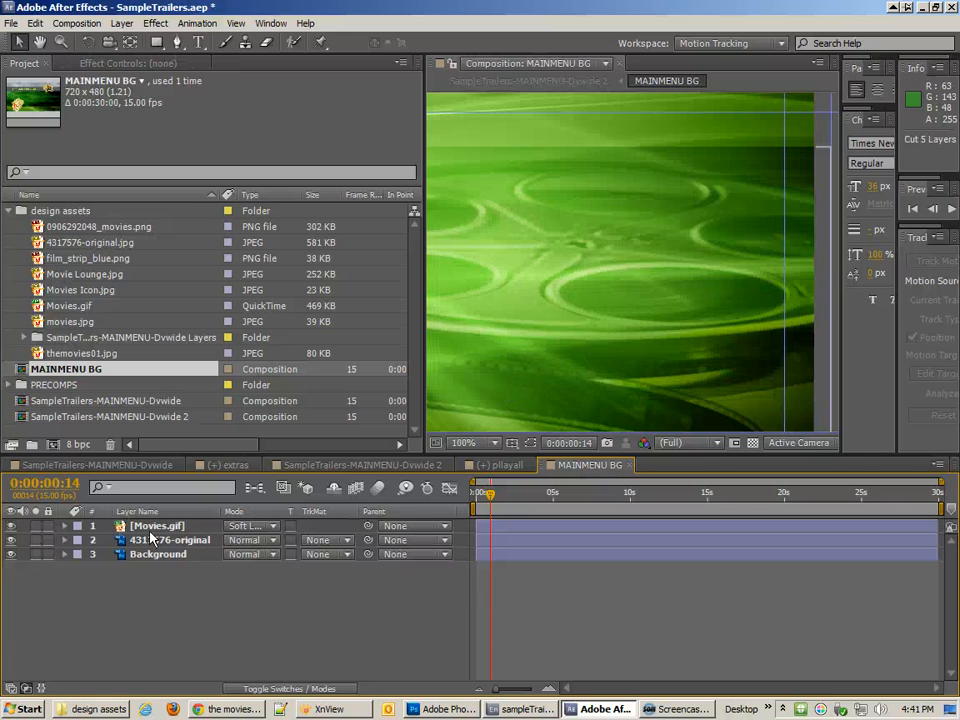
click(430, 465)
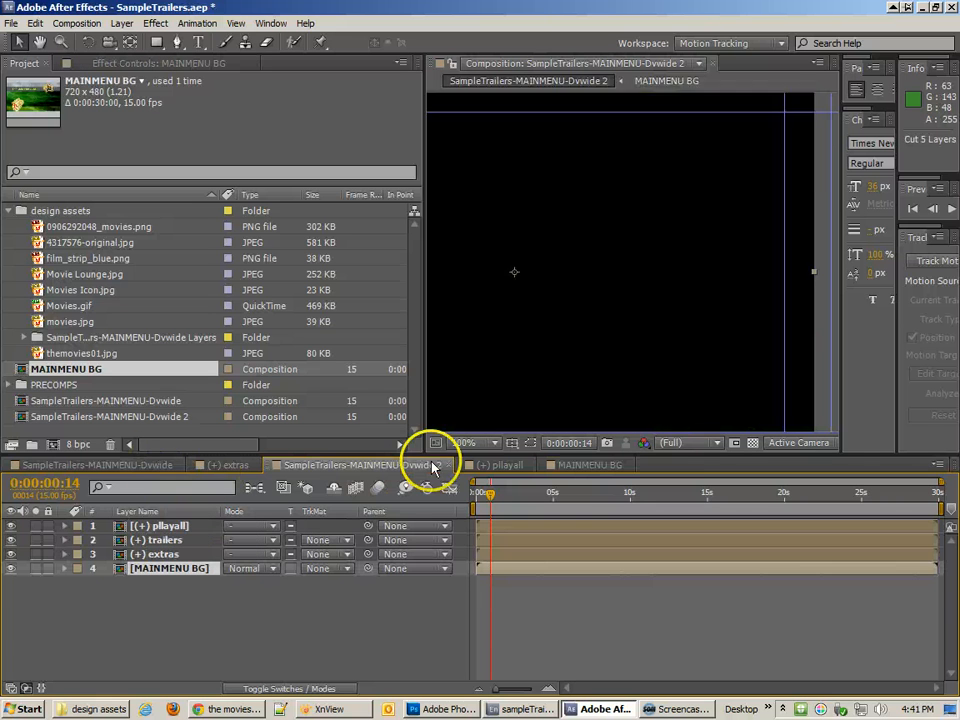
key(ctrl+alt+shift+v)
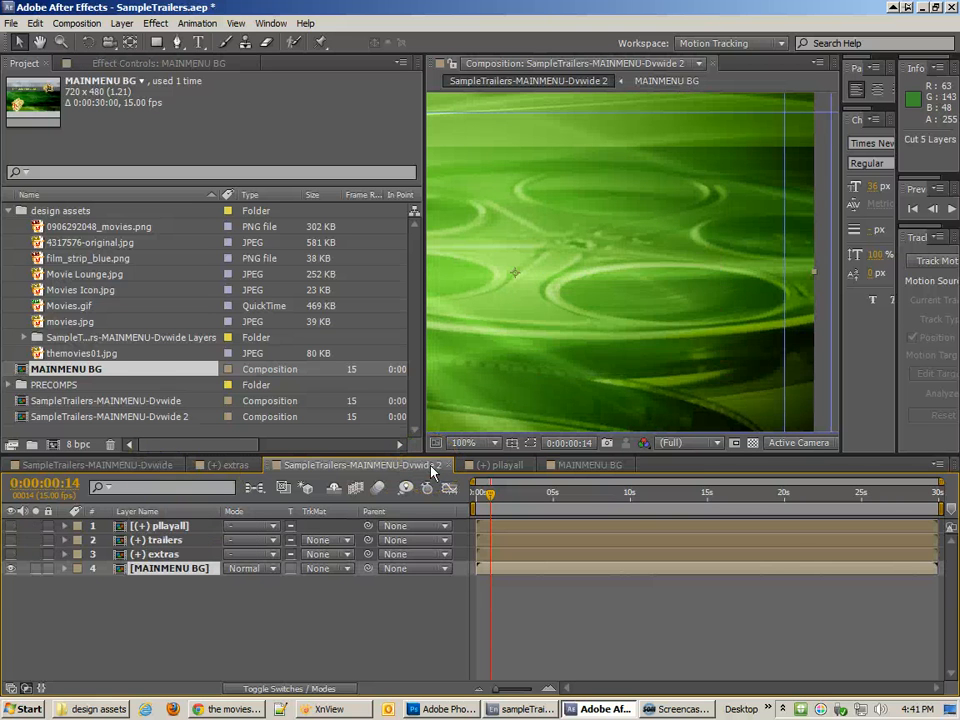
key(ctrl+v)
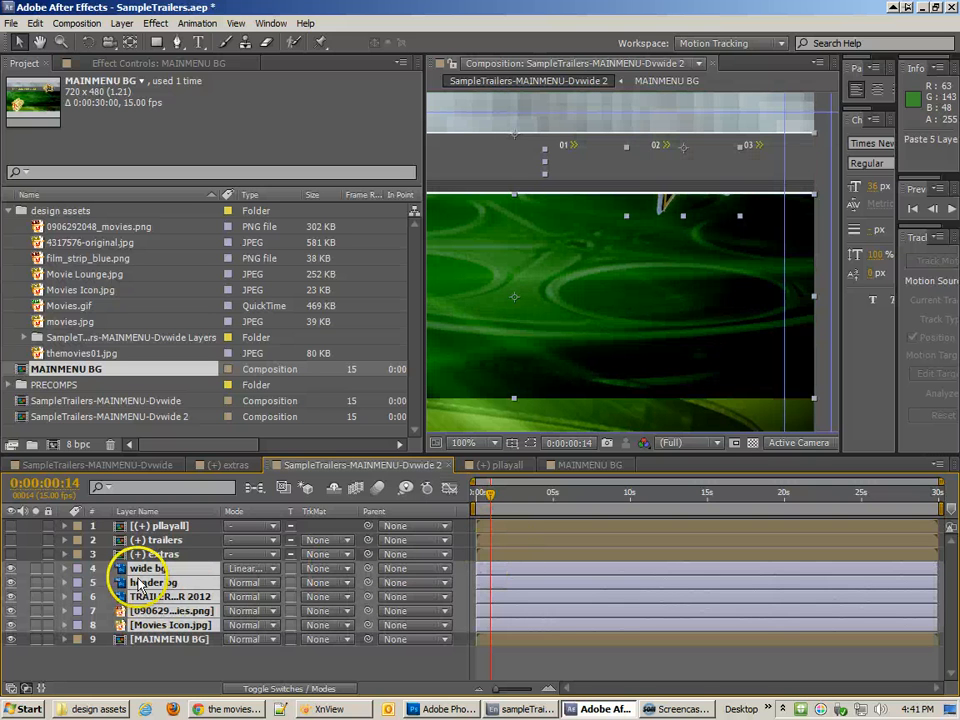
Move the five pasted layers to the top of the layer stack and set the current time to 0:00:00:00.
drag(150, 575, 96, 522)
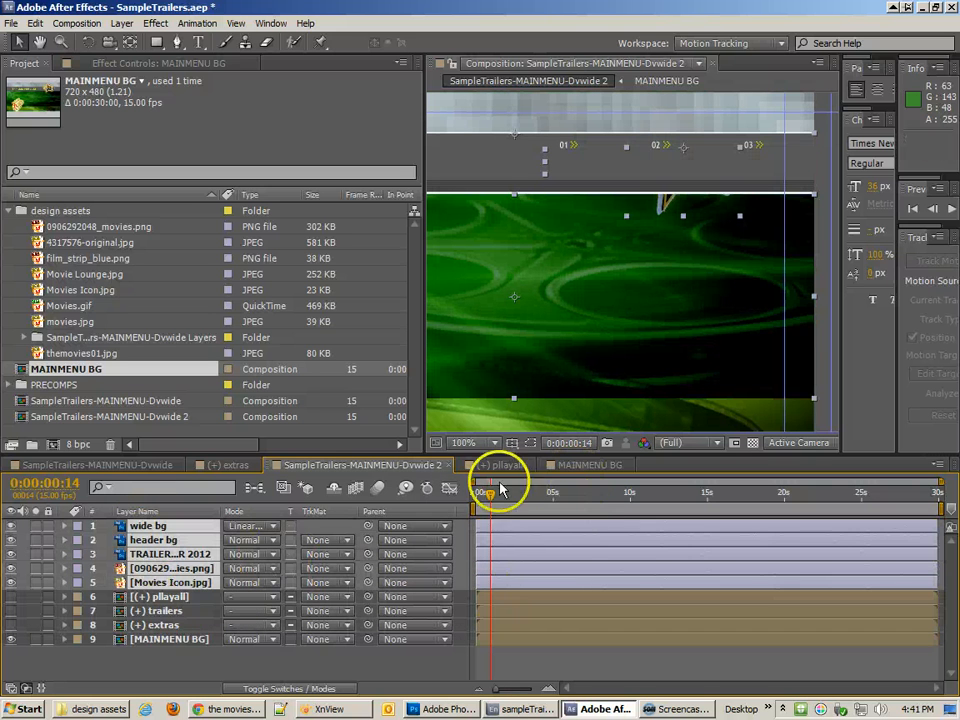
drag(490, 495, 453, 497)
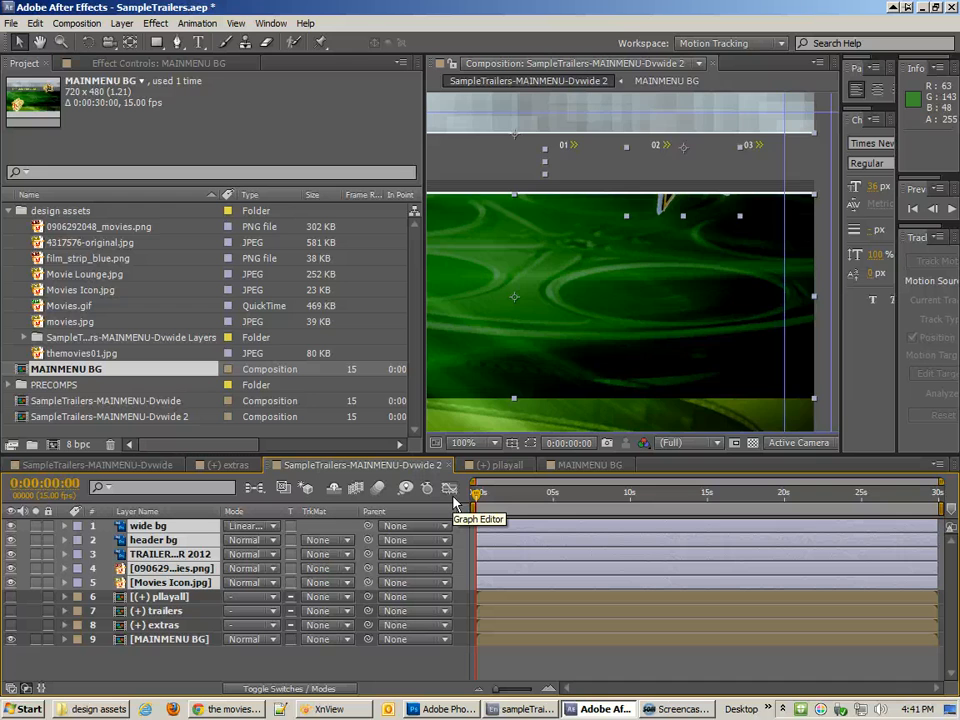
key(comma)
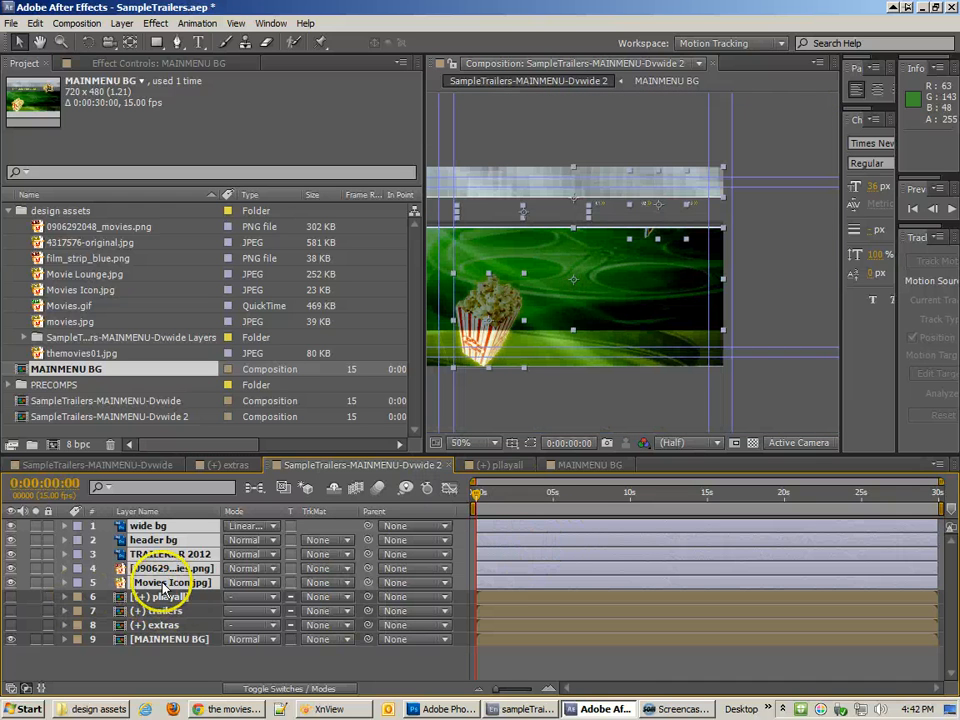
click(180, 656)
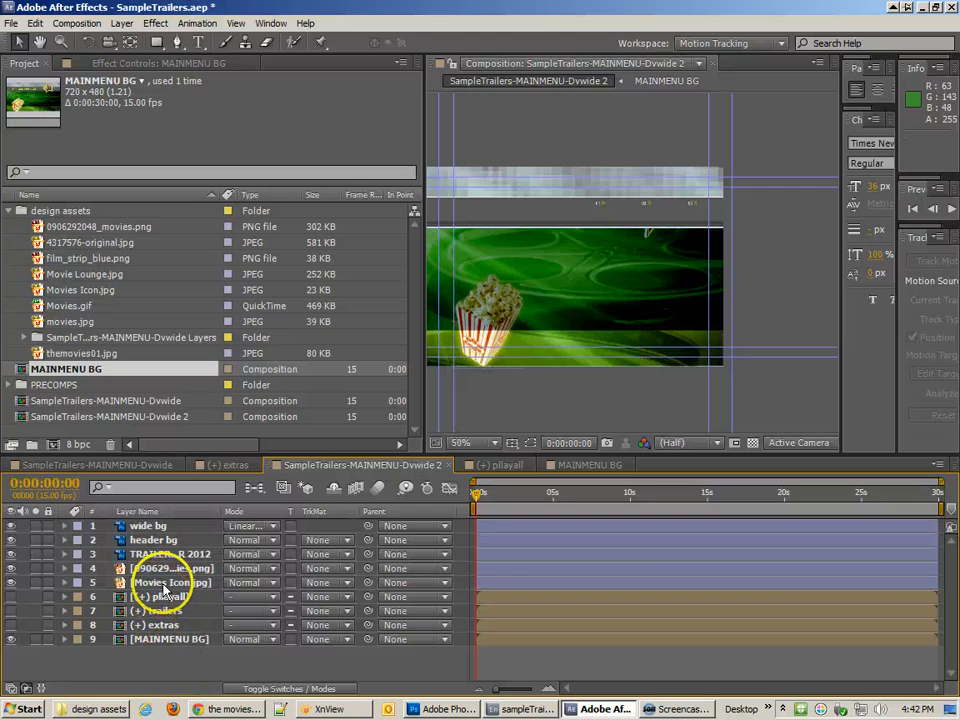
click(152, 525)
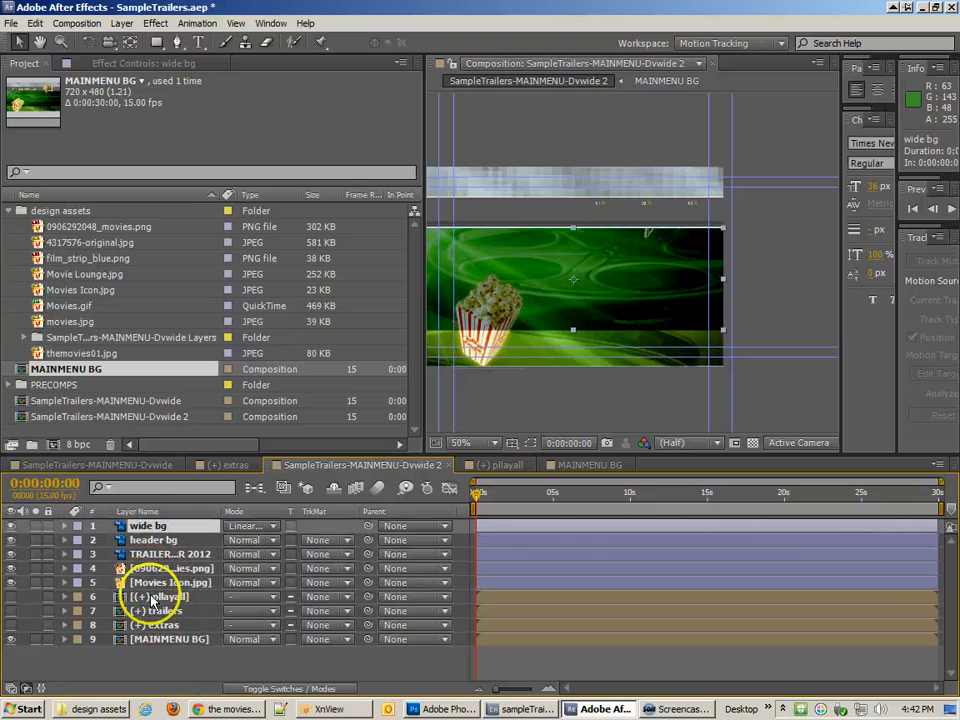
Place the pllayall, trailers and extras layers at the top of the stack, and move wide bg and header bg below Movies Icon.jpg.
click(151, 598)
shift+click(151, 624)
drag(155, 610, 160, 531)
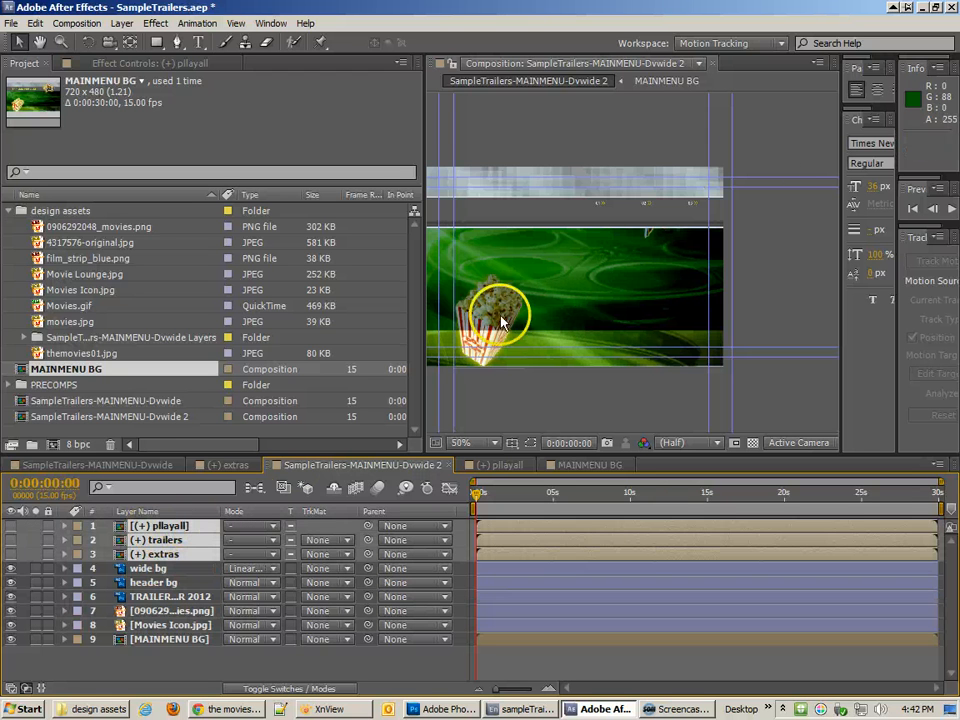
click(148, 570)
drag(148, 576, 140, 616)
drag(155, 569, 152, 597)
Turn on the visibility of the pllayall, trailers and extras button layers.
click(744, 170)
key(space)
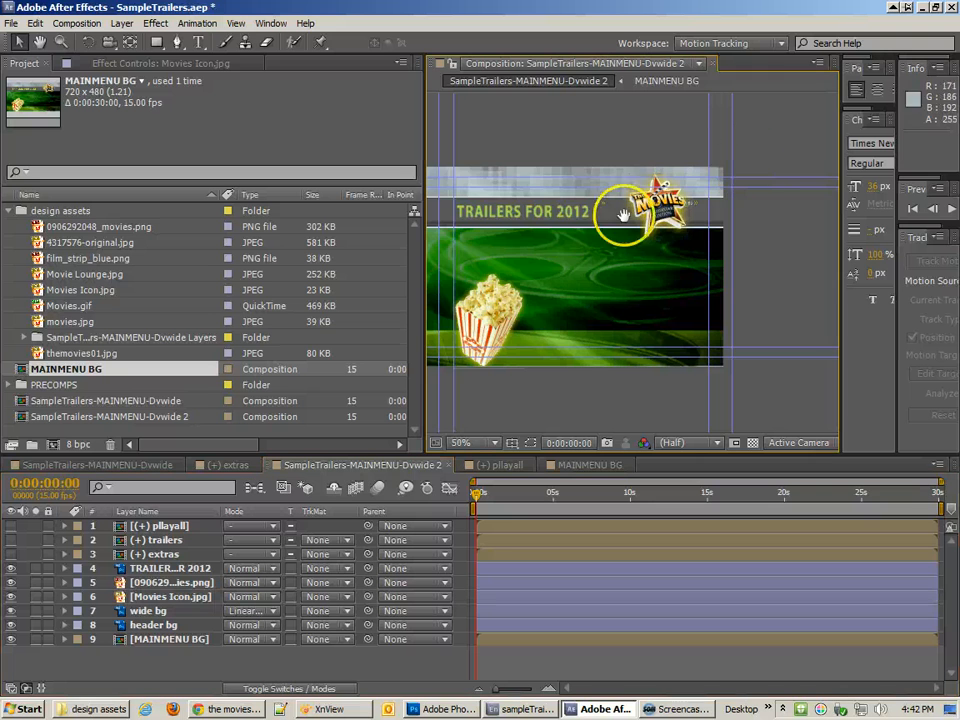
drag(428, 288, 538, 257)
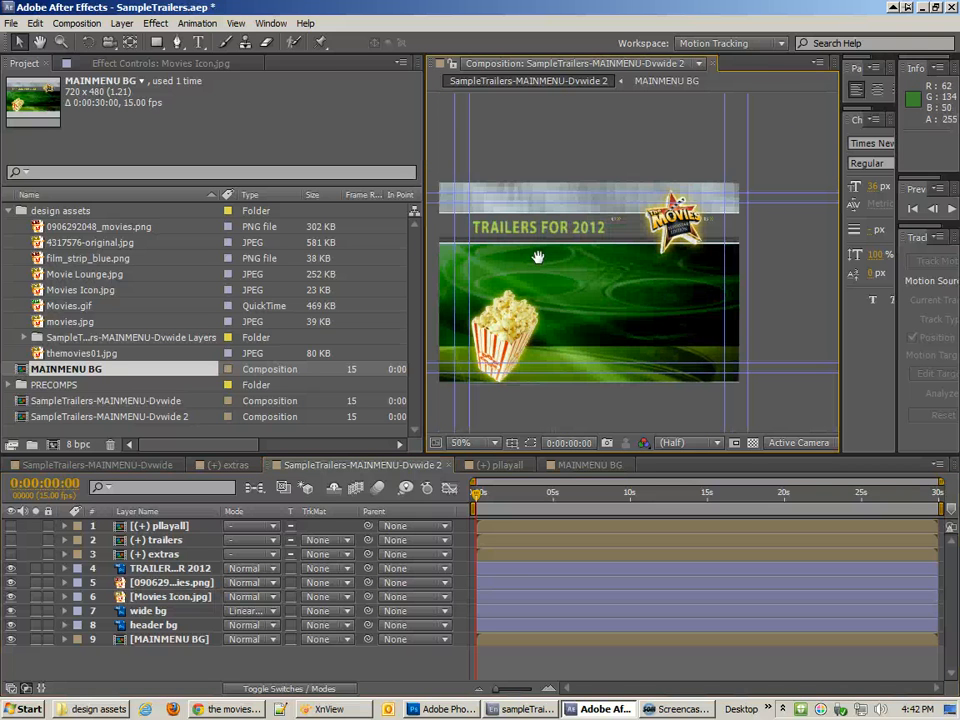
key(space)
drag(657, 230, 512, 360)
drag(11, 554, 11, 526)
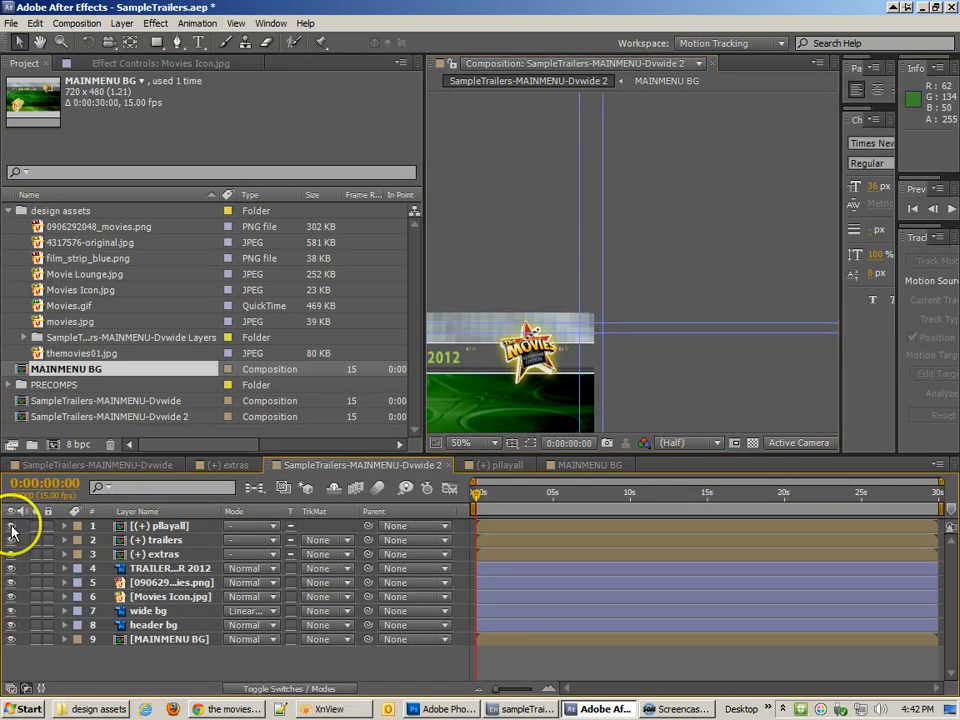
Set the current time to 0:00:10:08 and examine the menu layout with its three button layers in SampleTrailers-MAINMENU-Dvwide 2.
click(671, 332)
key(space)
drag(671, 332, 776, 259)
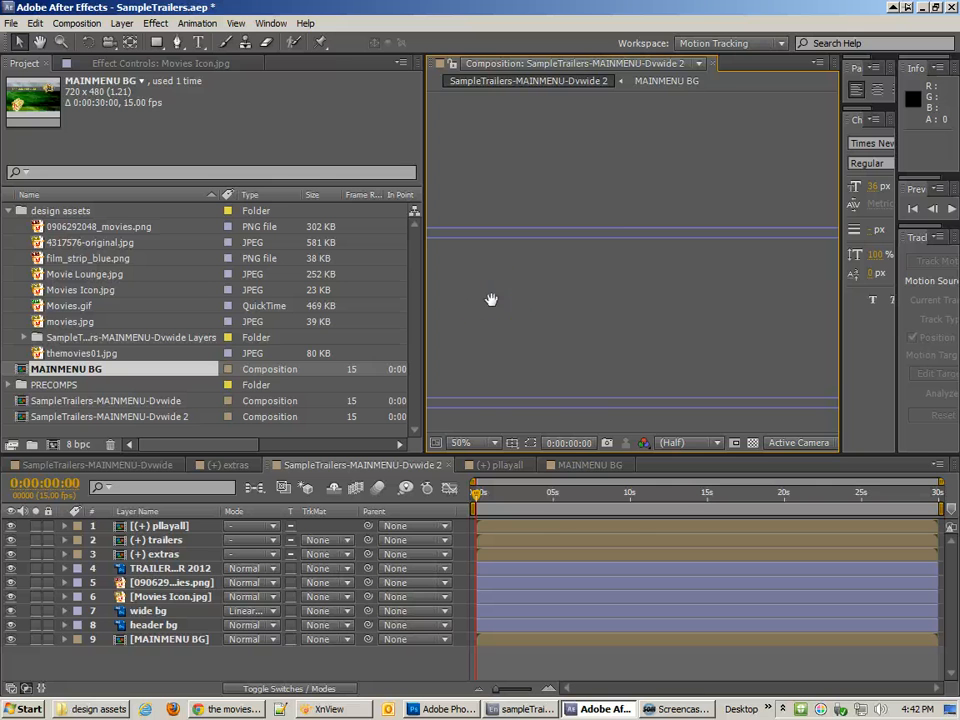
click(637, 493)
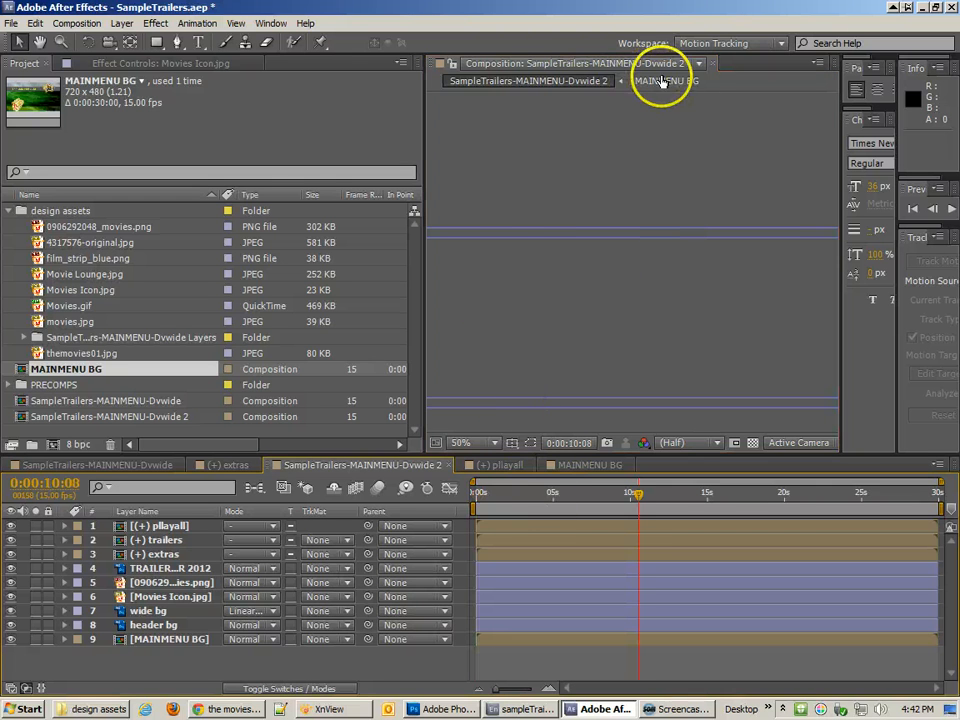
click(646, 86)
click(538, 84)
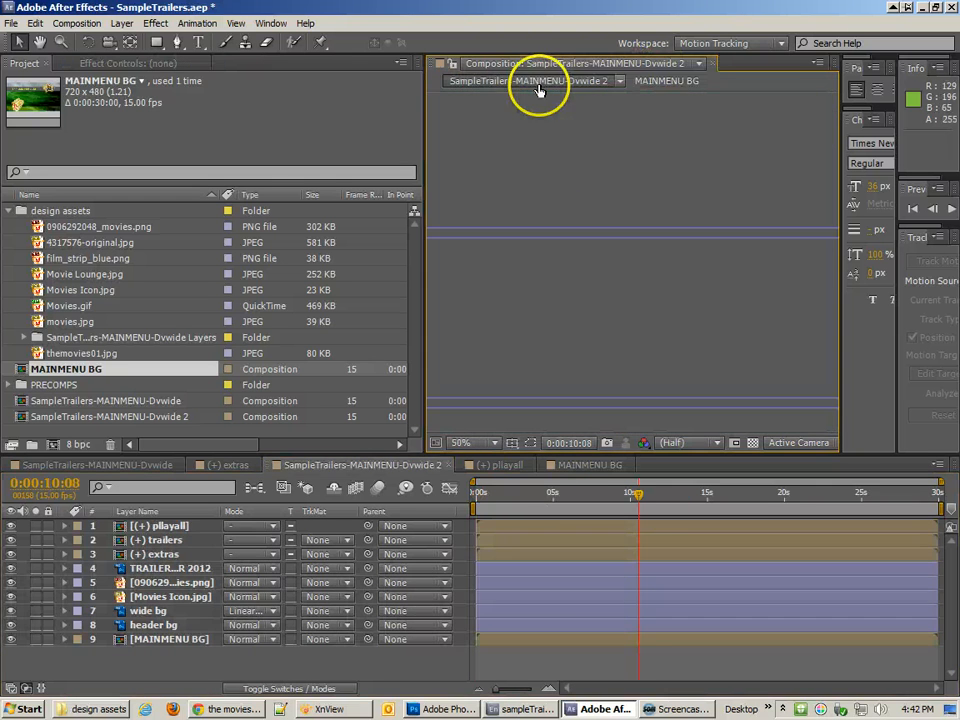
scroll(598, 255, down, 2)
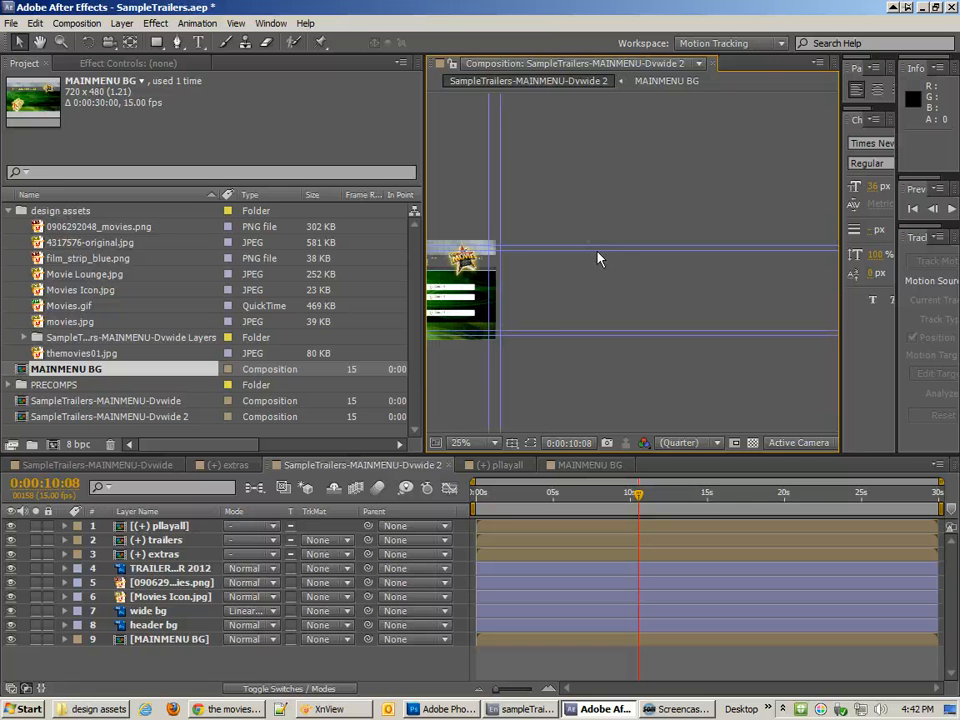
key(h)
drag(560, 285, 790, 239)
drag(550, 292, 408, 342)
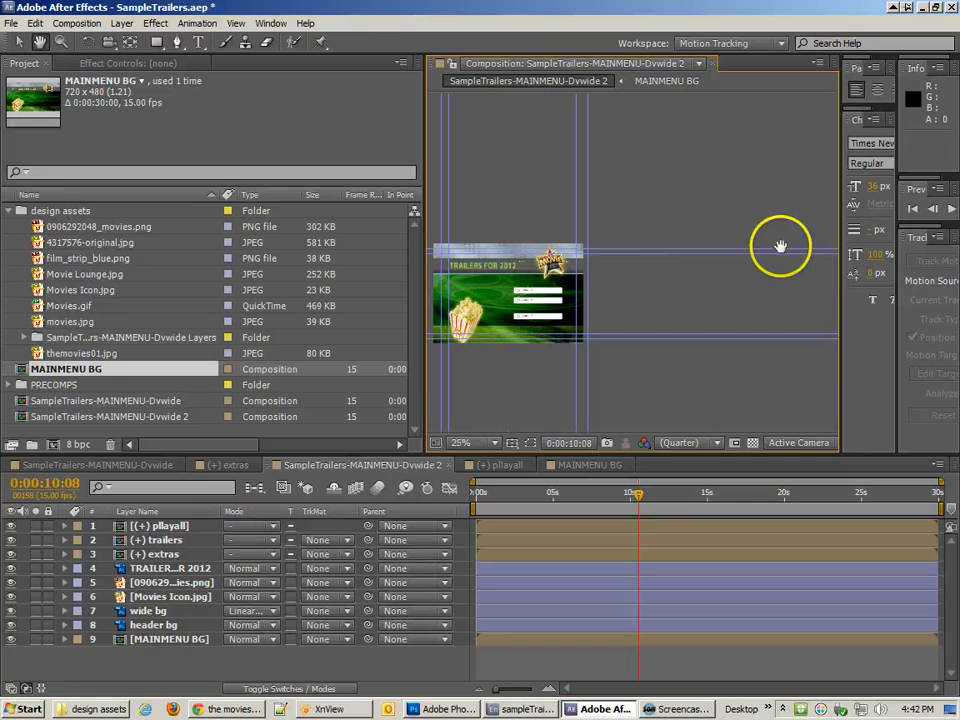
key(v)
scroll(639, 298, up, 2)
key(h)
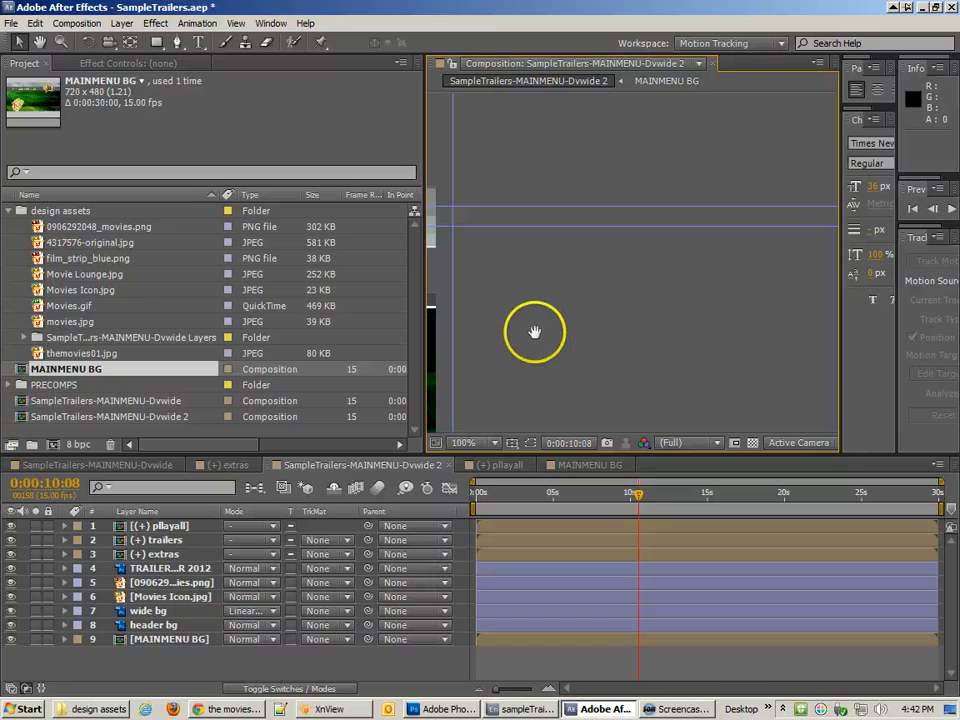
drag(532, 333, 736, 289)
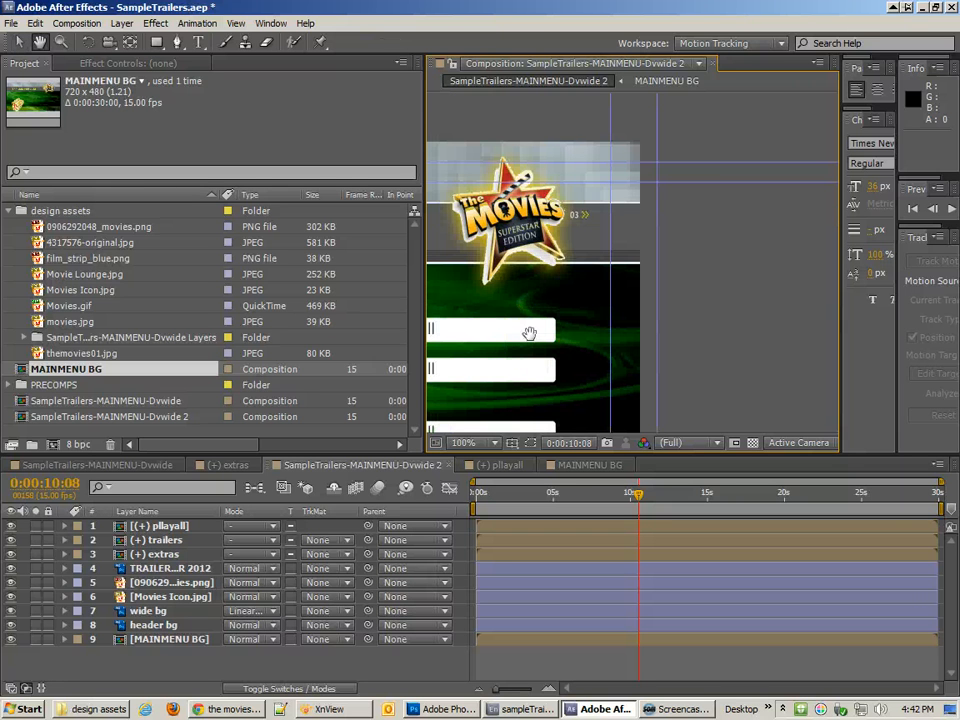
drag(530, 333, 859, 253)
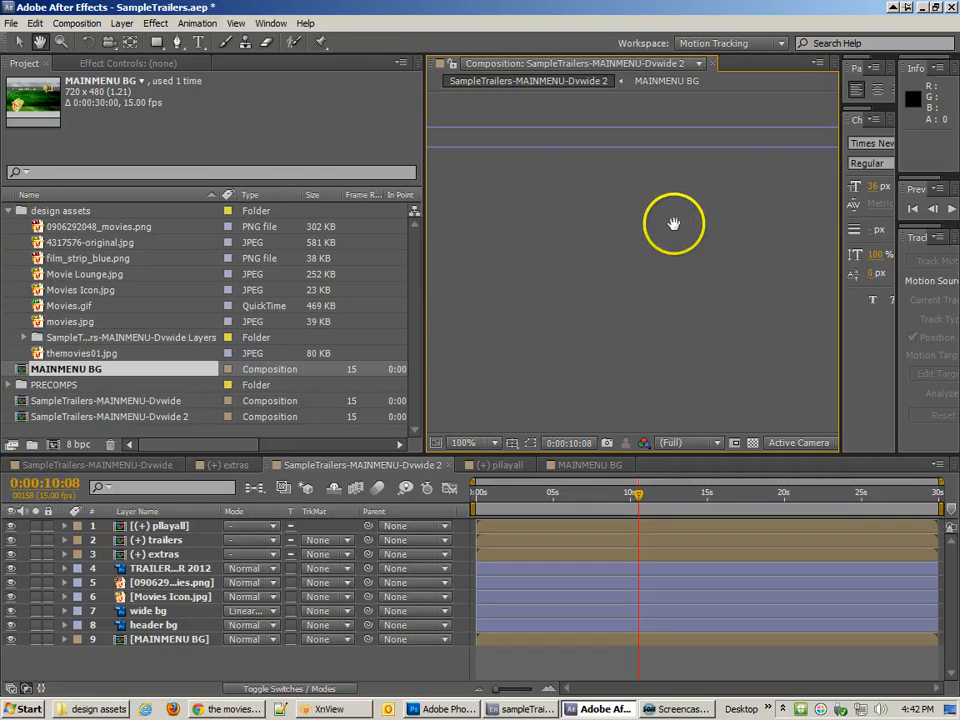
Fit the whole menu in view at 25% magnification and save the project.
key(v)
key(comma)
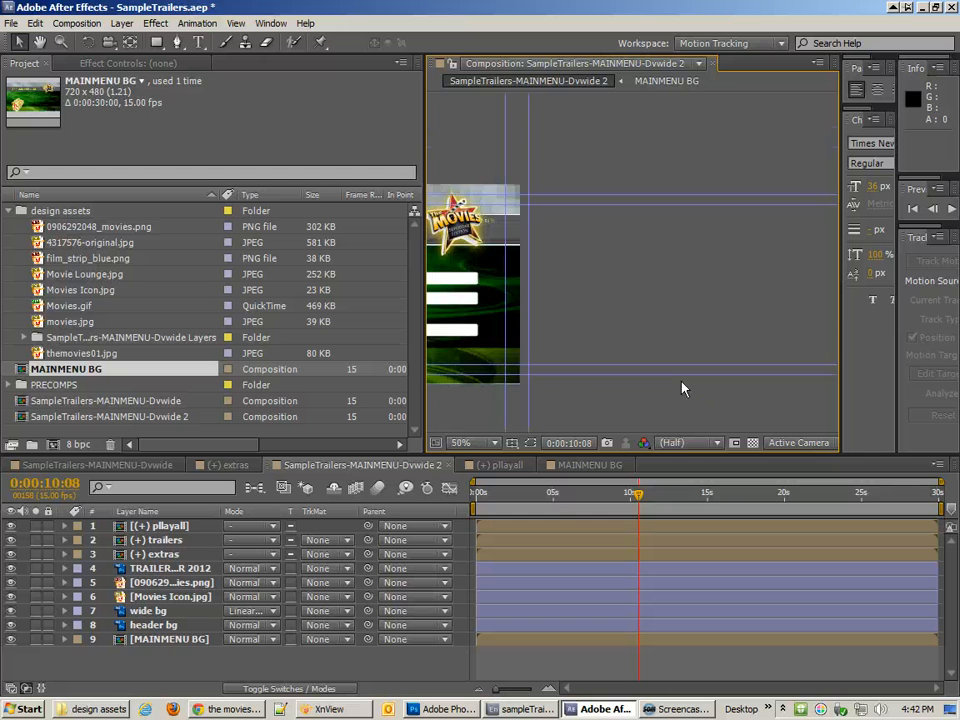
key(comma)
key(h)
drag(463, 305, 565, 299)
key(ctrl+s)
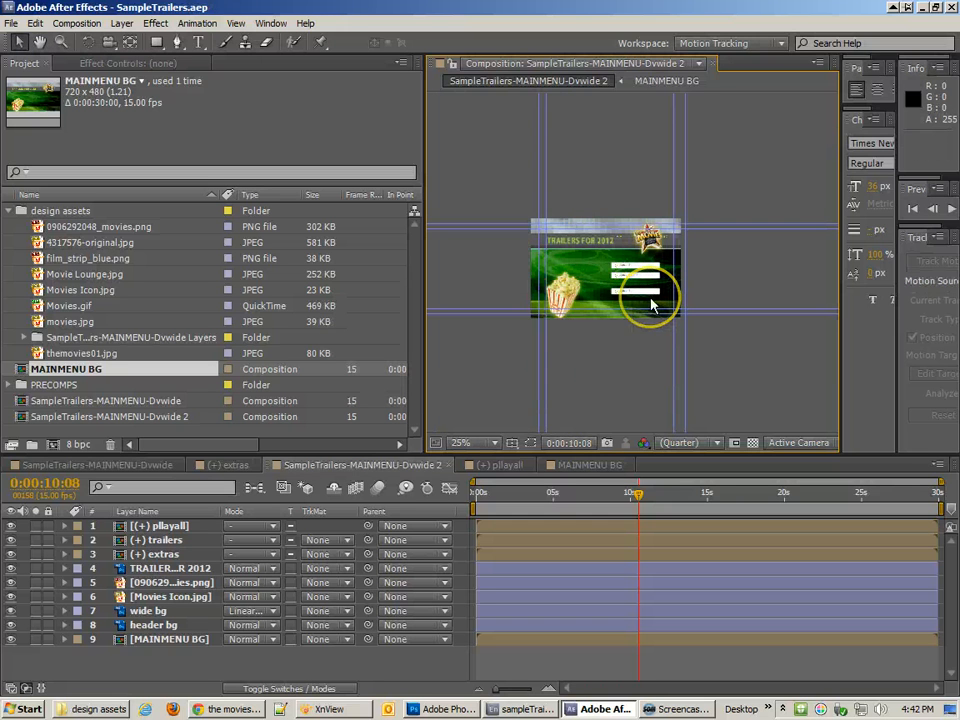
Open the MAINMENU BG composition and check its background at several times, ending at 0:00:07:04.
click(557, 492)
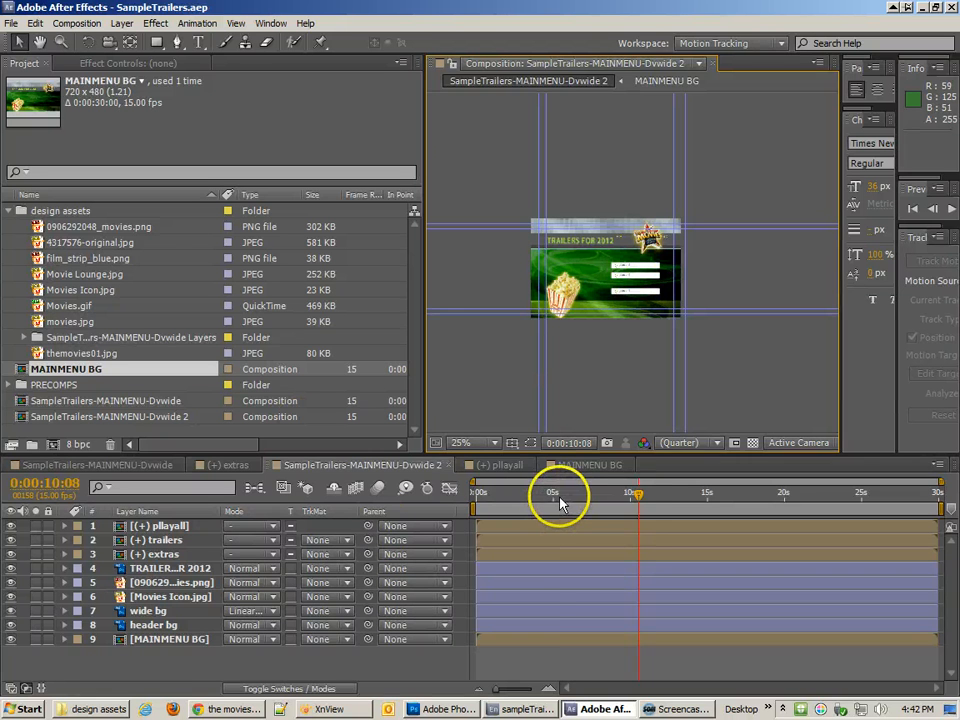
double_click(156, 641)
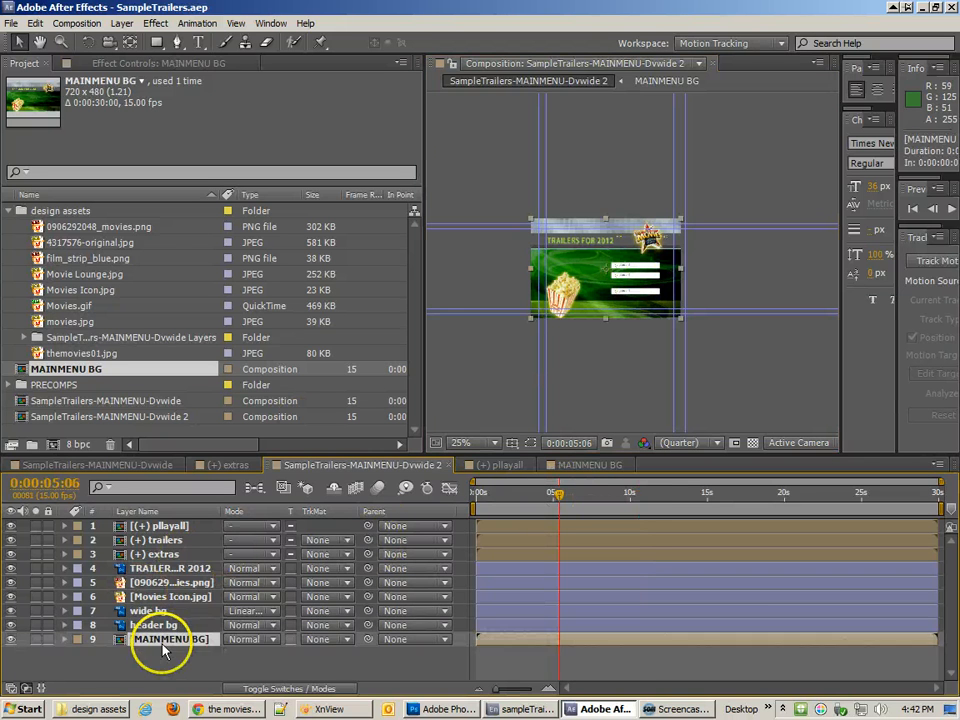
click(484, 497)
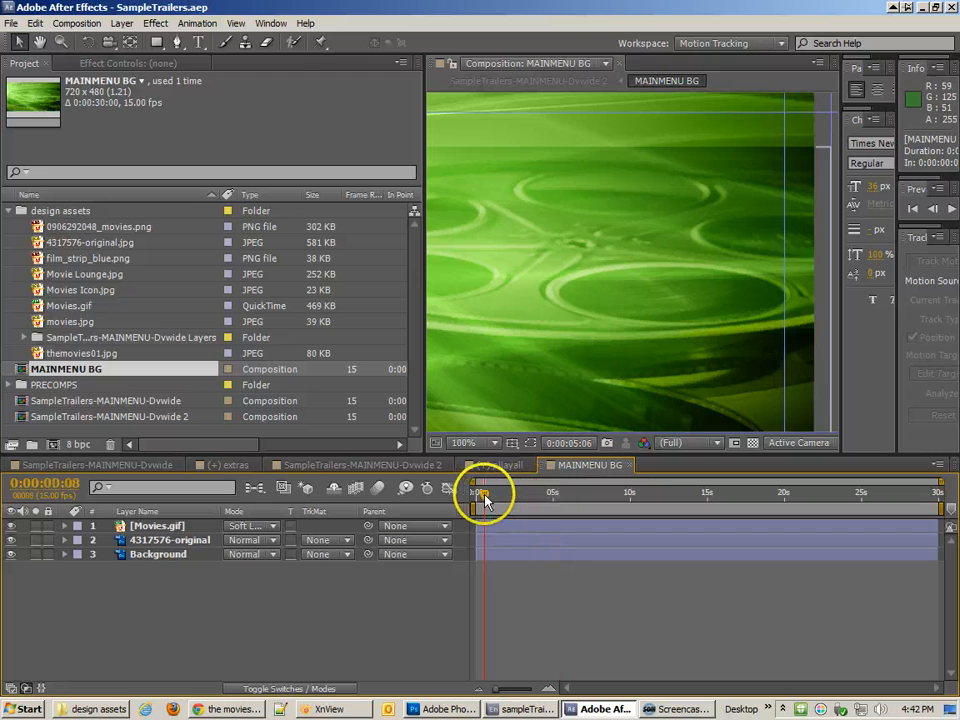
click(588, 497)
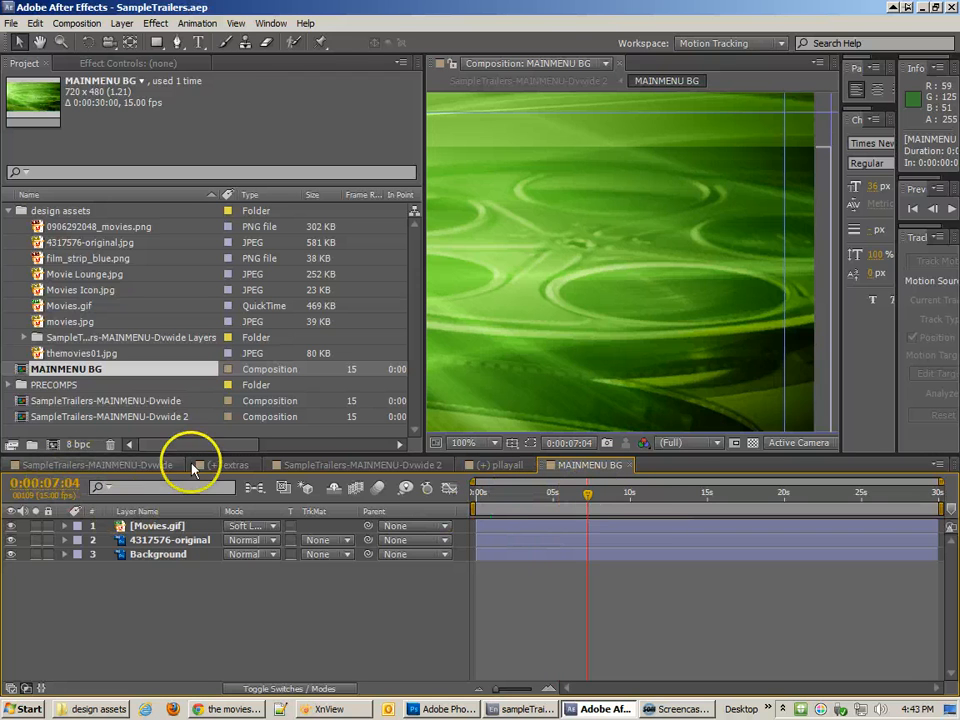
Return to SampleTrailers-MAINMENU-Dvwide 2 and review the five layers from TRAILERS FOR 2012 to header bg, leaving nothing selected.
click(335, 466)
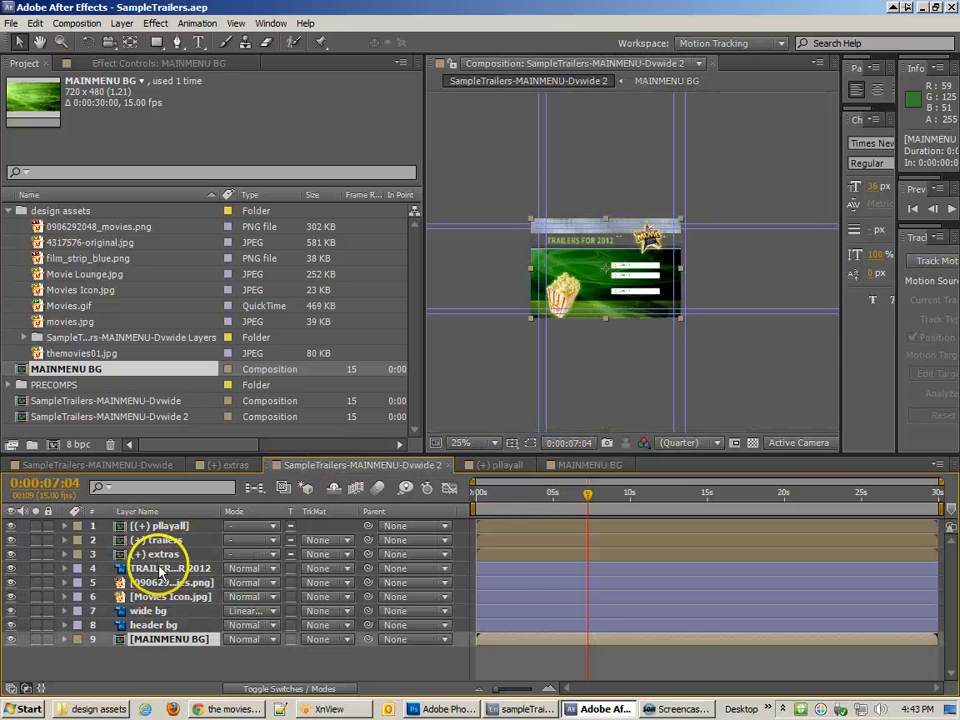
shift+click(165, 623)
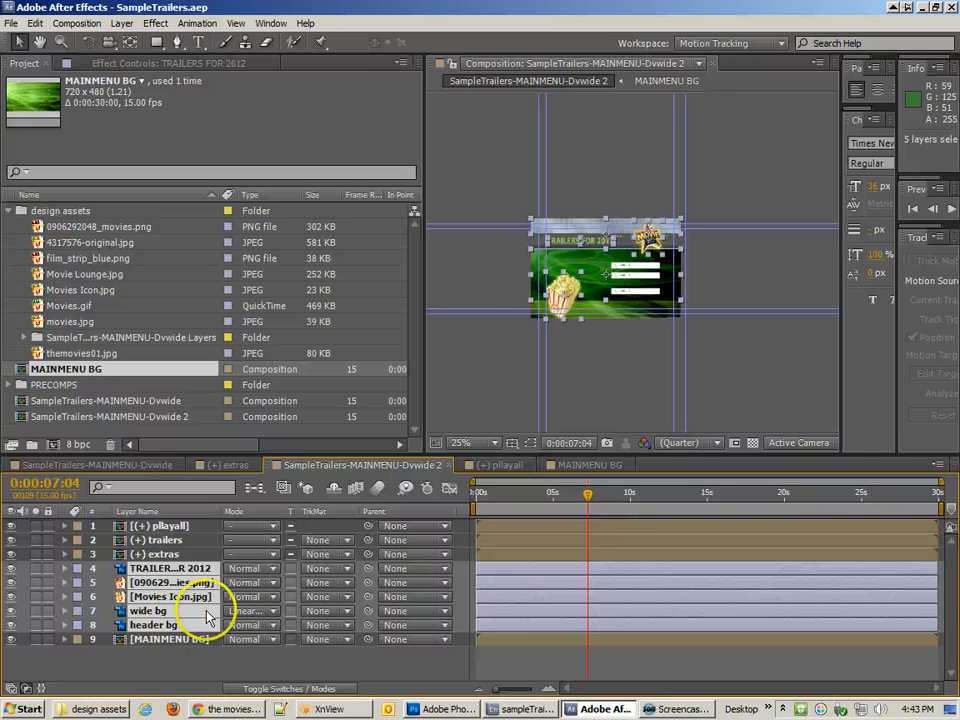
click(485, 148)
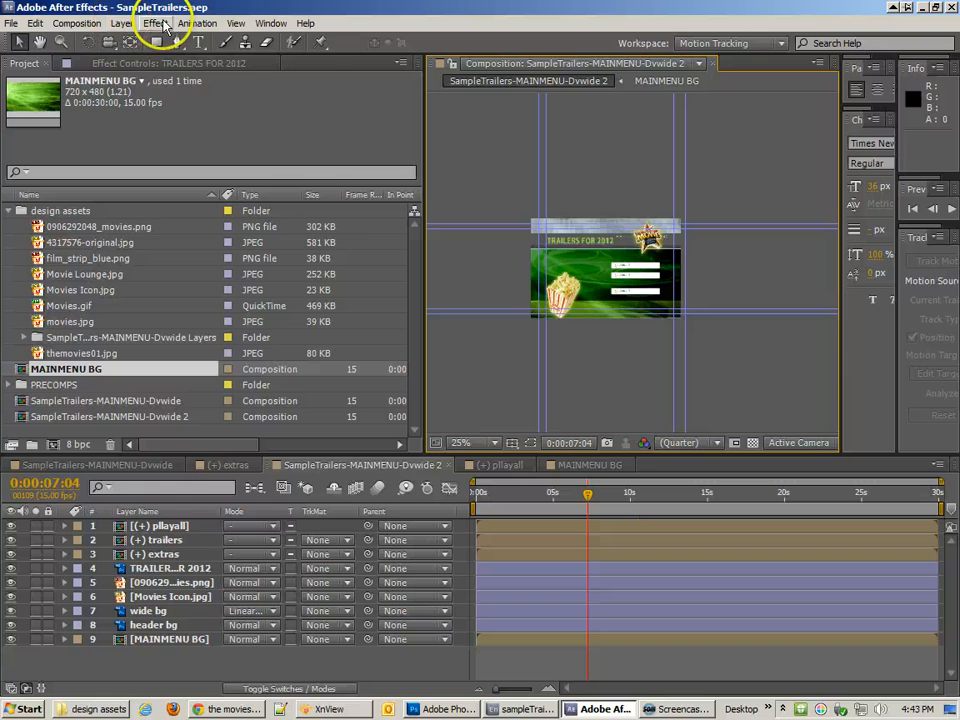
Export the current frame of SampleTrailers-MAINMENU-Dvwide 2 as Photoshop layers to the assests folder, named SampleTrailers-MAINMENU-Dvwide 2.psd.
click(122, 25)
click(74, 24)
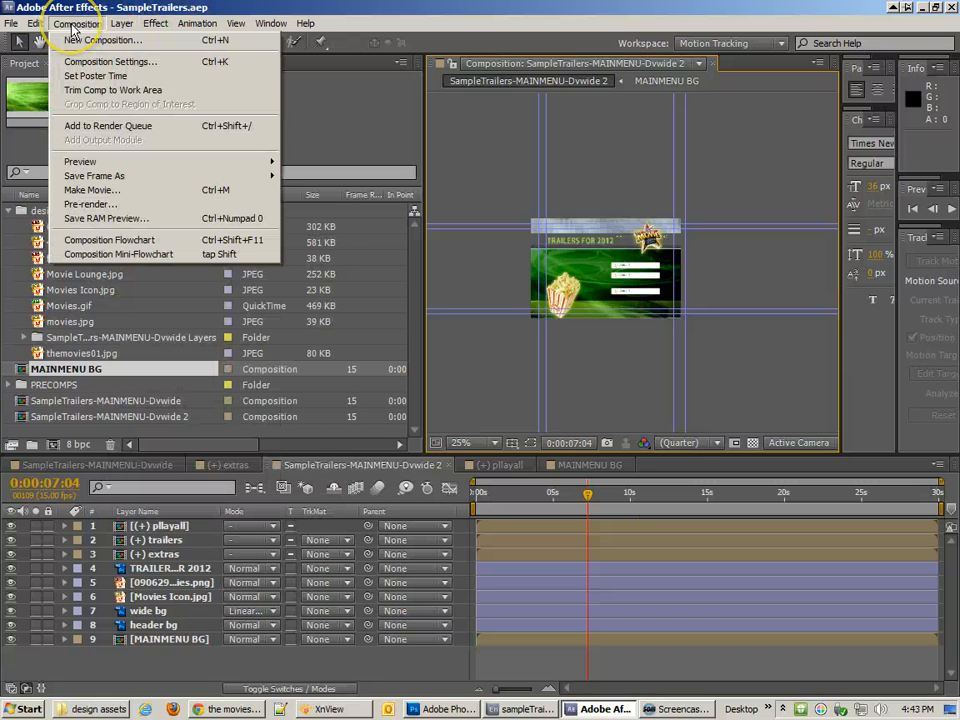
mouse_move(160, 177)
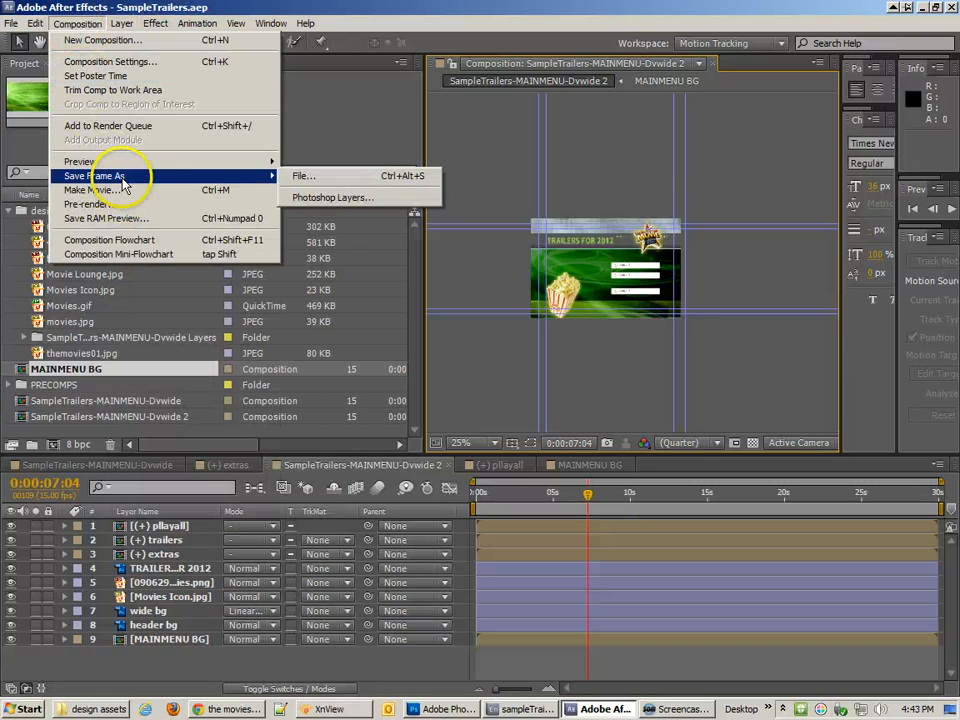
click(319, 198)
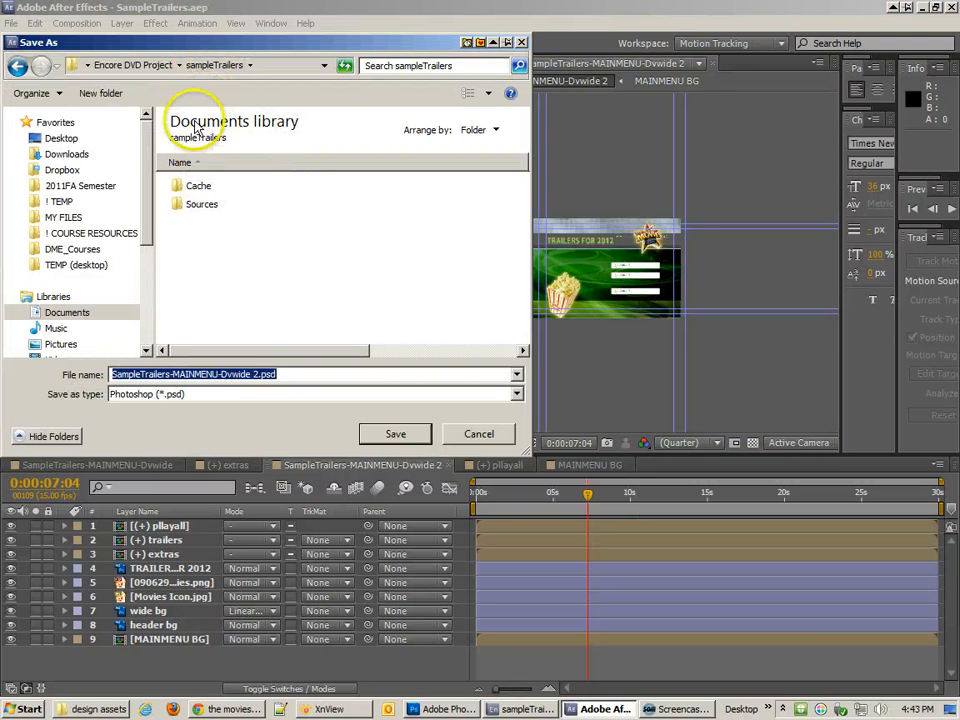
click(125, 65)
double_click(203, 189)
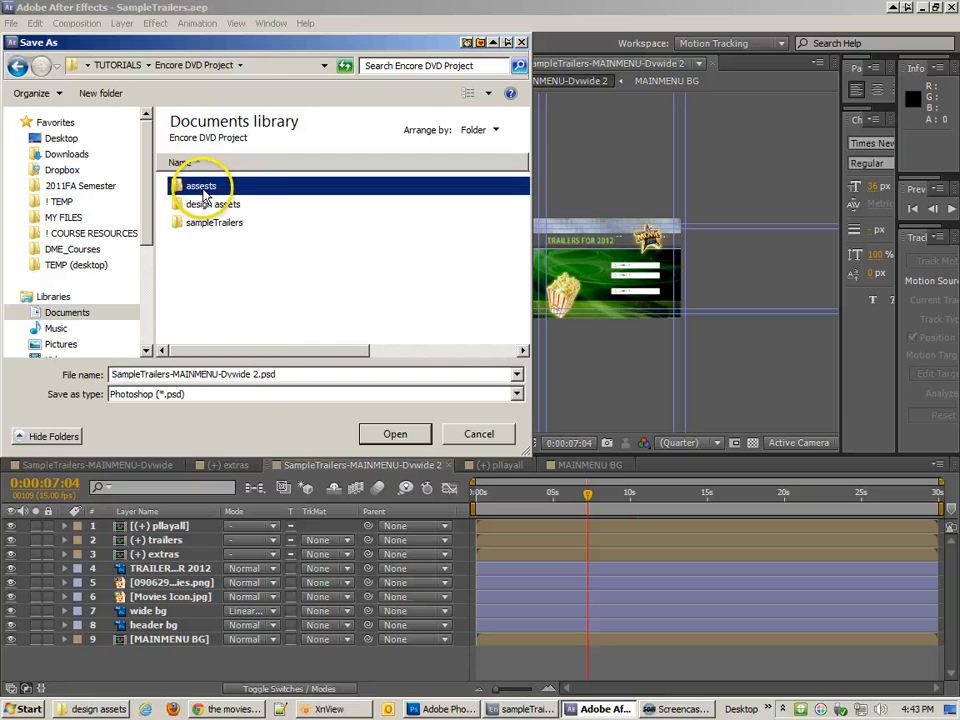
click(257, 374)
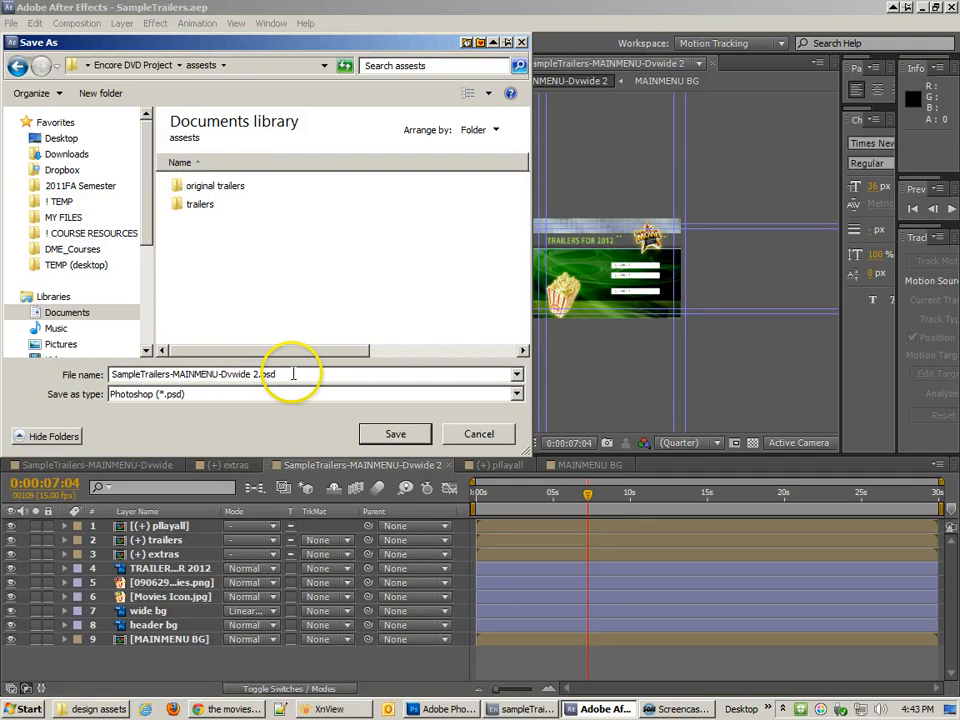
click(393, 436)
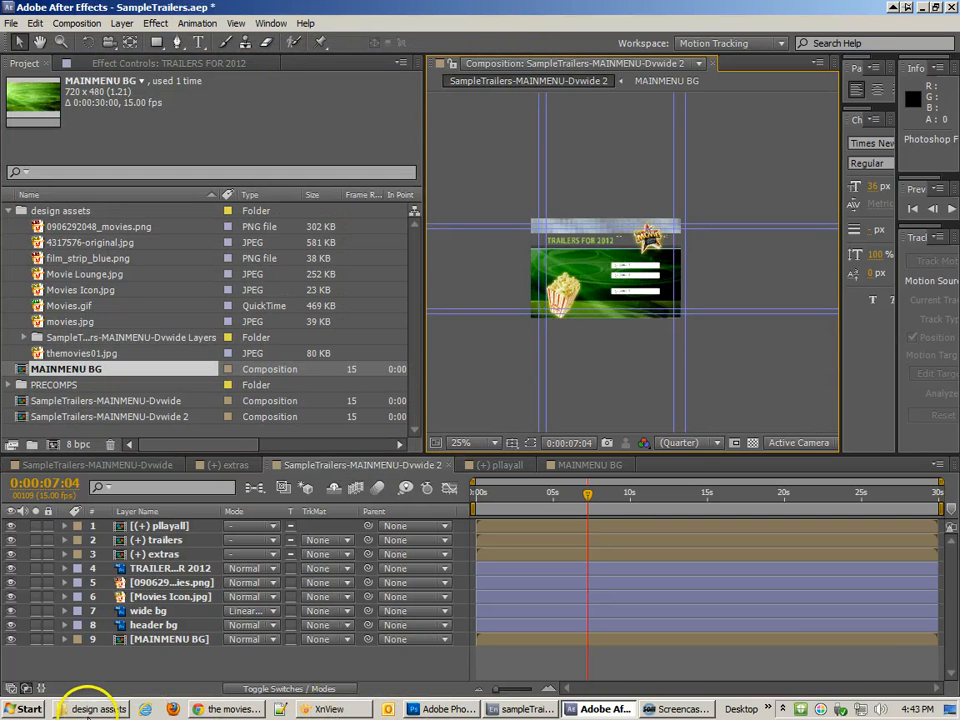
Open SampleTrailers-MAINMENU-Dvwide 2.PSD from the Encore DVD Project's assests folder in Photoshop, accepting the pixel aspect ratio notice.
click(88, 710)
click(414, 33)
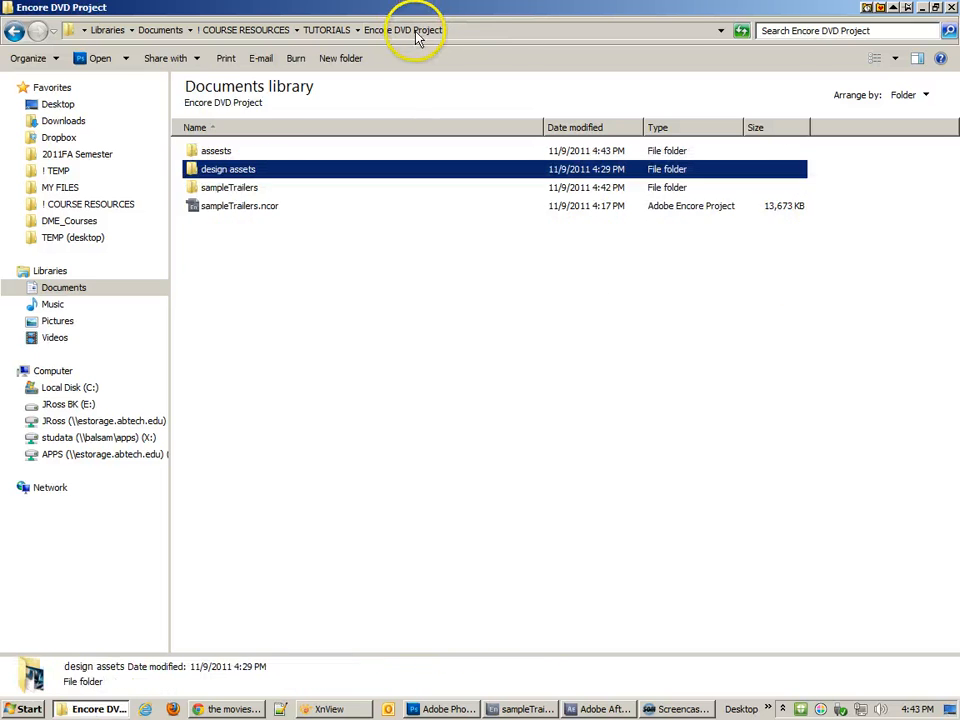
double_click(224, 151)
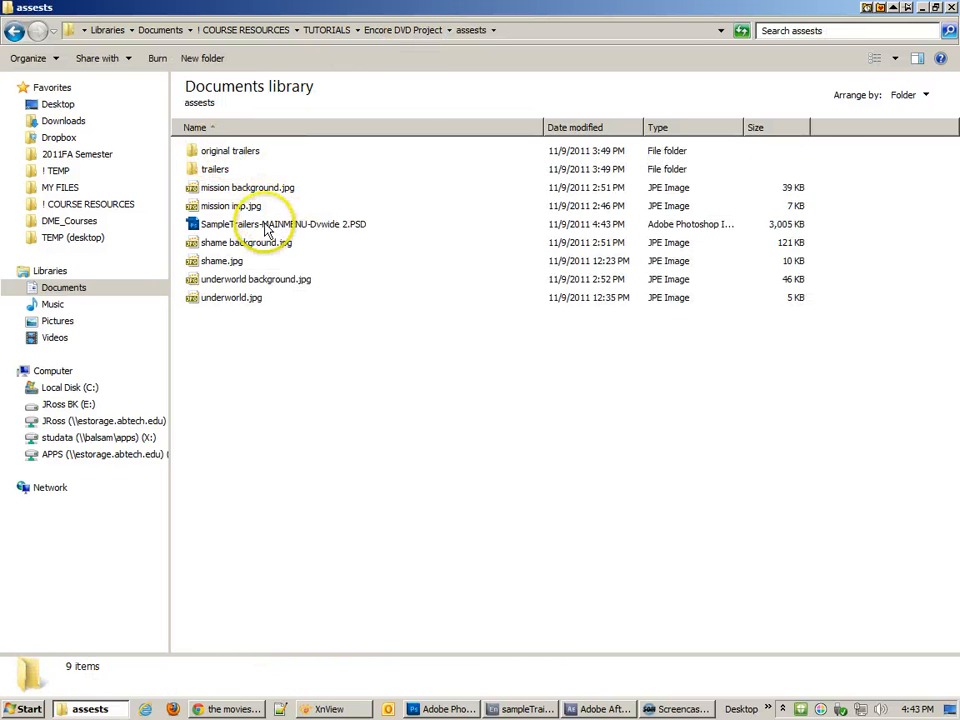
double_click(251, 229)
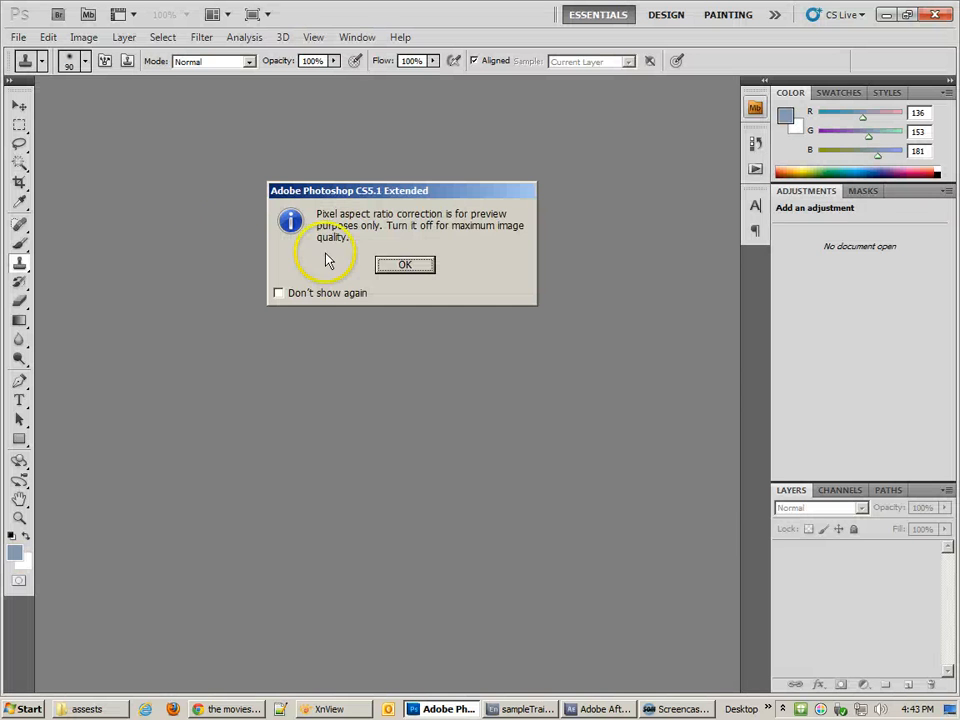
click(390, 264)
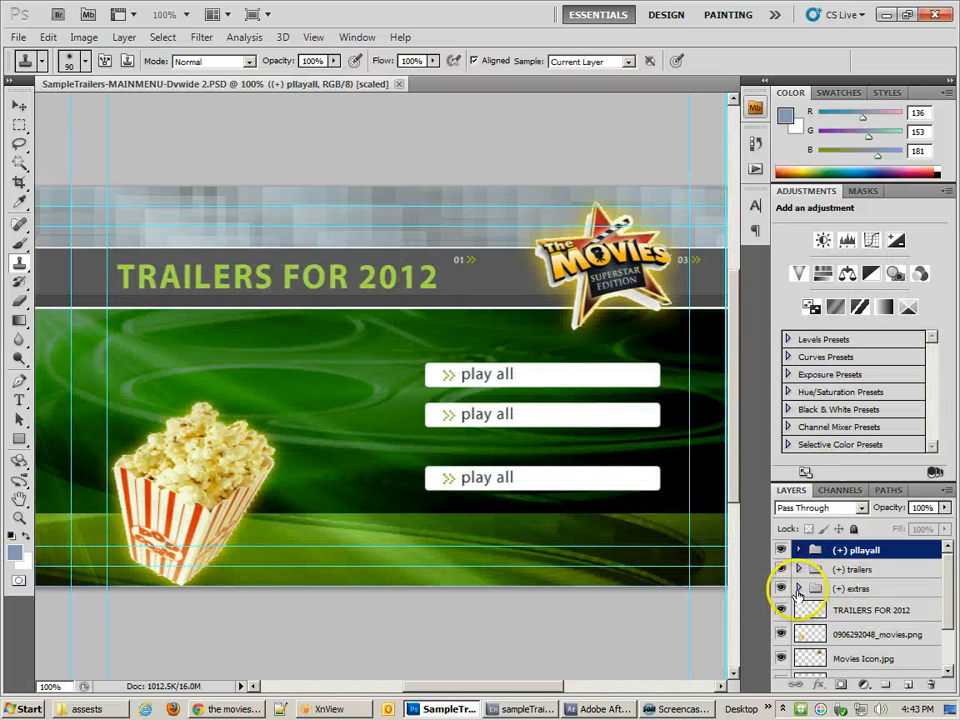
Preview the (=1) and (=2) highlight layers inside the (+) extras group, leave both hidden, and close the PSD.
click(798, 589)
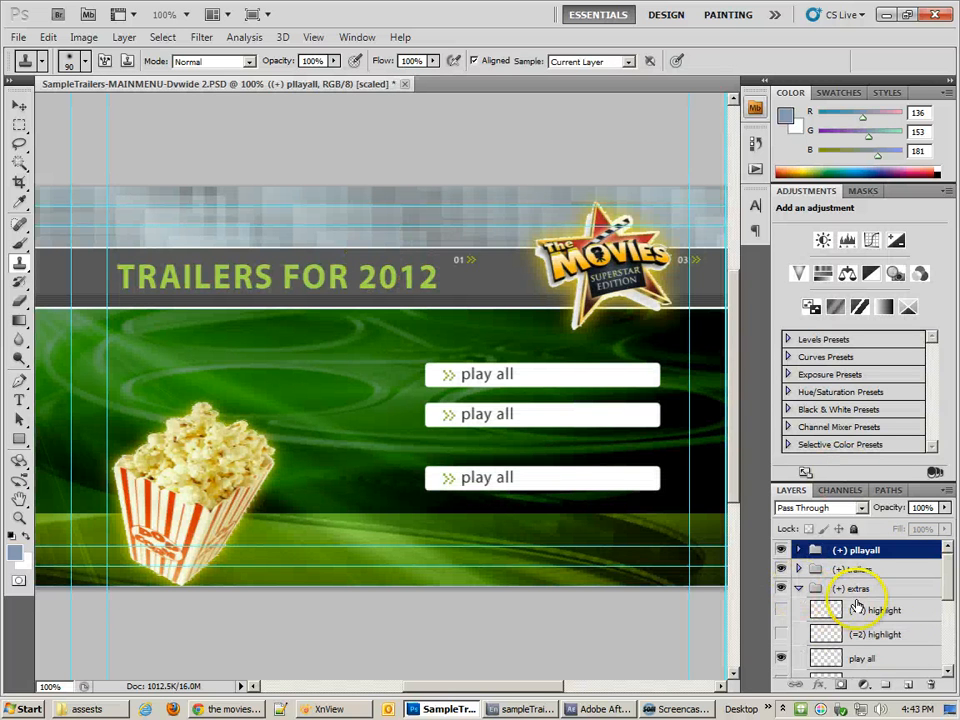
click(780, 610)
click(780, 612)
click(781, 635)
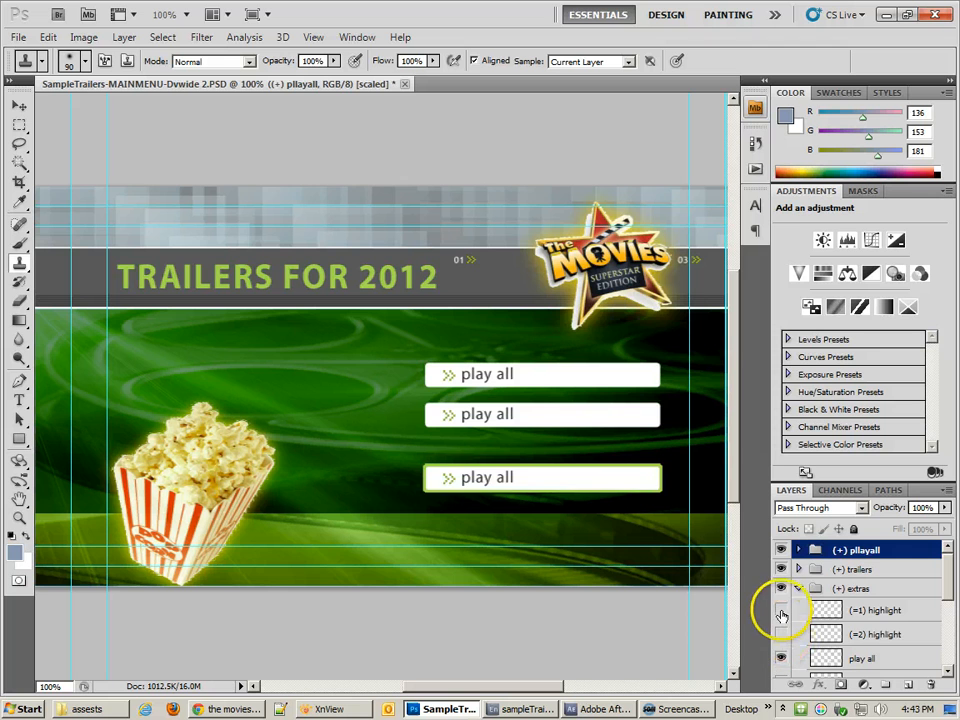
click(781, 635)
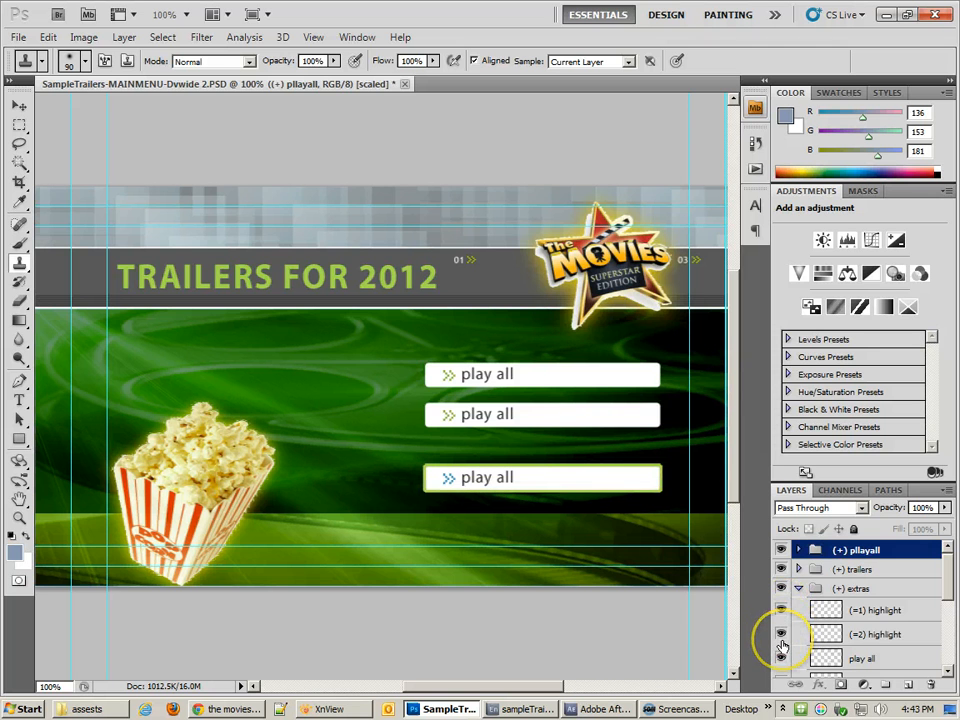
click(798, 588)
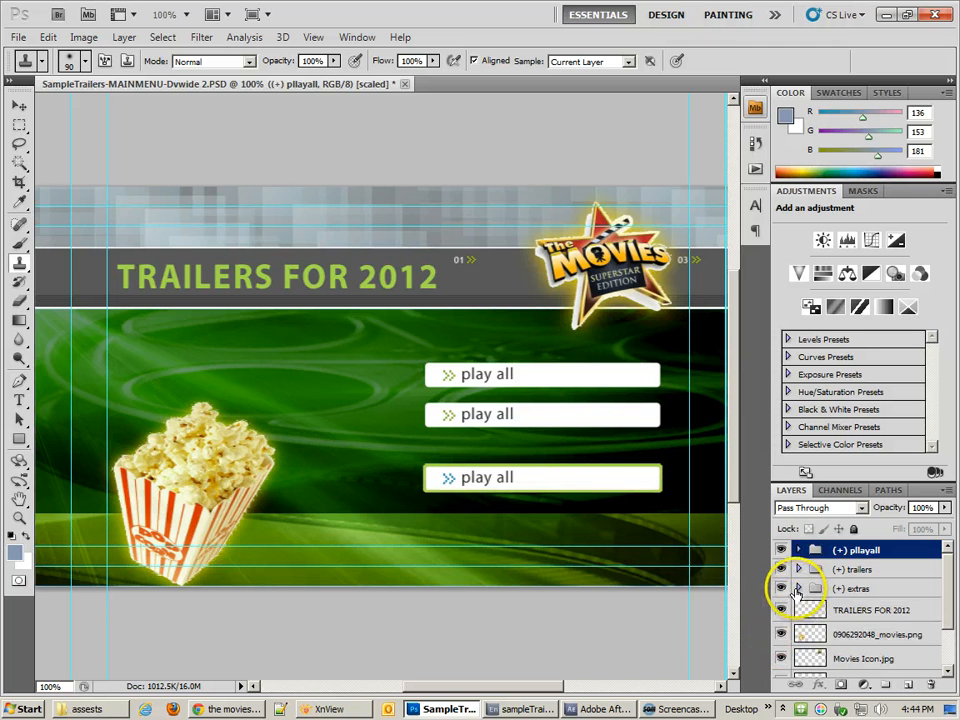
click(798, 588)
click(781, 634)
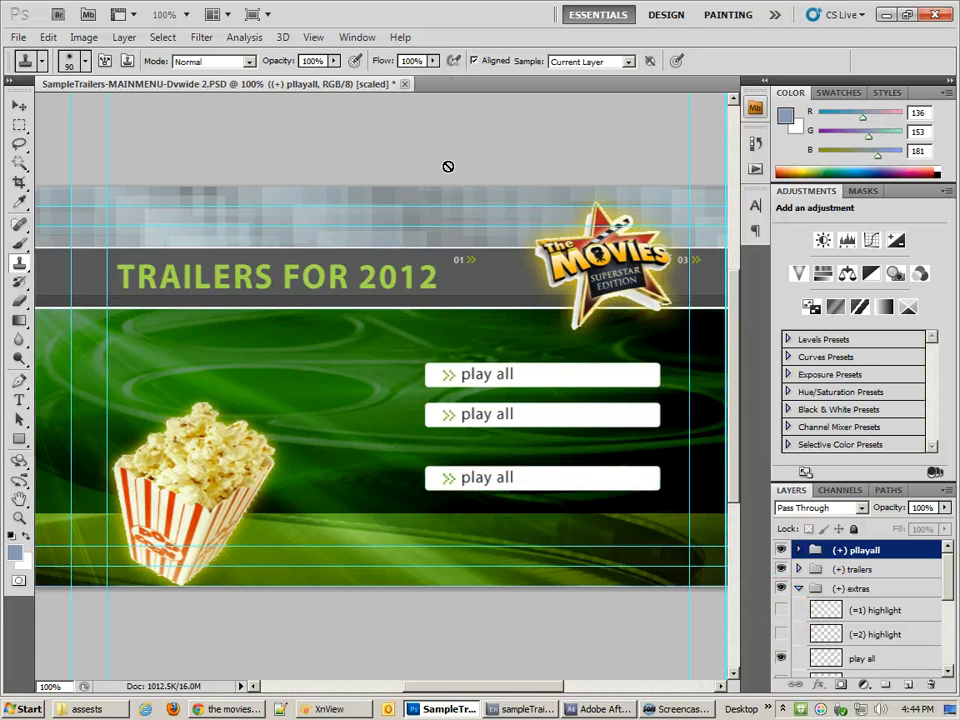
click(405, 84)
click(885, 15)
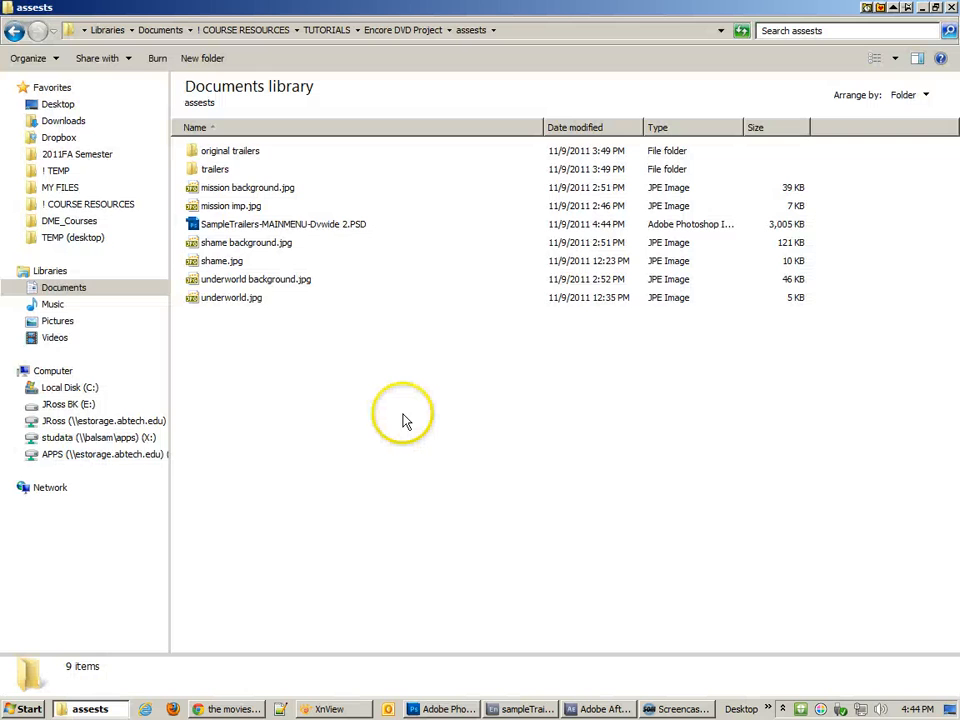
Switch to Encore, import SampleTrailers-MAINMENU-Dvwide.psd from the design assets folder as a menu, and select its play all button.
mouse_move(588, 716)
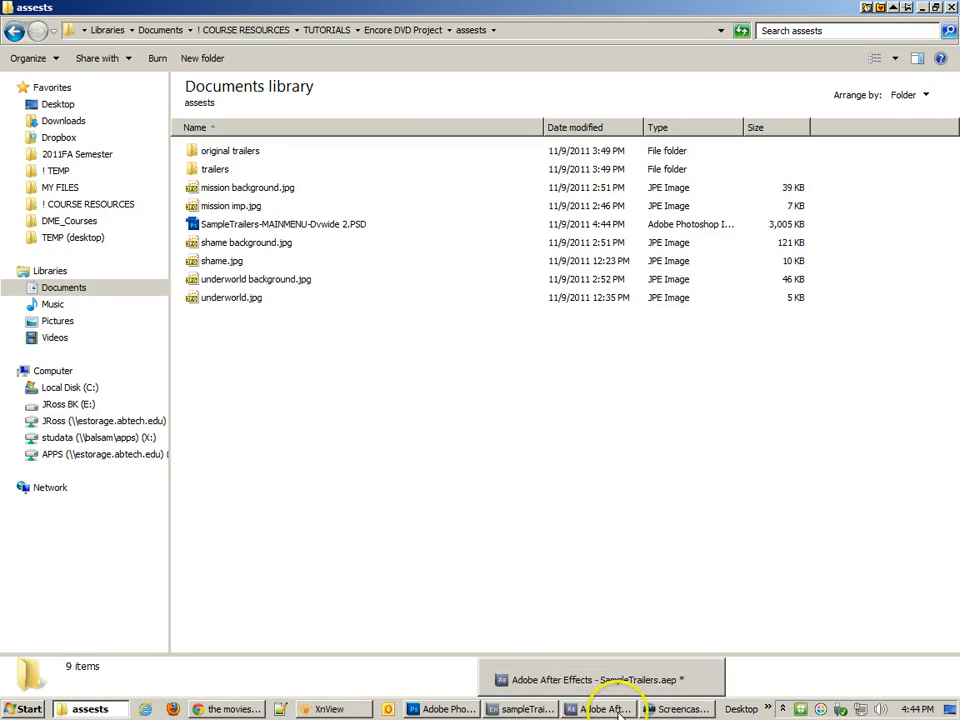
click(522, 712)
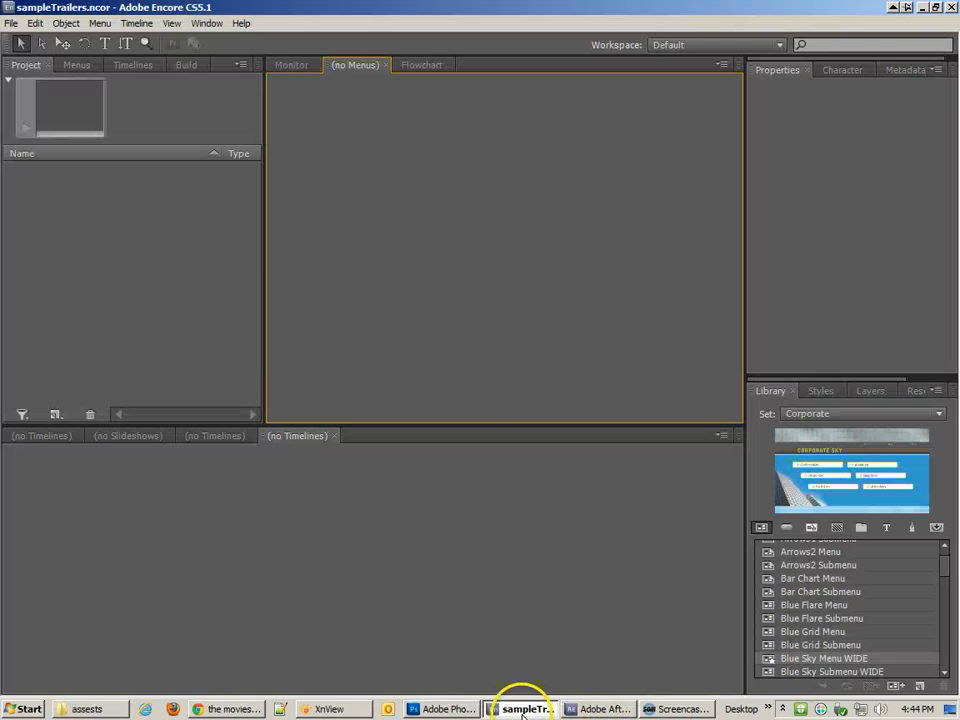
right_click(138, 229)
mouse_move(165, 233)
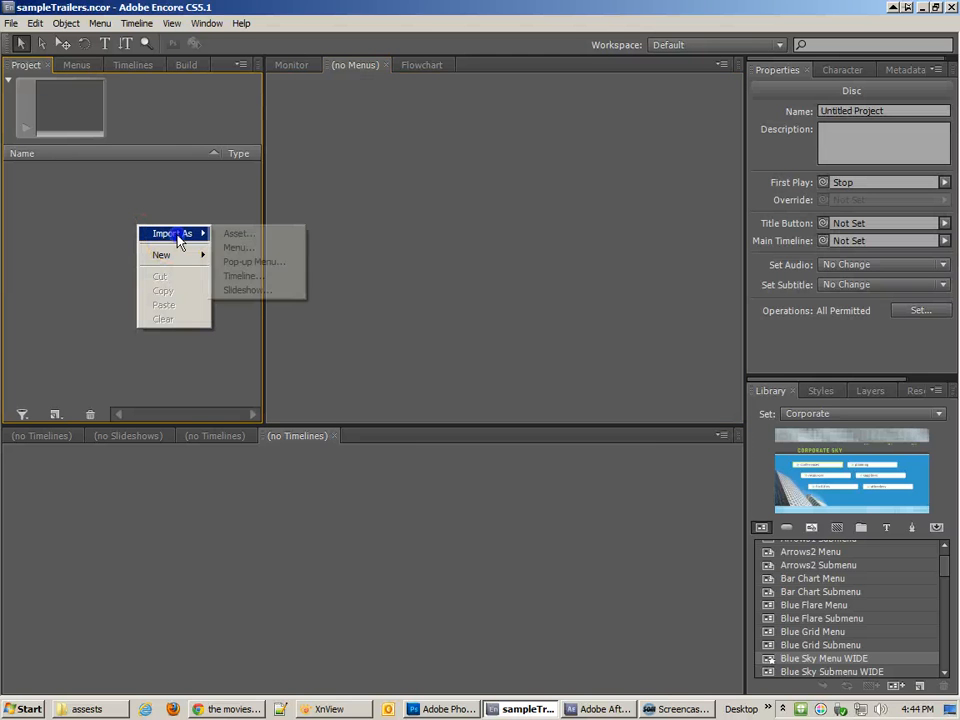
click(259, 248)
click(367, 285)
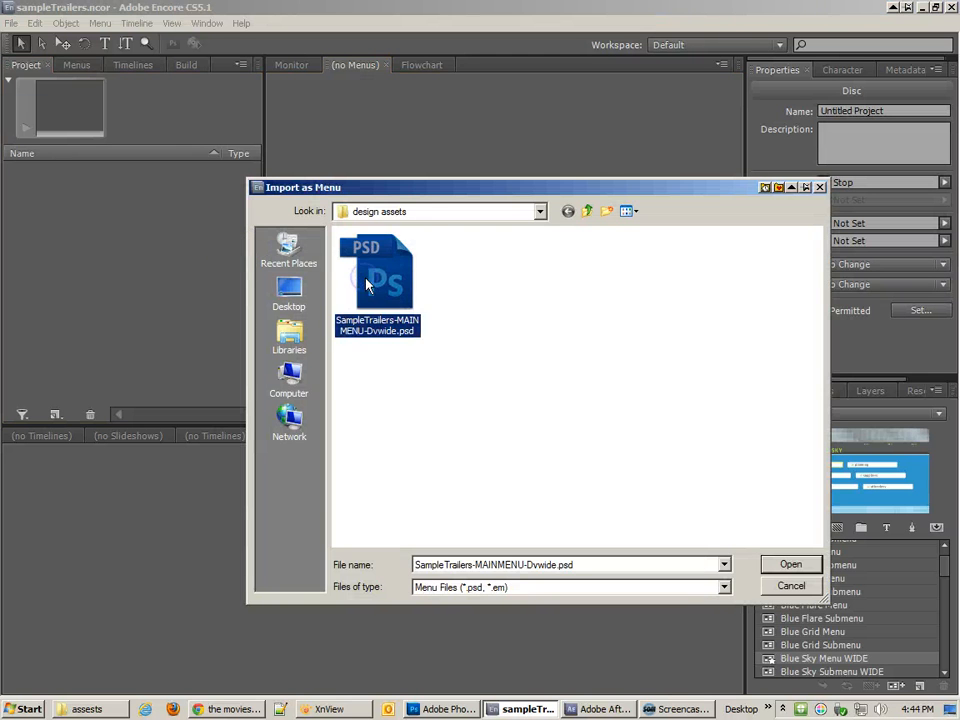
click(403, 213)
click(428, 352)
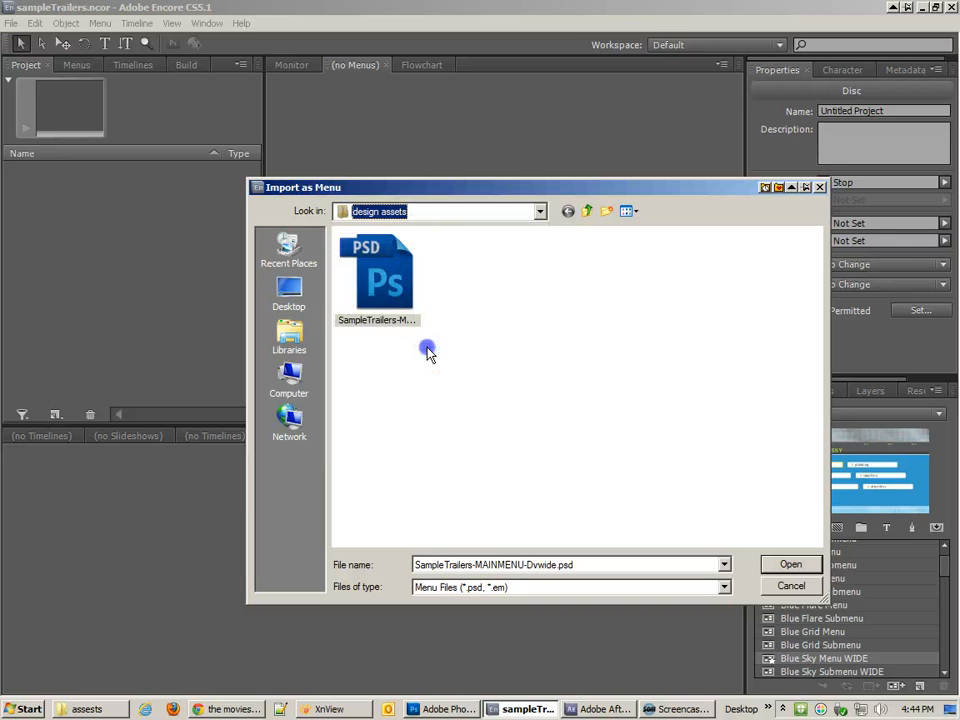
double_click(390, 316)
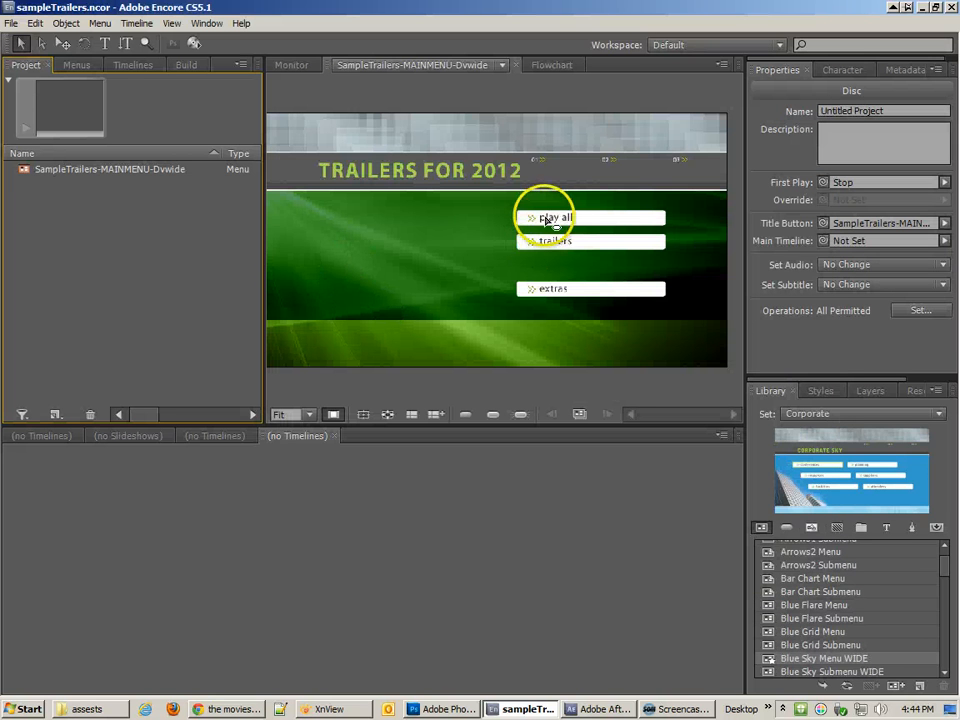
click(546, 217)
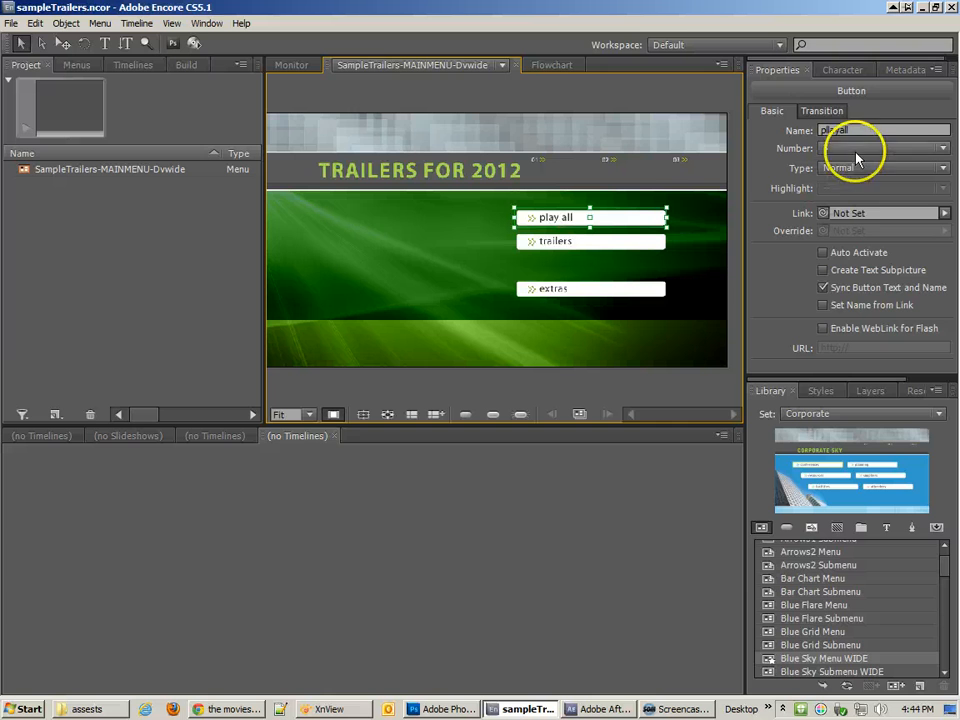
Import the mission impossible, shame and underworldawakening MPG files from the trailers folder as timelines.
click(68, 258)
right_click(68, 258)
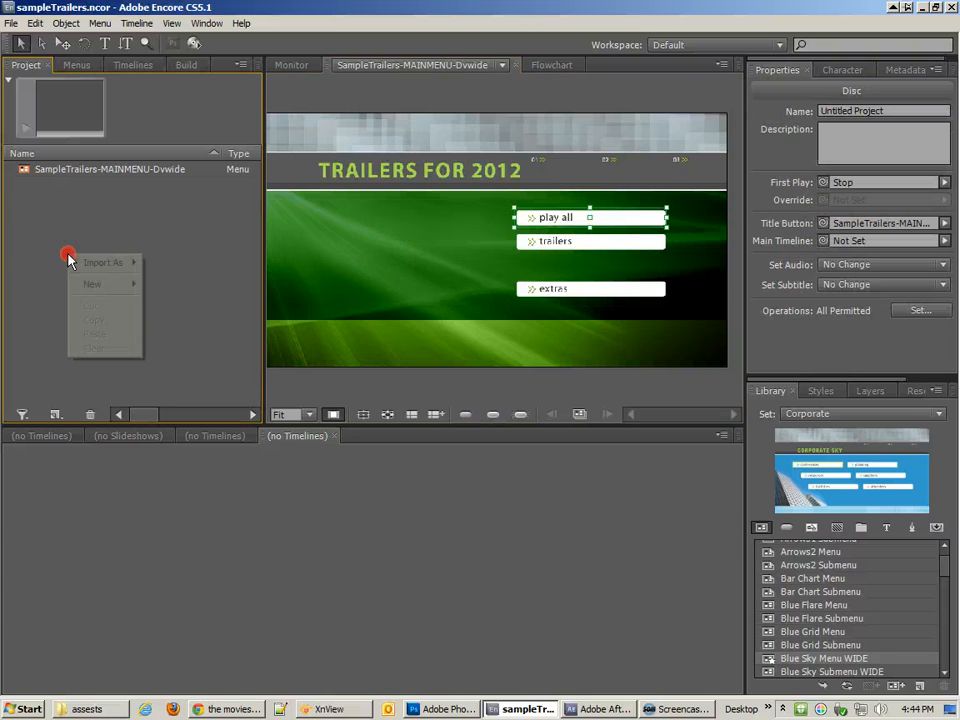
mouse_move(100, 262)
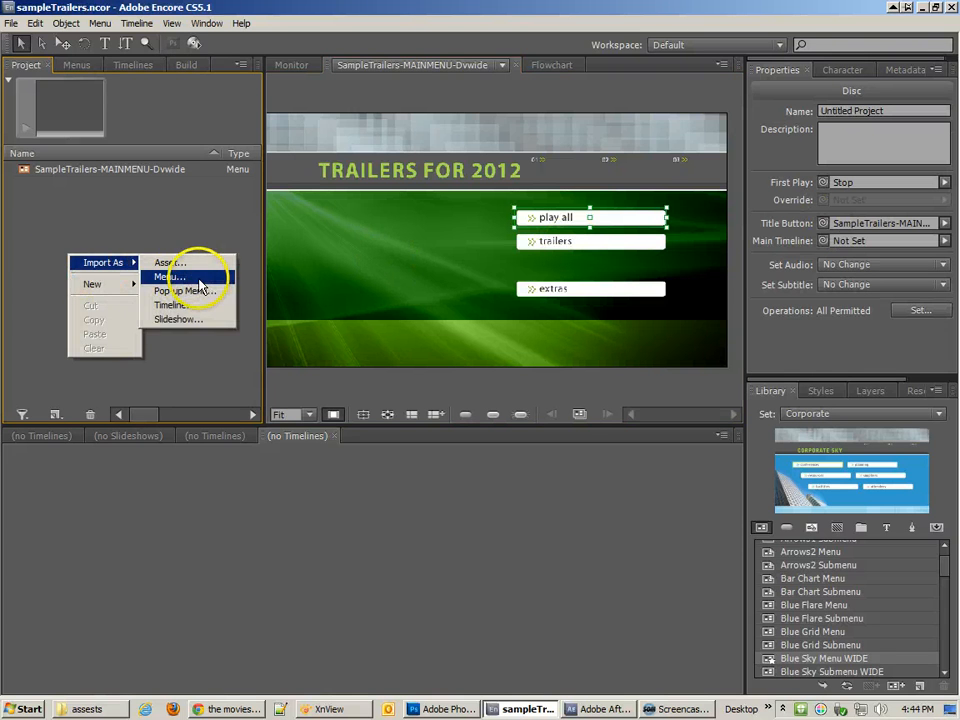
click(184, 305)
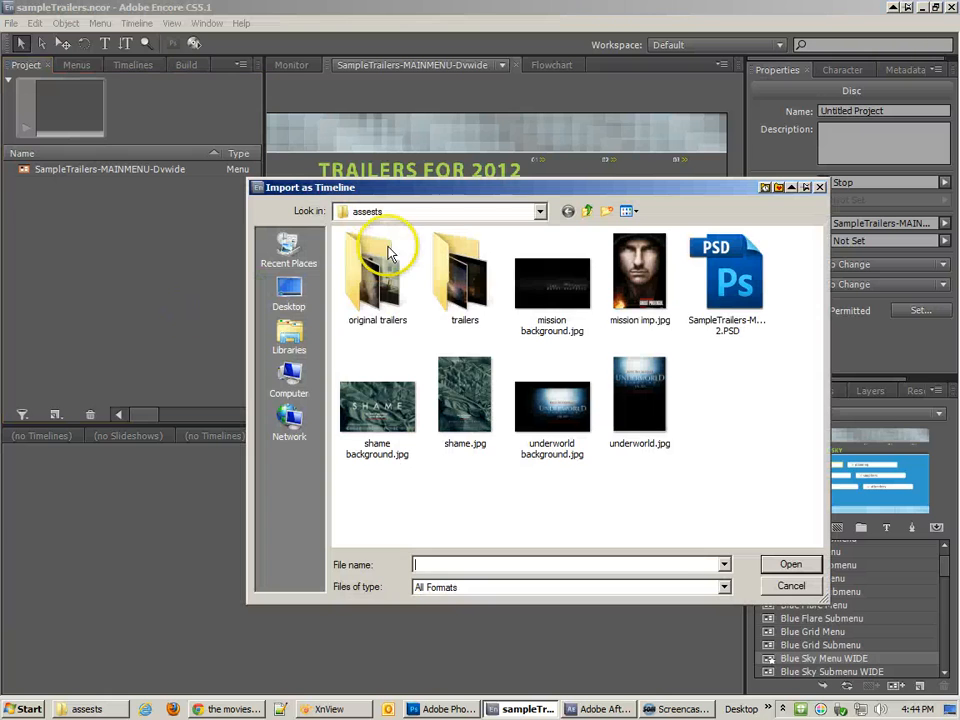
double_click(467, 270)
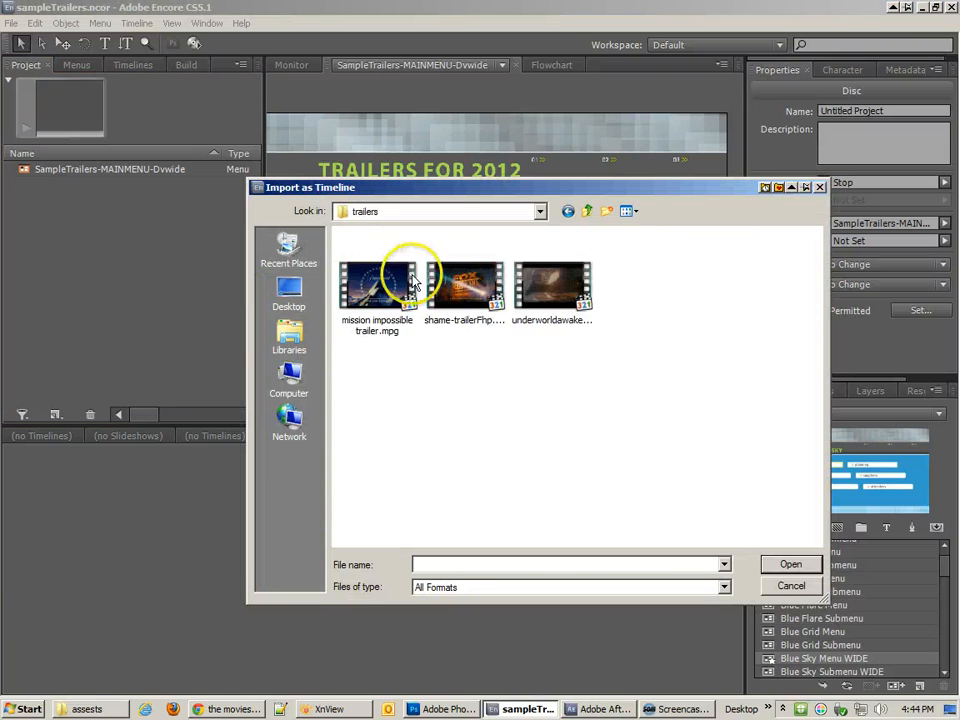
click(400, 285)
shift+click(558, 285)
click(791, 564)
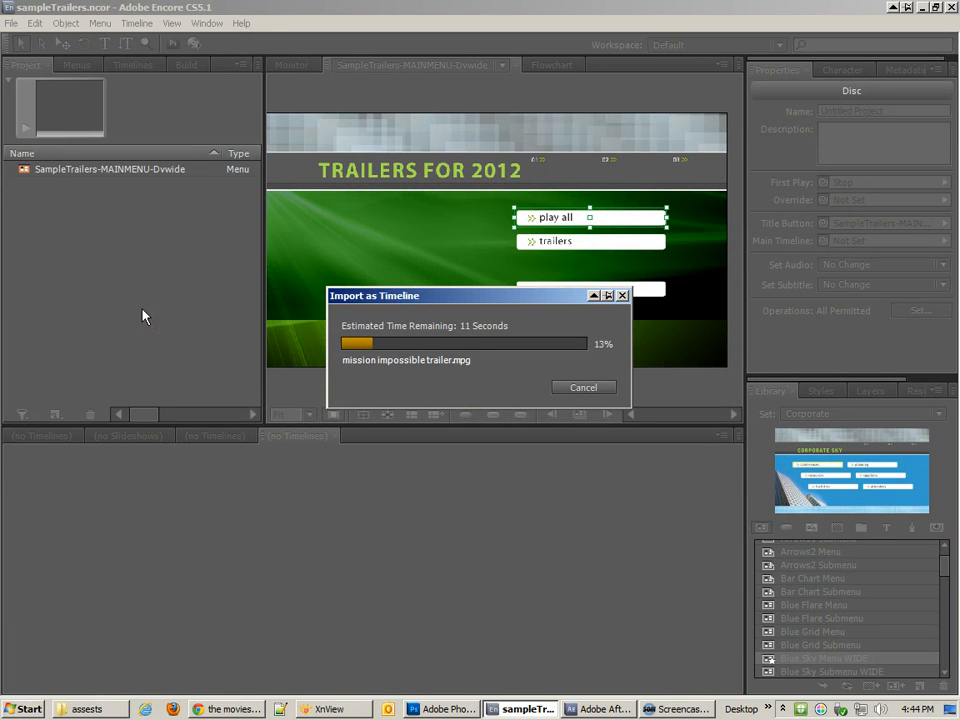
Examine the trailers folder for files generated by the timeline import, refreshing its listing and checking the import's progress in Encore.
click(100, 708)
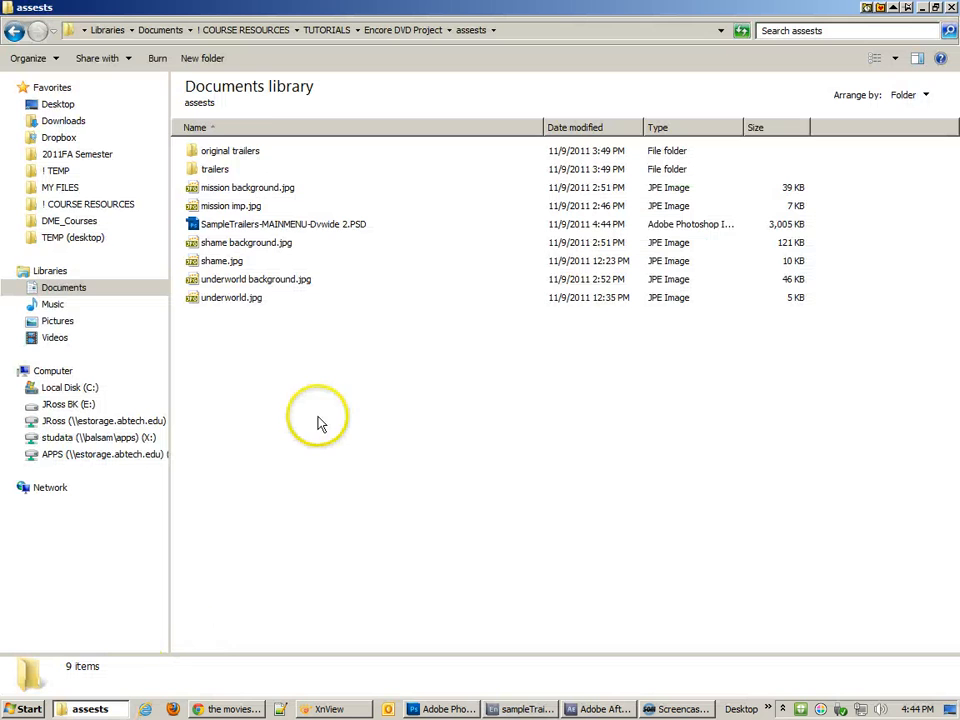
double_click(218, 168)
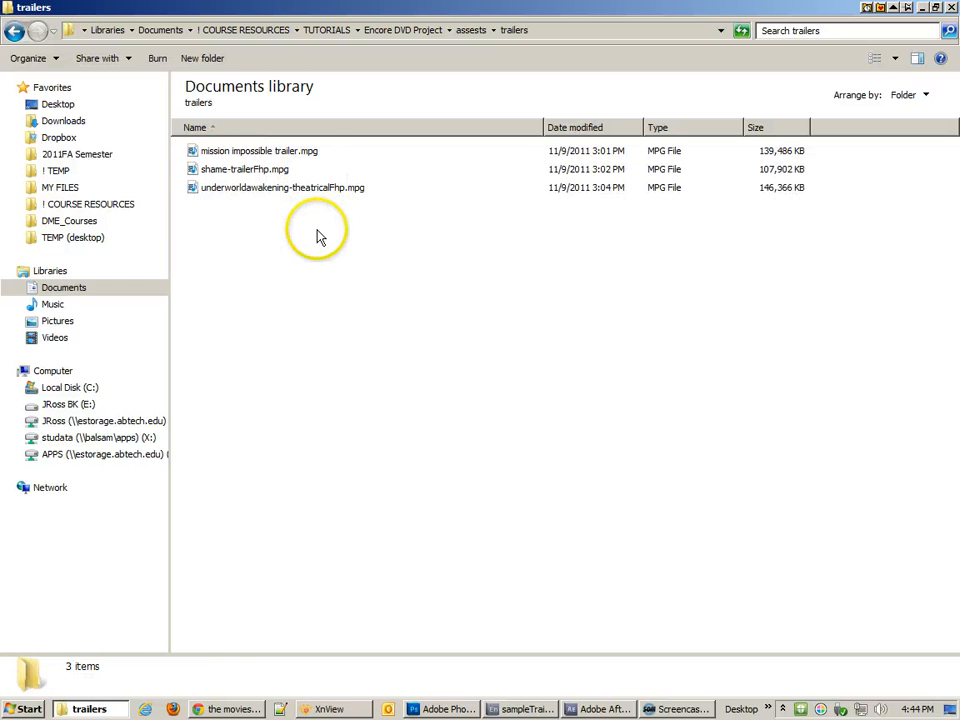
right_click(317, 237)
click(368, 304)
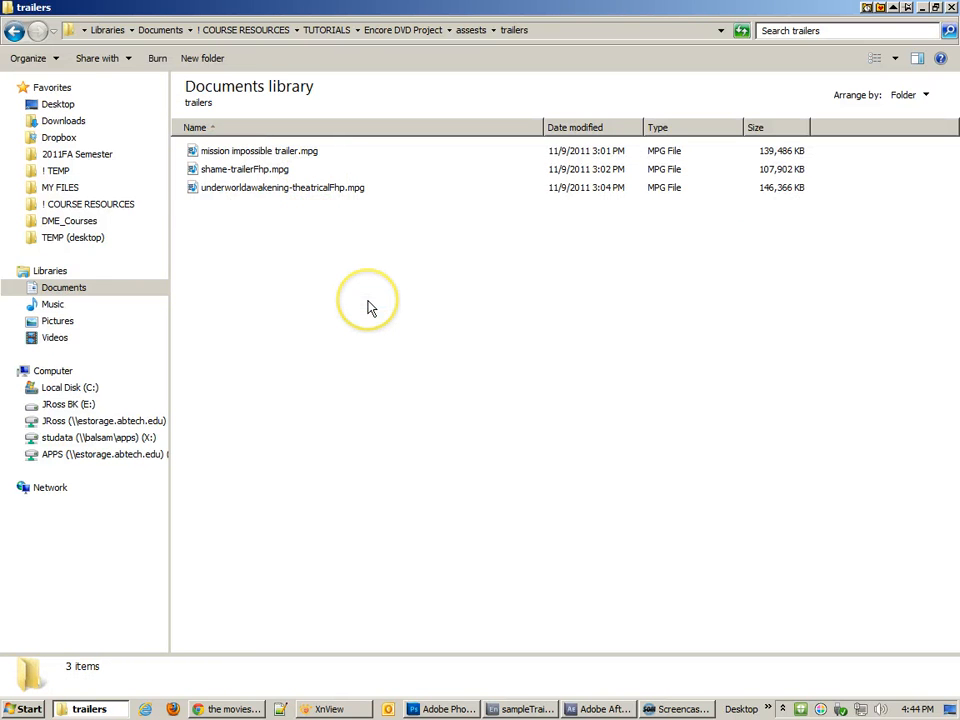
click(609, 712)
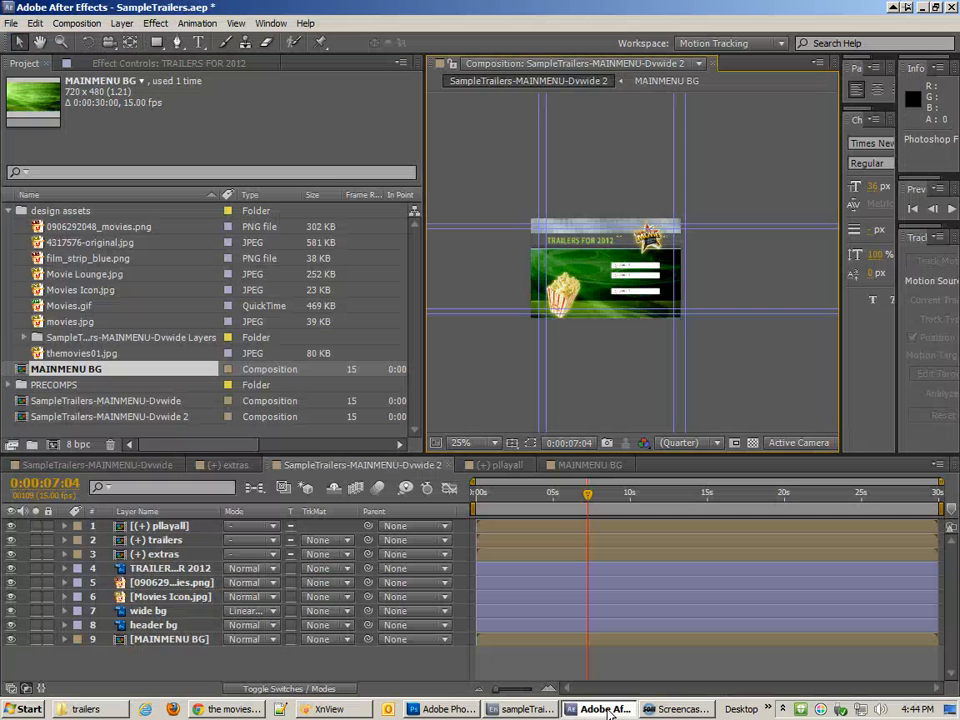
click(527, 710)
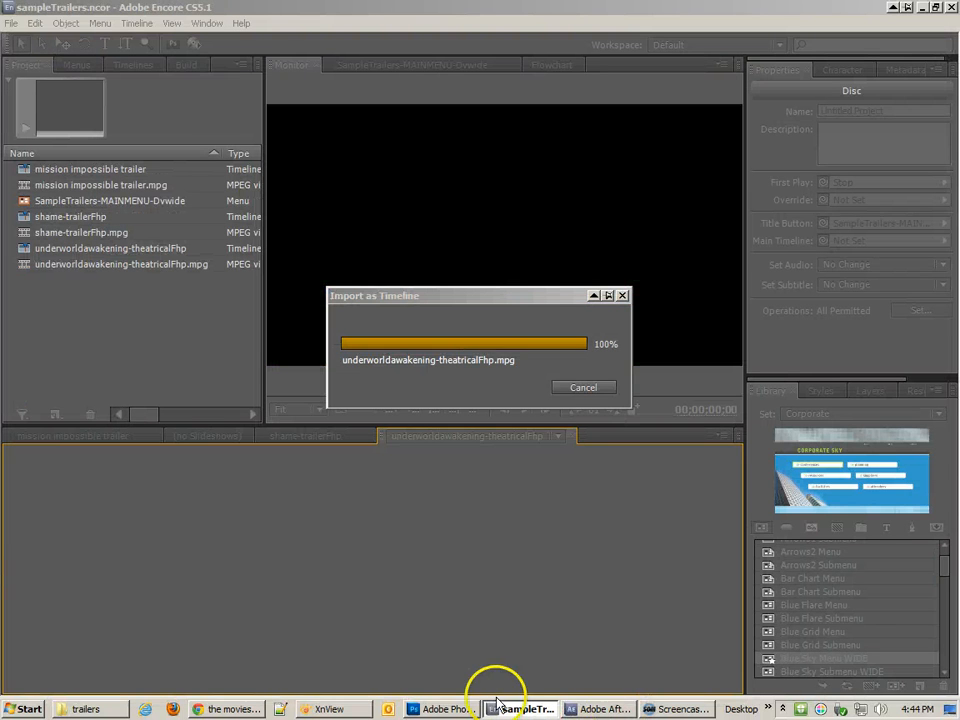
click(95, 708)
right_click(332, 287)
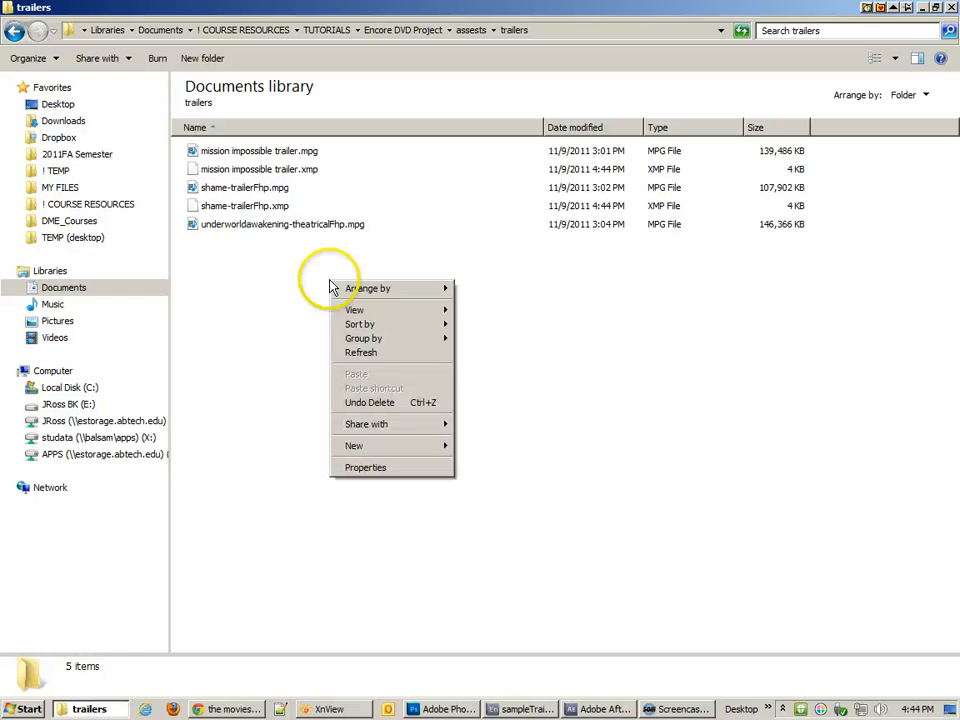
click(385, 354)
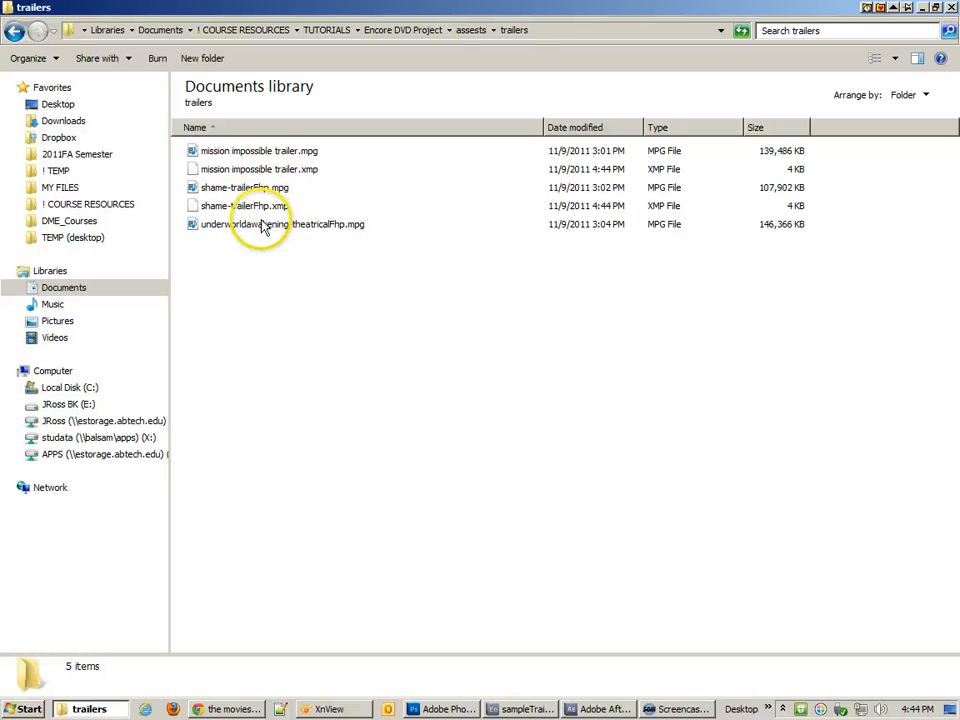
Return to Encore and create a project folder named assets.
click(922, 7)
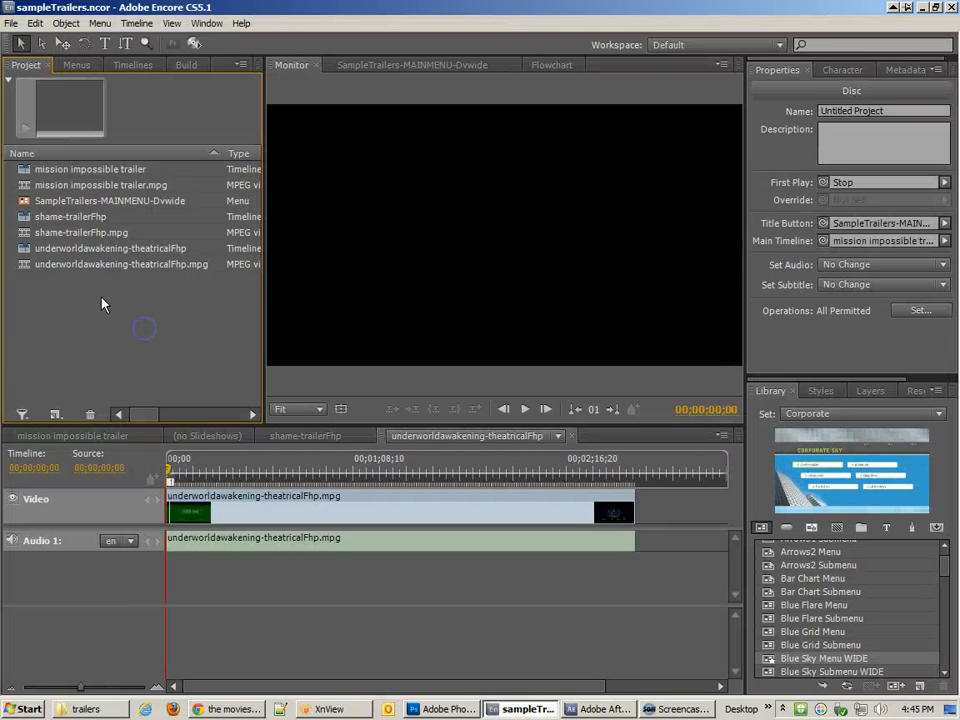
click(55, 414)
click(70, 432)
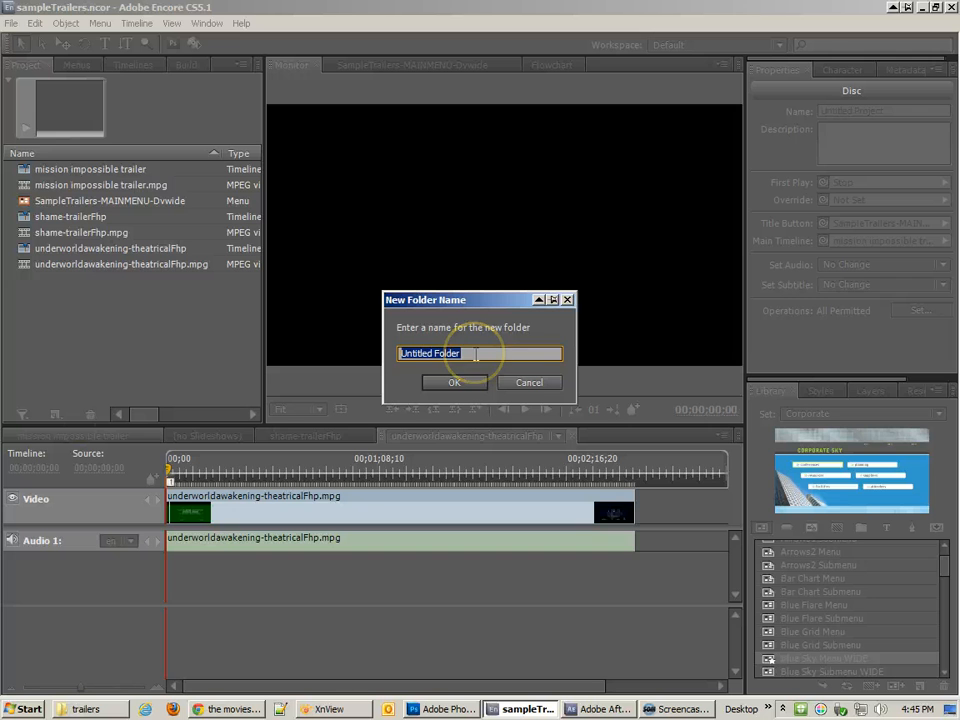
text(assets)
key(Return)
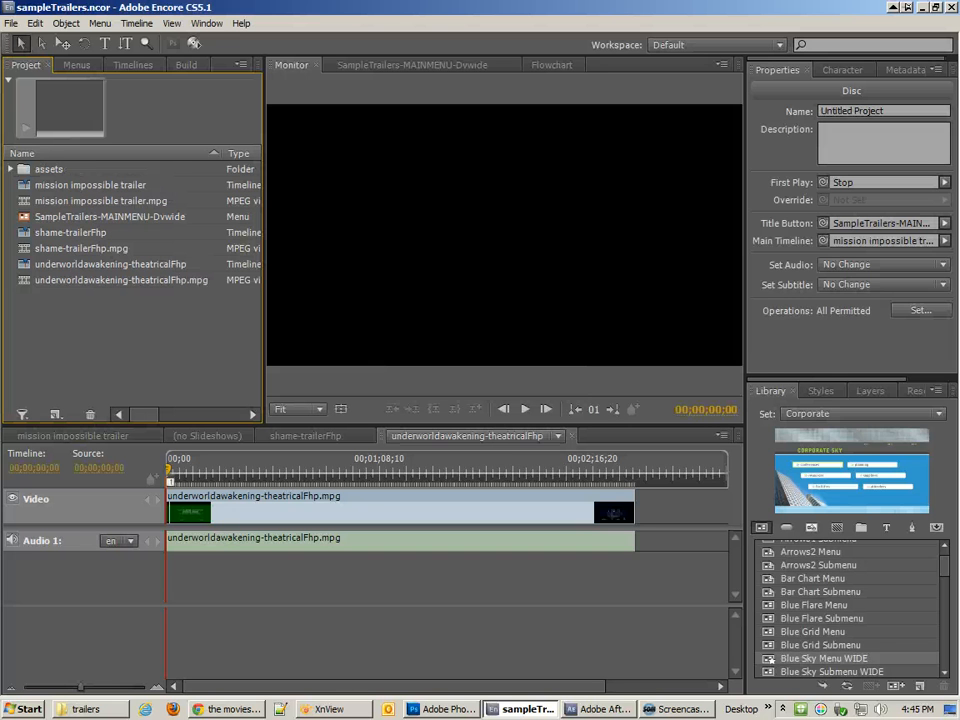
Move the mission impossible, shame and underworldawakening MPG files into the assets folder and clear the selection.
click(110, 200)
ctrl+click(57, 250)
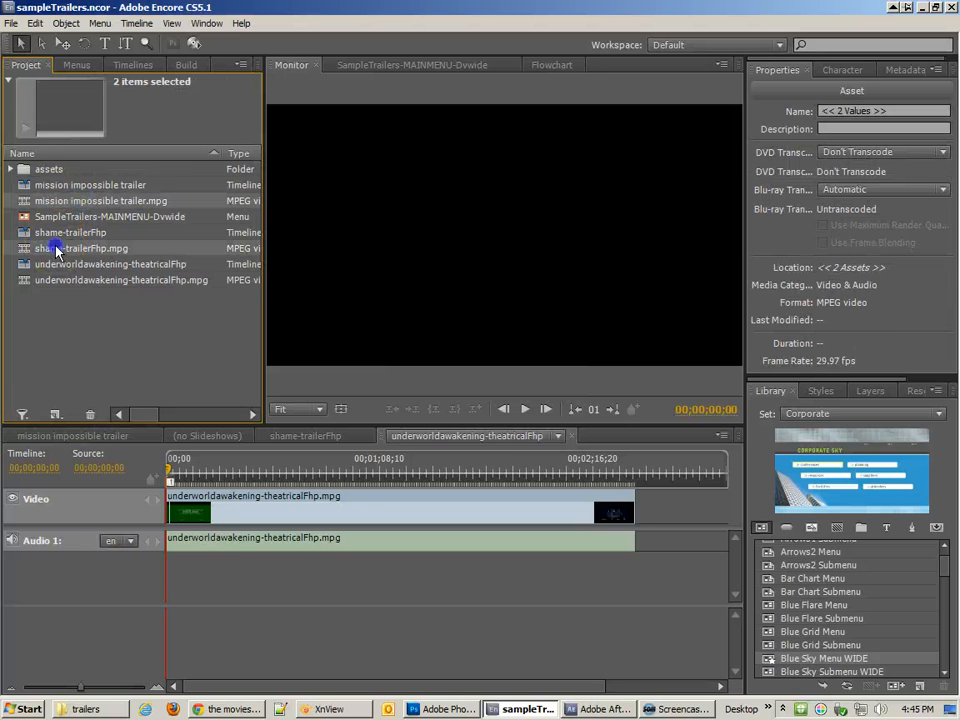
ctrl+click(54, 281)
drag(50, 203, 46, 171)
click(62, 186)
shift+click(60, 236)
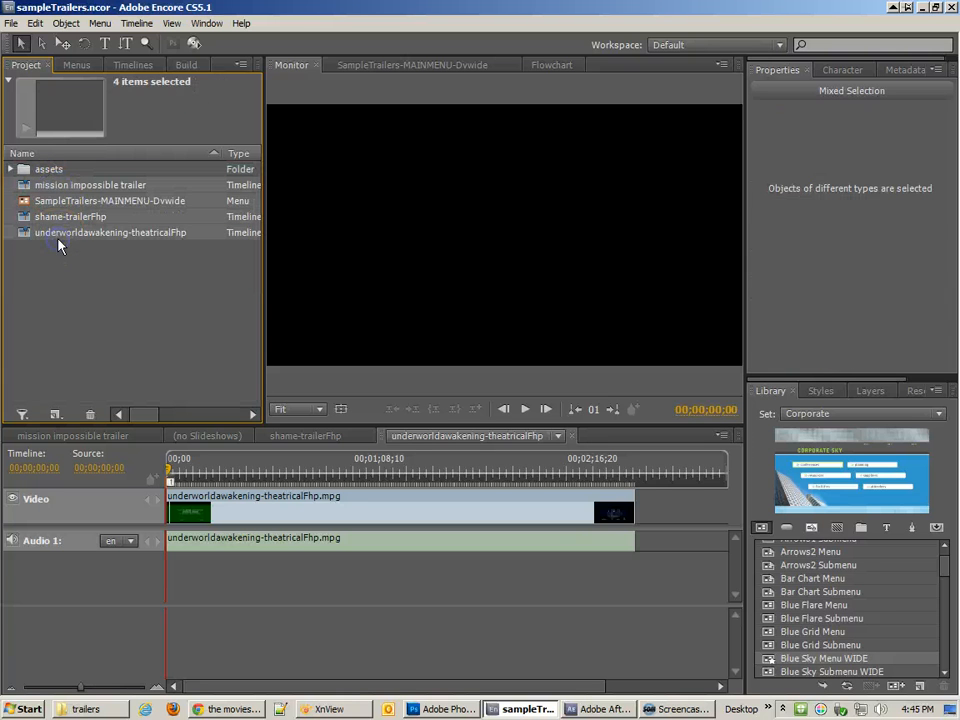
click(107, 299)
Link the SampleTrailers-MAINMENU-Dvwide menu's play all button to the mission impossible trailer timeline and enable Set Name from Link.
double_click(66, 200)
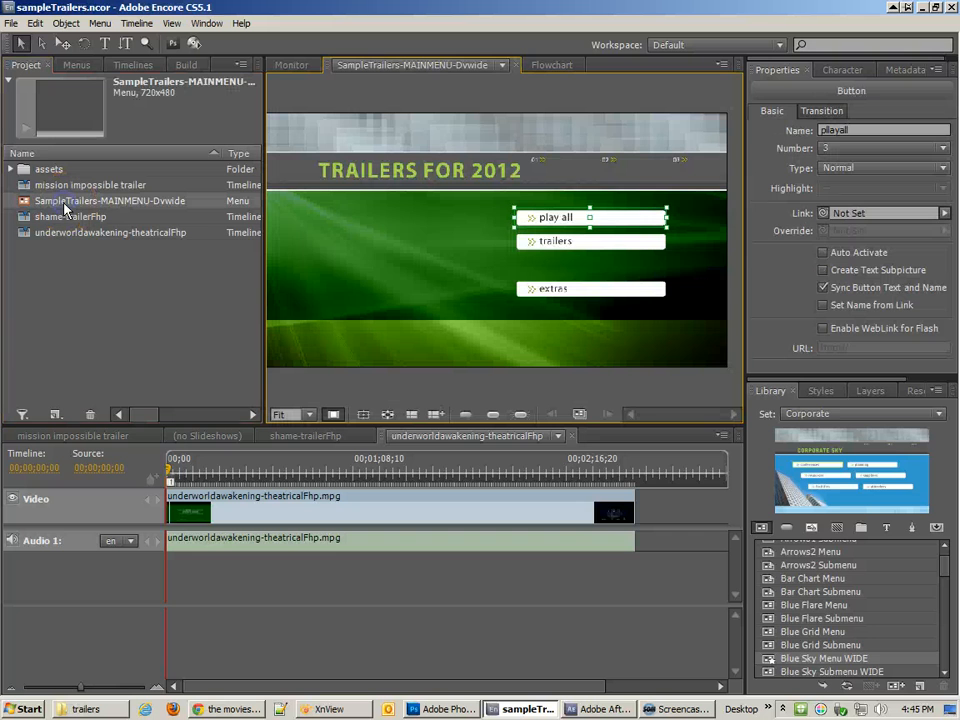
drag(823, 213, 127, 195)
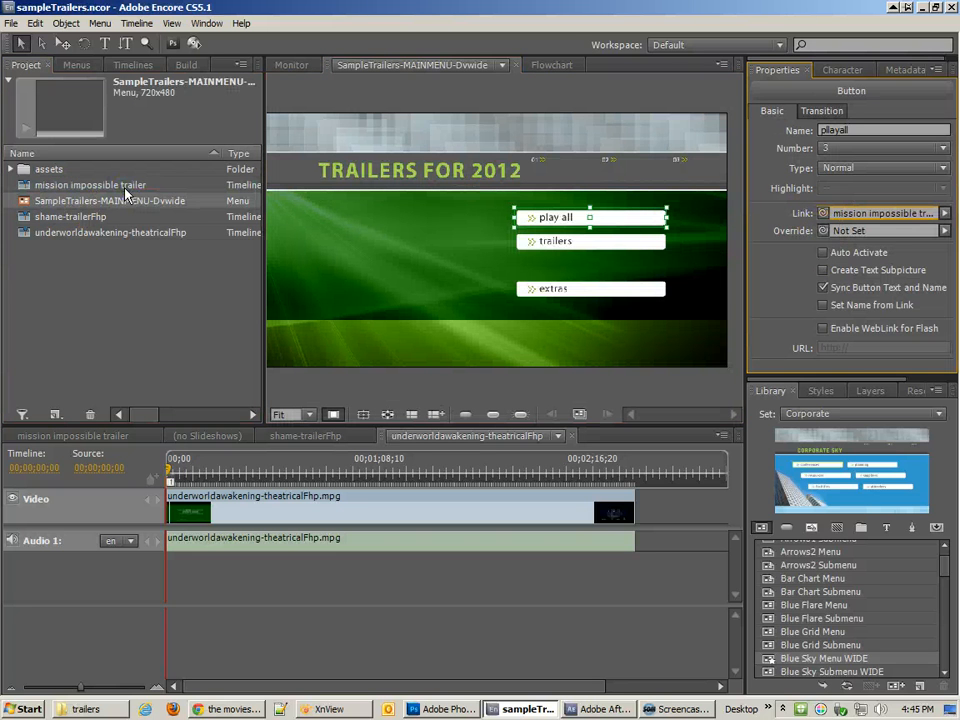
click(823, 272)
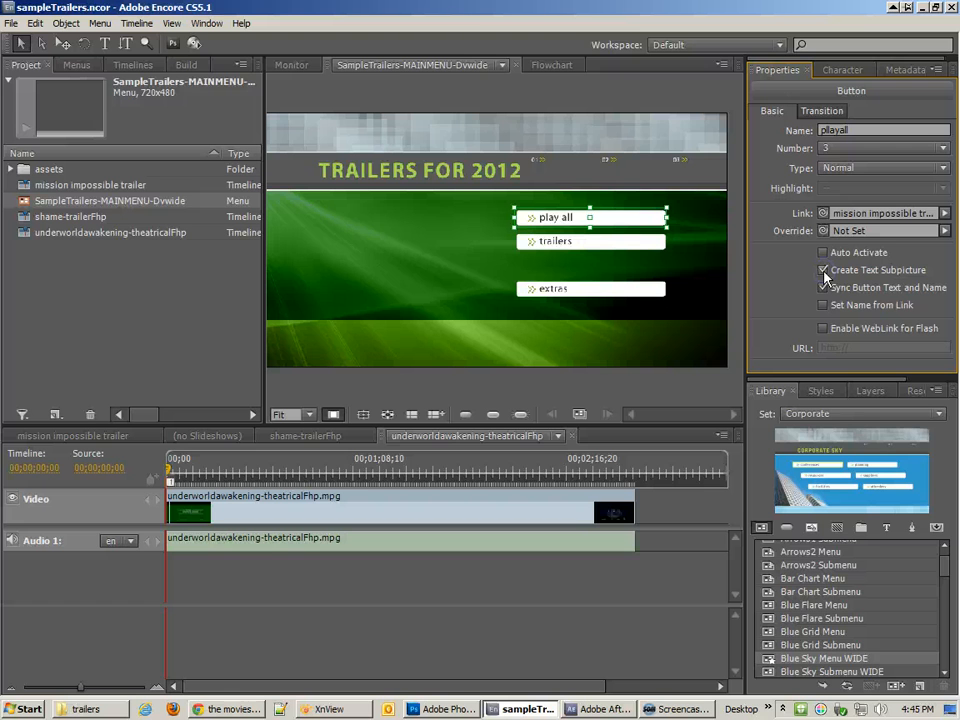
click(824, 306)
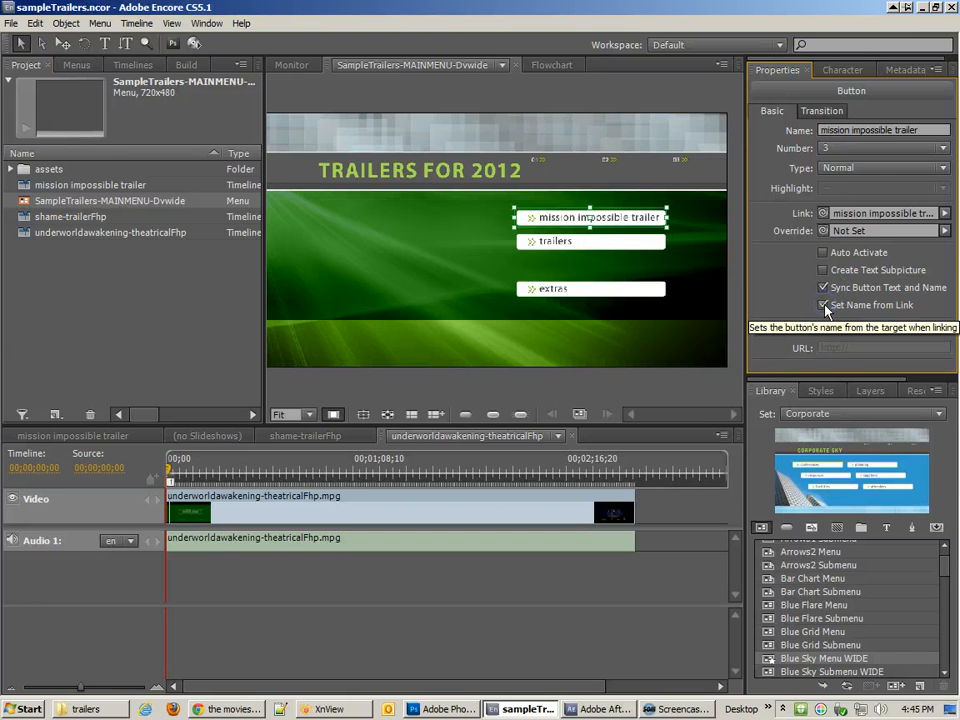
Rename the menu's linked mission impossible trailer button as sdfsdf and select the trailers button.
drag(927, 130, 797, 131)
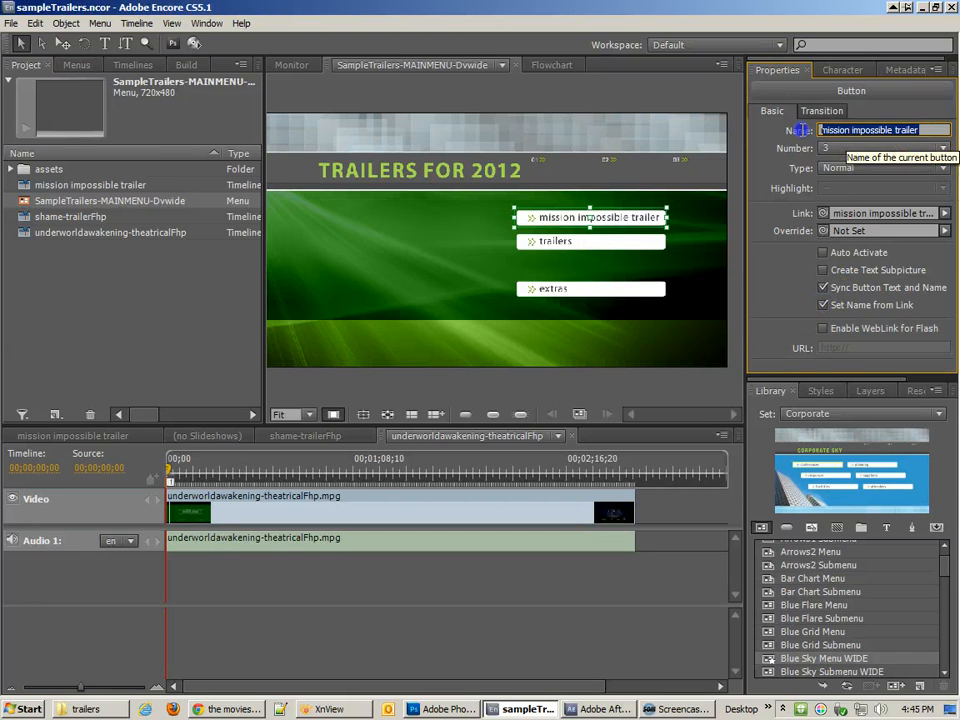
text(sdfsdf)
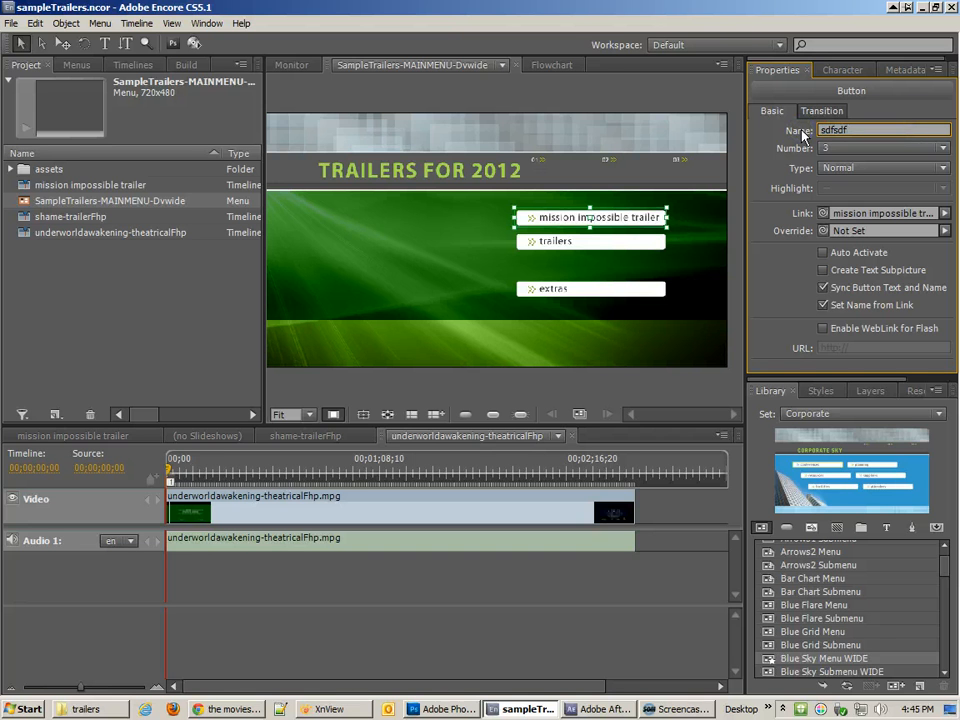
key(Return)
click(636, 90)
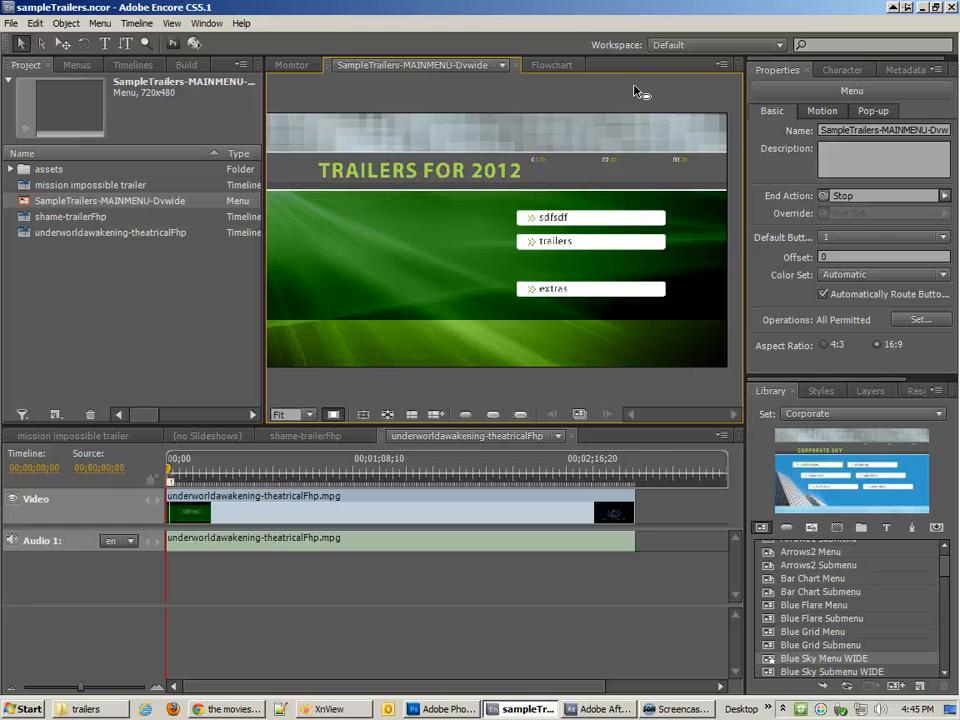
click(604, 242)
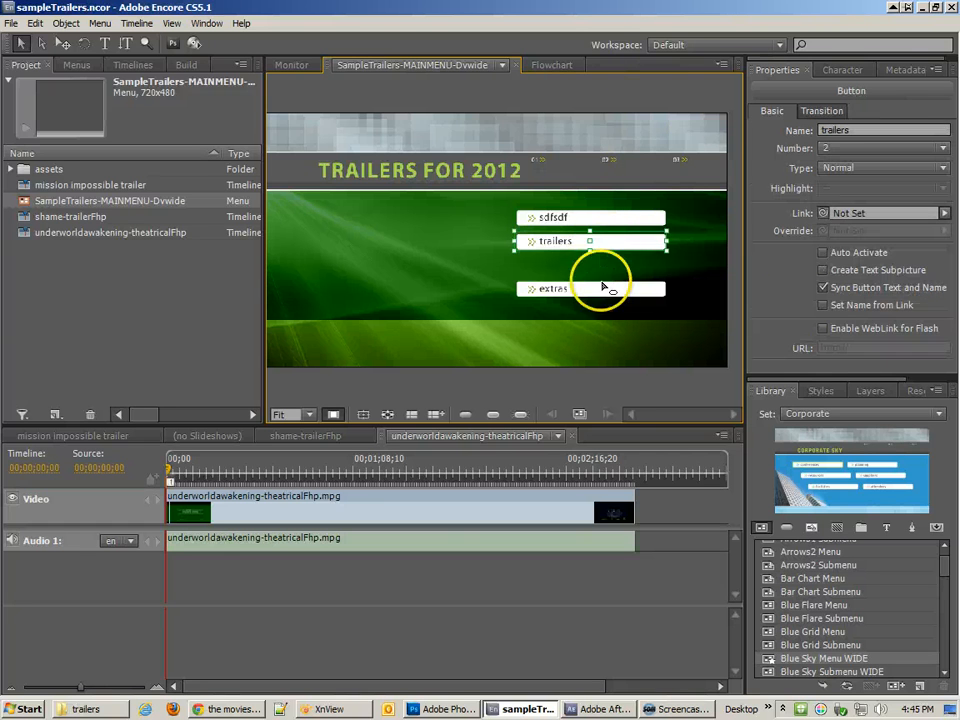
click(603, 287)
click(598, 244)
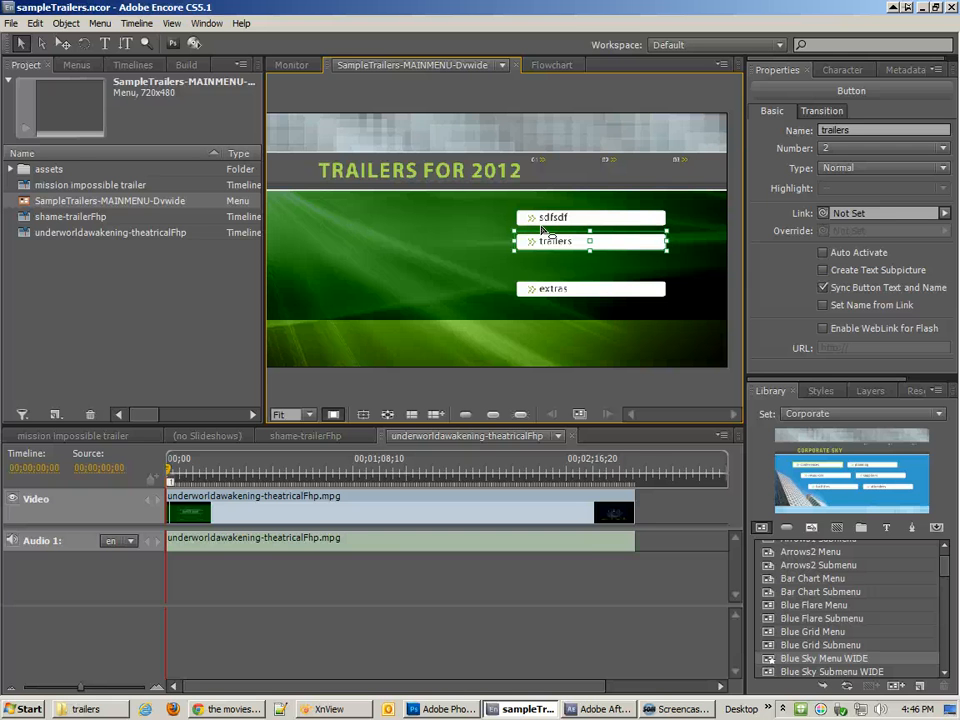
Switch to After Effects, open the MAINMENU BG precomp at 50% zoom and put the current time at the start.
click(616, 707)
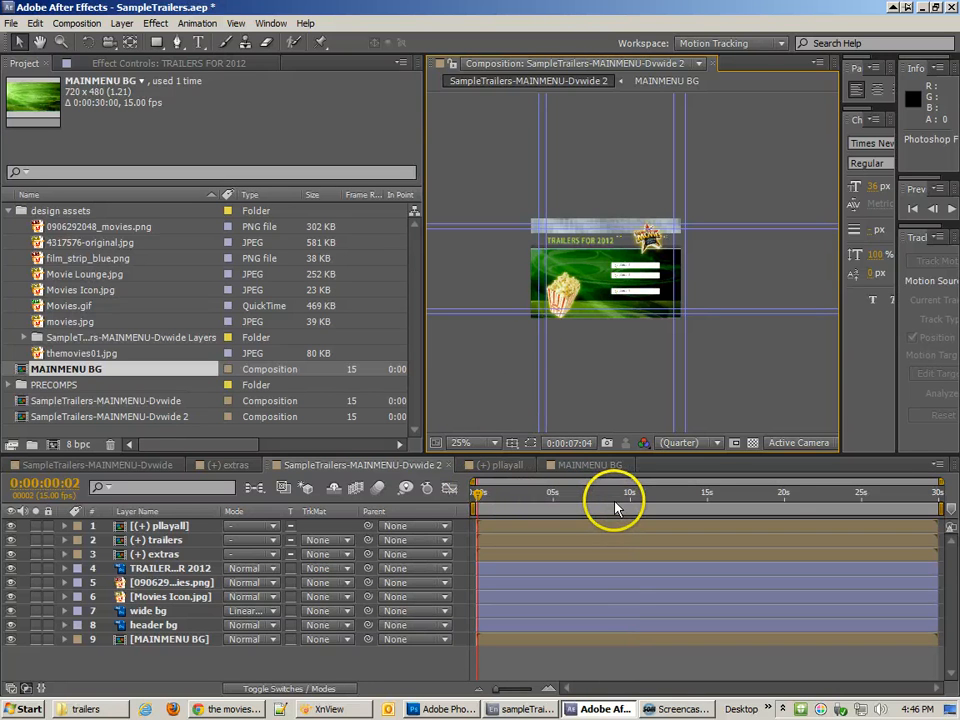
double_click(168, 639)
drag(611, 494, 488, 503)
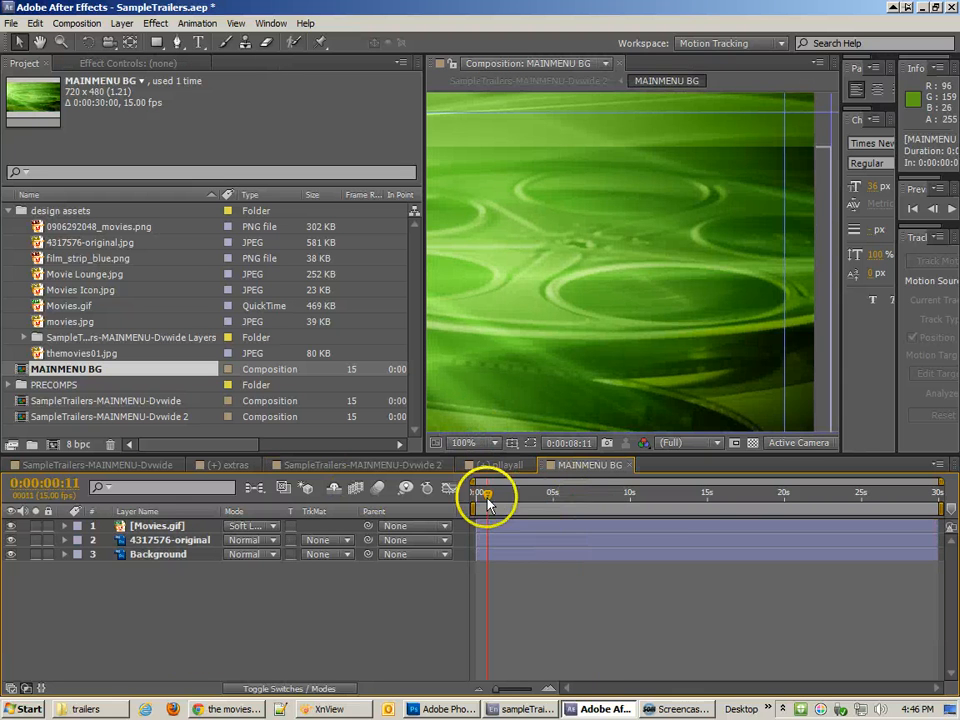
key(comma)
key(comma)
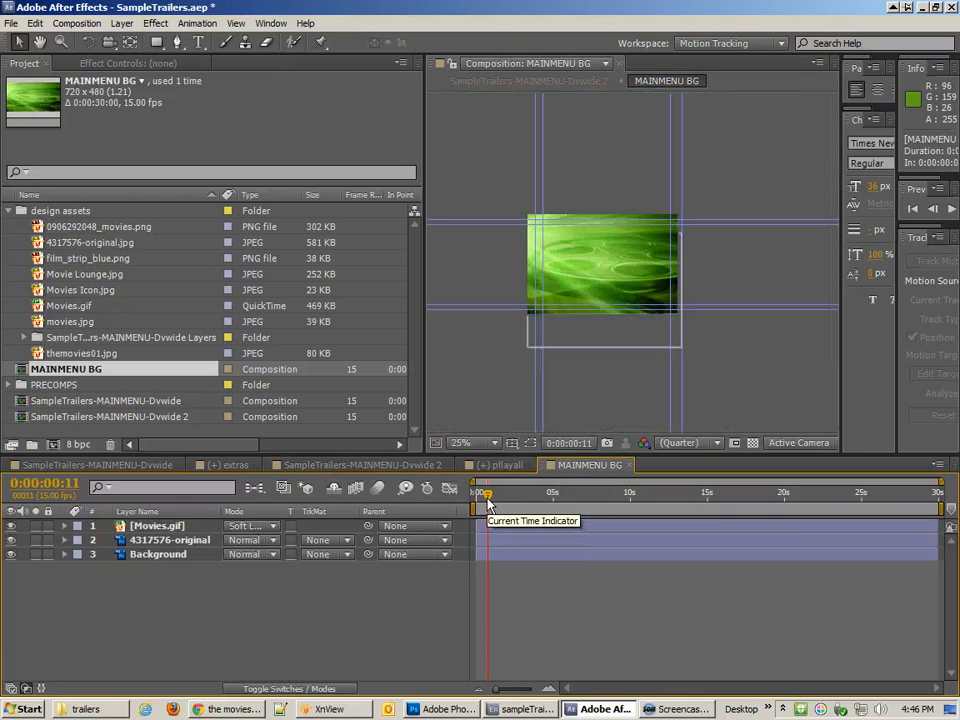
key(period)
drag(488, 503, 458, 500)
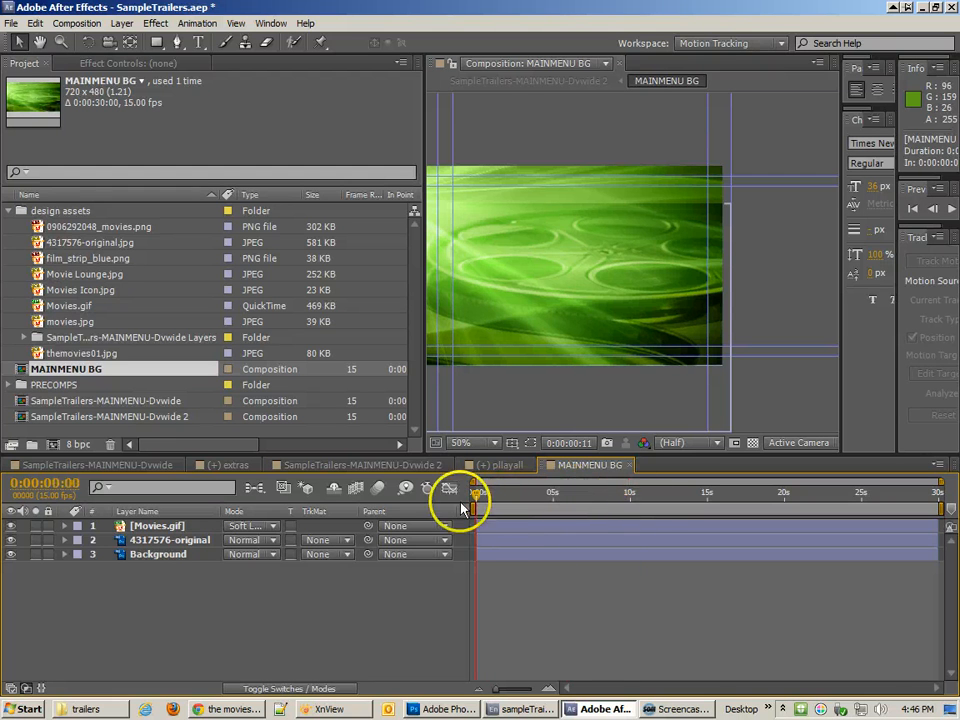
click(155, 558)
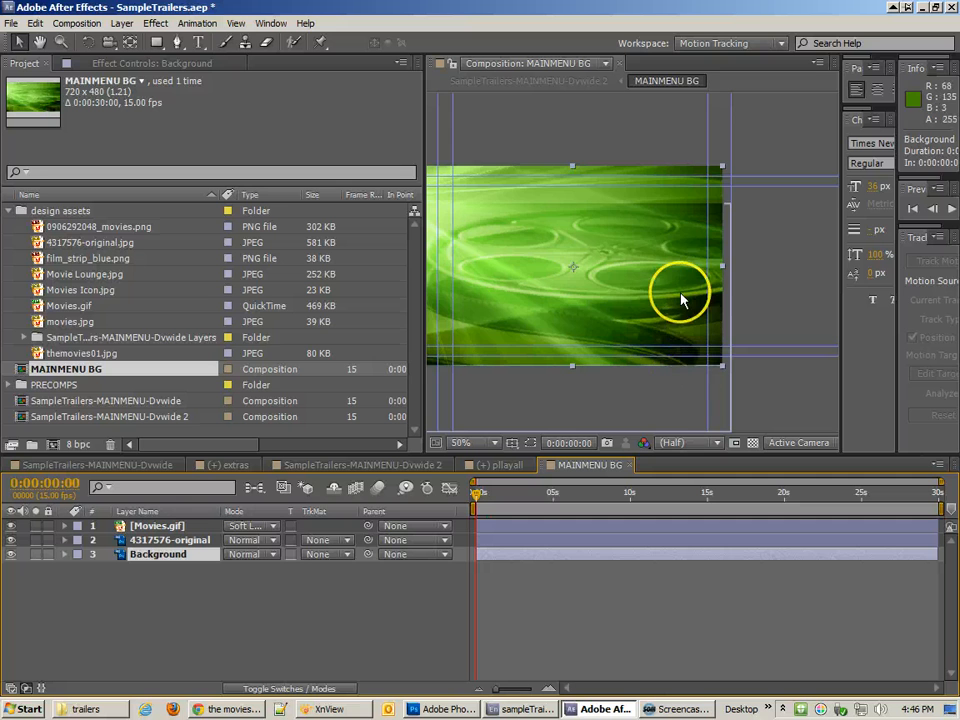
drag(689, 299, 676, 279)
key(ctrl+z)
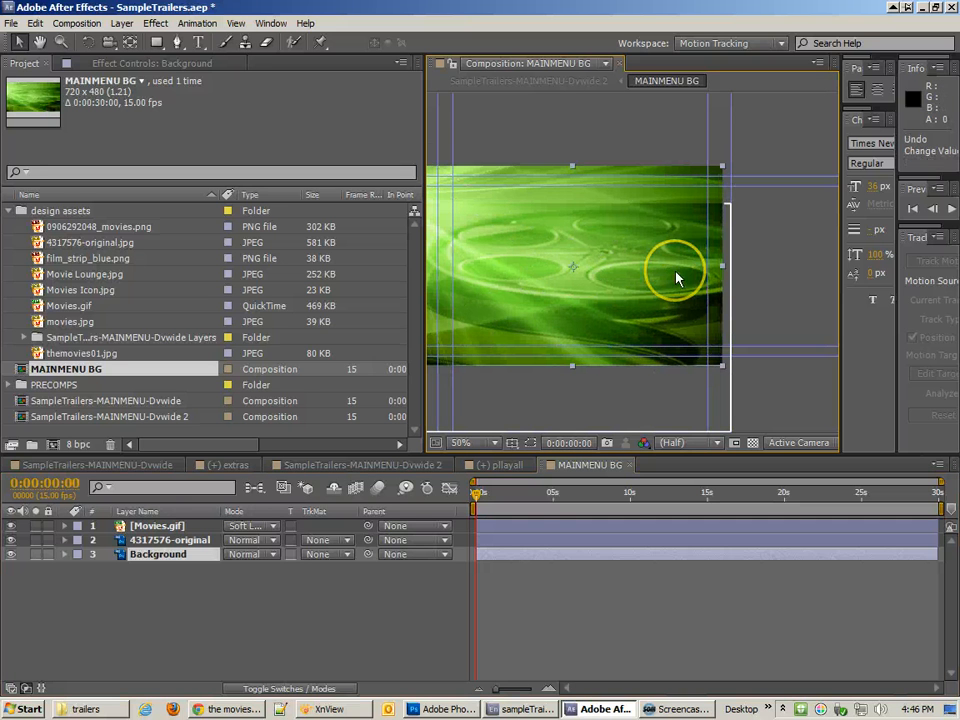
key(ctrl+d)
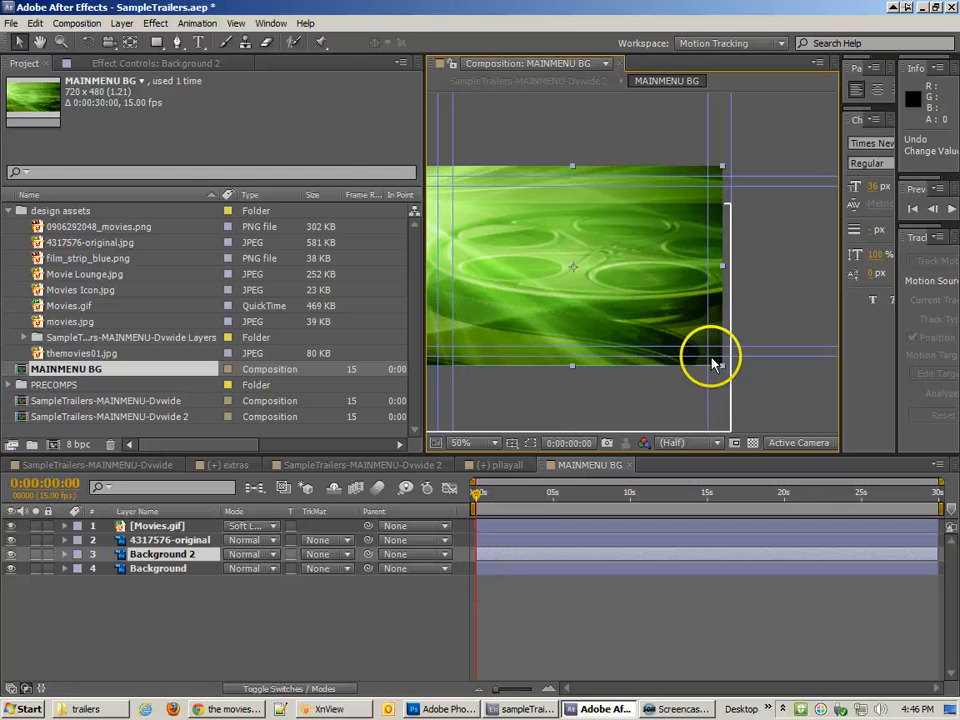
click(88, 42)
drag(615, 272, 454, 315)
key(ctrl+z)
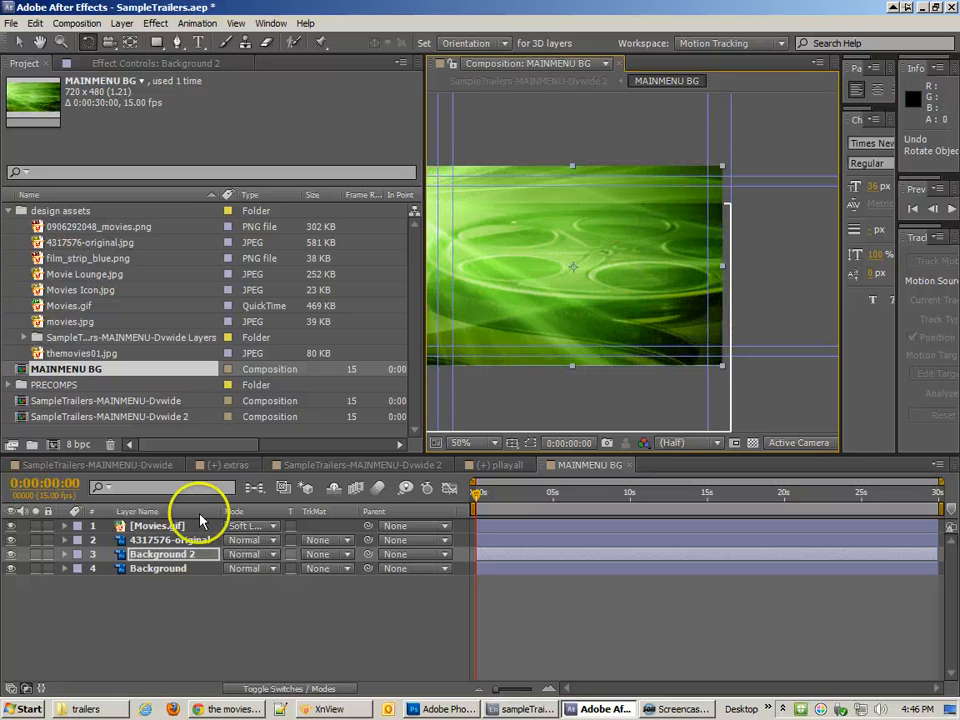
click(158, 540)
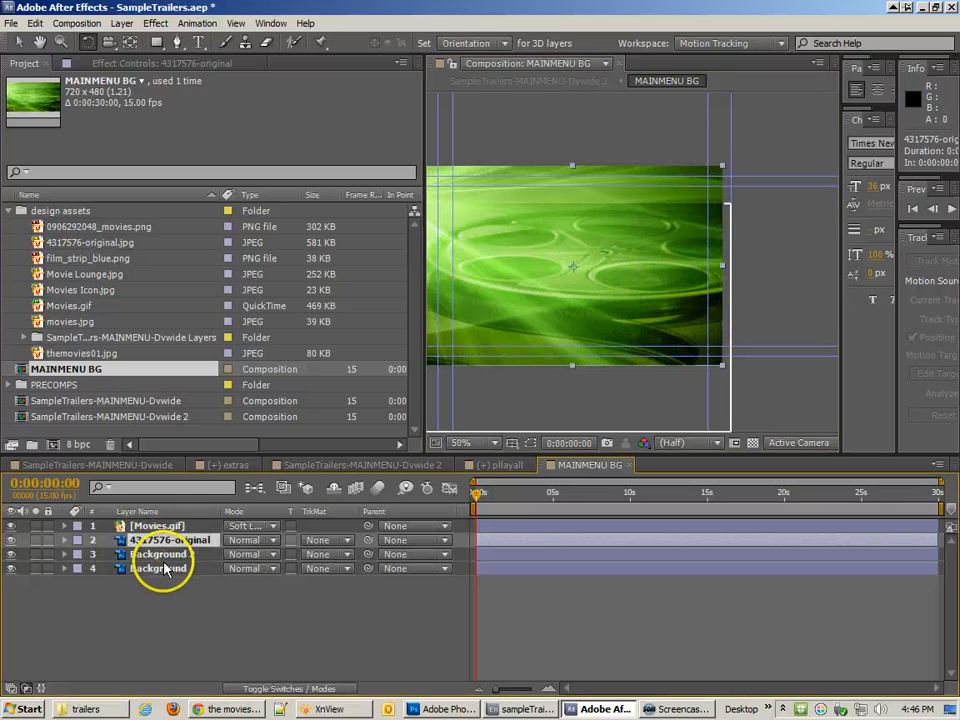
click(162, 556)
key(Delete)
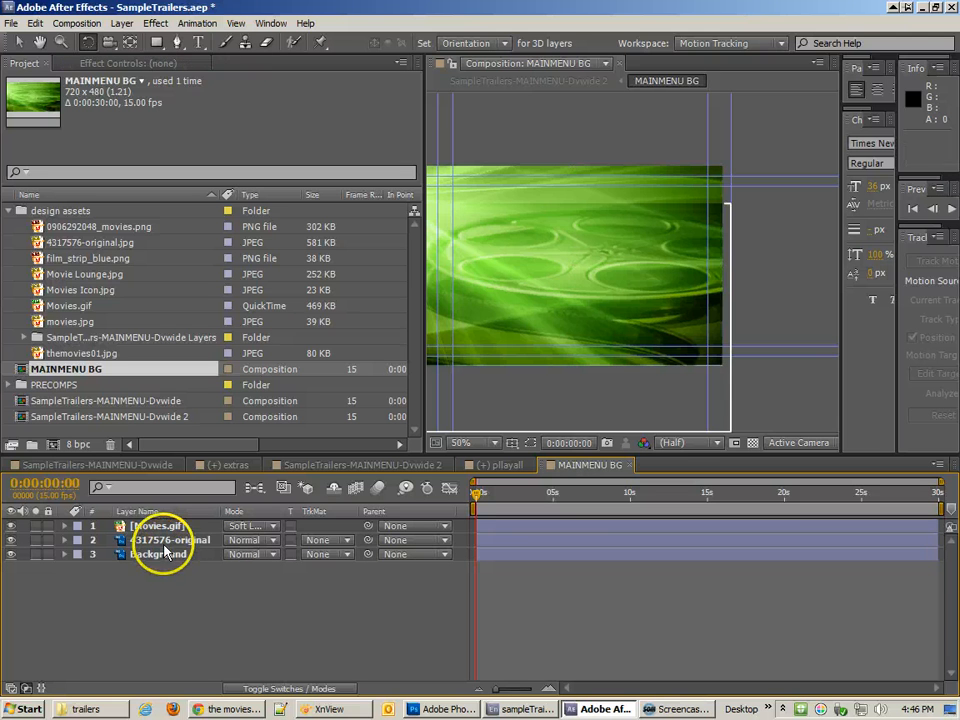
Duplicate the 4317576-original layer and set the copy's rotation to 180°.
click(166, 542)
key(ctrl+d)
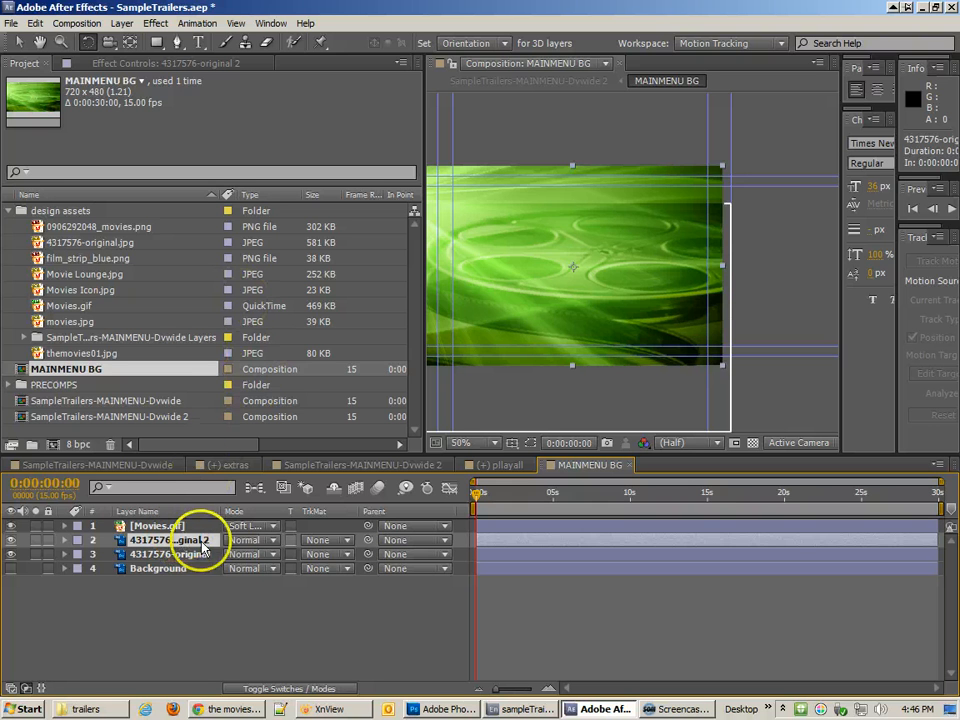
key(r)
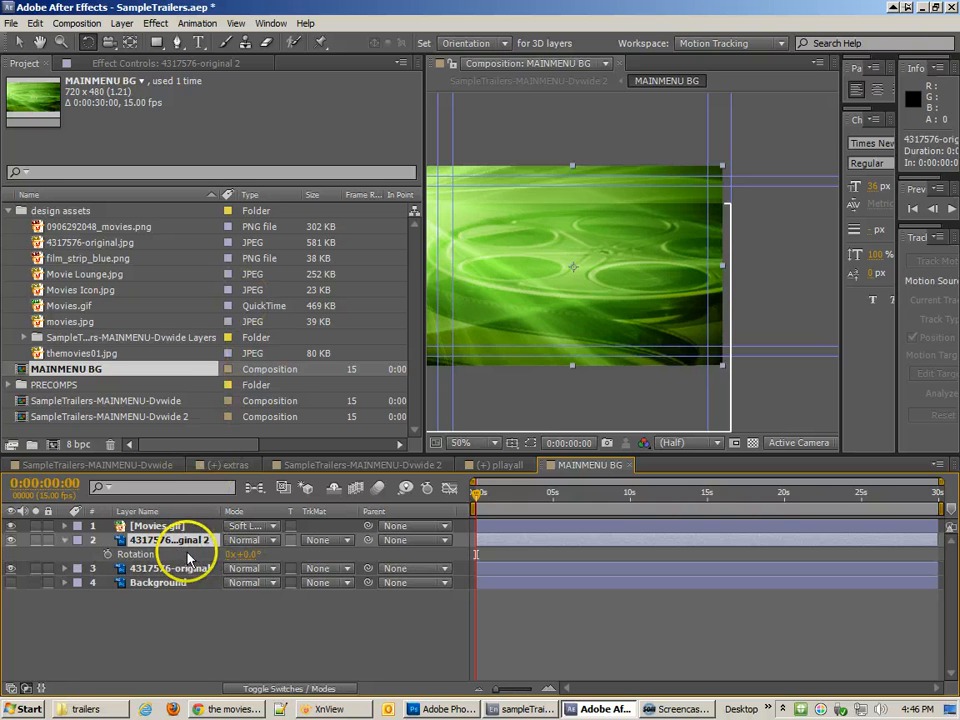
click(244, 554)
text(180)
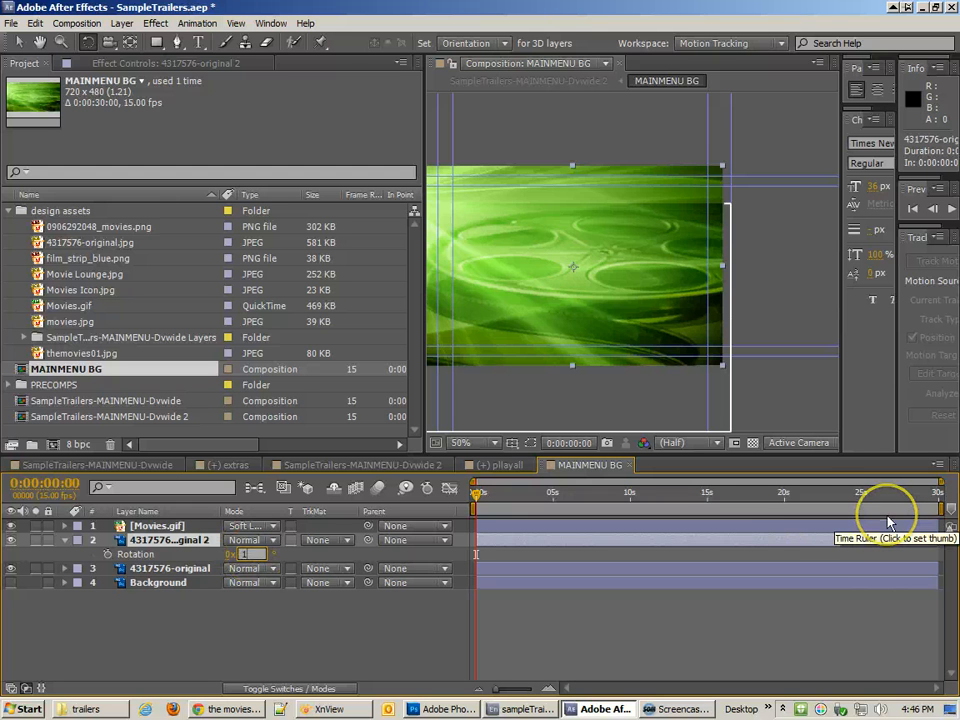
key(Return)
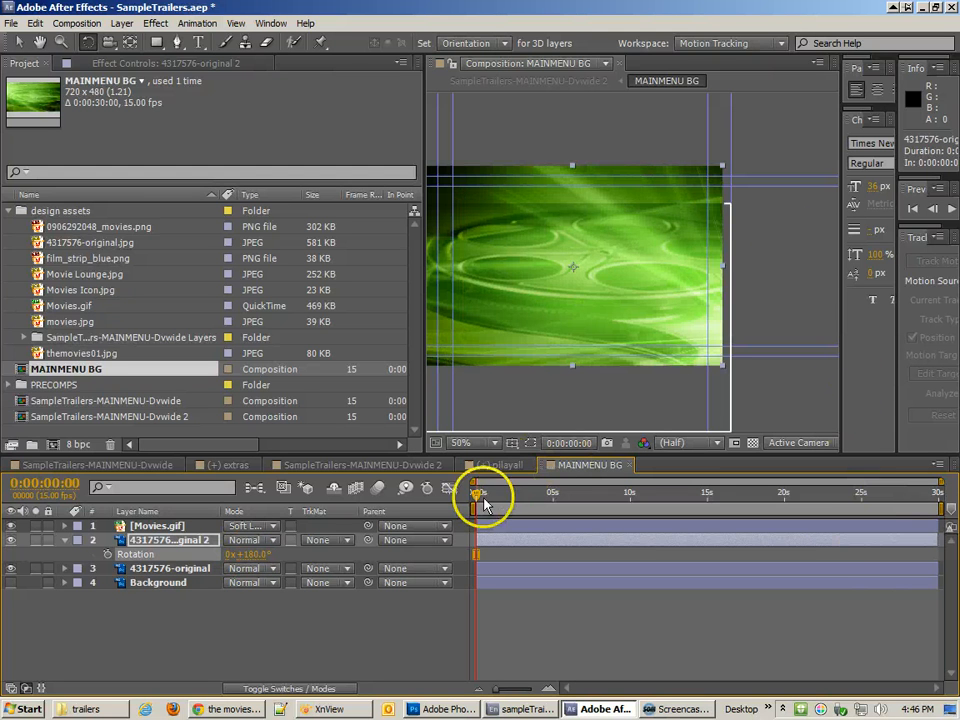
Rotate the duplicated 4317576-original layer freehand to about 165.6°.
mouse_move(479, 496)
mouse_down()
mouse_move(574, 514)
mouse_move(474, 506)
mouse_up()
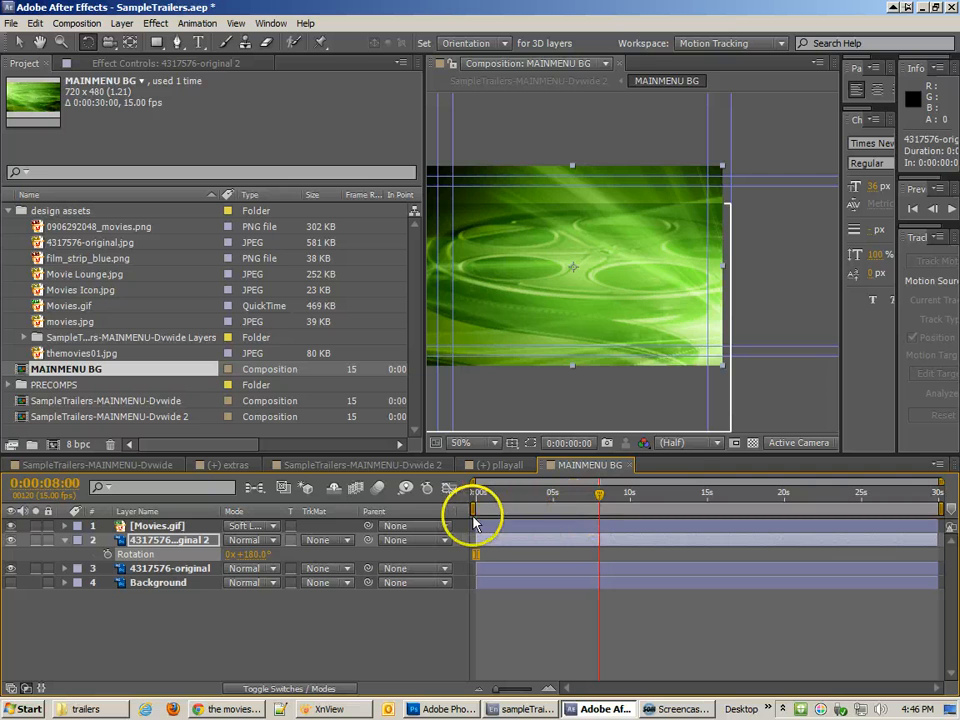
drag(726, 176, 553, 162)
click(18, 42)
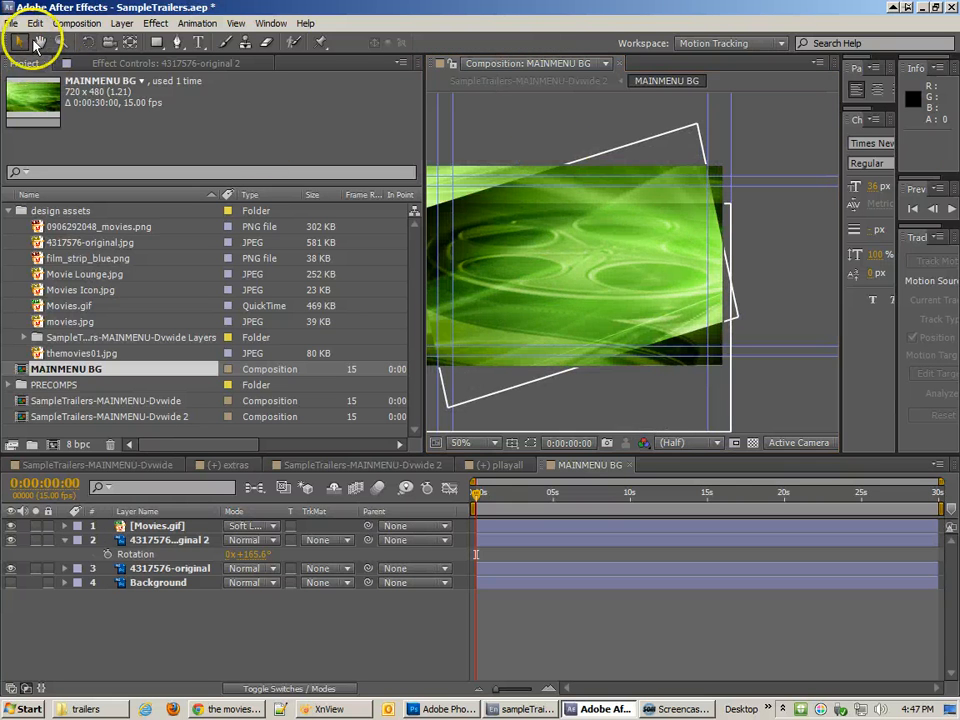
Scale up the duplicated 4317576-original layer to about 154% wide and taller, so it covers the frame at various trial rotation angles.
click(557, 183)
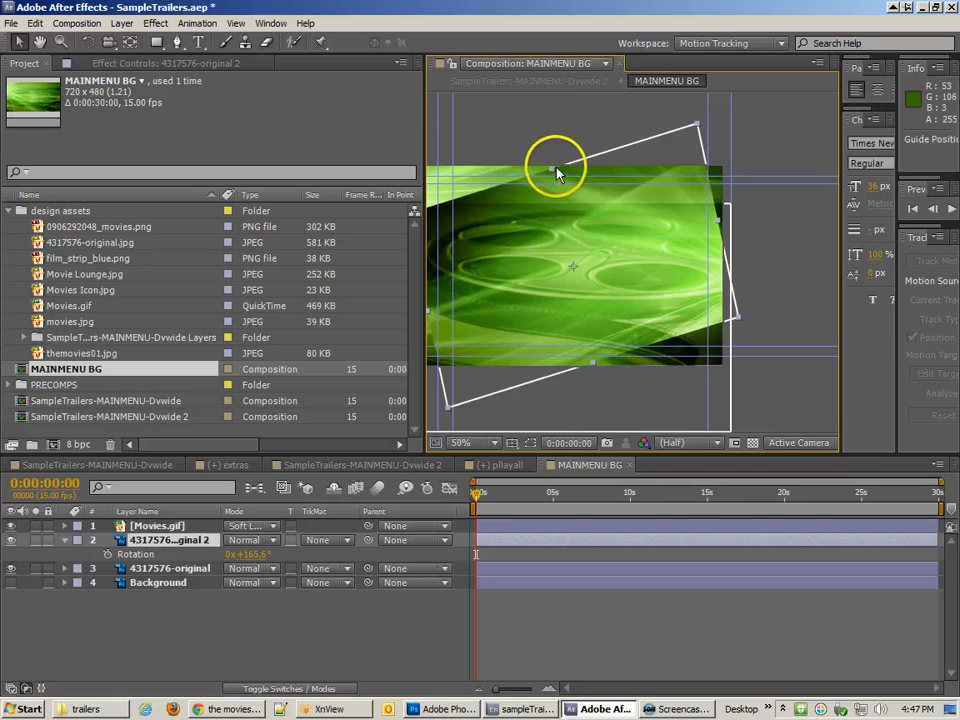
drag(554, 168, 487, 109)
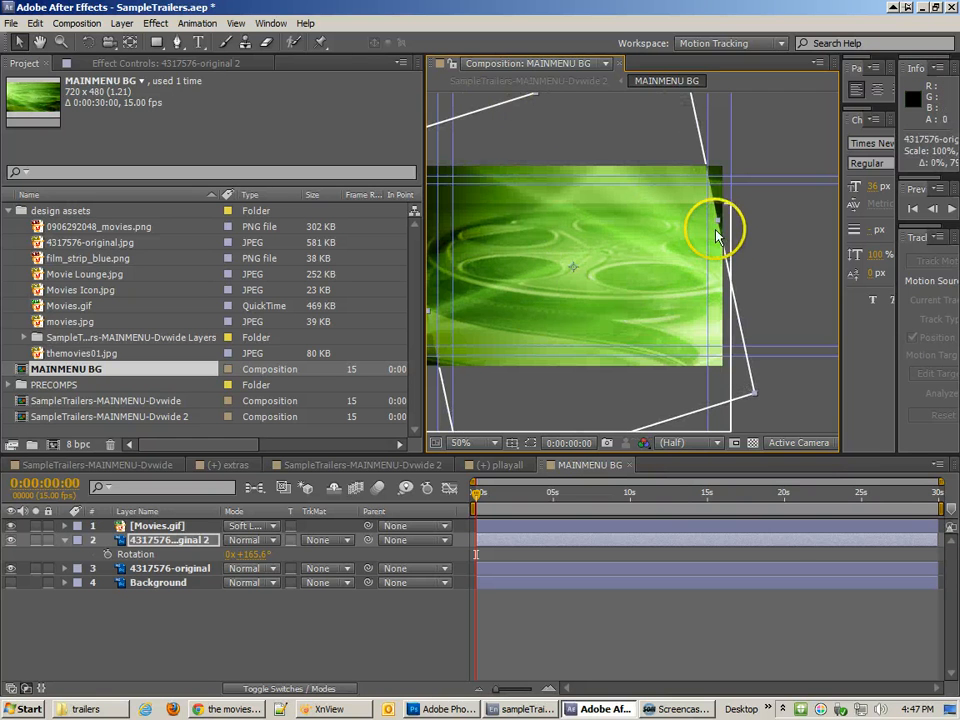
drag(716, 236, 797, 199)
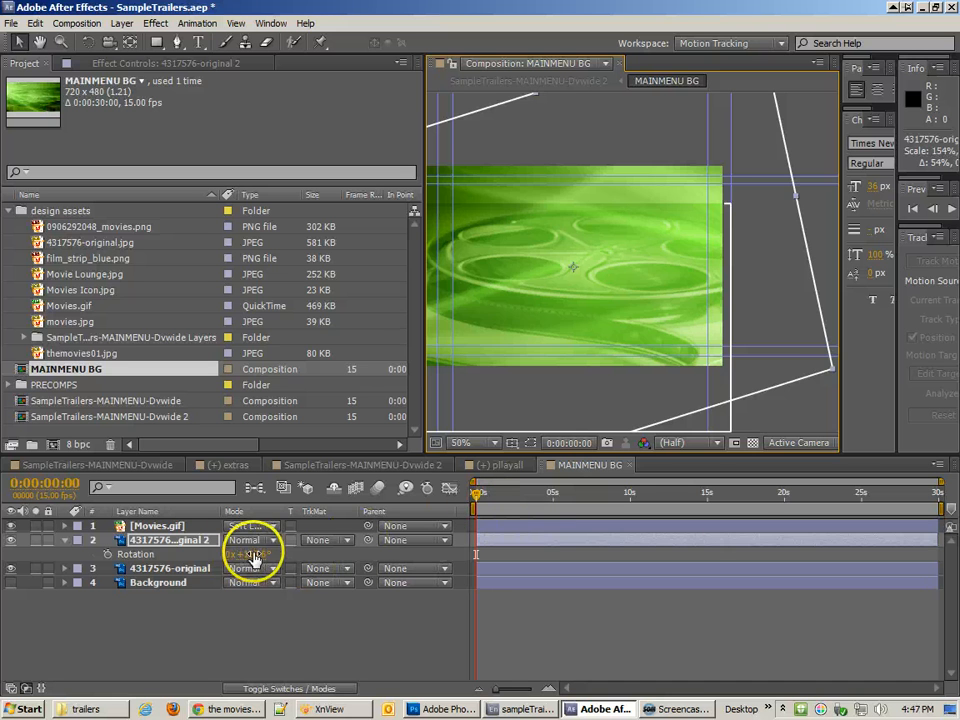
drag(255, 560, 305, 562)
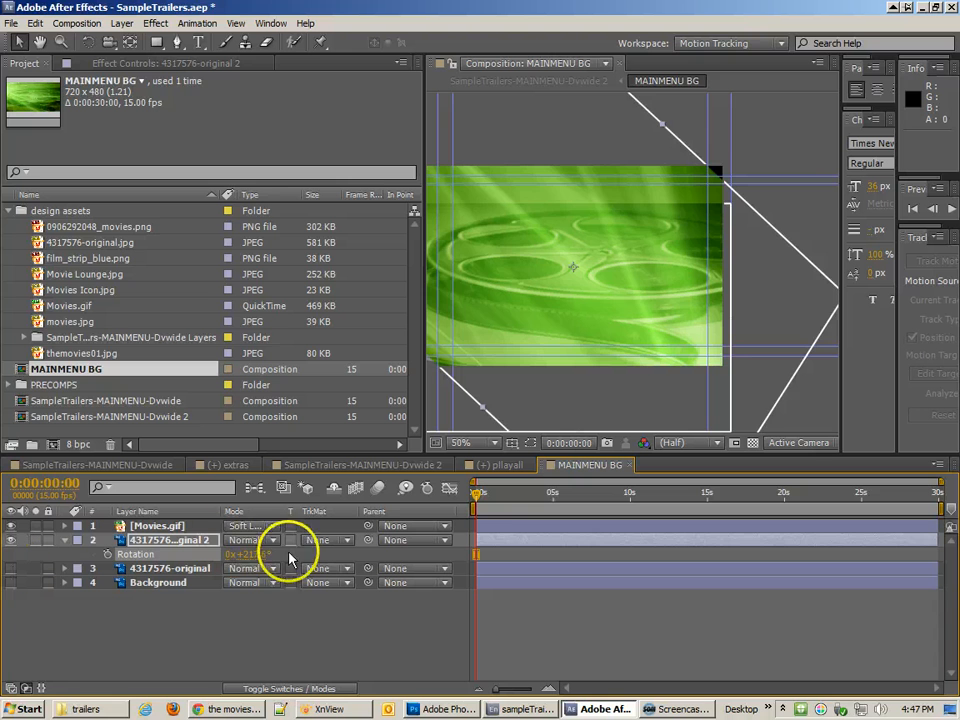
mouse_move(258, 562)
mouse_down()
mouse_move(285, 563)
mouse_move(255, 566)
mouse_move(263, 562)
mouse_move(246, 556)
mouse_move(259, 551)
mouse_up()
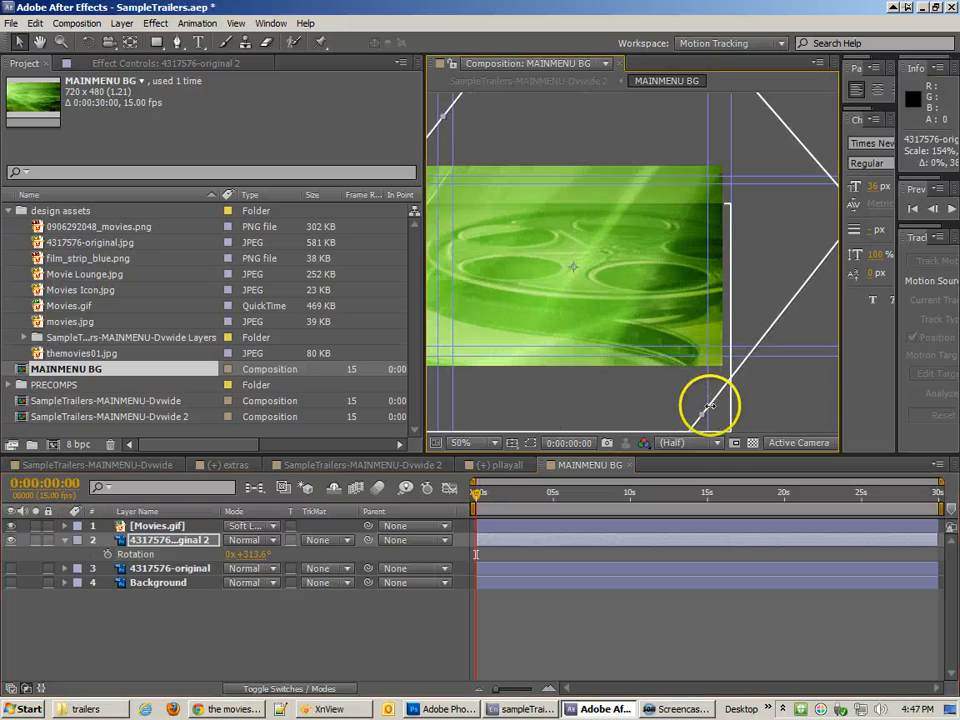
drag(253, 563, 300, 568)
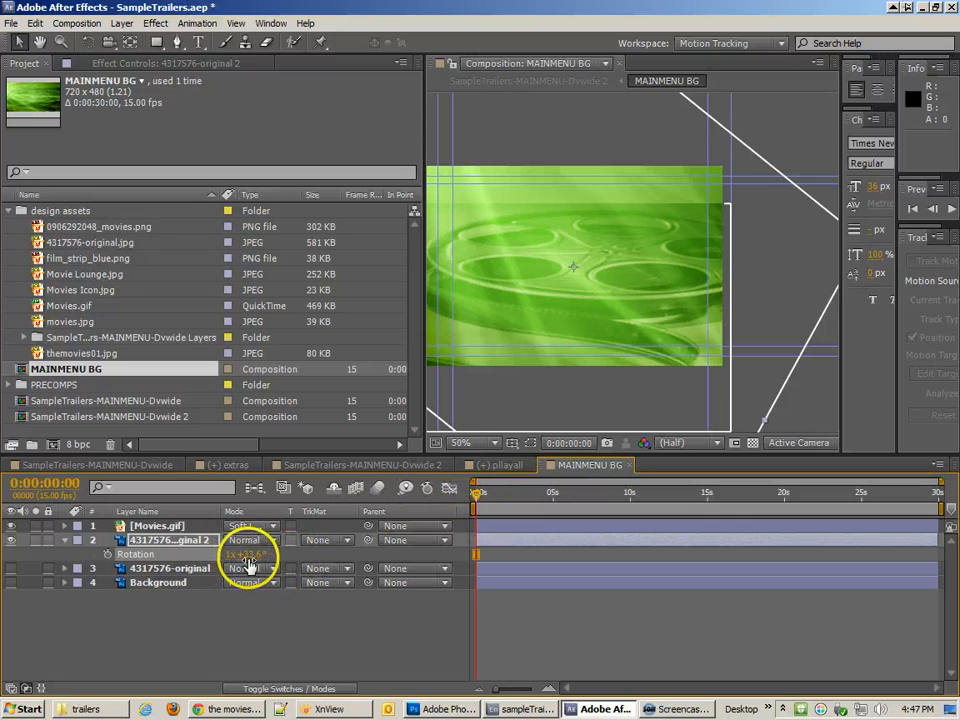
Reset the duplicated layer's rotation to 0° and end the work area at 0:00:15:00.
text(0)
key(Return)
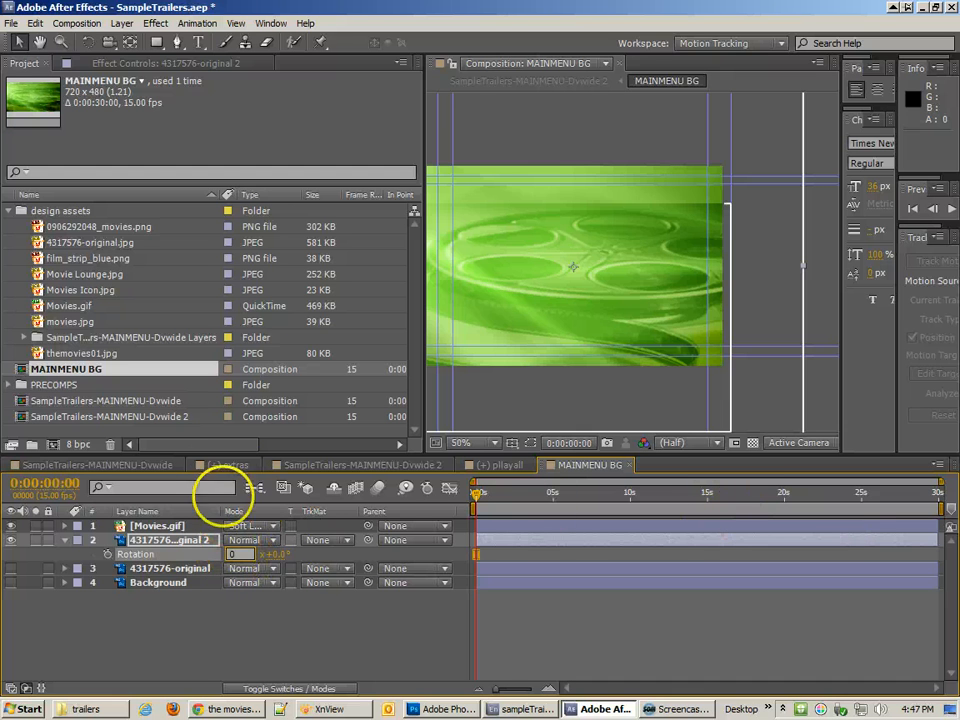
click(726, 492)
drag(715, 496, 708, 494)
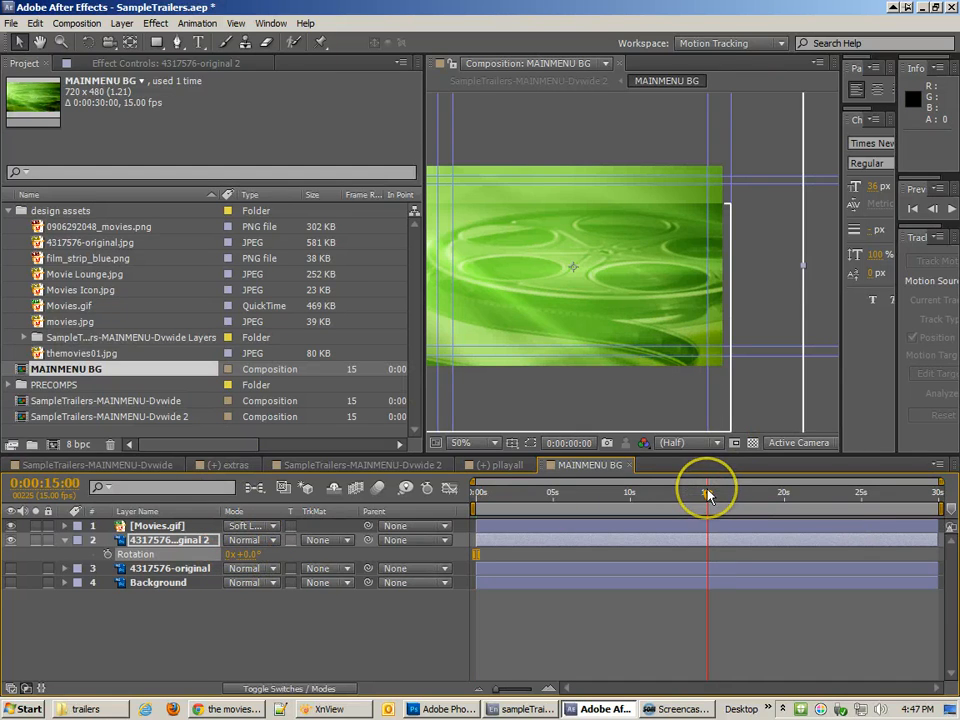
key(n)
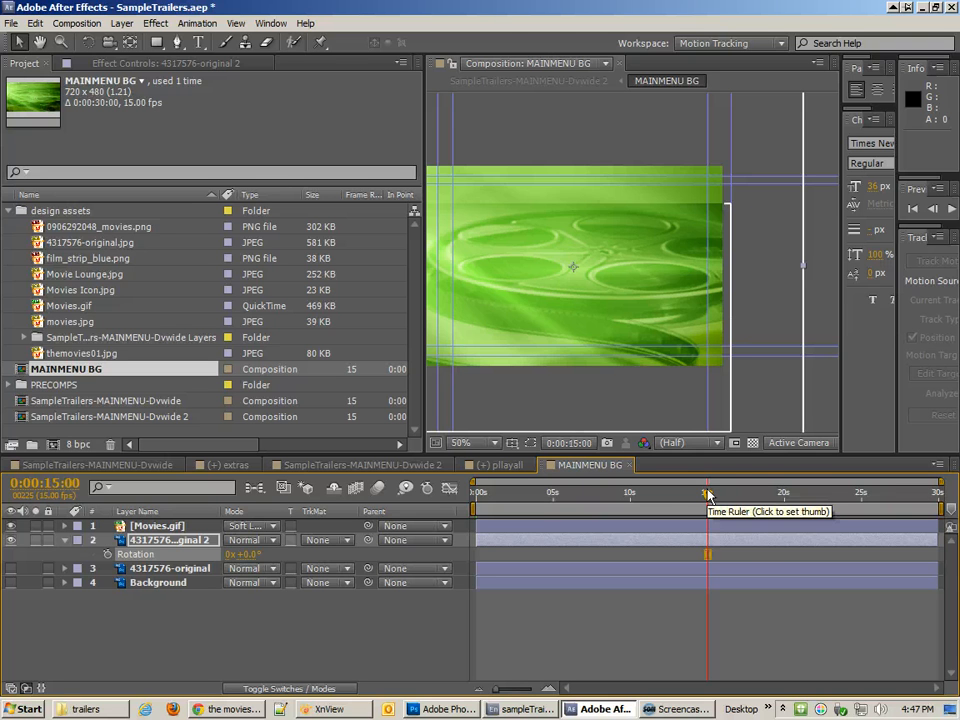
Keyframe the duplicated layer's rotation from 0 revolutions at the start to 2 revolutions at 0:00:15:00.
click(232, 553)
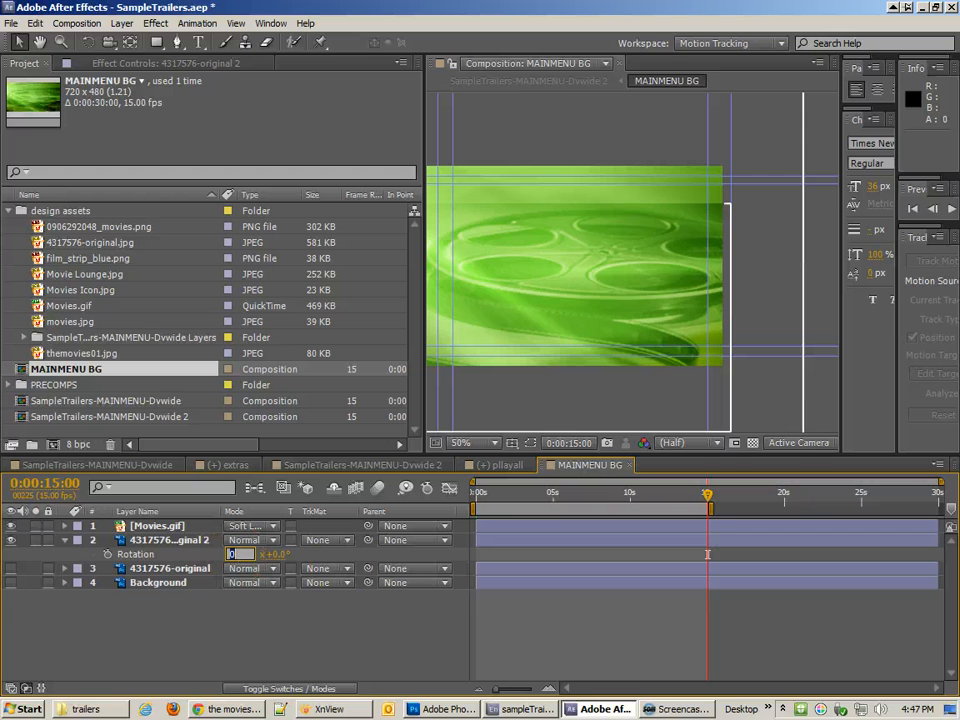
text(2)
key(Return)
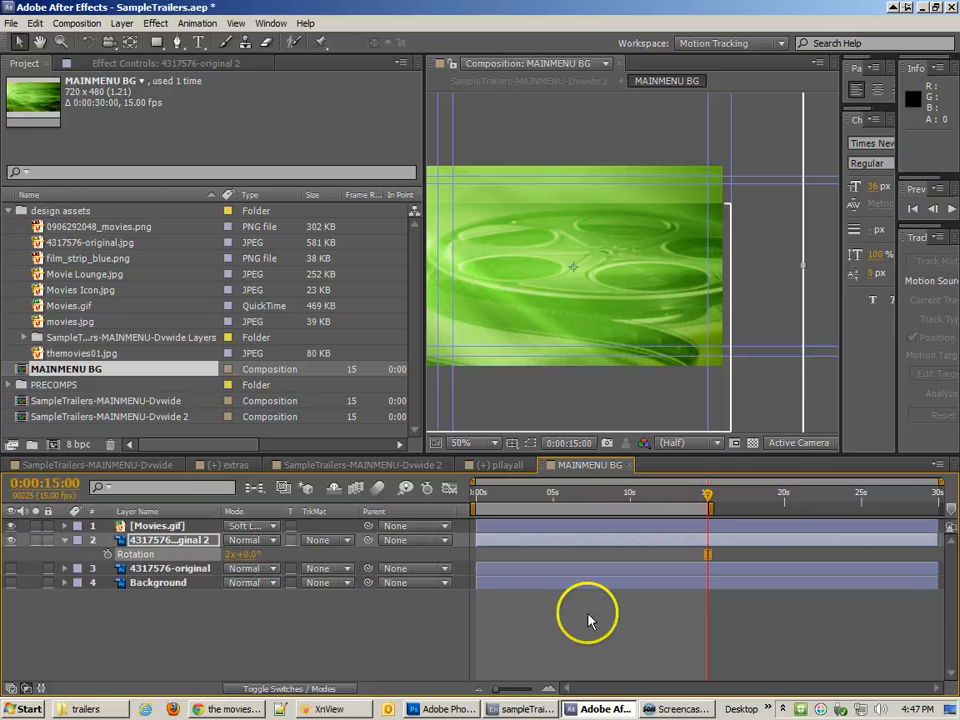
click(107, 553)
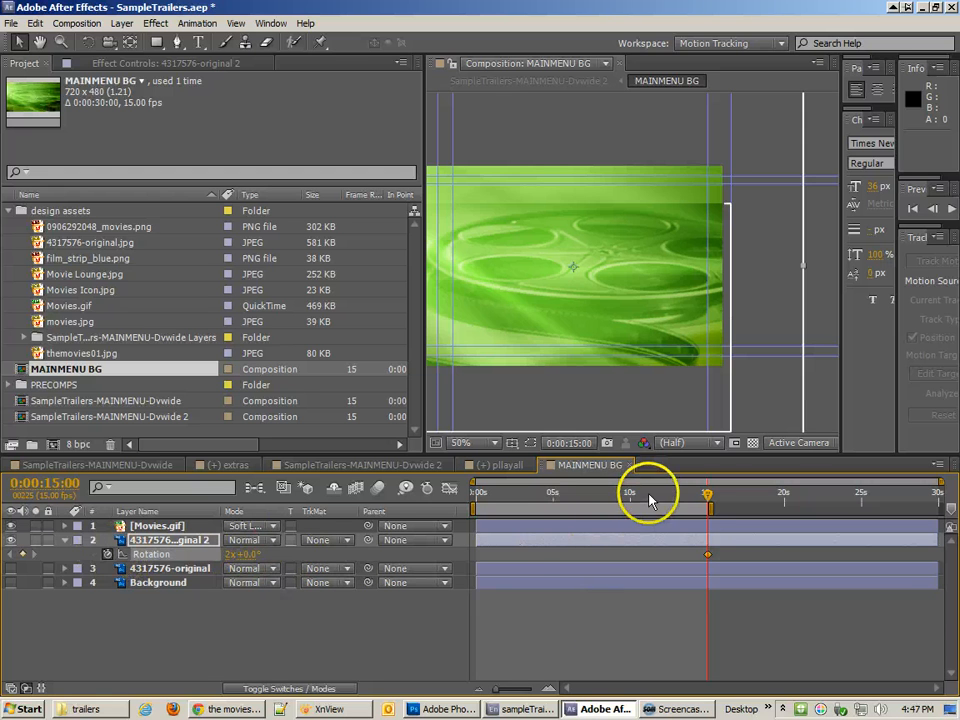
drag(649, 494, 475, 494)
click(22, 553)
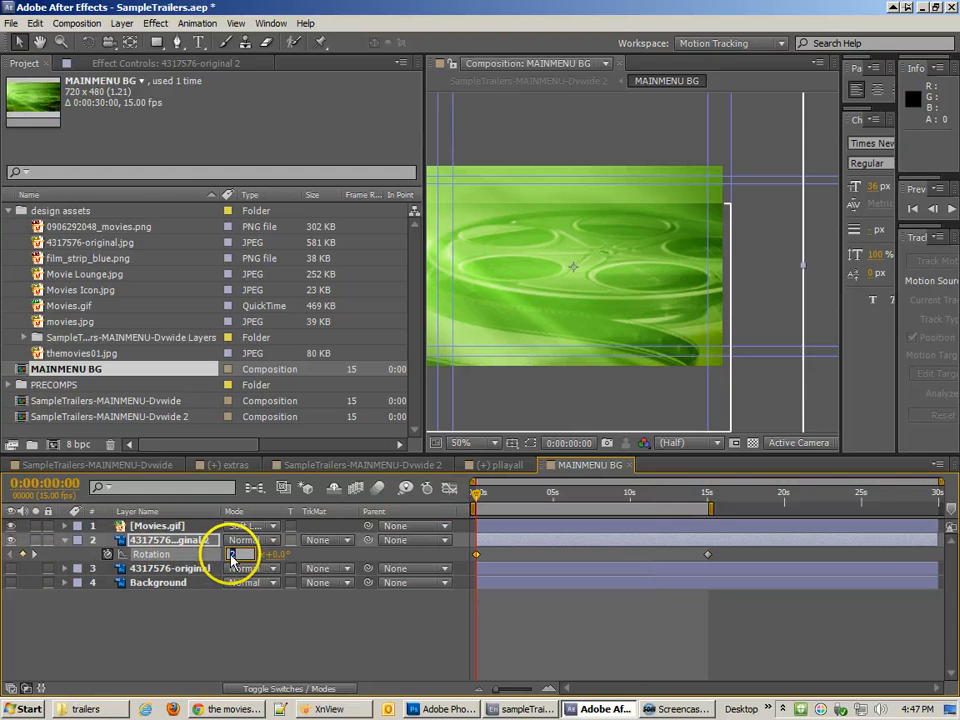
Scrub through the layer's rotation and RAM preview the work area from the start.
drag(476, 494, 555, 502)
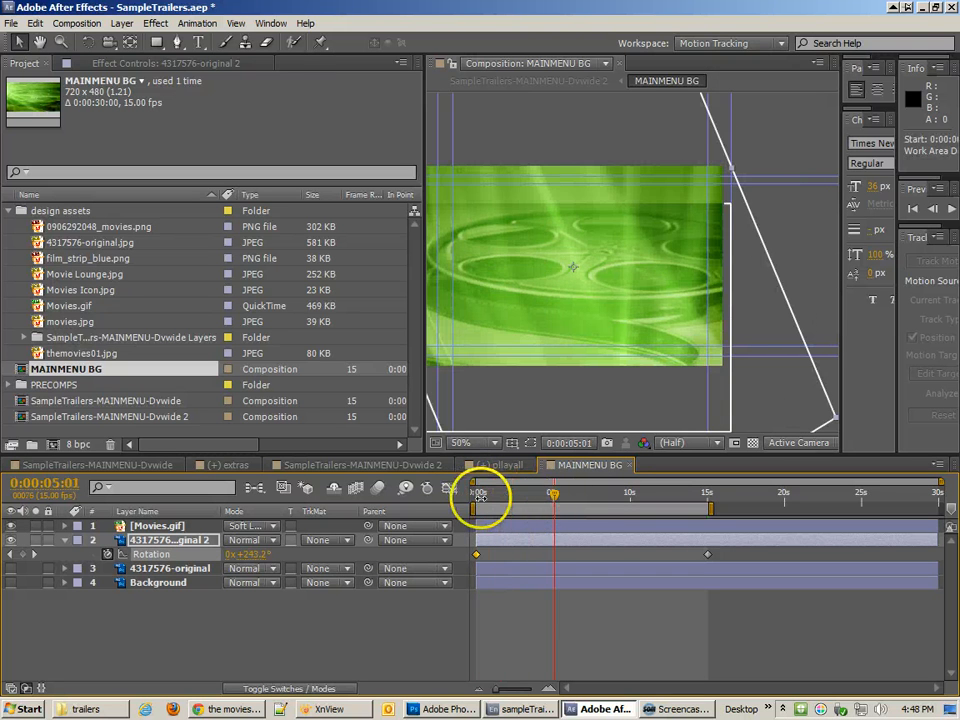
click(476, 497)
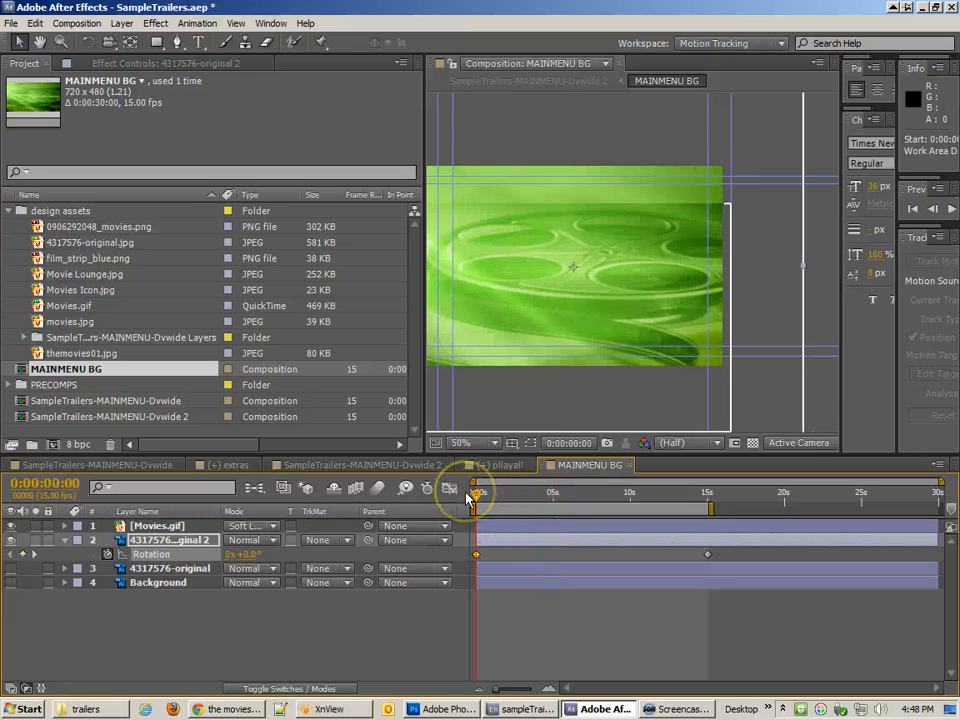
key(KP_0)
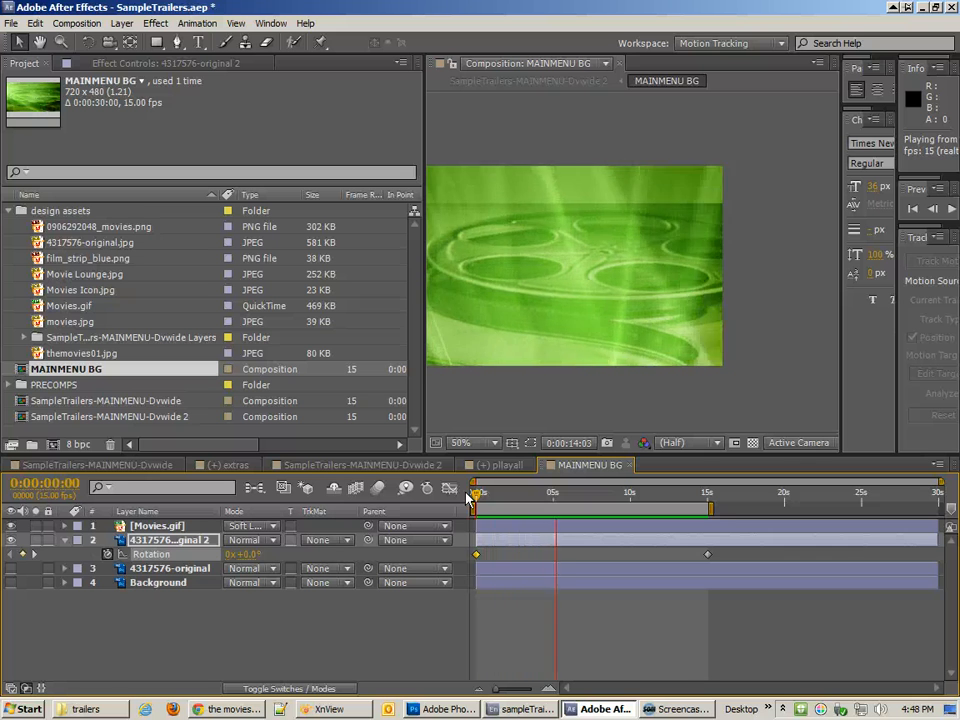
key(space)
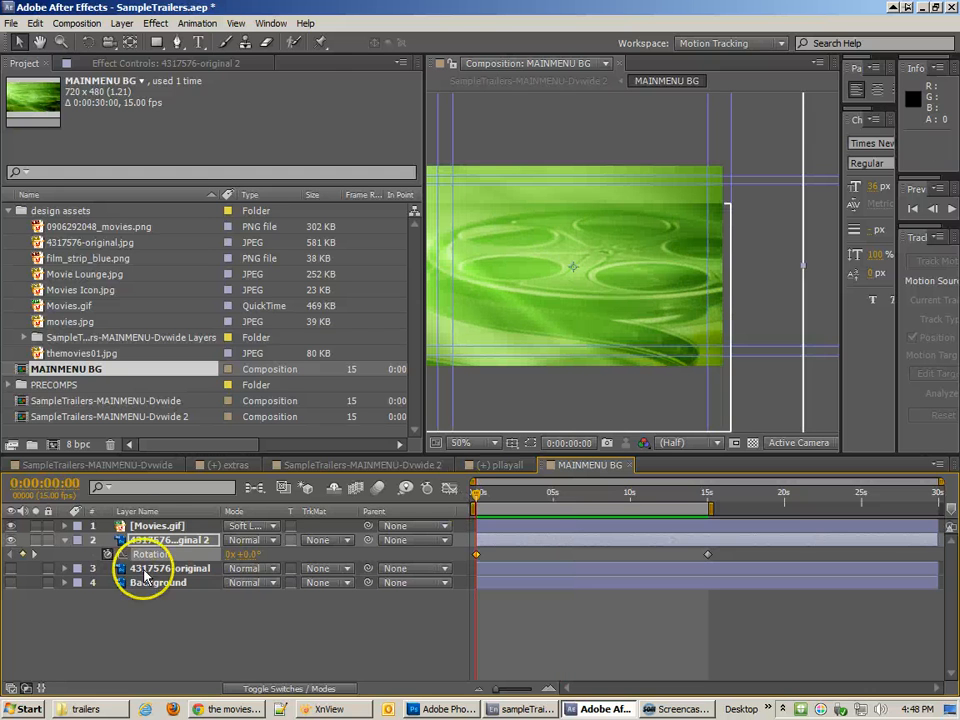
Resize the Movies.gif layer to about 115.4, 57.0%, nudge its position, and keyframe its scale at the start.
click(155, 525)
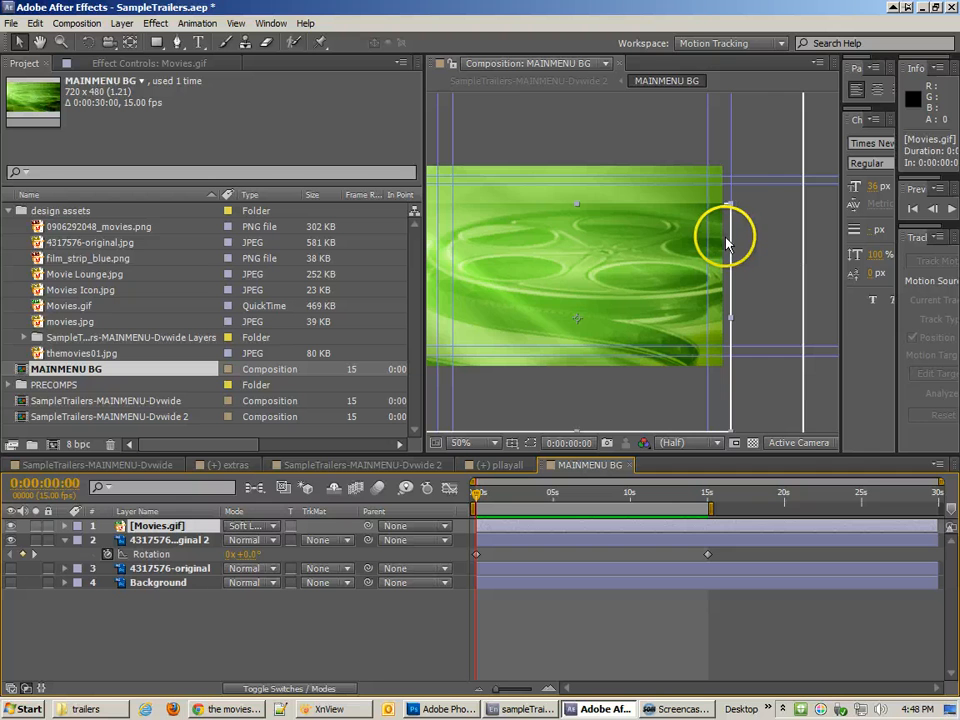
drag(727, 243, 727, 197)
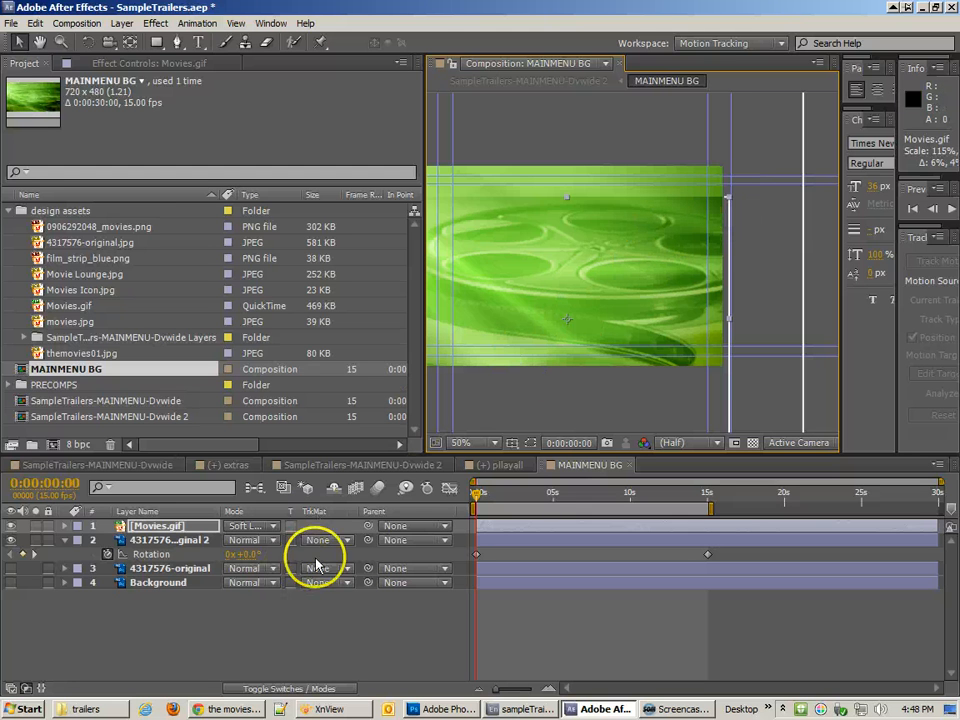
key(s)
click(110, 542)
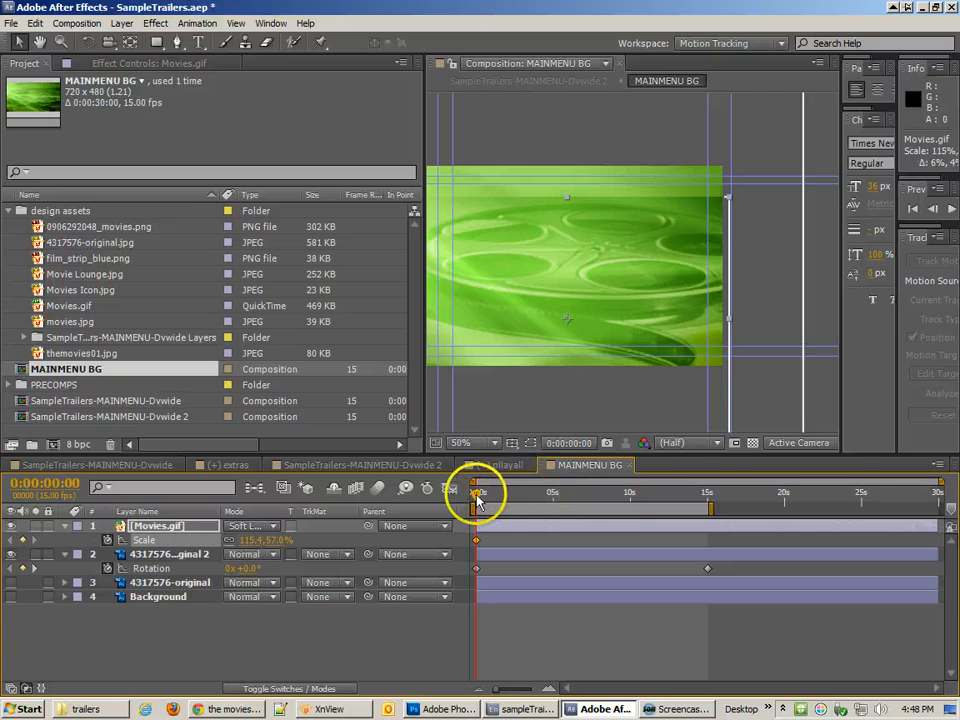
Add a Movies.gif scale keyframe of about 147.4, 72.8% at 0:00:08:12 and scrub through the growth.
drag(476, 493, 612, 497)
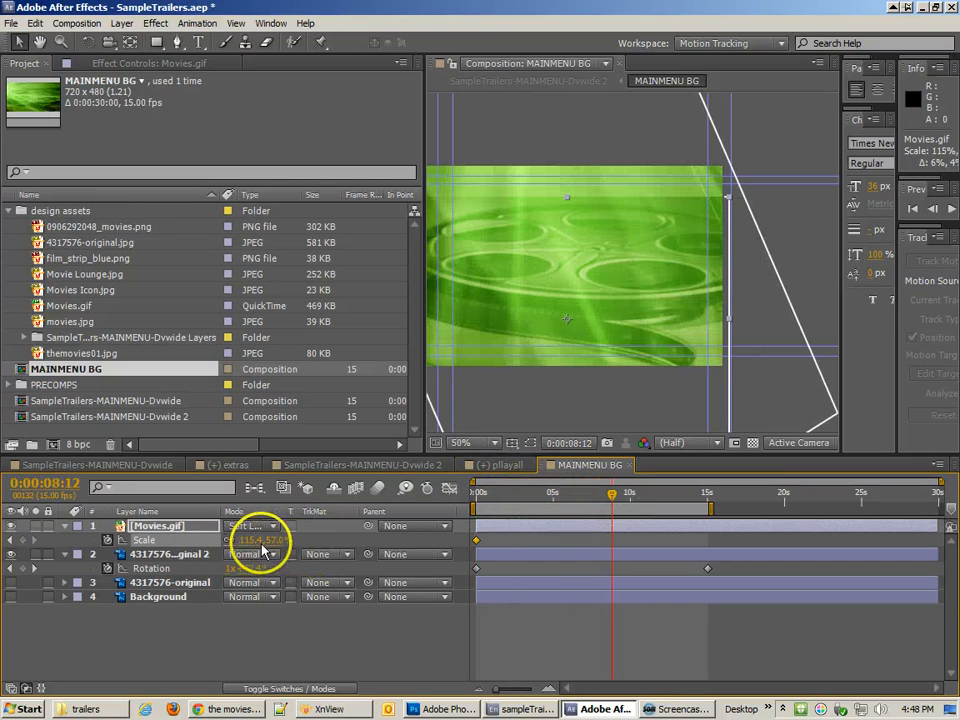
drag(248, 547, 262, 543)
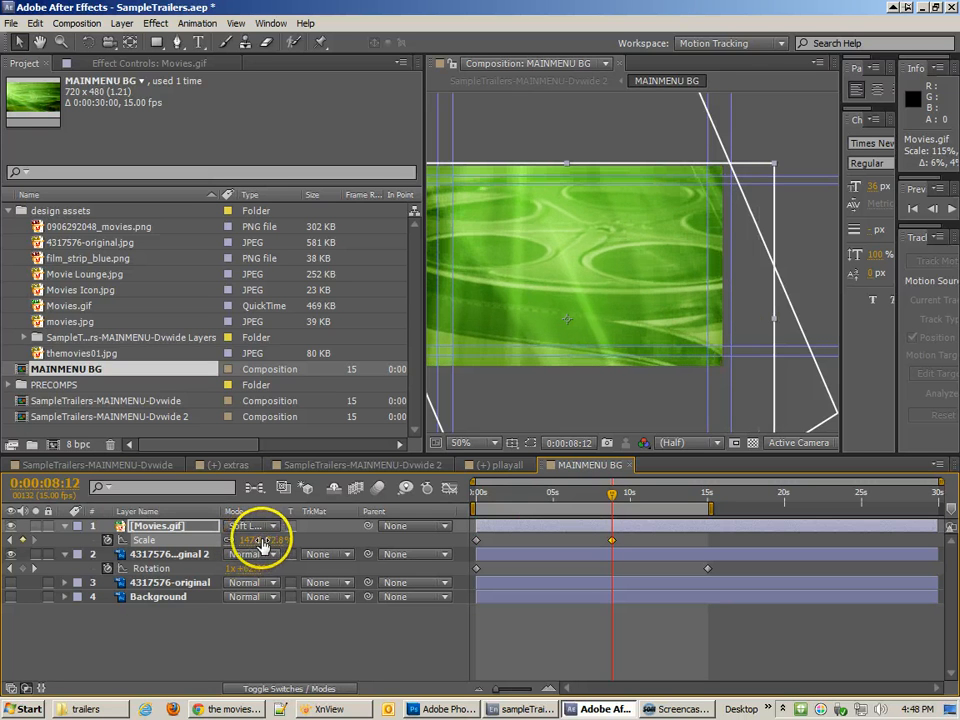
drag(540, 497, 565, 503)
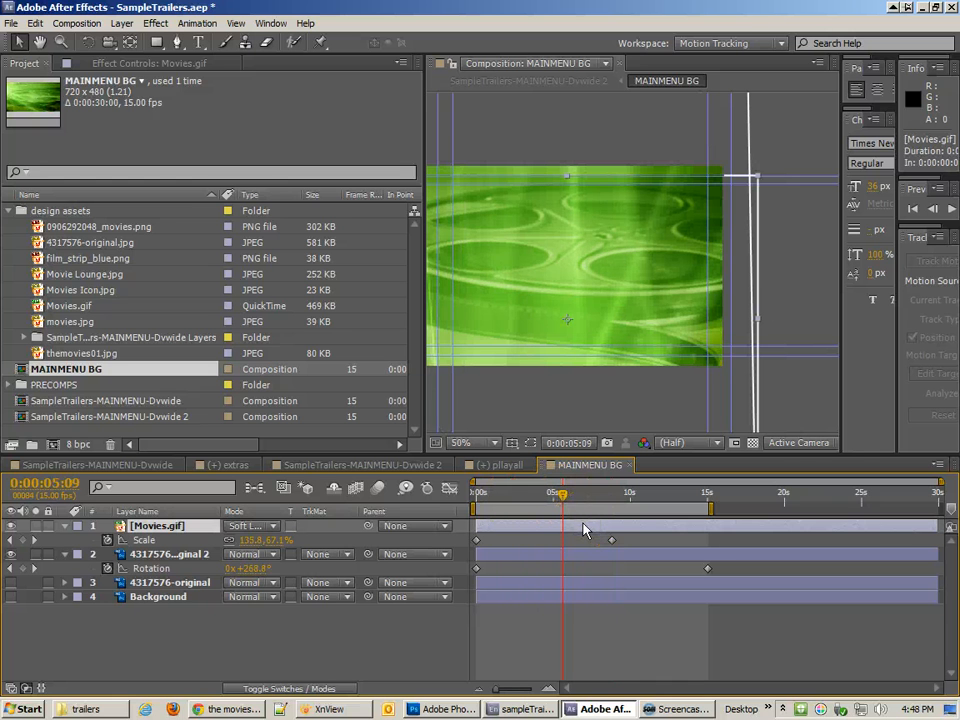
Fade in the Movies.gif layer with opacity keyframes of 0% at the start and 100% at 0:00:01:12.
key(Home)
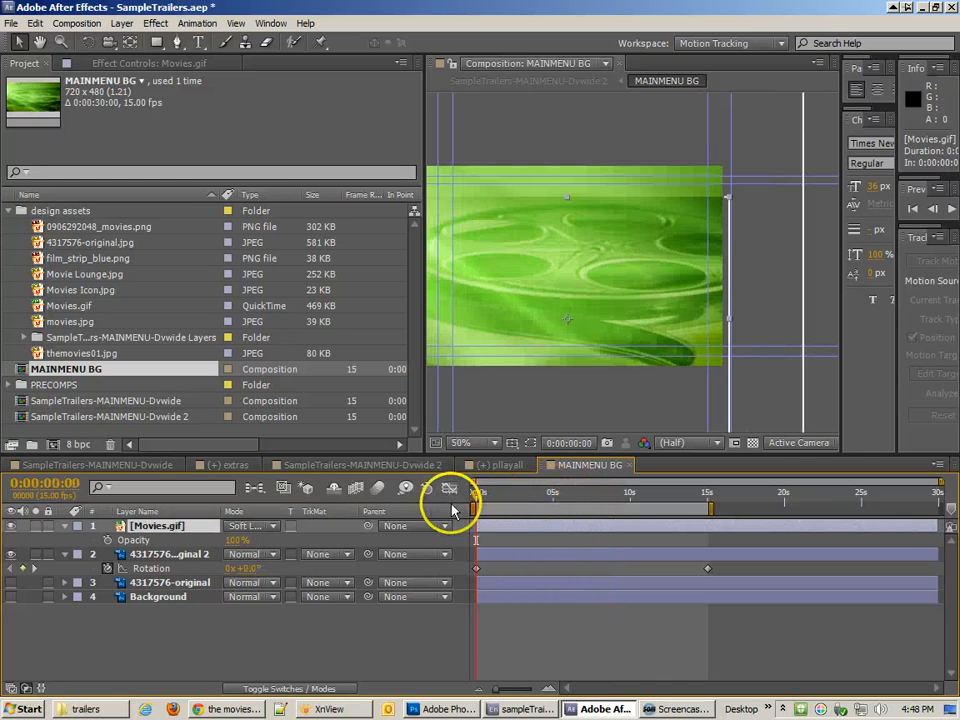
click(108, 540)
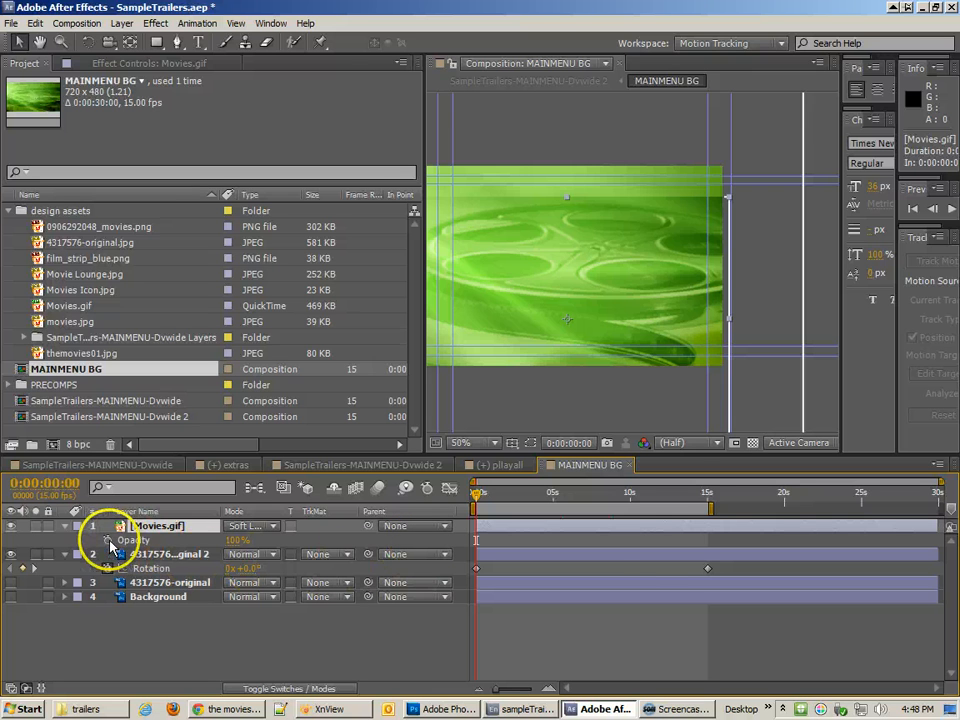
click(236, 540)
text(0)
key(Return)
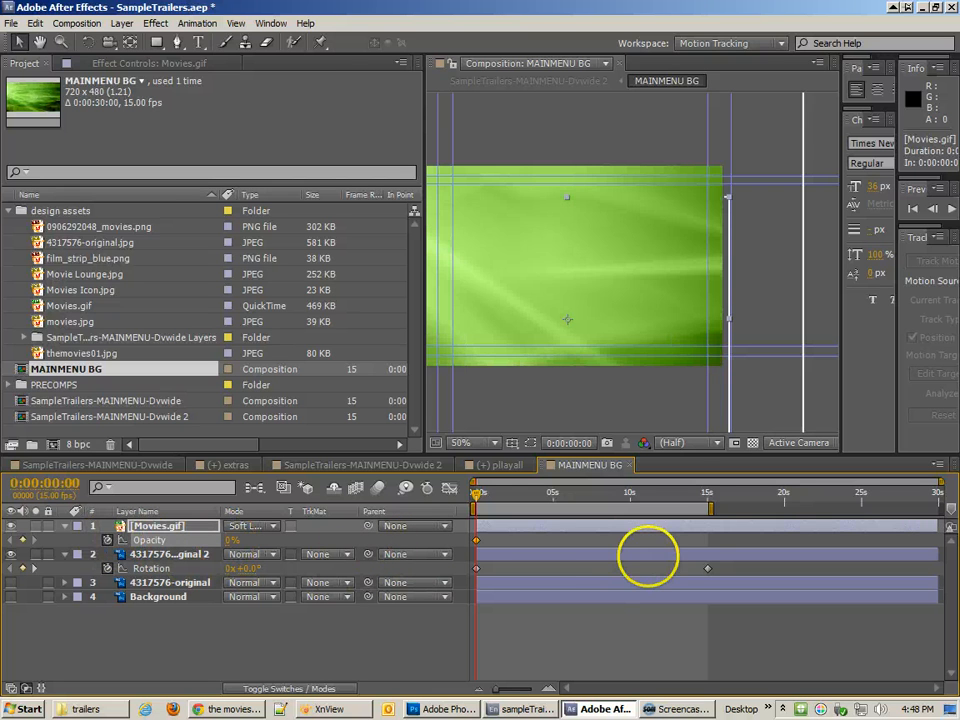
drag(478, 494, 503, 494)
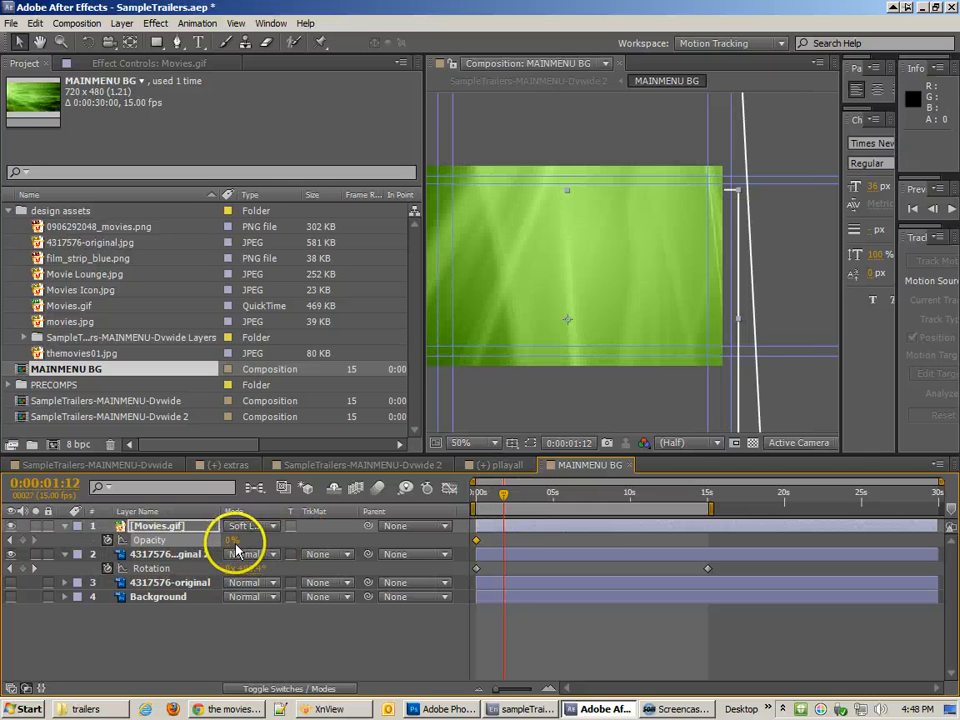
drag(228, 542, 591, 500)
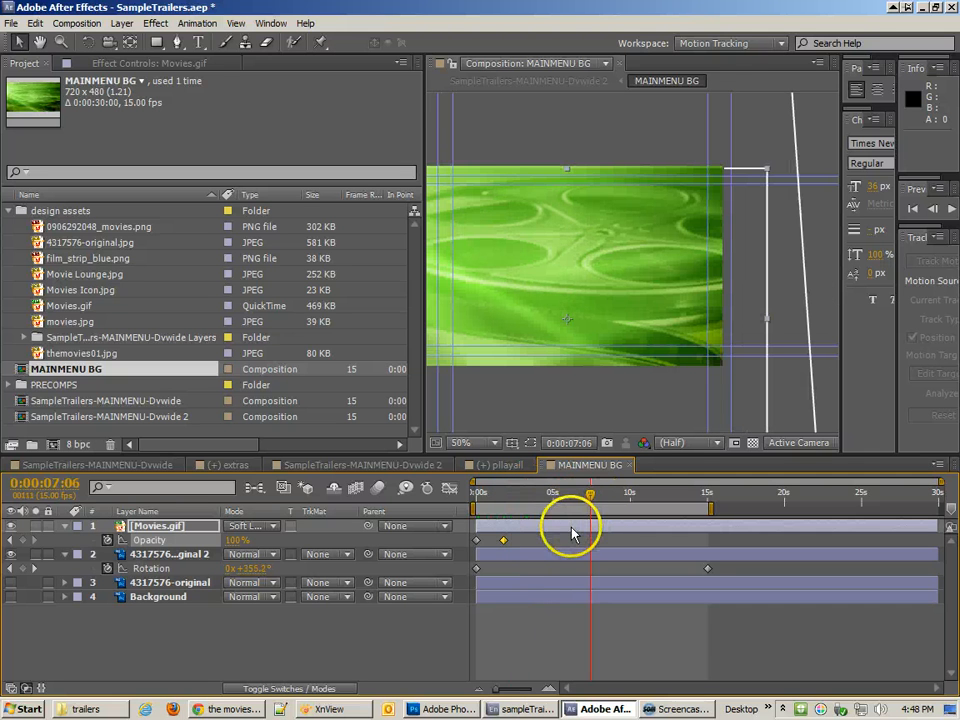
Show the Movies.gif keyframes, split the layer at its last scale keyframe at 0:00:08:12, and delete the later part.
key(u)
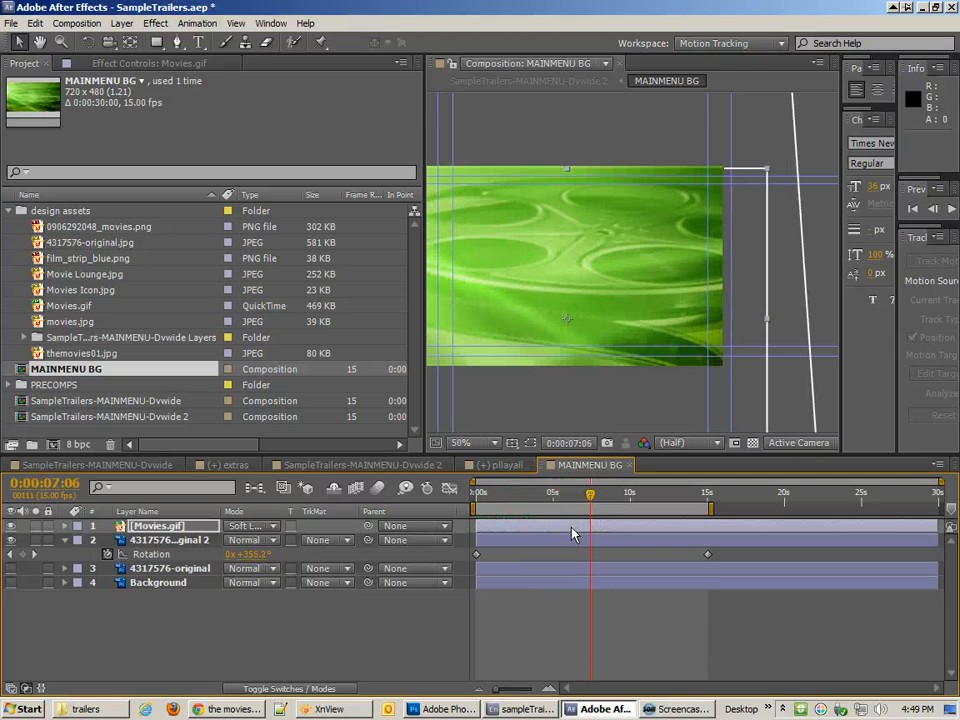
key(u)
drag(593, 500, 614, 503)
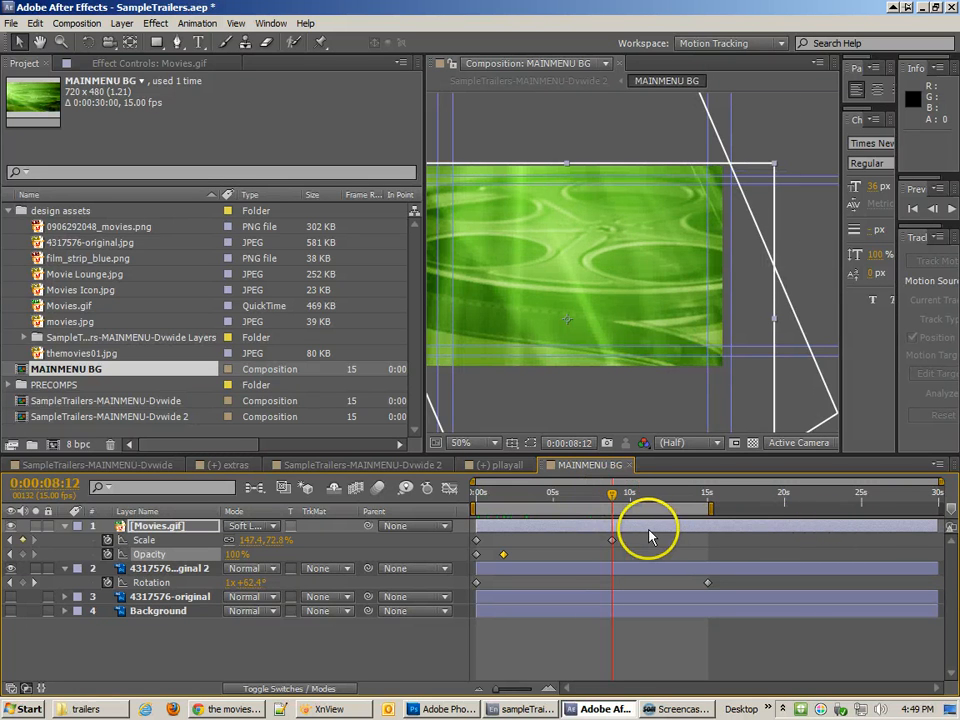
key(ctrl+shift+d)
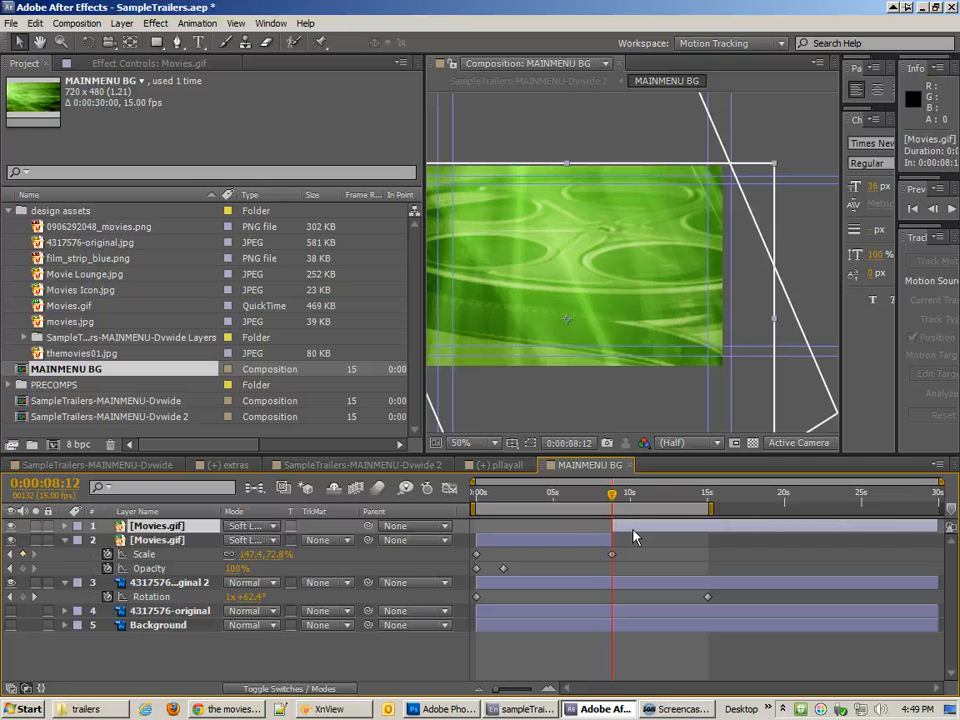
key(Delete)
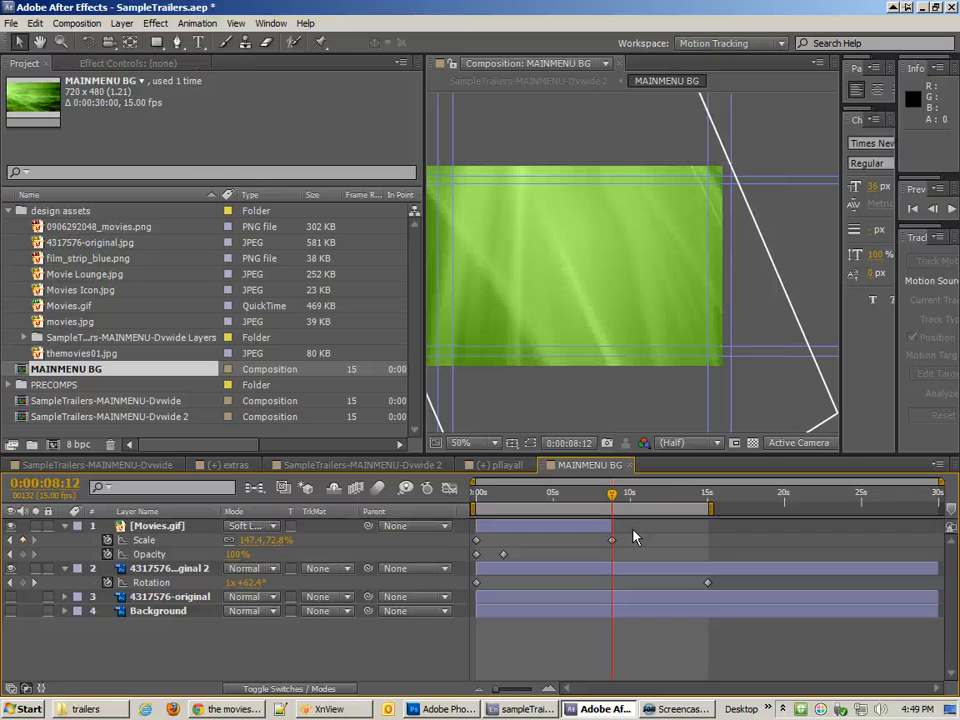
Fade out the Movies.gif layer with opacity keyframes of 100% at 0:00:06:09 and 0% at 0:00:08:12.
click(21, 554)
drag(610, 494, 577, 498)
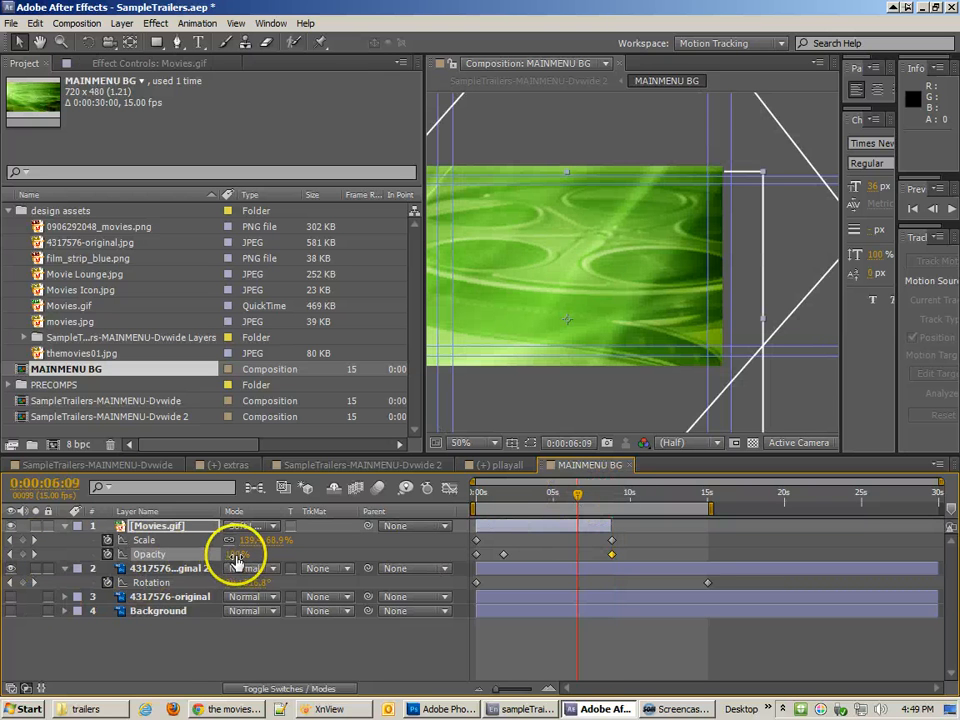
click(34, 554)
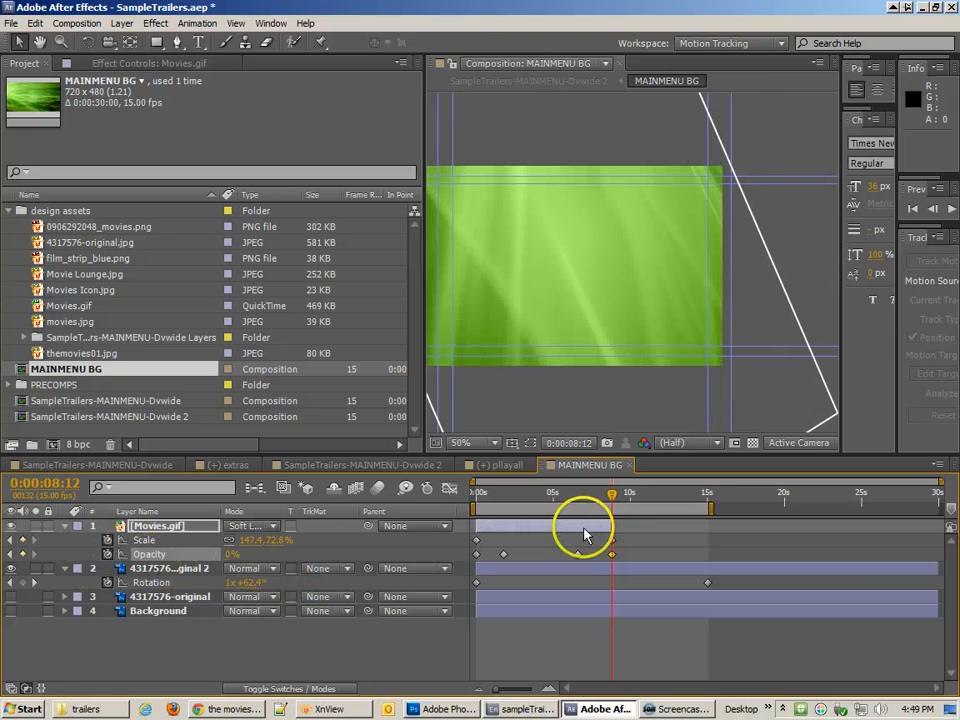
drag(610, 505, 716, 512)
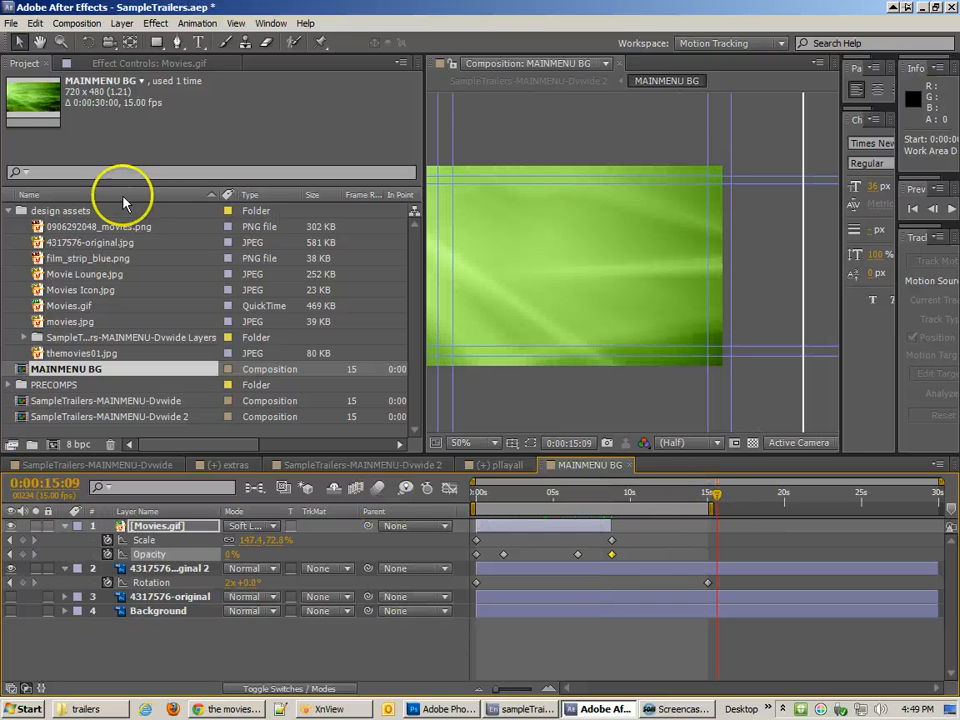
Look through the images in the design assets folder and add movies.jpg as the top layer of MAINMENU BG.
click(60, 227)
click(56, 245)
click(57, 260)
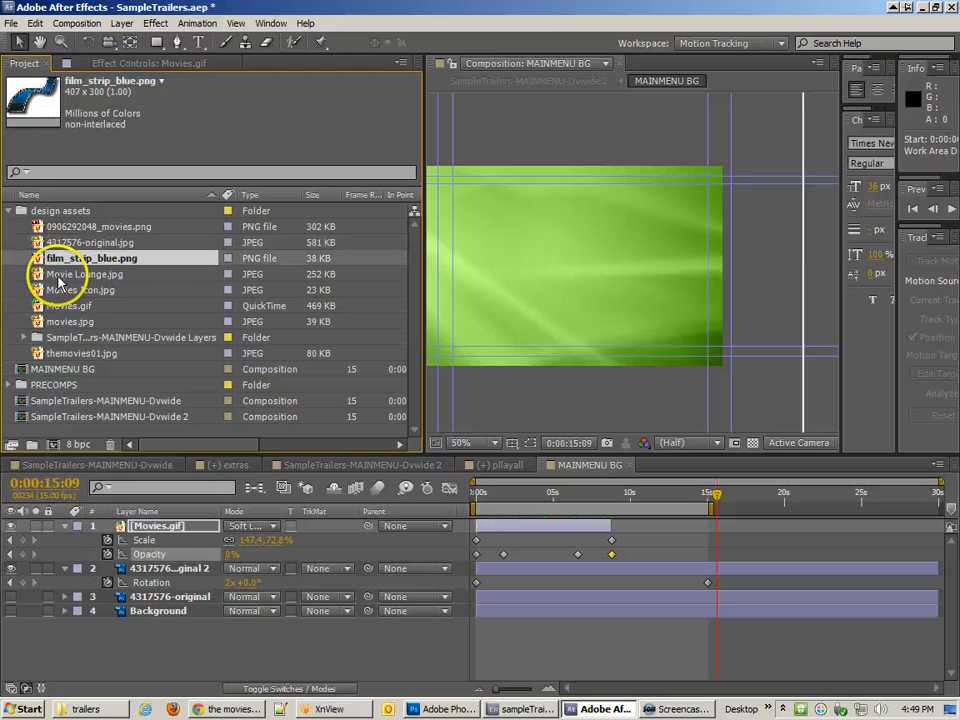
click(58, 276)
click(59, 290)
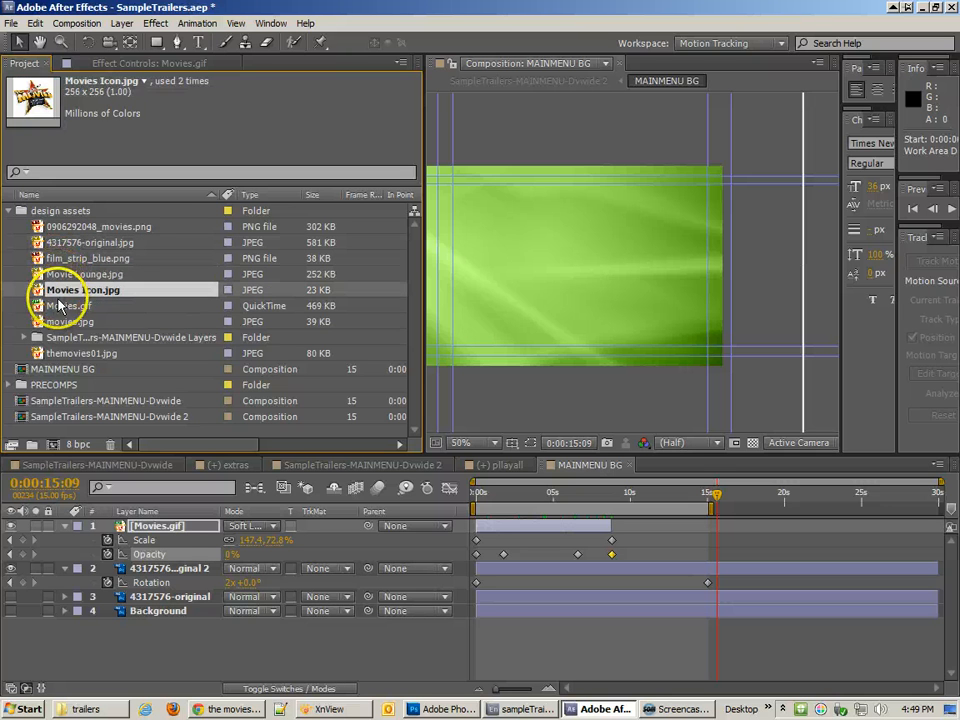
click(61, 305)
click(62, 322)
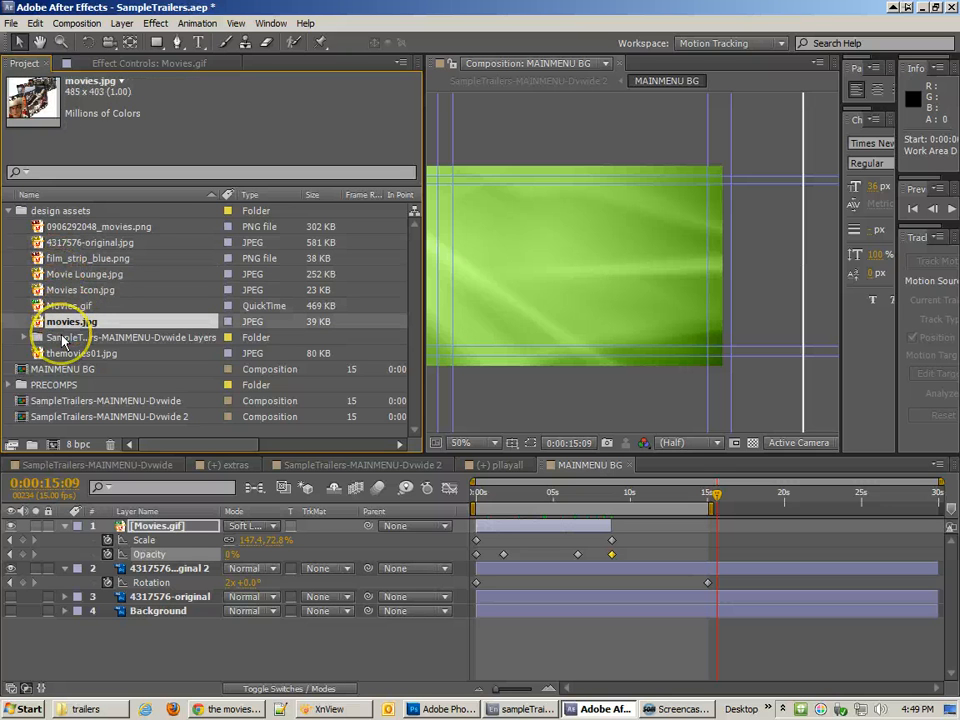
drag(55, 325, 562, 283)
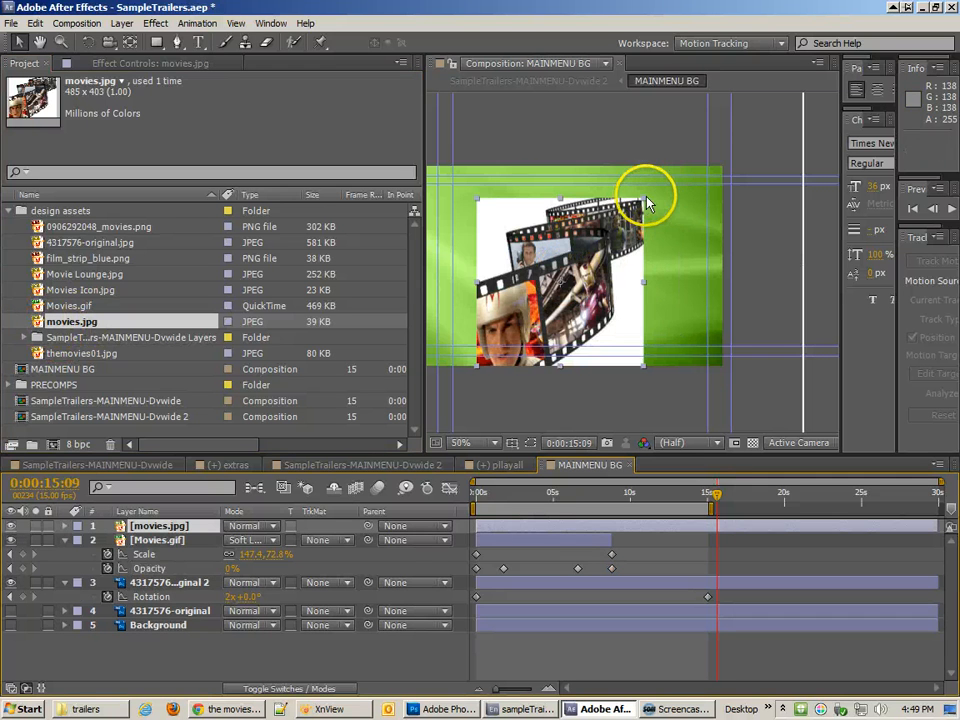
Try to enlarge the movies.jpg layer and reposition it by hand to fill the frame.
drag(643, 200, 760, 290)
key(space)
drag(653, 295, 692, 292)
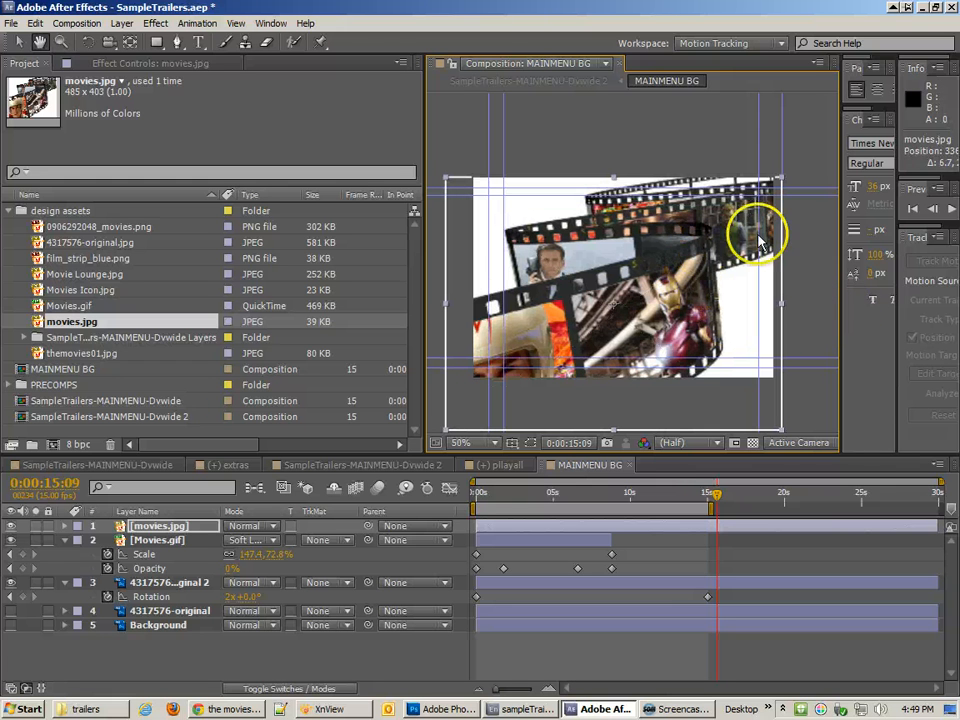
drag(781, 178, 769, 182)
key(ctrl+z)
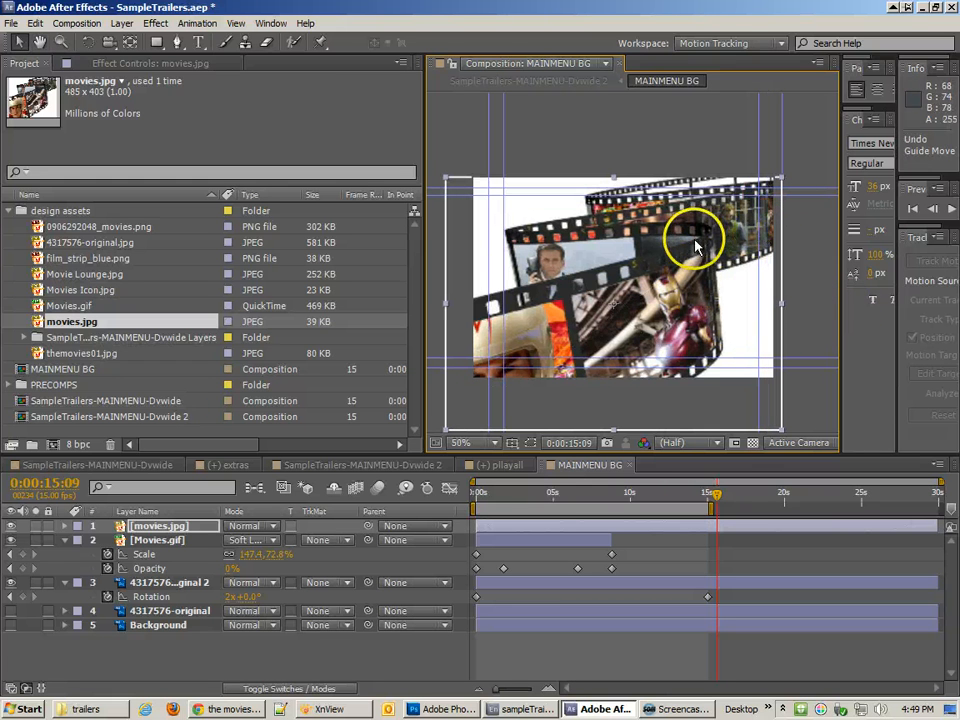
drag(782, 429, 780, 429)
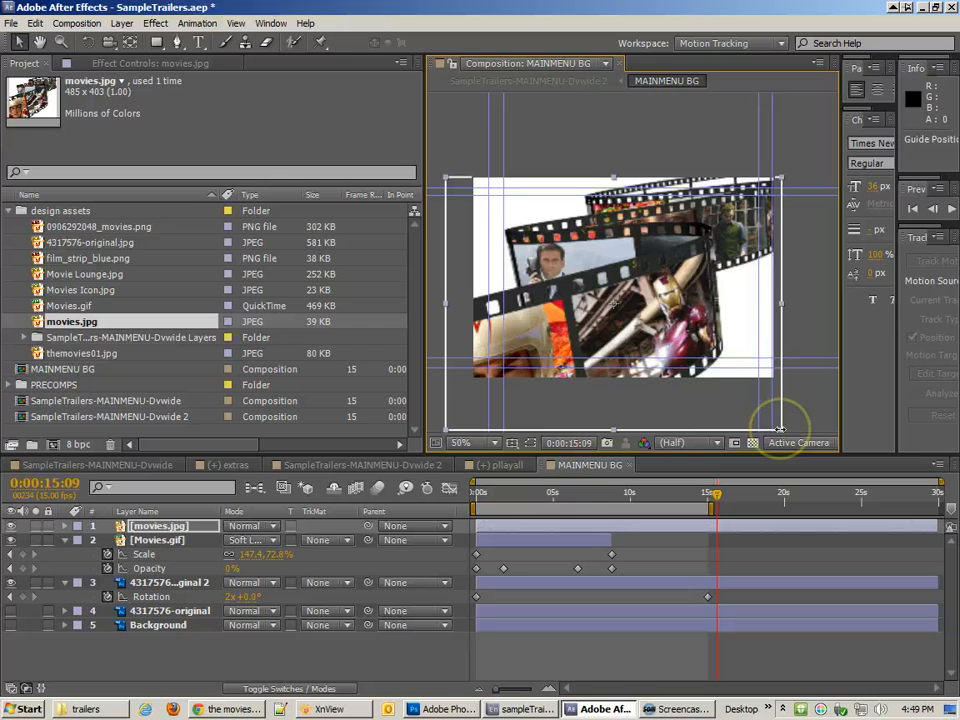
drag(714, 413, 706, 359)
click(446, 137)
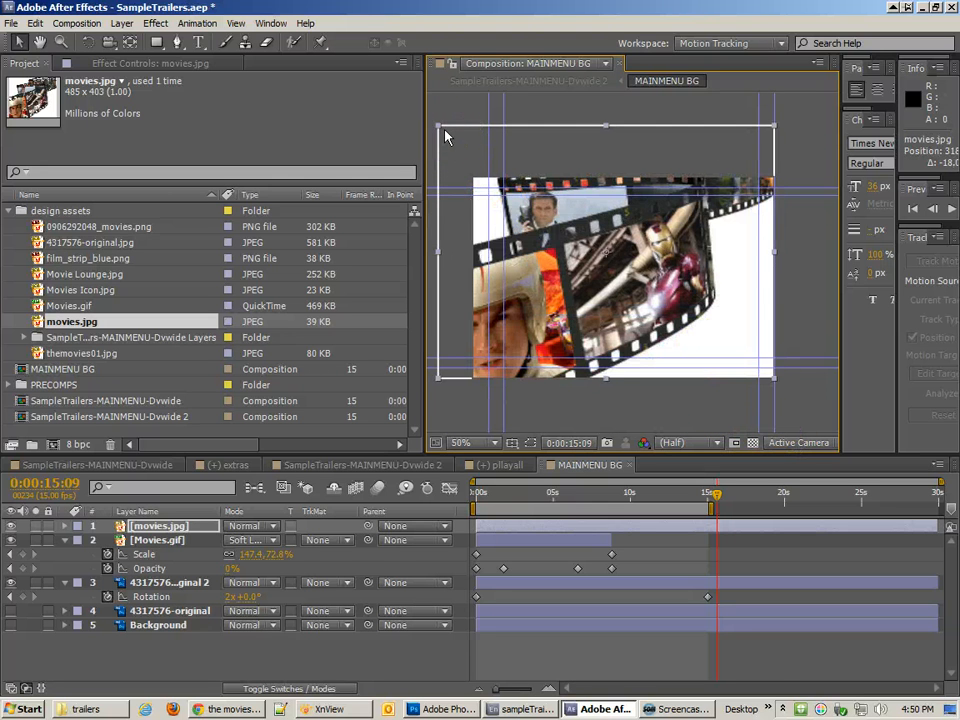
Fit the movies.jpg layer to the composition size, split it at 0:00:15:02, and delete the later part.
key(ctrl+alt+f)
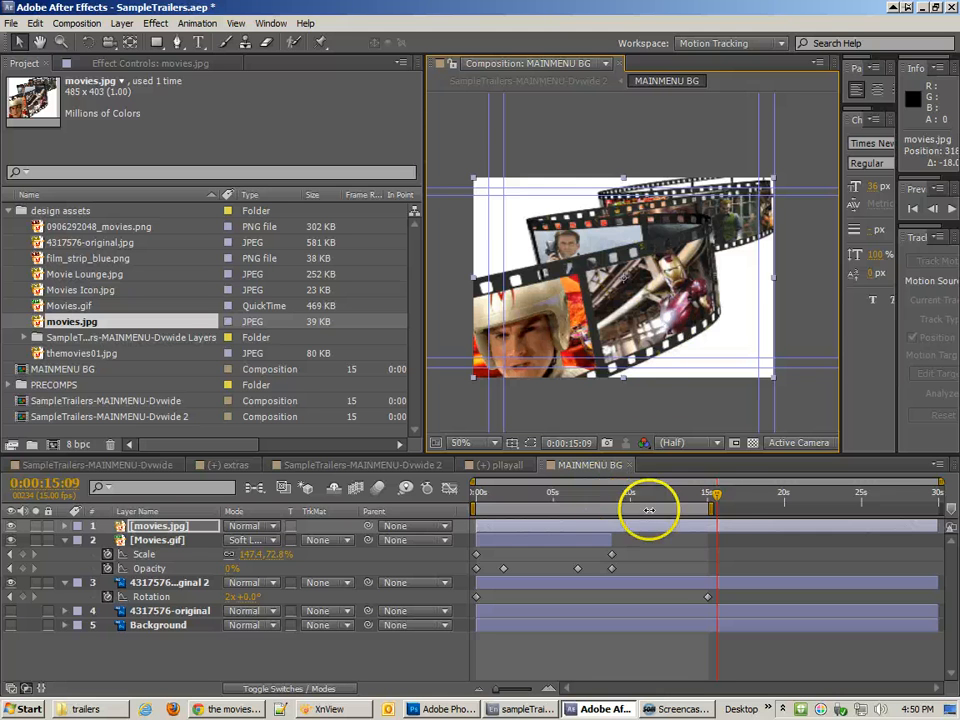
drag(716, 495, 708, 500)
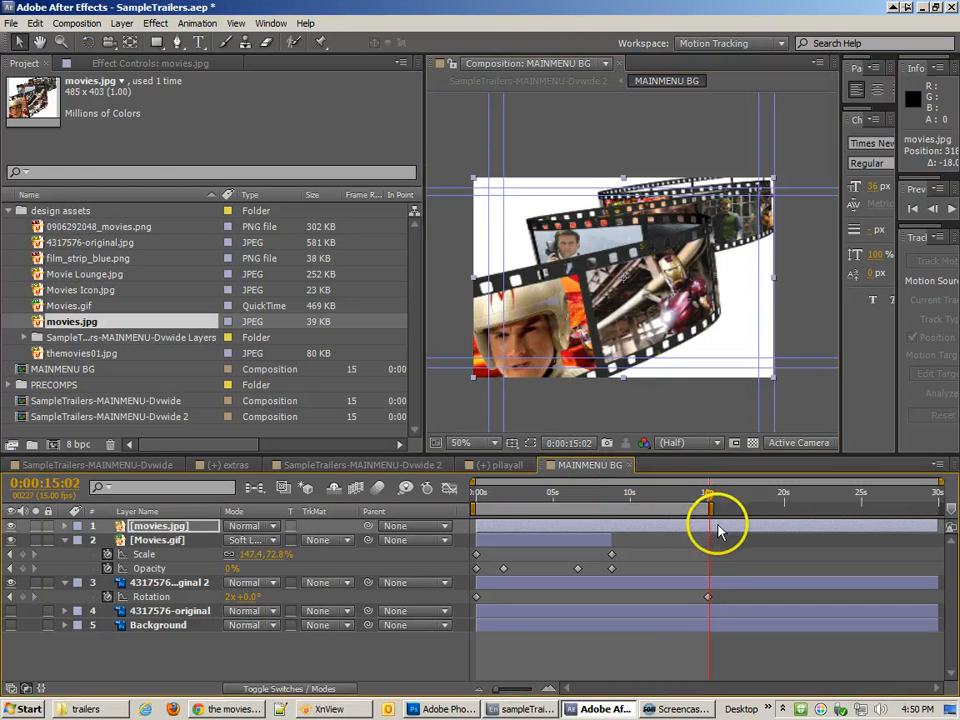
key(ctrl+shift+d)
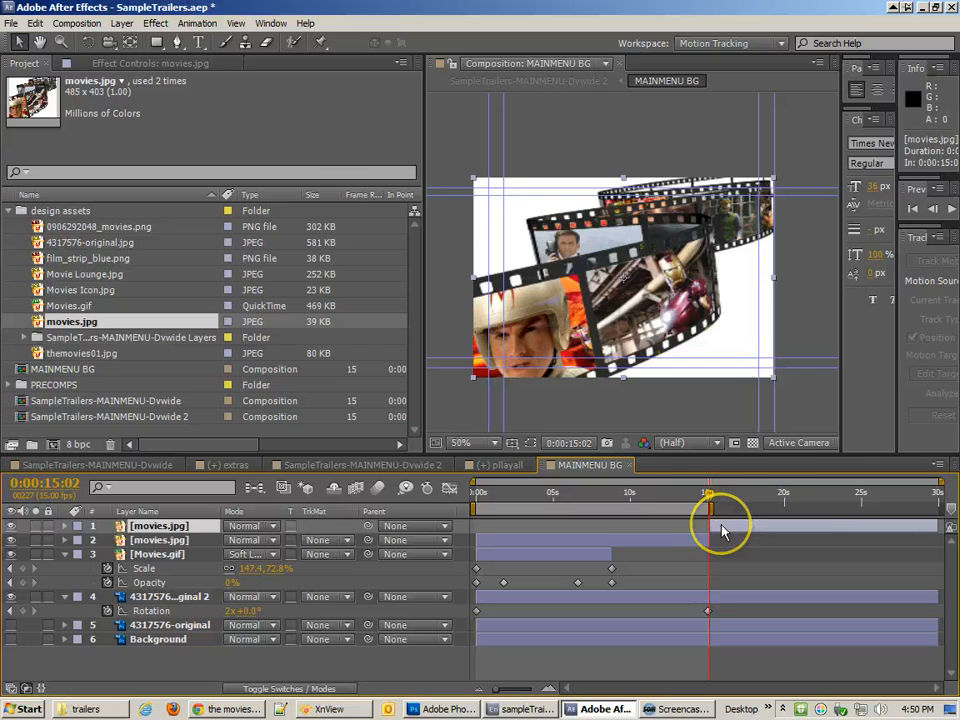
key(Delete)
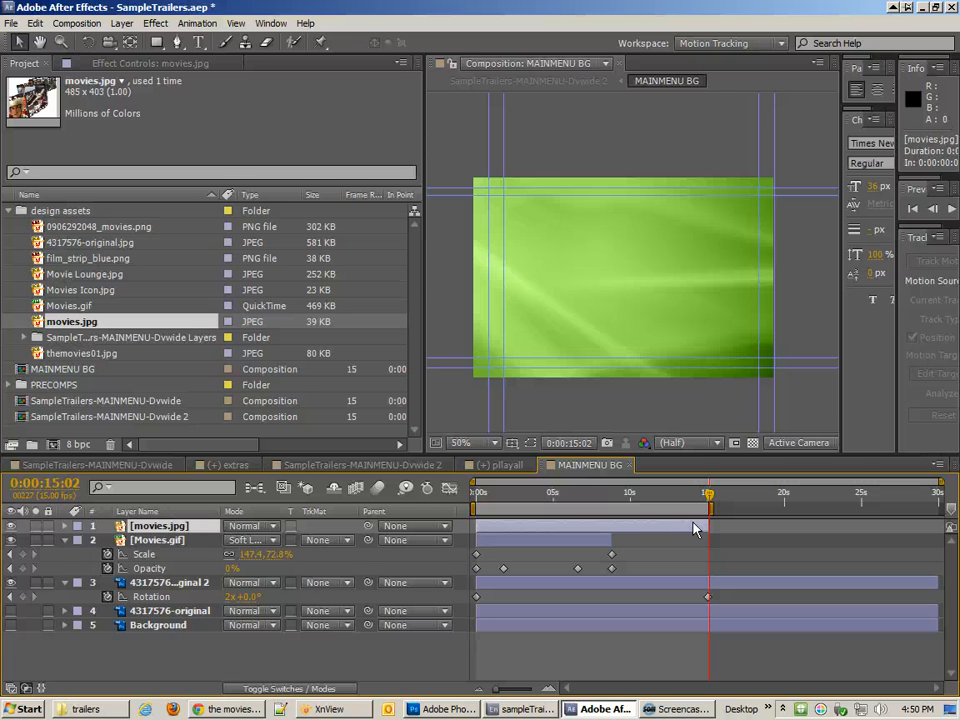
Copy the Movies.gif scale and opacity keyframes and paste them onto the movies.jpg layer at 0:00:00:00.
key(t)
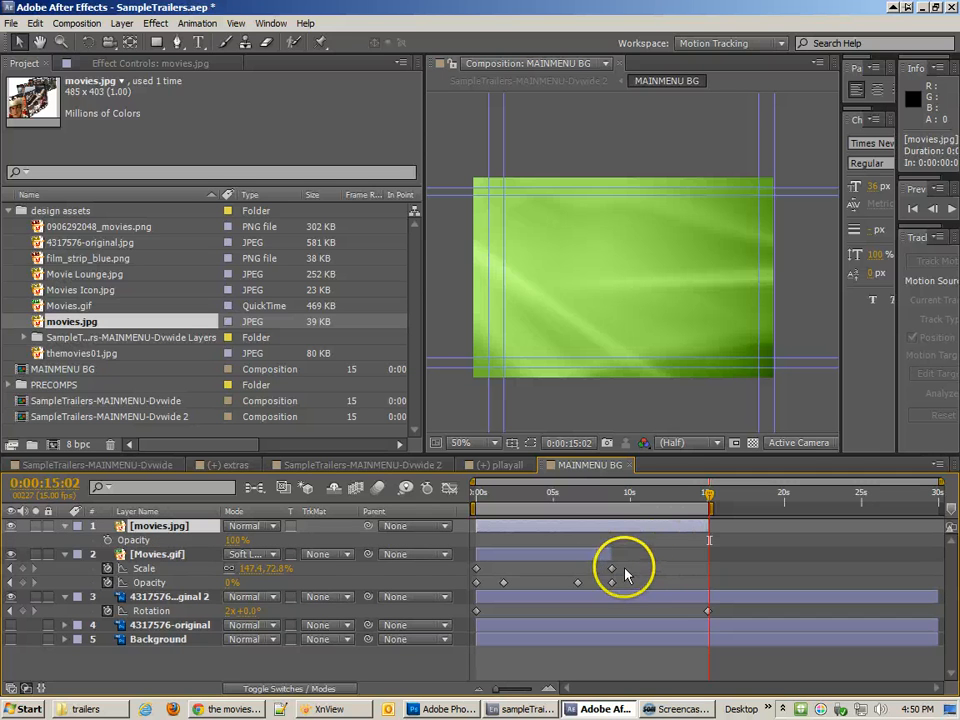
drag(624, 567, 476, 590)
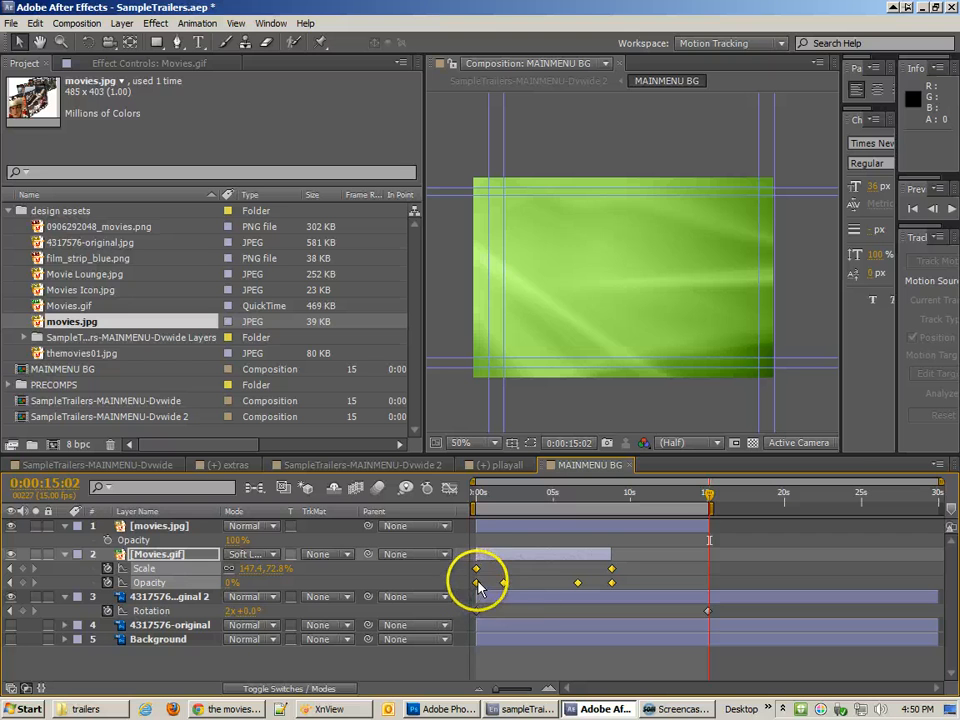
key(ctrl+c)
click(601, 496)
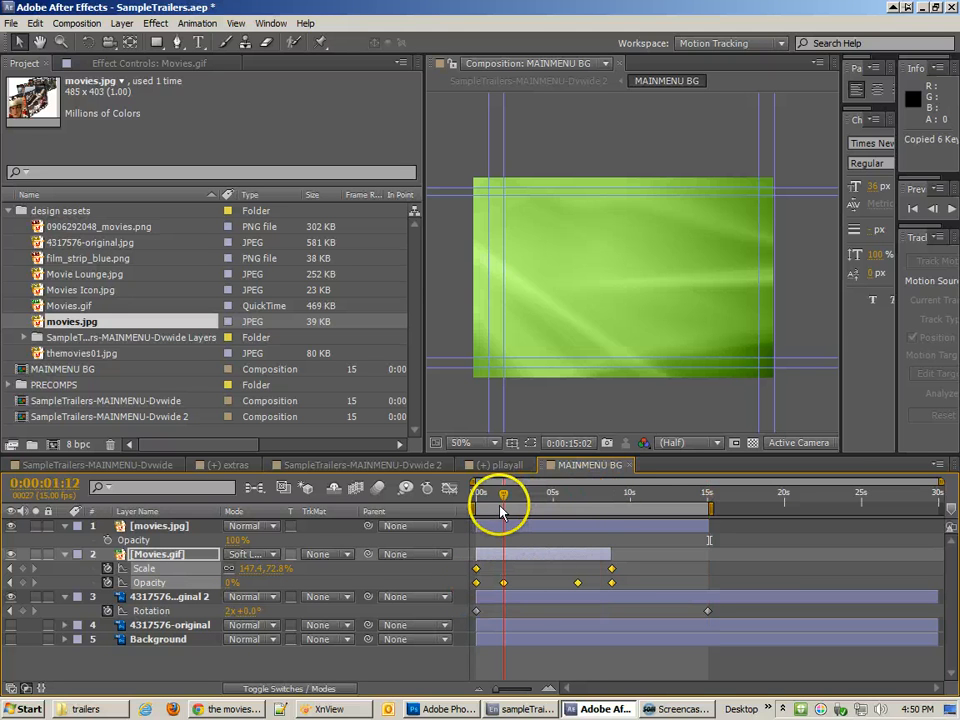
drag(501, 511, 476, 557)
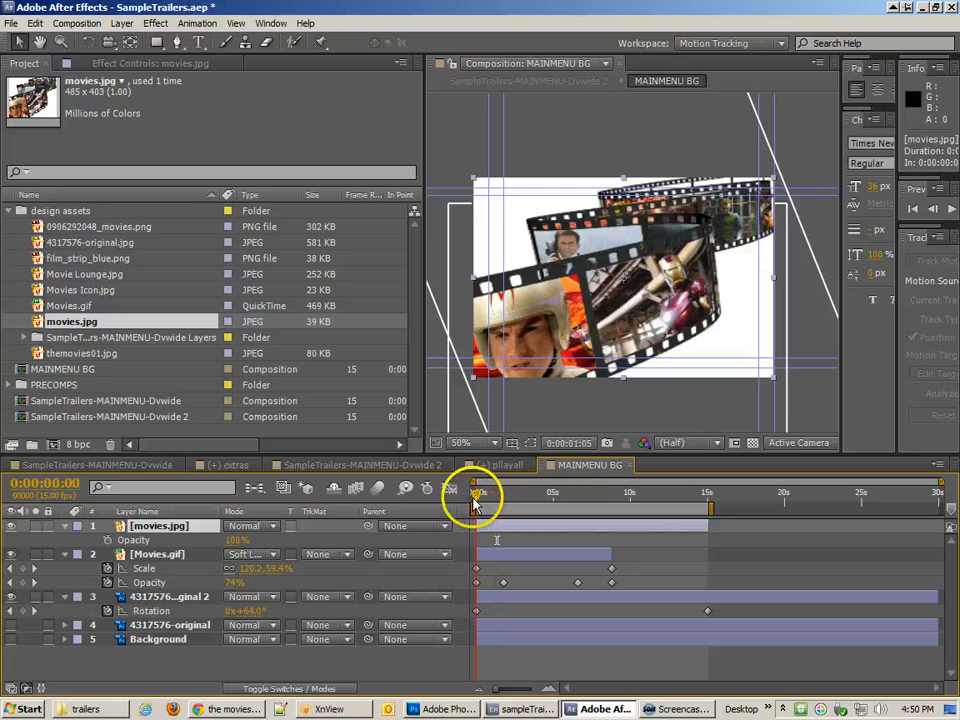
key(ctrl+v)
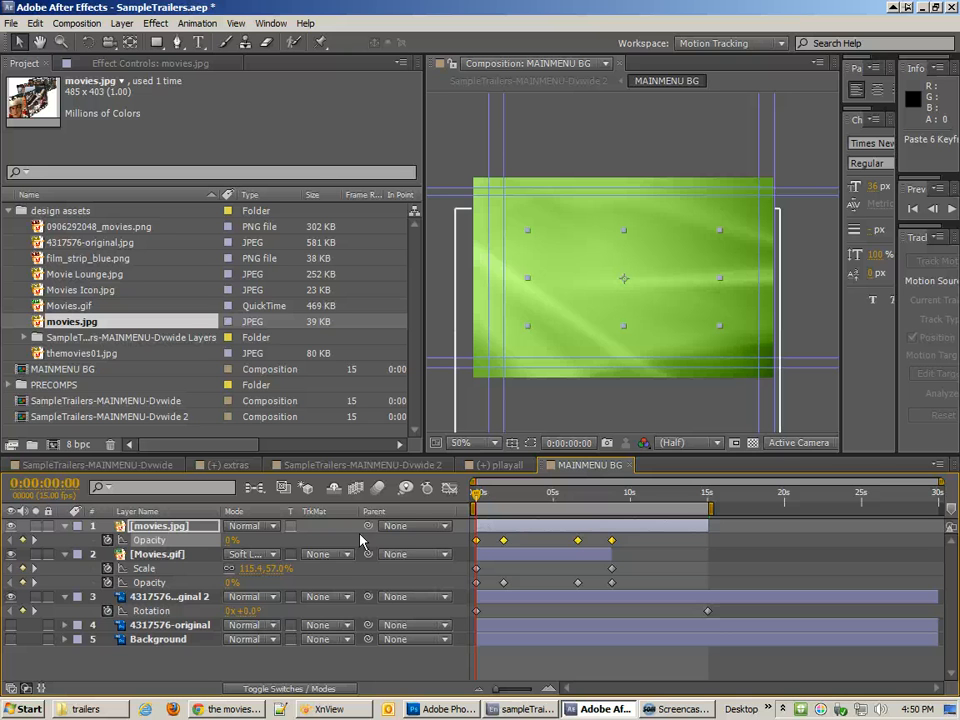
Remove the pasted movies.jpg scale keyframes and add a new one at 0:00:00:00 with the layer fitted to the composition.
key(s)
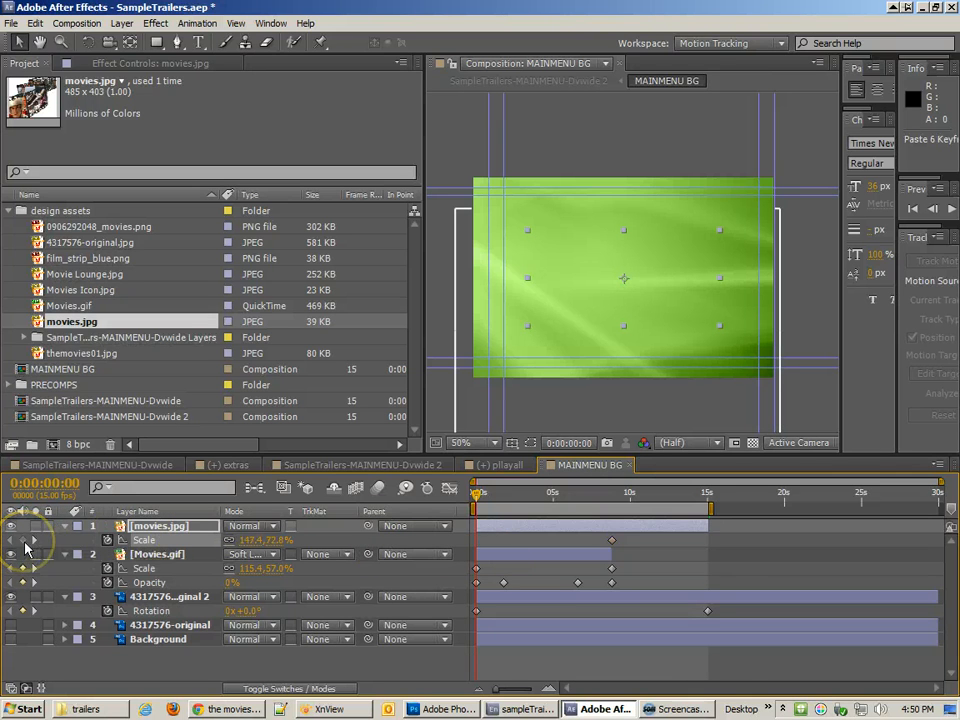
click(24, 541)
click(34, 541)
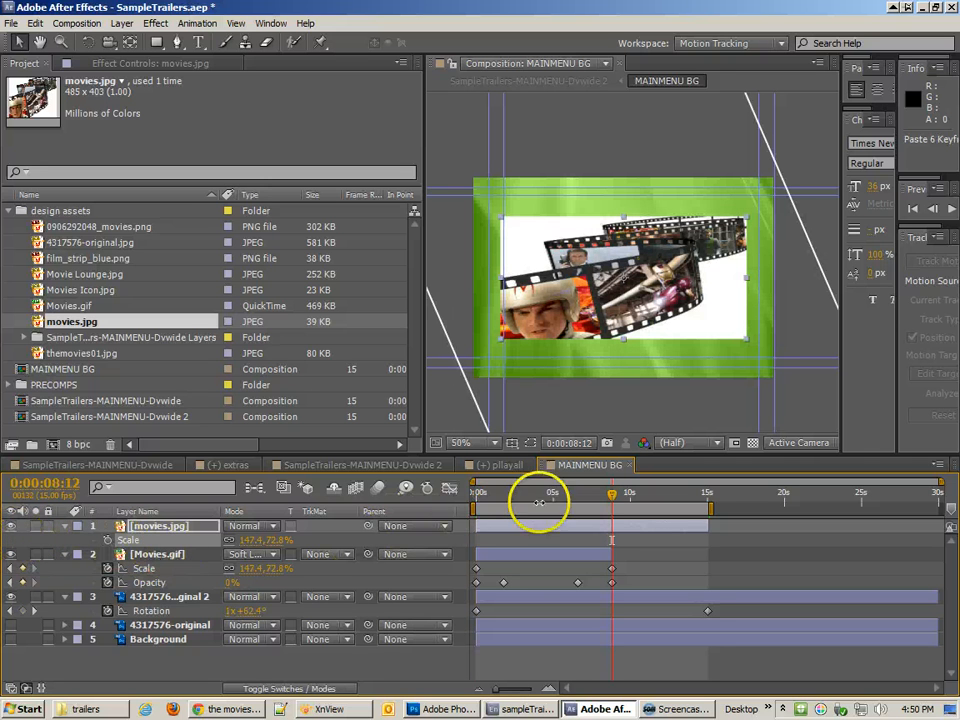
click(537, 493)
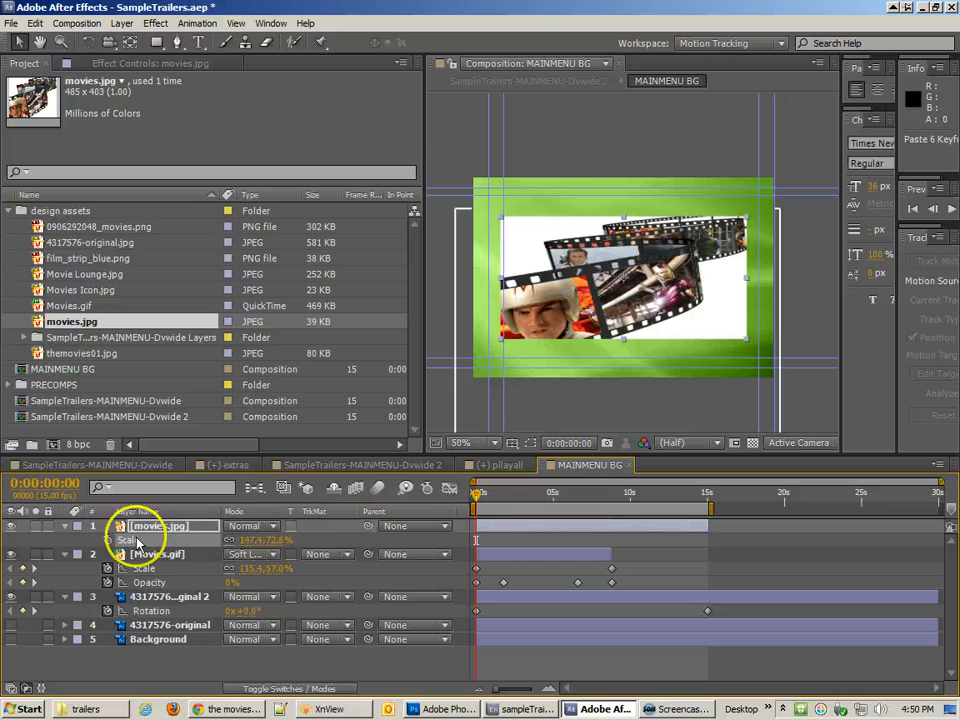
click(107, 540)
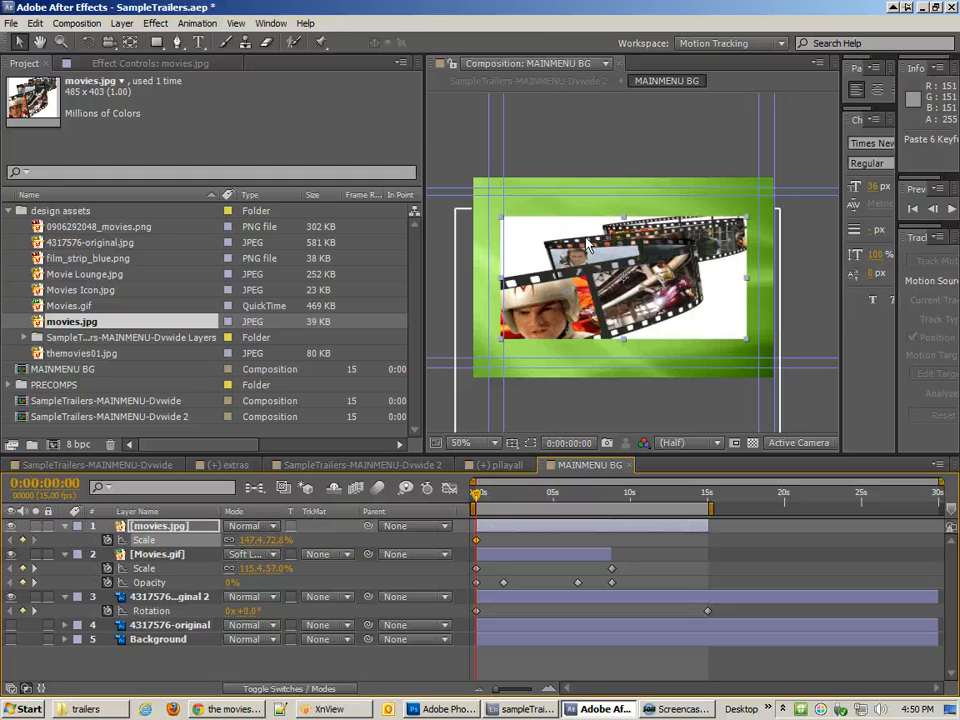
key(ctrl+alt+f)
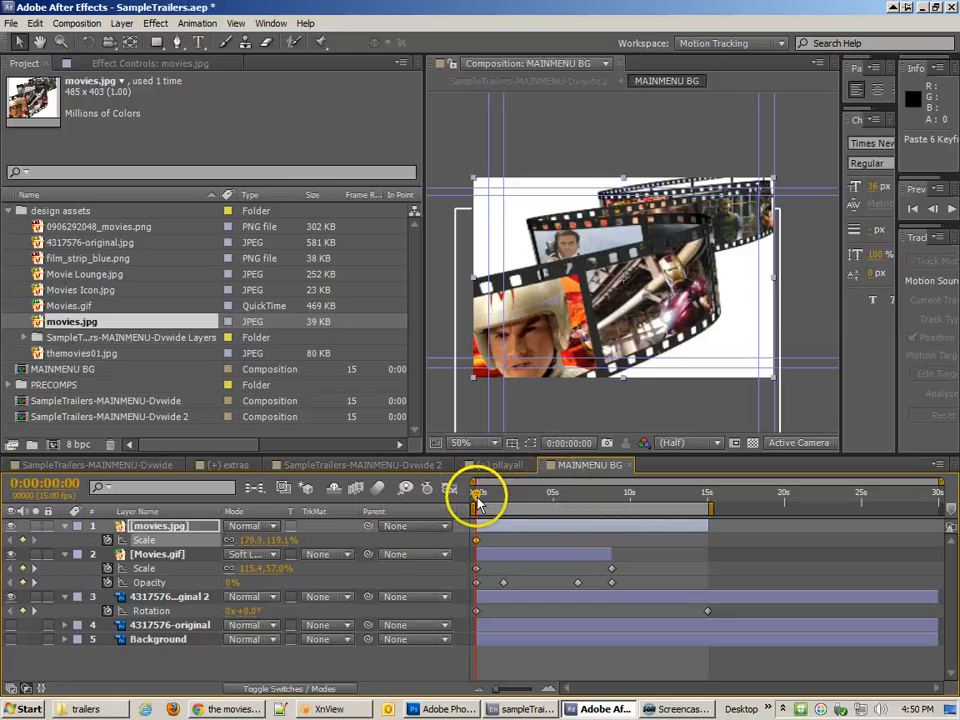
Show the movies.jpg keyframes at 0:00:08:12 and shorten the layer to end just past 10 seconds.
drag(477, 496, 614, 511)
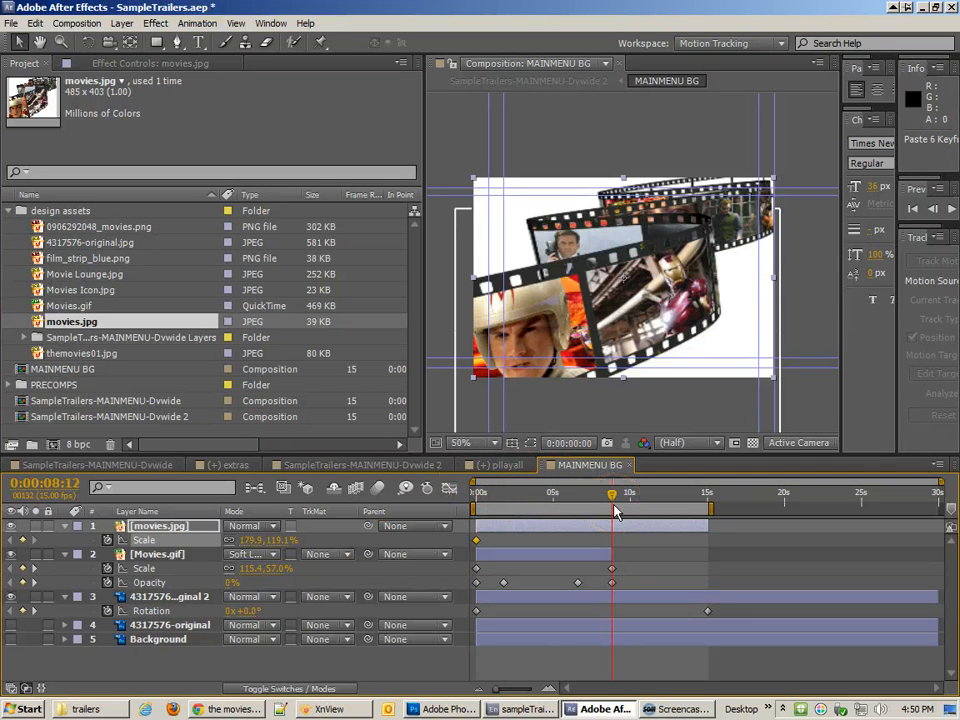
key(u)
key(u)
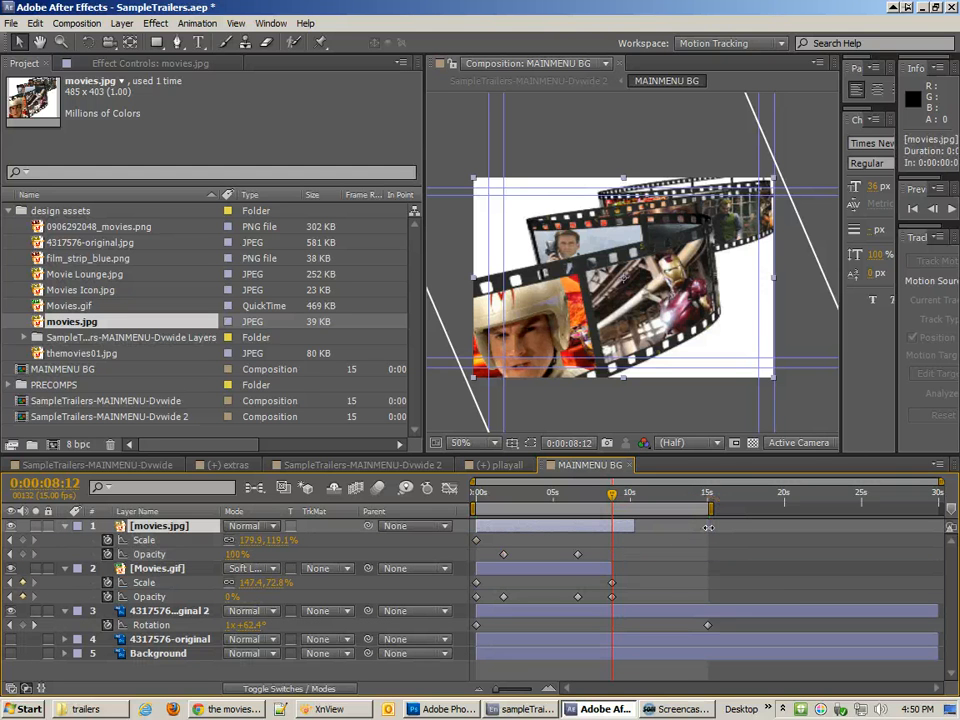
drag(708, 527, 640, 527)
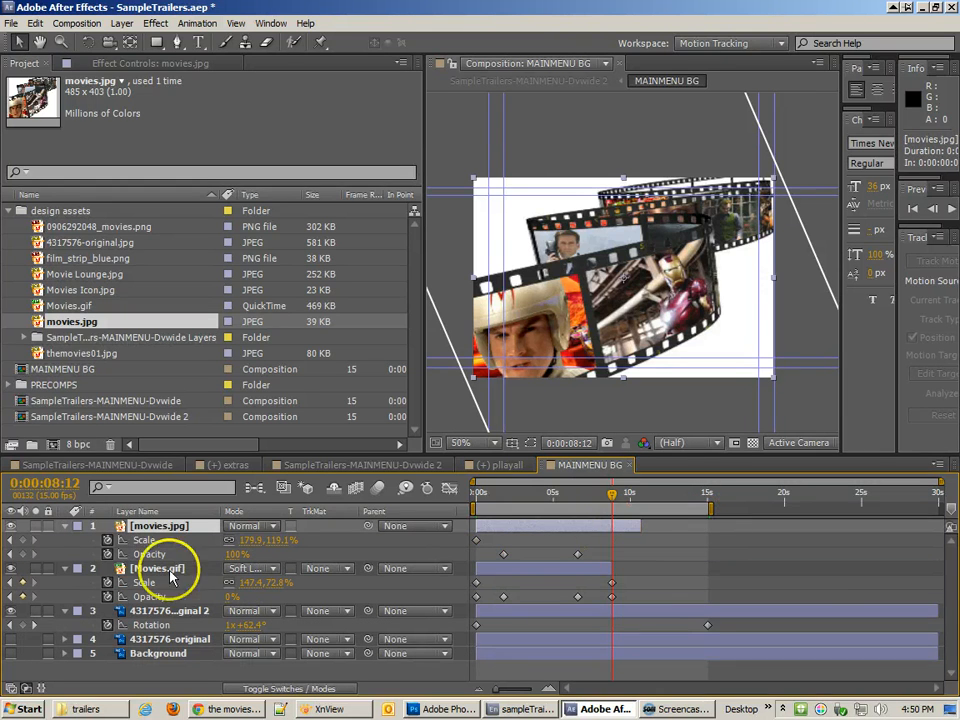
Add movies.jpg opacity keyframes of 0% at 0:00:08:12 and at 0:00:00:00.
click(232, 554)
text(0)
key(Return)
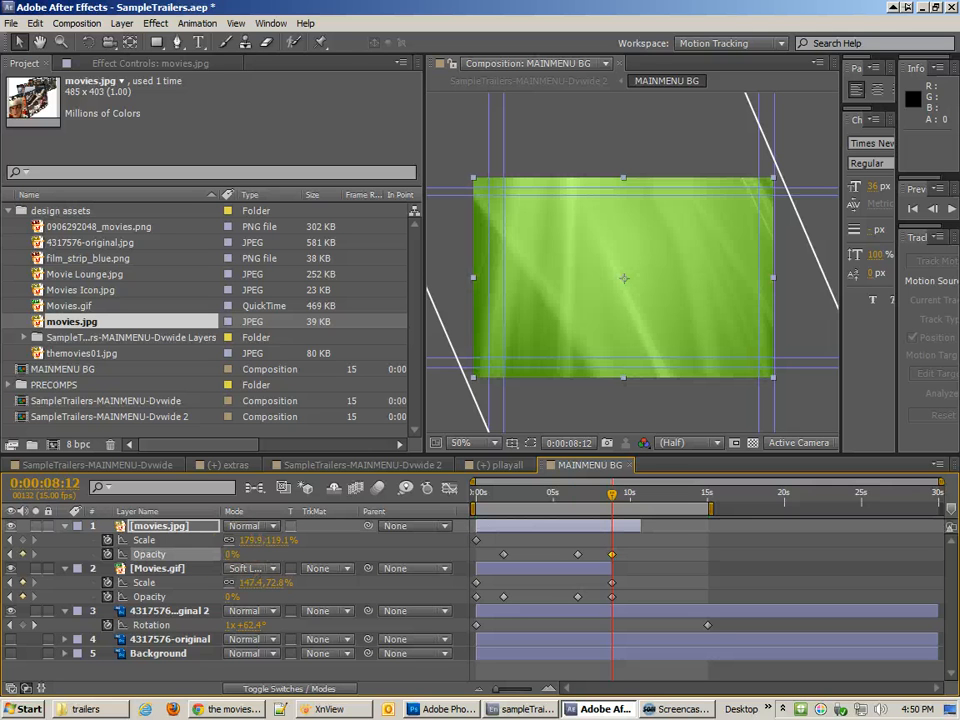
drag(551, 497, 456, 508)
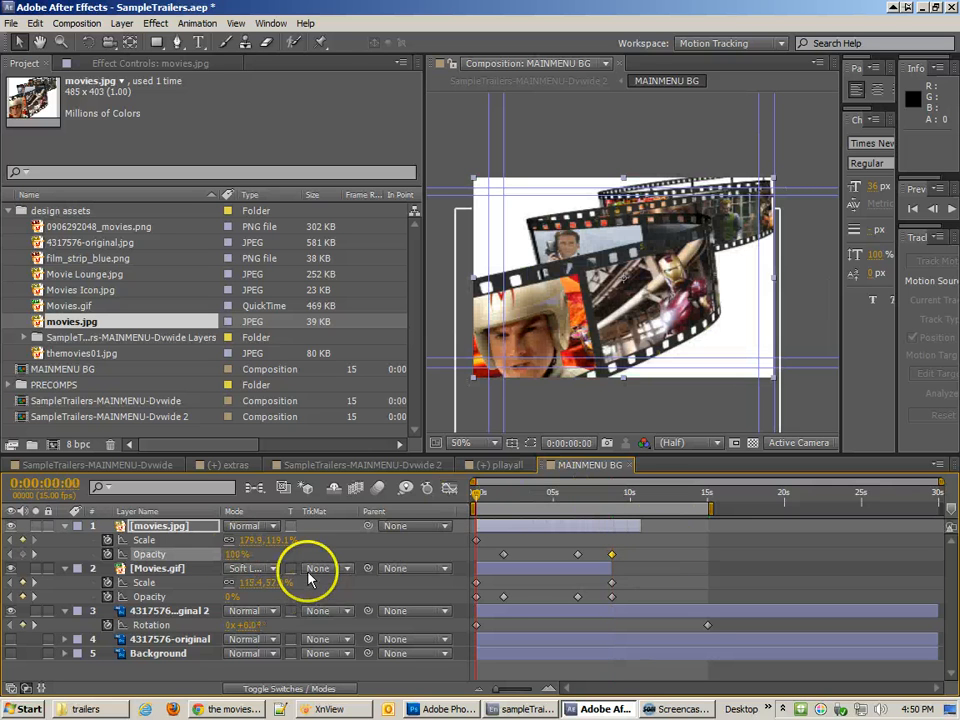
click(238, 555)
text(0)
key(Return)
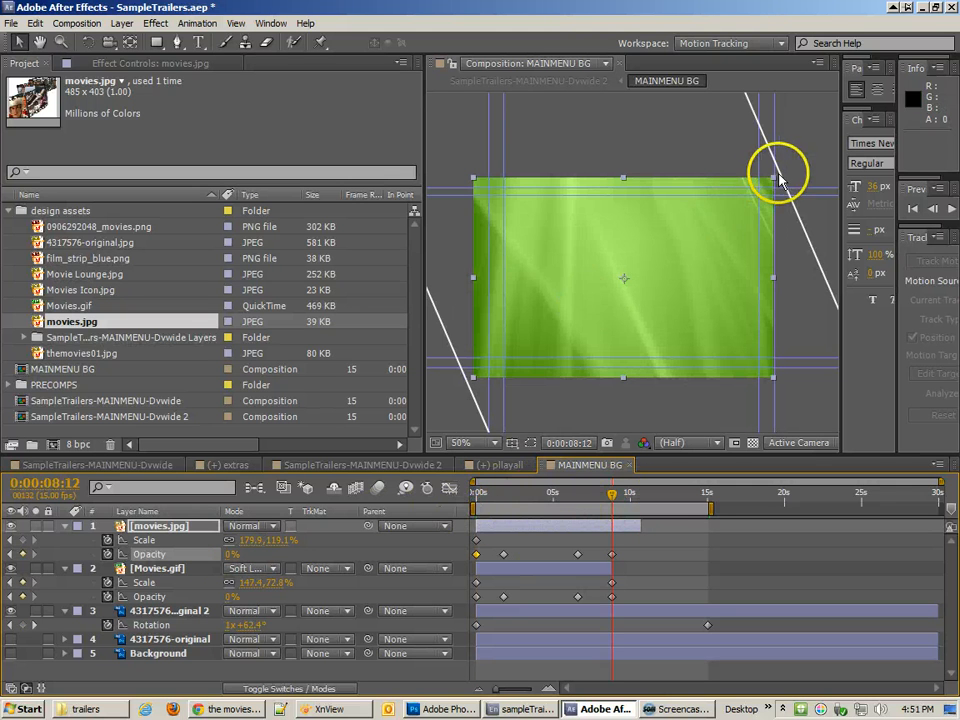
Add a movies.jpg scale keyframe of about 233.9, 143.9% at 0:00:08:12 and set the layer's blending mode to Soft Light.
drag(773, 179, 818, 162)
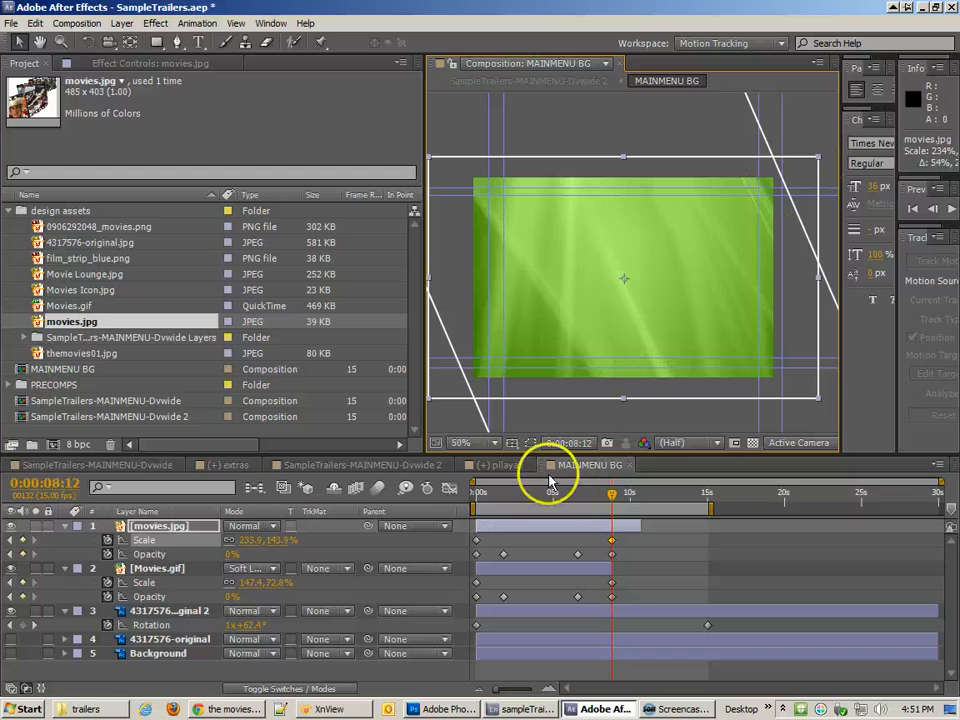
click(579, 495)
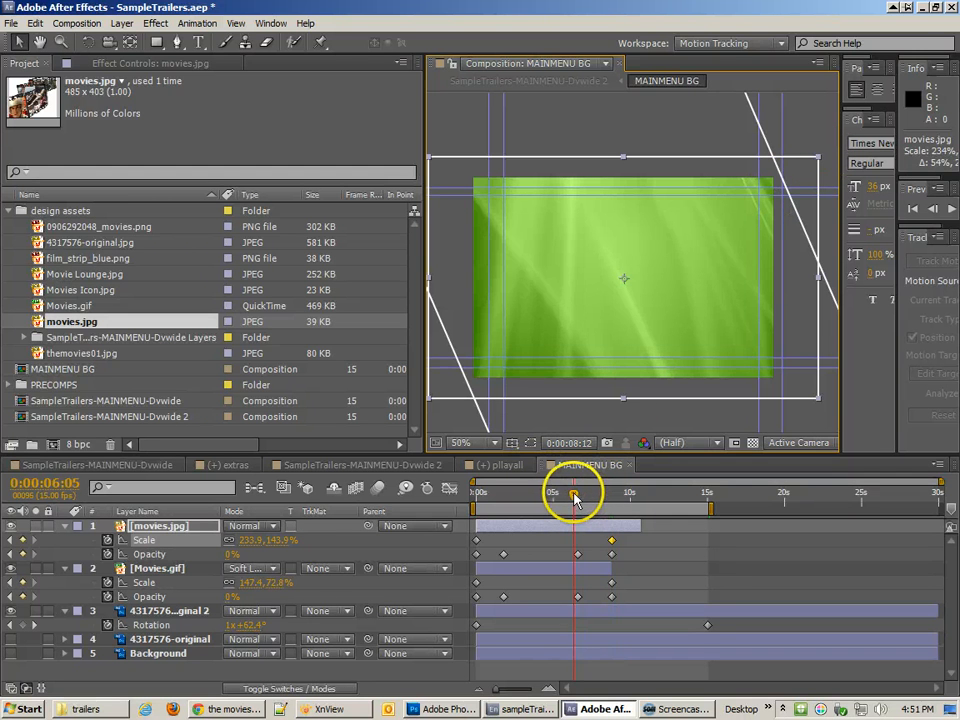
drag(575, 500, 553, 498)
click(259, 526)
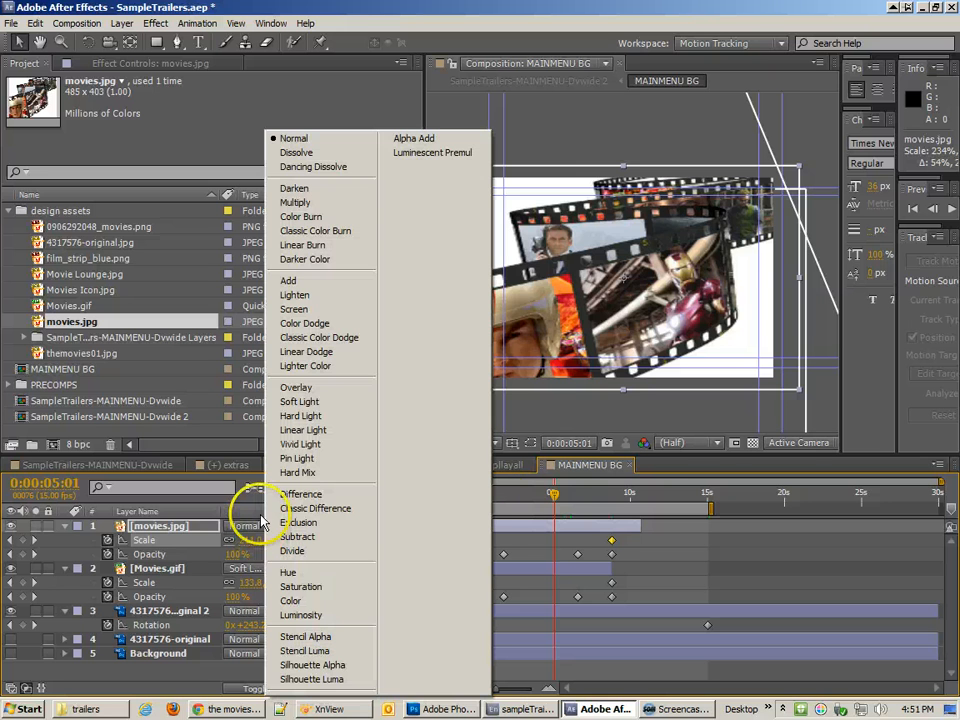
click(317, 400)
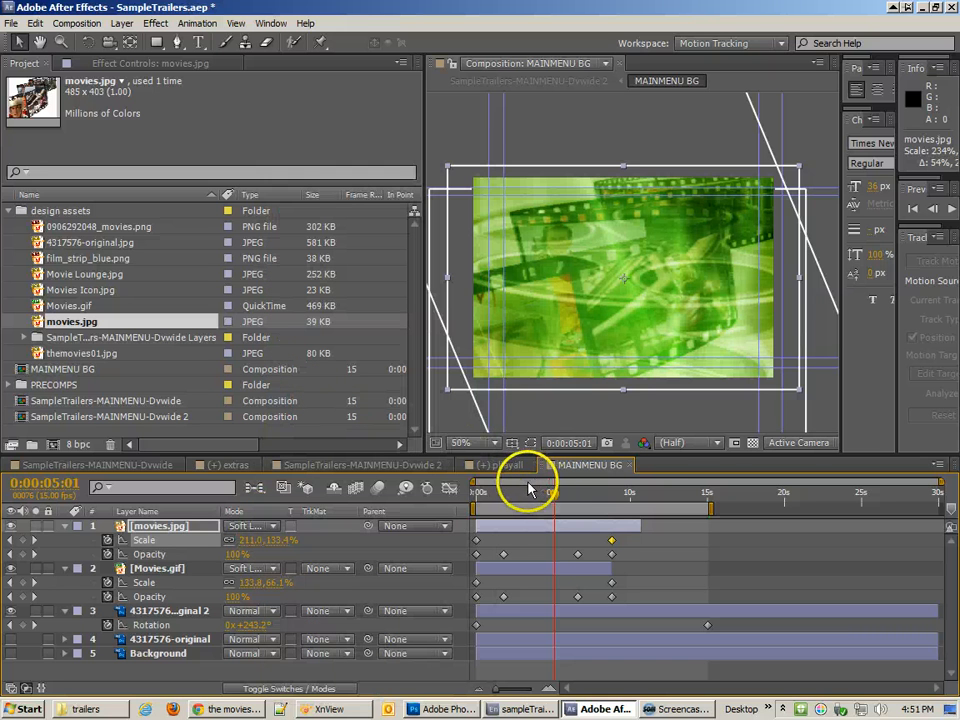
Shift the movies.jpg layer to start at about 0:00:06 and trim its end to 0:00:15:01.
drag(516, 490, 575, 532)
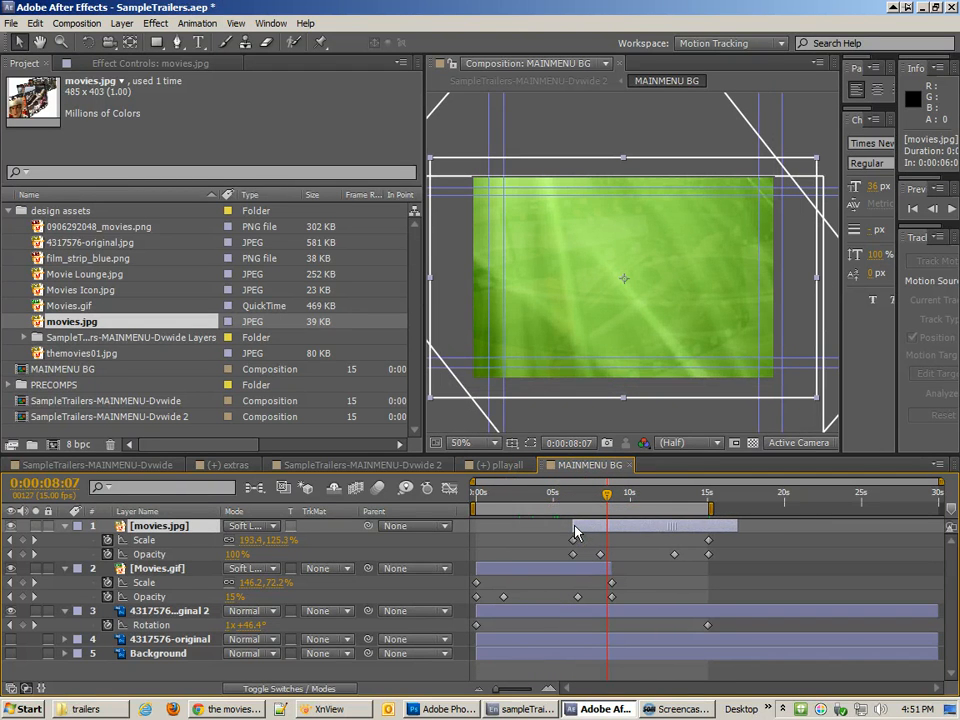
drag(697, 497, 710, 500)
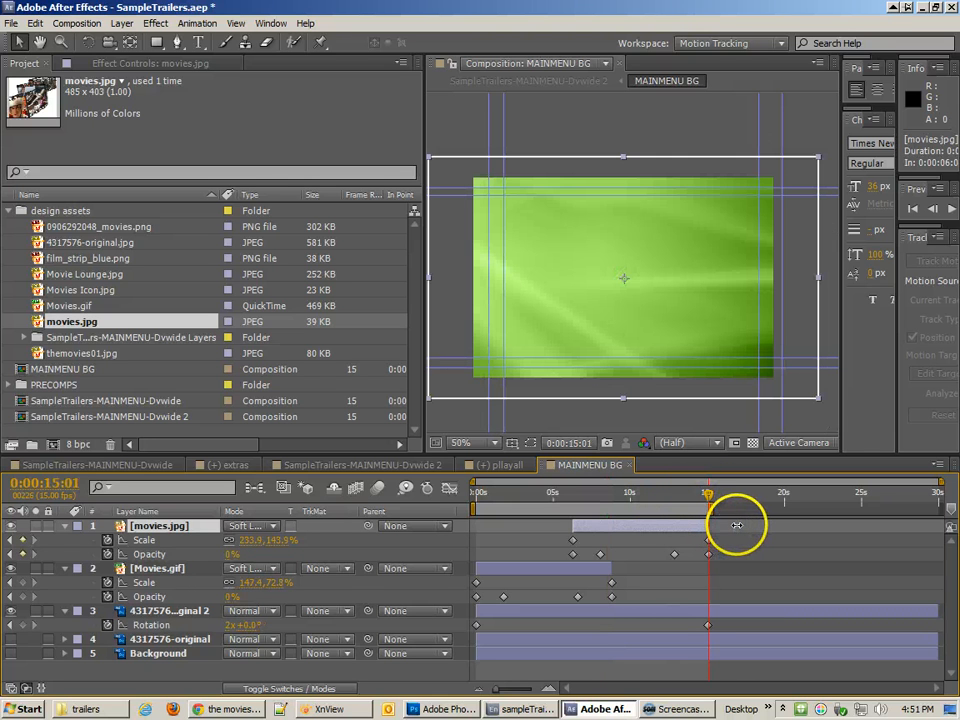
mouse_move(707, 497)
mouse_down()
mouse_move(520, 574)
mouse_move(454, 579)
mouse_move(457, 535)
mouse_move(489, 550)
mouse_move(480, 548)
mouse_move(677, 530)
mouse_move(711, 507)
mouse_move(596, 514)
mouse_move(570, 505)
mouse_up()
key(n)
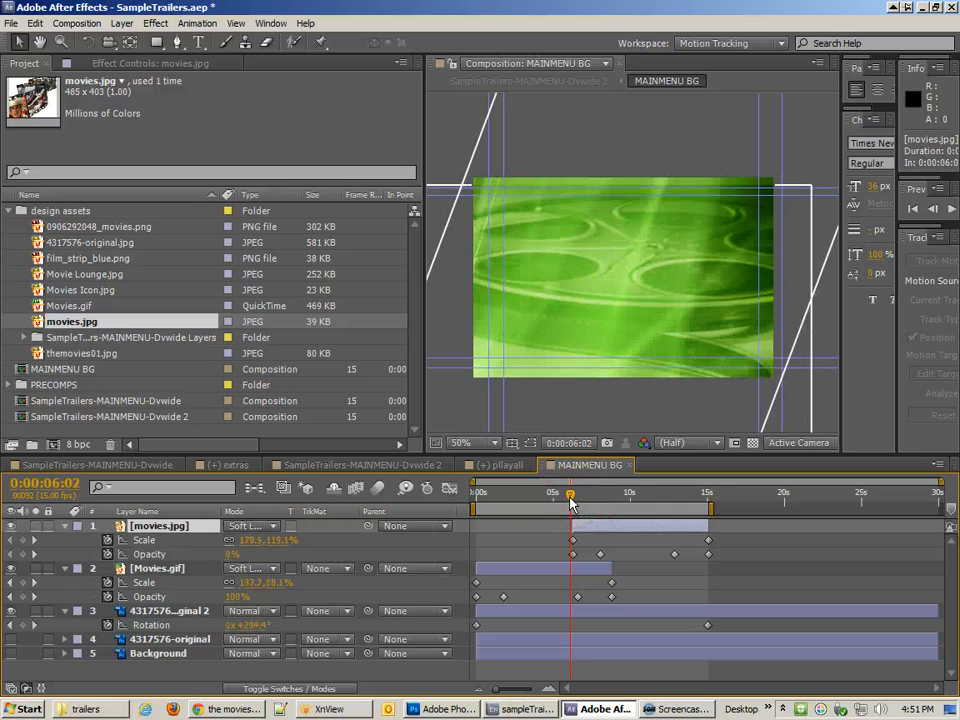
Save the project with the time at the start, and create a renders folder inside assests for the MAINMENU BG movie output.
click(476, 507)
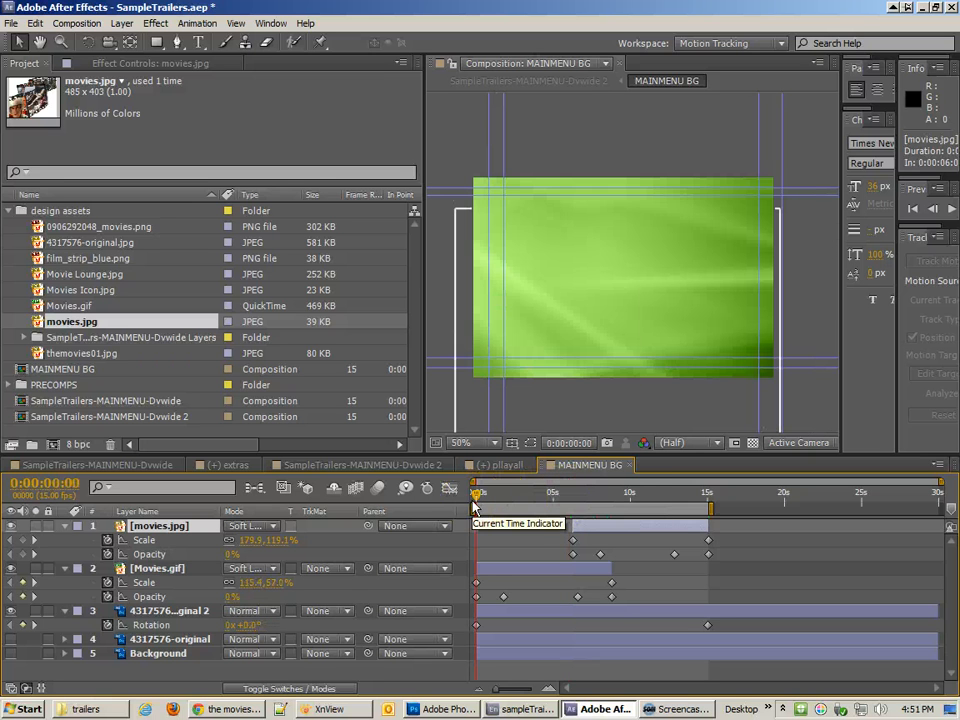
key(ctrl+s)
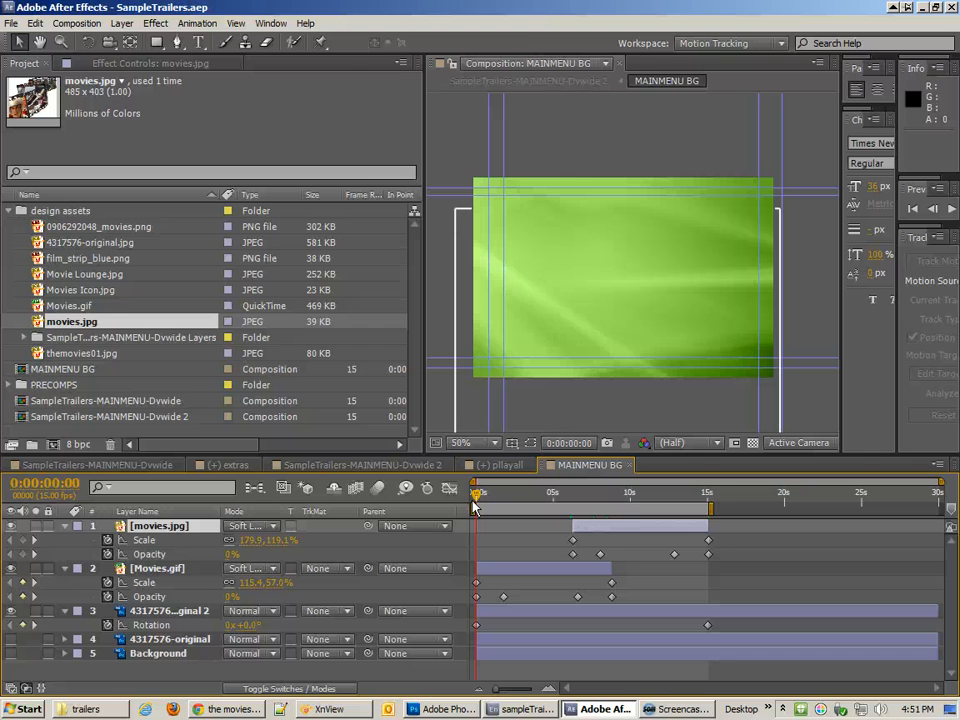
key(ctrl+m)
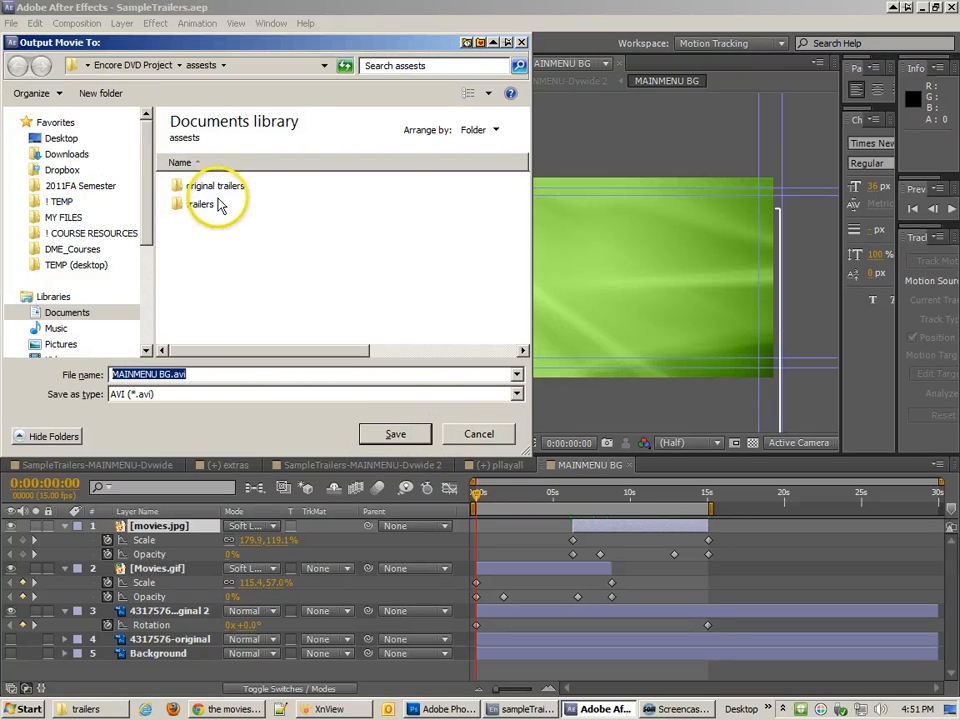
click(214, 236)
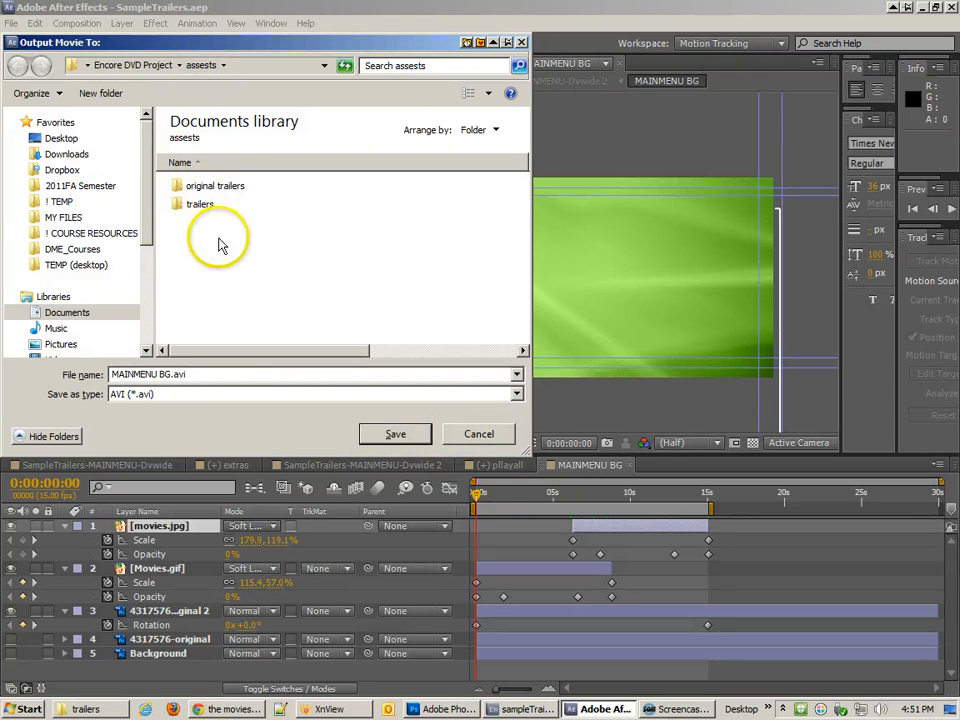
right_click(232, 307)
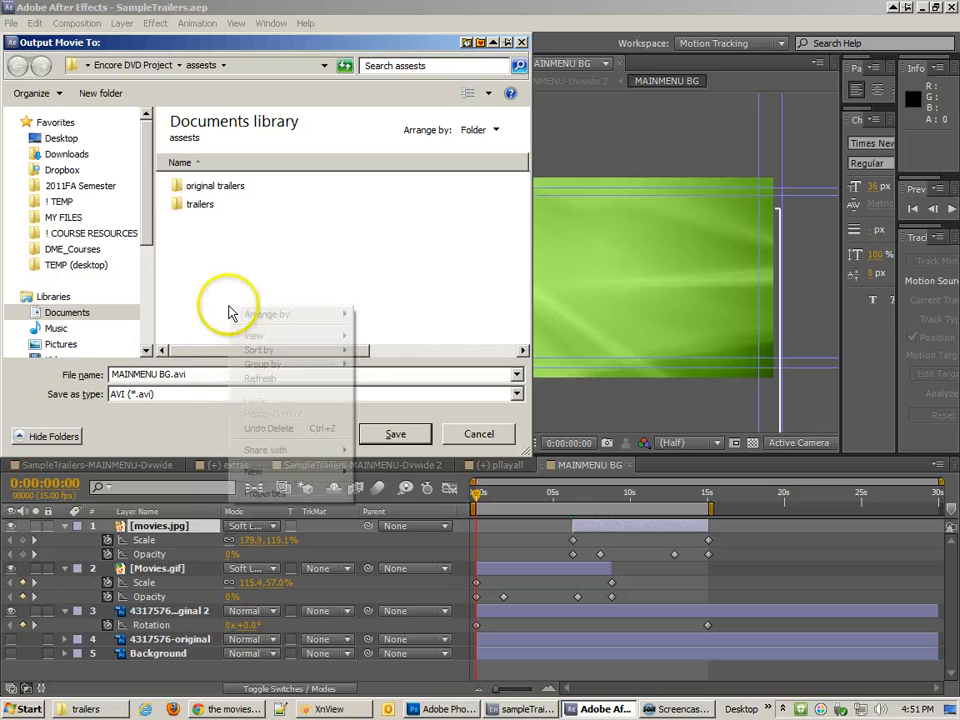
mouse_move(297, 472)
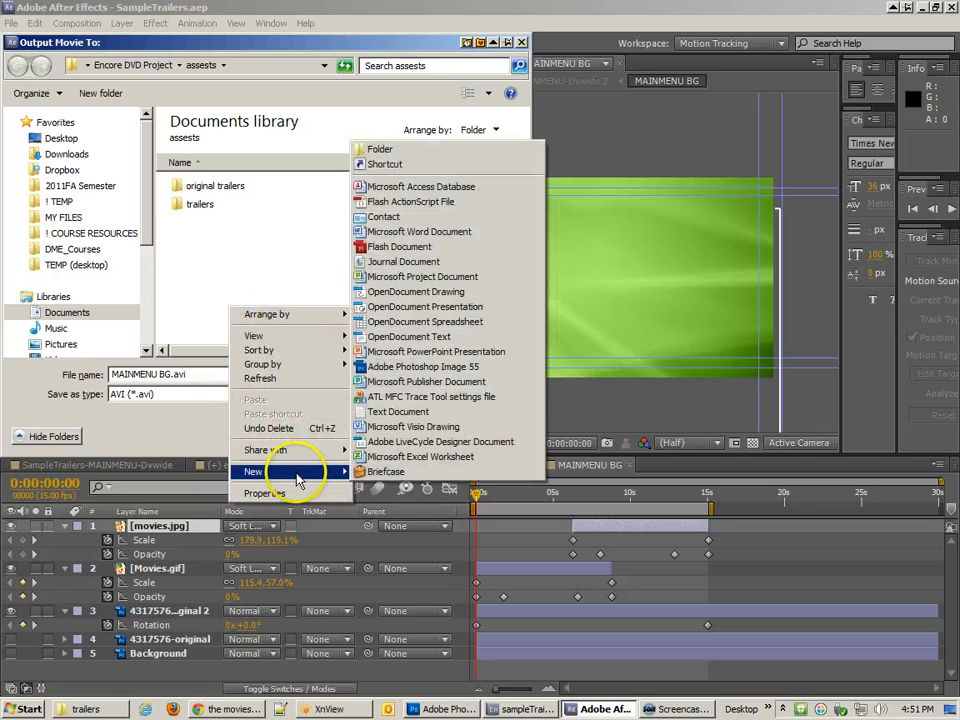
click(387, 149)
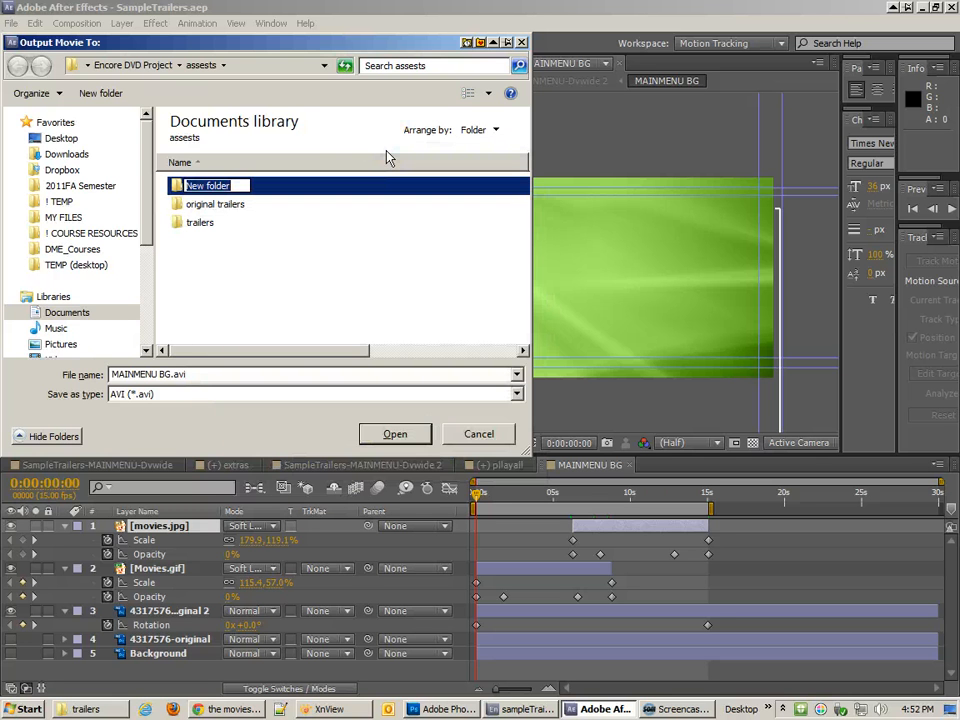
text(renders)
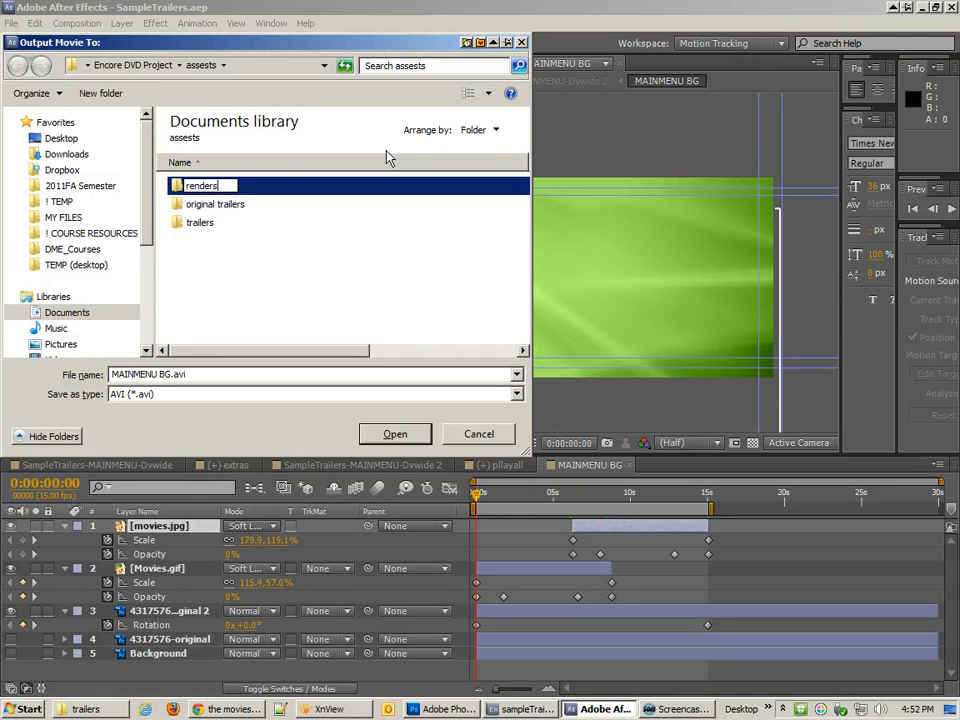
key(Return)
Queue MAINMENU BG for rendering to the renders folder with the output file name MAINMENU BG ANIM.avi.
double_click(200, 205)
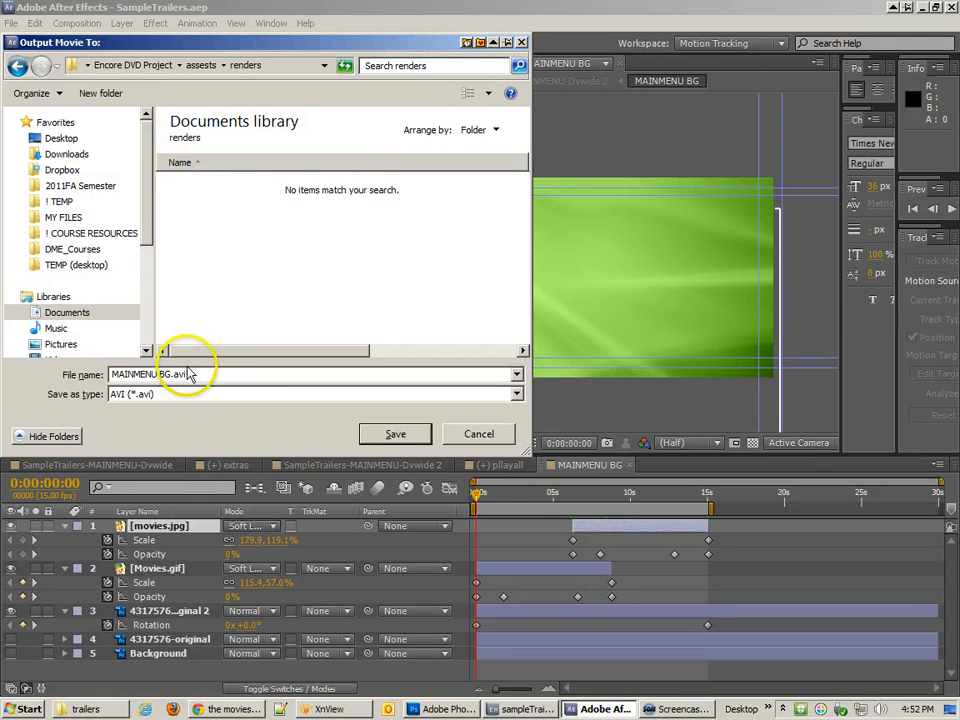
click(203, 376)
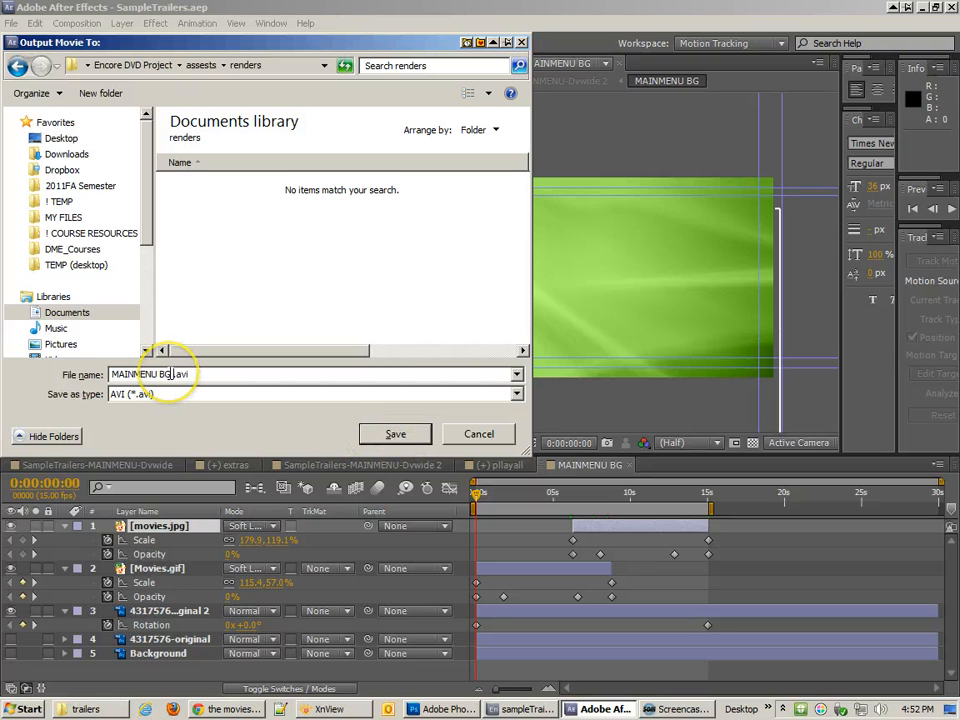
text(ANIM)
key(Return)
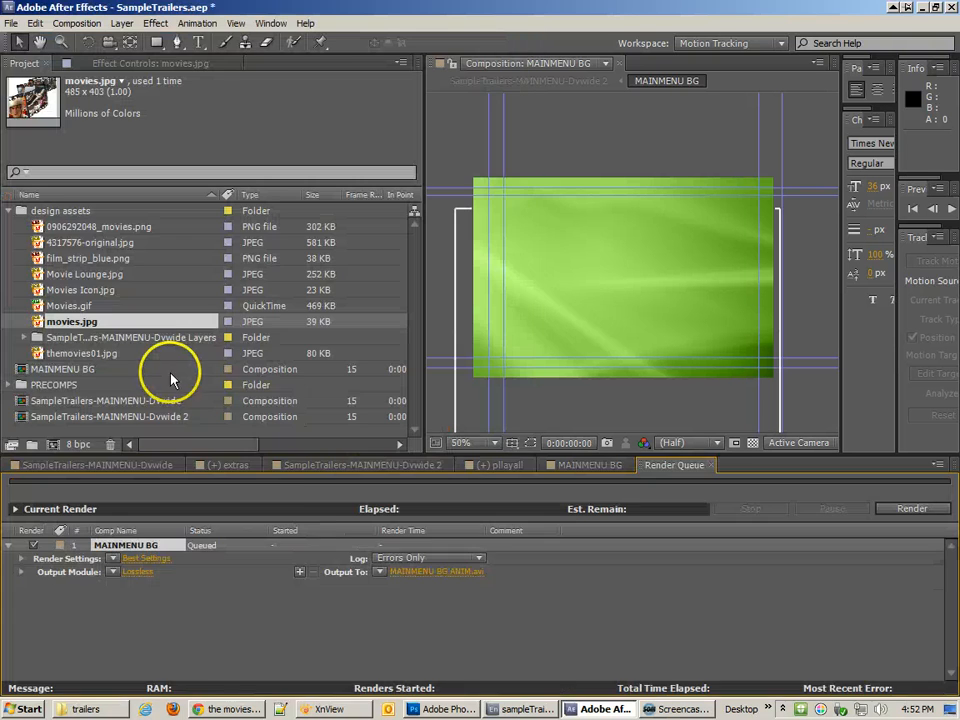
Set the queued MAINMENU BG output module to MPEG2-DVD and disable its audio output.
click(115, 573)
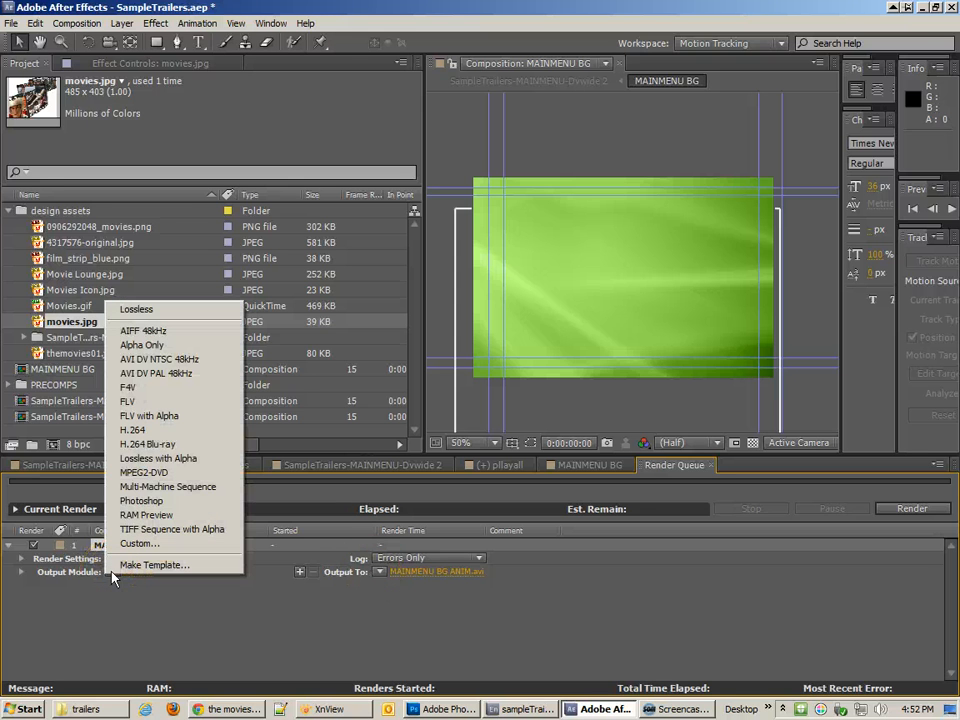
click(138, 472)
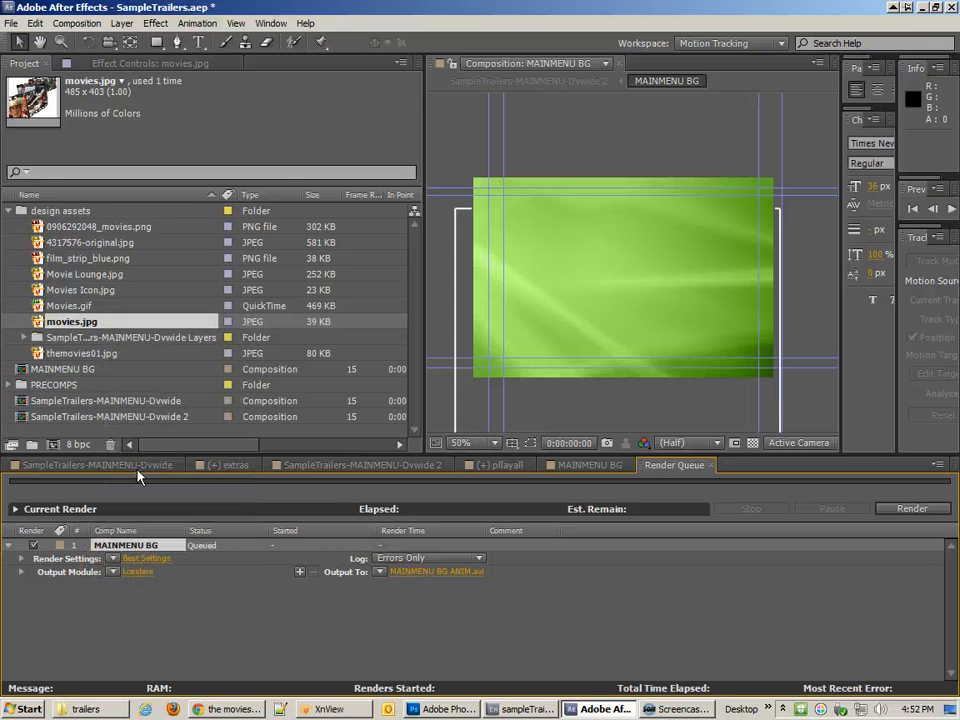
click(150, 572)
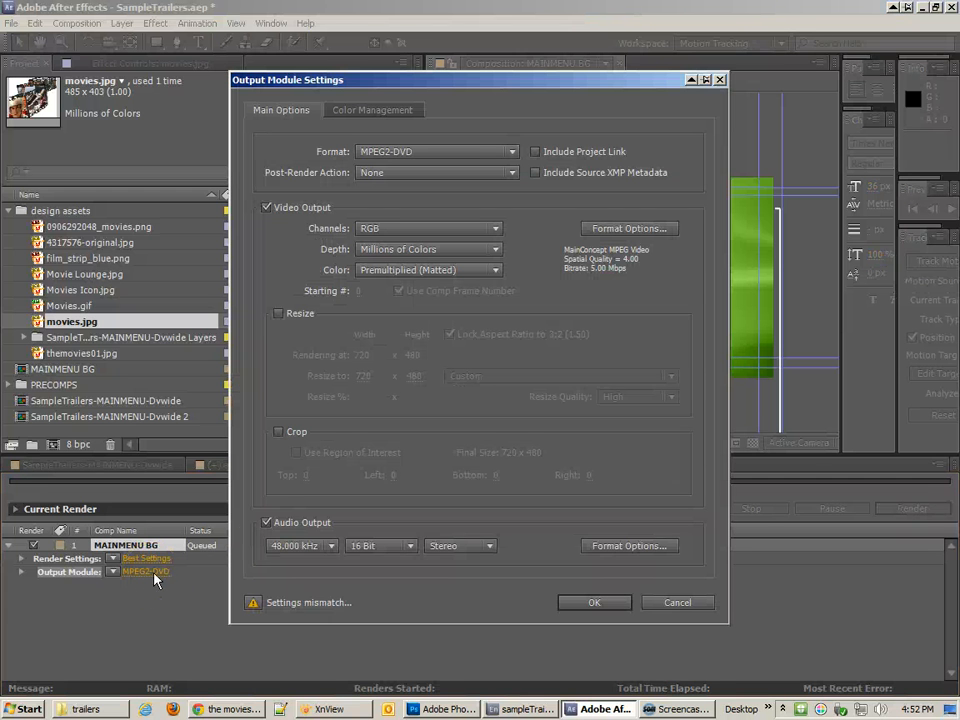
click(266, 523)
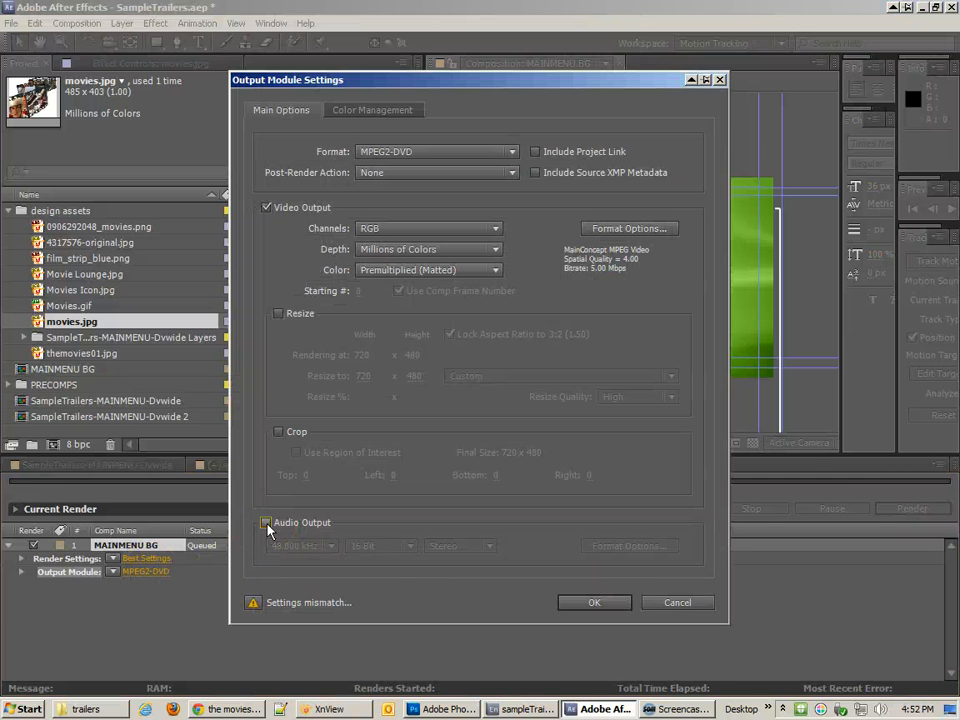
click(590, 603)
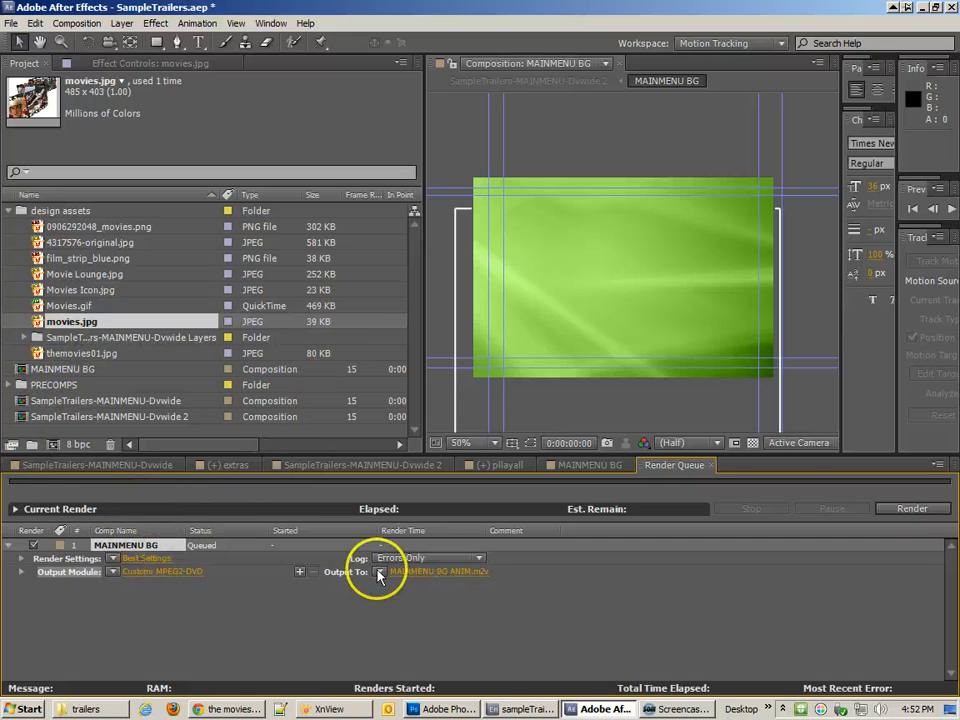
click(148, 558)
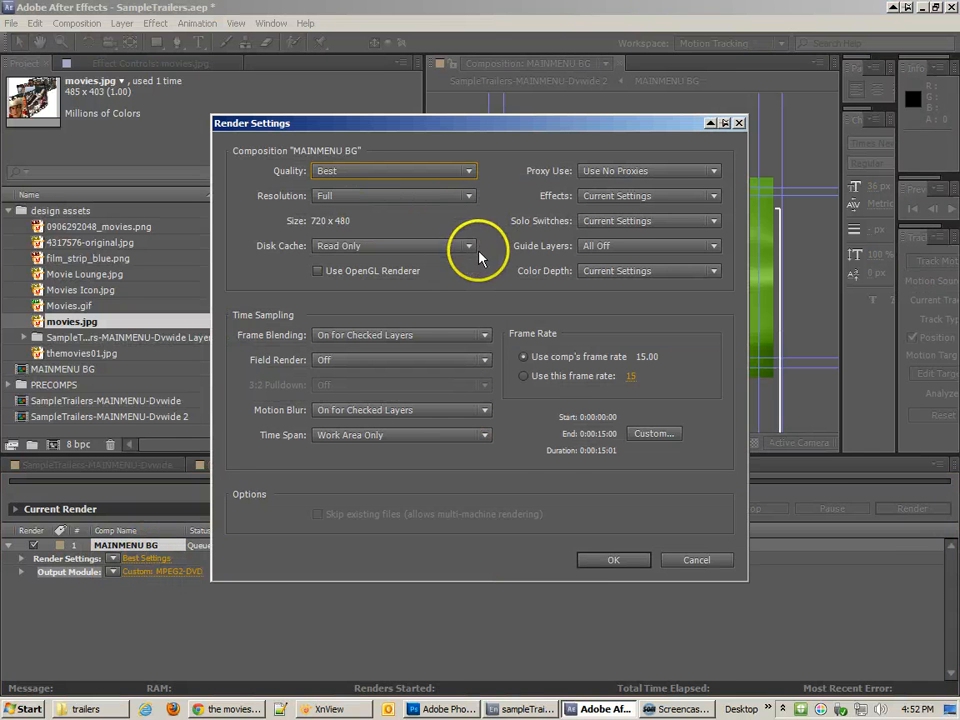
click(611, 561)
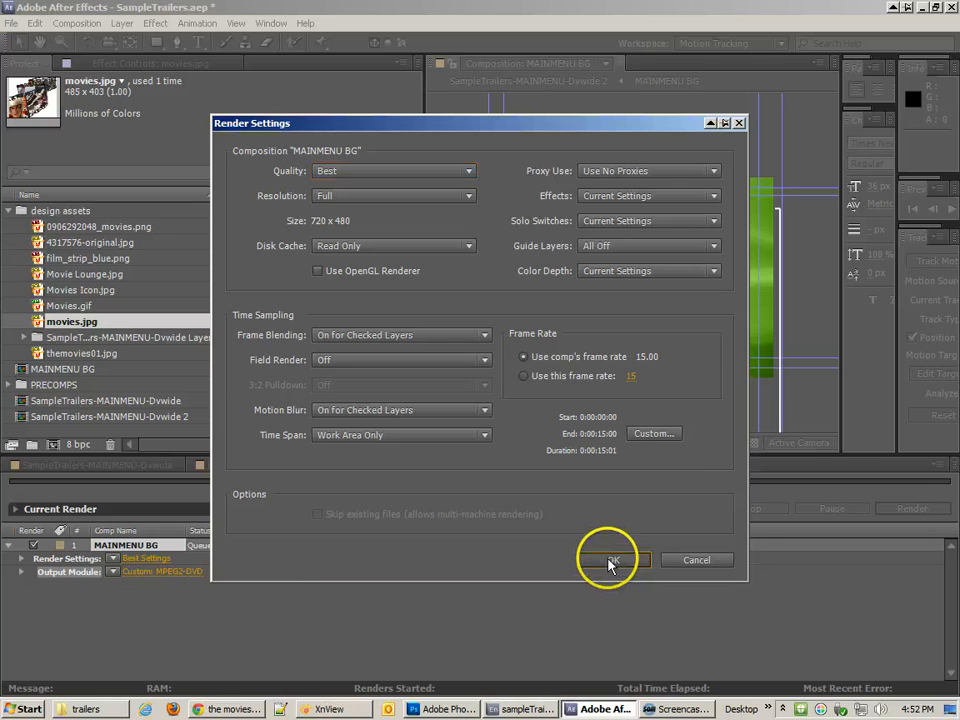
click(140, 558)
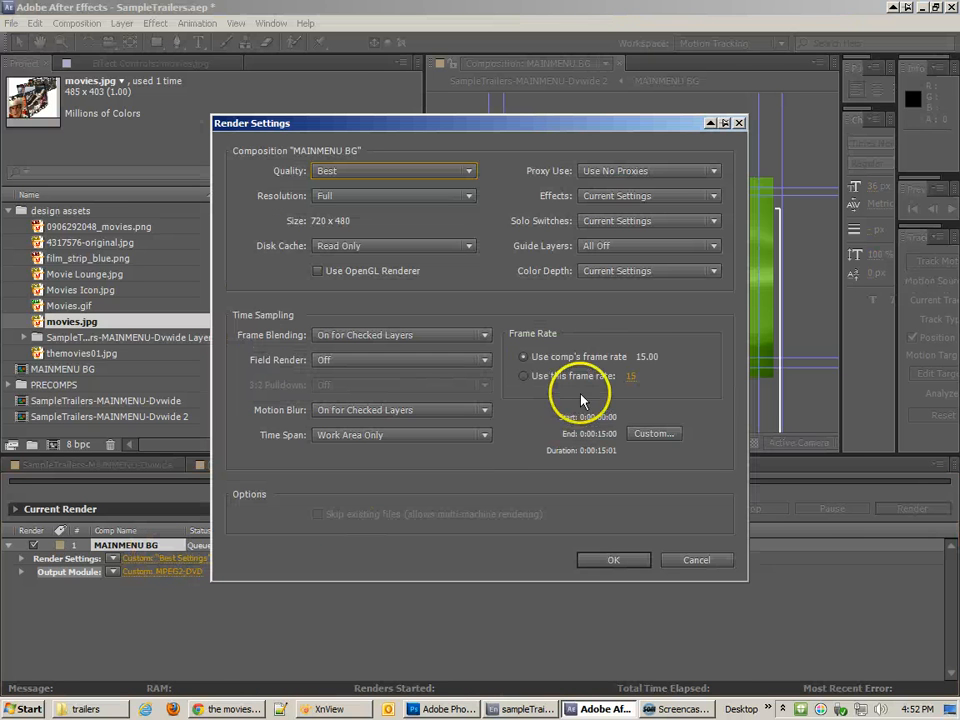
click(524, 380)
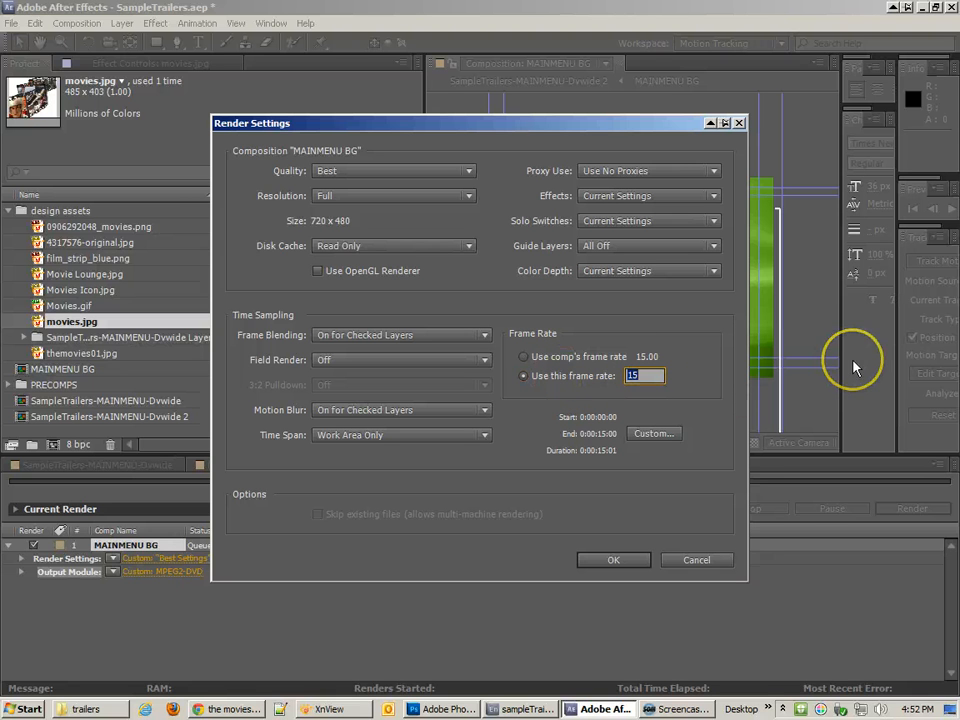
text(29.97)
click(696, 561)
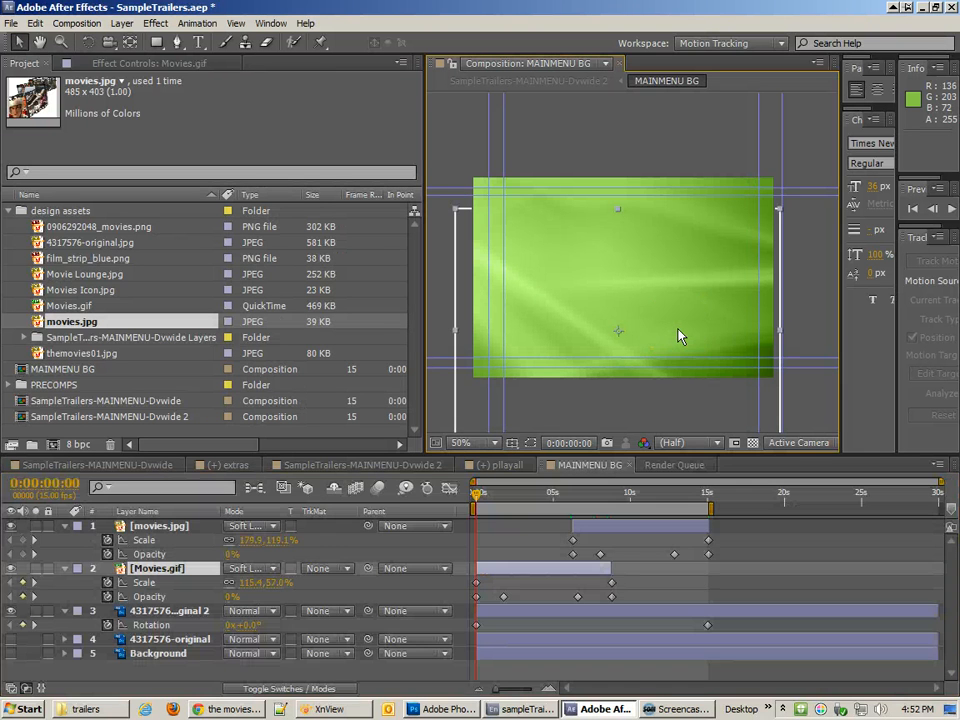
Set the MAINMENU BG composition to 29.97 frames per second and a 15-second duration, and check frames near its end and at 0;00;04;02.
key(ctrl+k)
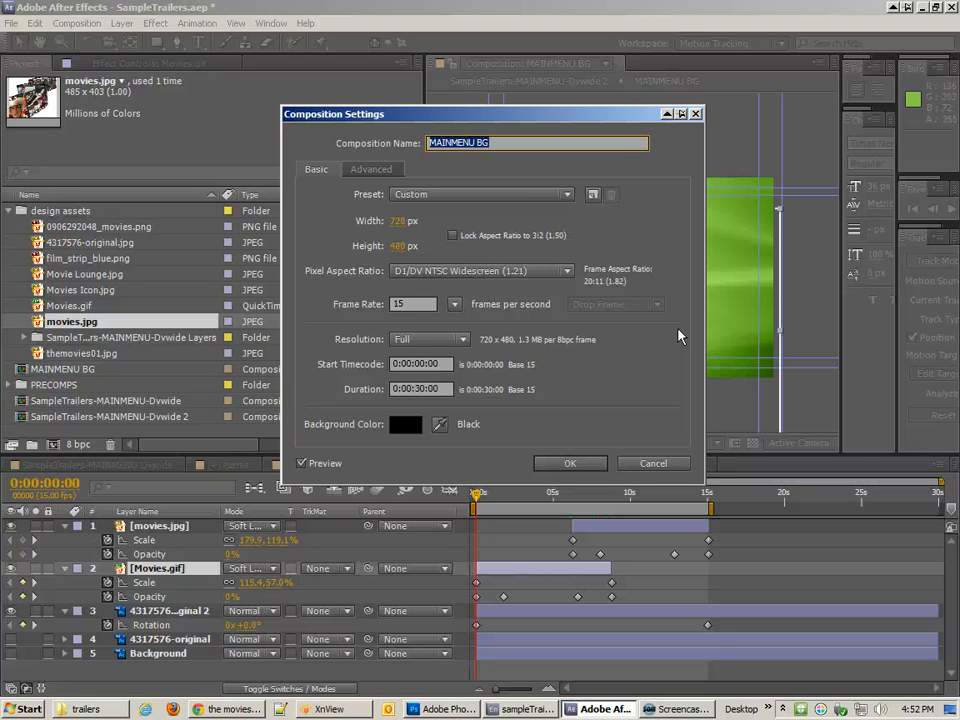
click(454, 304)
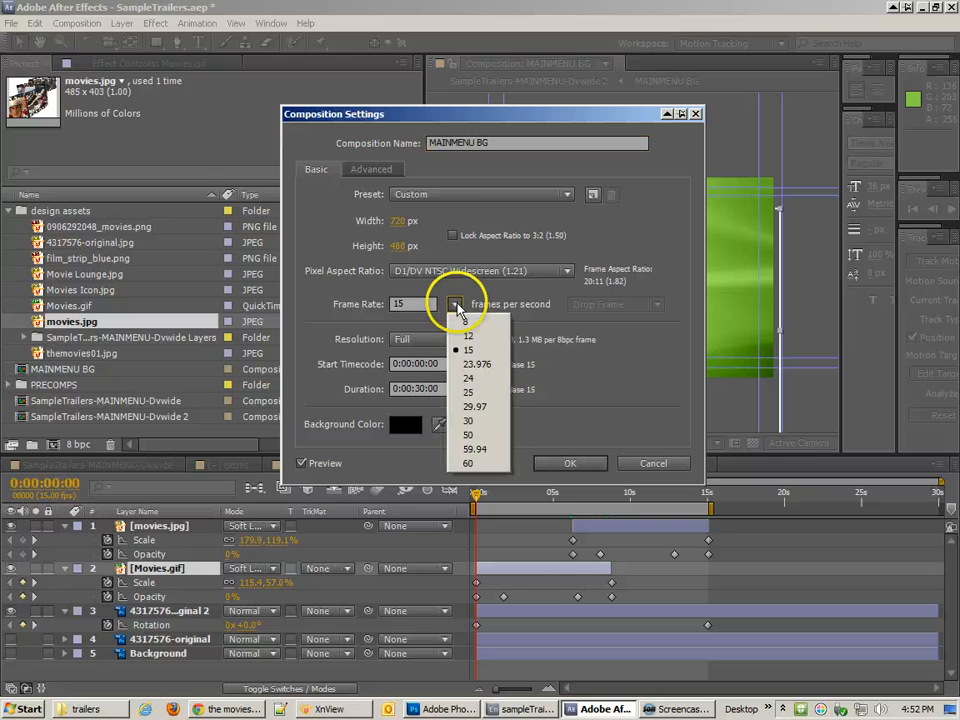
click(476, 407)
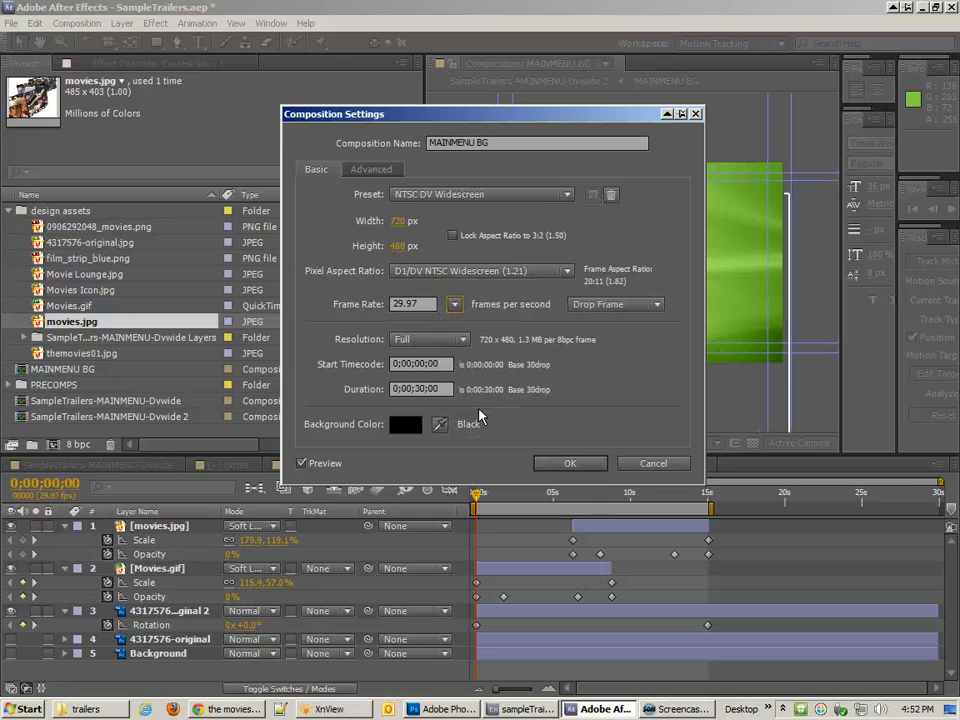
click(582, 465)
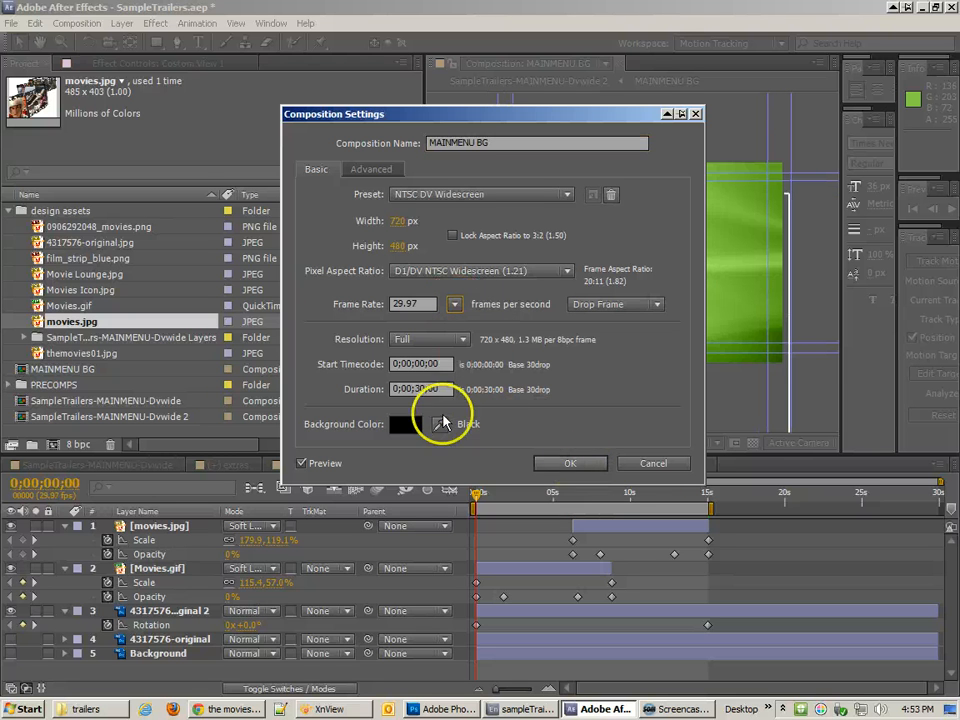
click(400, 389)
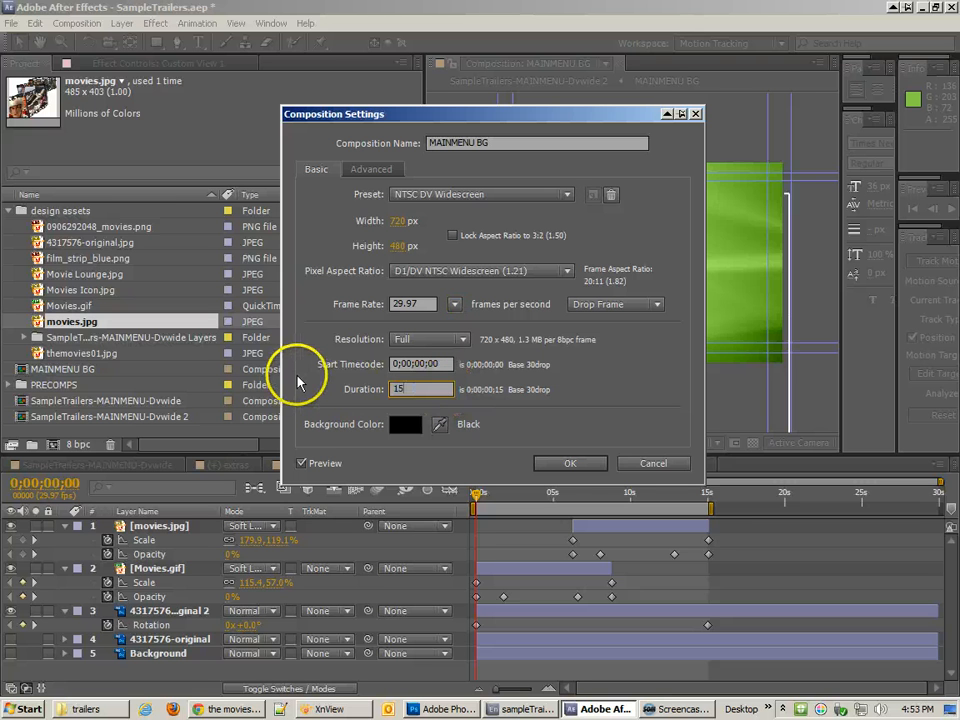
click(569, 463)
click(928, 493)
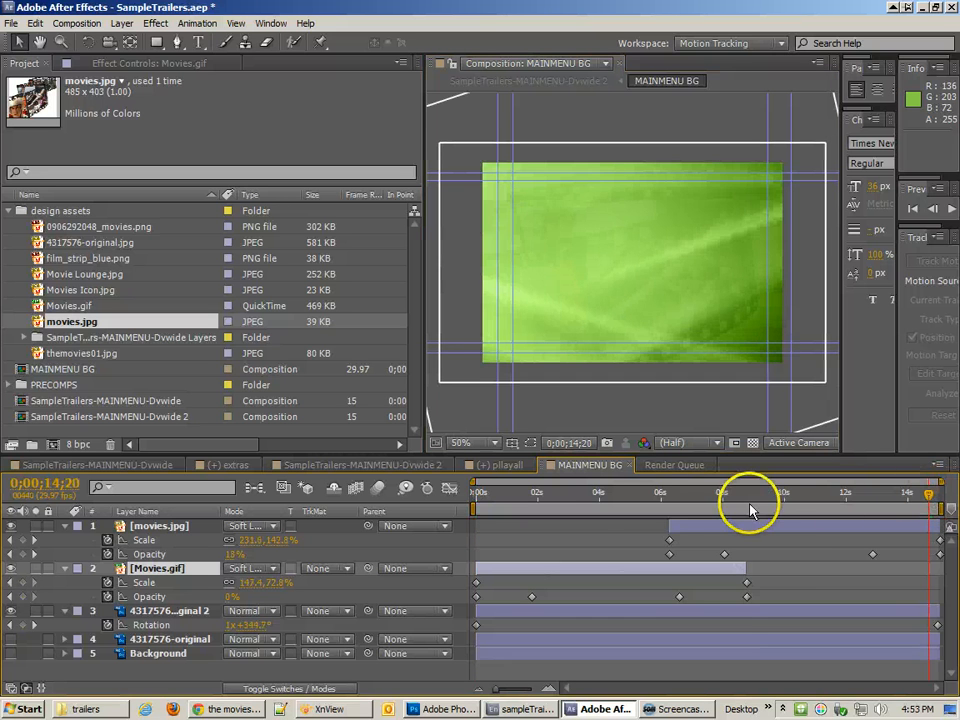
drag(752, 511, 600, 493)
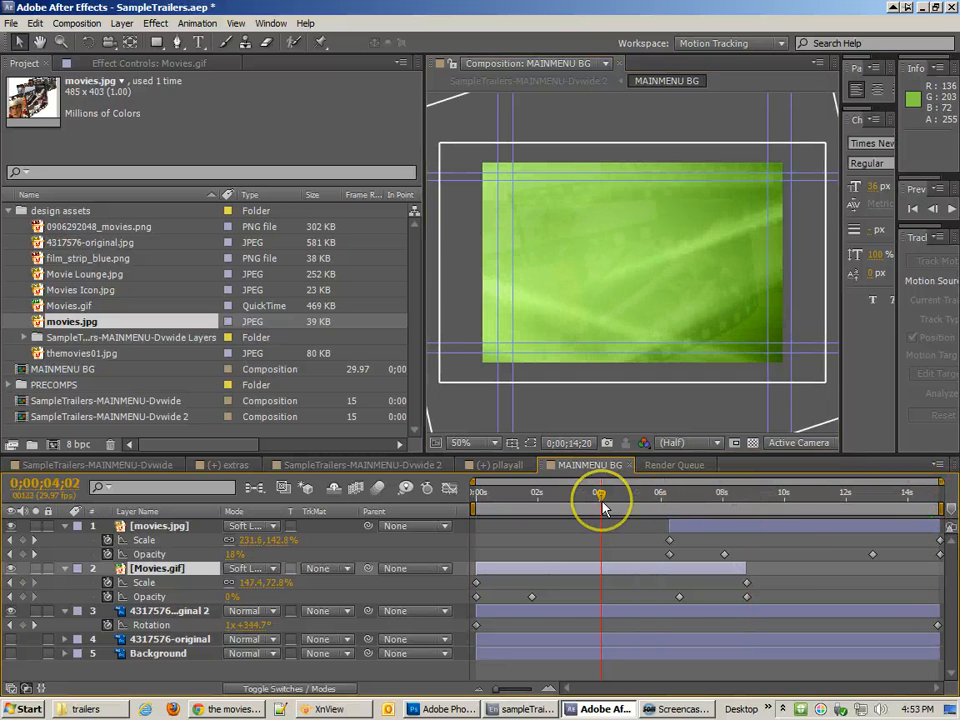
Reapply the MPEG2-DVD output module to the queued MAINMENU BG item with audio output off, and render it.
click(667, 466)
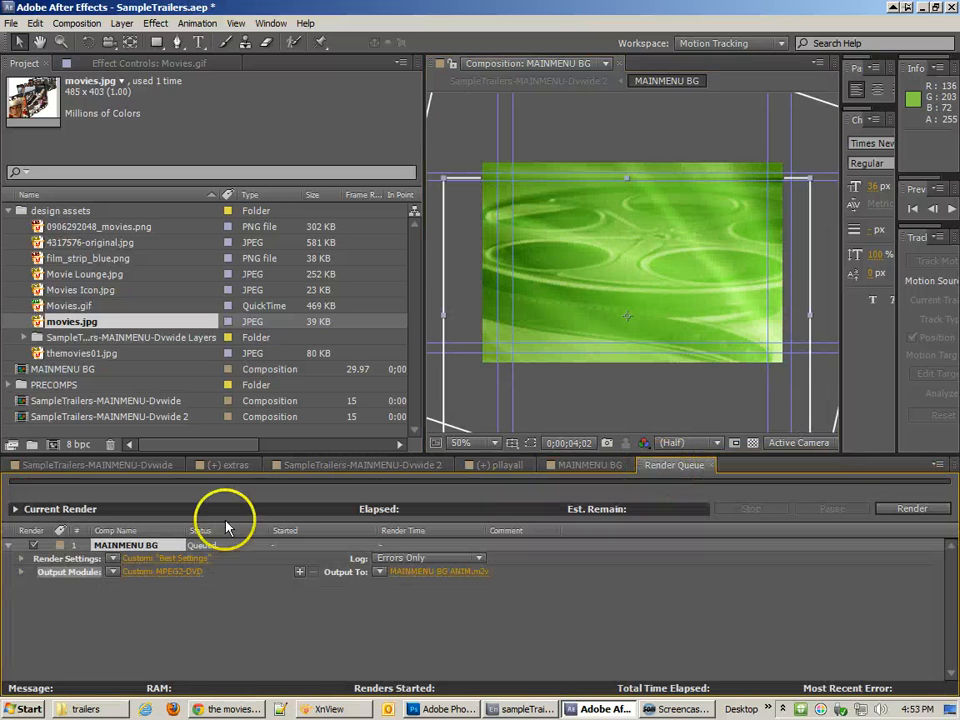
click(113, 572)
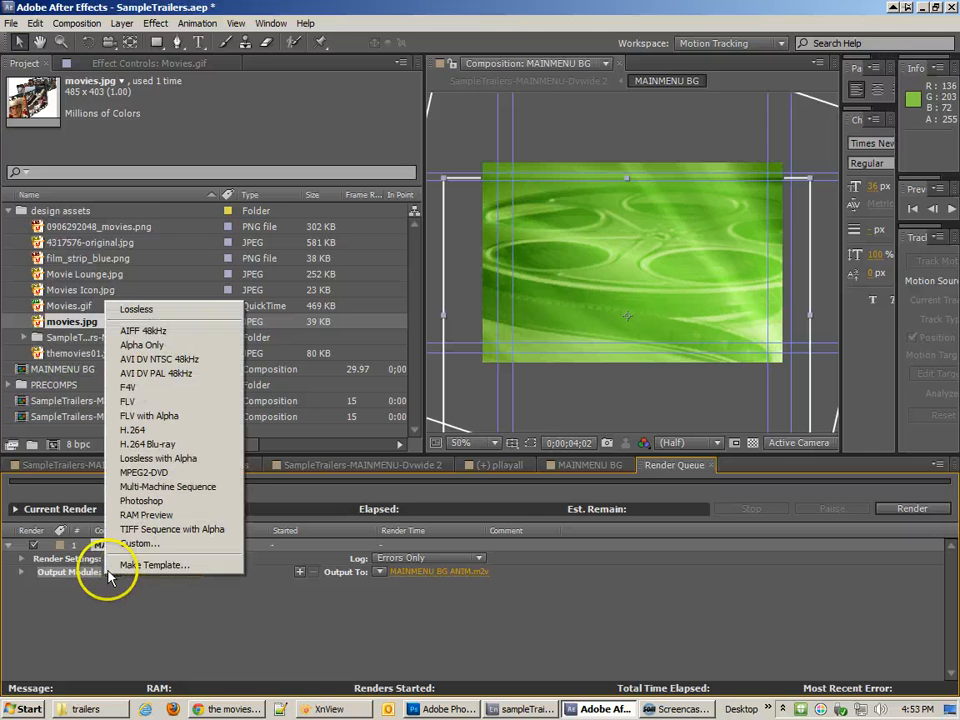
click(150, 474)
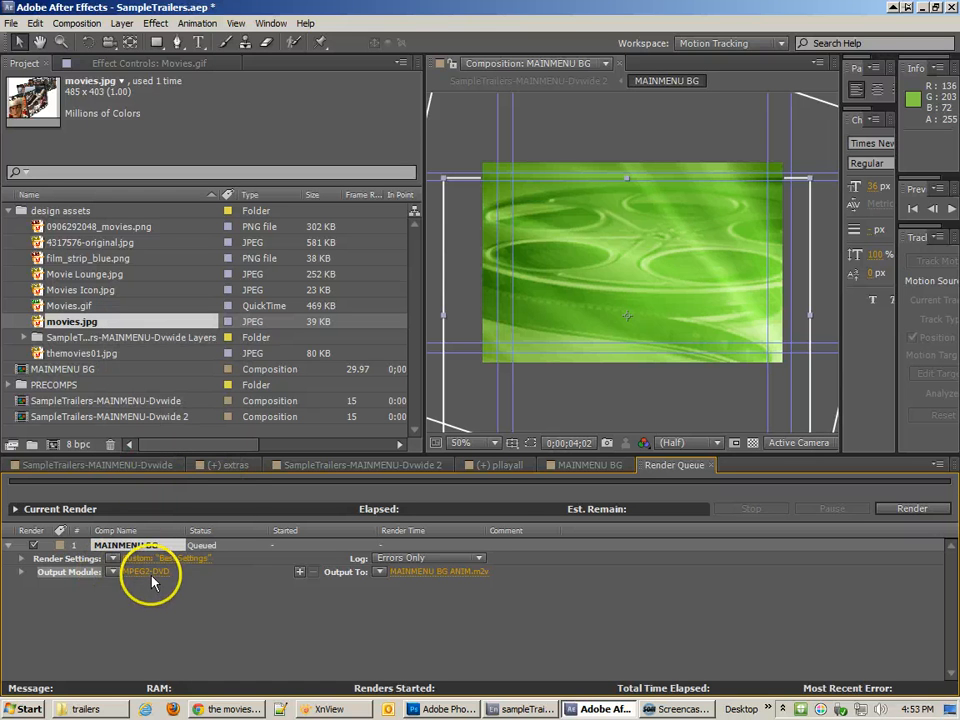
click(150, 576)
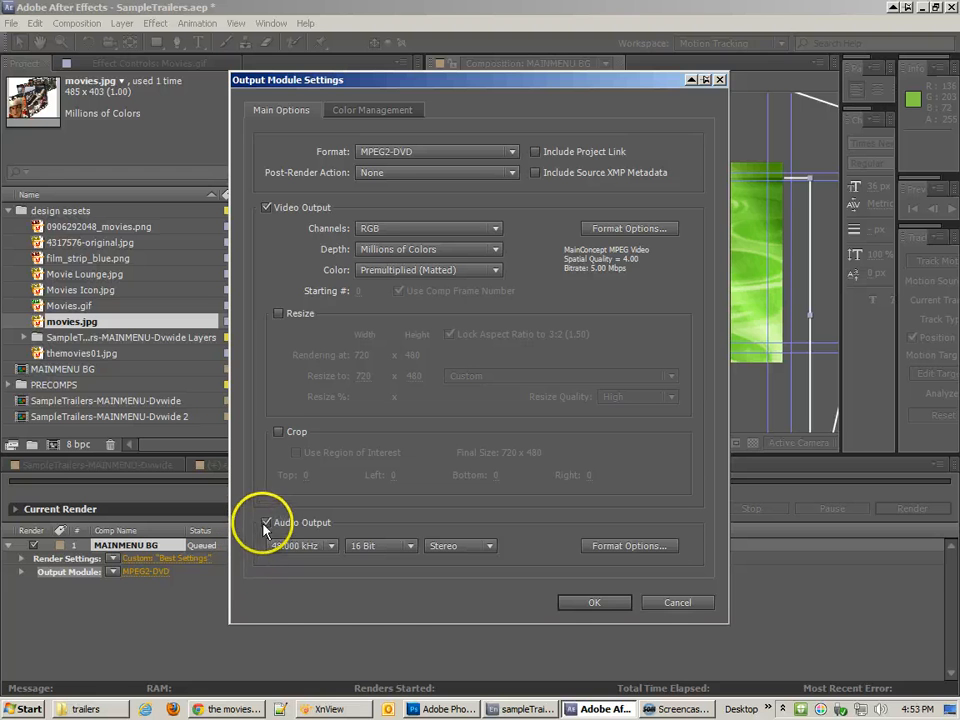
click(266, 522)
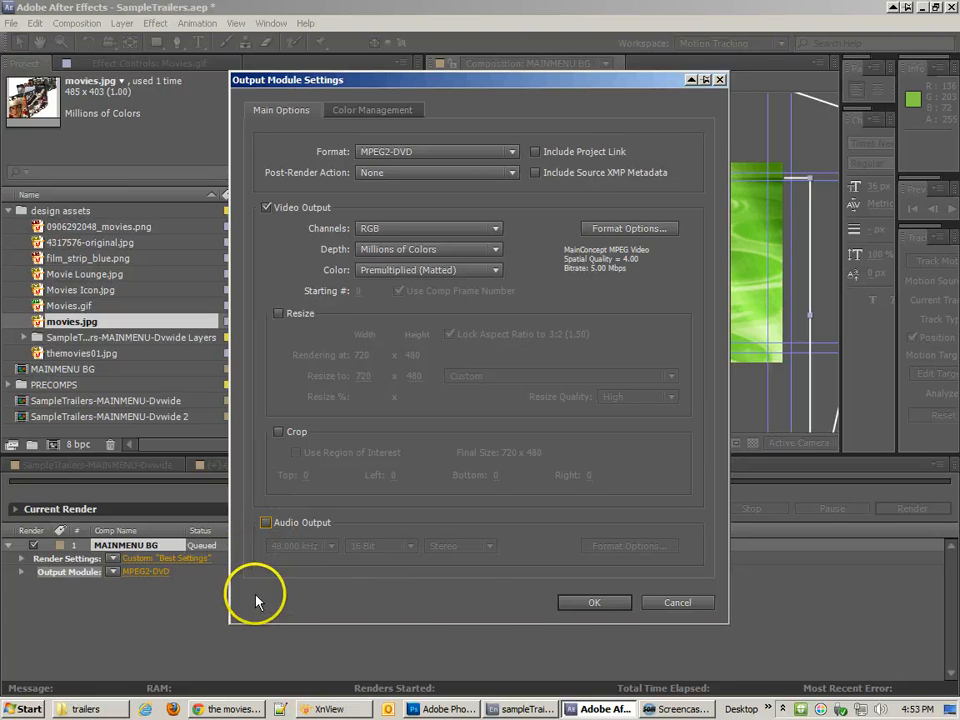
click(598, 602)
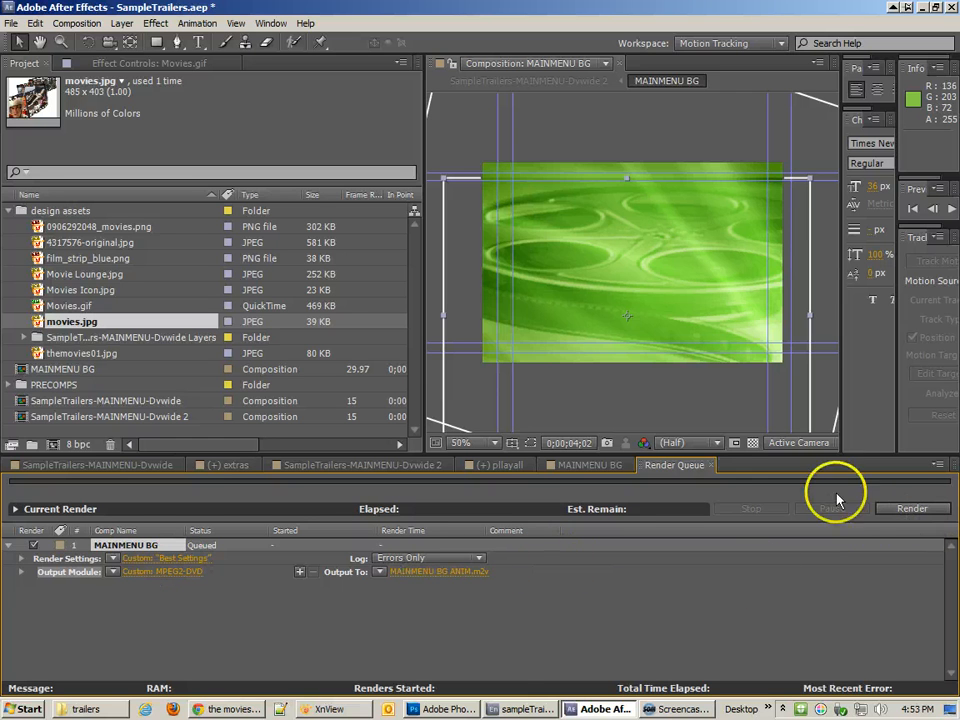
click(884, 510)
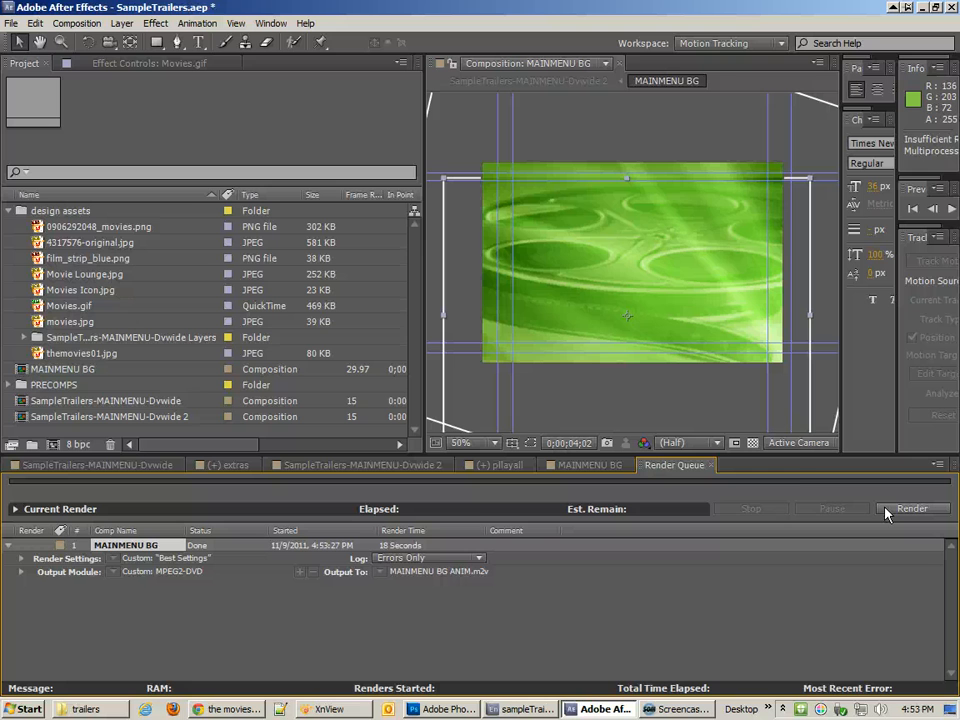
Switch to Encore and import MAINMENU BG ANIM.m2v from the renders folder as an asset.
click(527, 709)
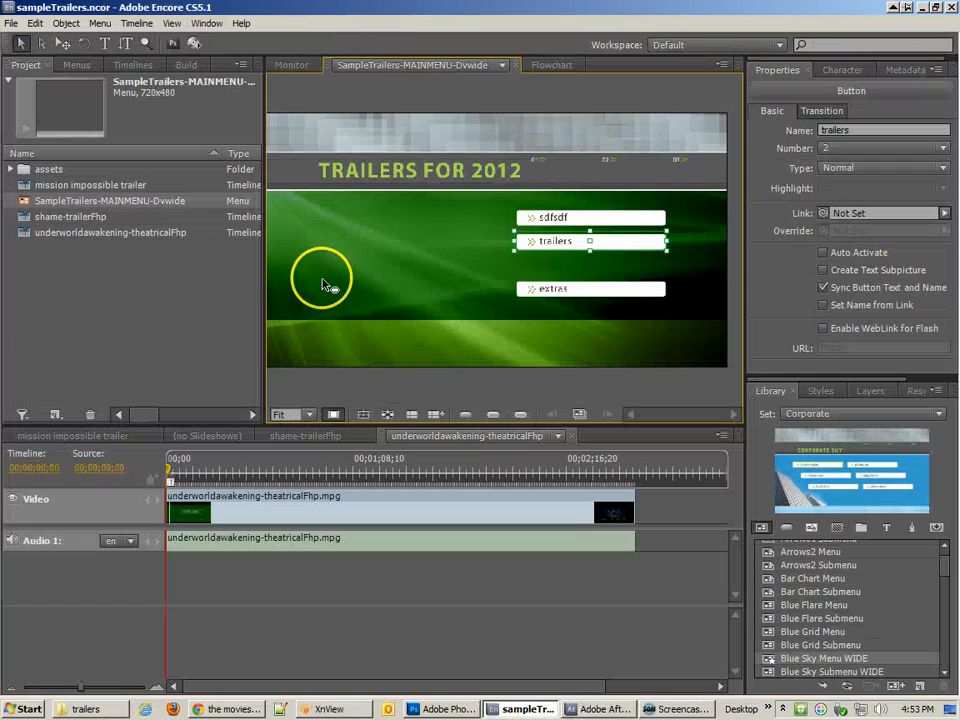
click(158, 345)
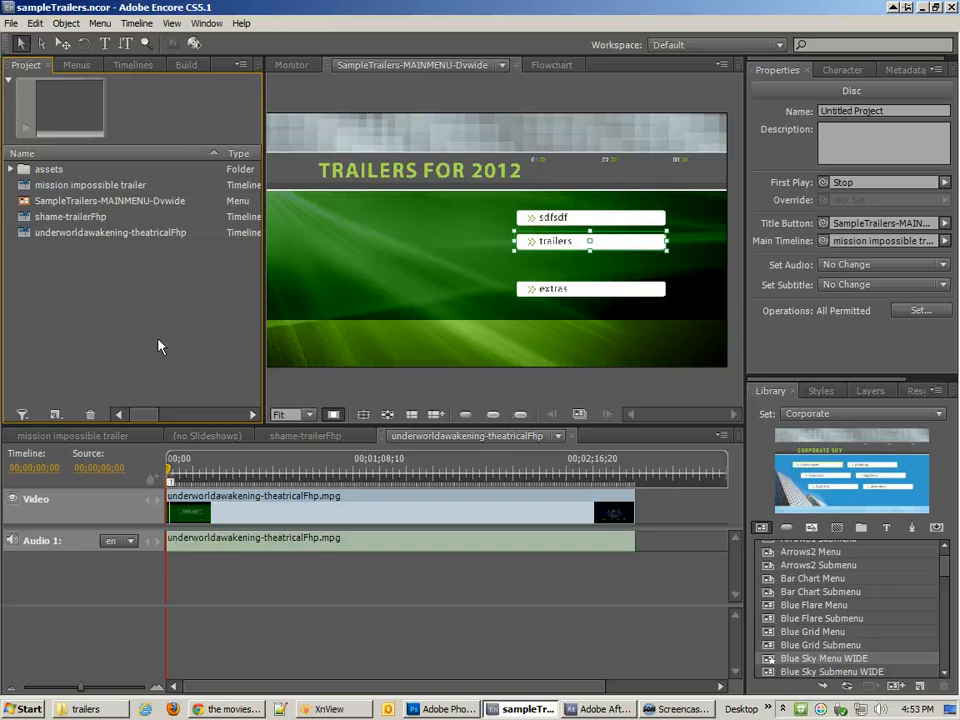
right_click(95, 318)
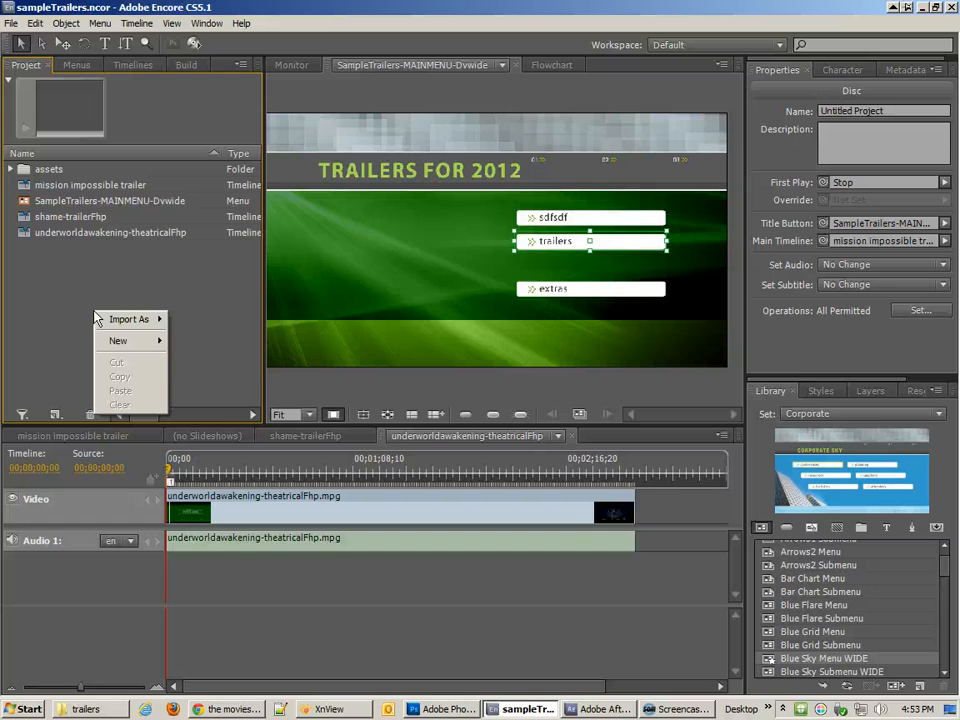
click(129, 320)
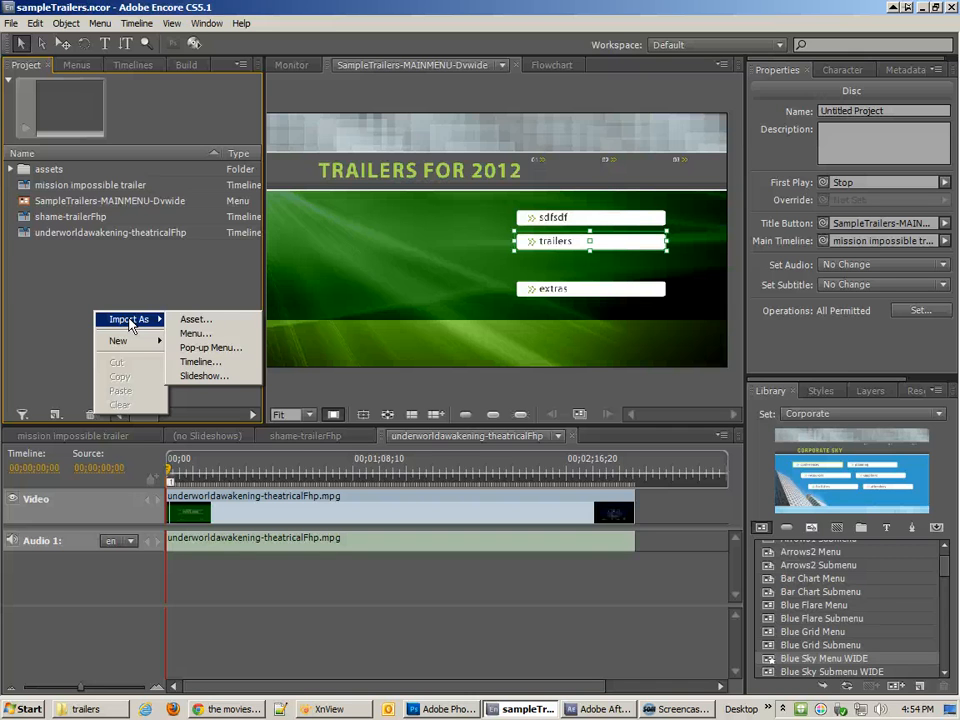
click(218, 320)
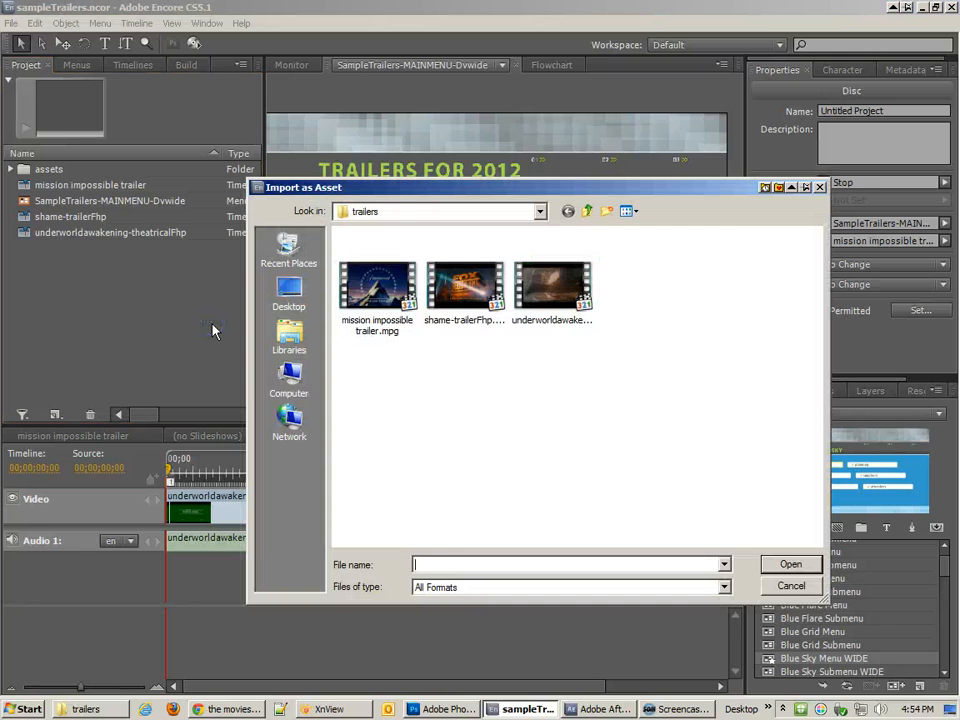
click(537, 401)
key(BackSpace)
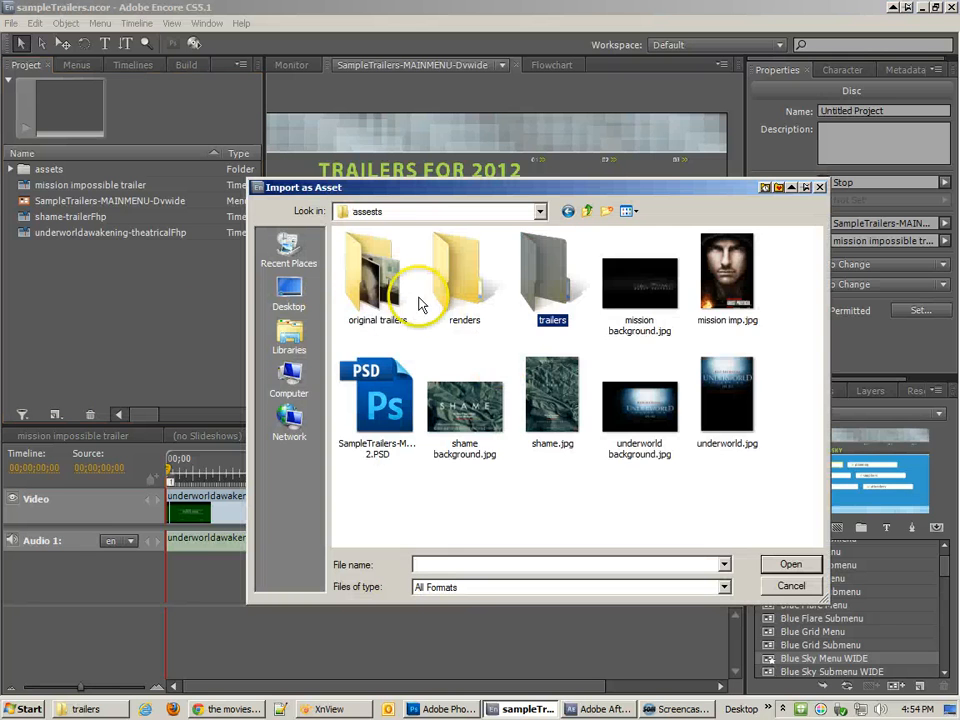
double_click(464, 280)
click(376, 268)
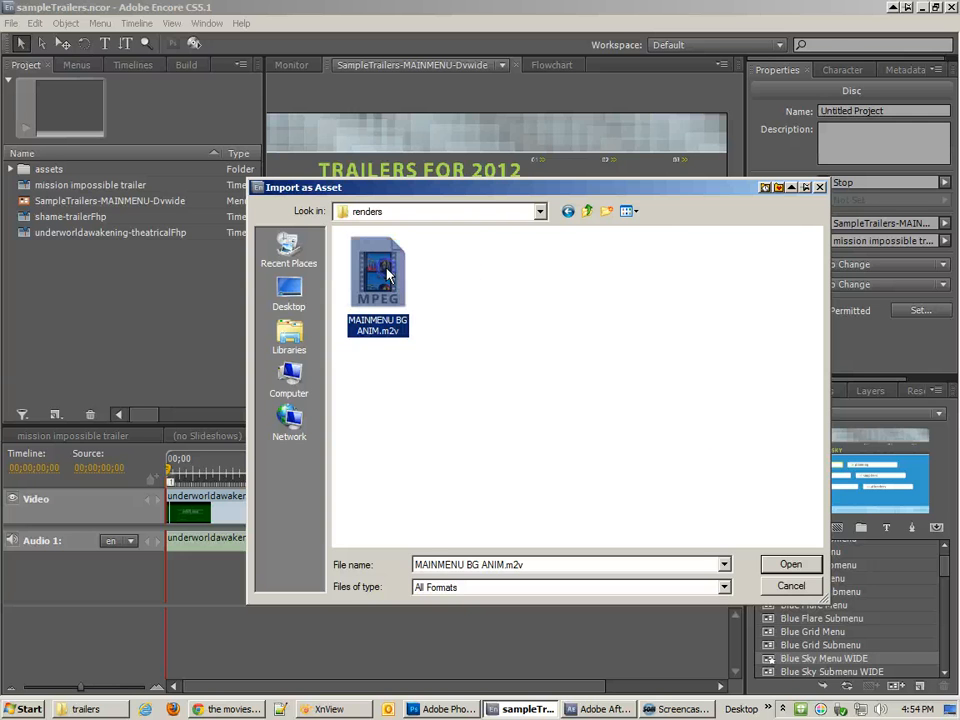
double_click(389, 274)
Move the MAINMENU BG ANIM.m2v asset into the project's assets folder and expand that folder.
click(26, 185)
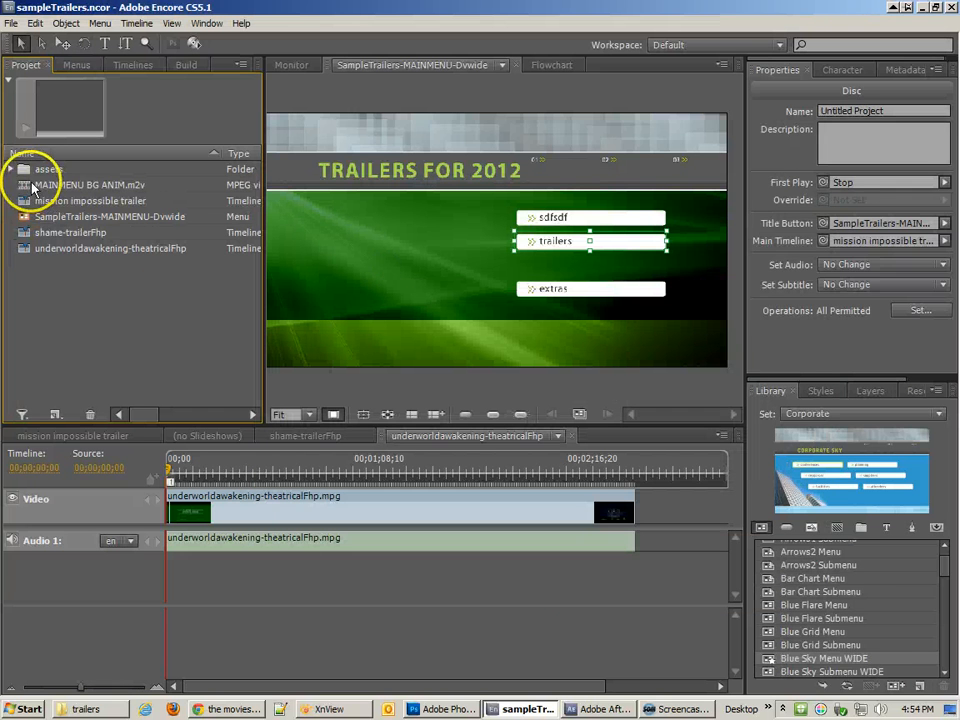
drag(25, 190, 20, 169)
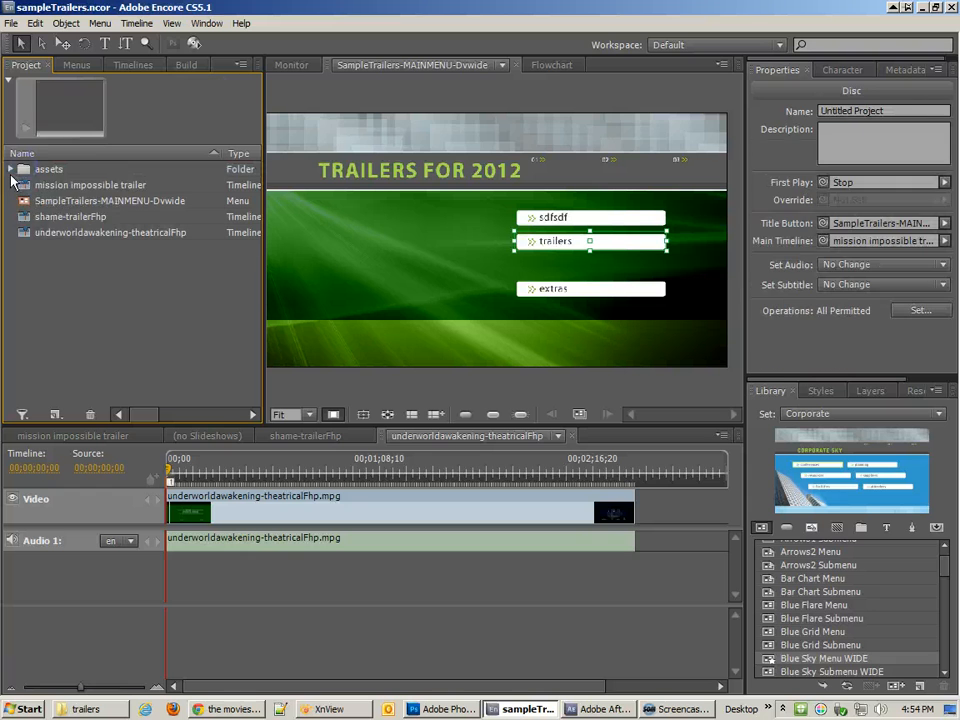
click(11, 170)
Link MAINMENU BG ANIM.m2v as the motion video of the SampleTrailers-MAINMENU-Dvwide menu.
click(55, 186)
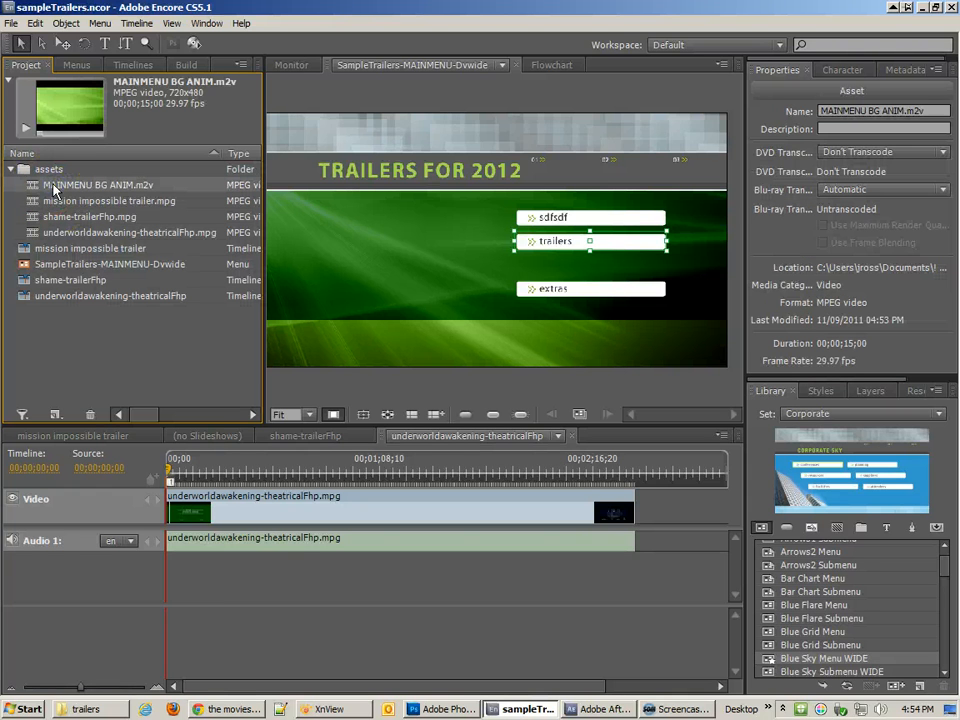
drag(55, 190, 497, 311)
click(470, 237)
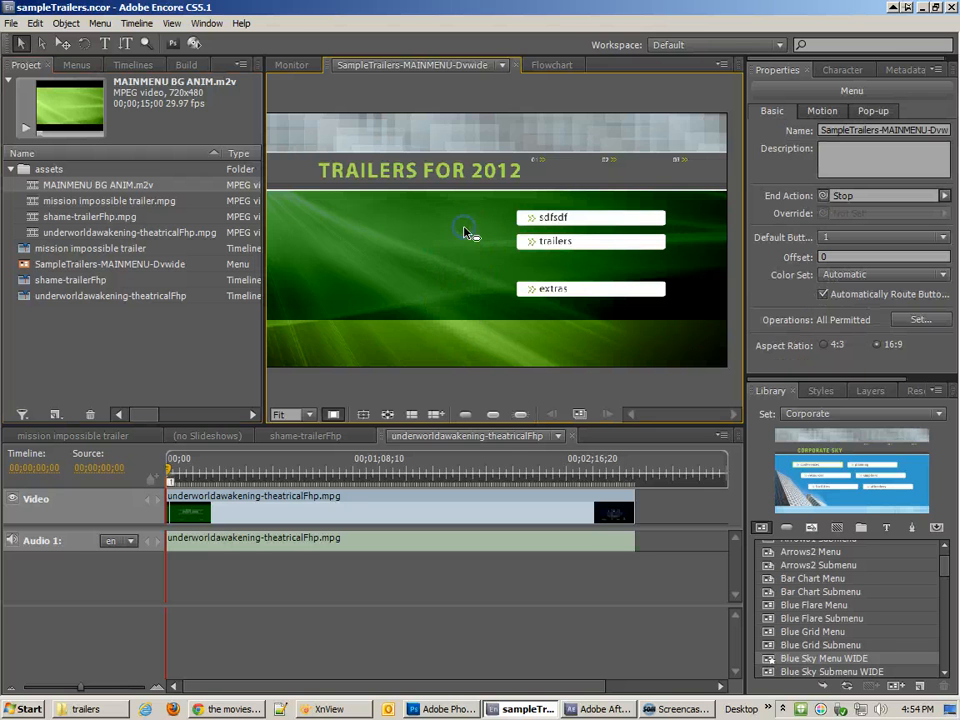
drag(615, 186, 433, 163)
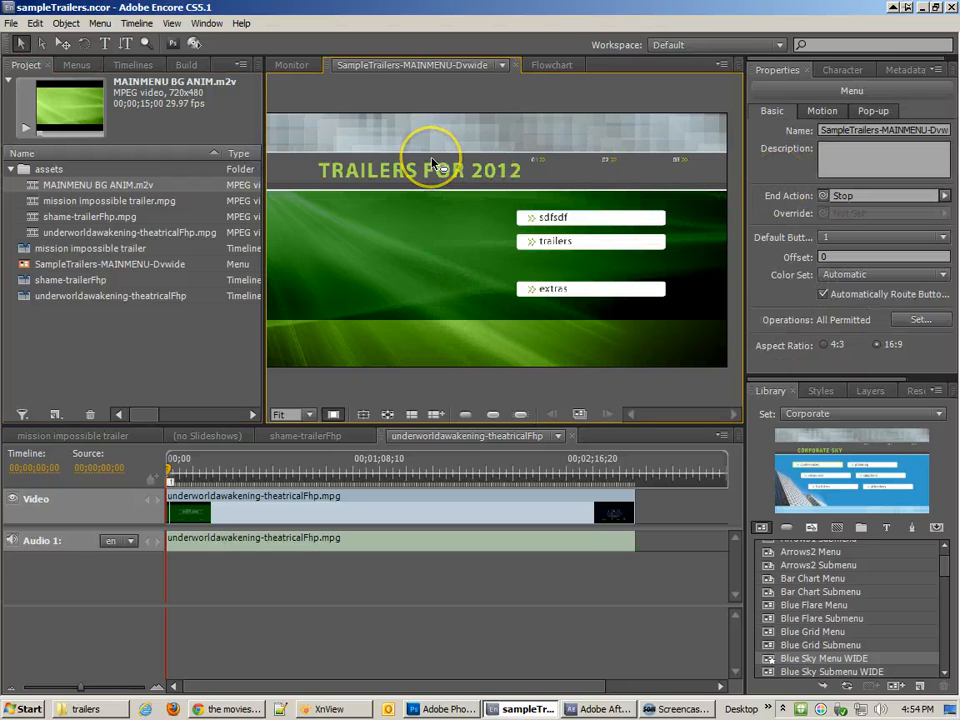
click(821, 110)
drag(822, 135, 147, 189)
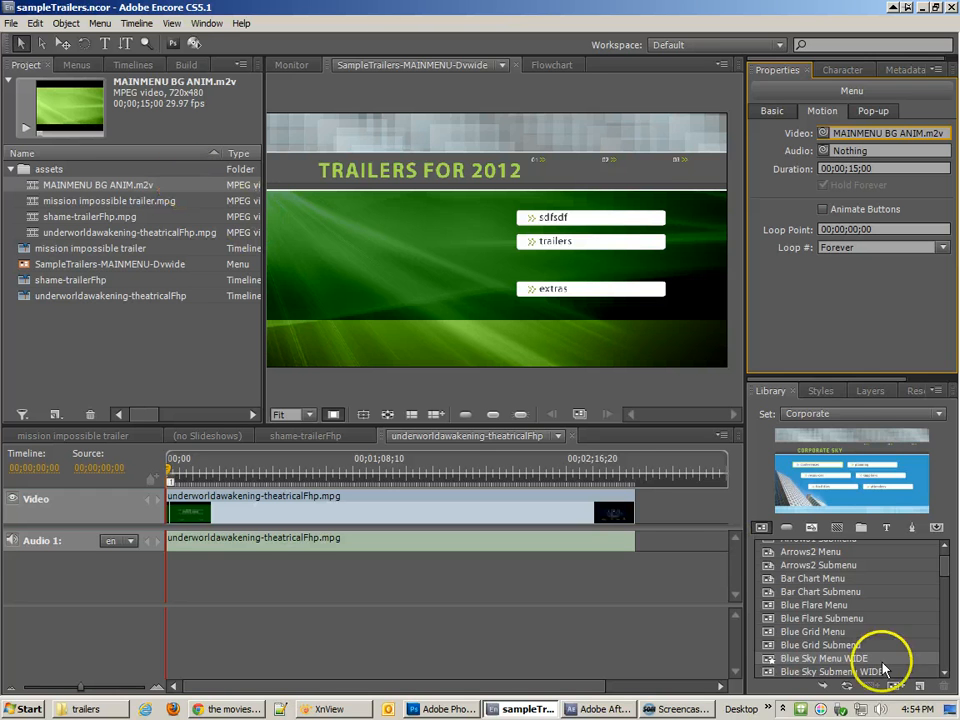
Hide the menu's 4317576-original layer, and toggle the wide bg layer off and back on.
click(870, 391)
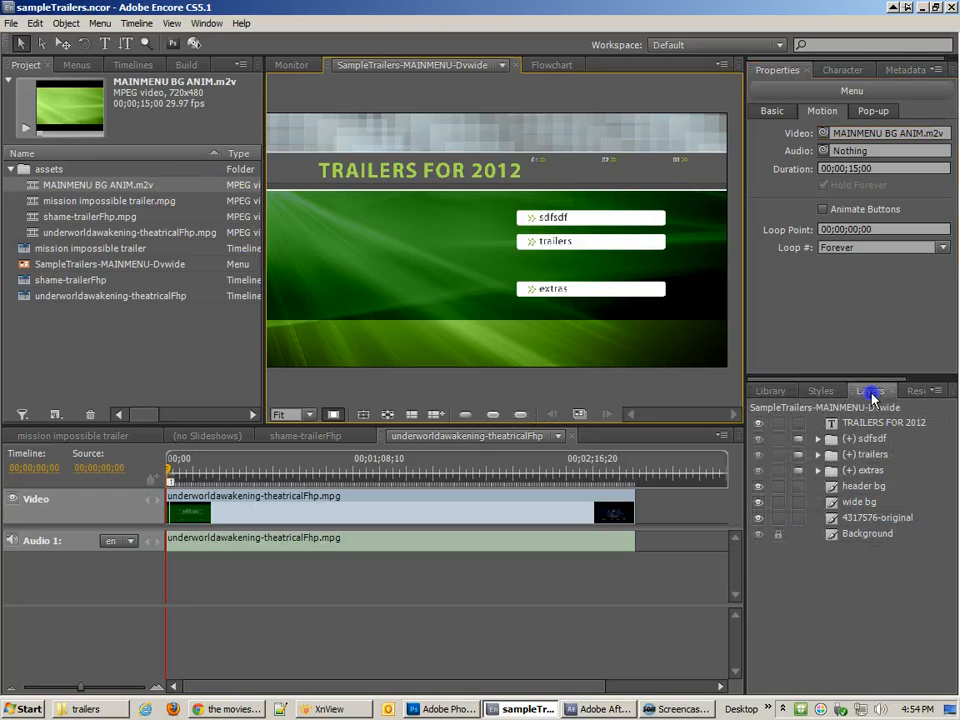
click(759, 519)
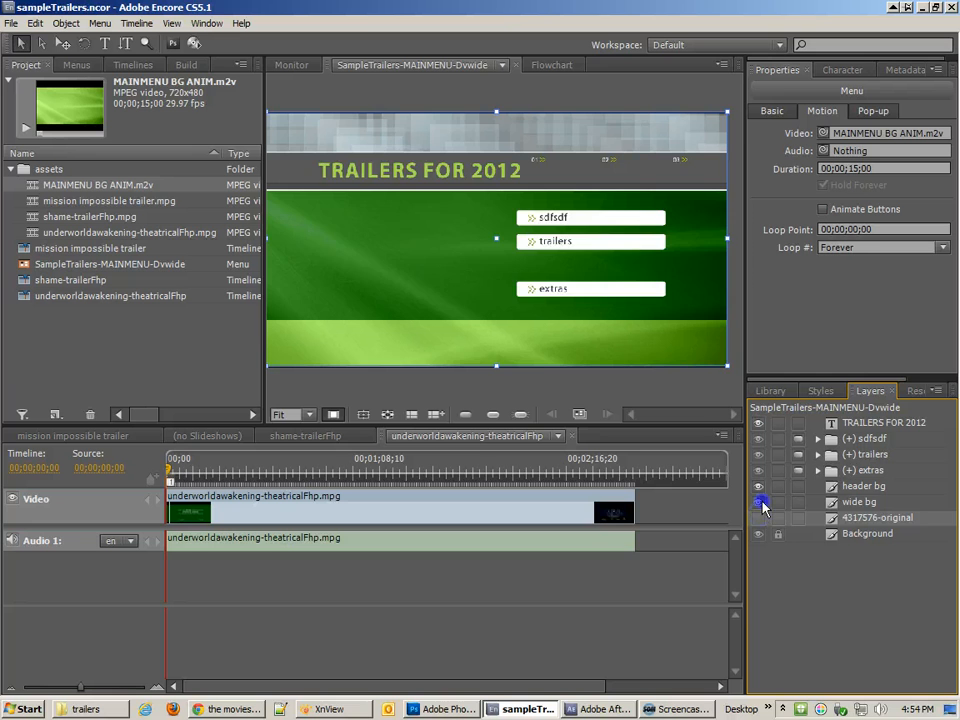
click(759, 503)
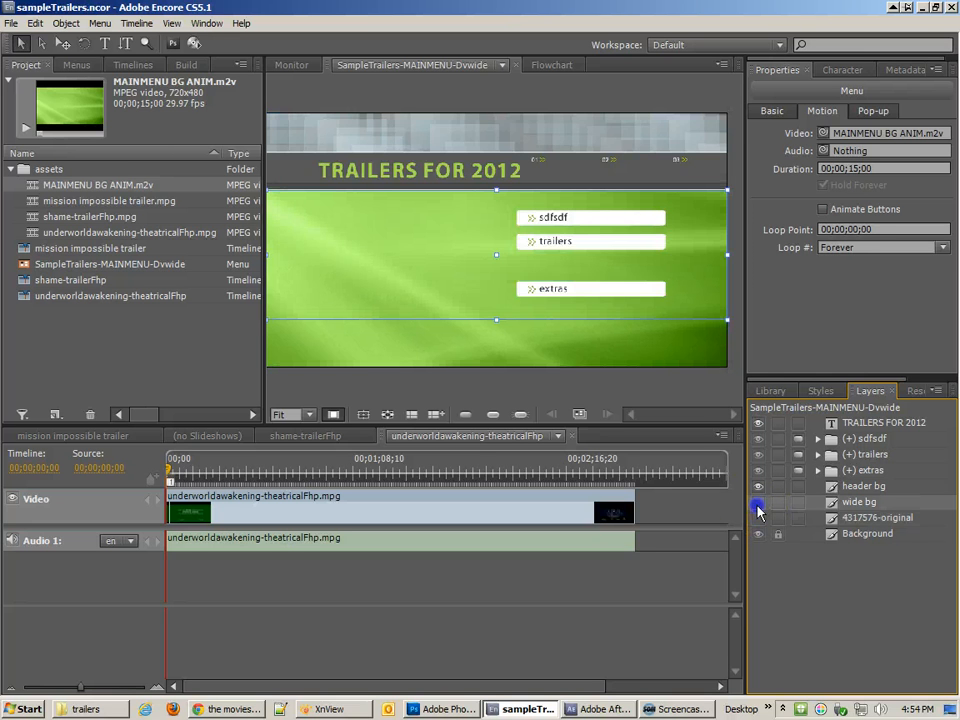
click(758, 505)
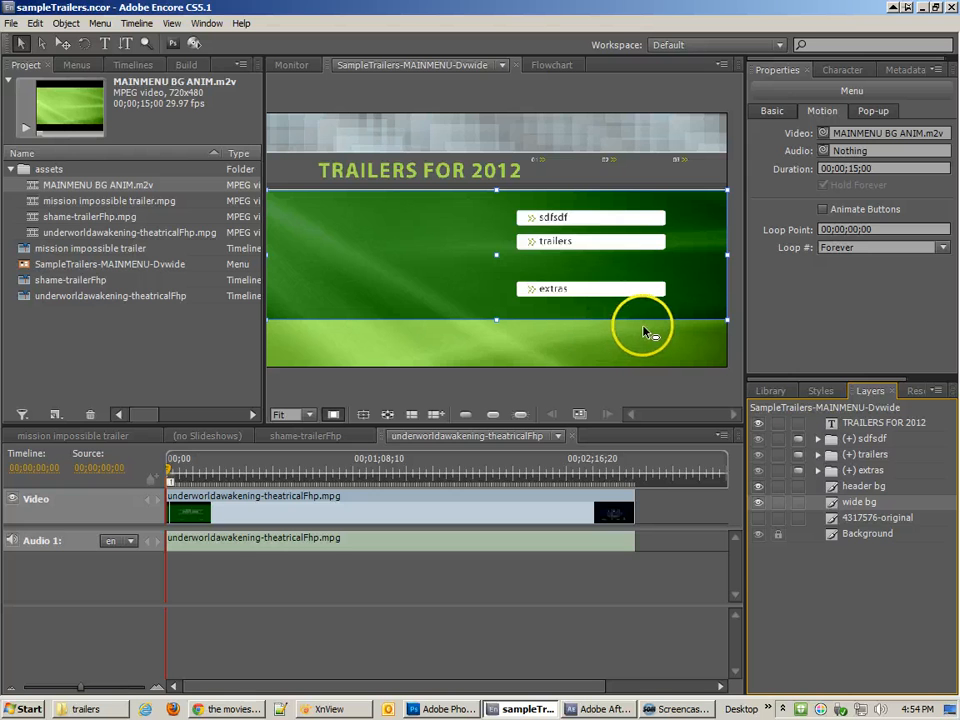
Try to preview the project.
click(11, 24)
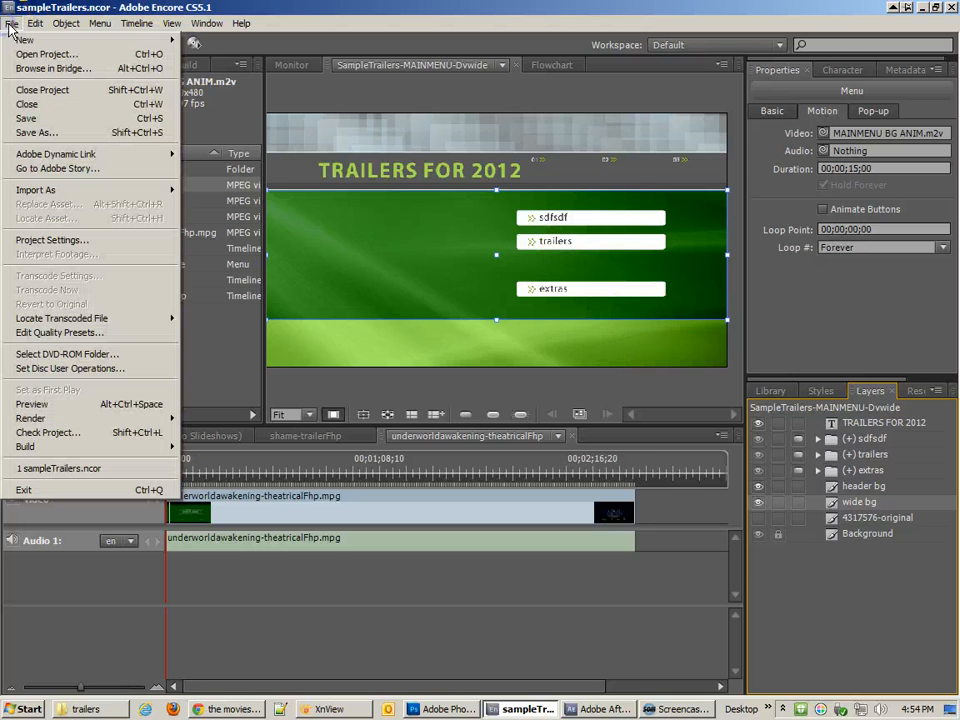
click(33, 404)
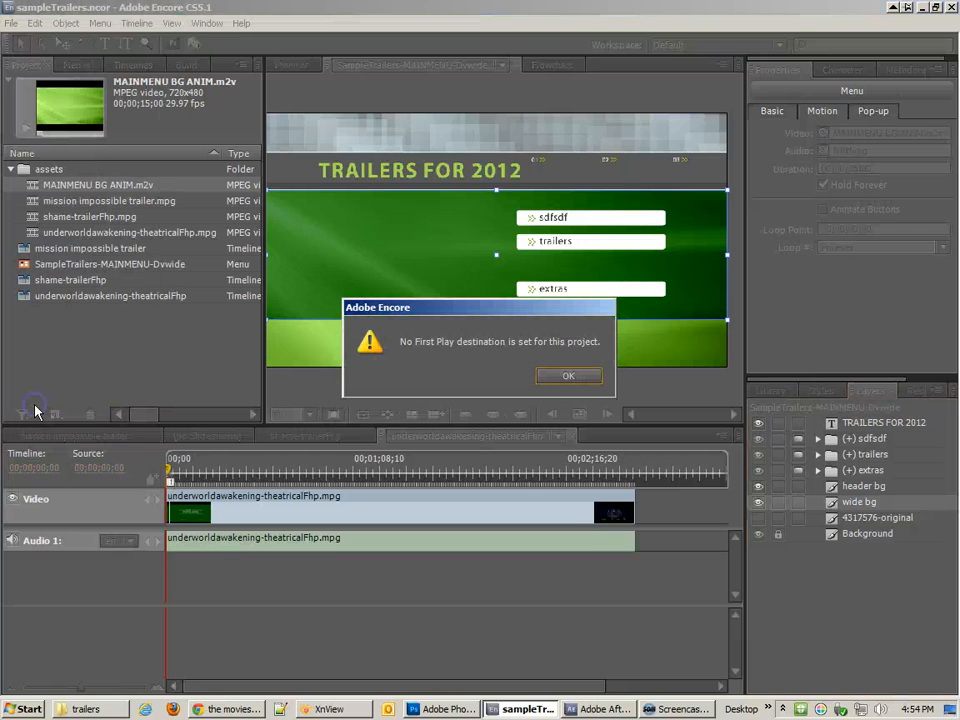
click(547, 380)
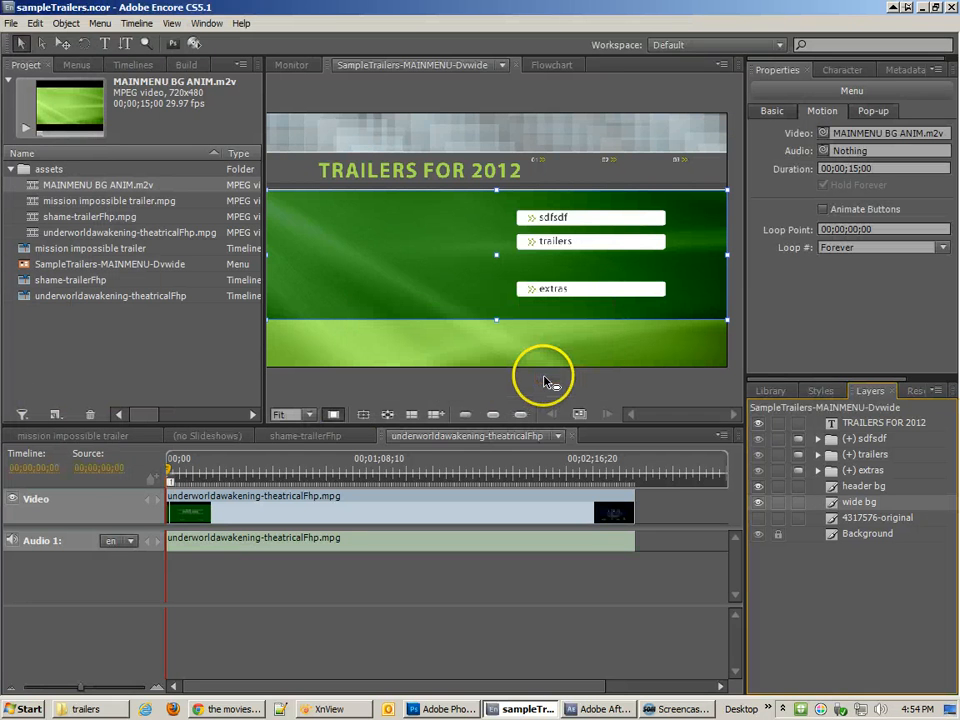
Set the SampleTrailers-MAINMENU-Dvwide menu as First Play, and render its motion menu in the project preview.
right_click(25, 265)
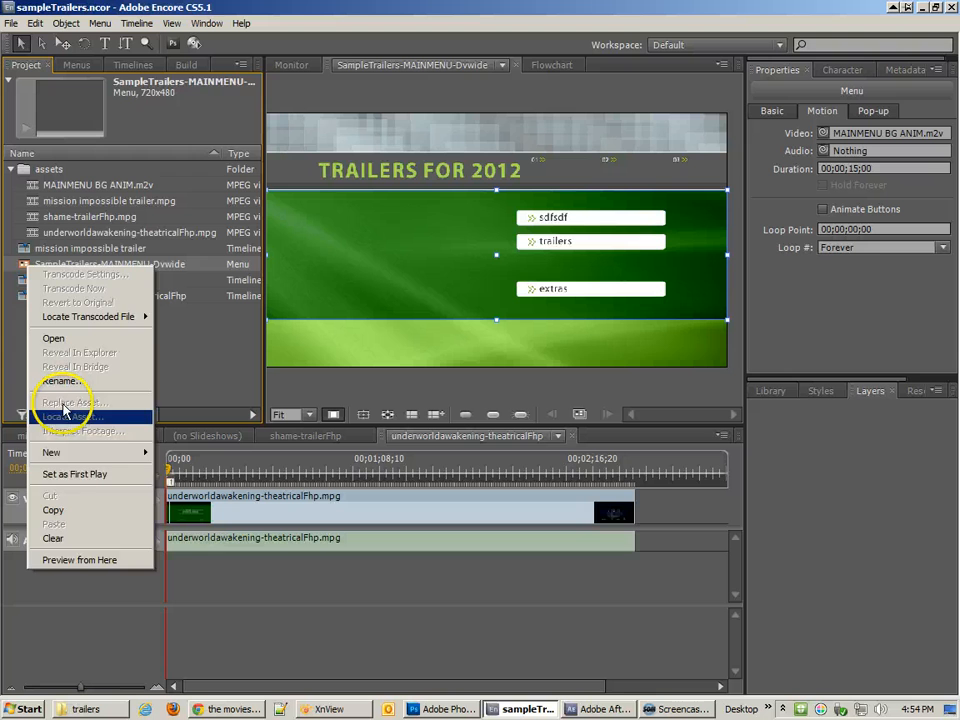
click(72, 474)
click(11, 23)
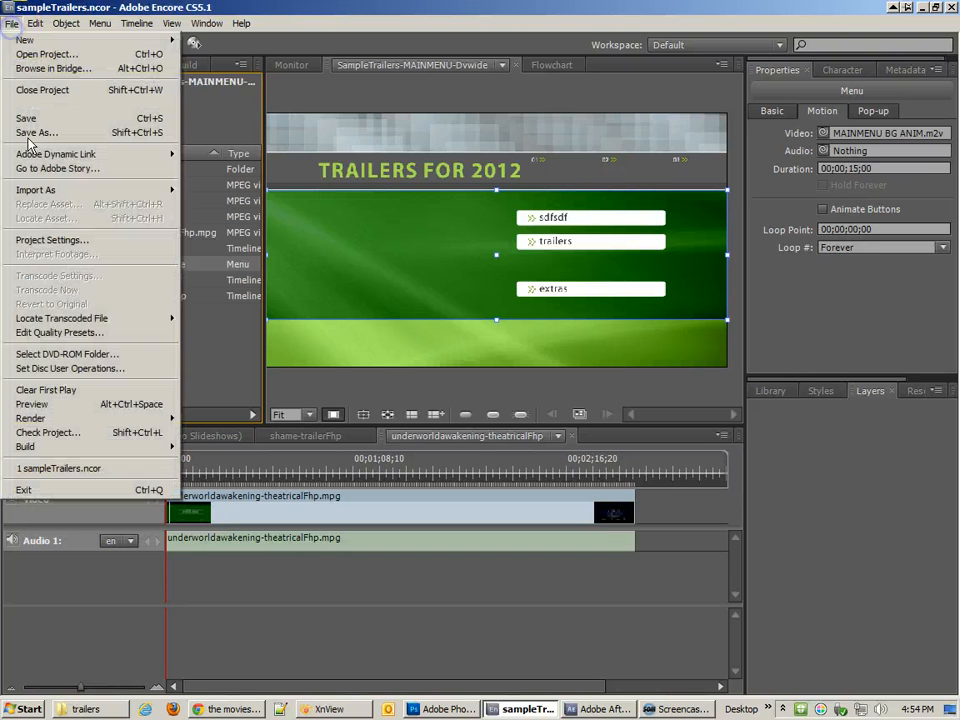
click(70, 404)
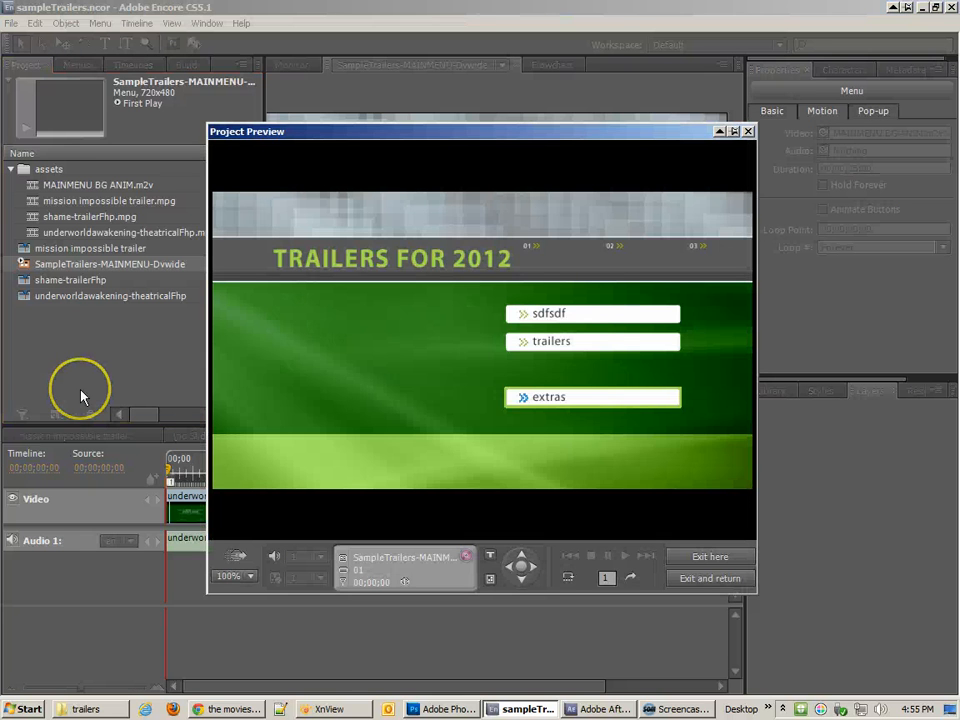
click(239, 563)
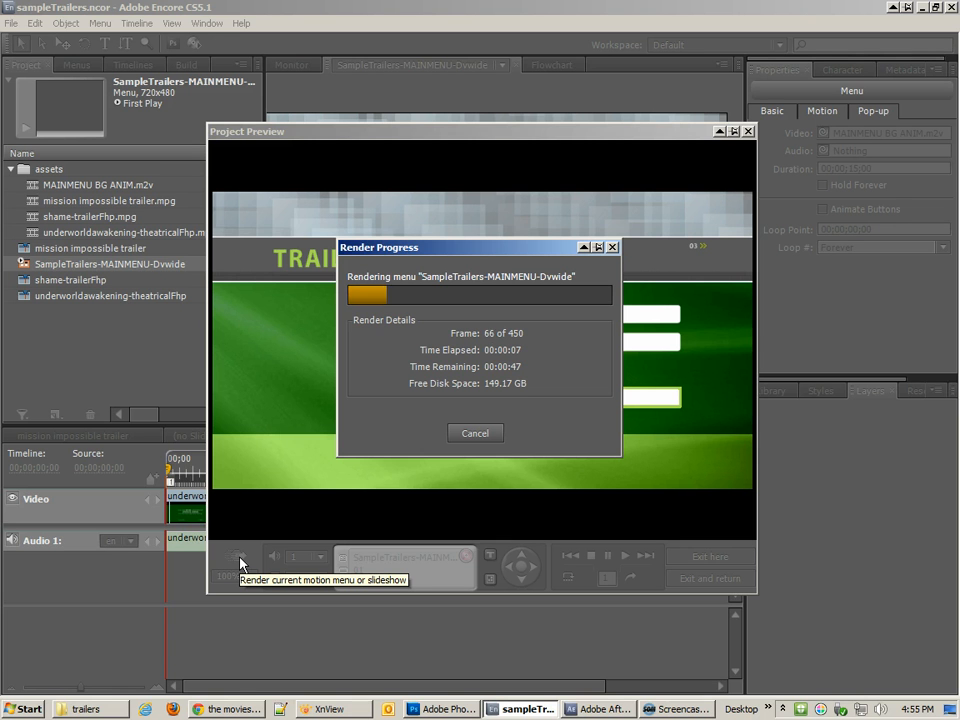
Inspect the menu files in the Encore DVD Project's sampleTrailers\Sources\Menus folder while the render runs.
click(88, 708)
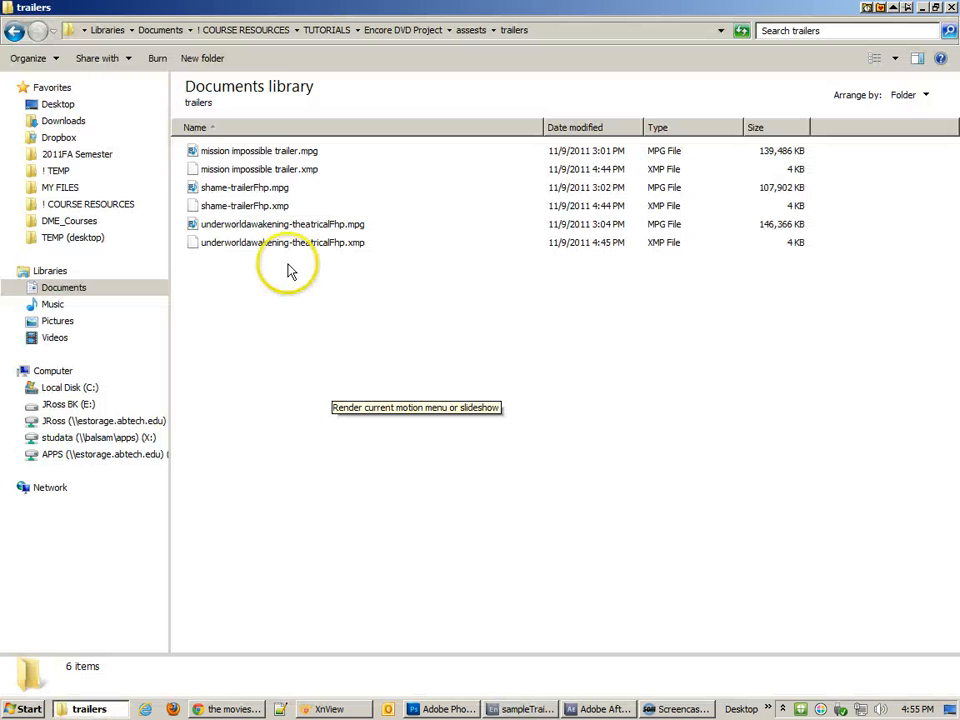
click(383, 32)
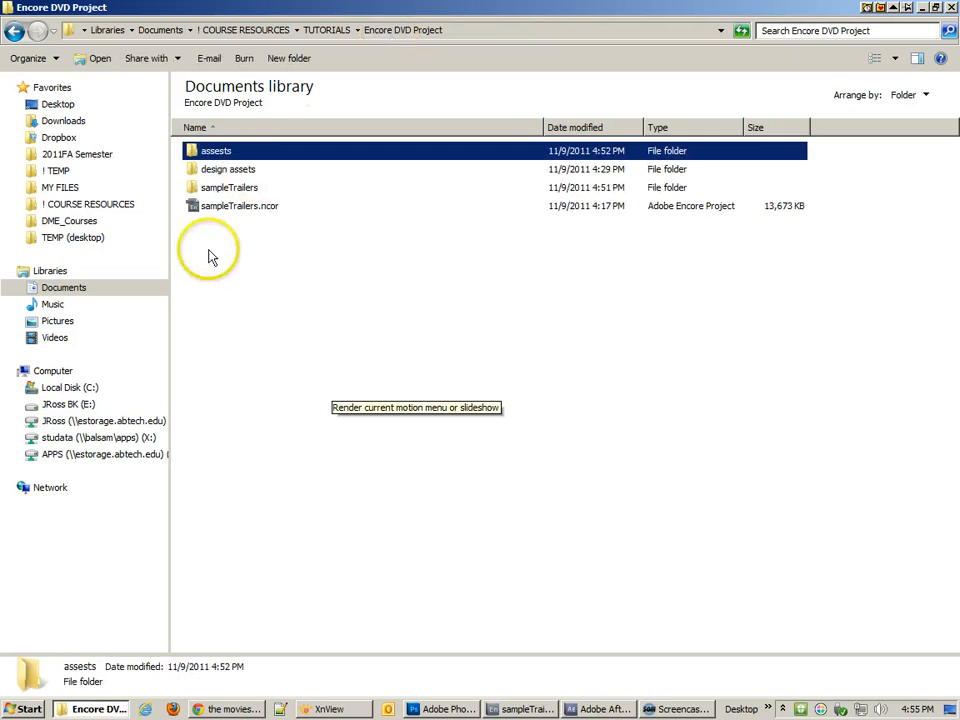
double_click(220, 188)
double_click(223, 168)
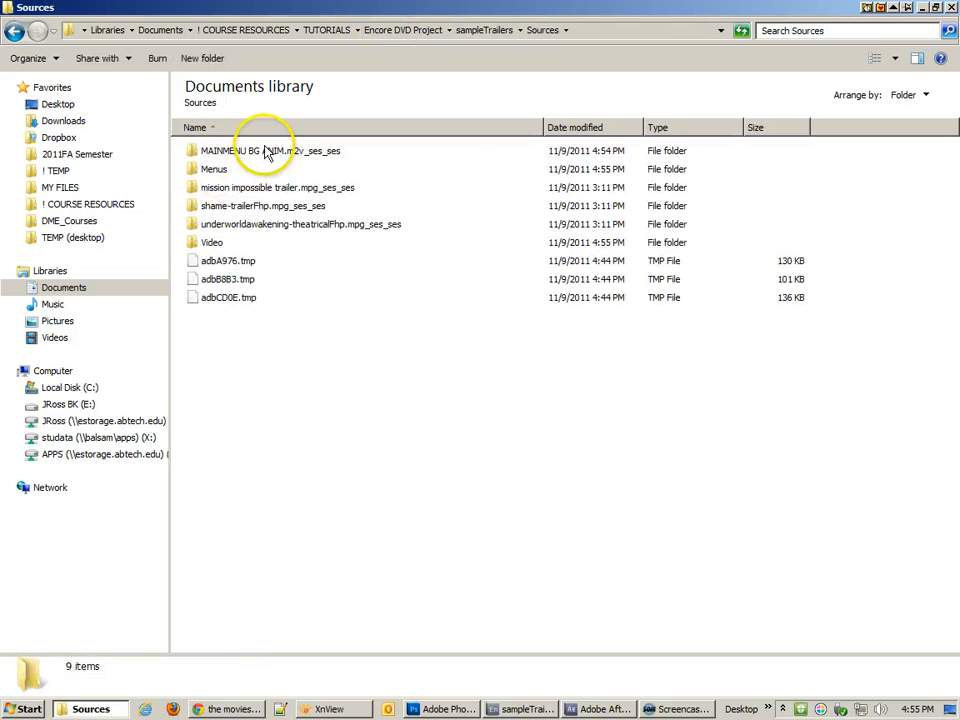
double_click(214, 169)
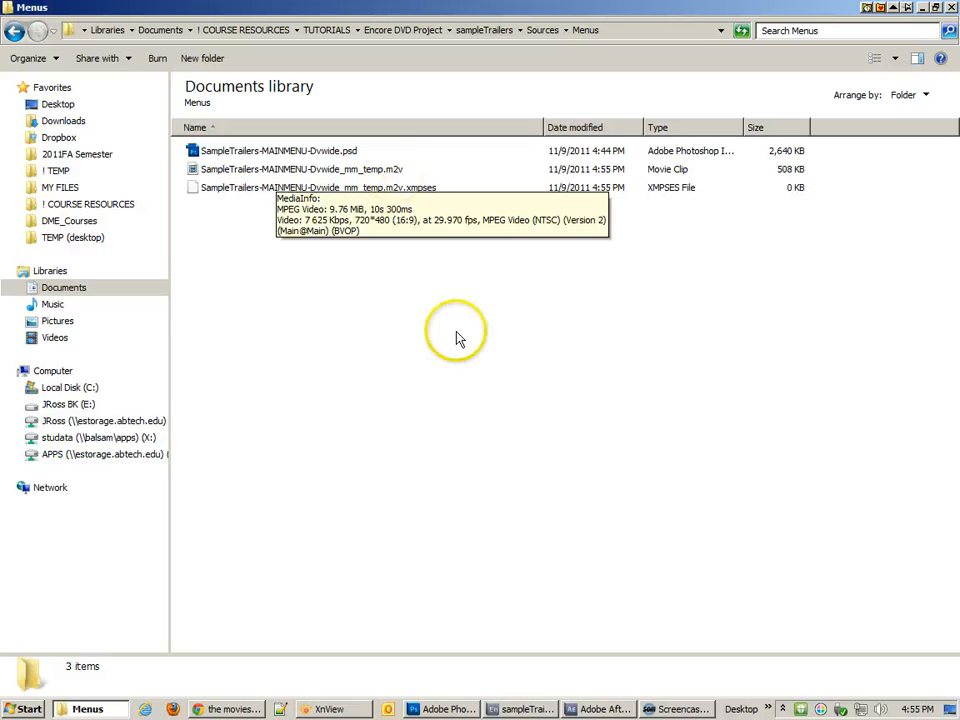
click(922, 9)
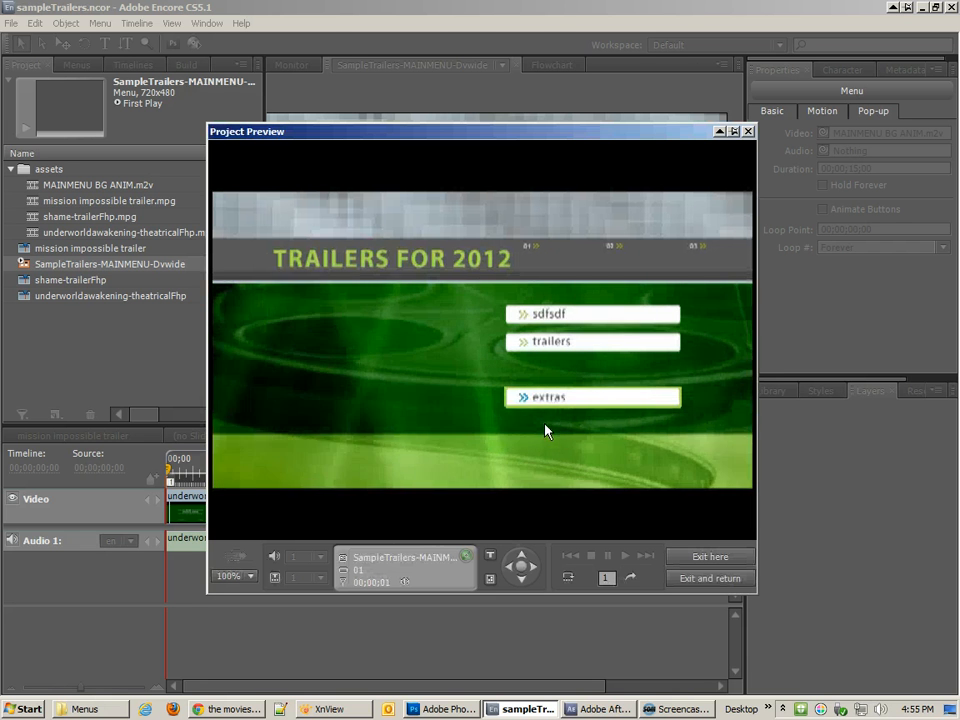
Watch the rendered motion menu in the project preview, test the sdfsdf and trailers buttons, and close the preview.
drag(549, 438, 459, 458)
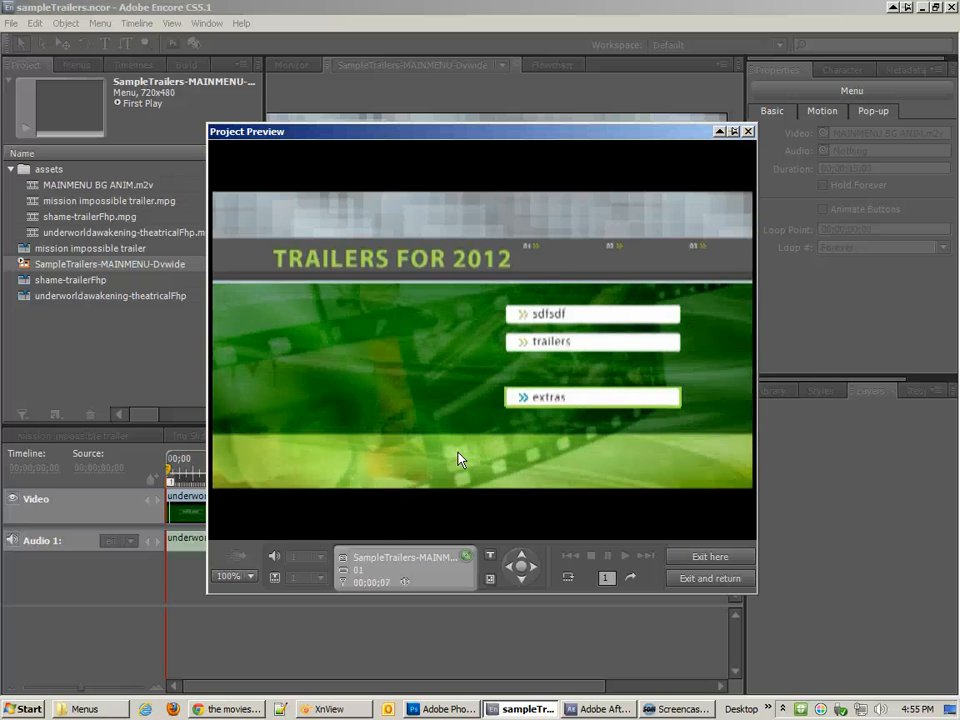
click(501, 420)
click(565, 318)
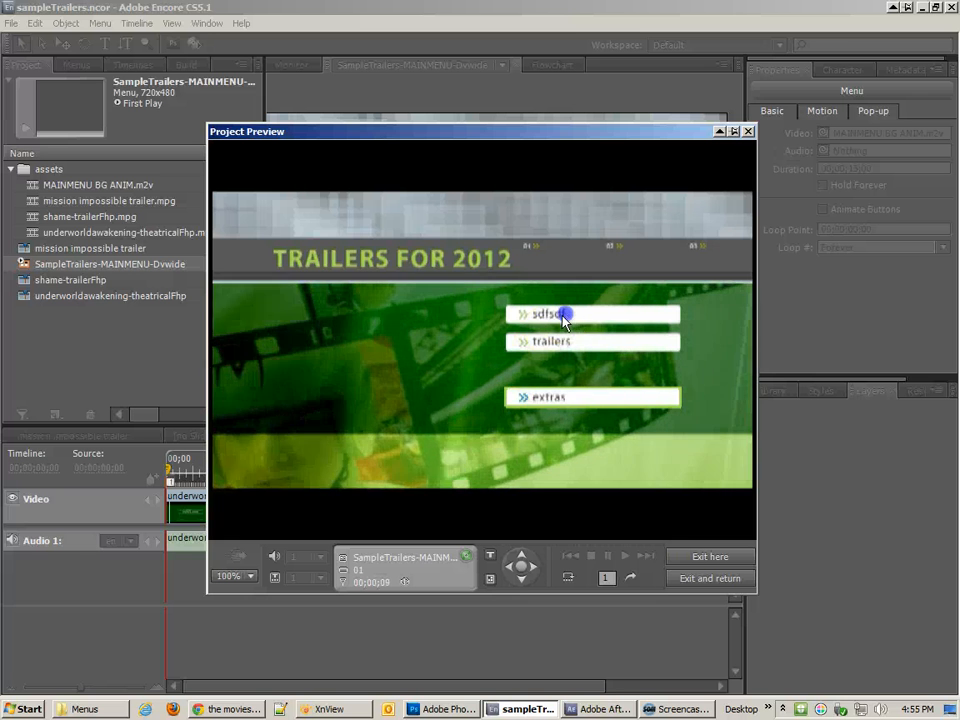
click(538, 348)
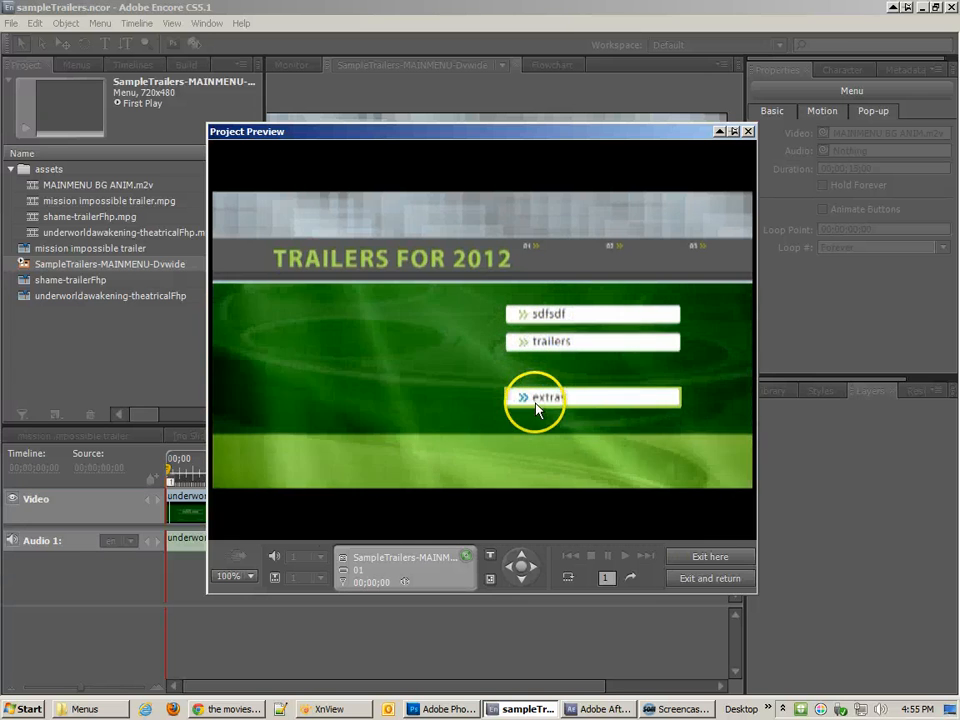
click(516, 343)
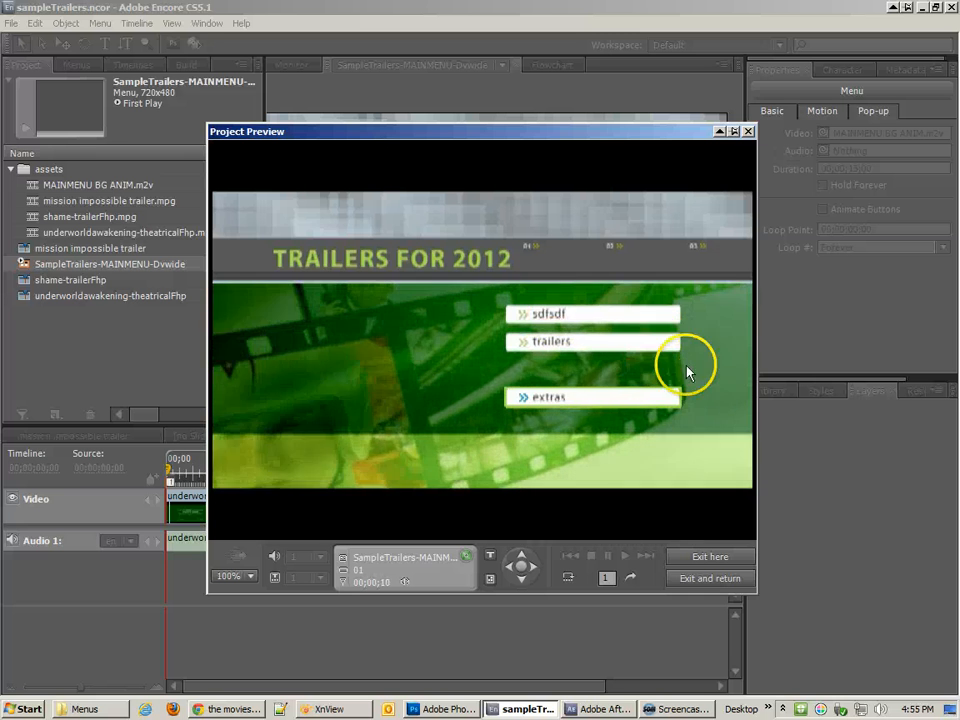
click(748, 131)
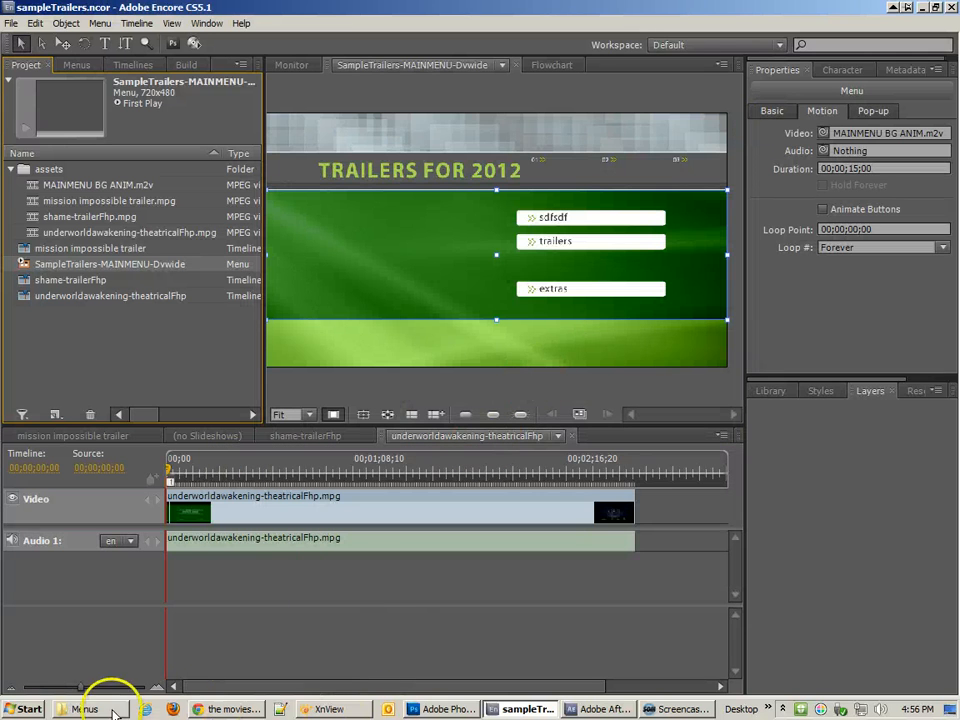
Refresh the Menus folder in File Explorer, play the rendered SampleTrailers-MAINMENU-Dvwide_mm.m2v clip, and close the player.
click(110, 710)
right_click(361, 266)
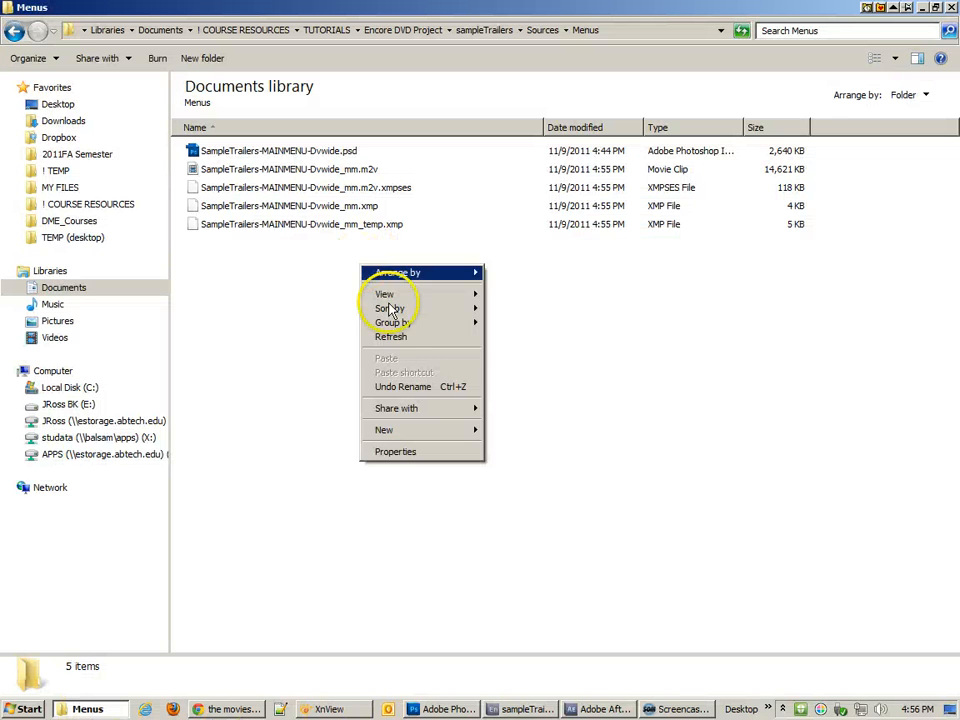
click(390, 336)
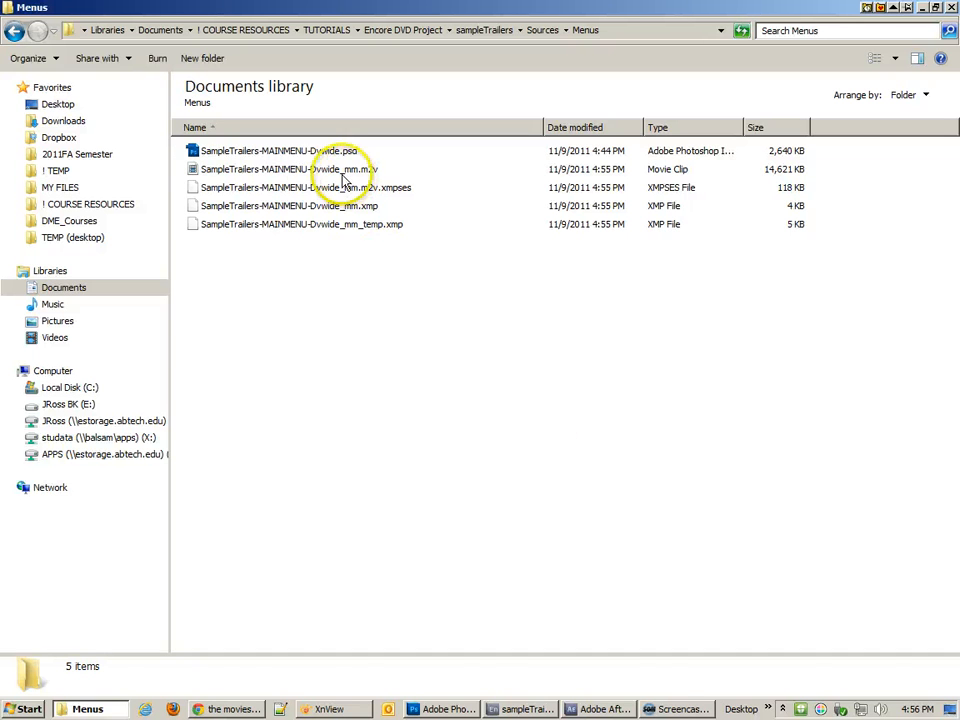
click(209, 170)
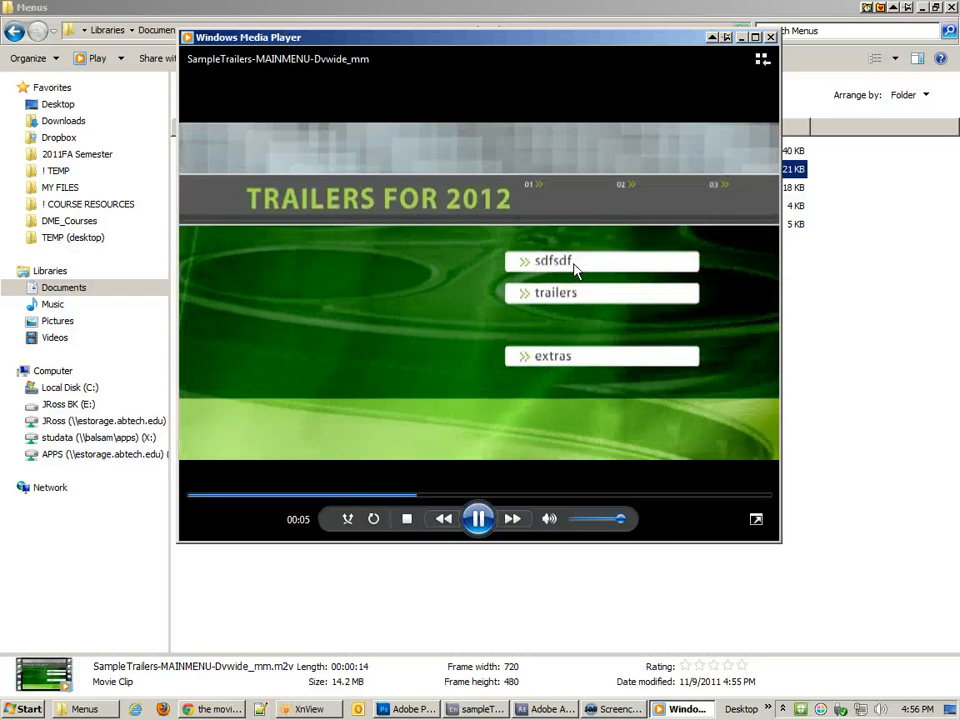
click(762, 60)
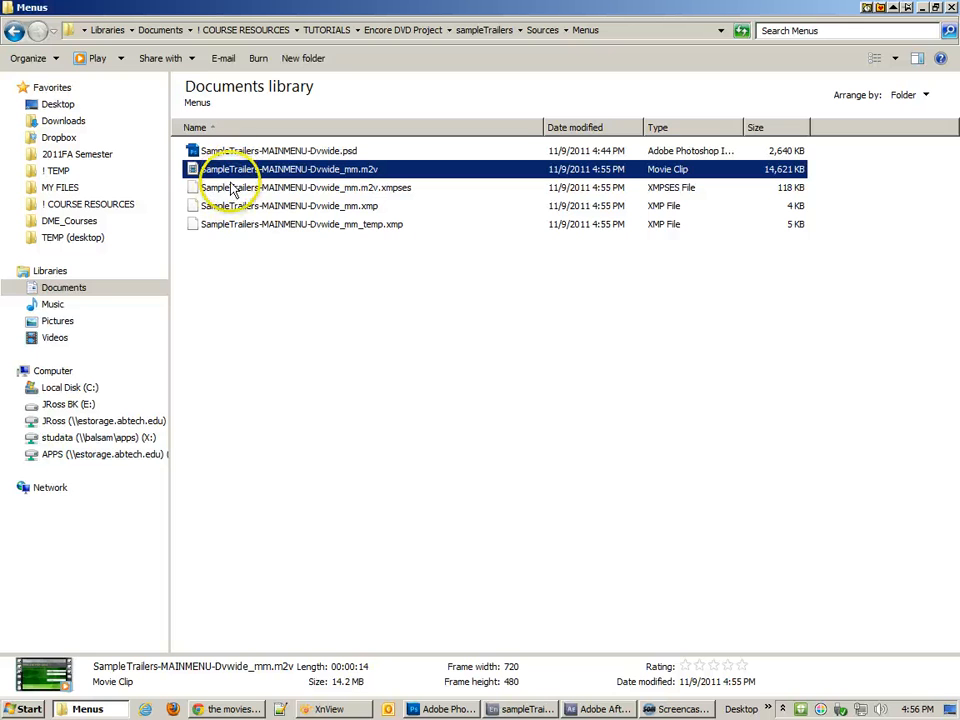
click(335, 316)
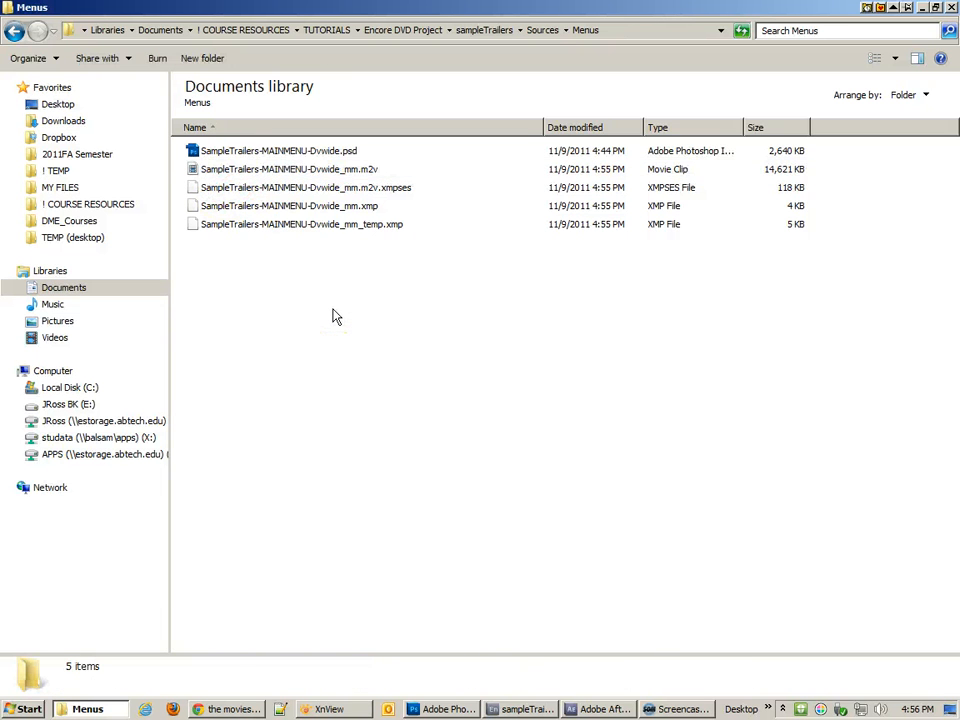
Go up to the Encore DVD Project folder and examine MAINMENU BG ANIM.m2v in its assests\renders subfolder.
click(538, 31)
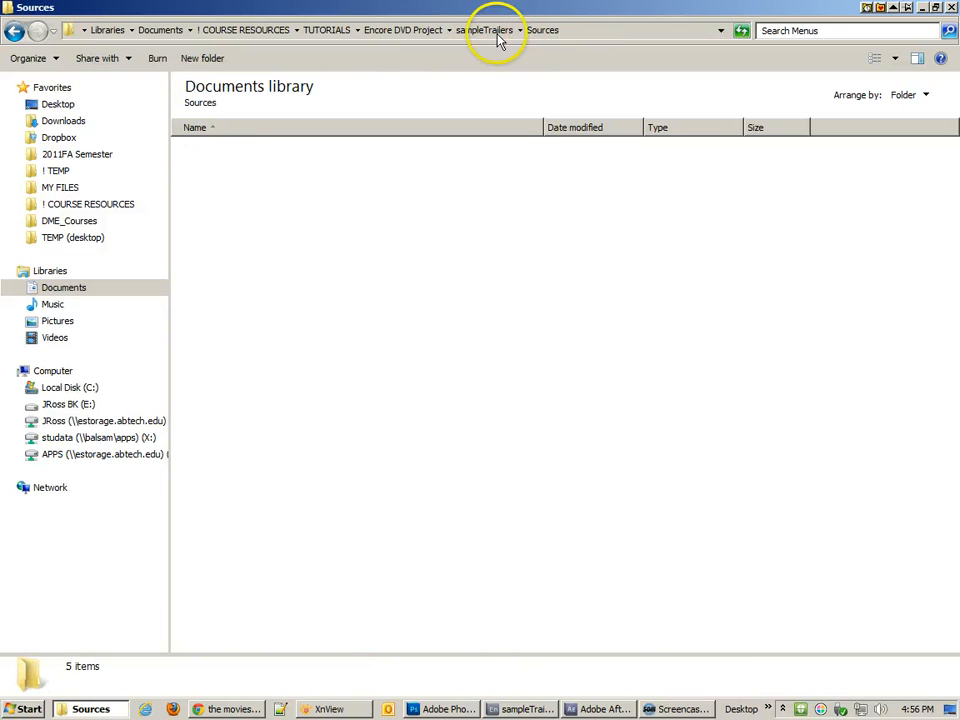
click(495, 31)
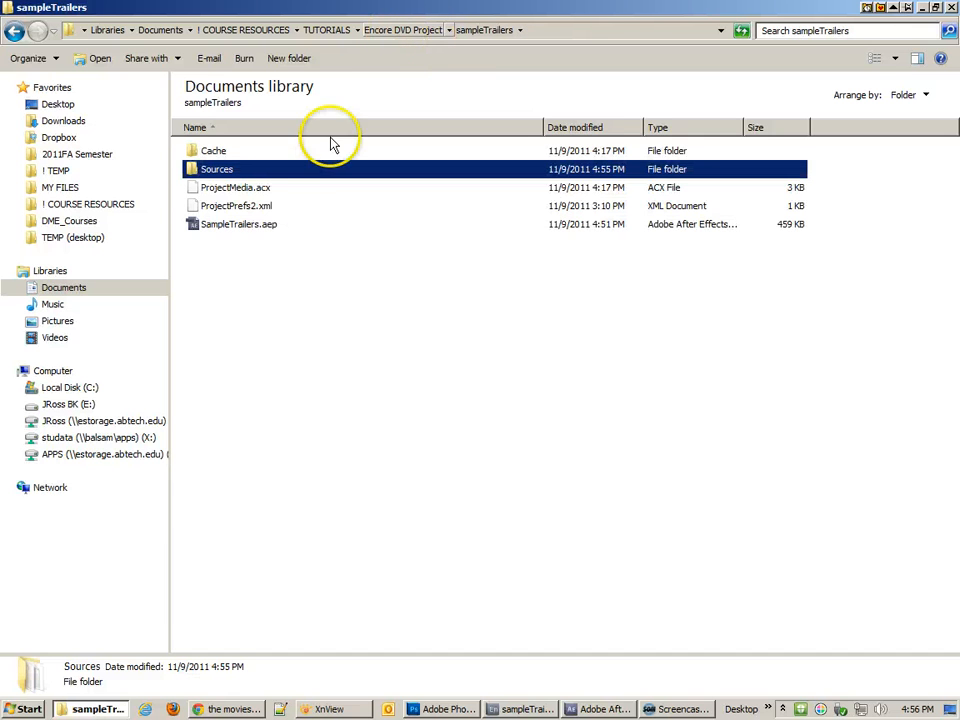
click(405, 31)
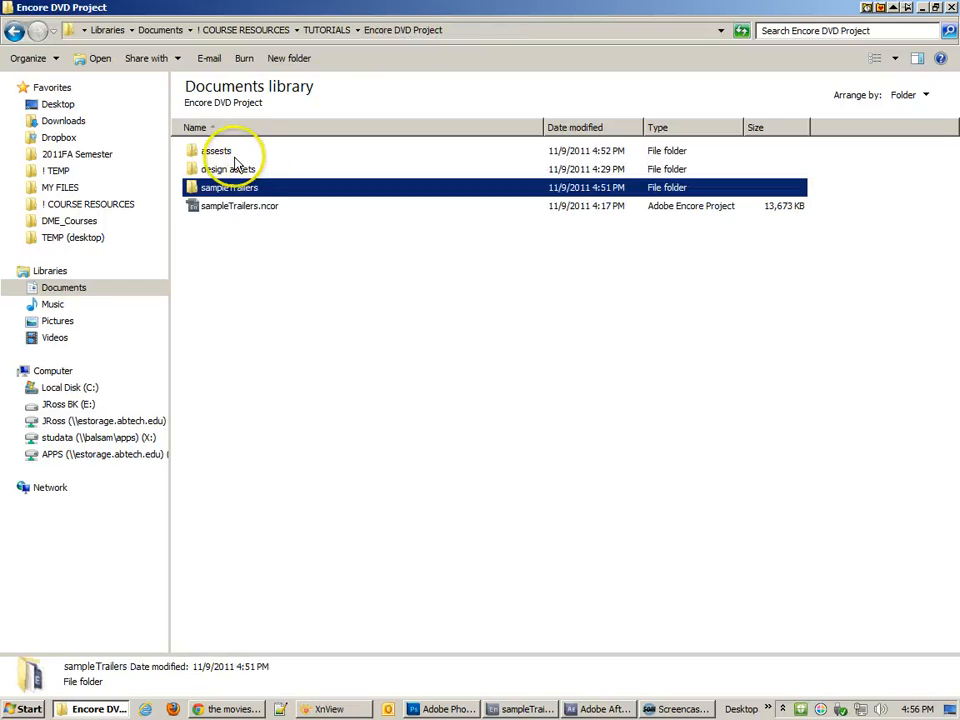
double_click(233, 153)
click(227, 174)
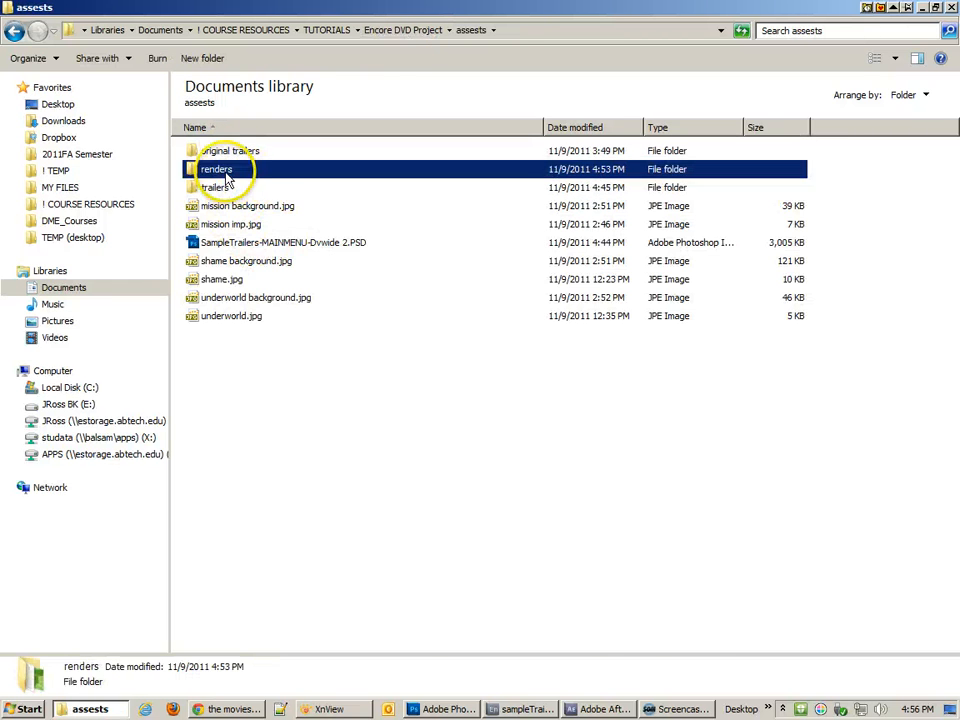
double_click(227, 174)
click(258, 152)
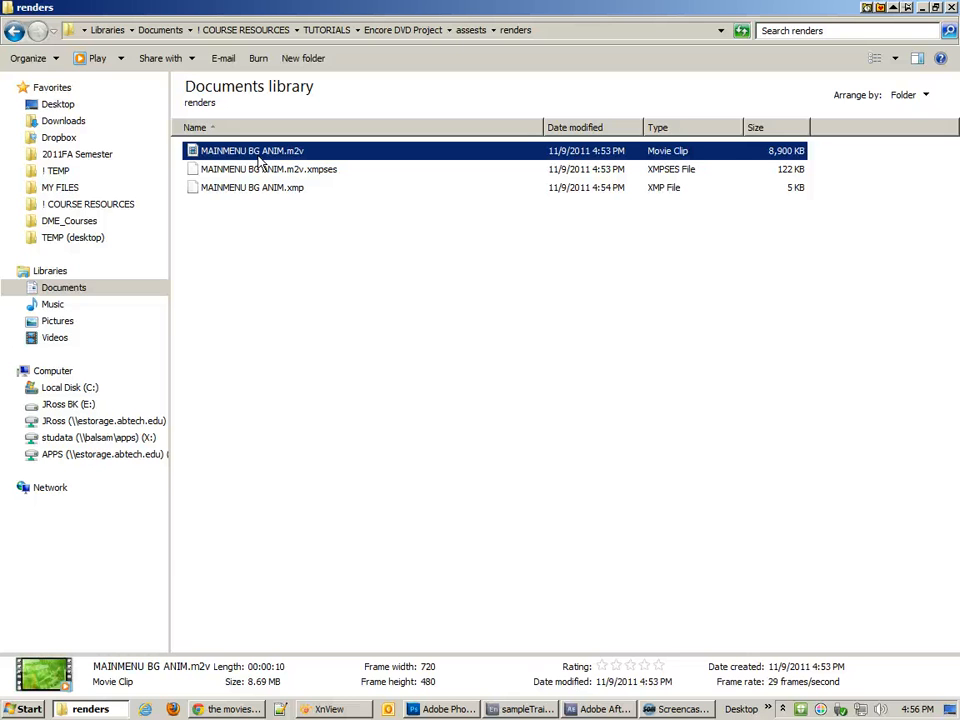
Return to the Encore DVD Project folder and select the sampleTrailers folder together with sampleTrailers.ncor.
click(343, 32)
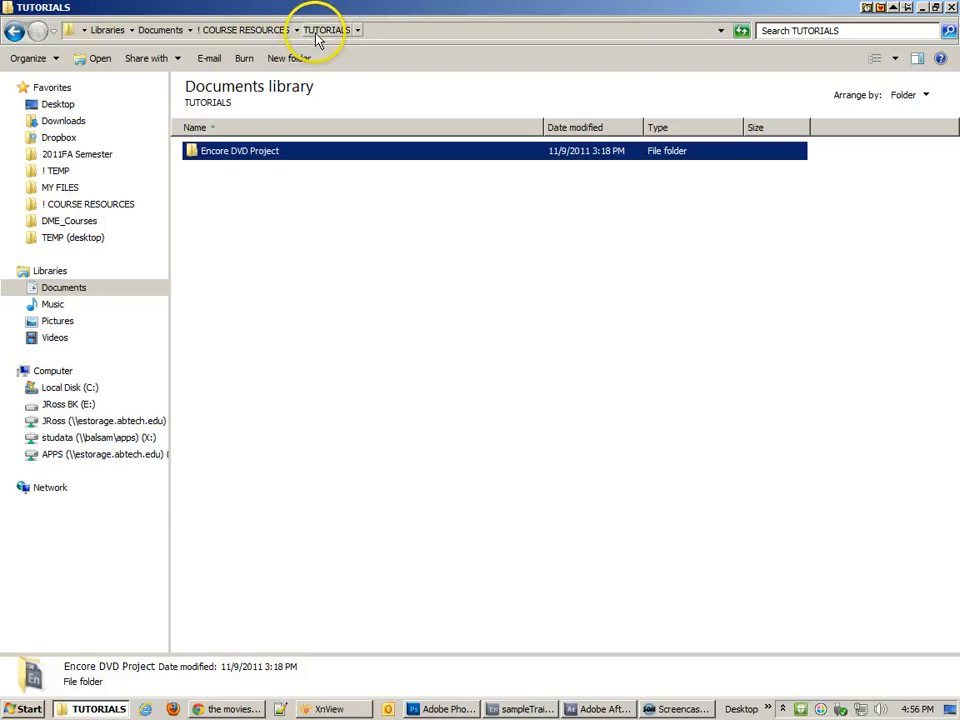
double_click(236, 152)
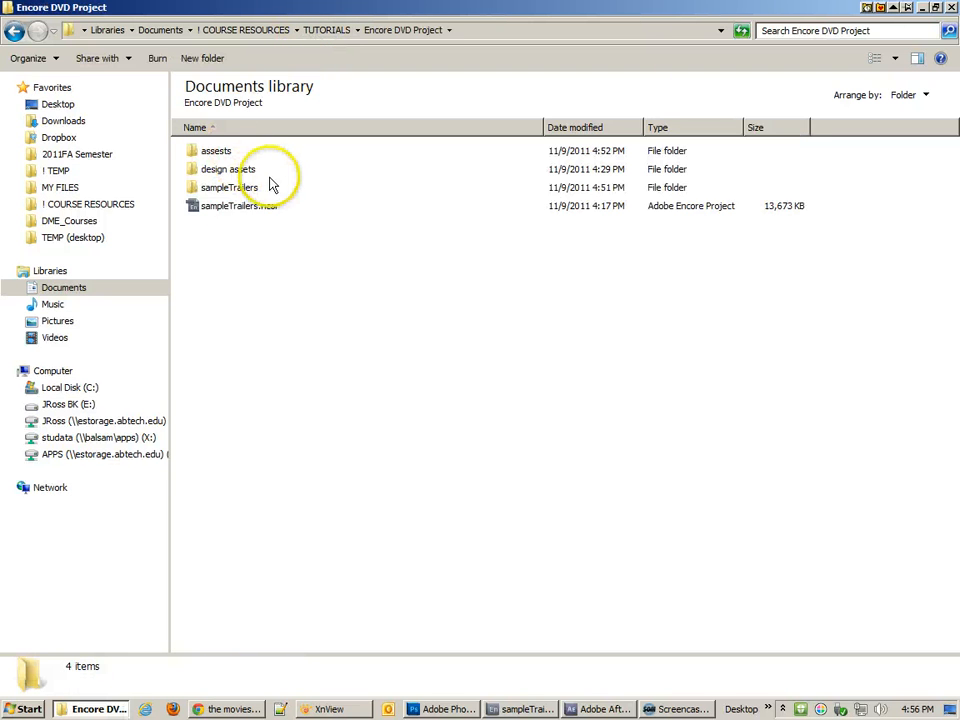
click(230, 189)
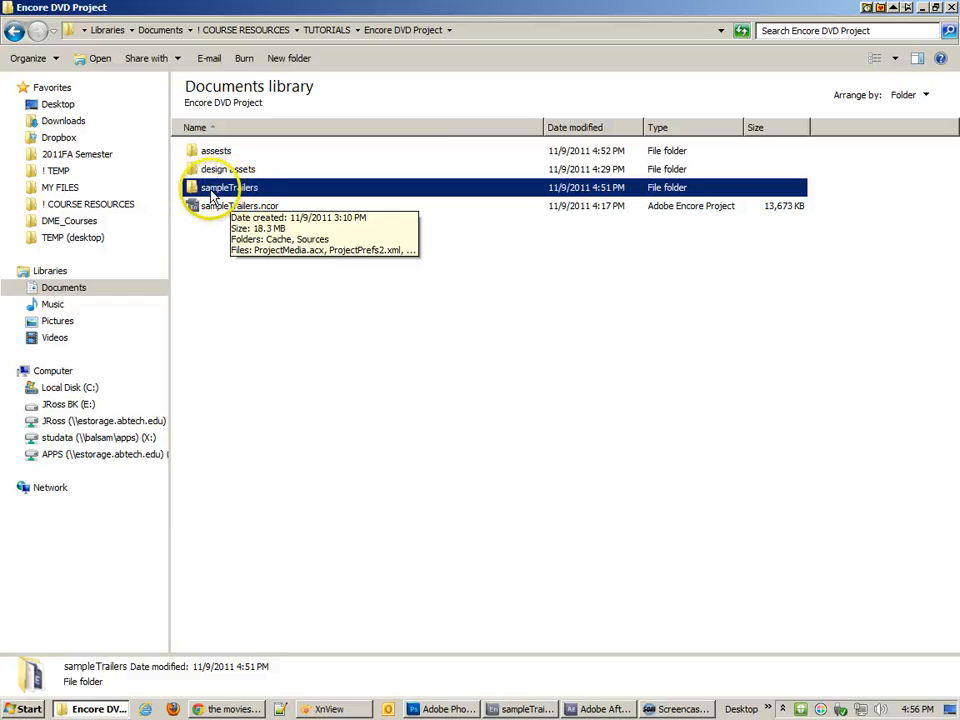
shift+click(213, 207)
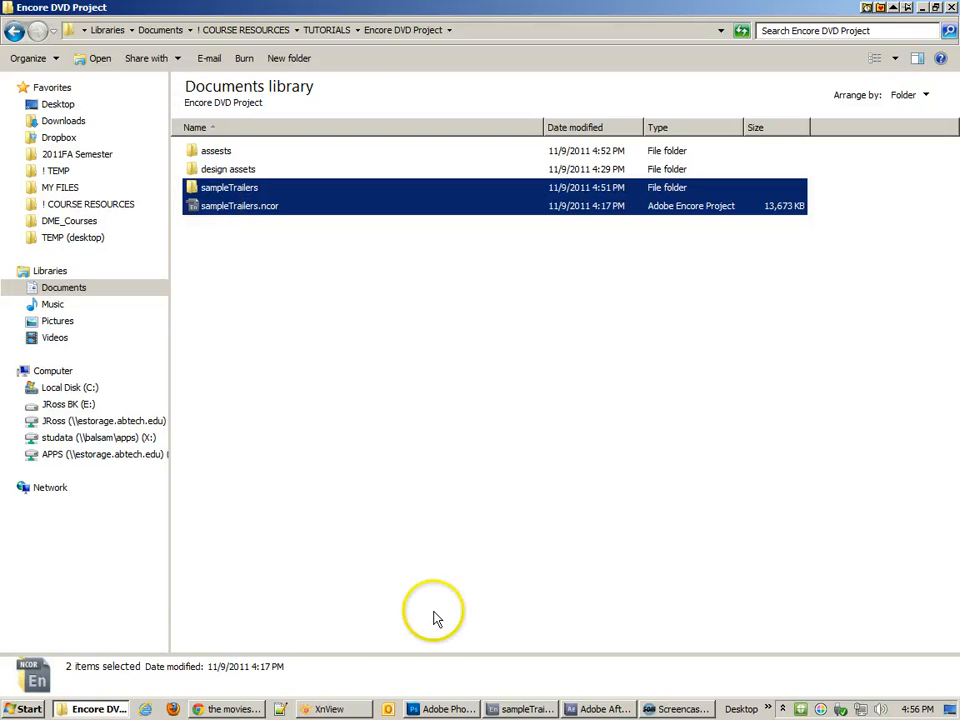
Review the menu flow diagram in Vector Paint in Chrome, and return to Adobe Encore.
click(232, 709)
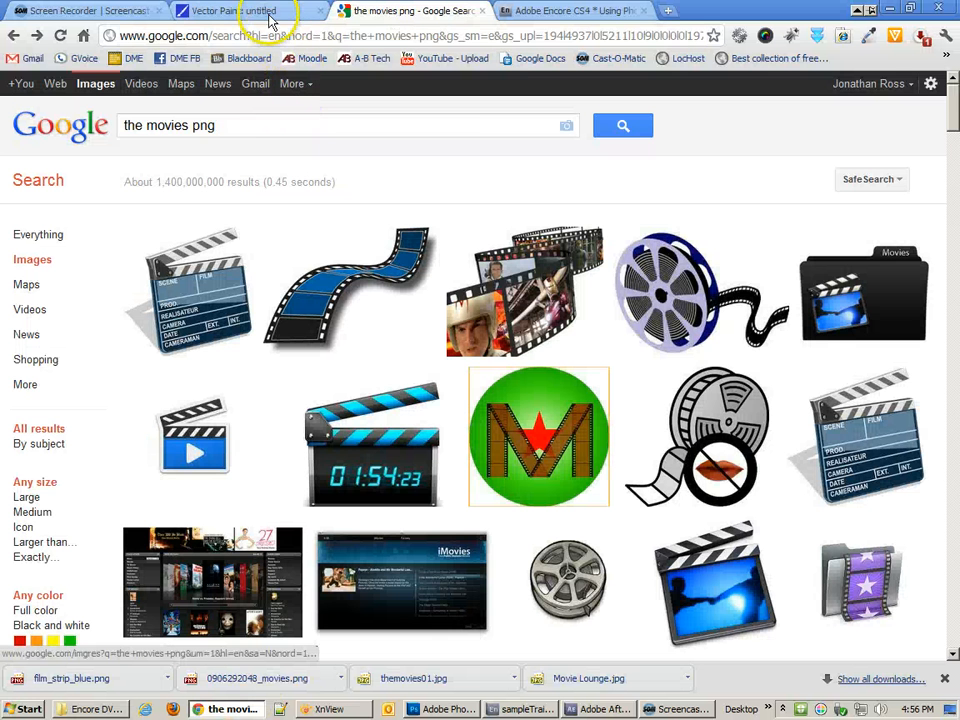
click(268, 18)
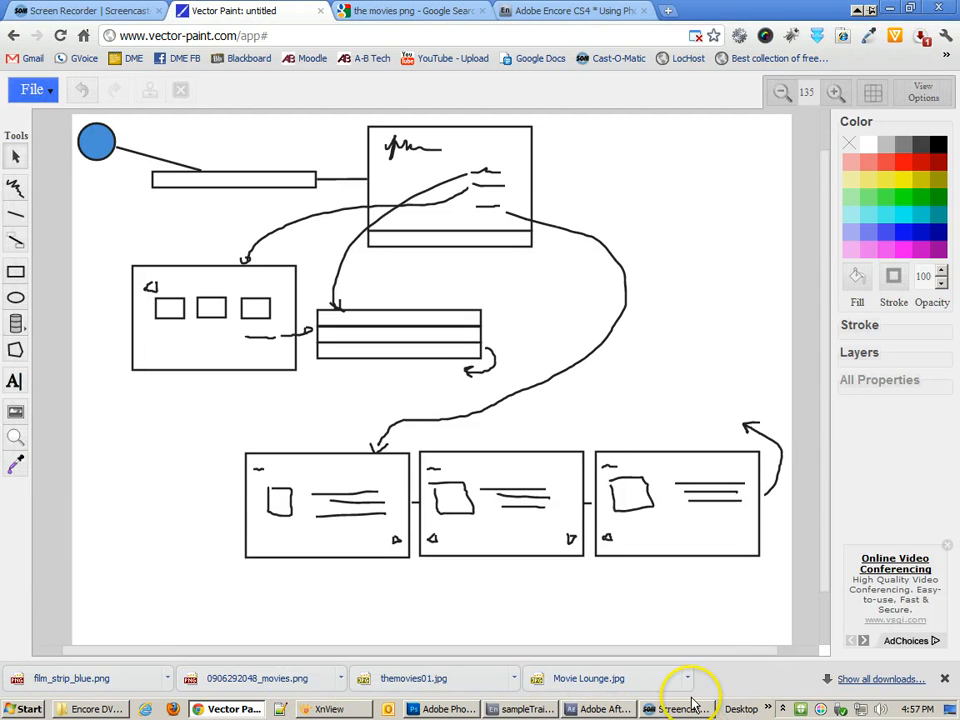
click(525, 709)
Inspect the sdfsdf button's link and the trailer timelines, collapse the assets folder, and select the SampleTrailers-MAINMENU-Dvwide menu.
click(70, 318)
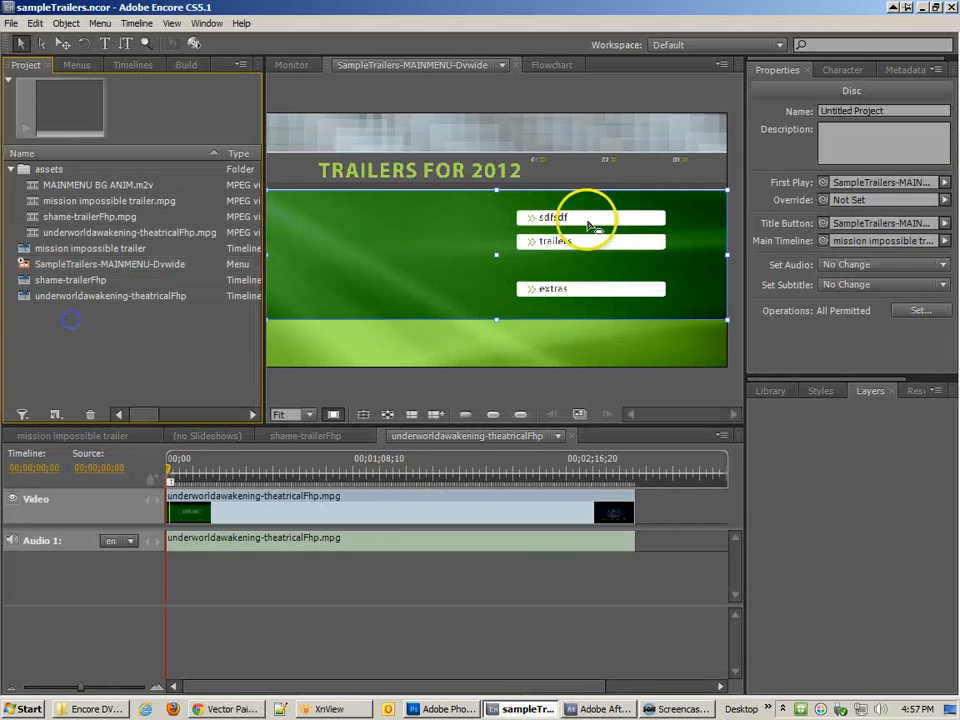
click(611, 218)
click(55, 247)
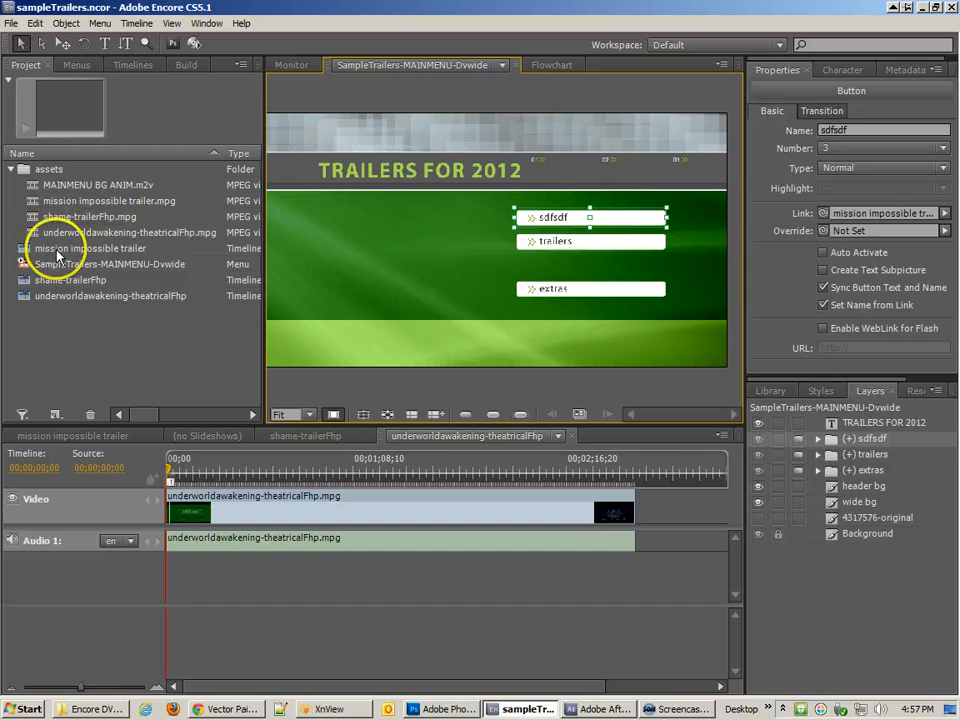
click(62, 281)
click(74, 296)
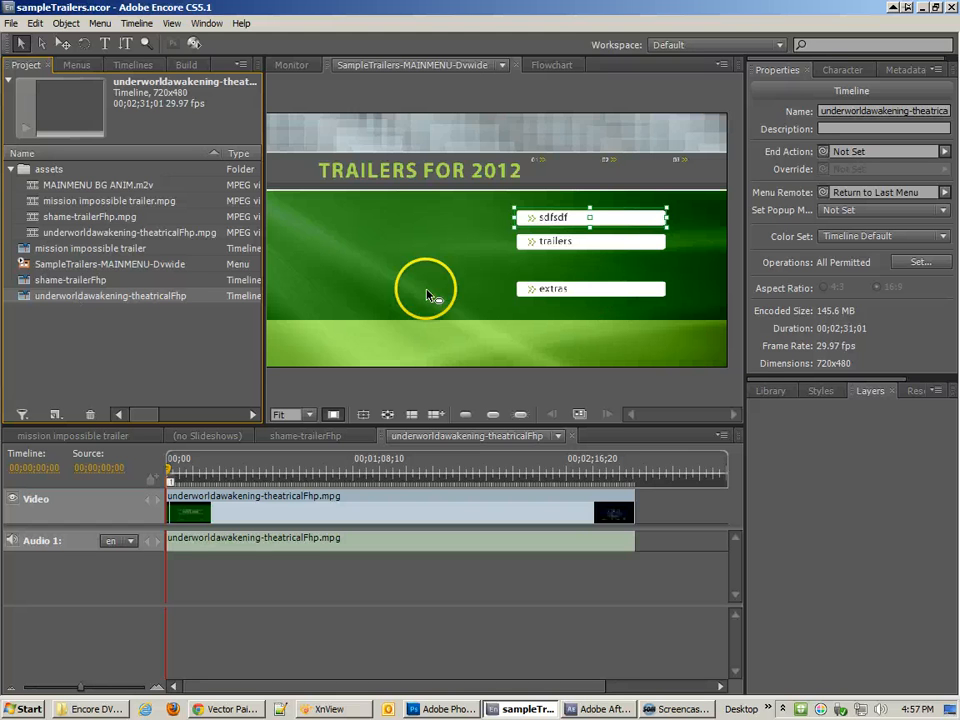
click(13, 170)
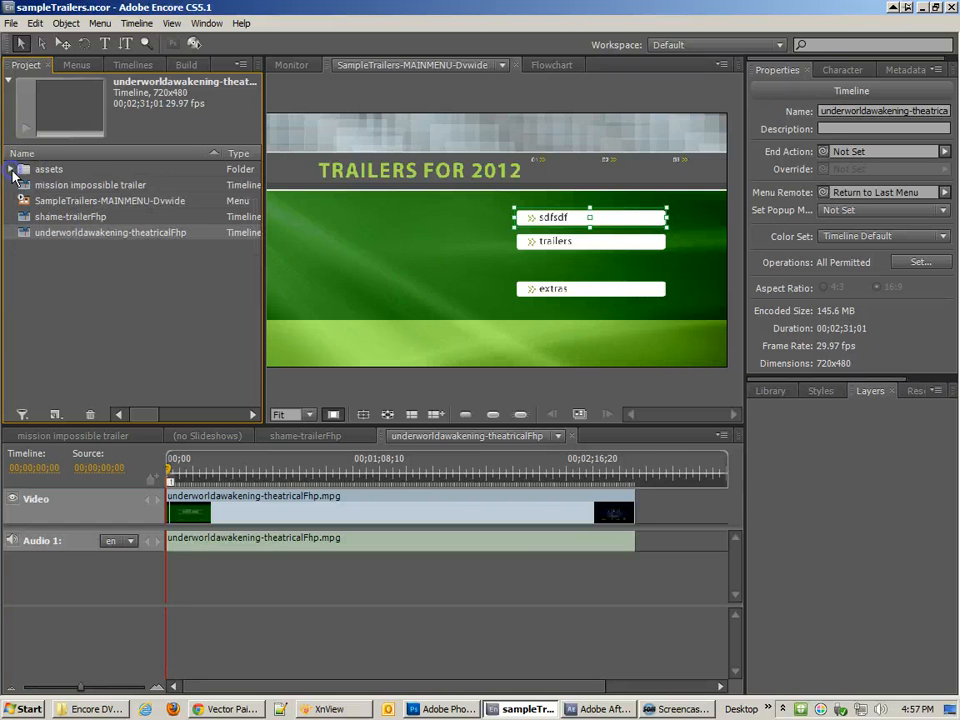
click(62, 206)
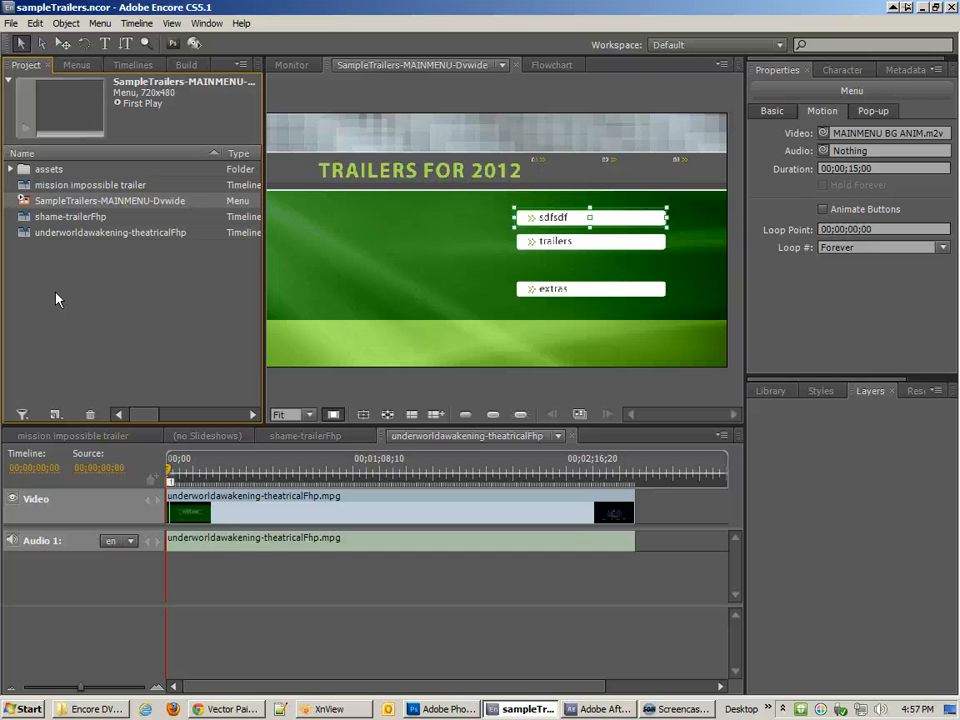
Switch to After Effects and collapse the design assets folder in the SampleTrailers project.
click(589, 707)
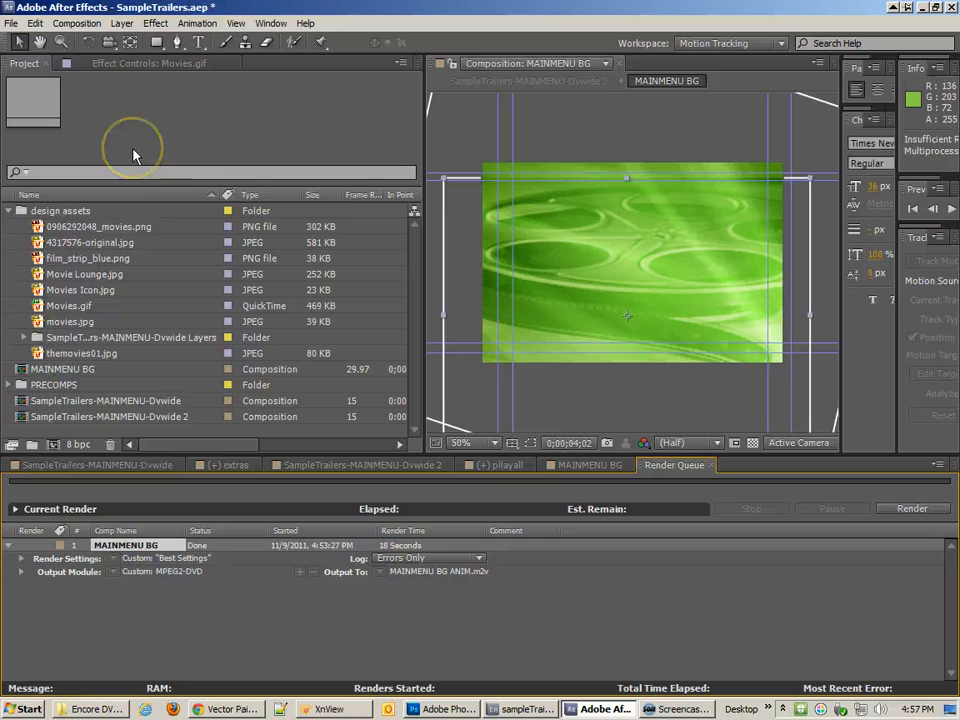
click(10, 210)
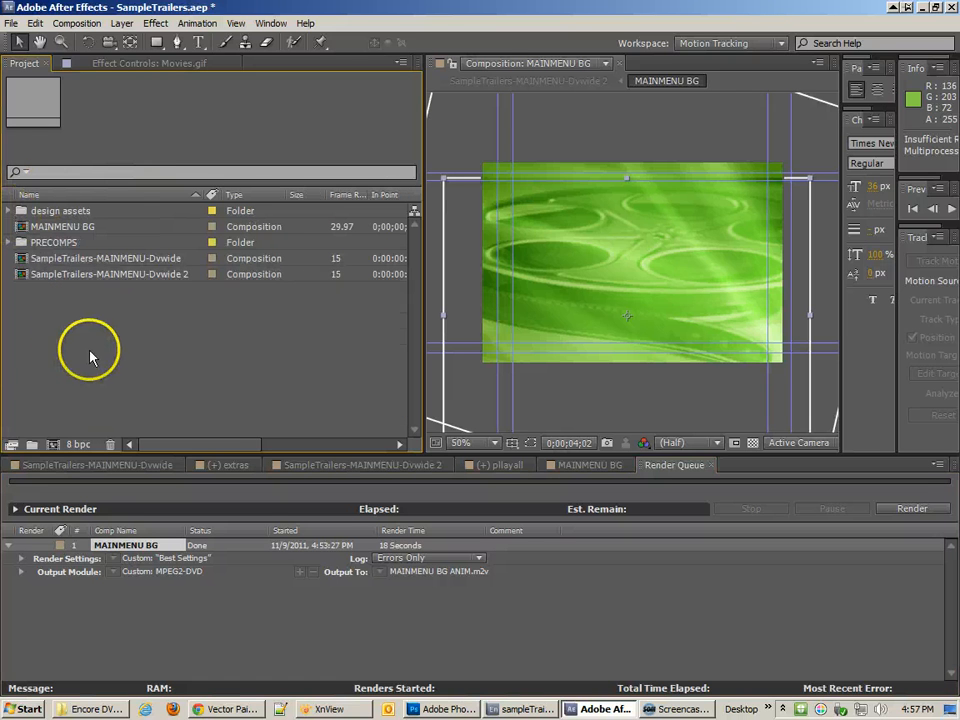